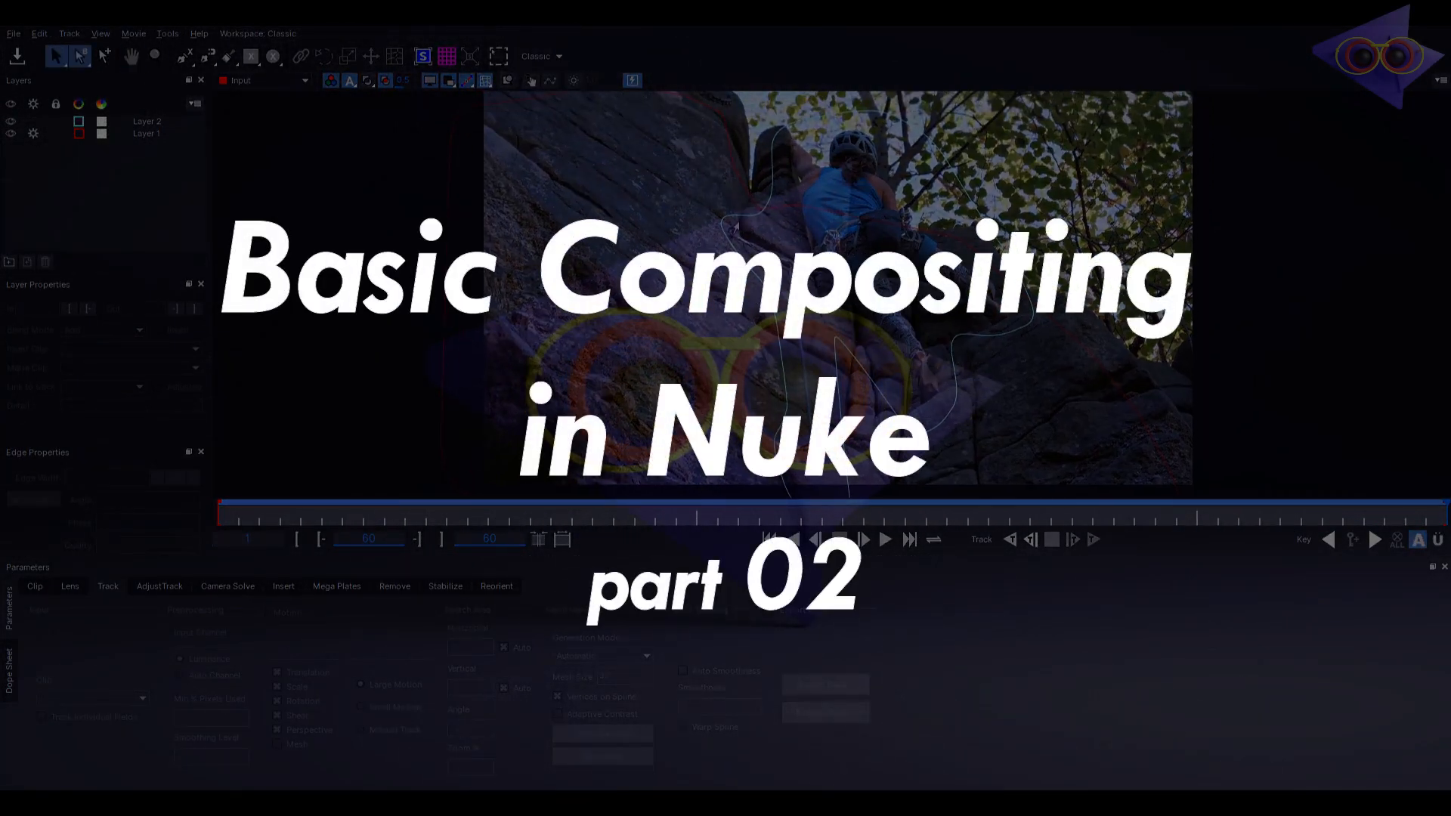
Step: Hide the tracking mesh, display Layer 1's planar surface and check how it sticks to the rock at frame 31
left_click(758, 212)
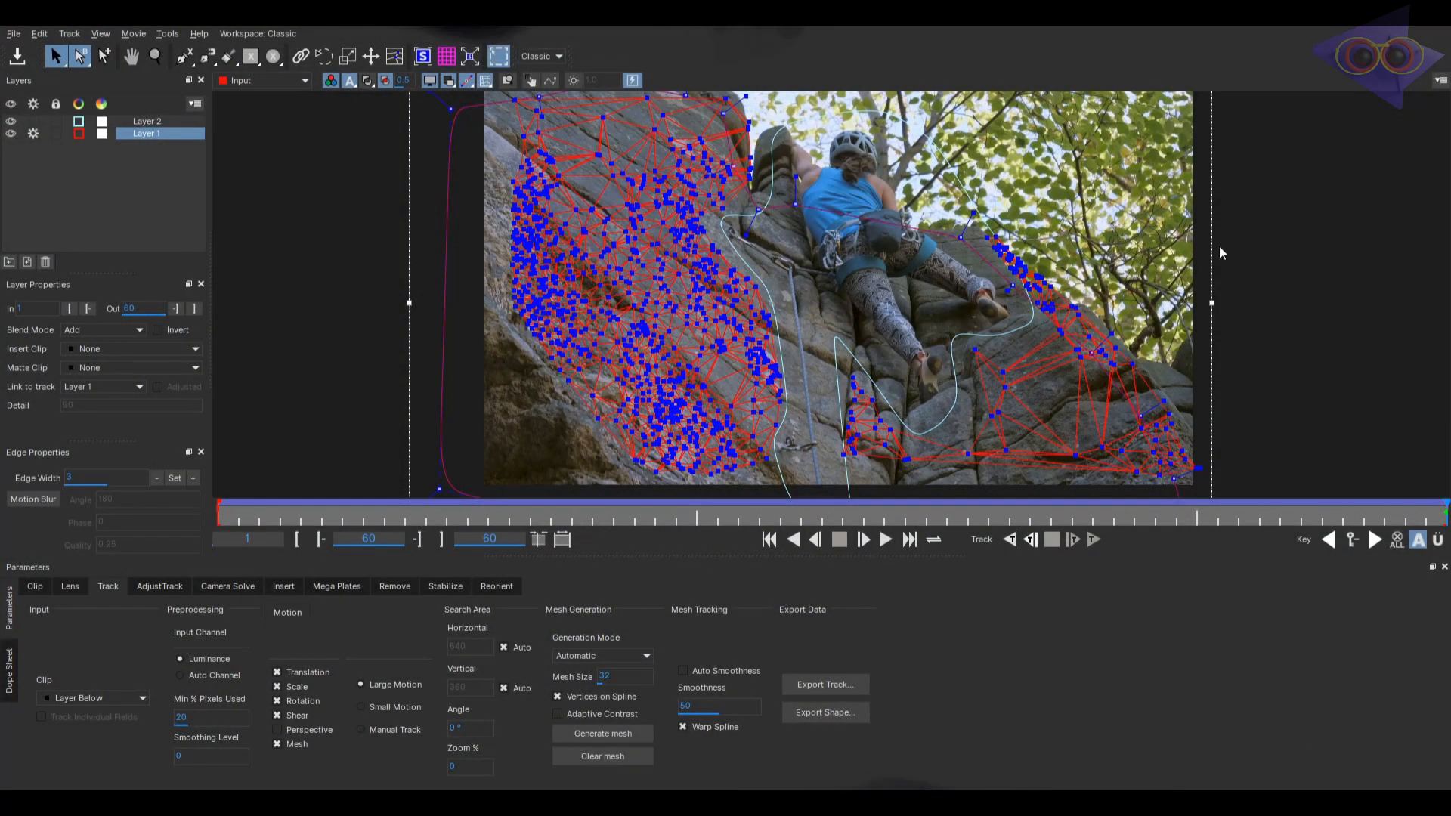
left_click(507, 81)
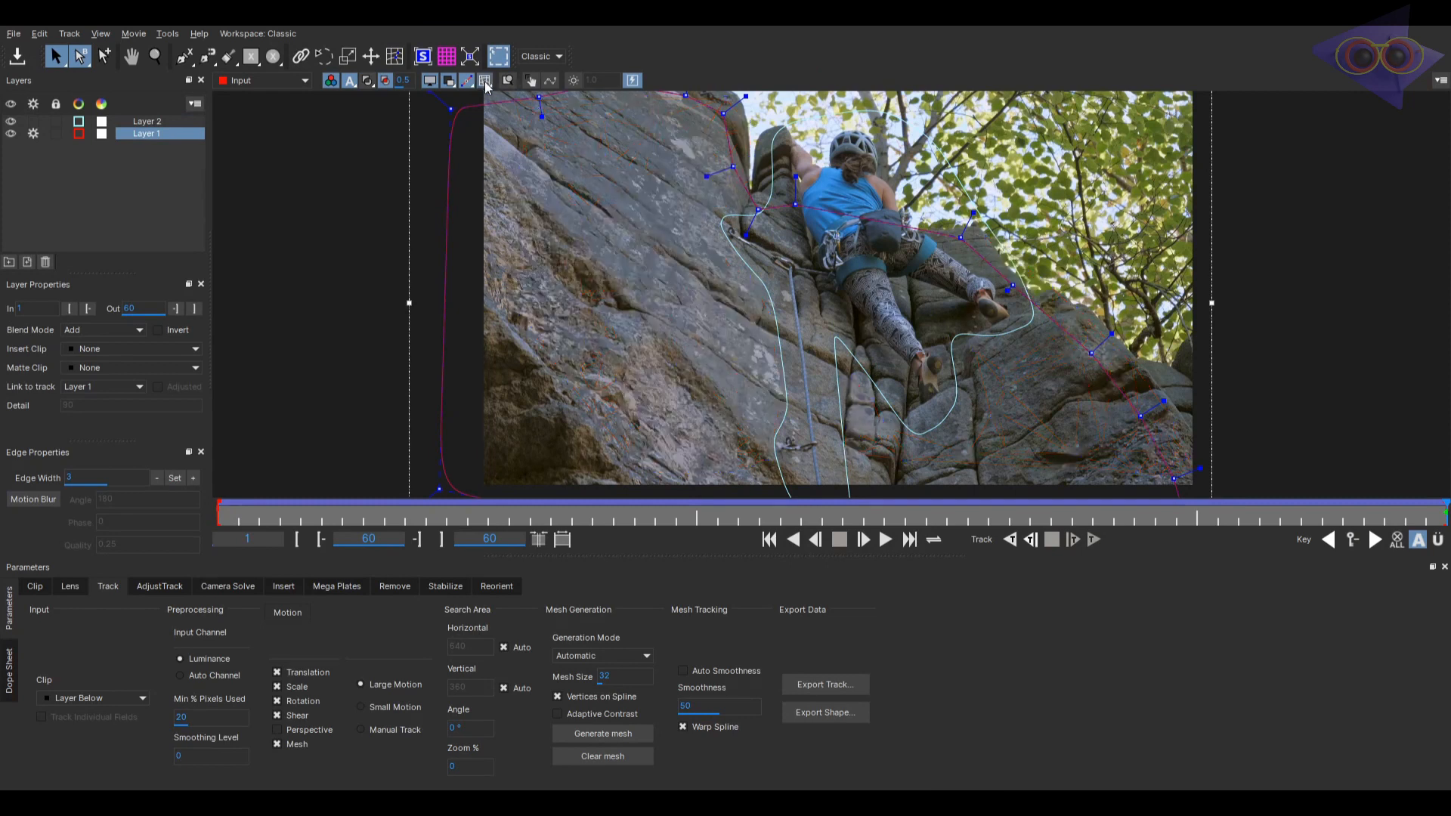
left_click(424, 56)
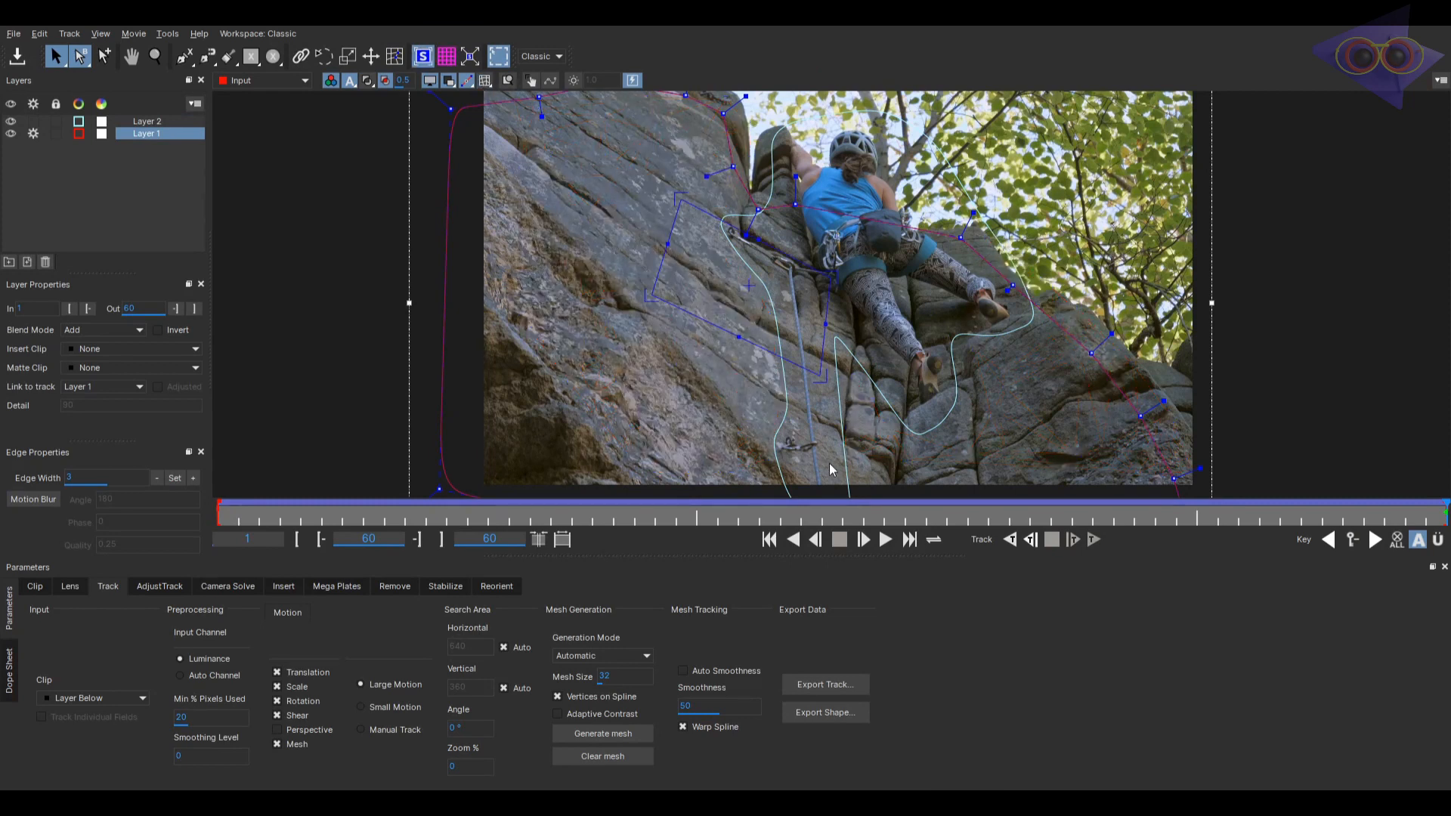
left_click(842, 522)
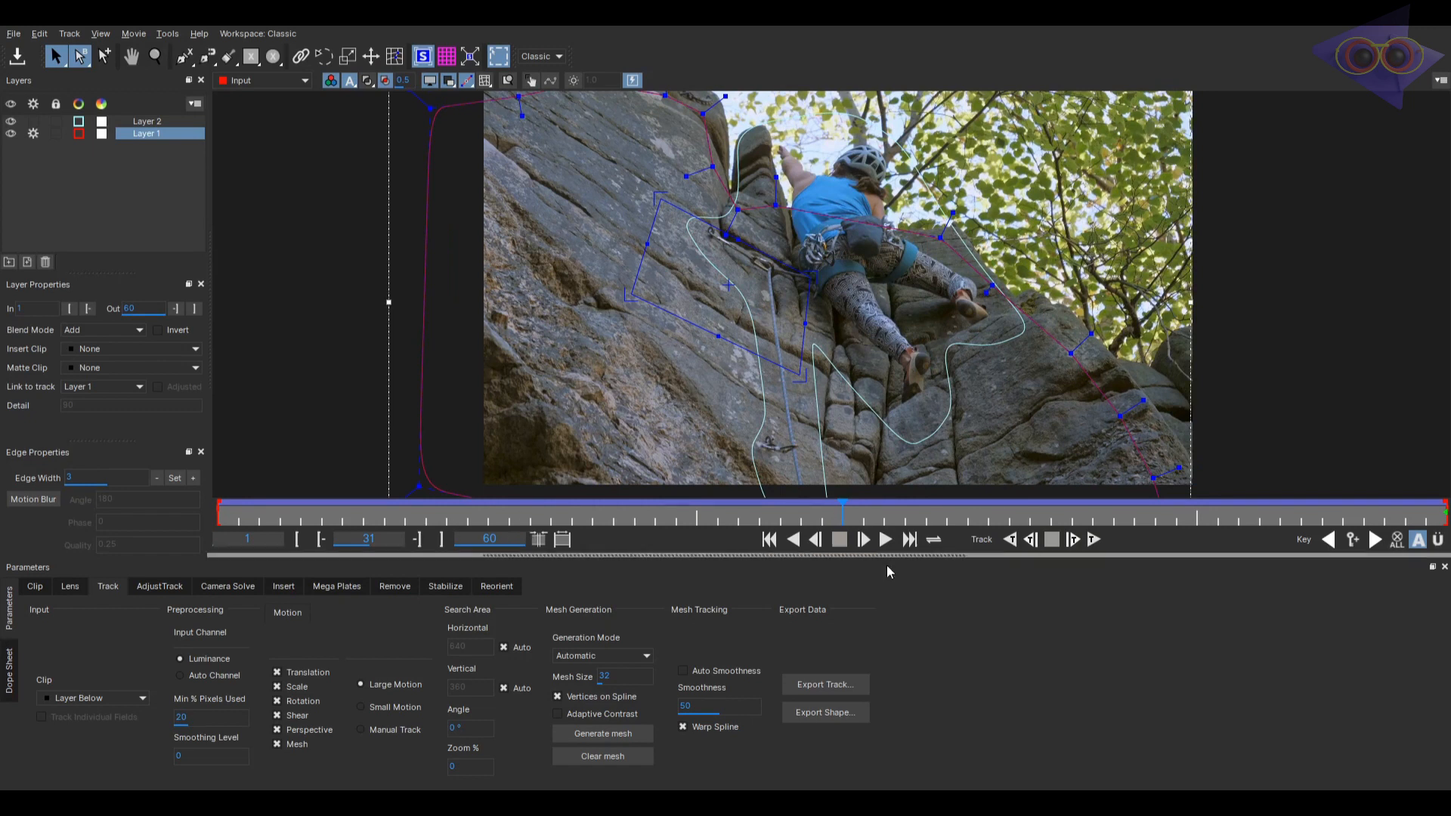
Step: Copy Layer 1's track to the clipboard in Nuke Corner Pin format, then save the project and close Mocha
left_click(826, 685)
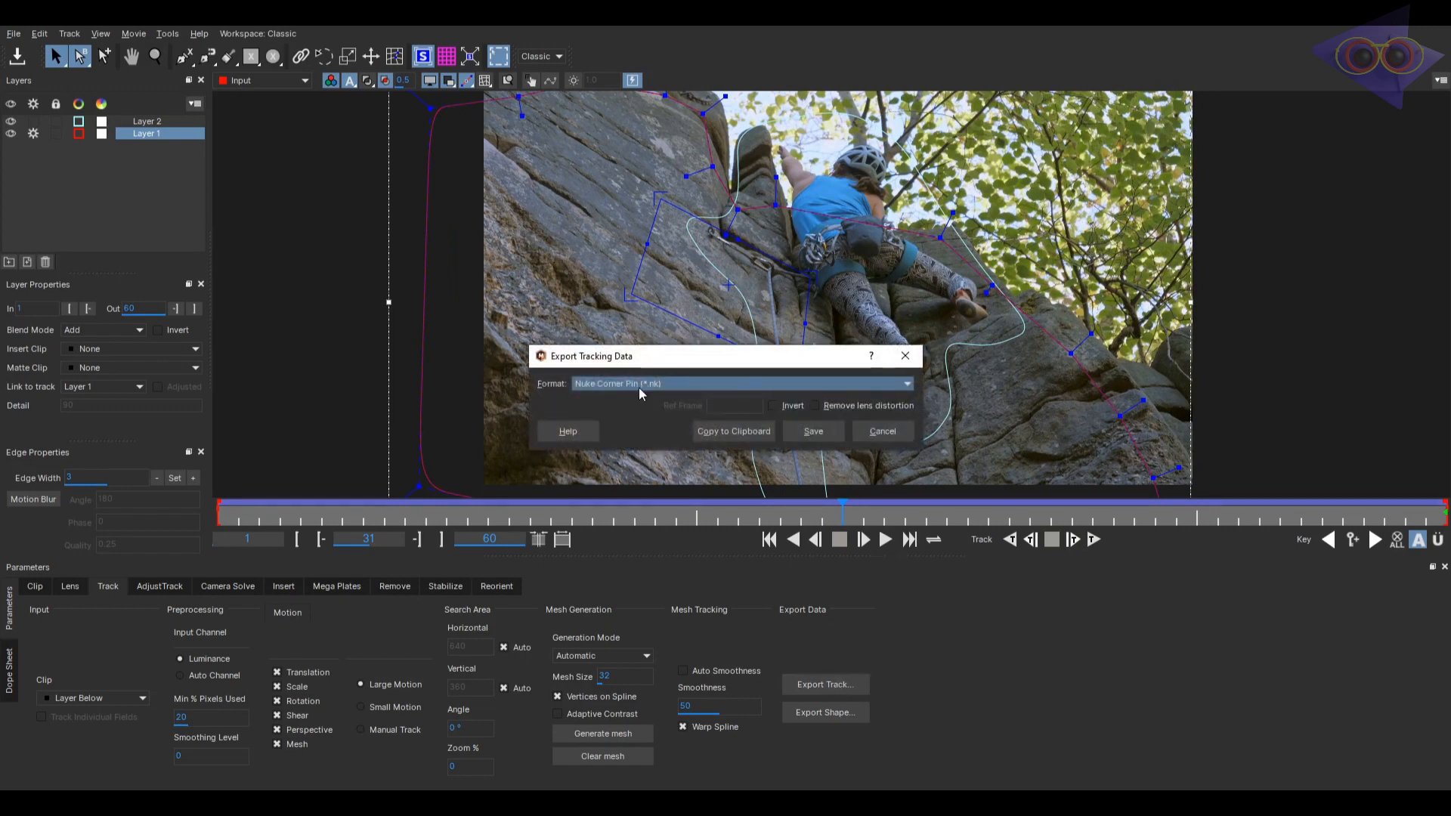
left_click(764, 432)
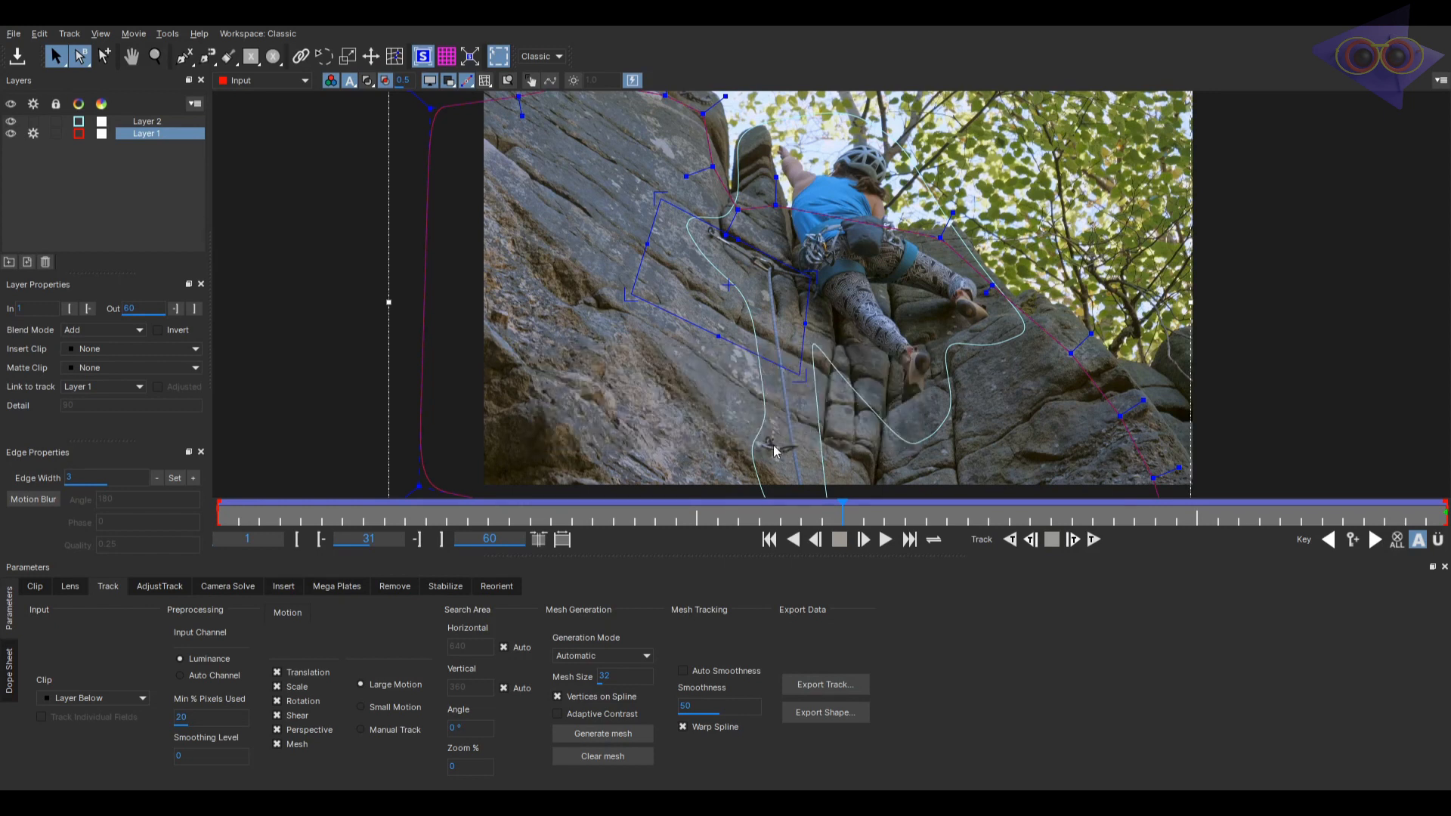
left_click(14, 33)
left_click(44, 112)
left_click(1433, 29)
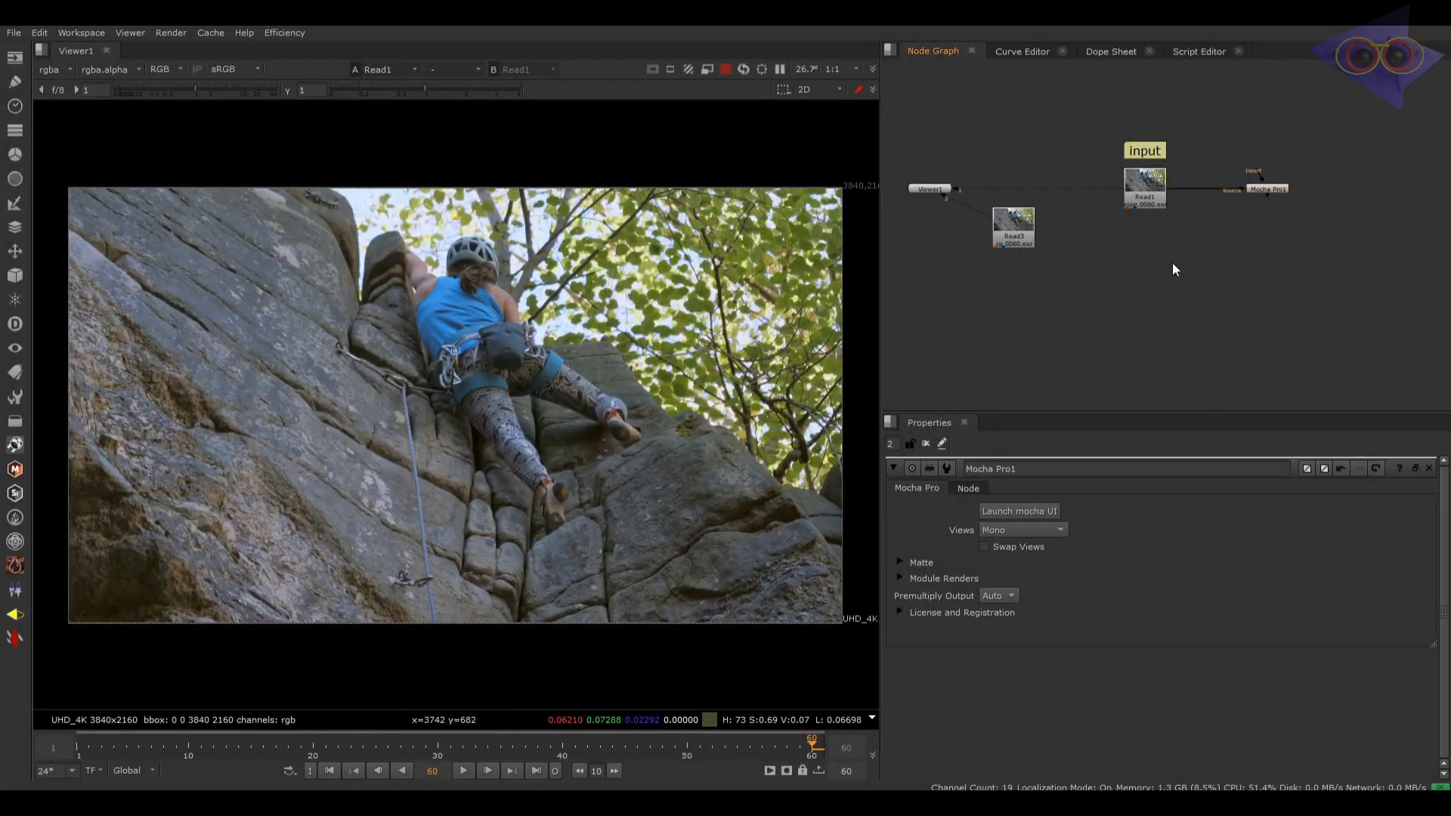
Step: Paste the corner pin node into Nuke's node graph and move the Viewer and Read3 nodes away from the input plate
left_click_drag(1202, 334, 1240, 324)
left_click(1022, 241)
scroll(1260, 334, "down", 2)
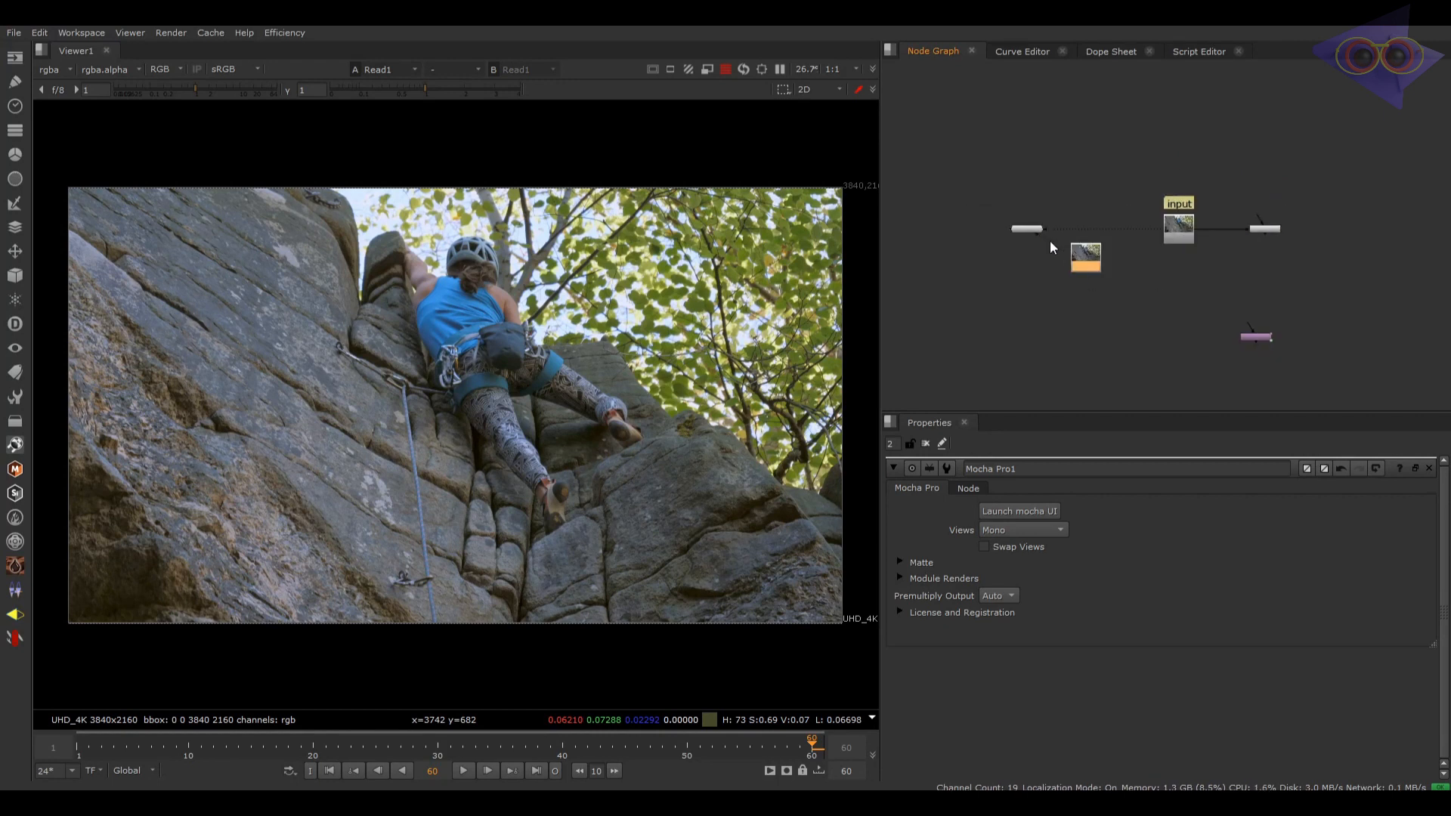
left_click_drag(1030, 113, 895, 84)
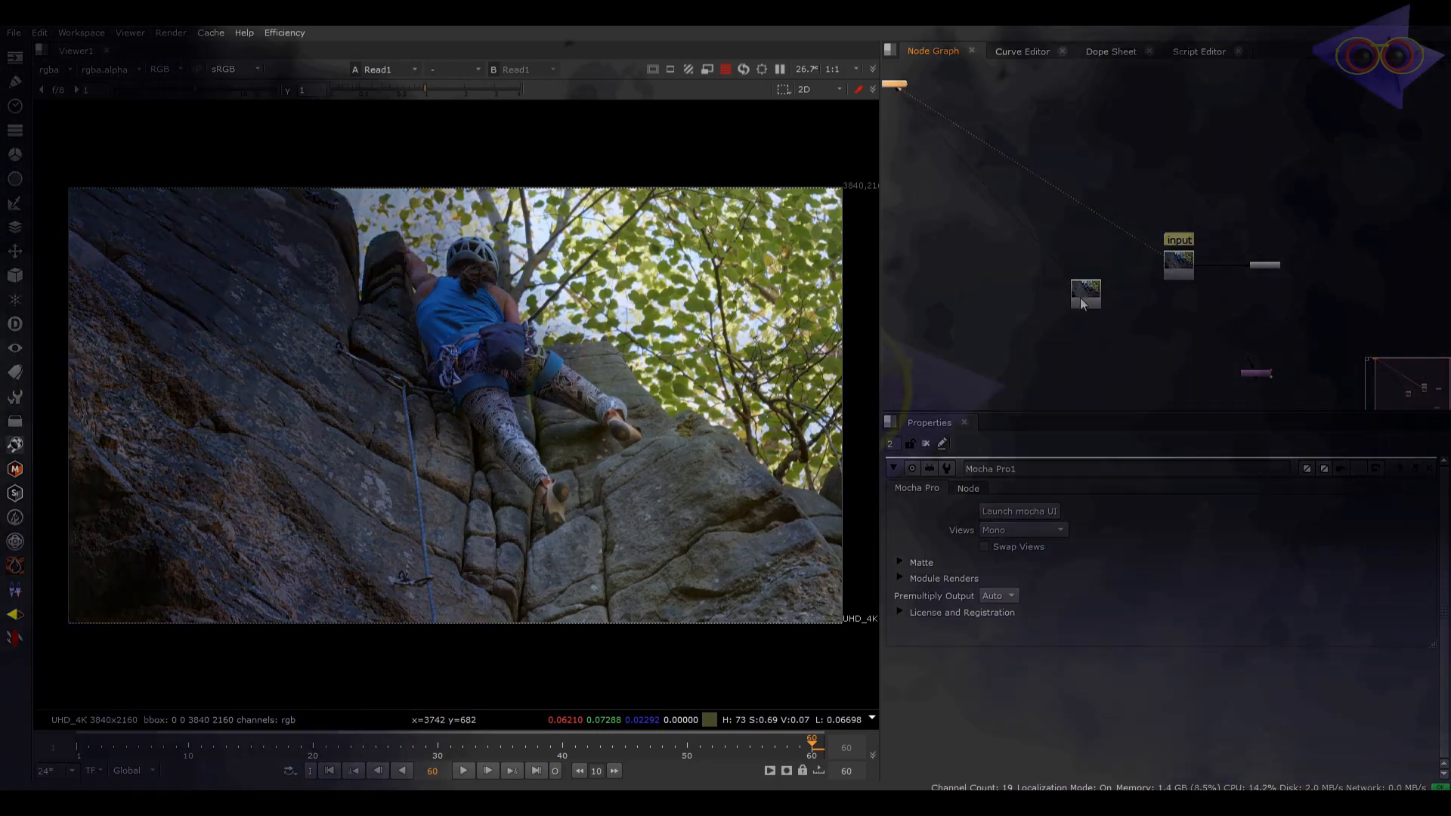
left_click_drag(1084, 297, 991, 296)
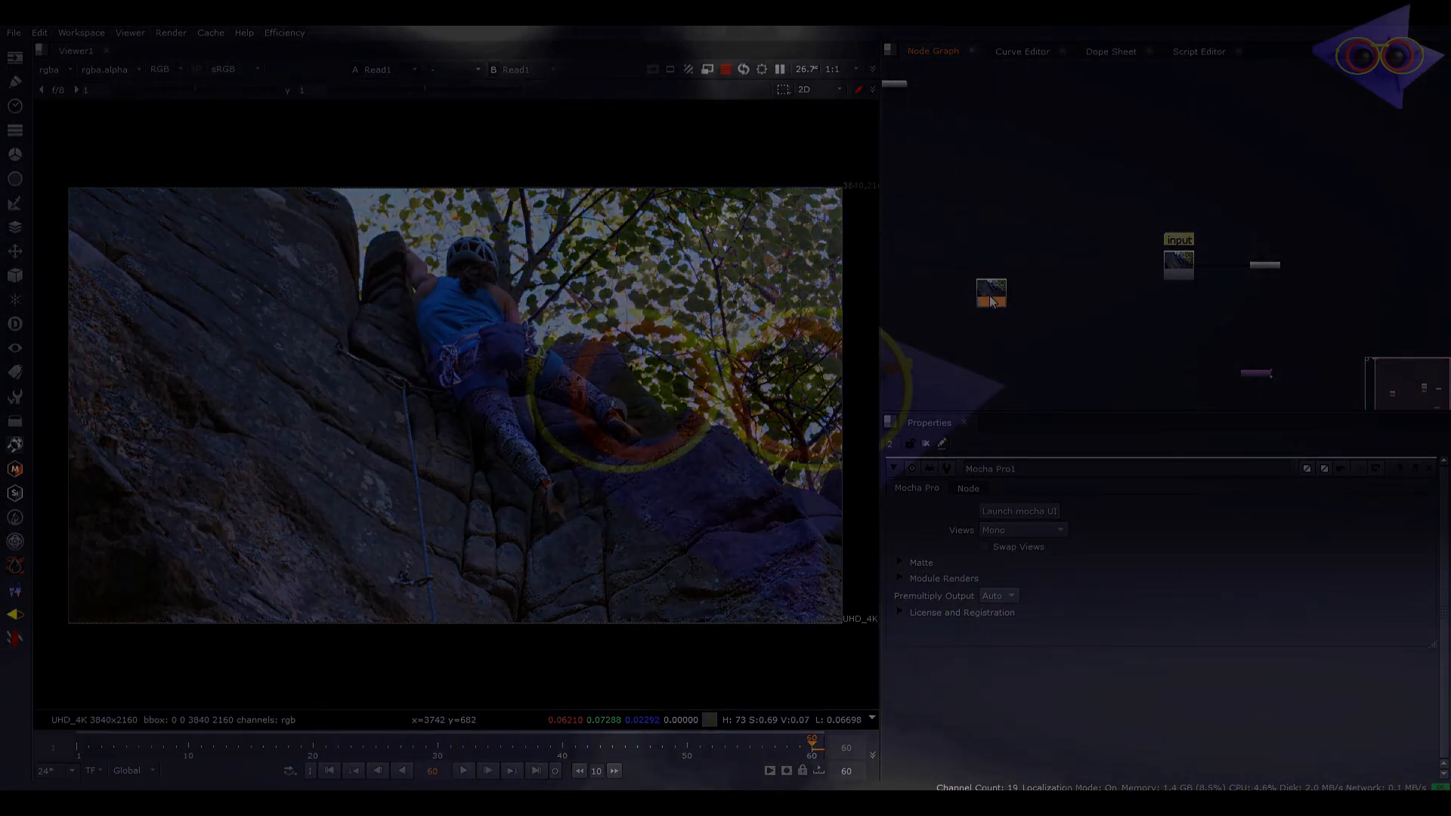
Step: Duplicate the "input" sticky note above the Read3 node and label the copy cleanplate_0060
left_click(1179, 241, "ctrl")
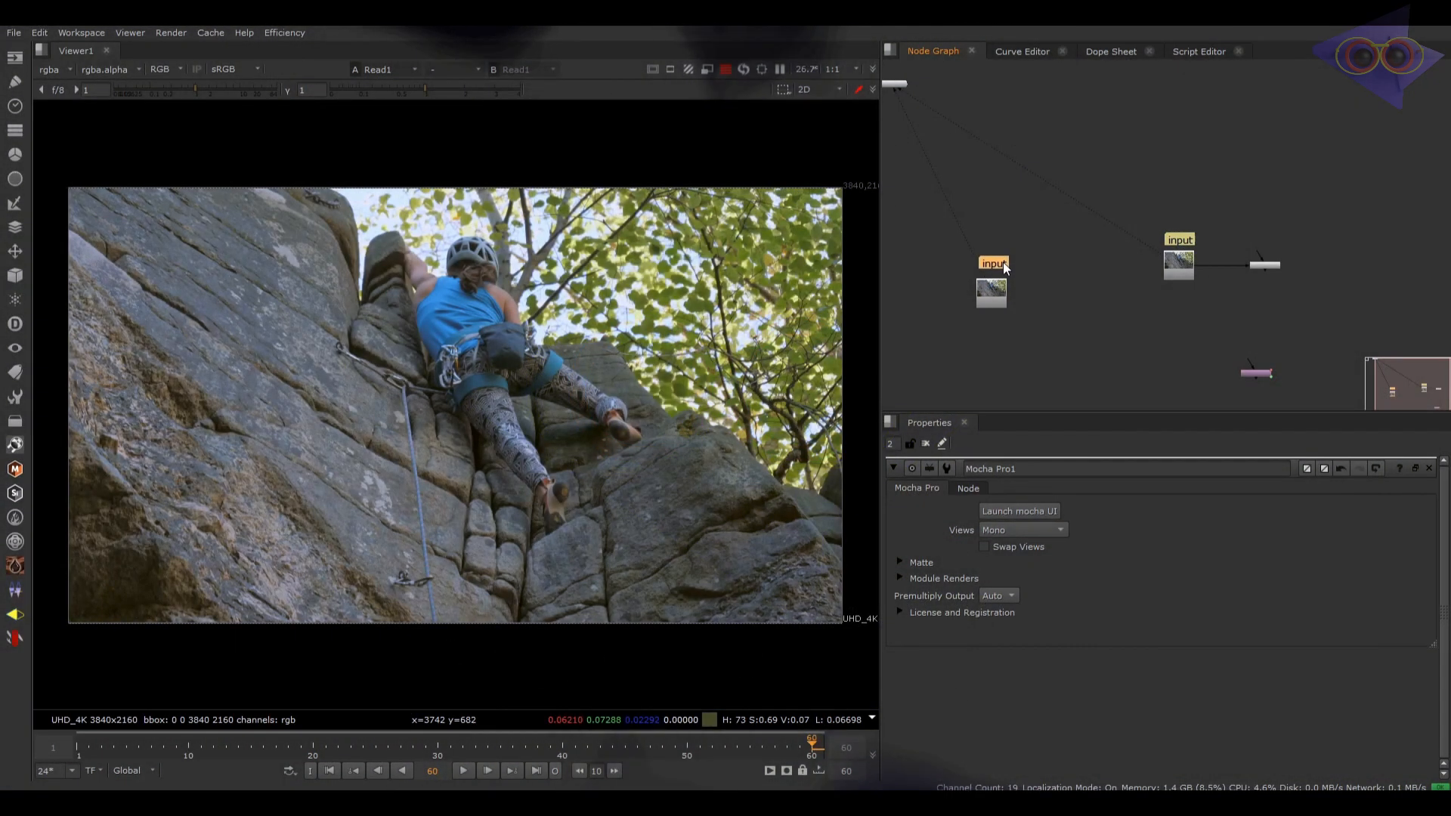
double_click(1003, 261)
double_click(1016, 527)
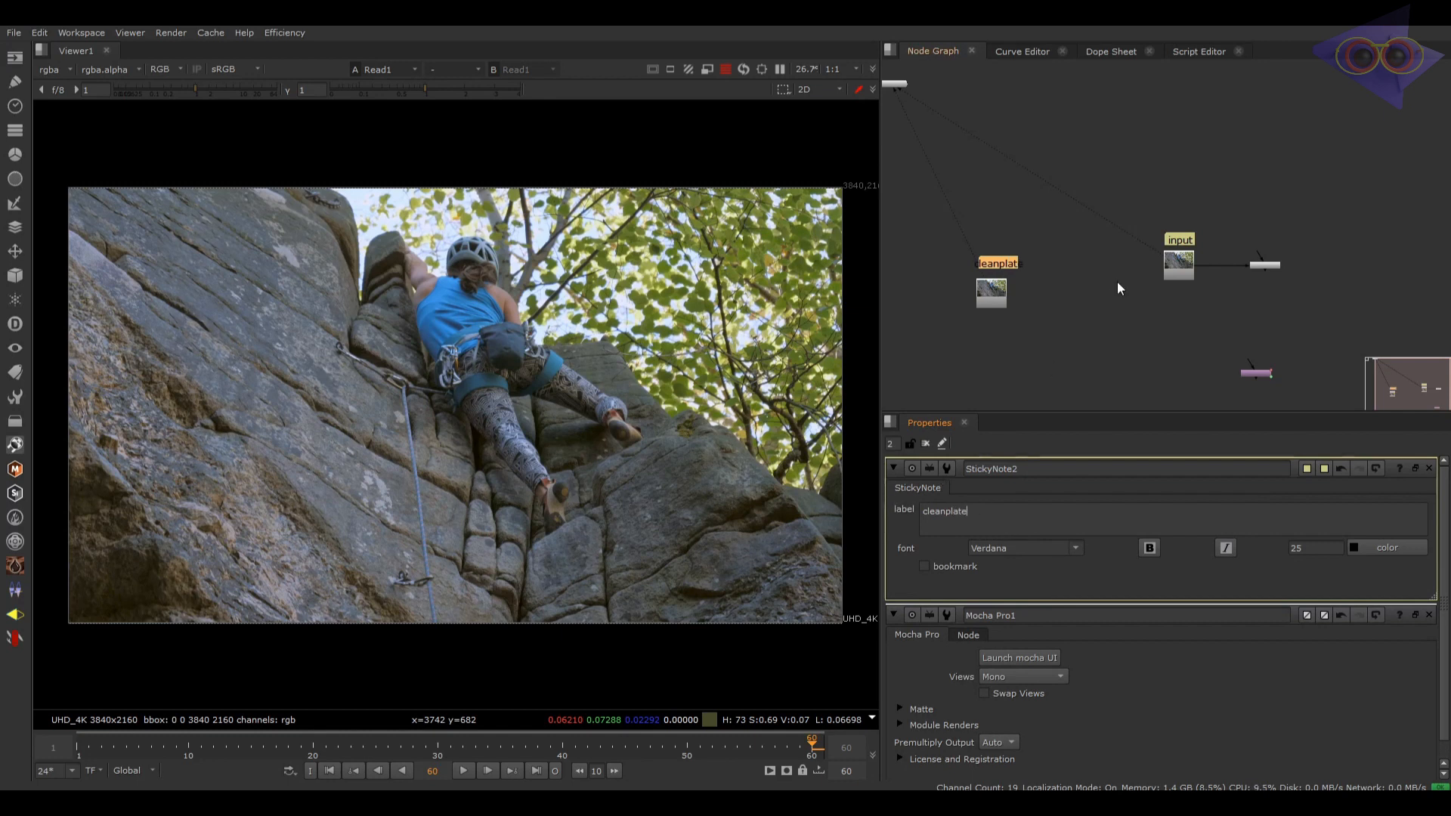
scroll(981, 272, "up", 3)
scroll(1025, 351, "up", 5)
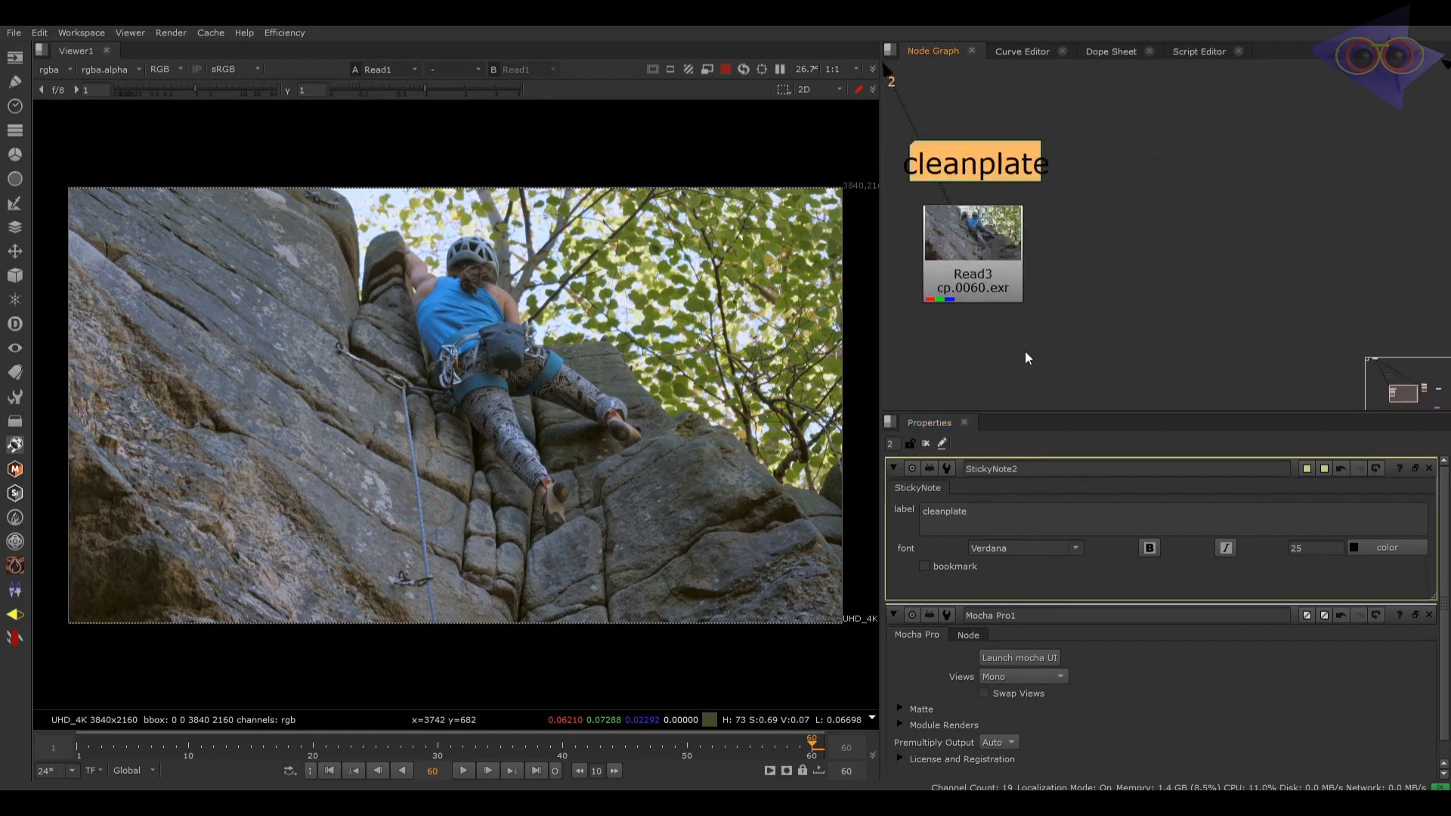
left_click(1004, 511)
type("_")
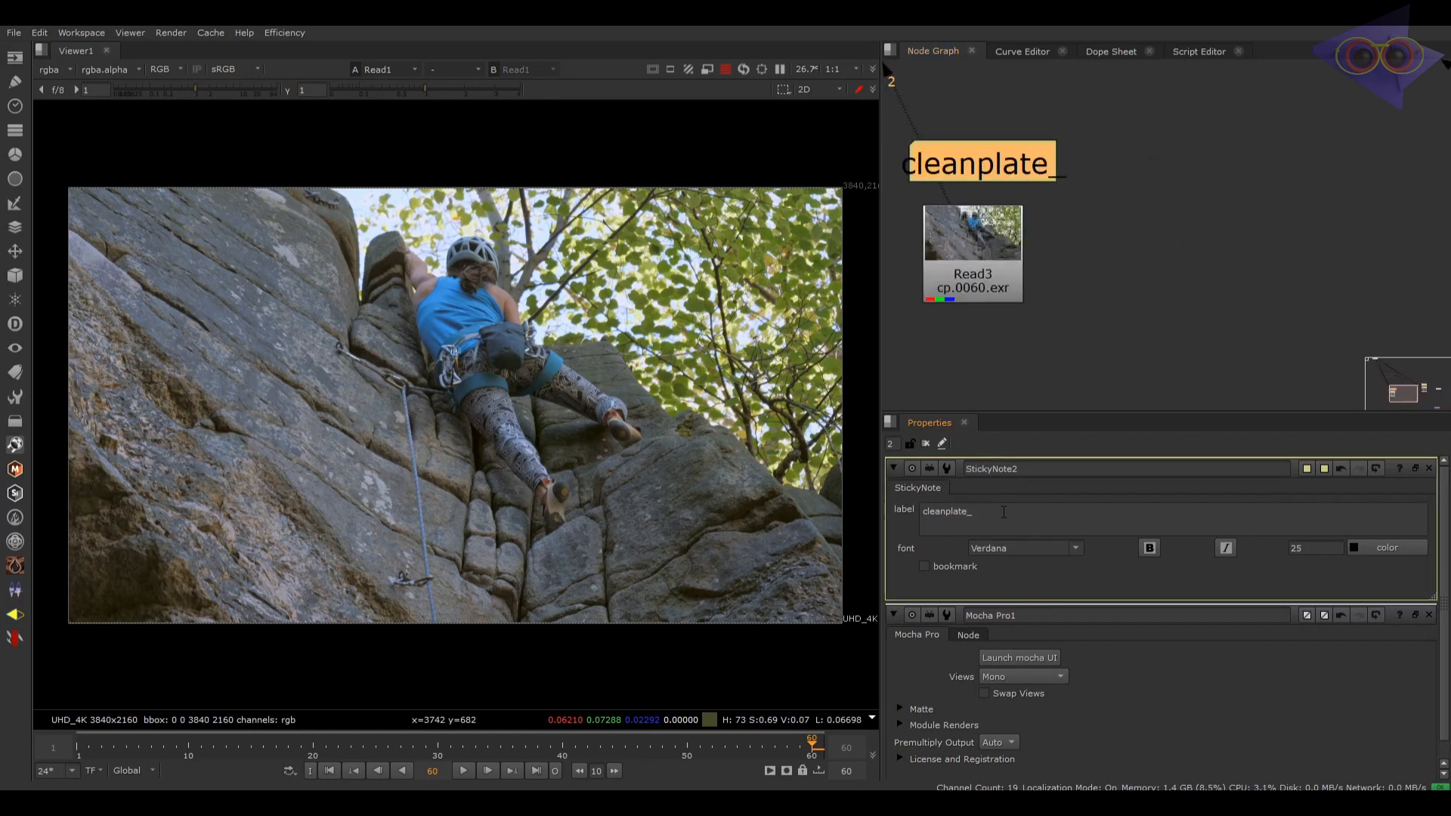
type("0060")
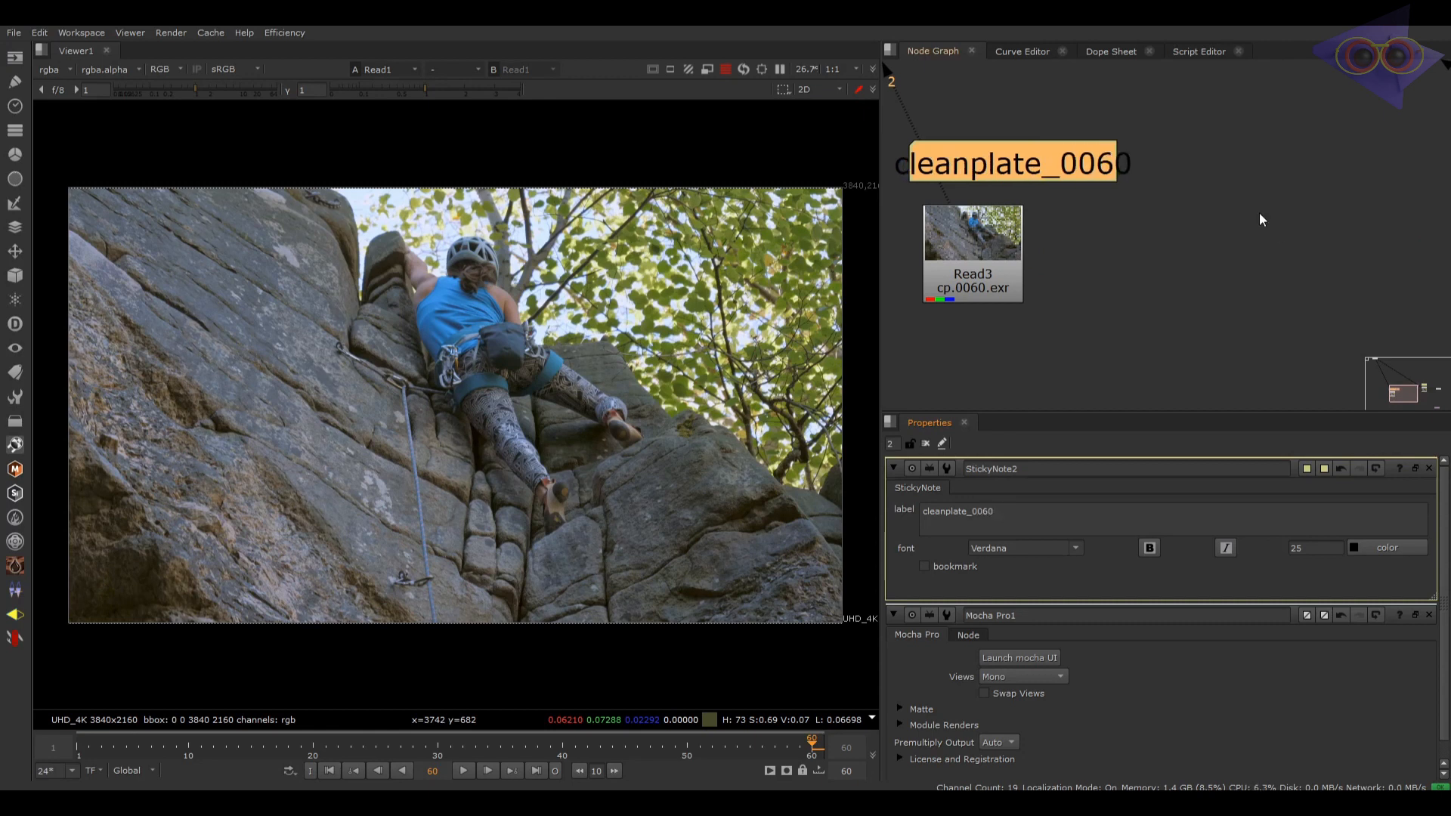
Step: Add a Copy node followed by a Premult node and place them directly below the clean plate's Read3 node
scroll(1150, 215, "down", 2)
scroll(1081, 204, "down", 2)
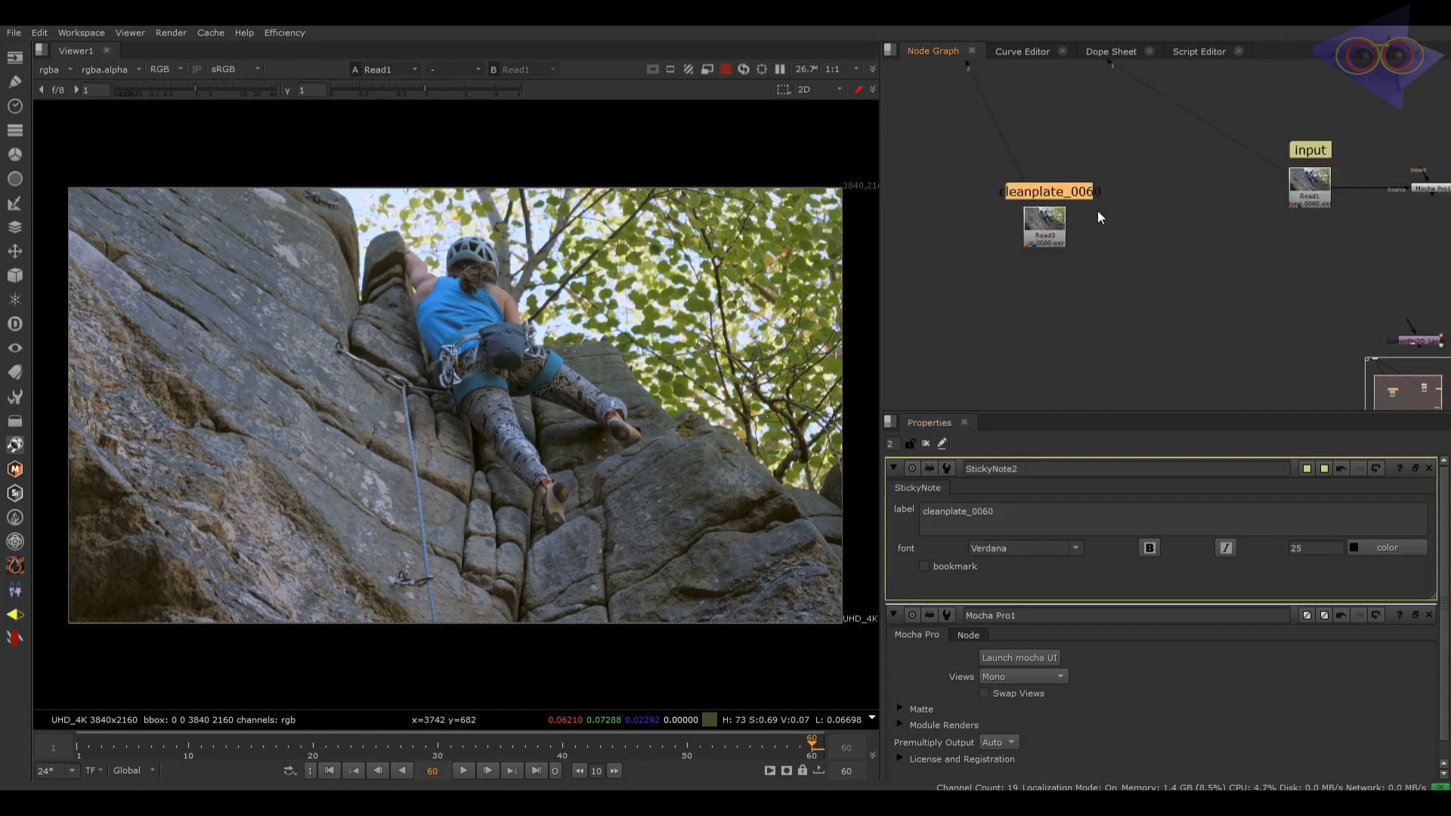
left_click(1091, 268)
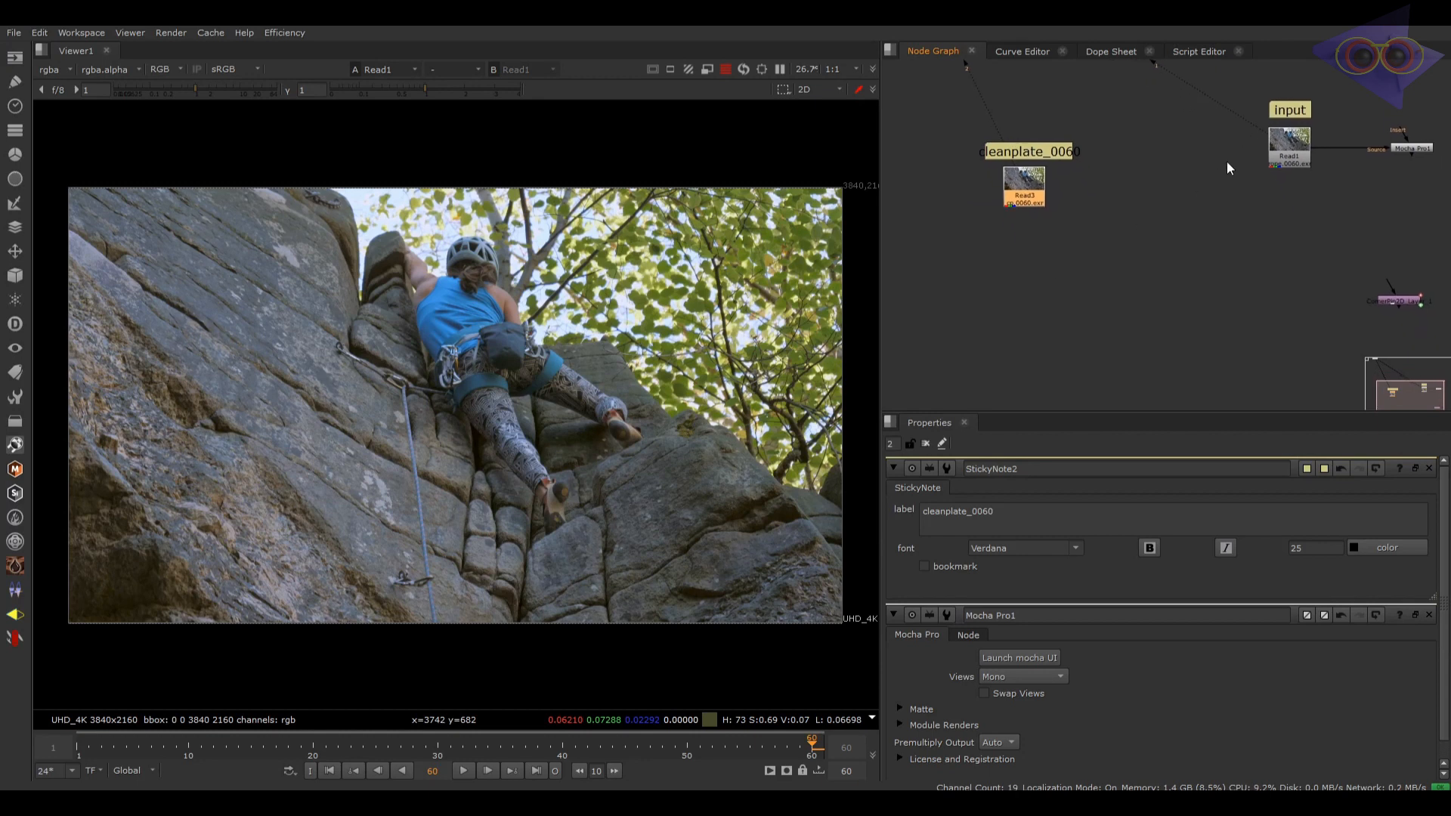
left_click(1284, 156)
key("ctrl+v")
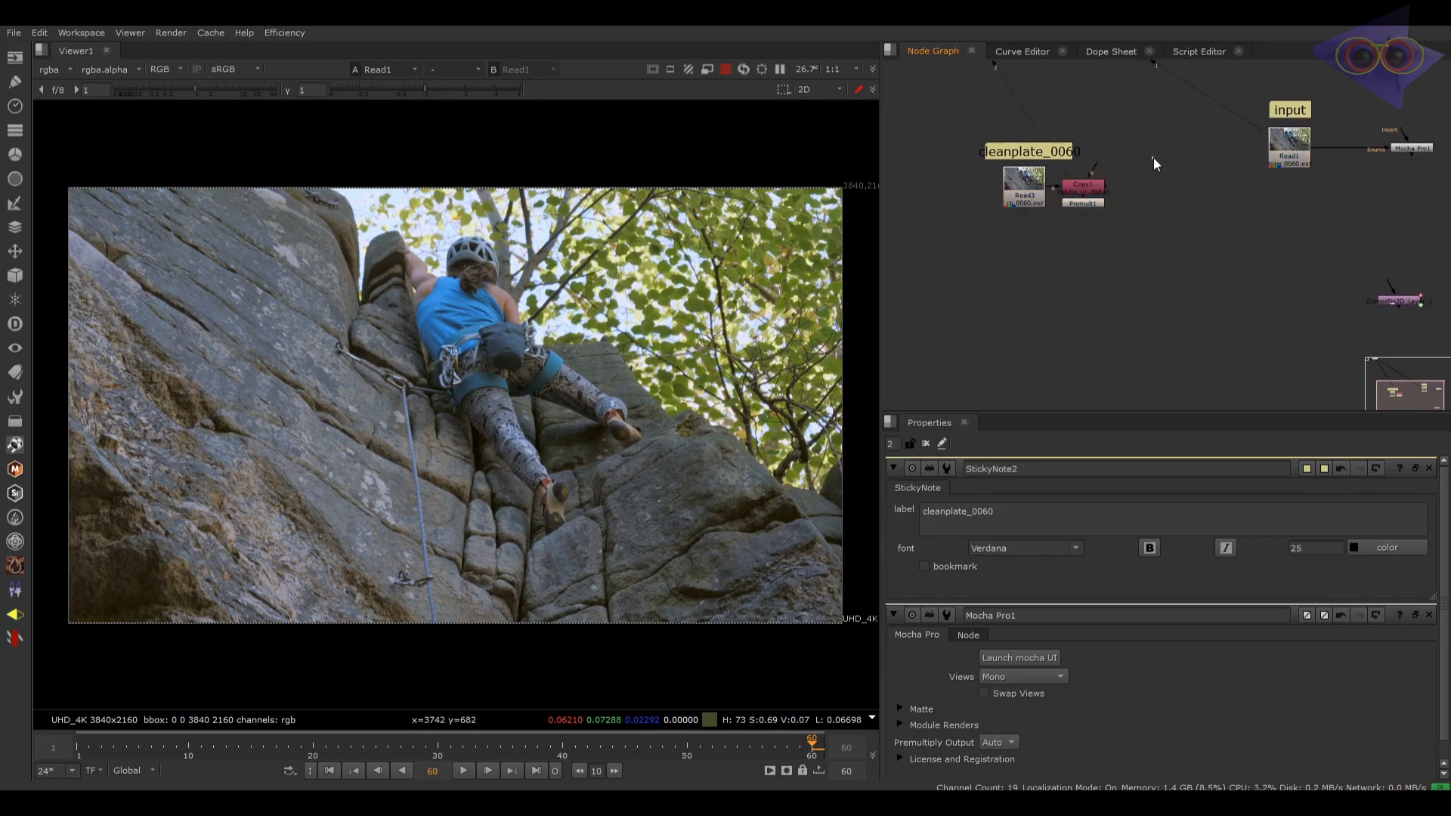
left_click_drag(1081, 206, 1041, 253)
left_click(1047, 258)
scroll(1047, 259, "up", 5)
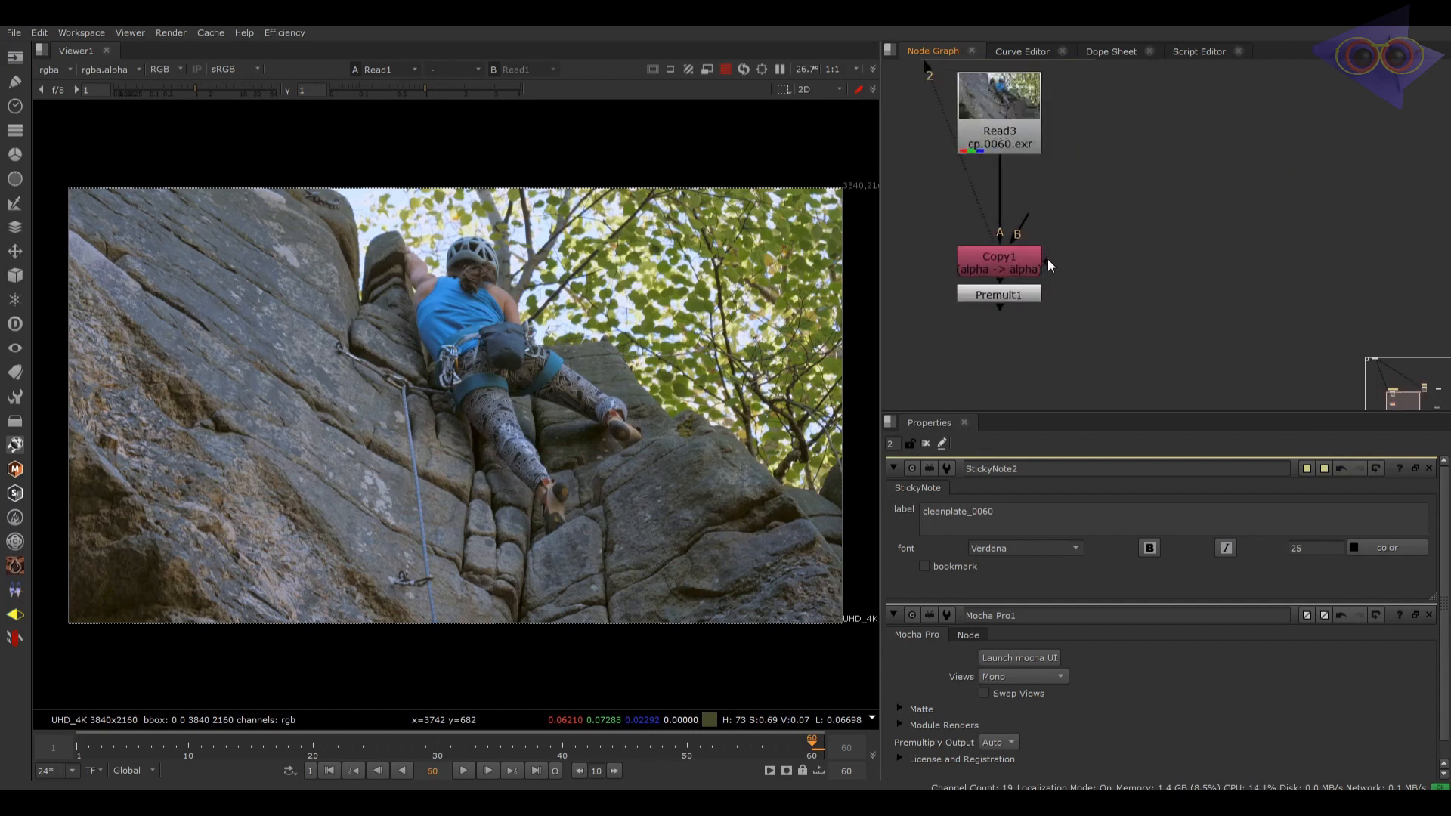
scroll(1037, 257, "down", 3)
left_click(1034, 265)
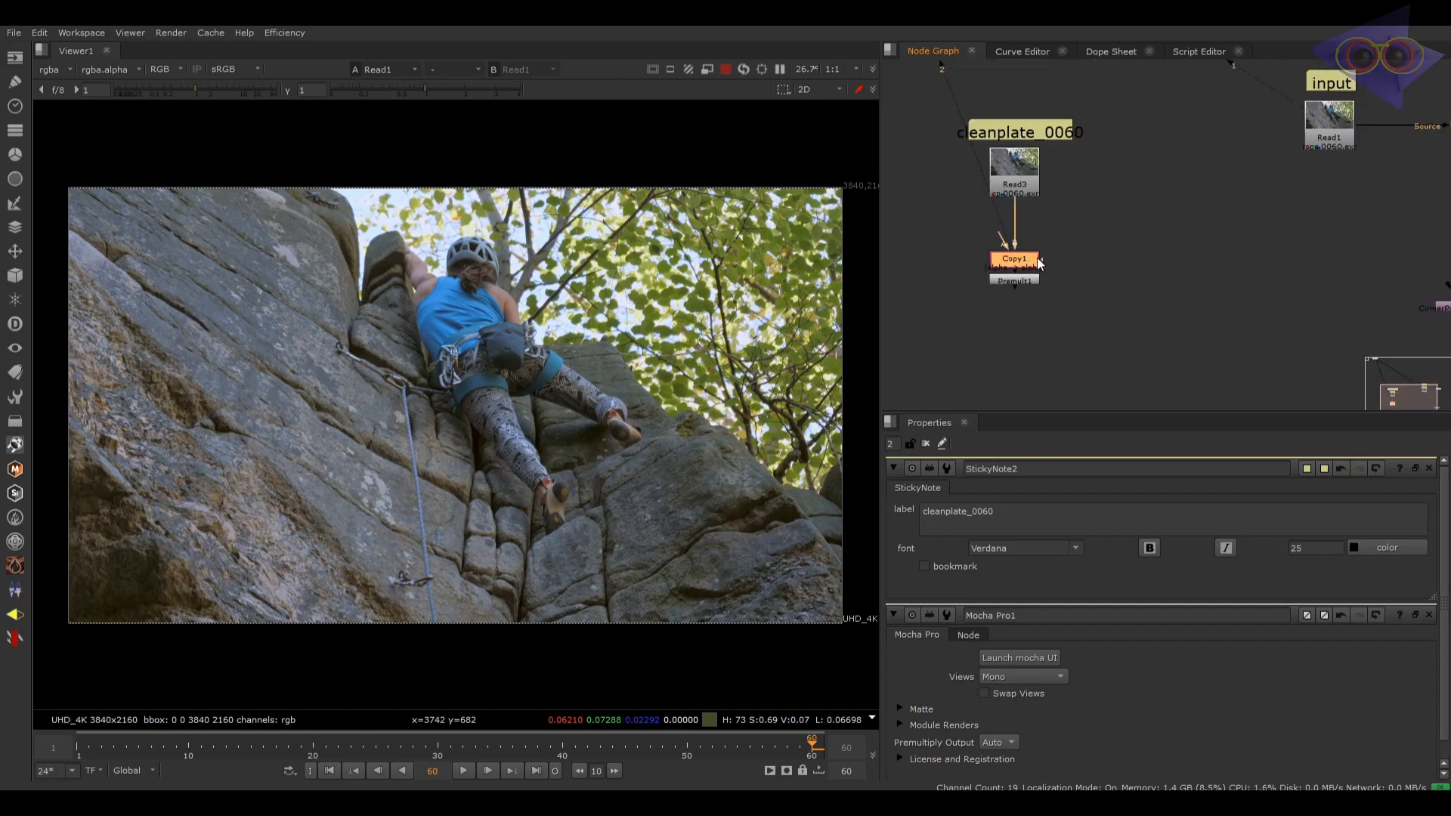
scroll(1013, 244, "up", 3)
scroll(987, 243, "down", 3)
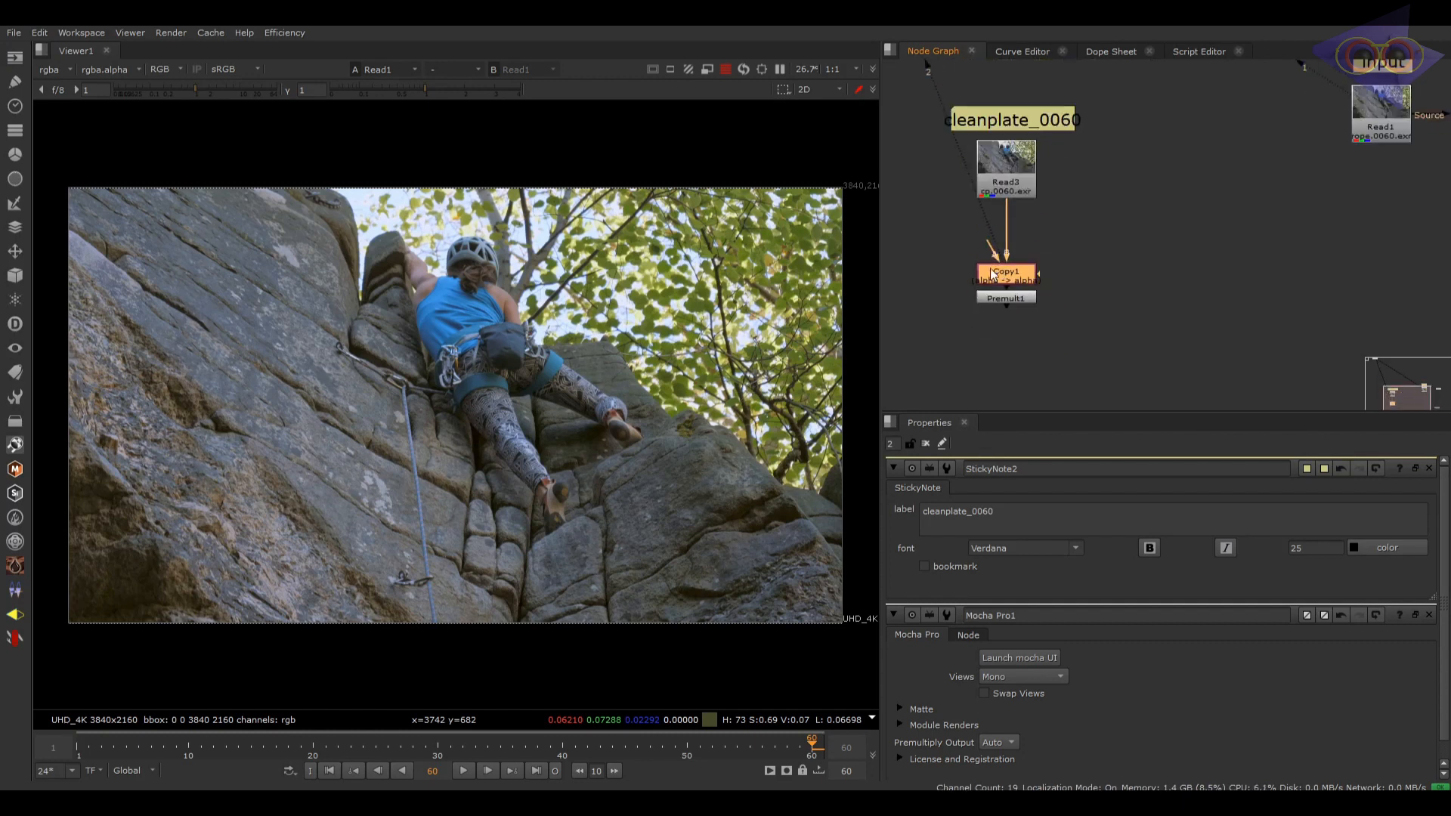
Step: Add a Roto node beside the Copy node, feeding its A input, with the clean plate on the B input
left_click(987, 243)
key("o")
left_click_drag(934, 270, 893, 267)
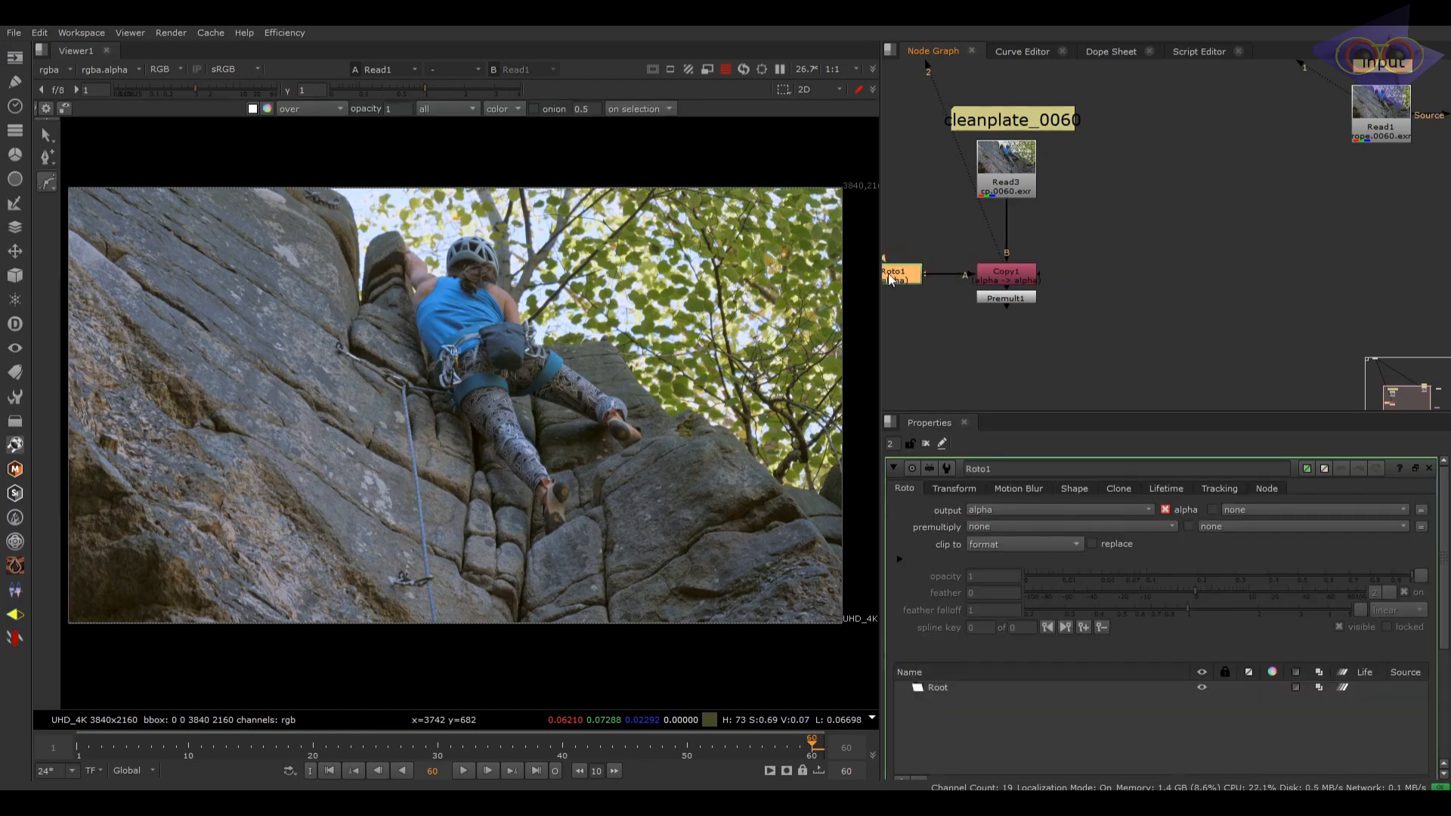
middle_click_drag(978, 297, 1053, 284)
Step: Place the corner pin node below Premult and connect its input to Premult's output
left_click(1076, 290)
scroll(1222, 282, "down", 2)
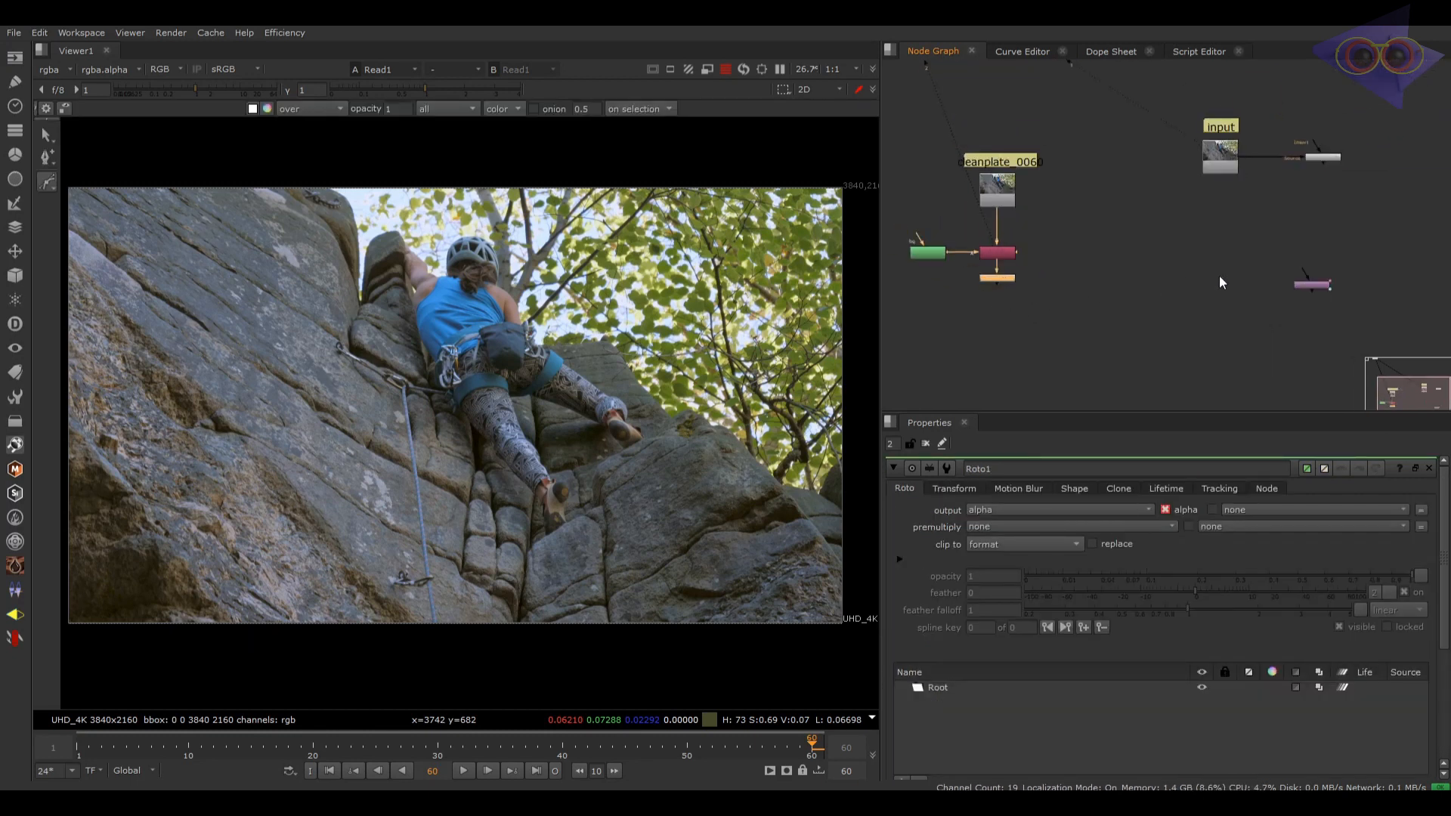
left_click_drag(992, 334, 999, 284)
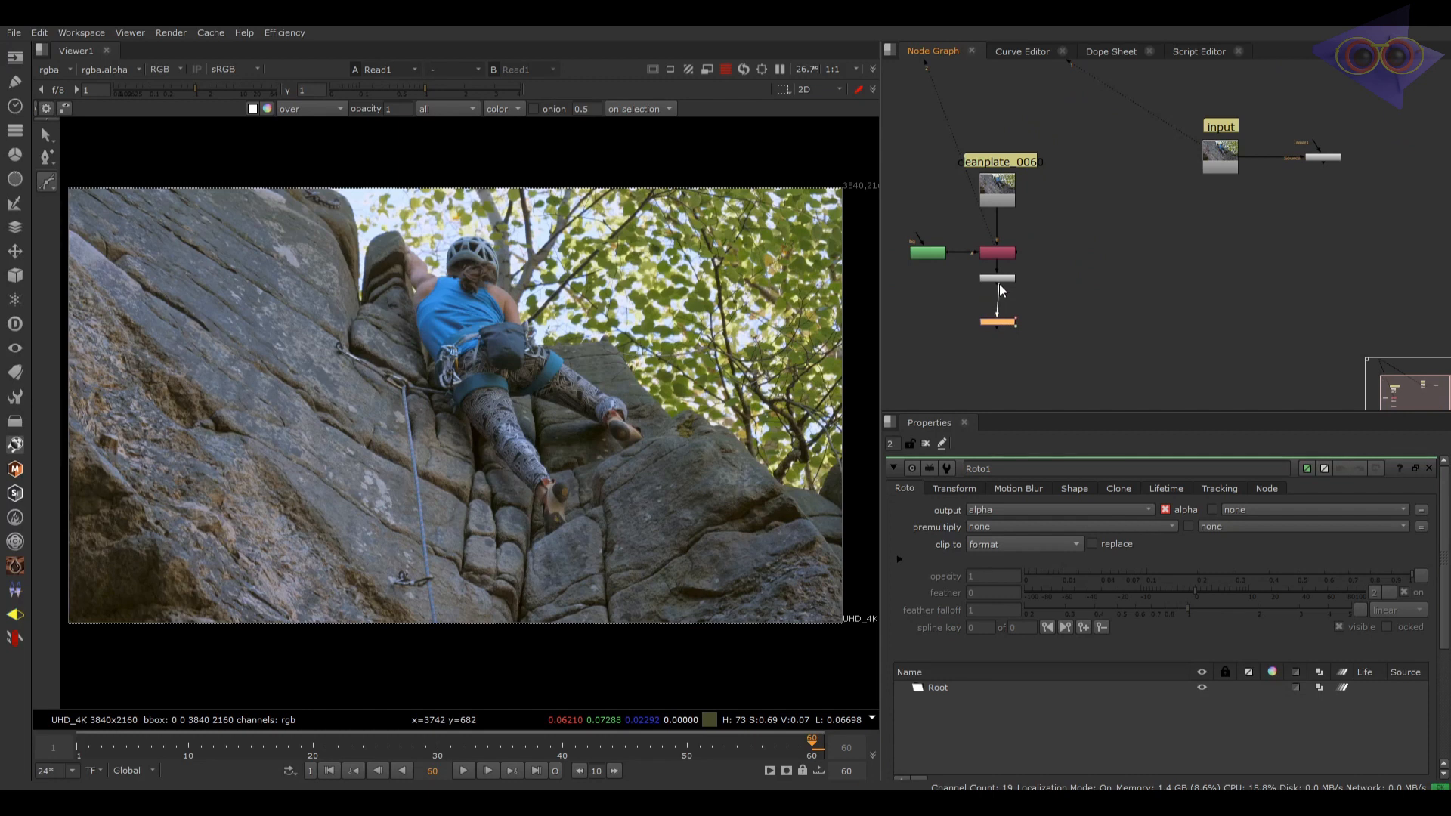
Step: Add a Merge node under the input plate, with the corner pin on A and Read1 on B
left_click(1234, 306)
key("m")
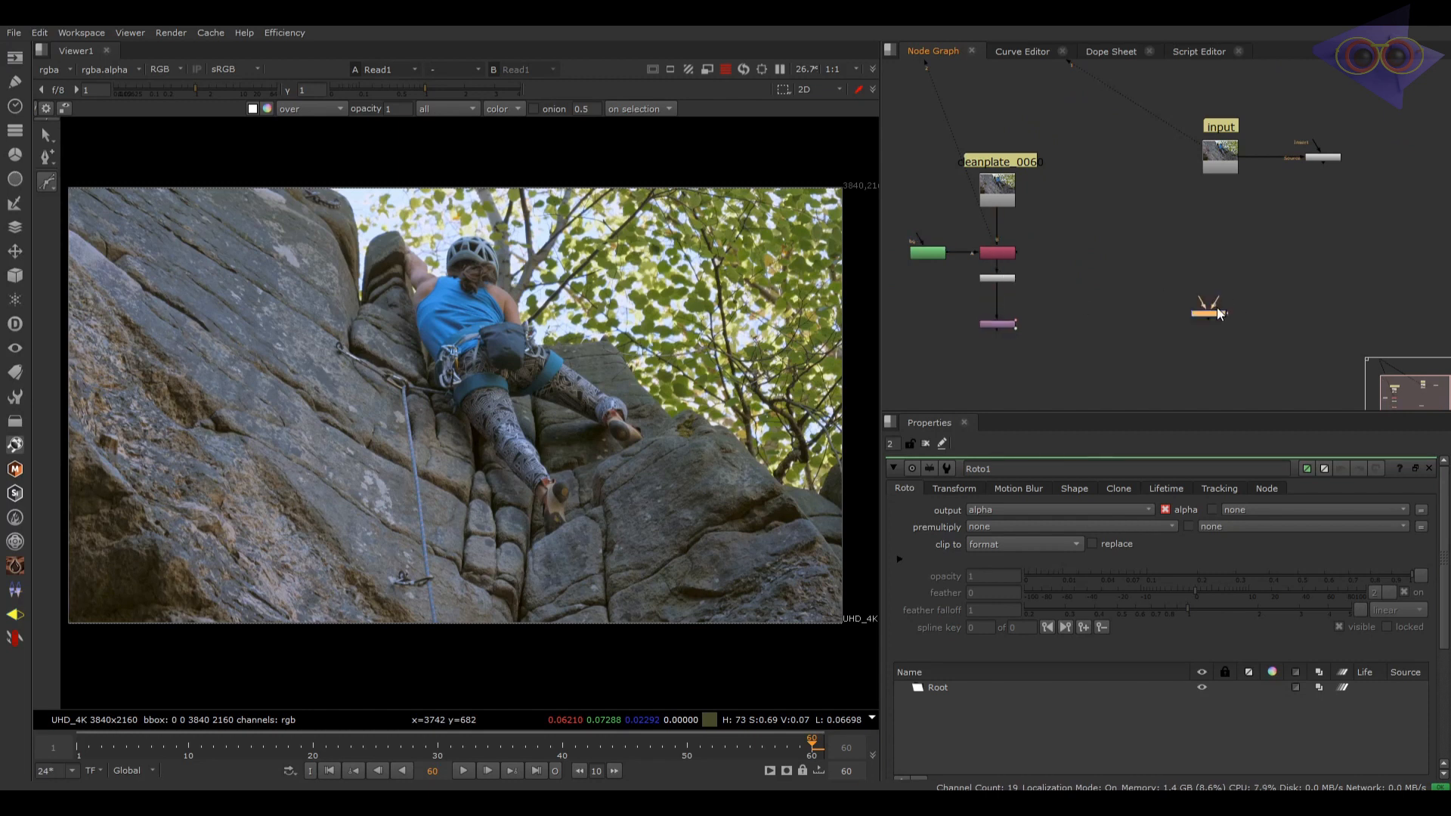
left_click_drag(1205, 312, 997, 322)
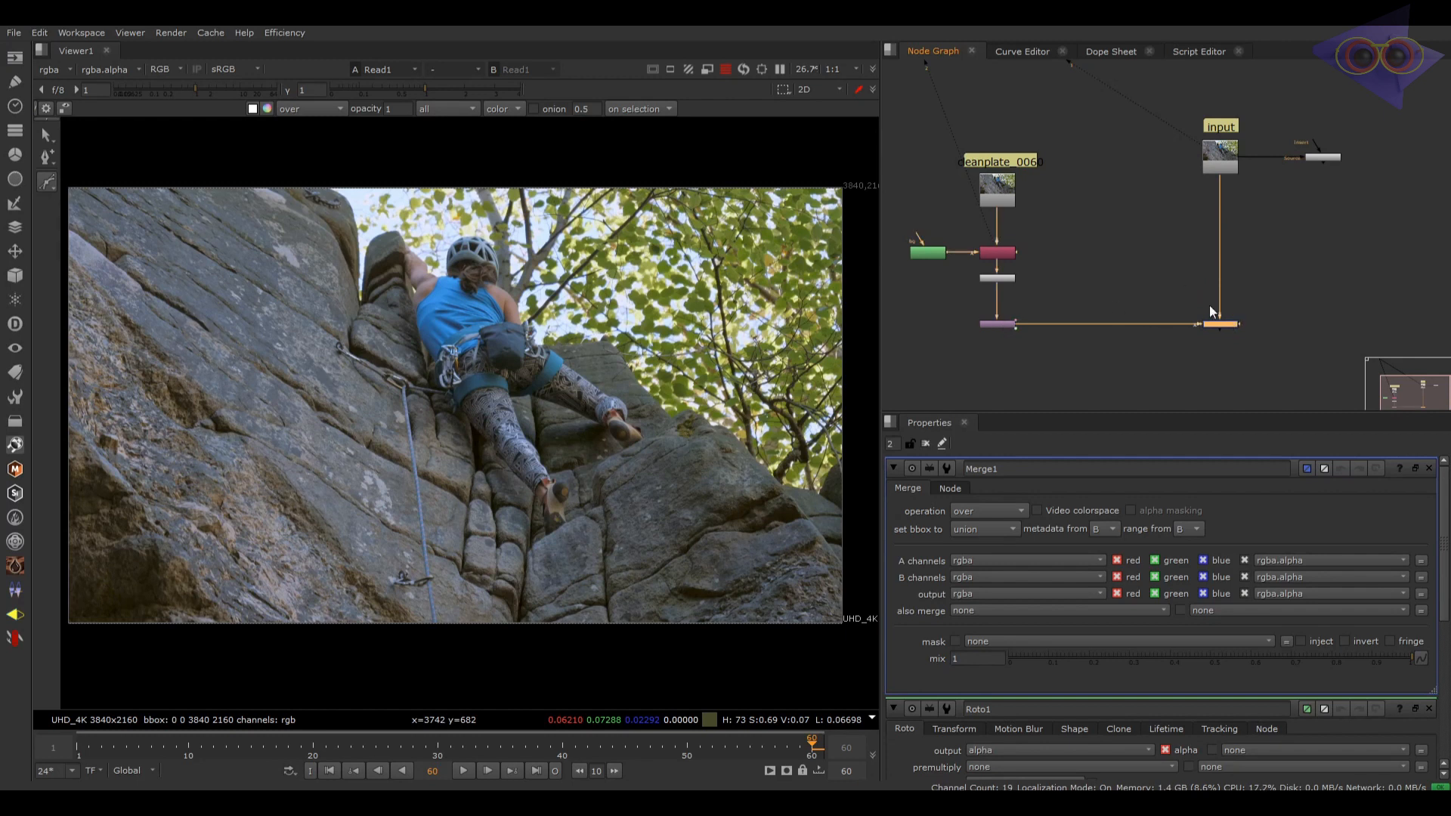
scroll(1256, 318, "up", 1)
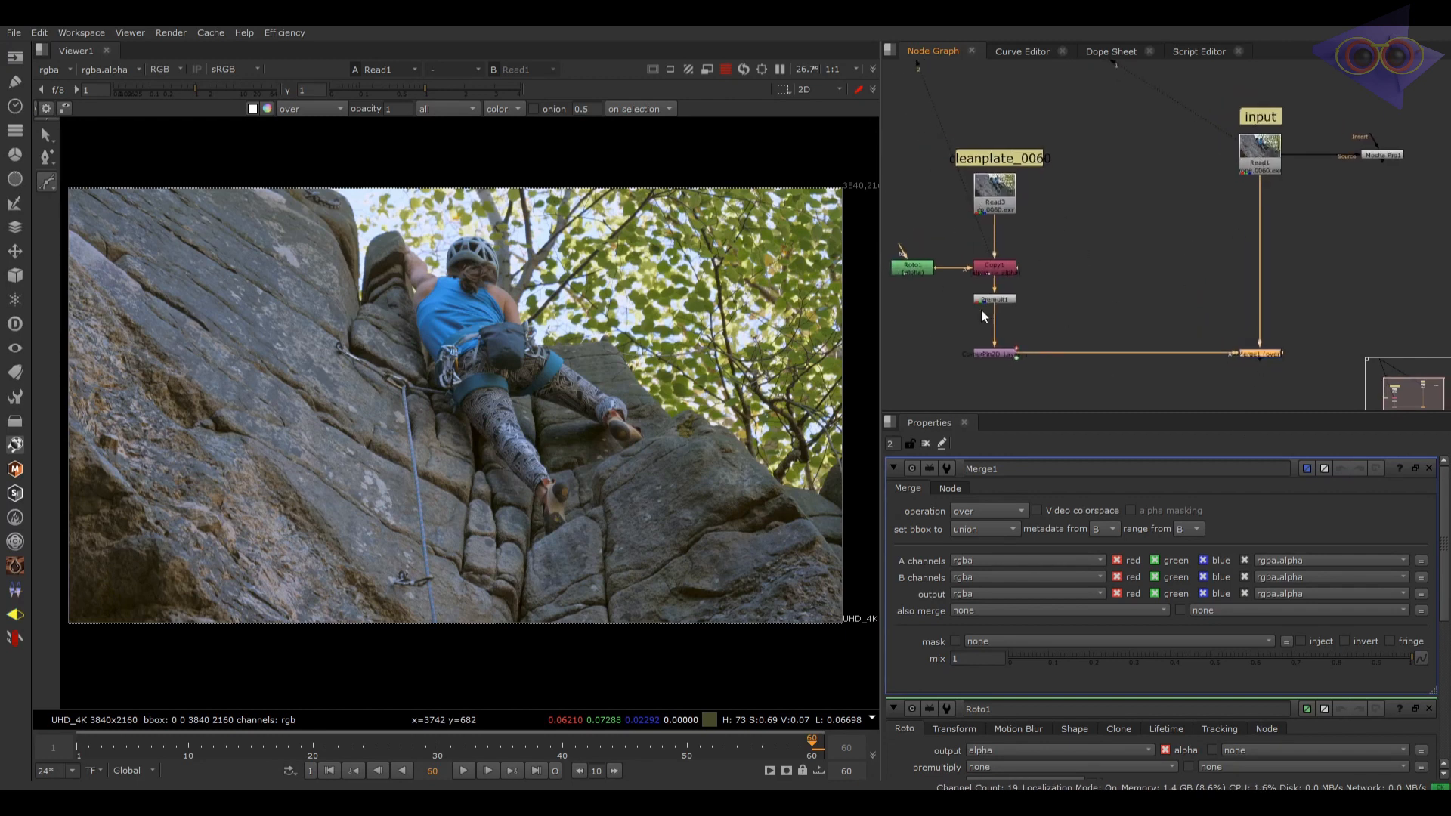
scroll(1158, 348, "up", 2)
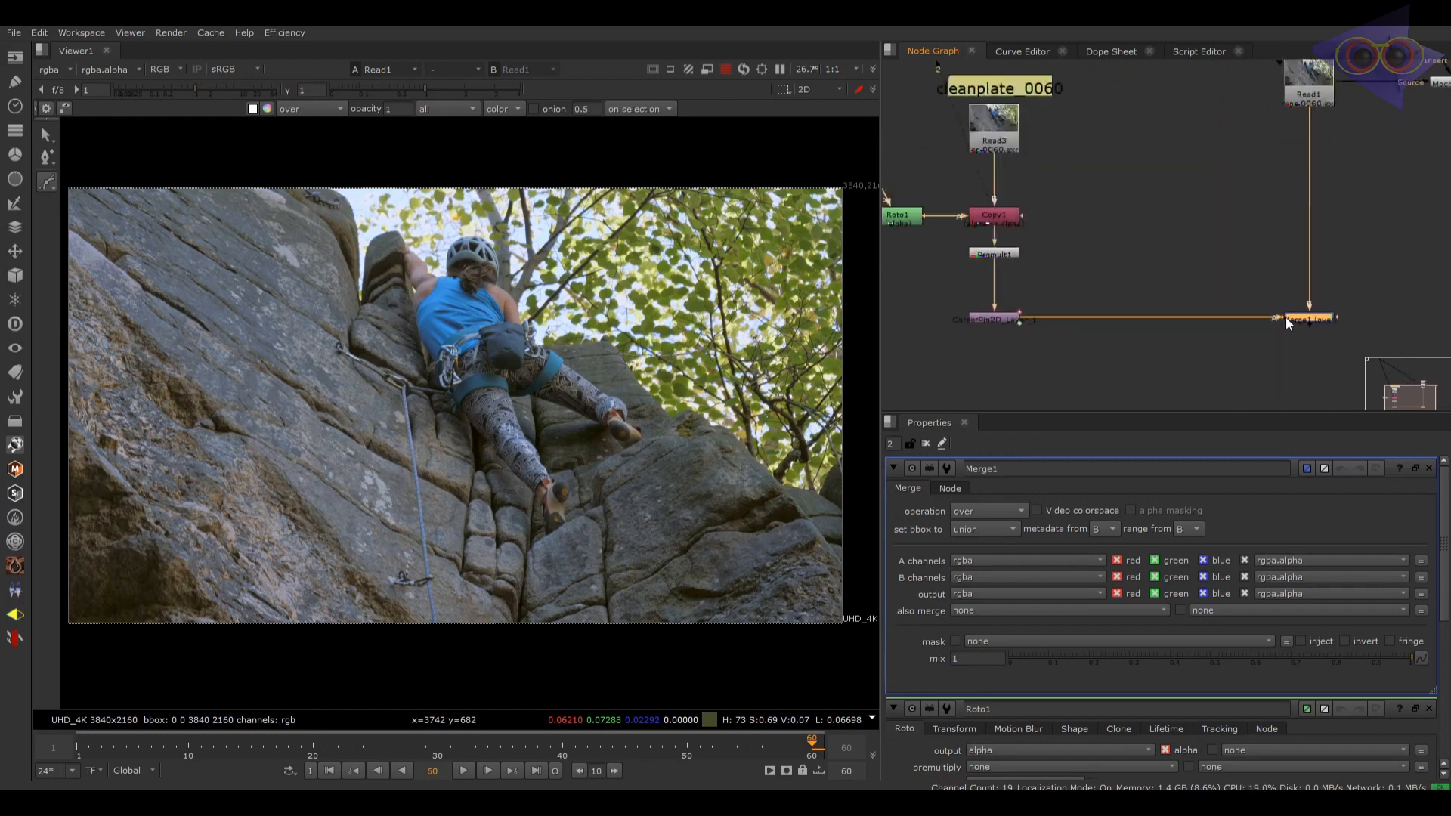
middle_click_drag(1192, 316, 1262, 318)
scroll(1261, 317, "down", 2)
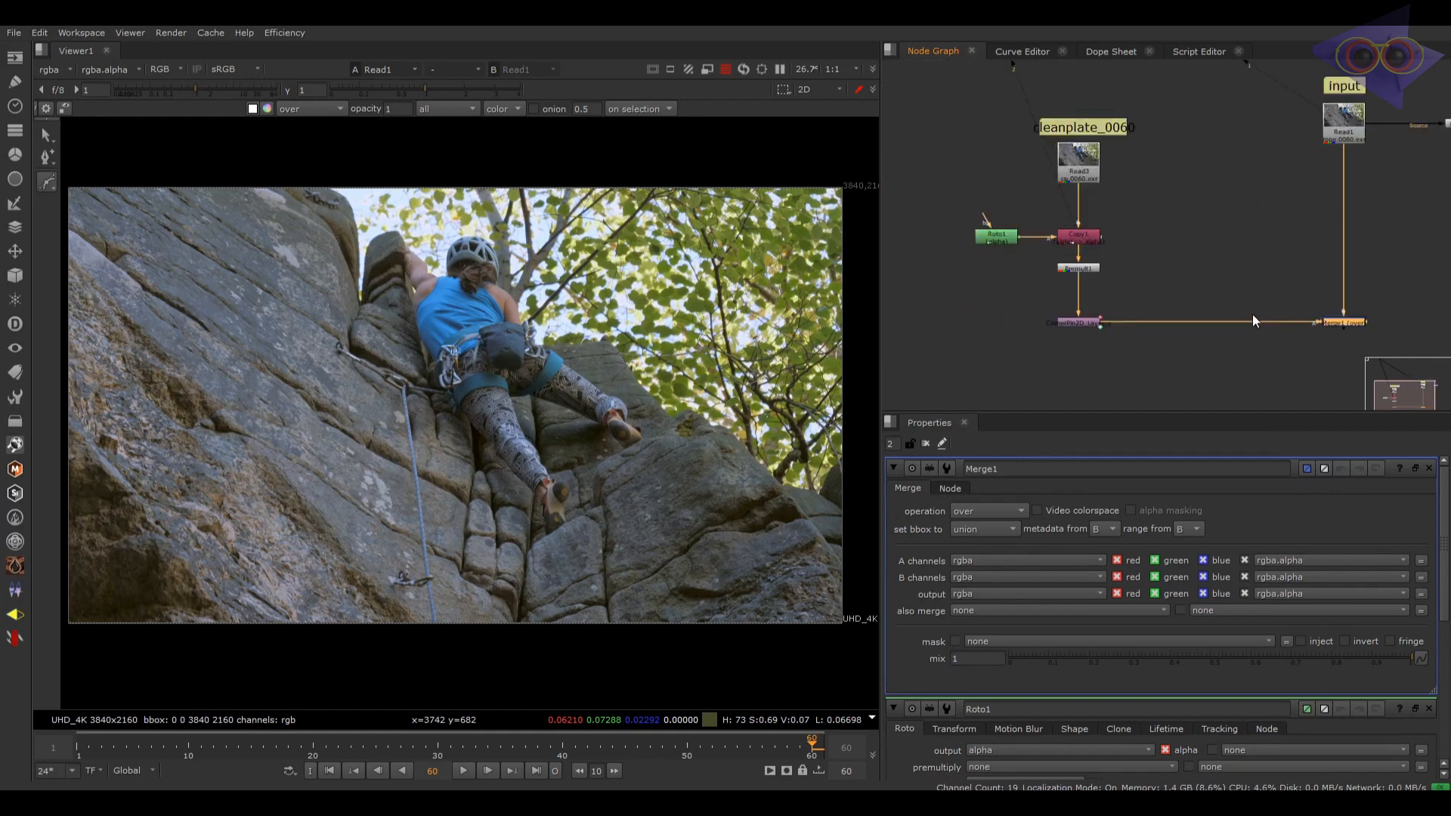
middle_click_drag(1100, 296, 1092, 294)
middle_click_drag(1096, 241, 1046, 252)
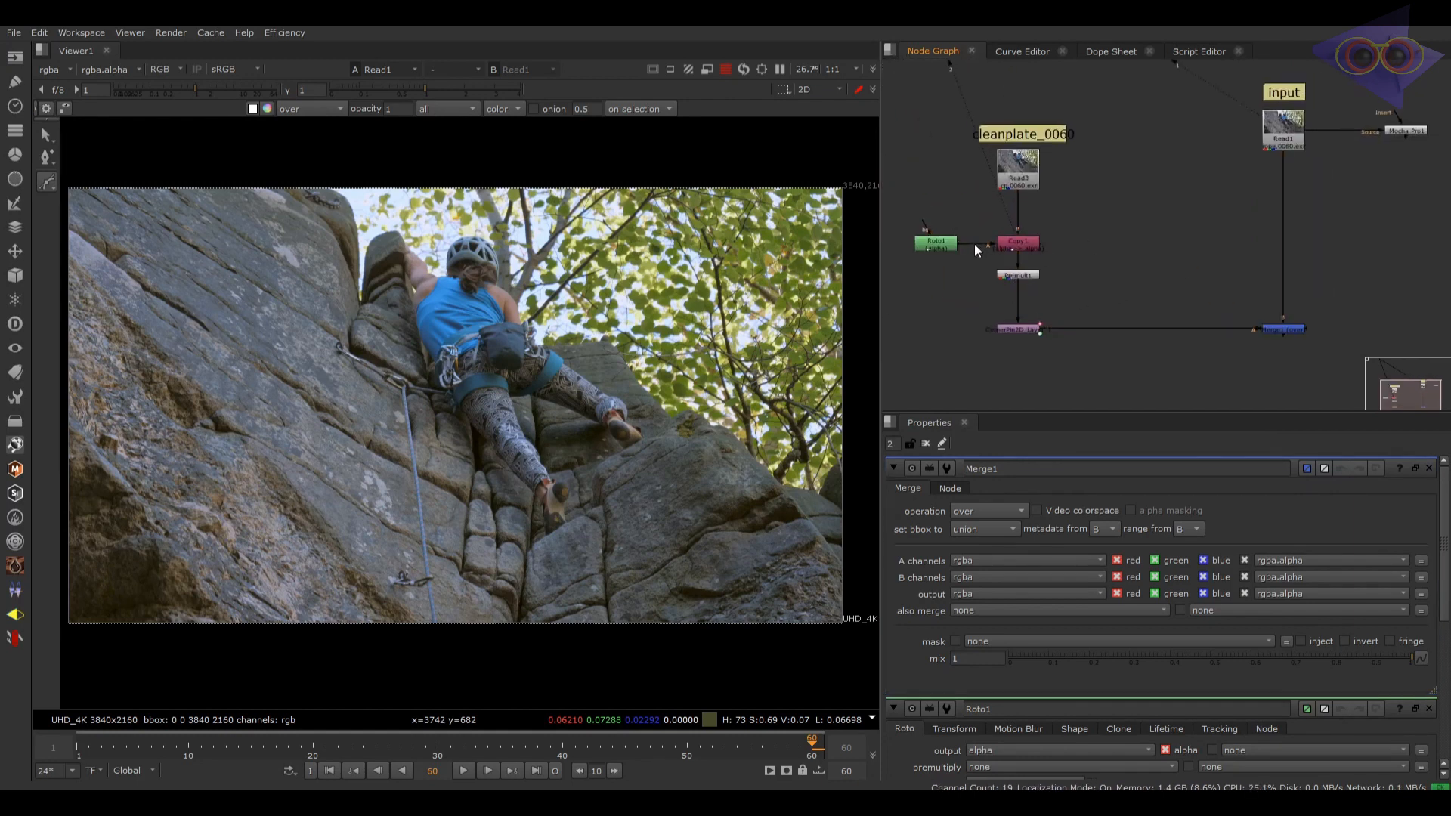
Step: Draw a closed Bezier shape in the Roto node at frame 60 around the rope, its anchor and the surrounding rock, down past the frame's lower edge
double_click(945, 247)
scroll(309, 353, "up", 4)
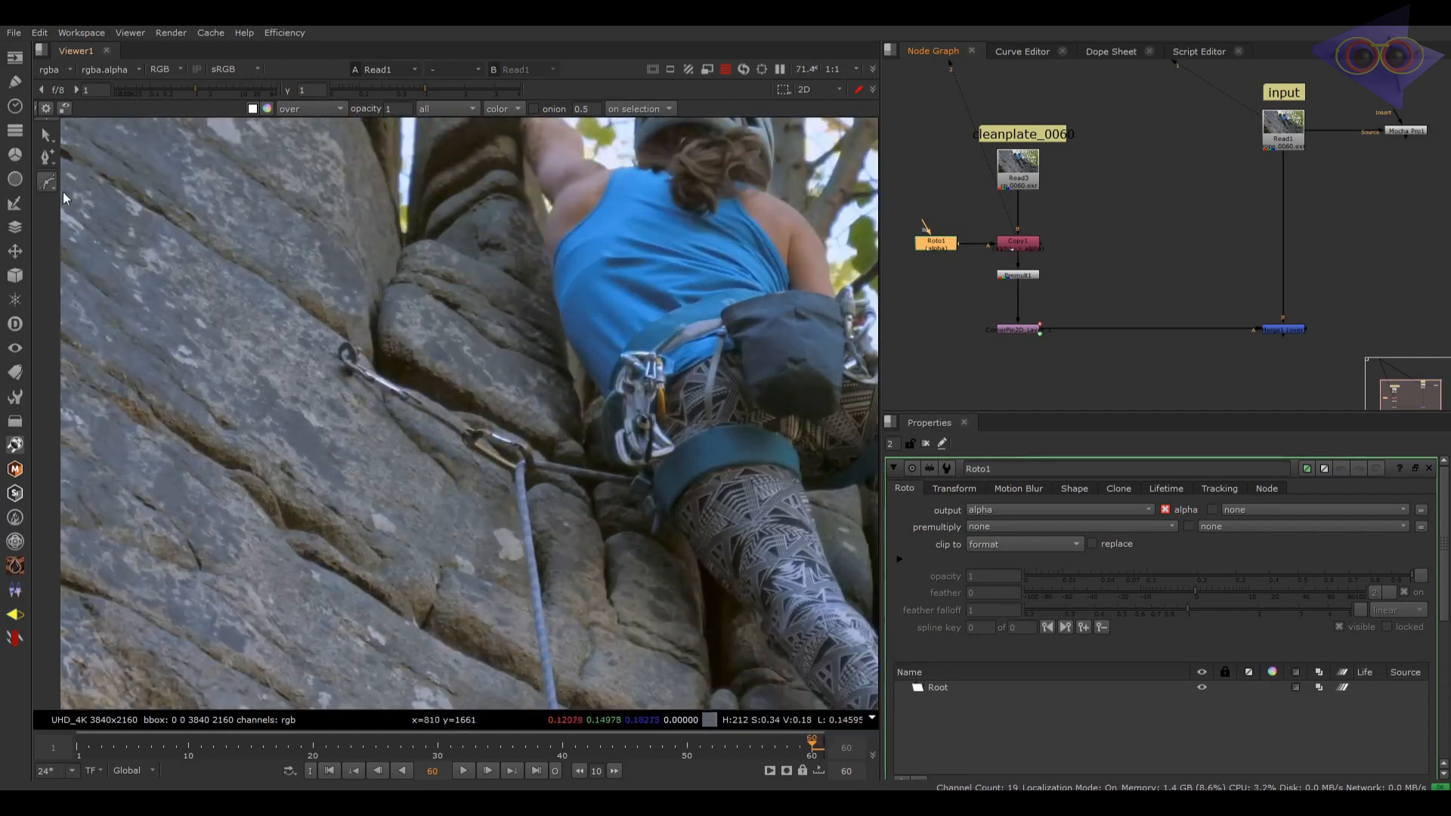
left_click(287, 284)
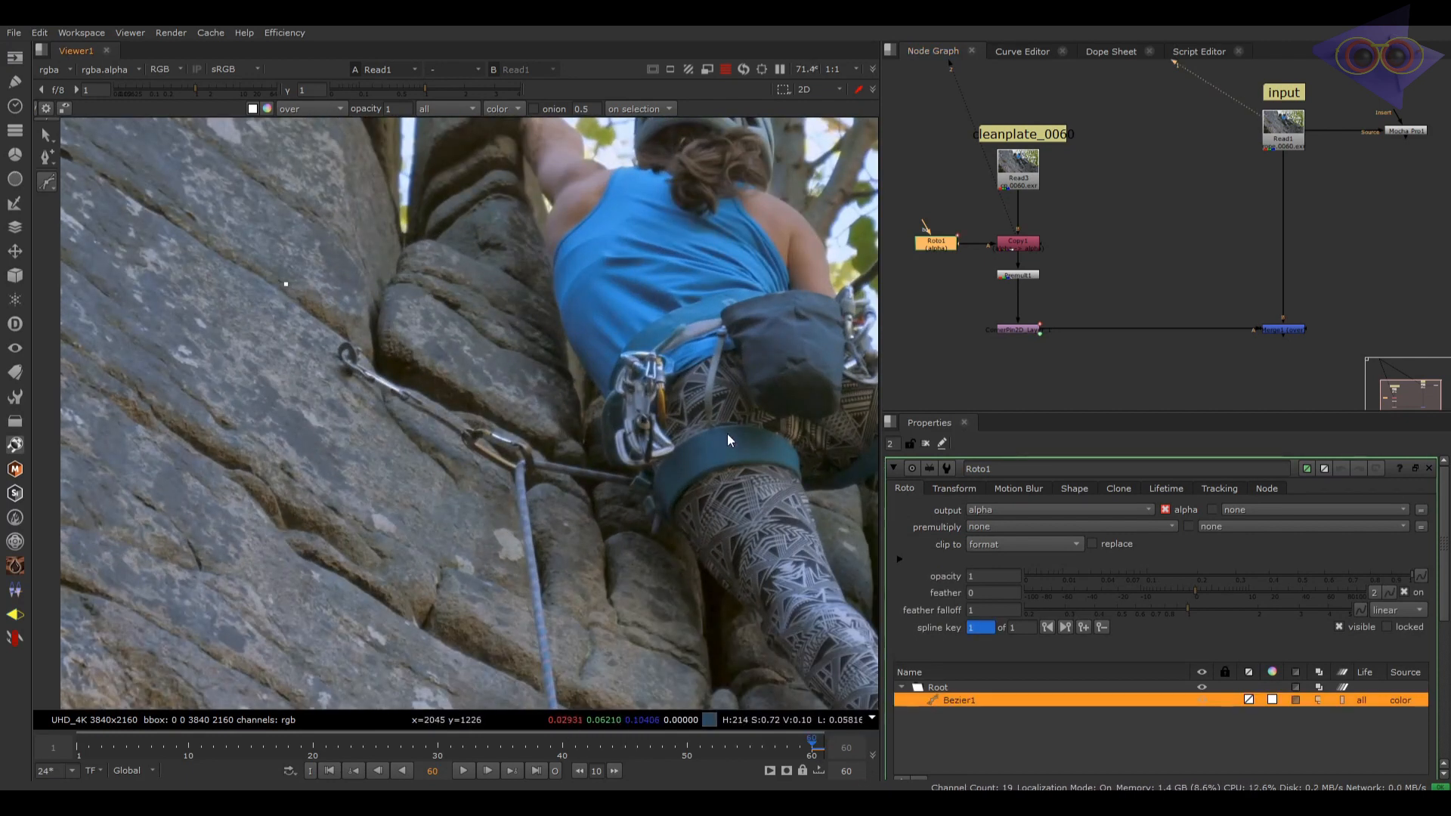
scroll(727, 433, "down", 1)
middle_click_drag(727, 434, 651, 240)
left_click_drag(651, 240, 621, 214)
middle_click_drag(656, 374, 625, 289)
left_click(616, 234)
left_click(582, 302)
scroll(574, 292, "down", 4)
left_click(587, 476)
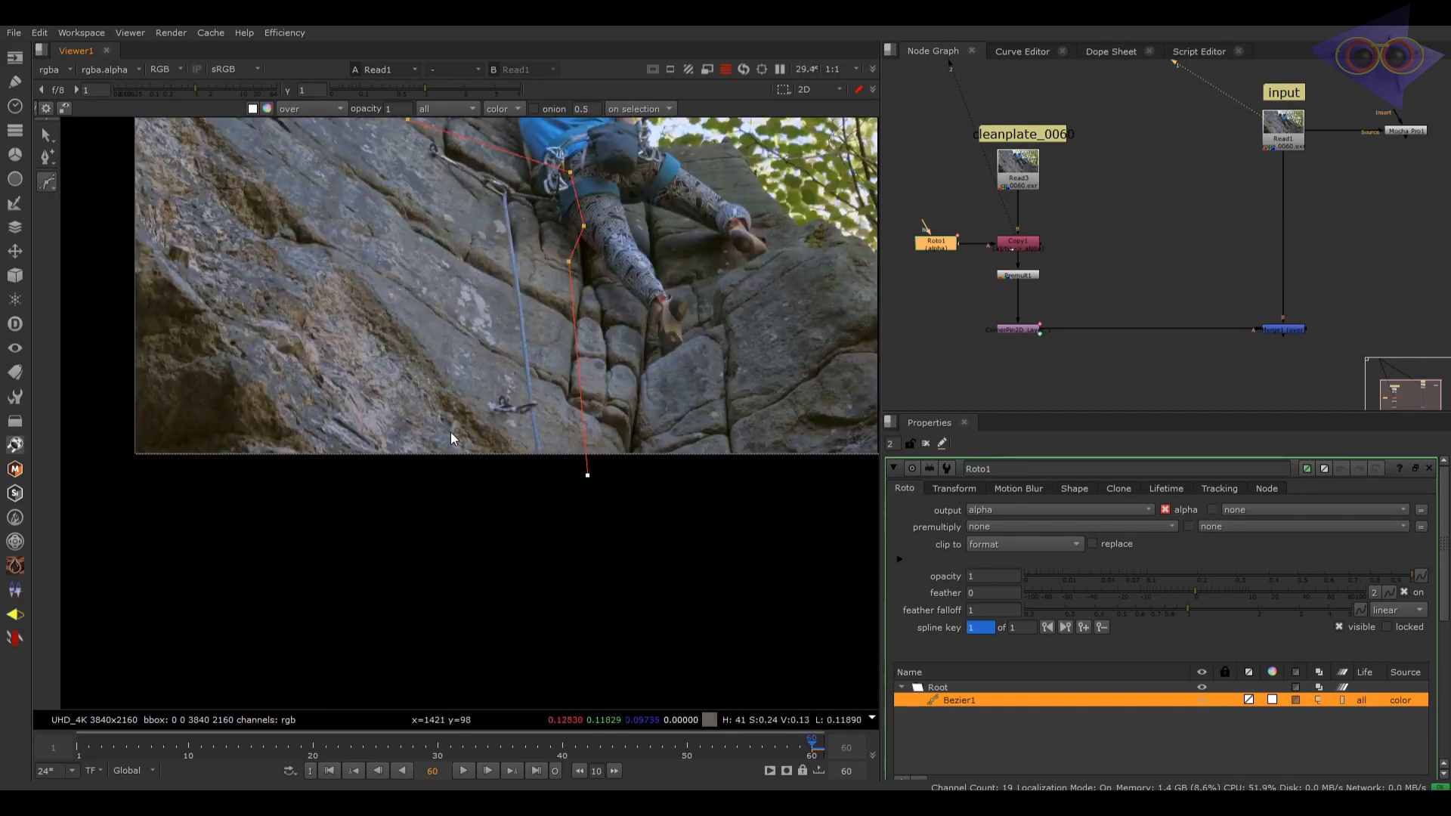
left_click(397, 474)
middle_click_drag(432, 229, 460, 282)
left_click(436, 171)
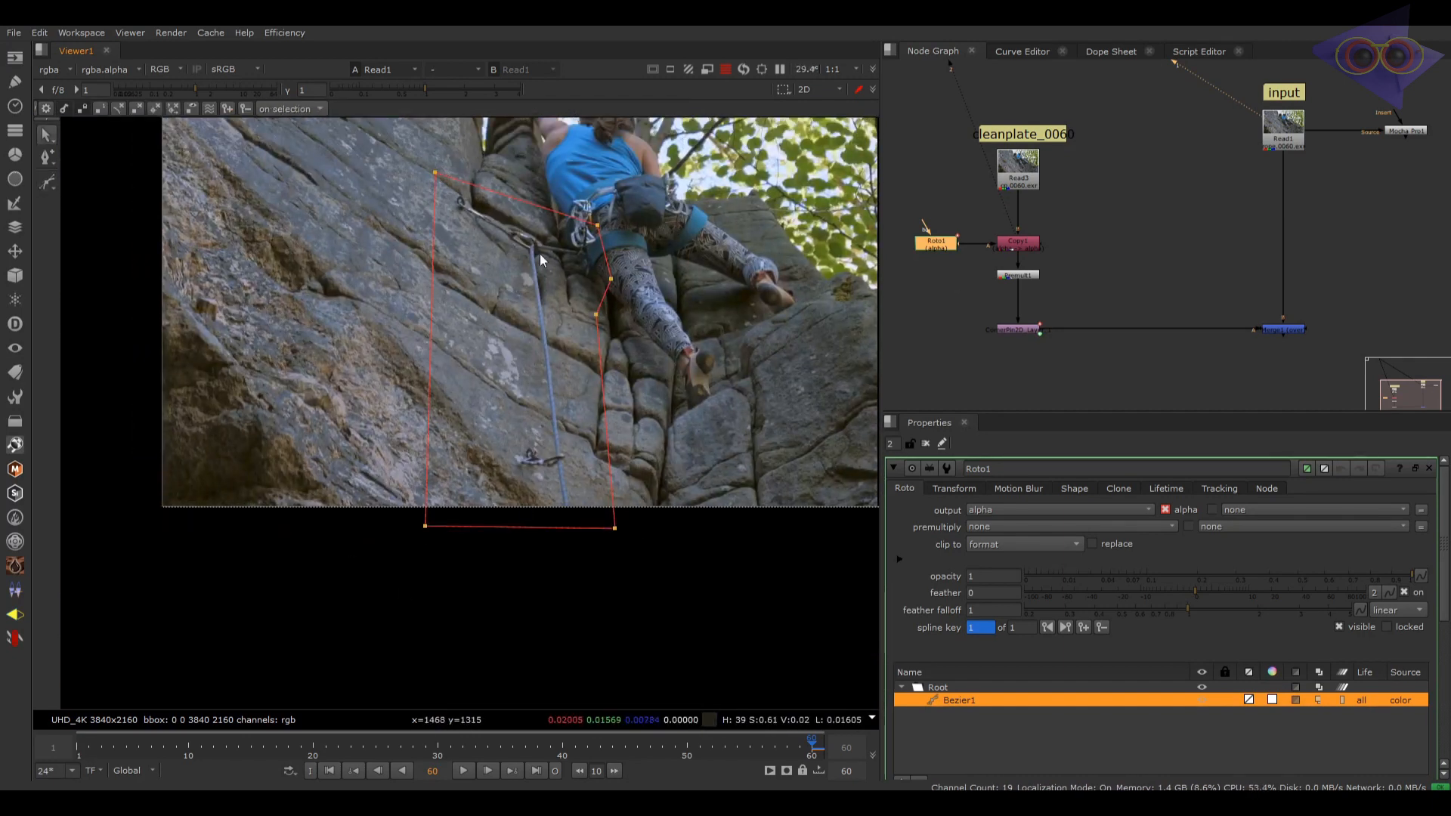
middle_click_drag(1115, 312, 1110, 287)
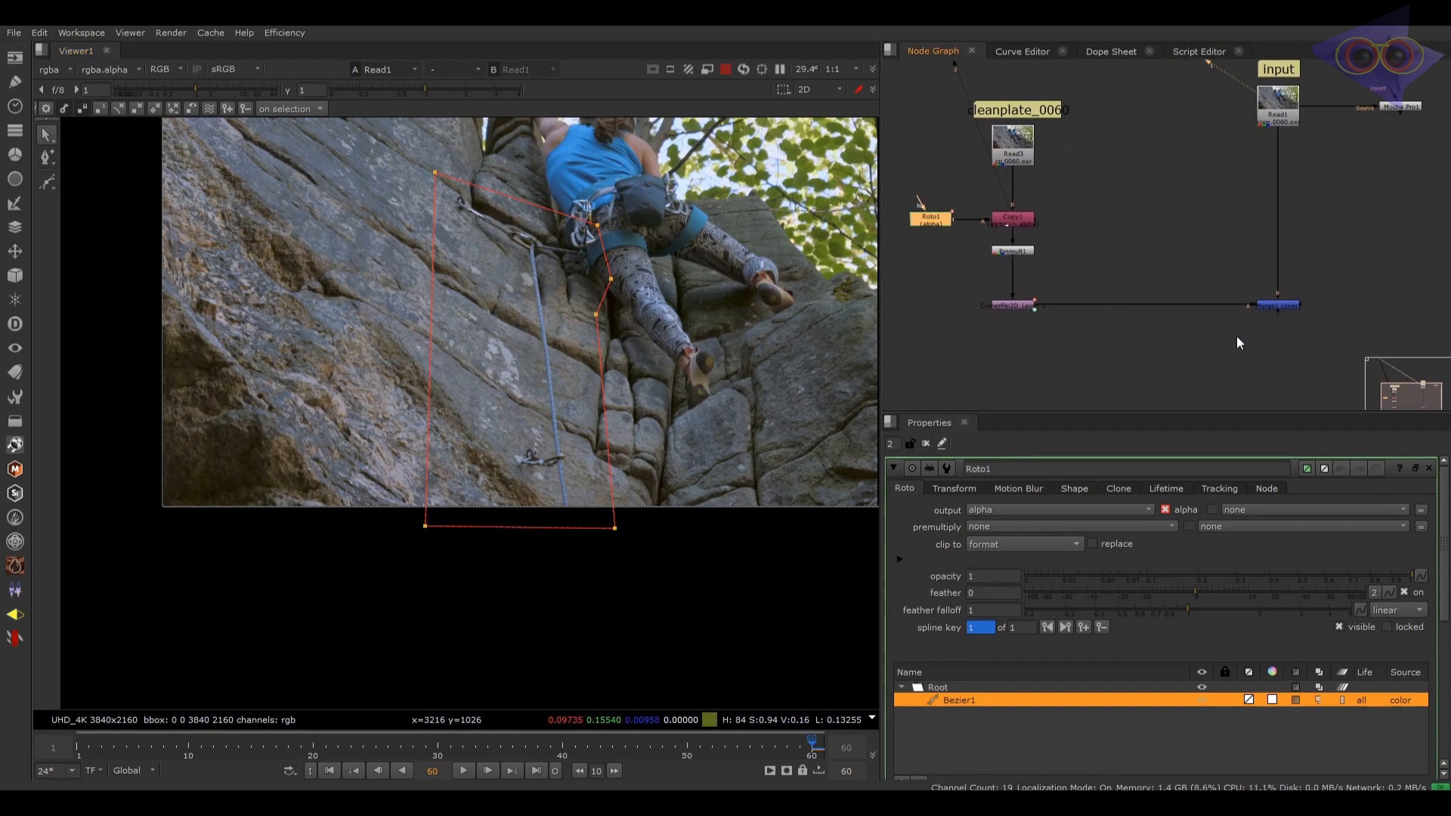
Step: View the Merge output around the rope and inspect the to and from values of the CornerPin2D_Layer_1 node
left_click_drag(1237, 335, 1338, 275)
key("1")
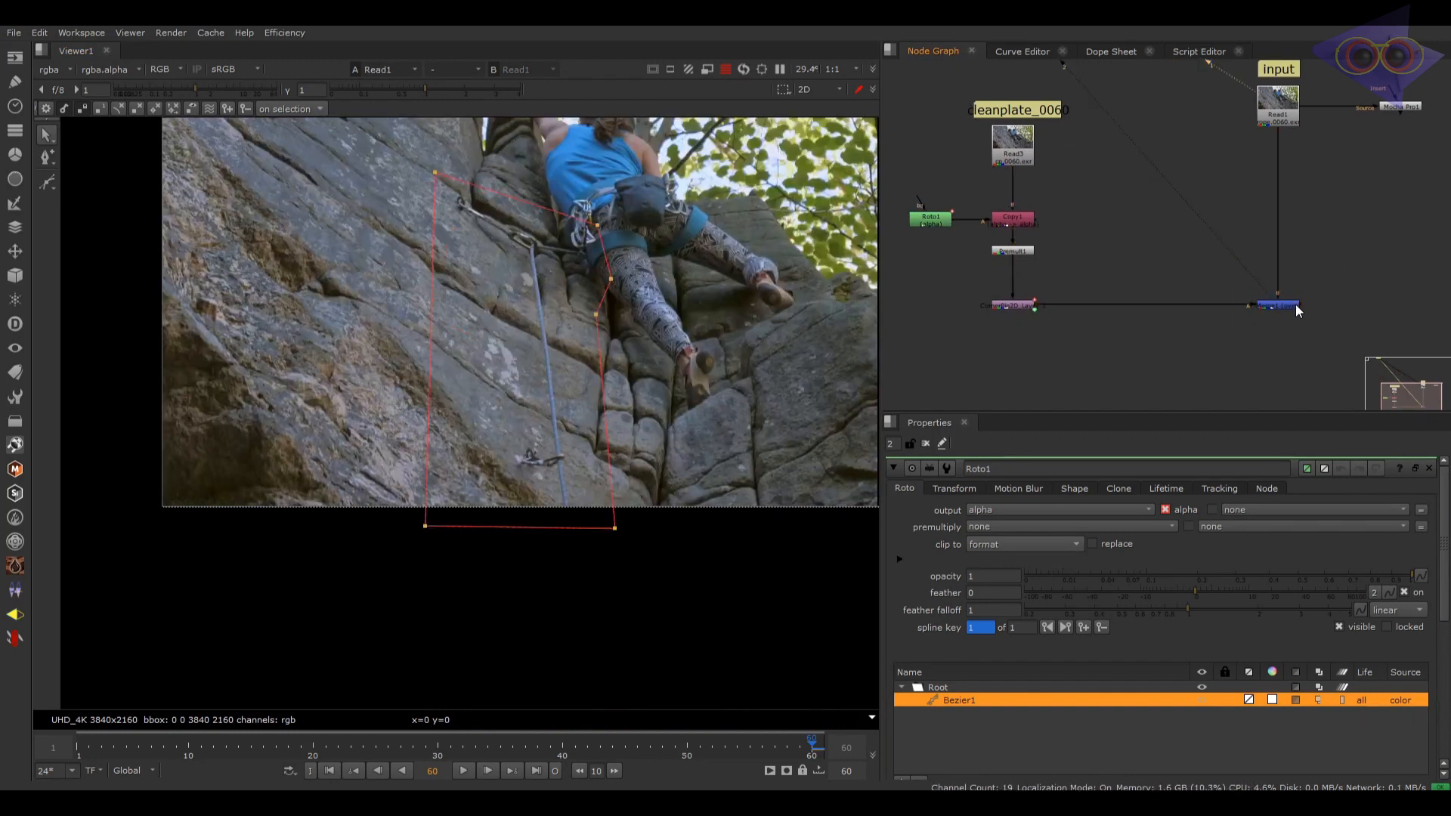
scroll(473, 240, "up", 4)
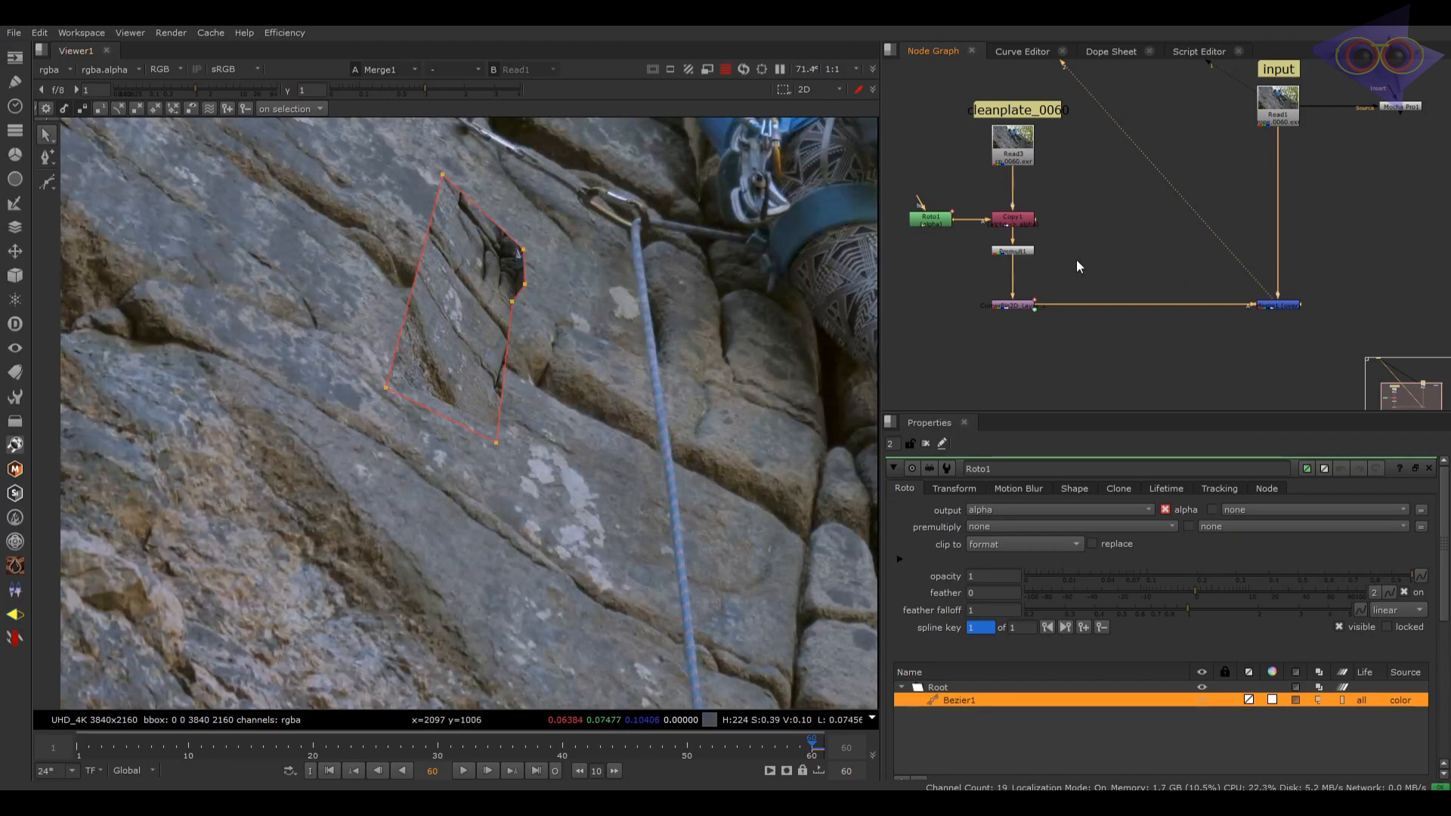
double_click(1024, 304)
left_click(978, 490)
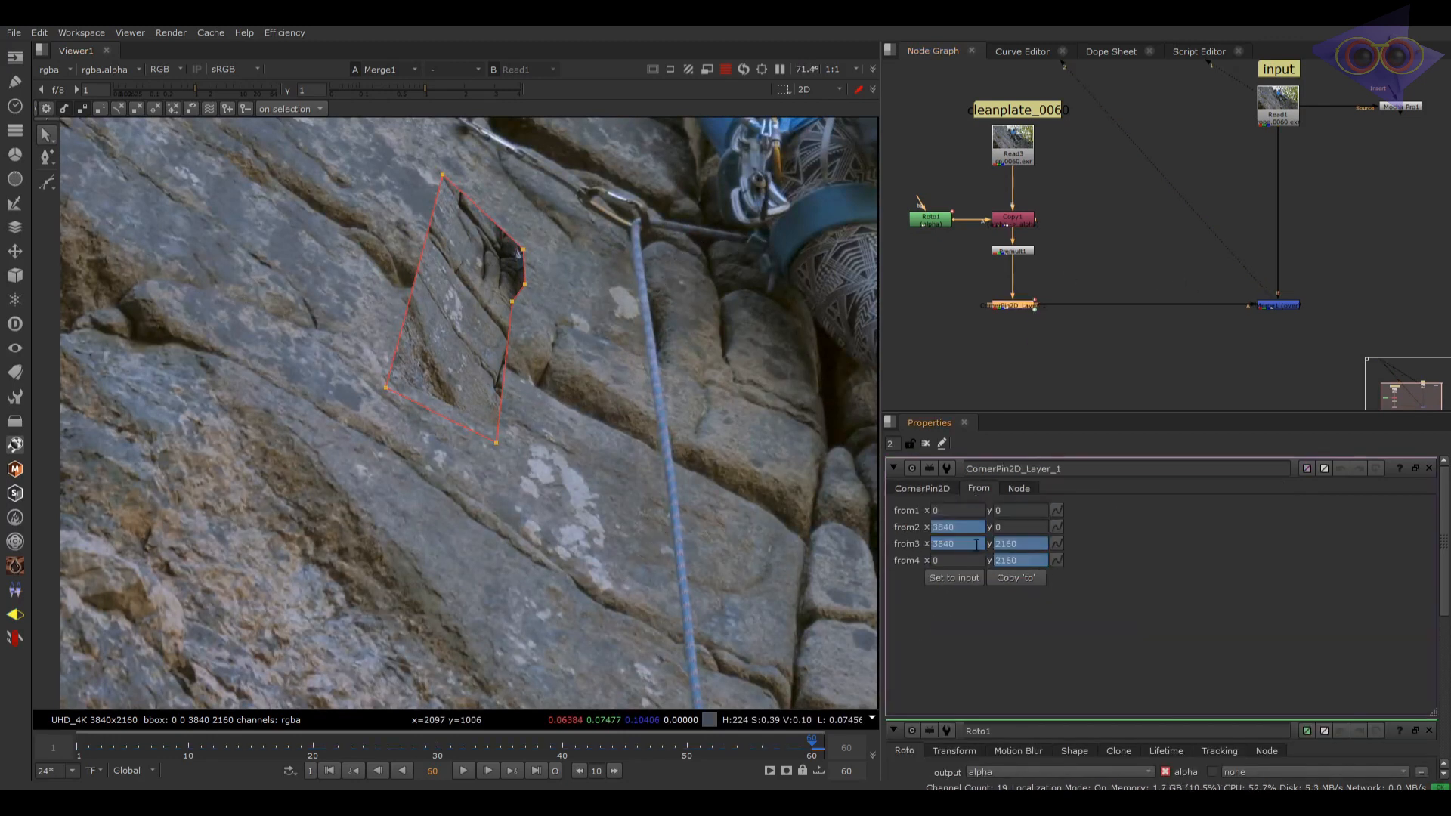
left_click(934, 490)
left_click(977, 489)
left_click(924, 488)
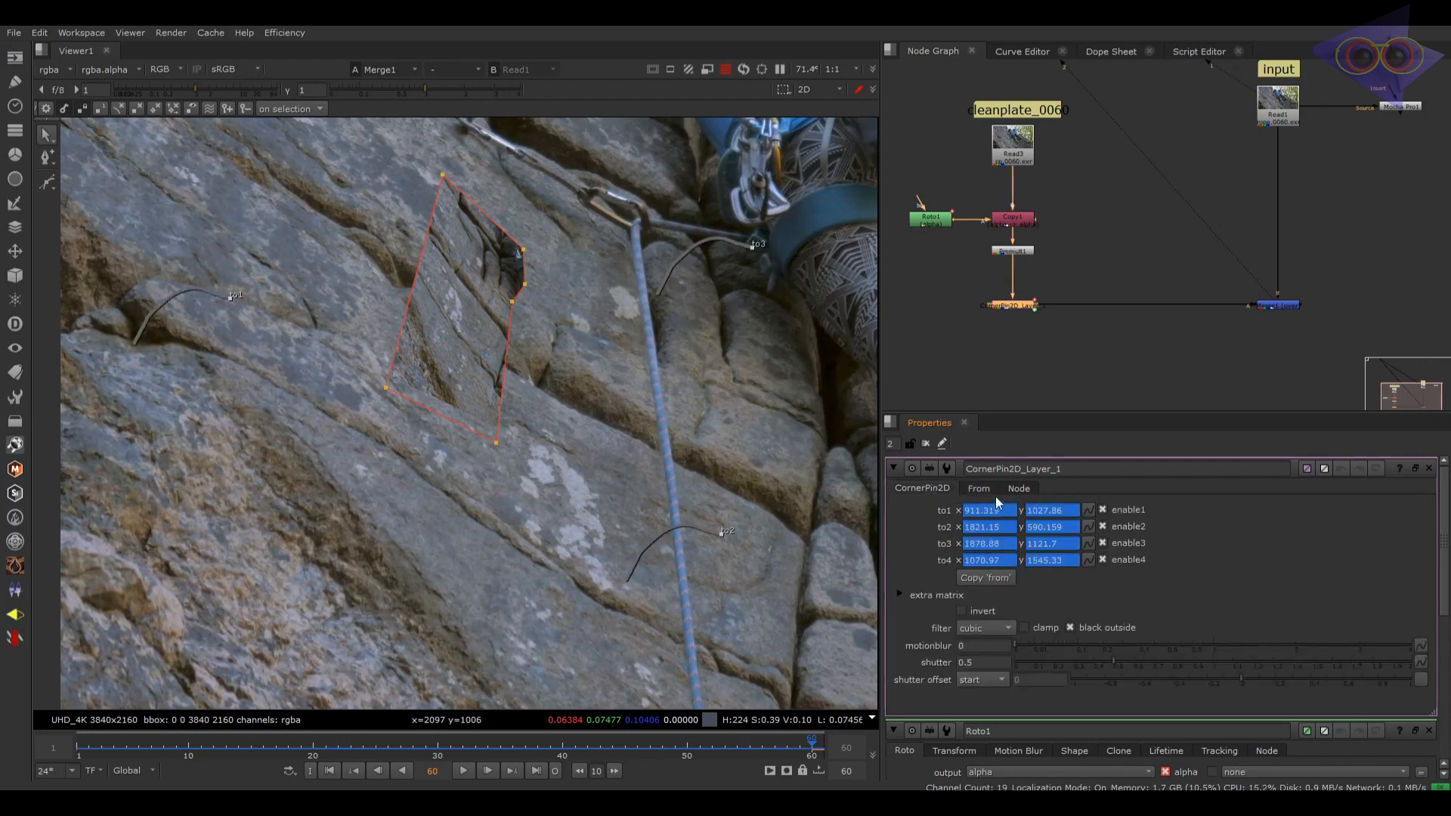
Step: Run setcornerpin on CornerPin2D_Layer_1 at frame 60 so its from points match the tracked to points
left_click(286, 34)
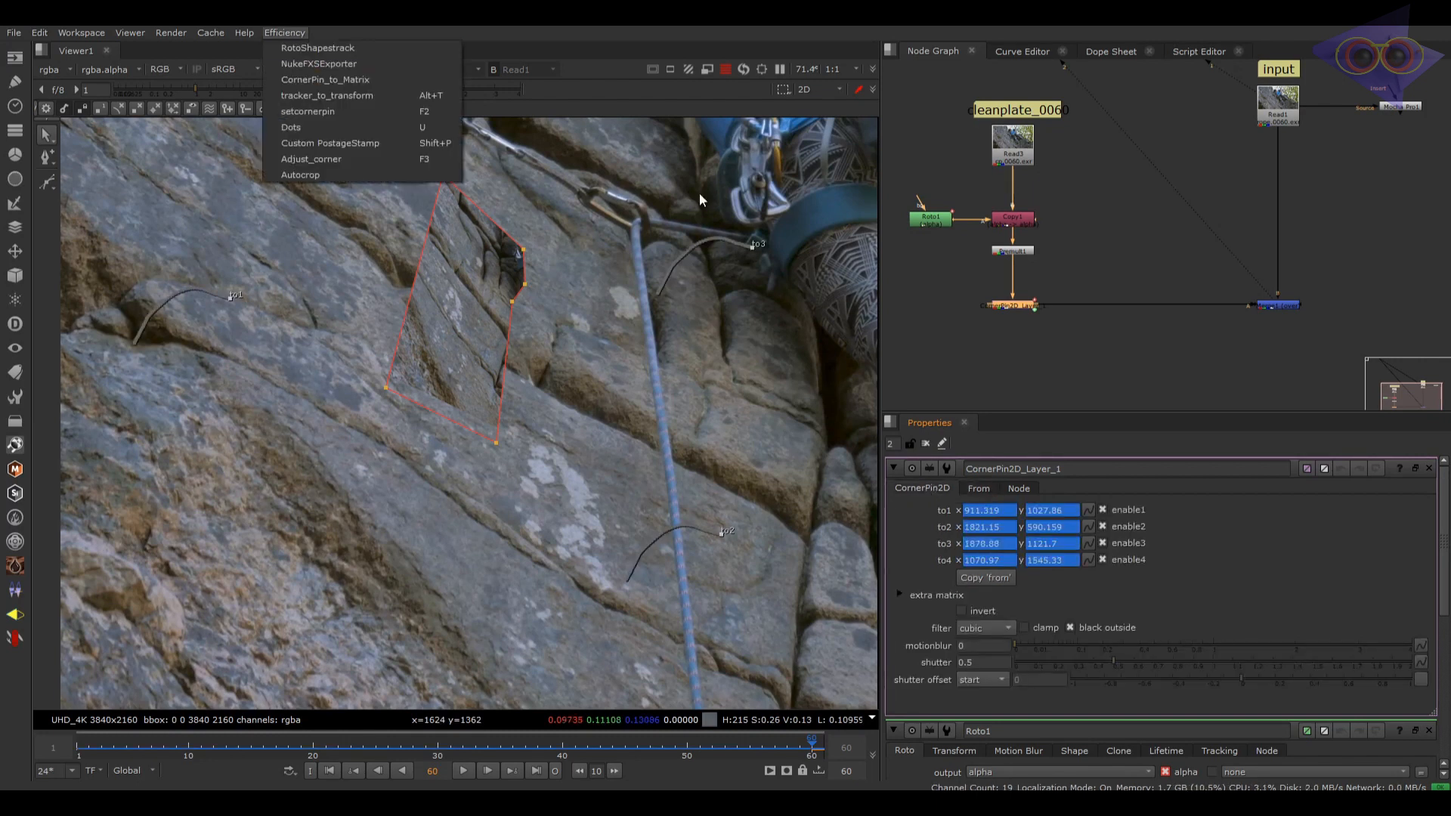
left_click(979, 490)
left_click(292, 30)
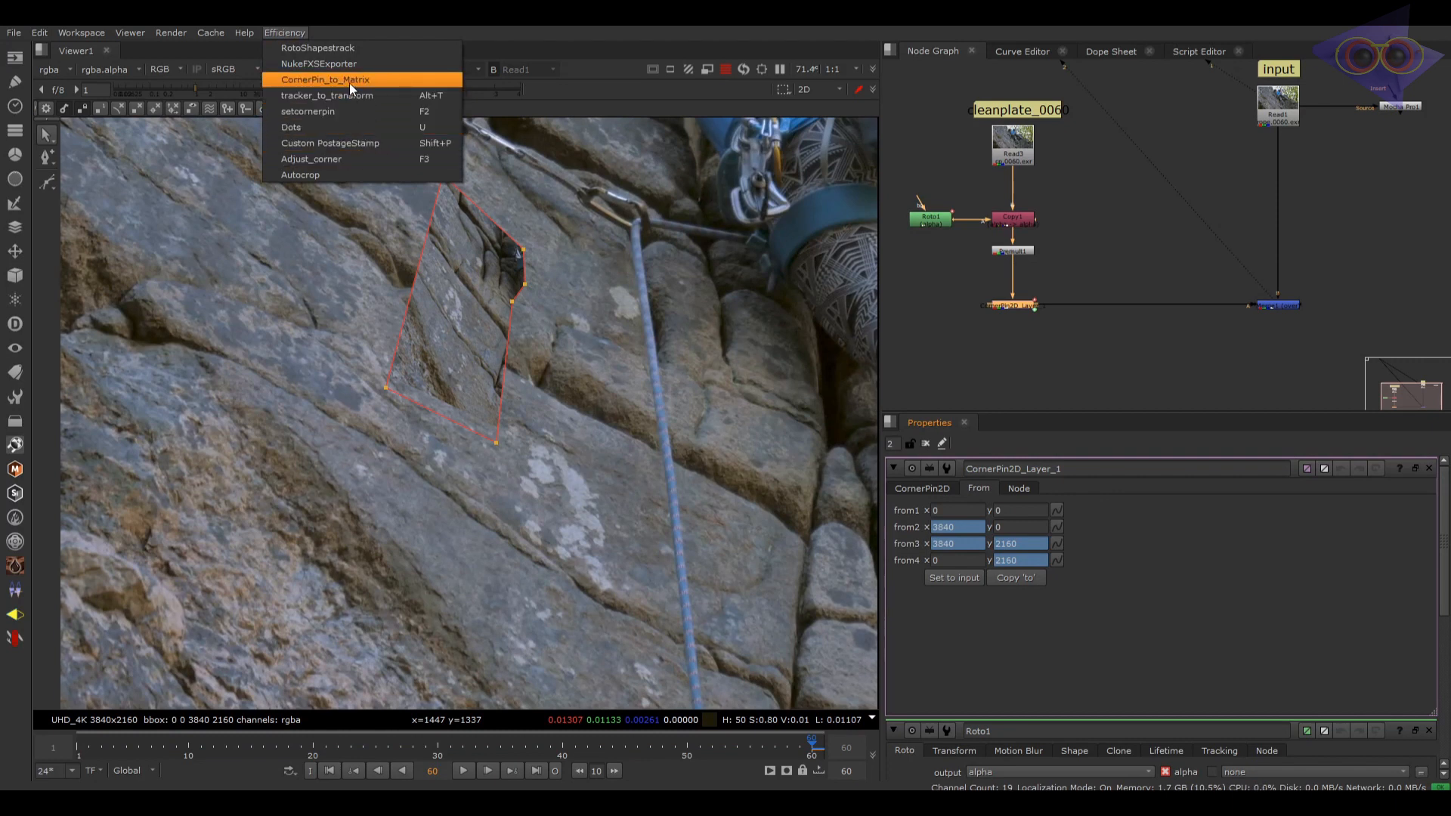
left_click(433, 112)
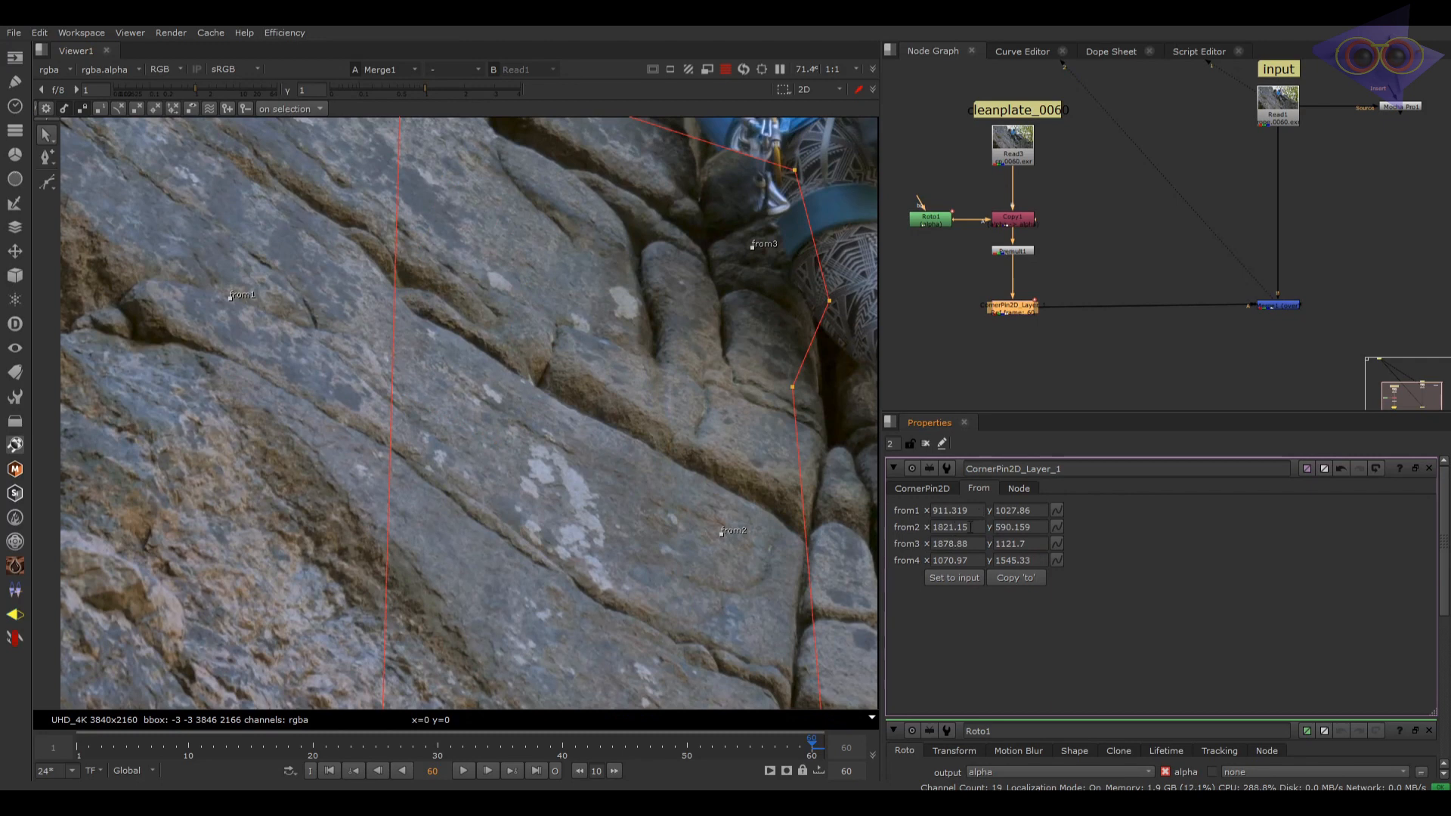
left_click(924, 488)
left_click(978, 488)
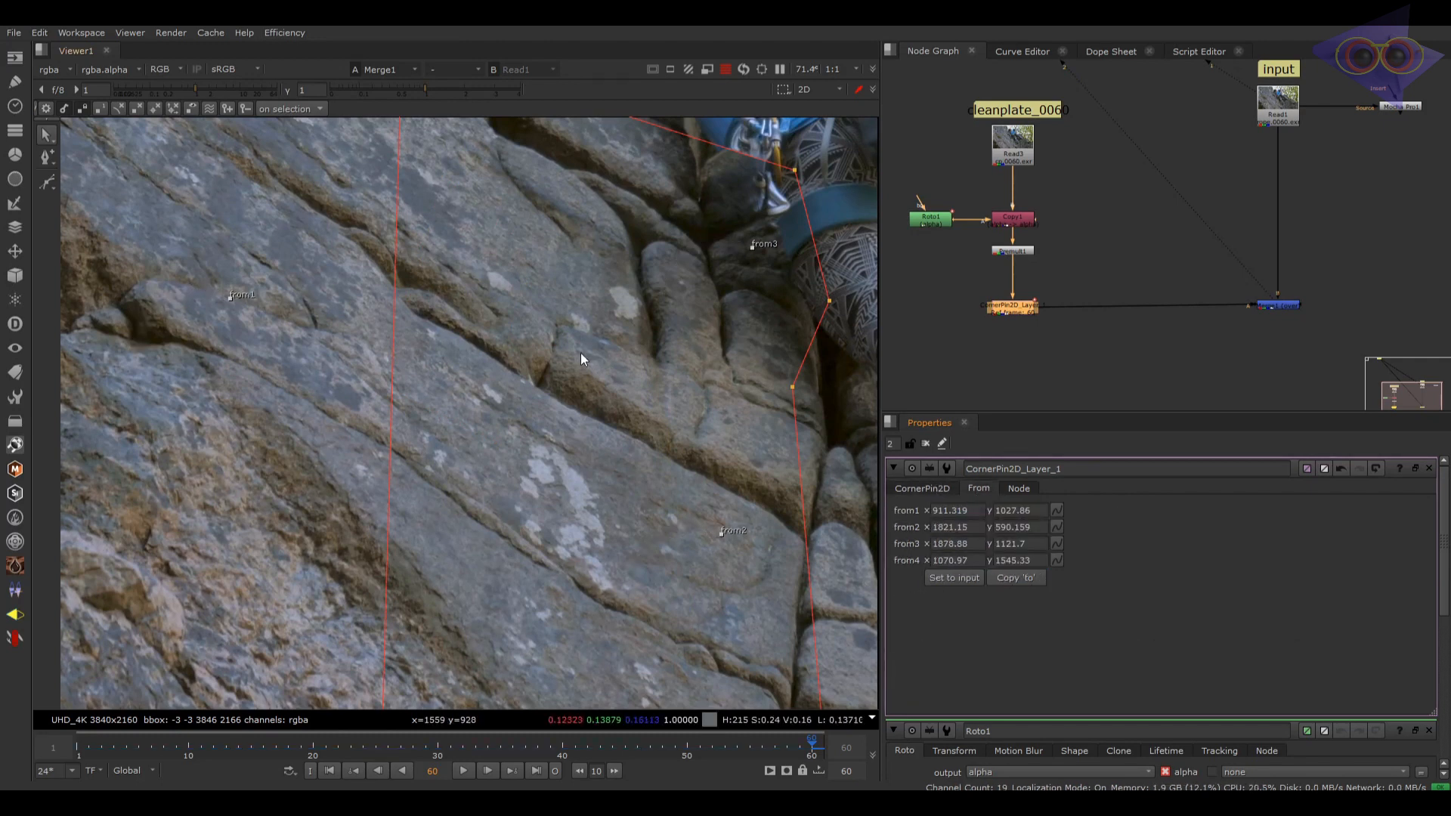
Step: View the merged result at frame 60 and examine the clean plate patch over the rope and along its edges
scroll(581, 352, "down", 5)
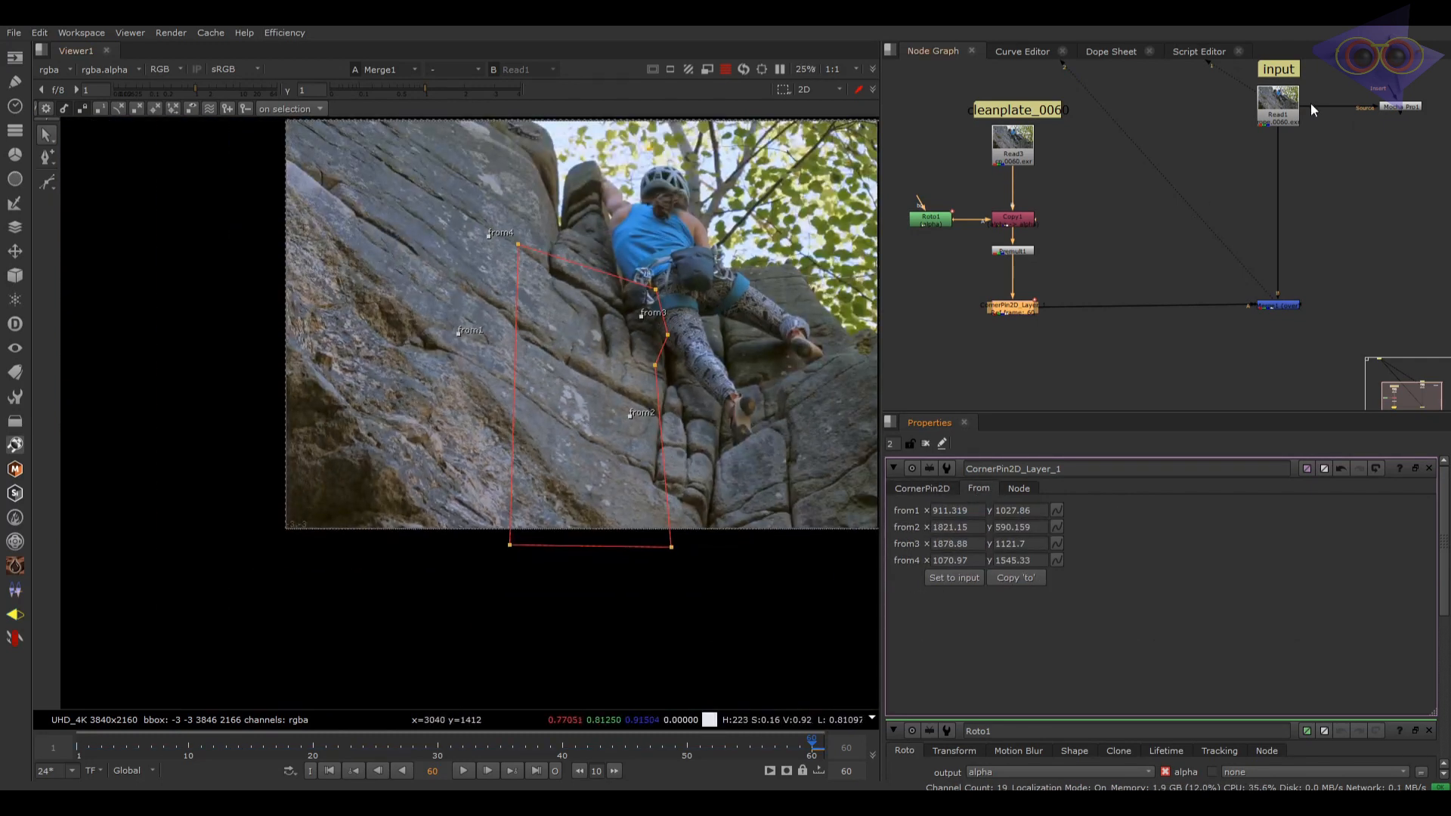
left_click(1277, 305)
scroll(589, 307, "up", 8)
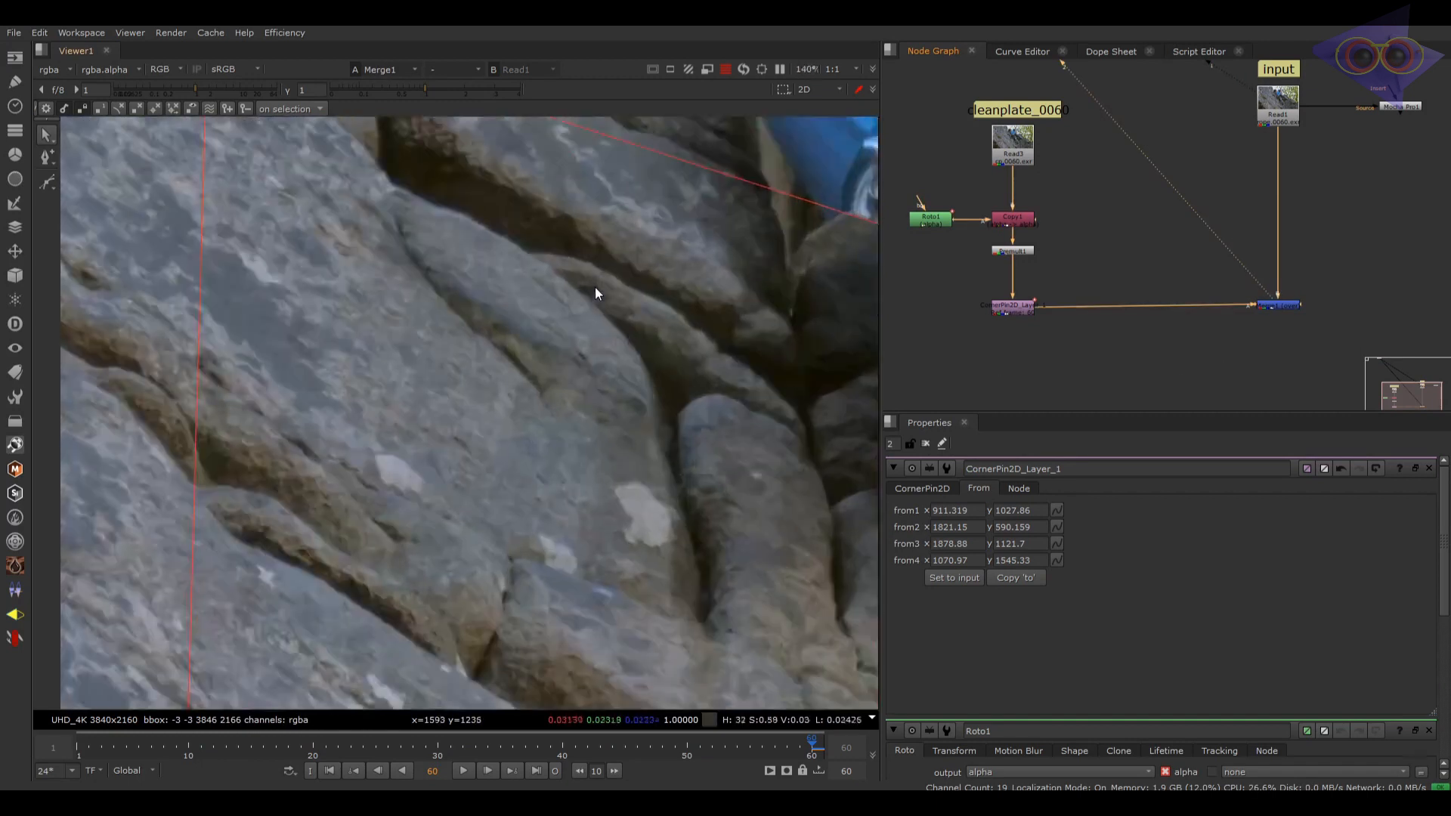
scroll(597, 289, "down", 6)
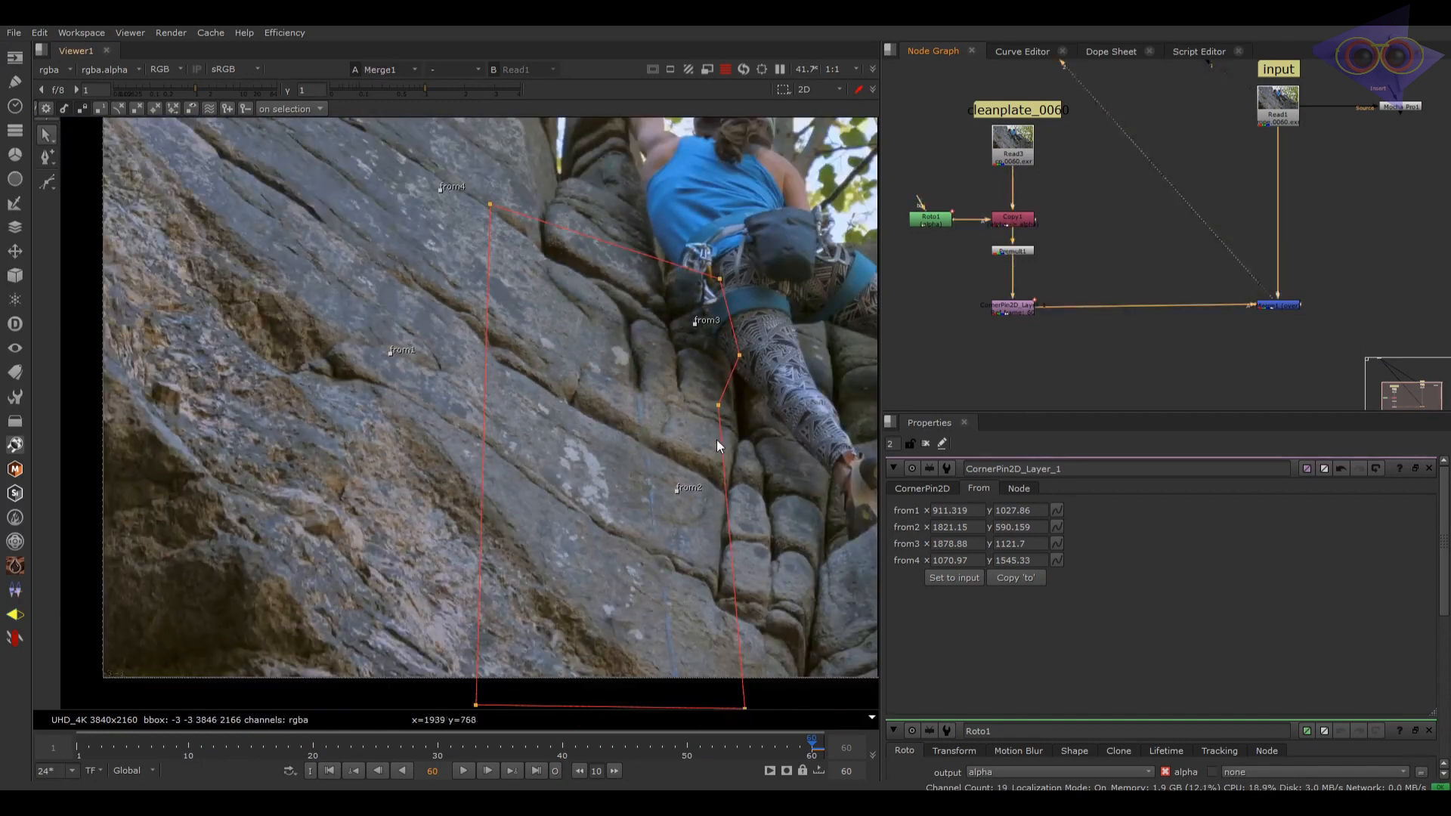
middle_click_drag(717, 446, 642, 406)
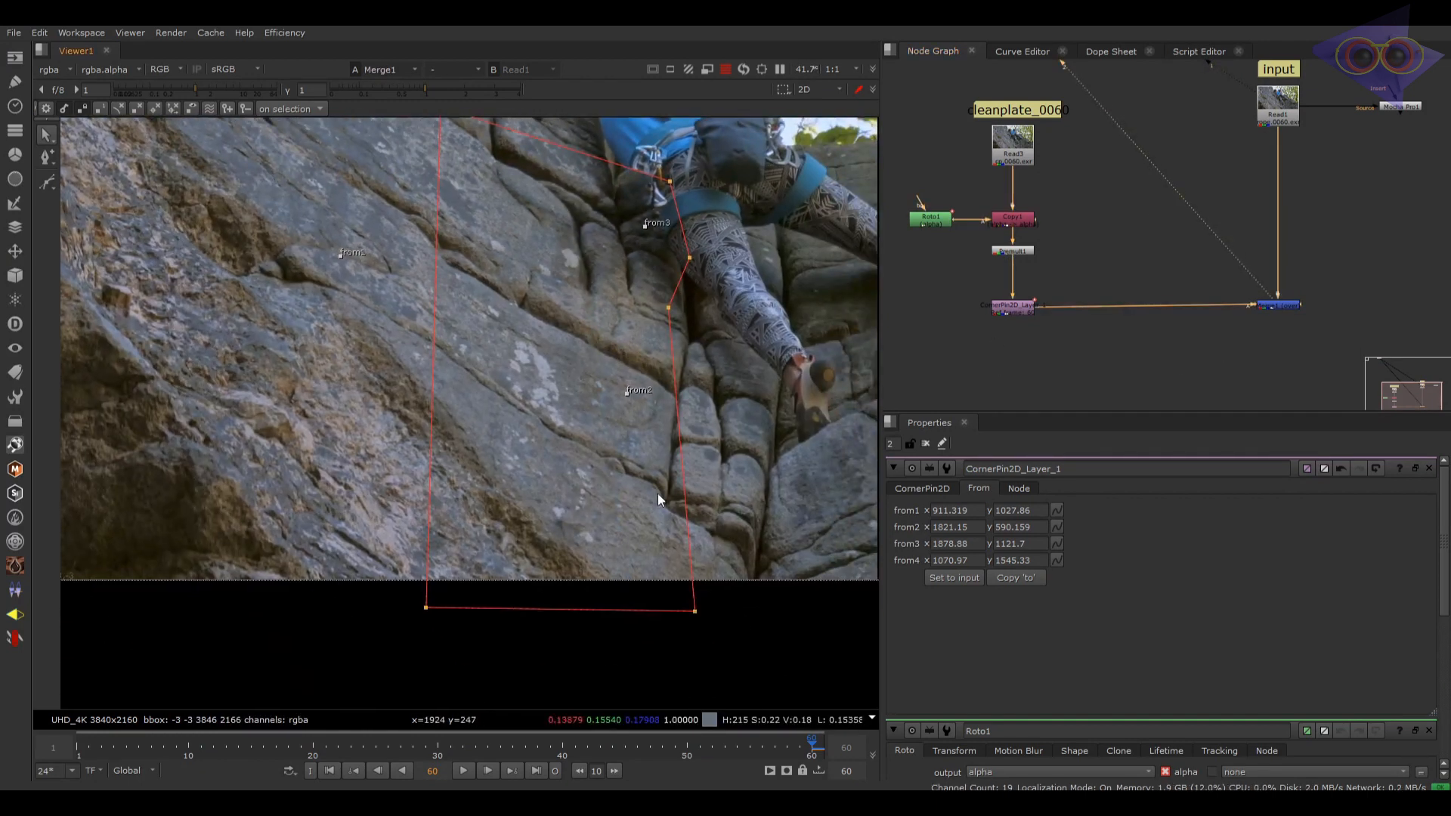
middle_click_drag(658, 493, 665, 542)
Step: Play and scrub the merged shot, checking how the patch tracks and covers the rope down to the frame's lower edge, ending on frame 60
key("l")
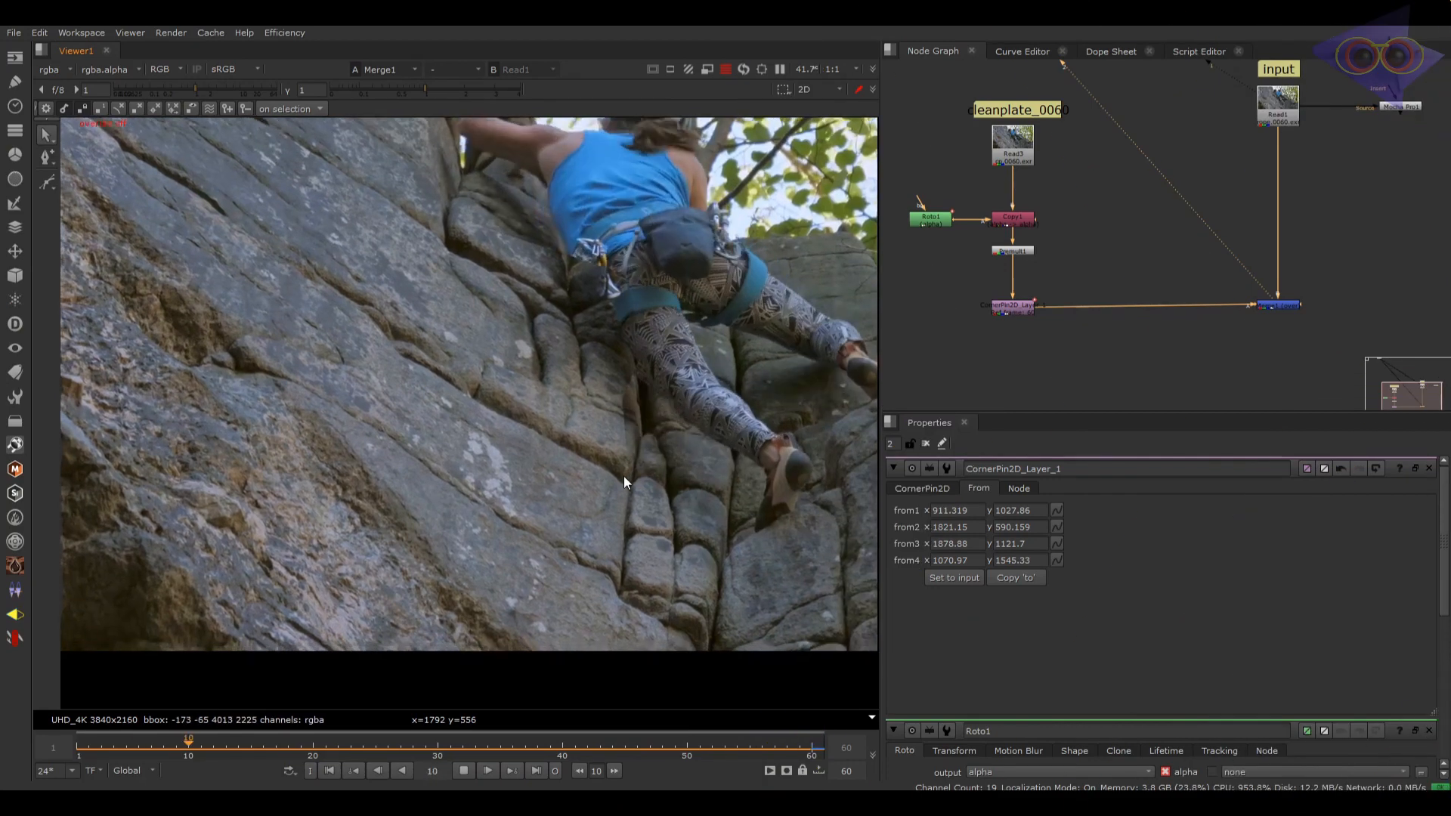
scroll(624, 476, "up", 6)
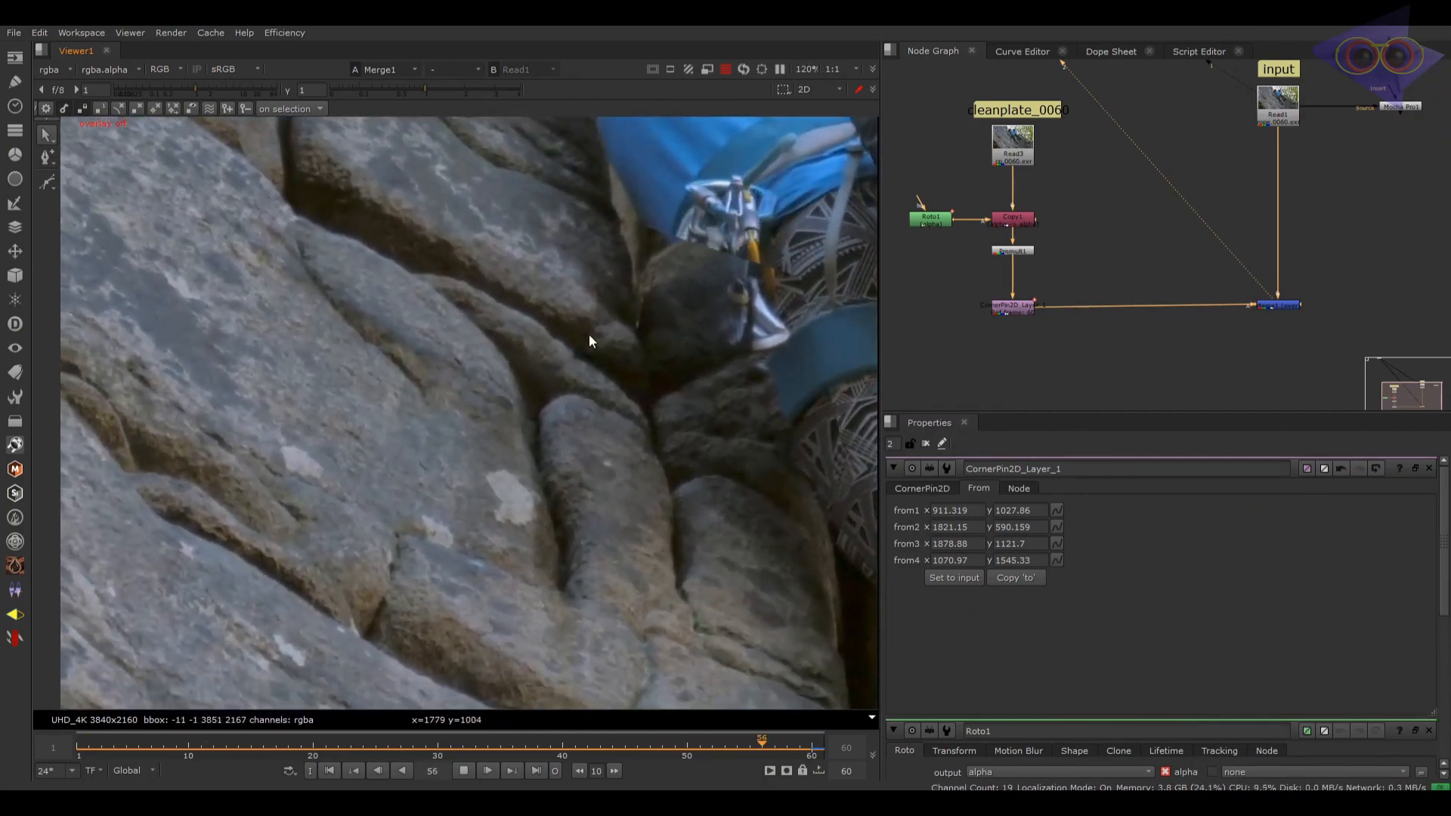
scroll(595, 504, "down", 3)
scroll(560, 631, "up", 6)
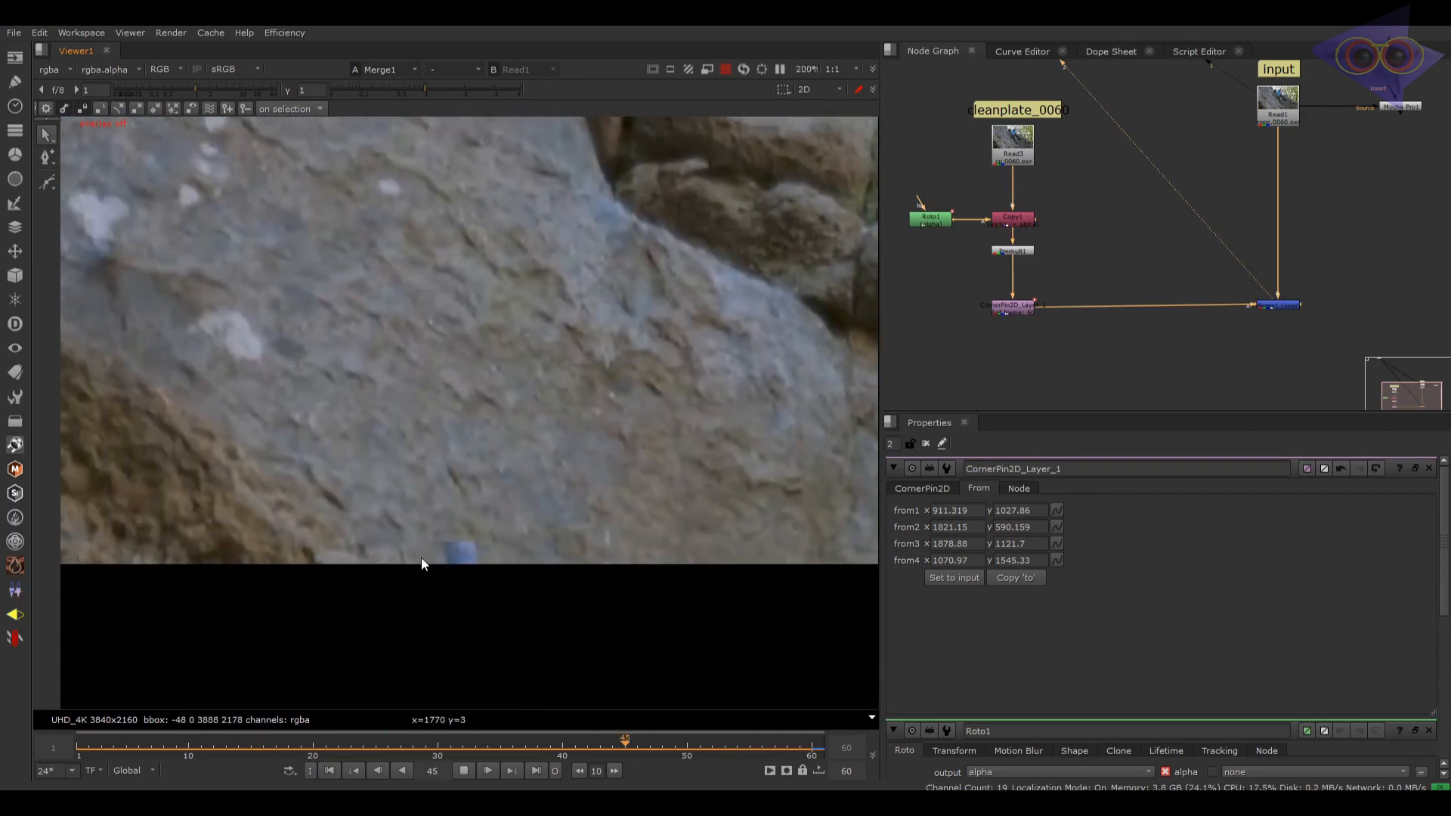
left_click(463, 771)
left_click_drag(499, 745, 563, 744)
left_click_drag(792, 755, 811, 749)
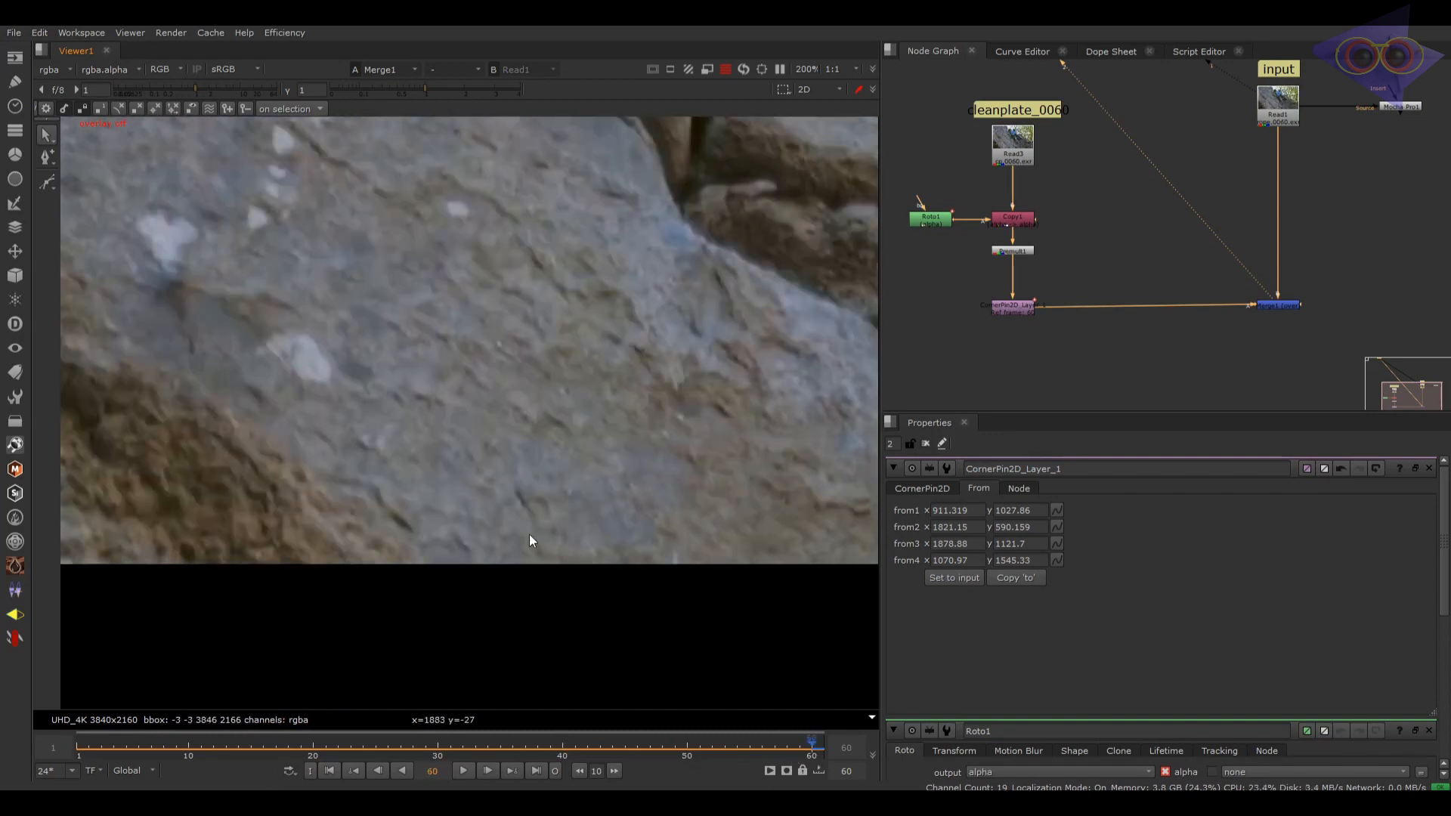
scroll(529, 533, "down", 8)
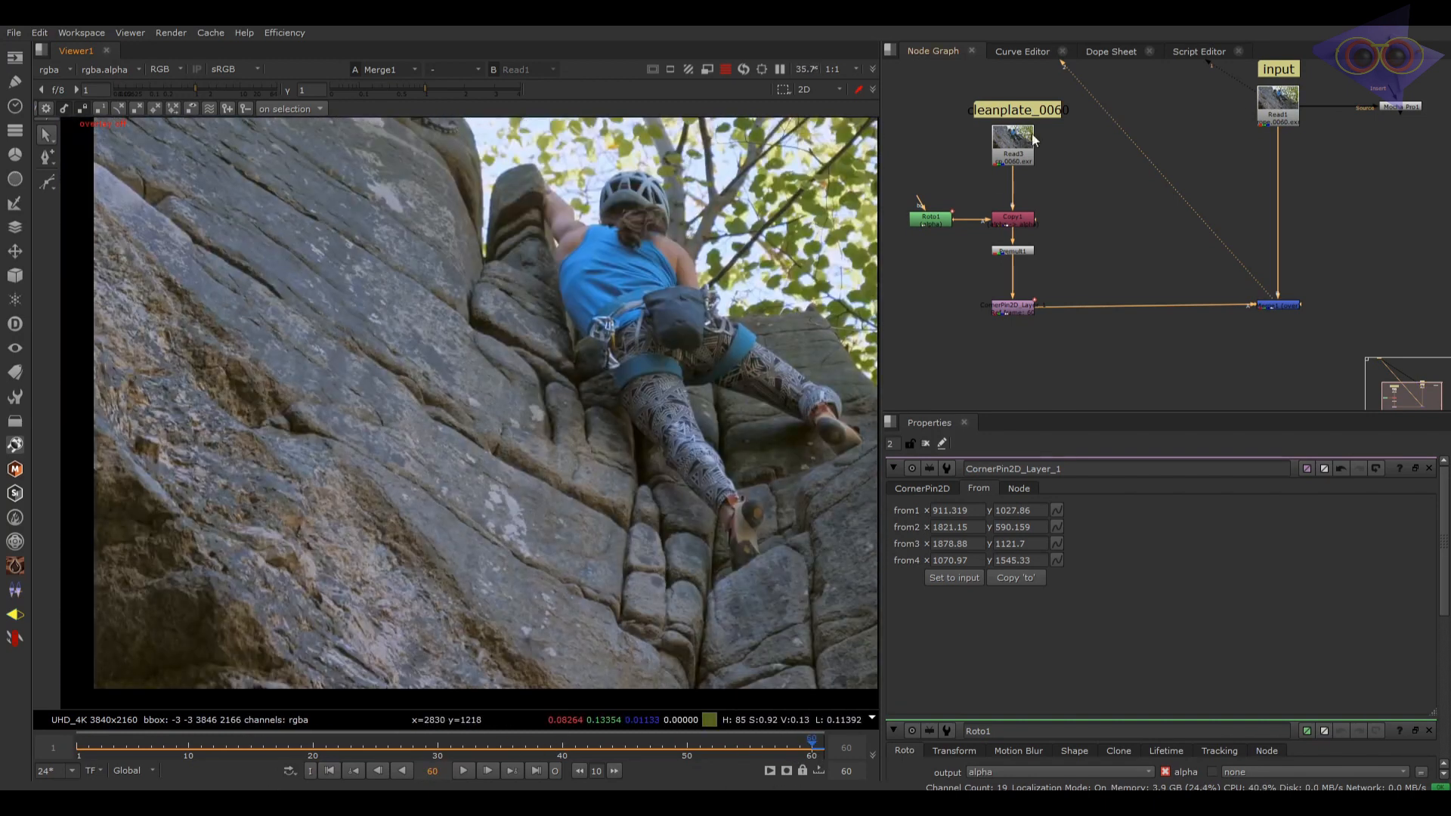
Step: Go to frame 1 and compare the input plate with the merged result along the rope and the lower anchor
left_click_drag(1360, 220, 1247, 328)
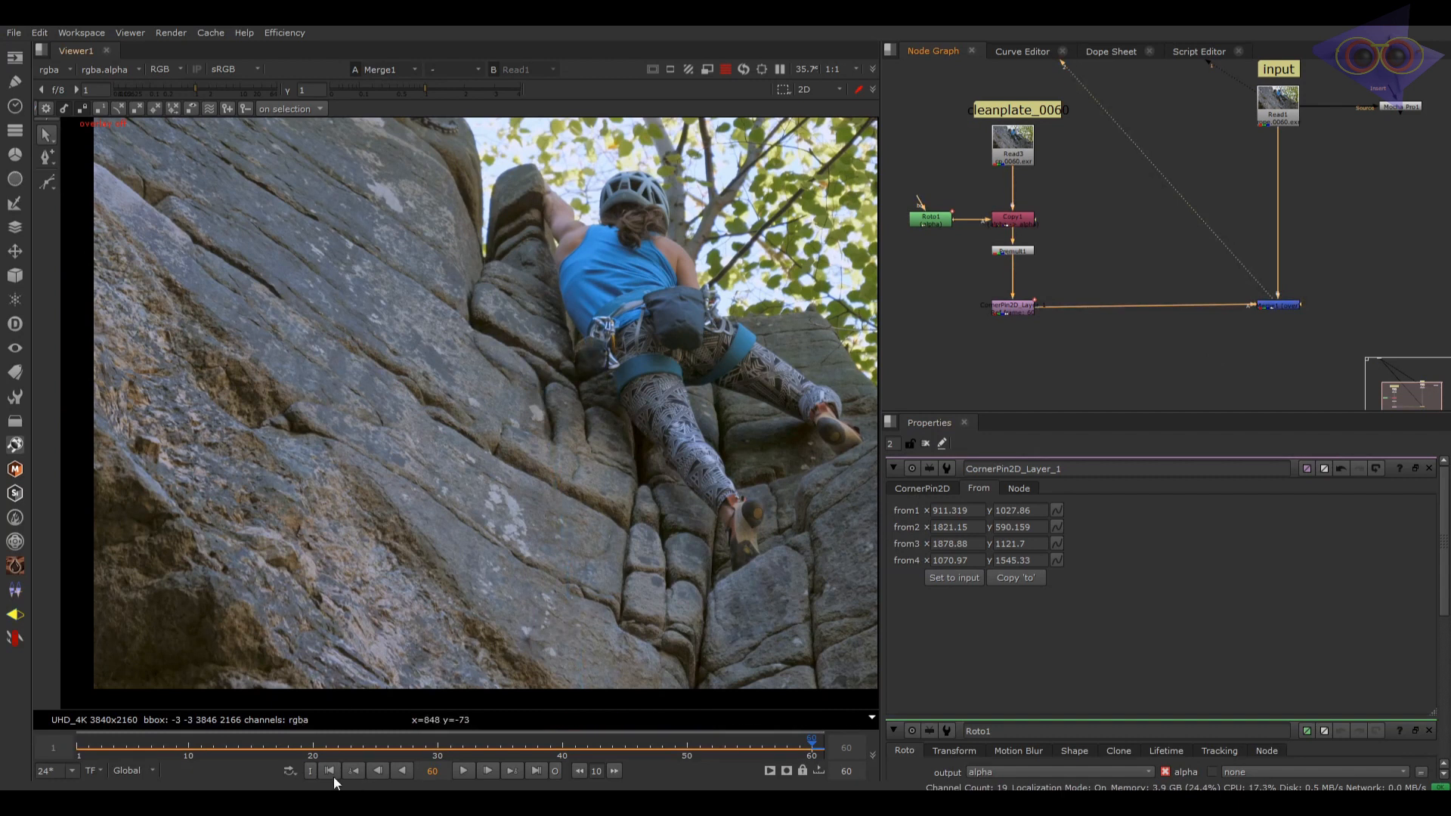
left_click(330, 771)
scroll(574, 533, "up", 5)
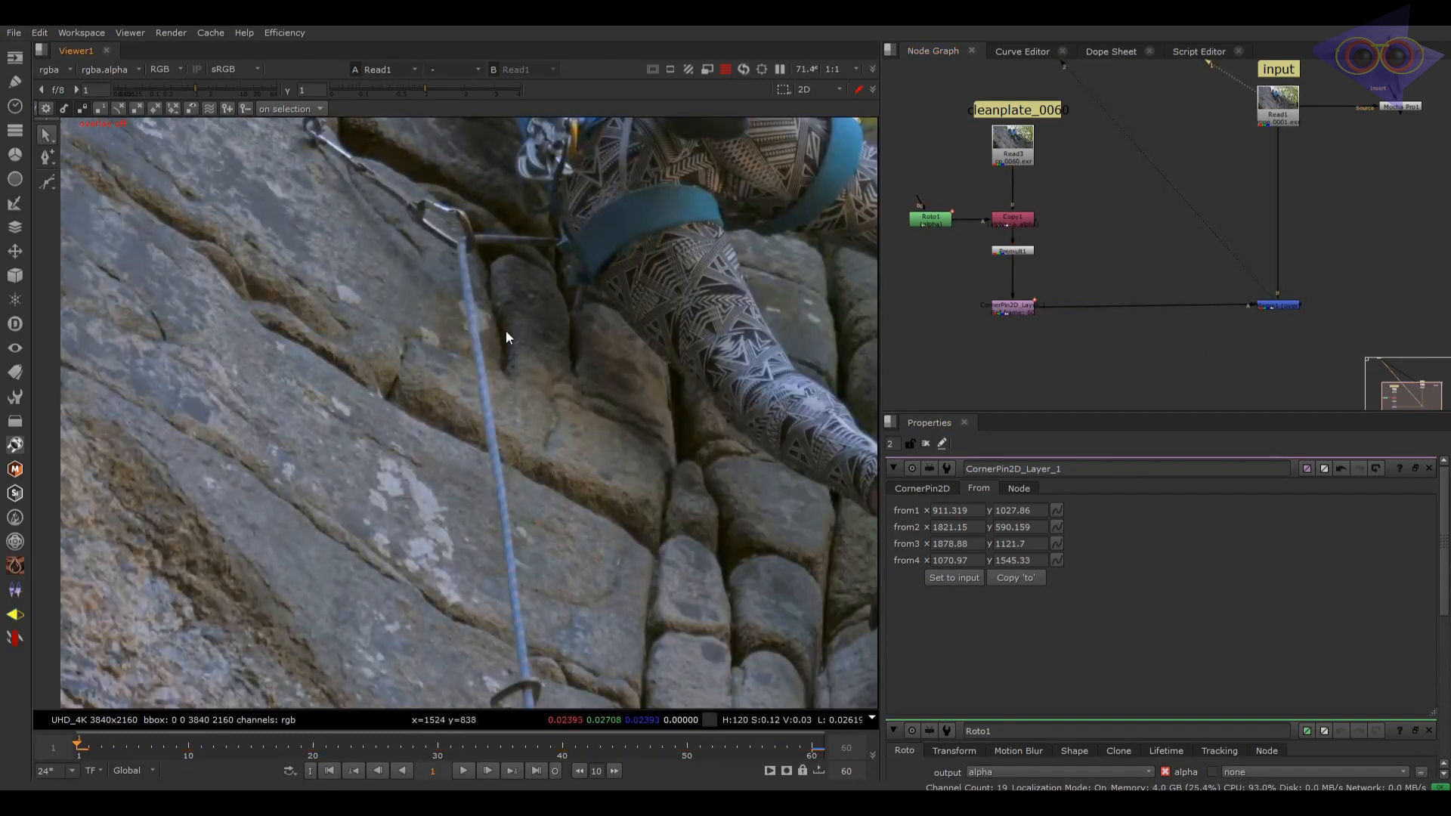
scroll(506, 333, "down", 1)
middle_click_drag(513, 668, 511, 474)
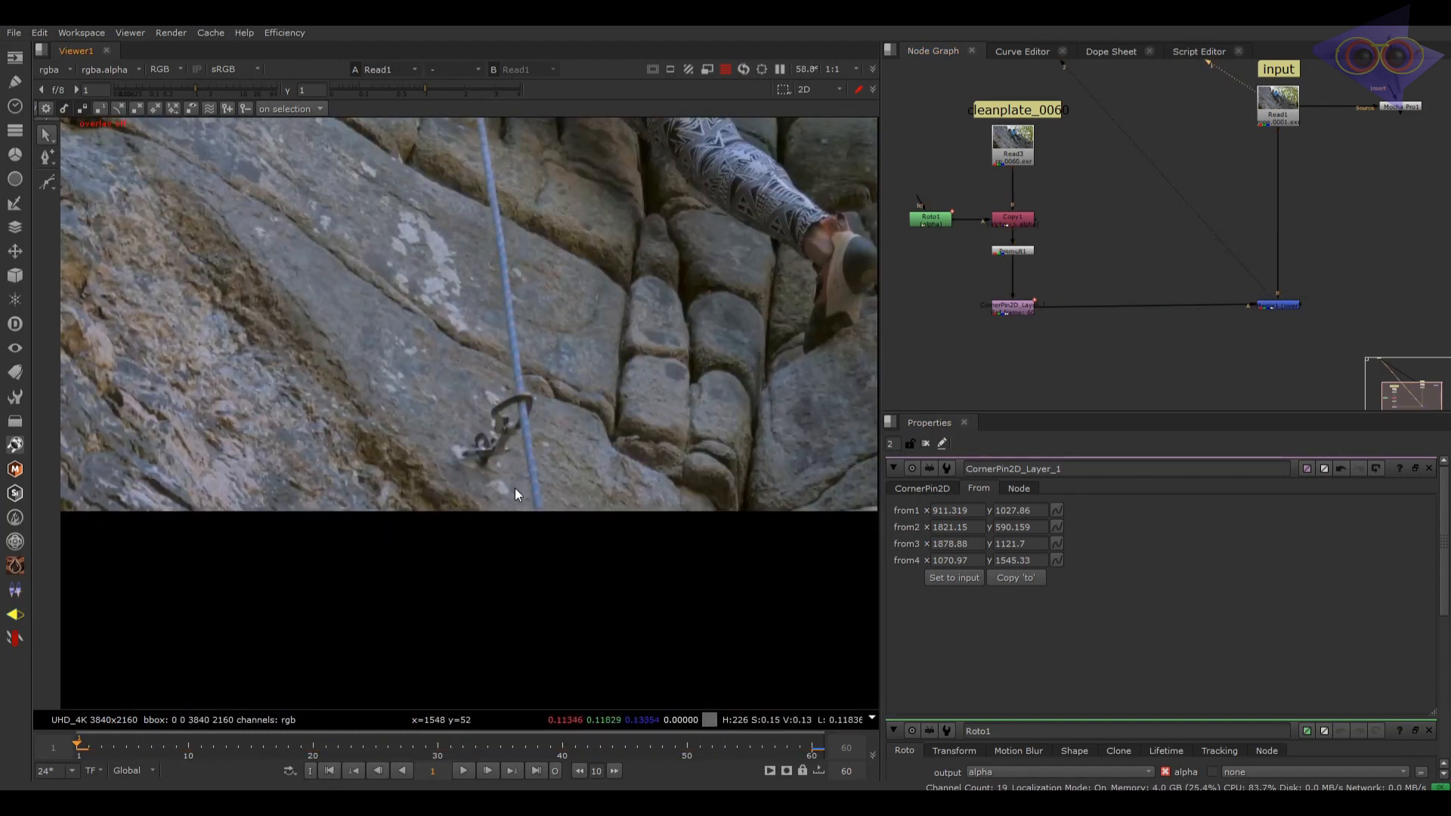
scroll(515, 489, "up", 10)
key("1")
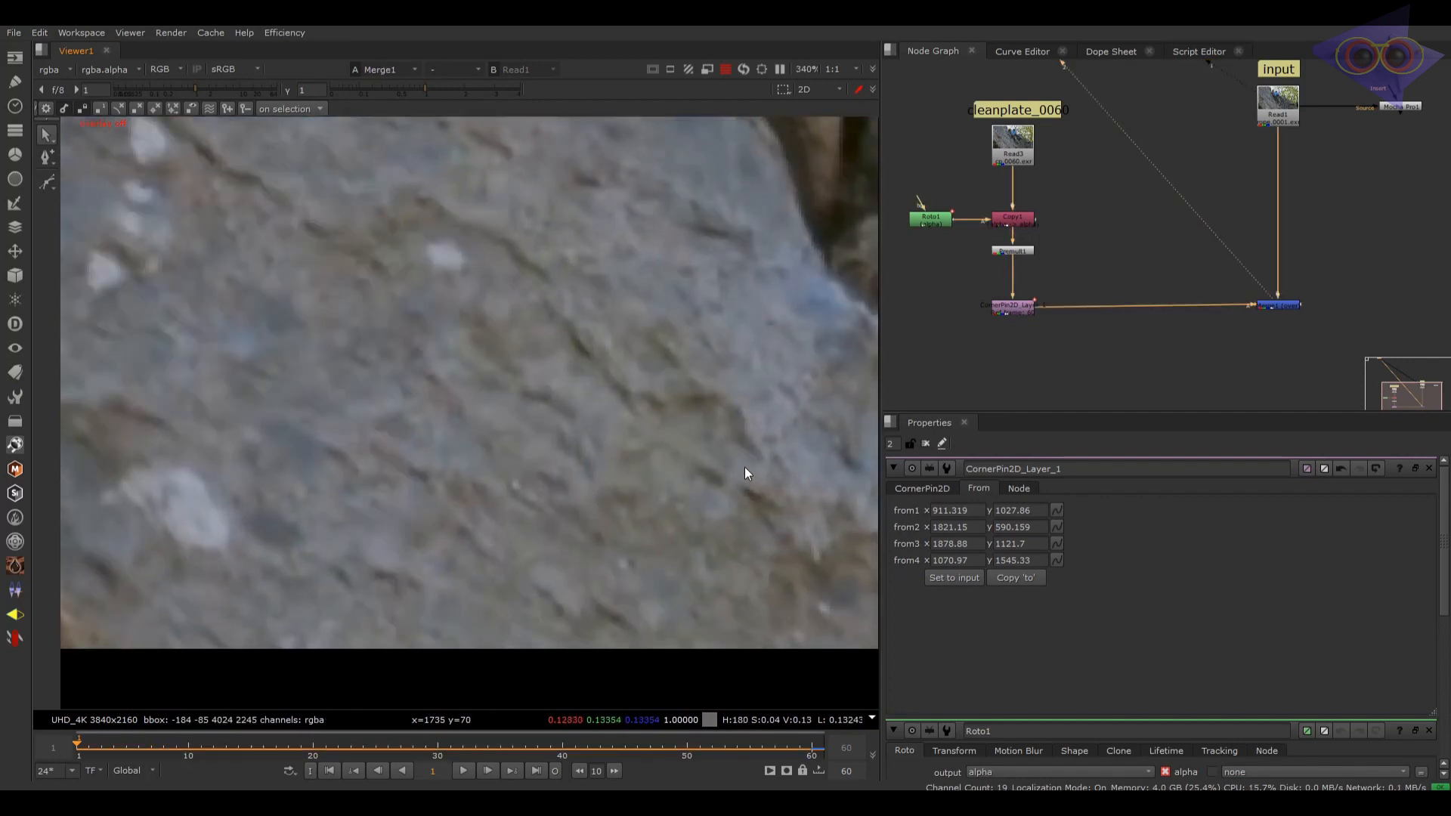
Step: Insert a CornerPin node between Premult and the tracked corner pin
left_click(1023, 251)
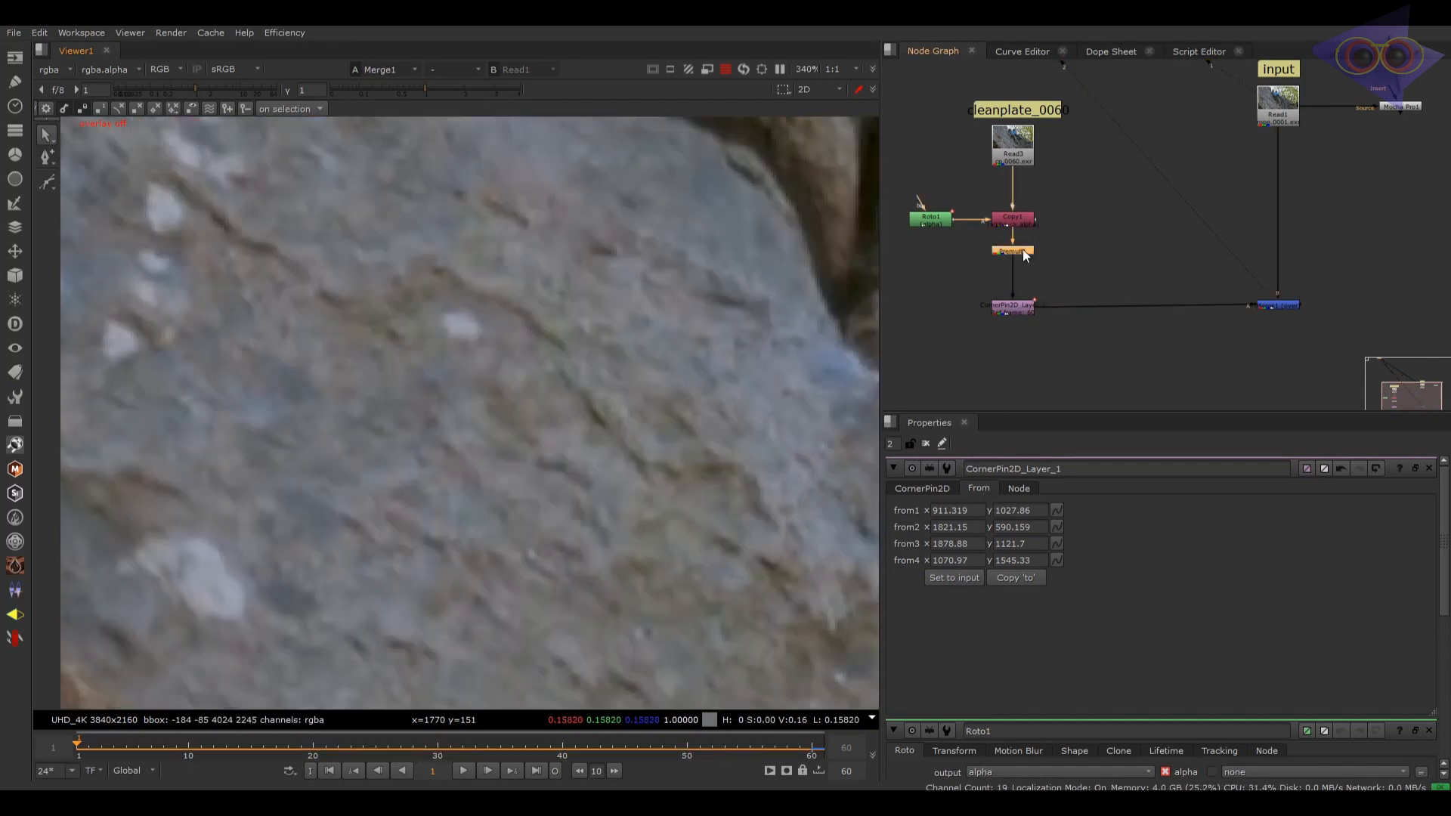
key("Tab")
type("corner")
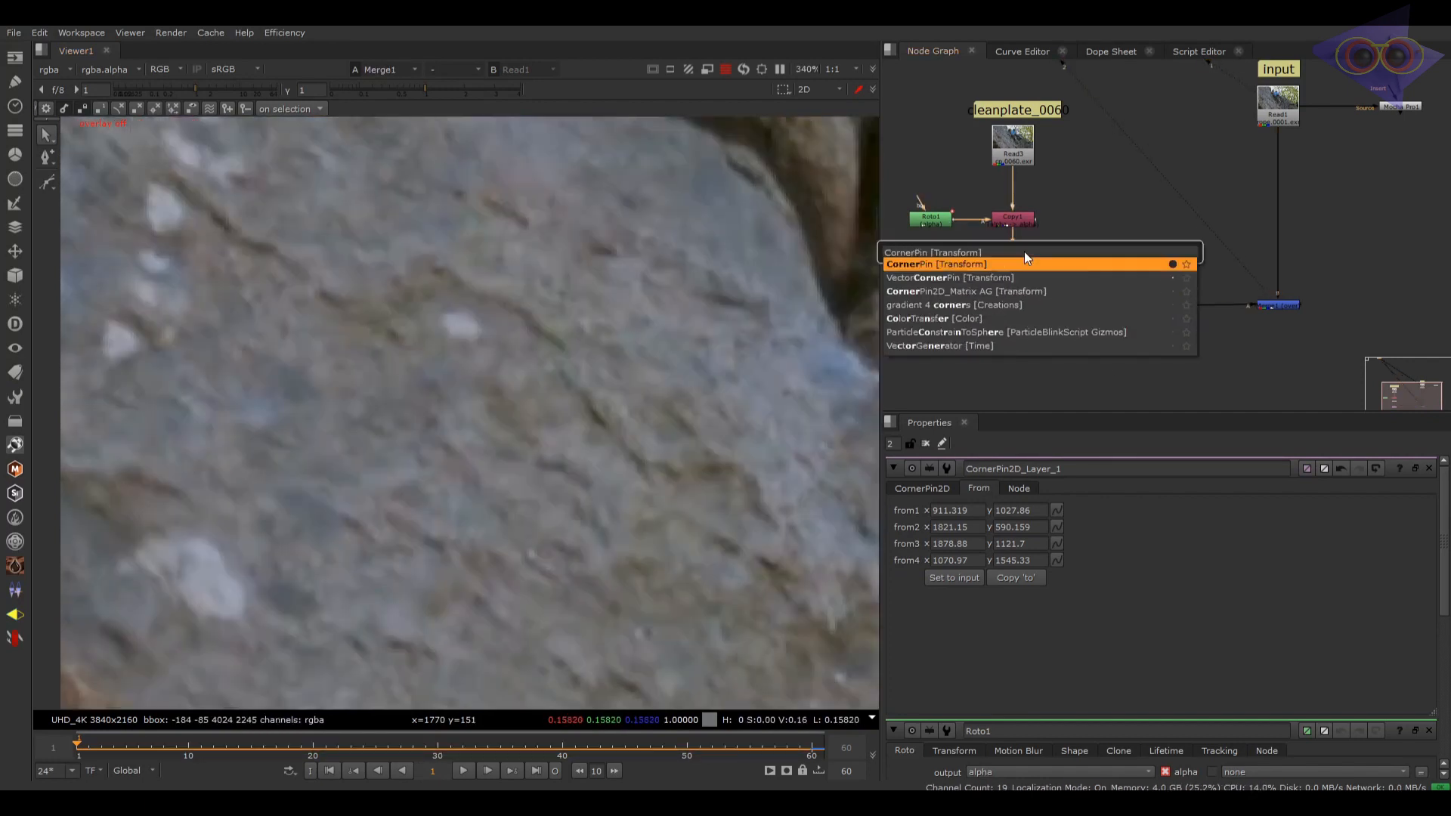
key("Return")
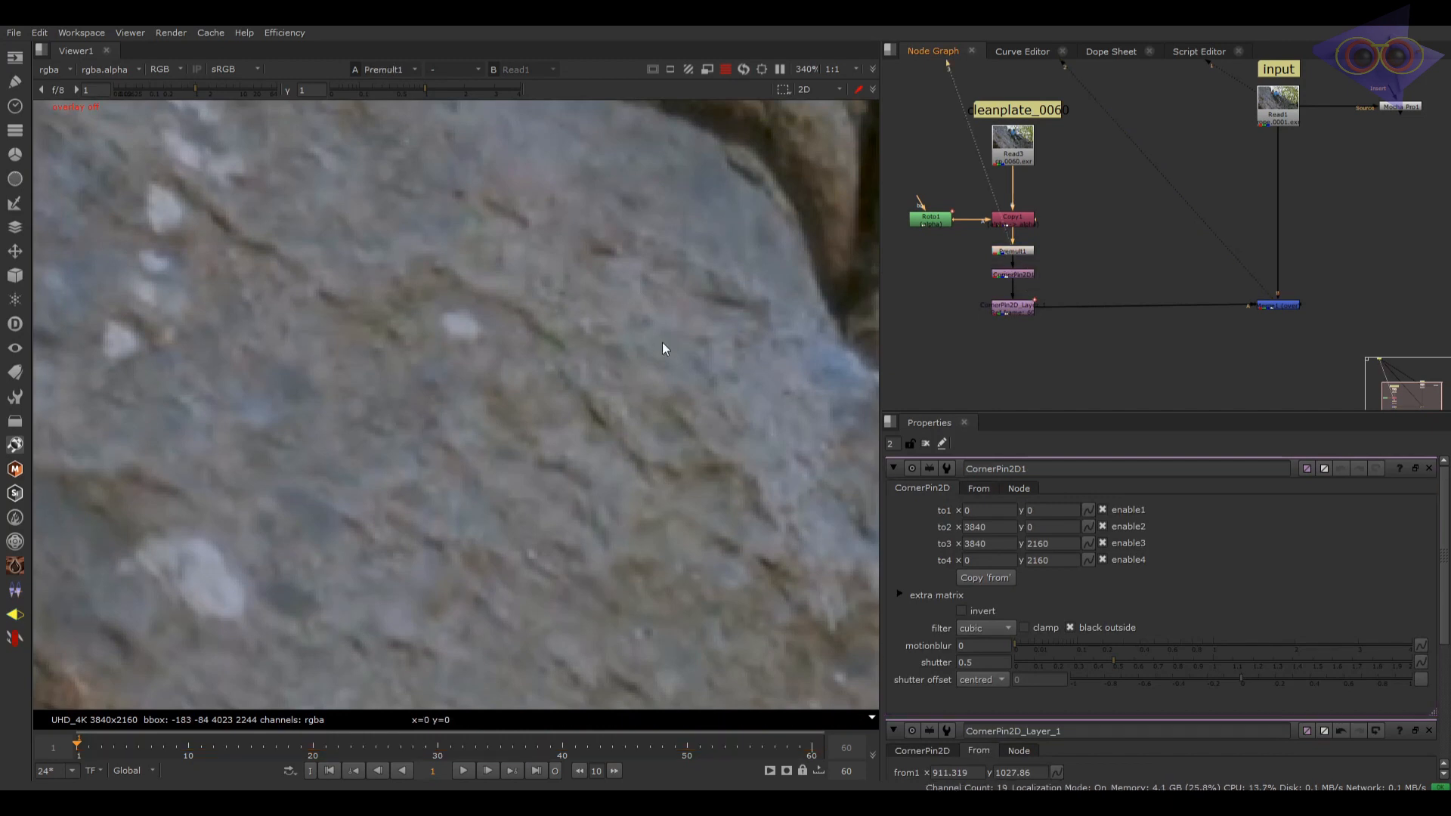
Step: Try placing the new CornerPin's to3 and to2 points at the roto patch's right-hand corners, and delete that node
scroll(659, 374, "down", 10)
left_click(1006, 275)
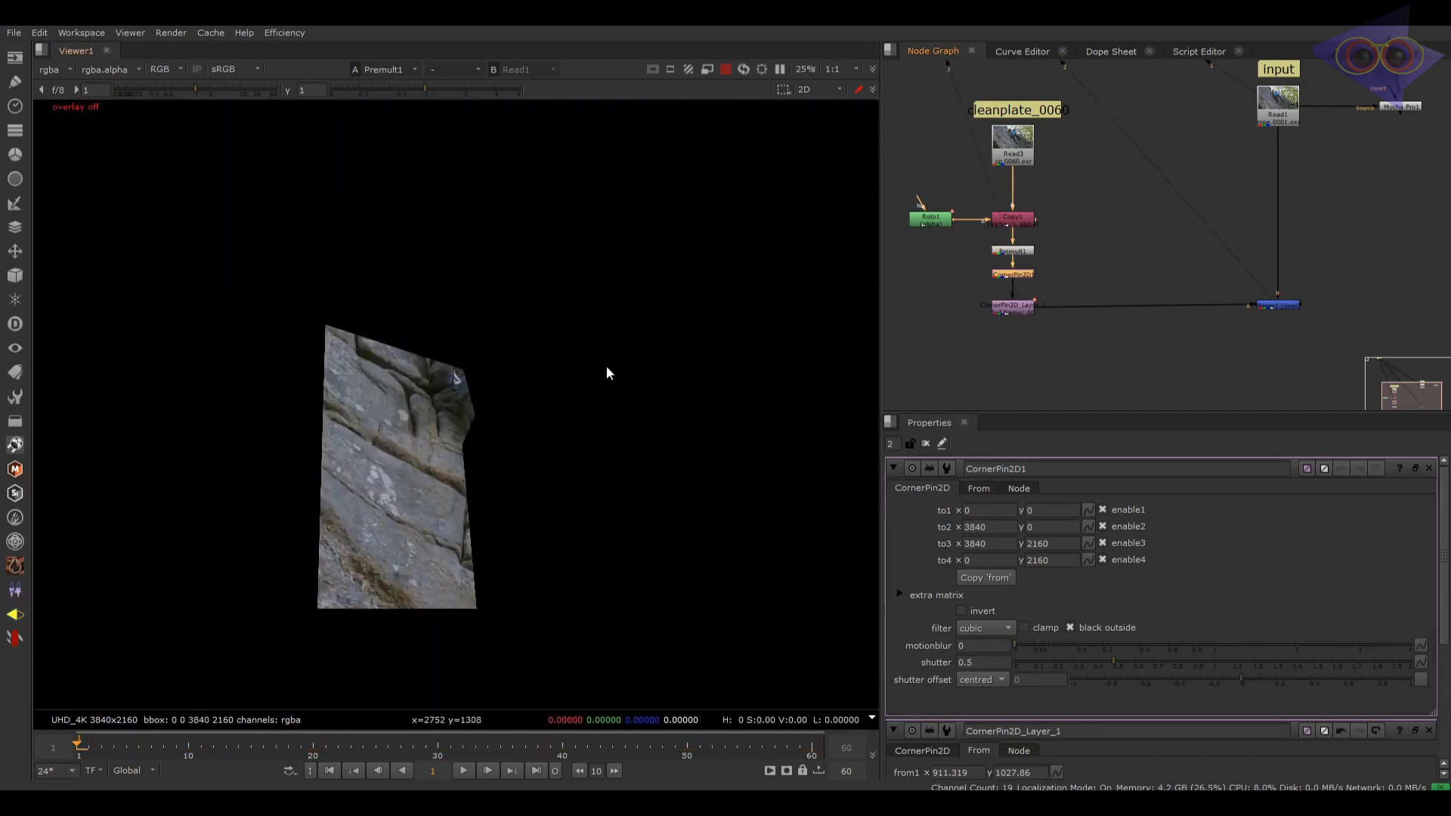
key("o")
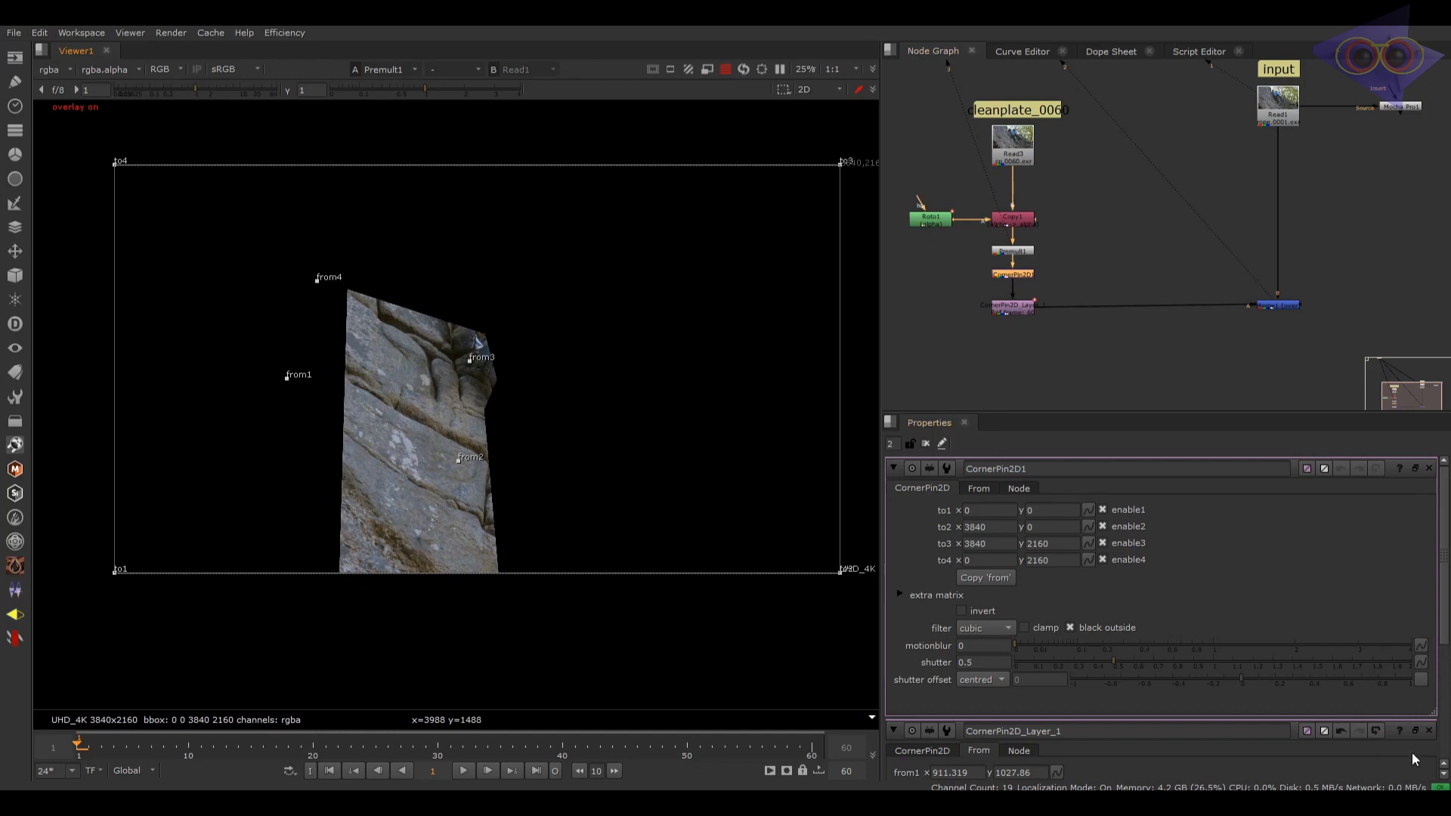
left_click(1429, 732)
left_click_drag(838, 164, 484, 330)
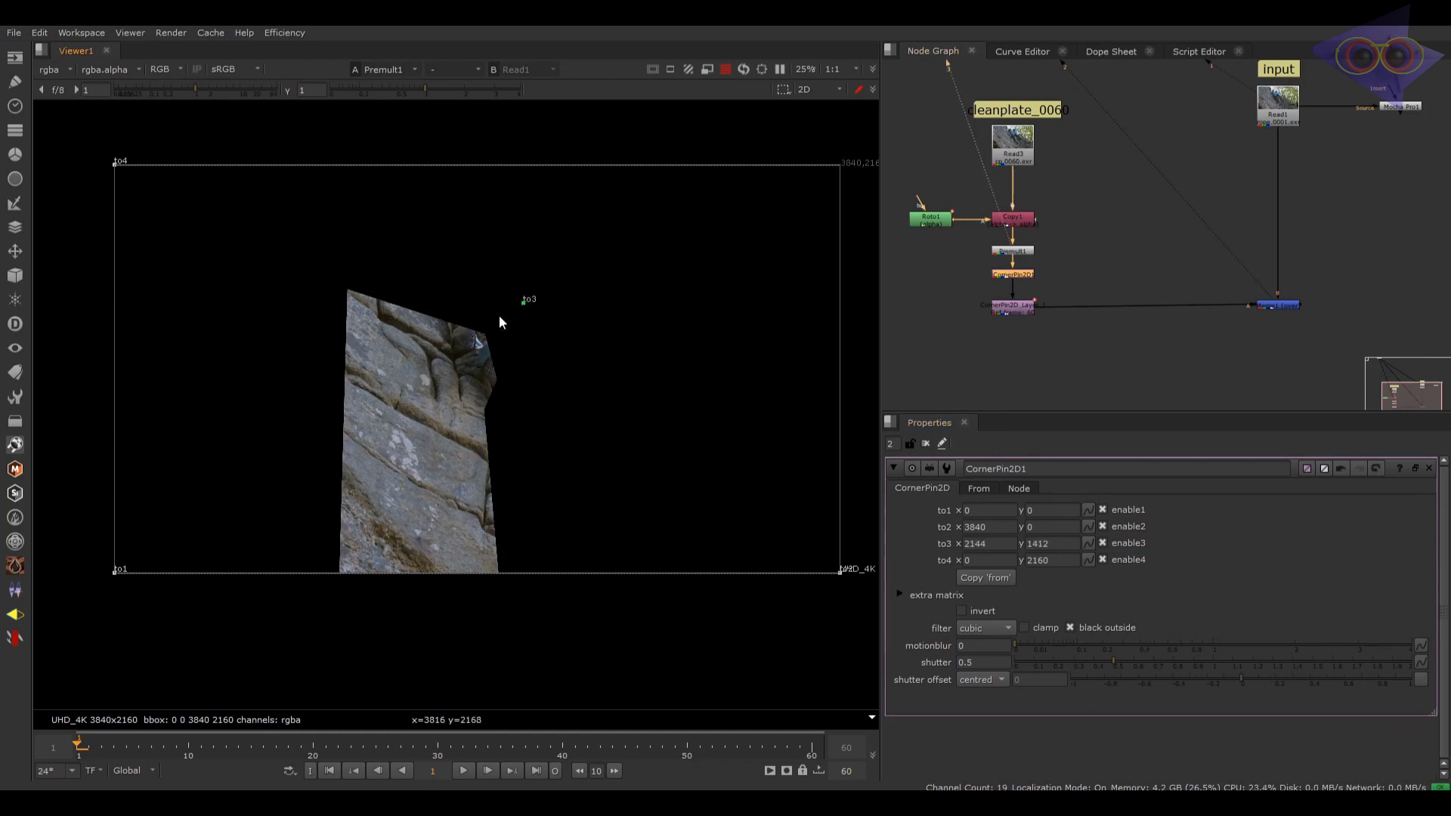
left_click_drag(839, 572, 826, 575)
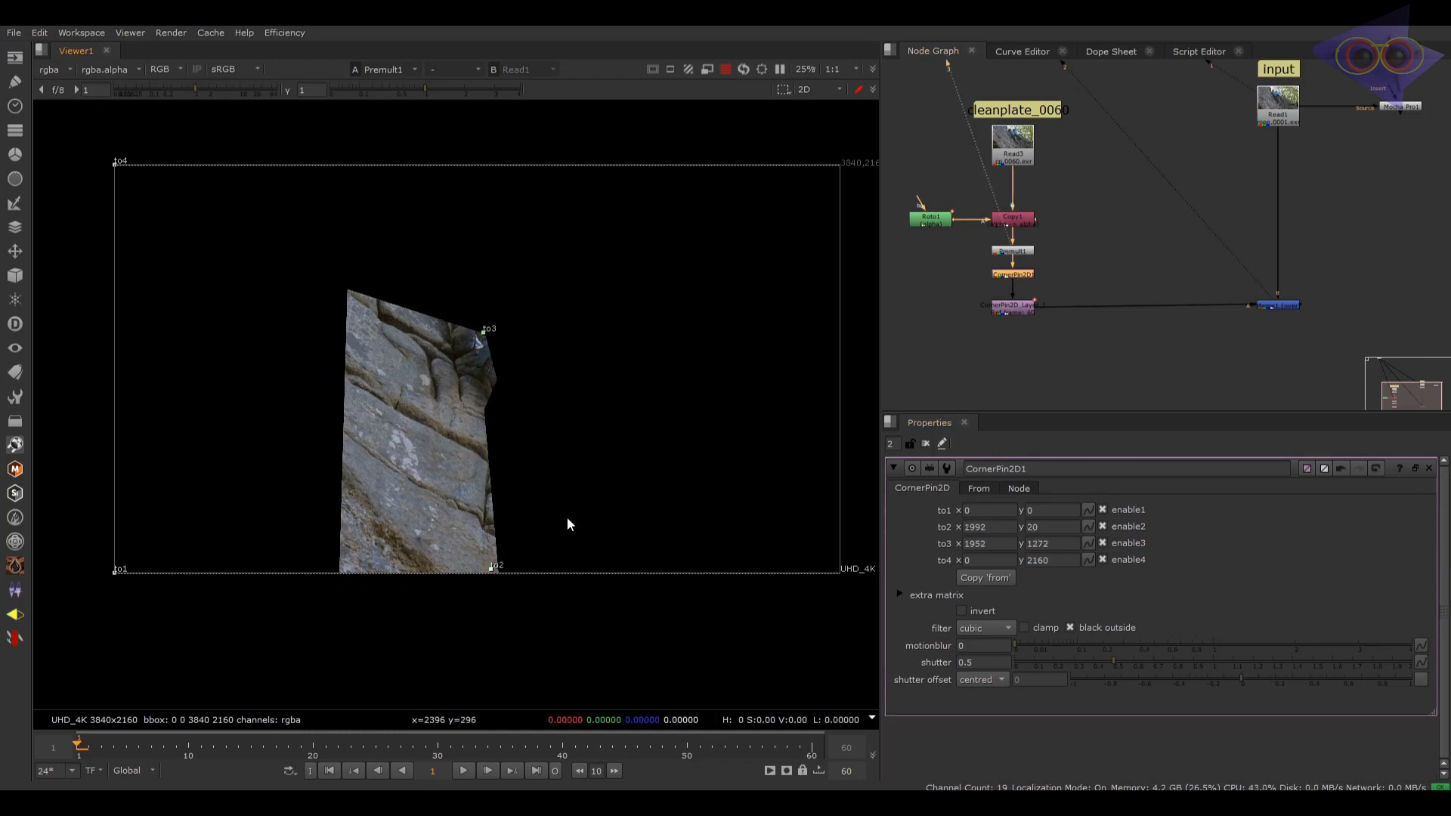
key("Delete")
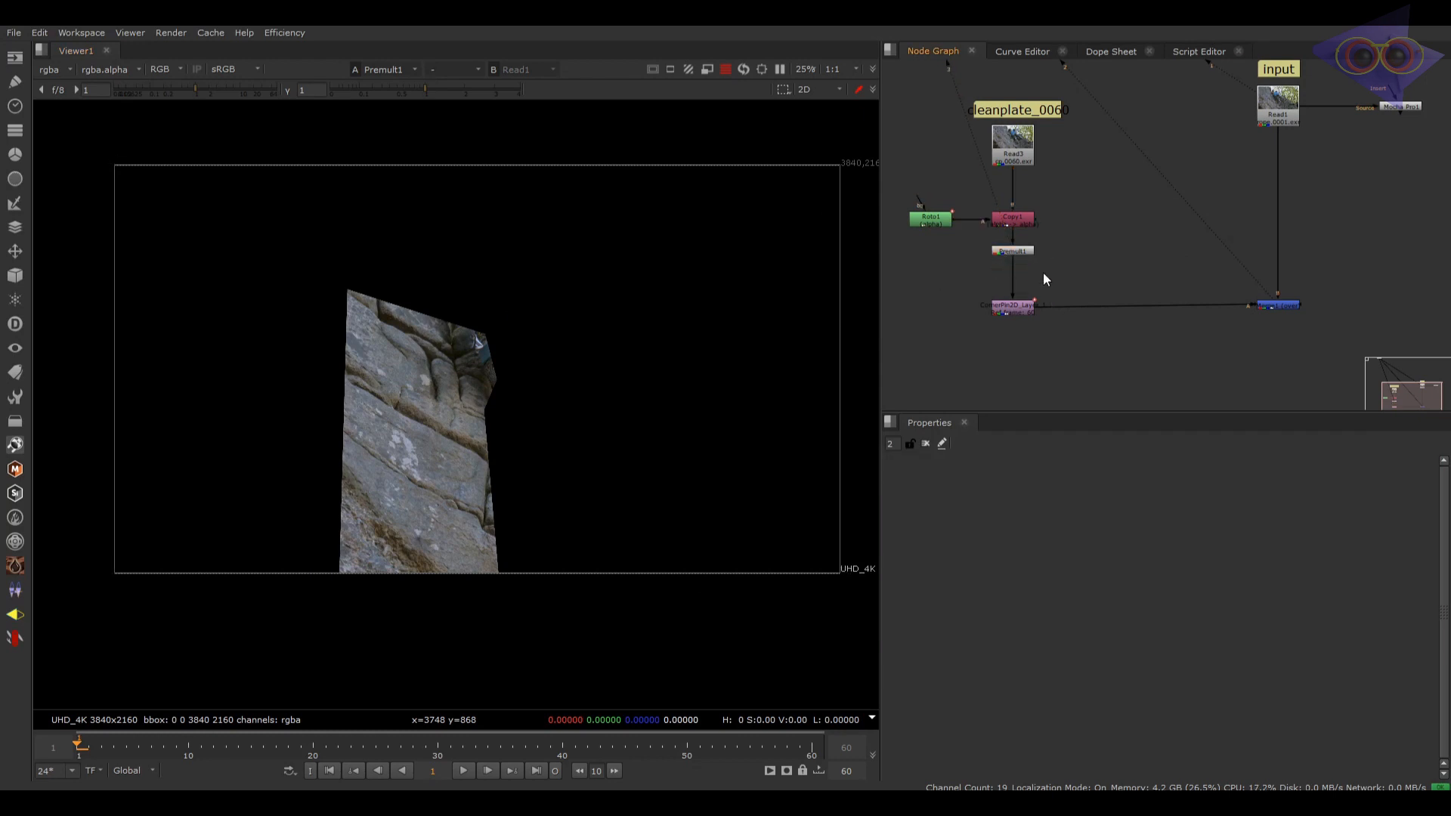
Step: Insert an Adjust_corner node between Premult and the tracked corner pin, and open its properties
left_click(296, 34)
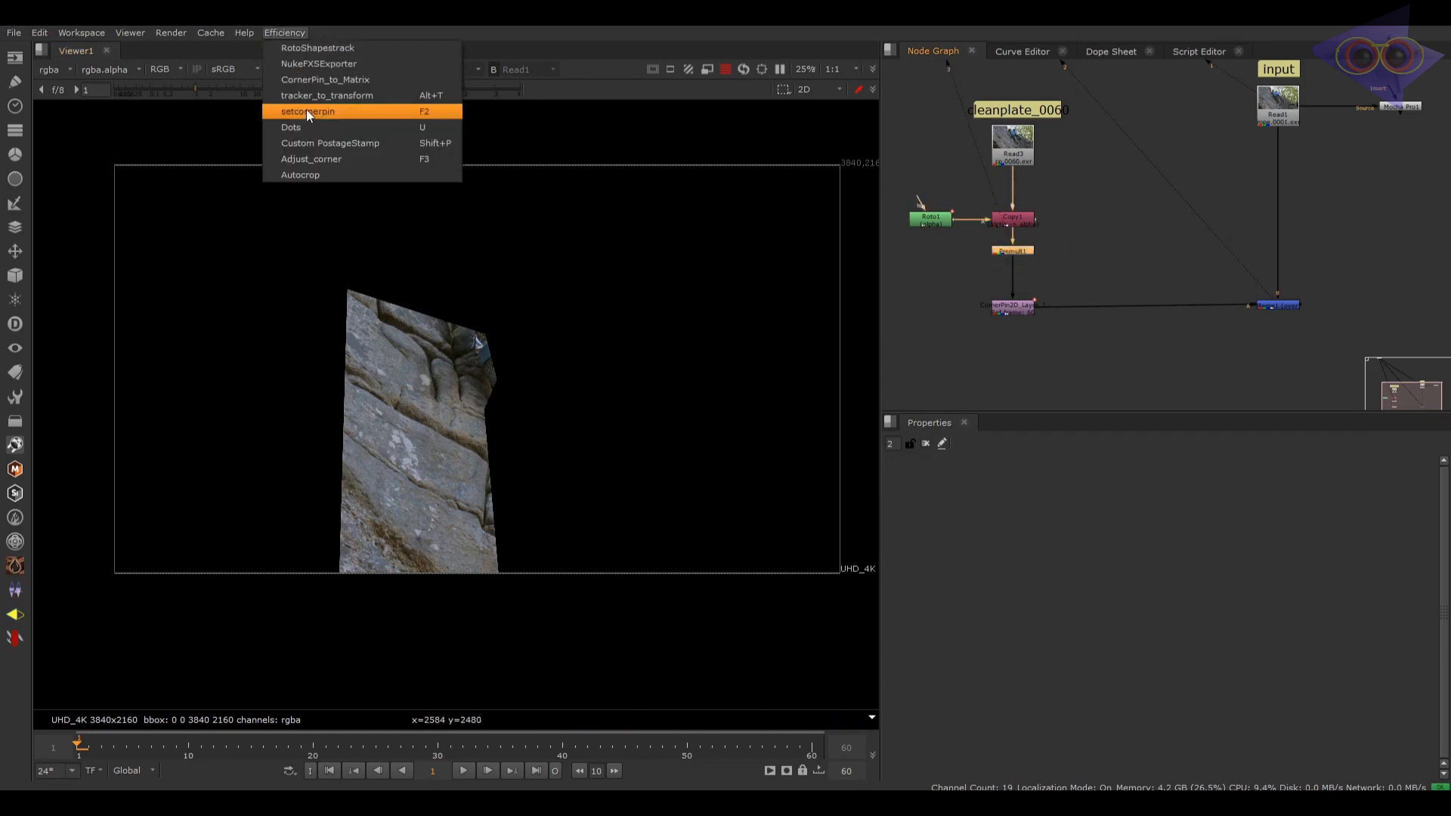
left_click(334, 158)
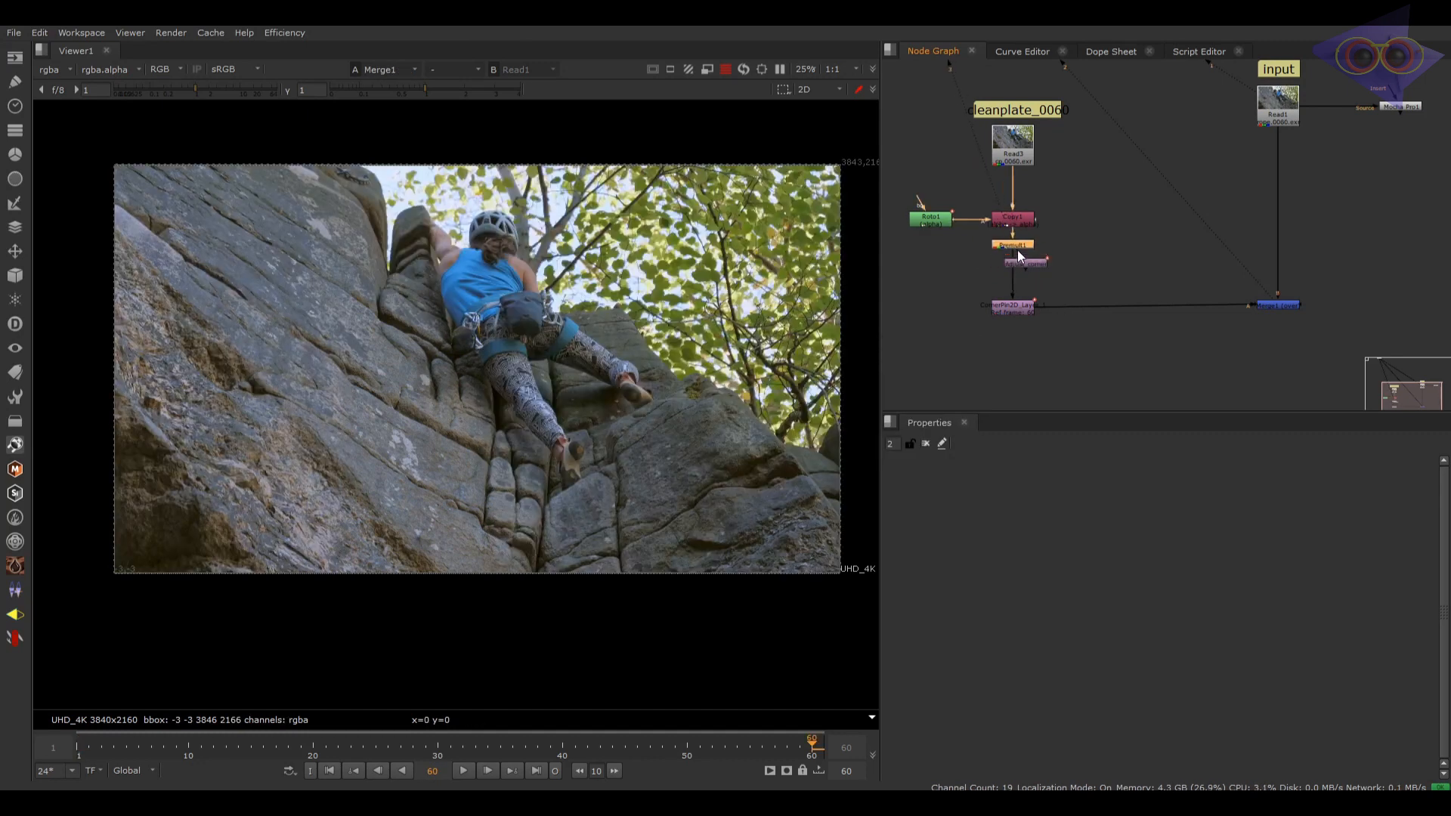
double_click(1017, 269)
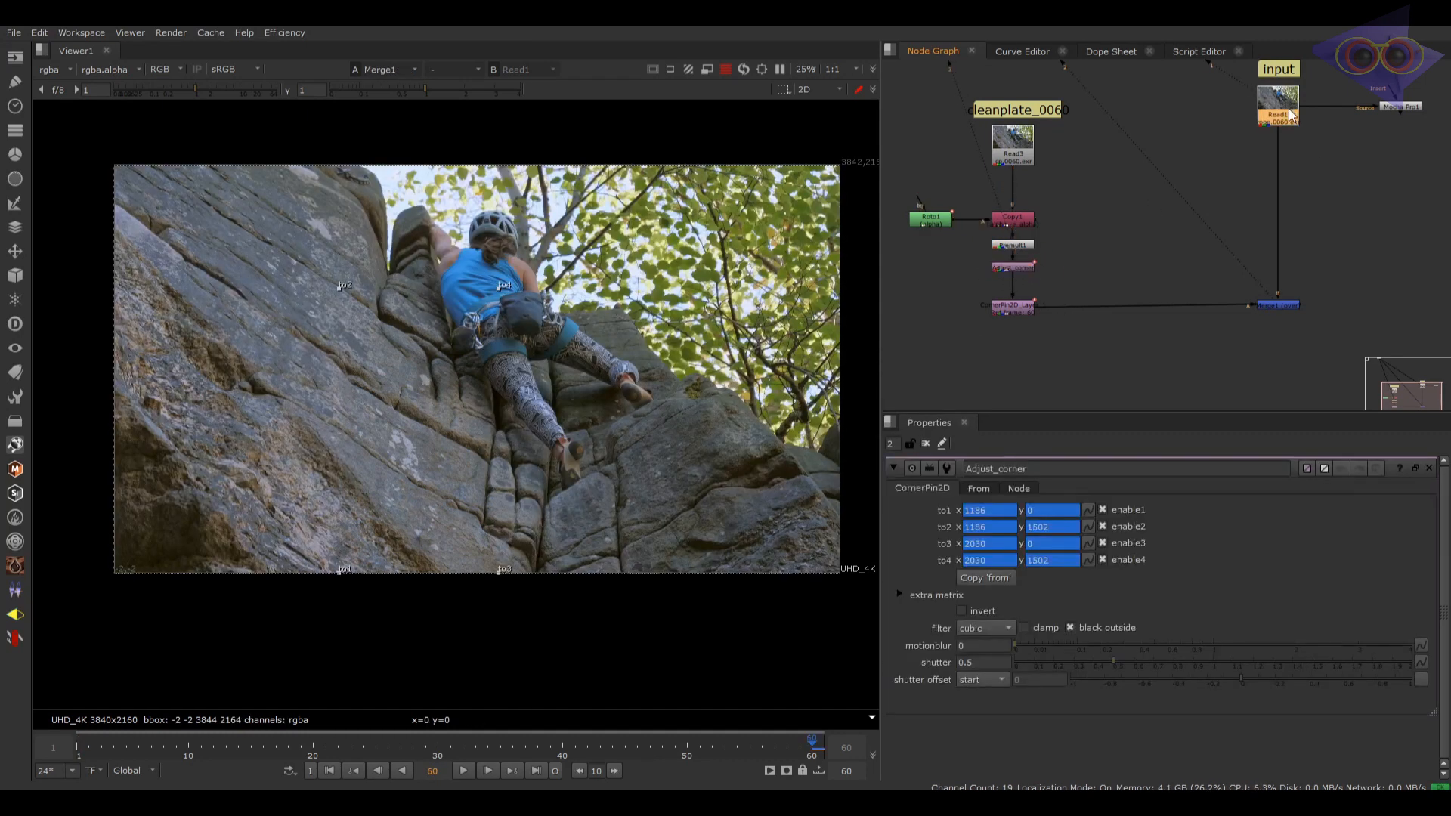
Step: Compare the input plate with the merged result at frame 60 and select the Adjust_corner node
key("2")
scroll(447, 427, "up", 3)
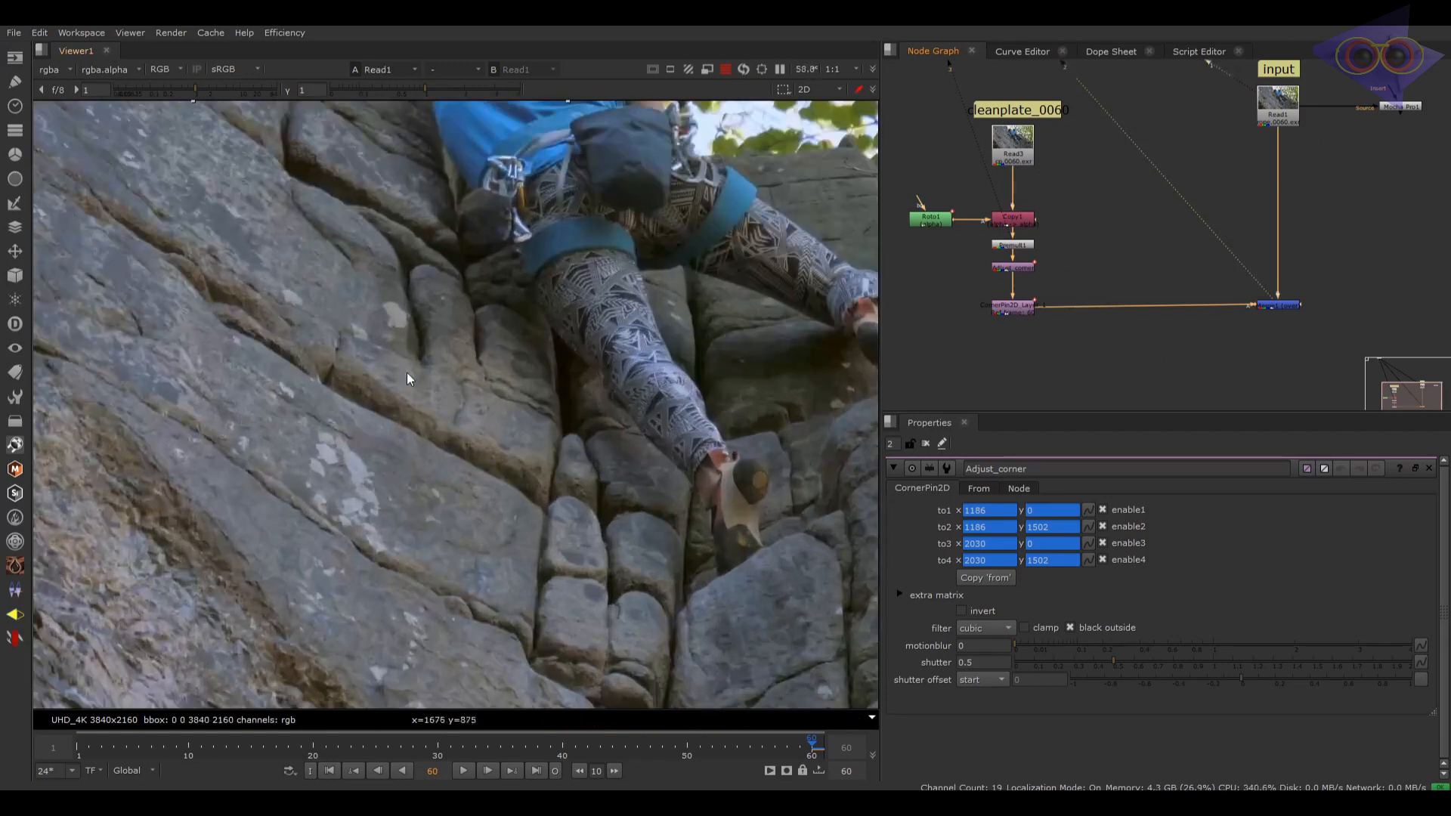
left_click(1015, 266)
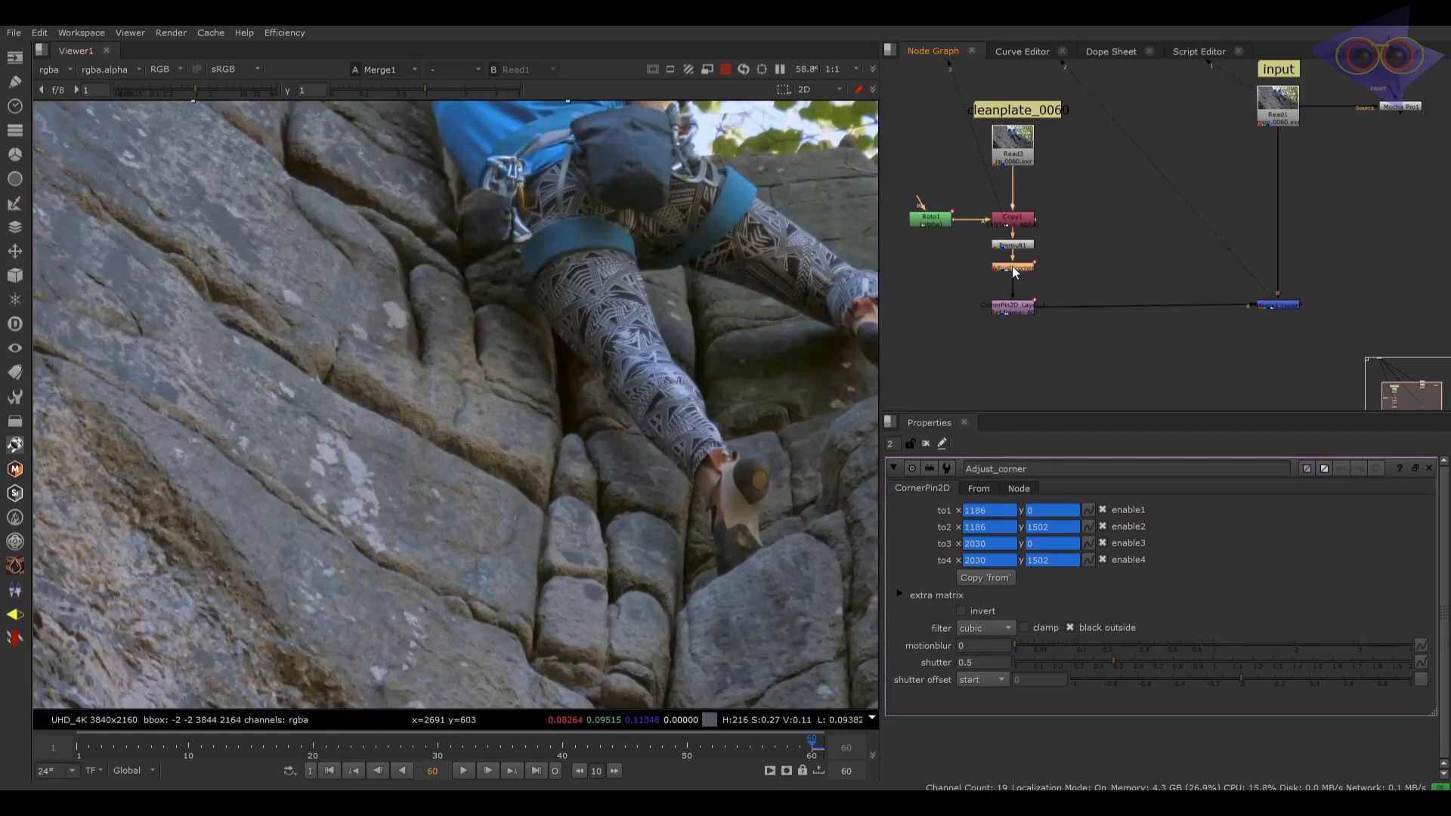
scroll(533, 423, "down", 3)
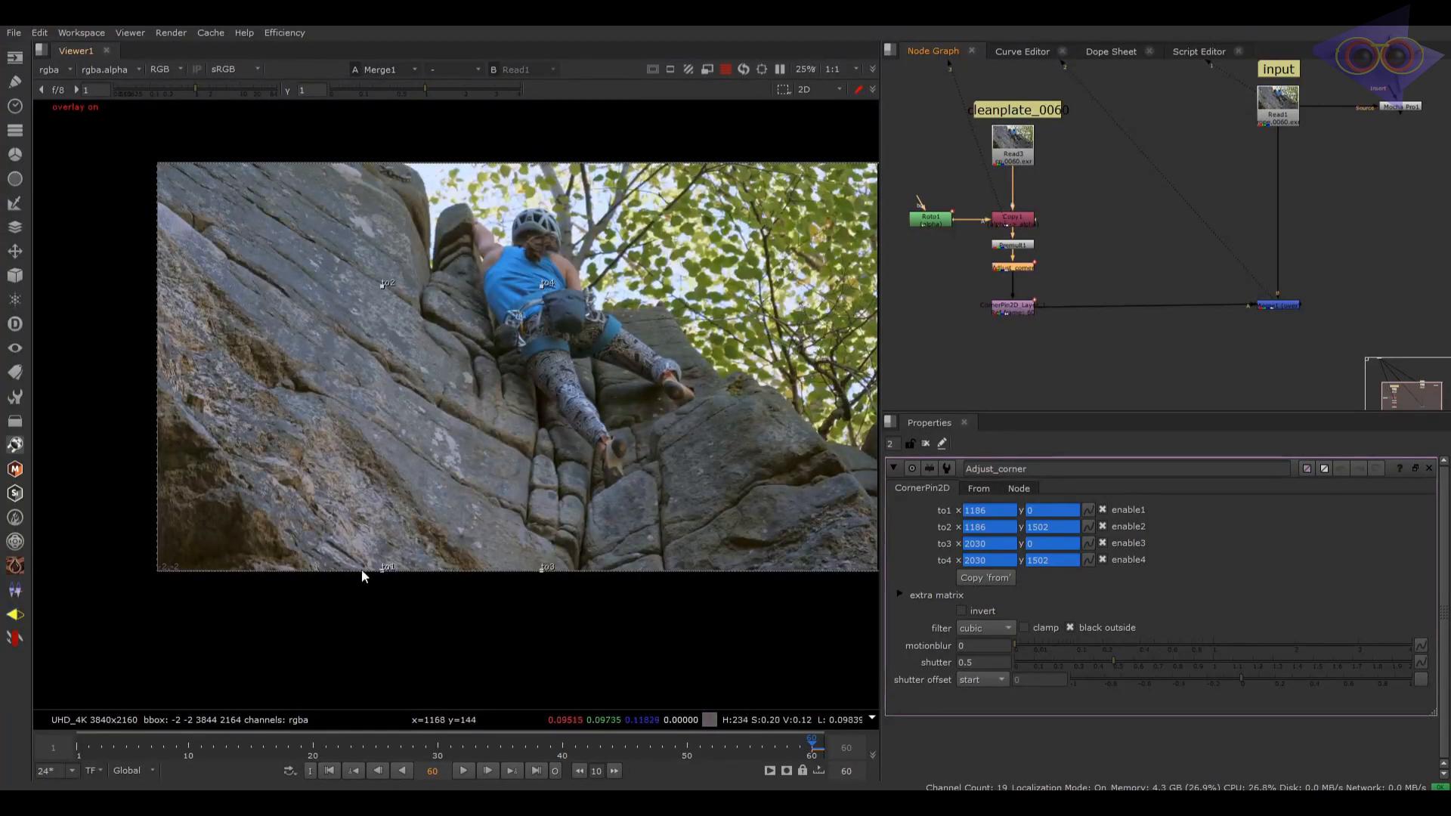
Step: Compare the input plate with the merged result at frame 1 around the rope's carabiners and the to2 corner
left_click(329, 771)
key("1")
scroll(383, 334, "up", 10)
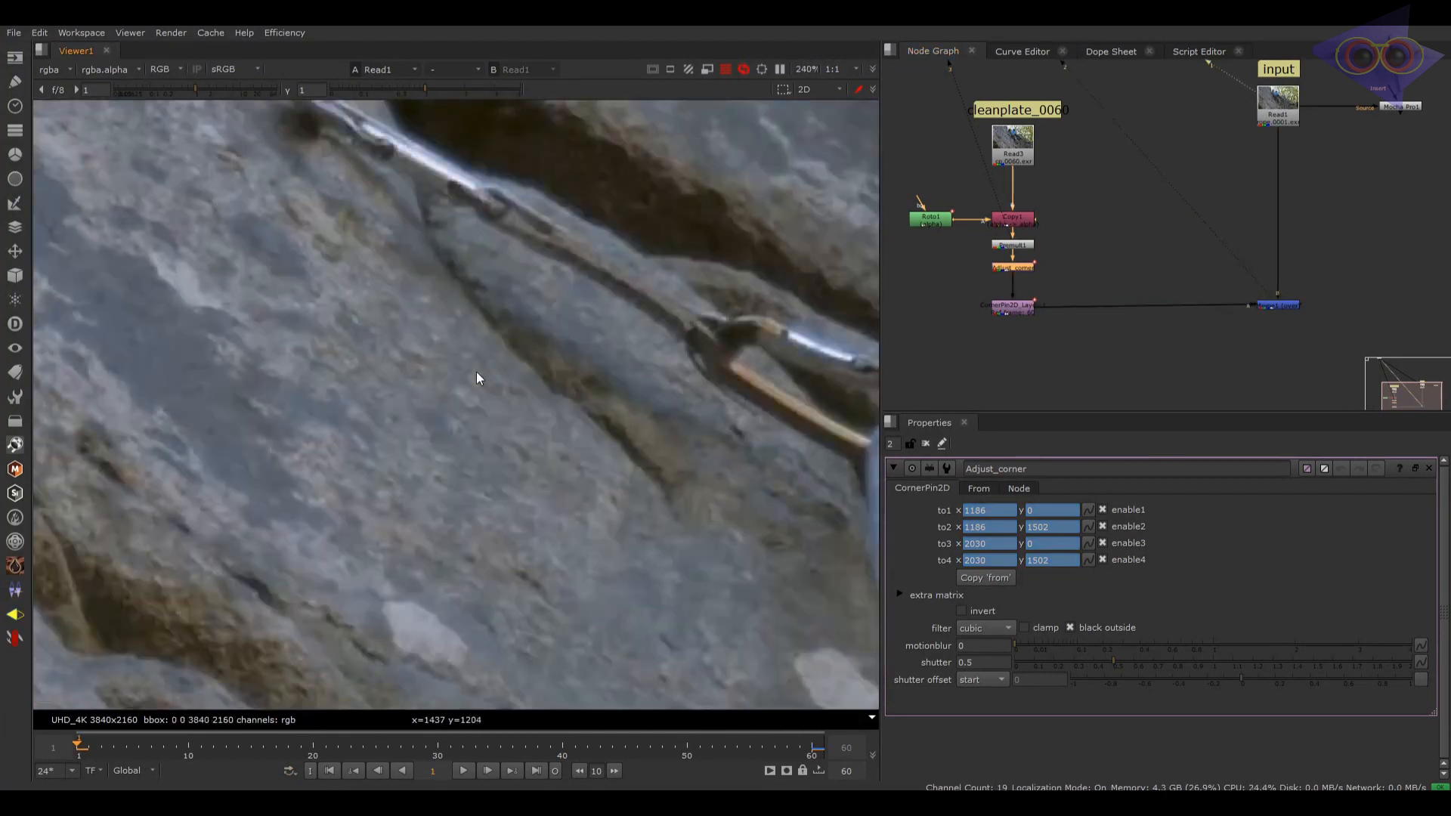
middle_click_drag(476, 372, 136, 527)
key("2")
key("1")
key("2")
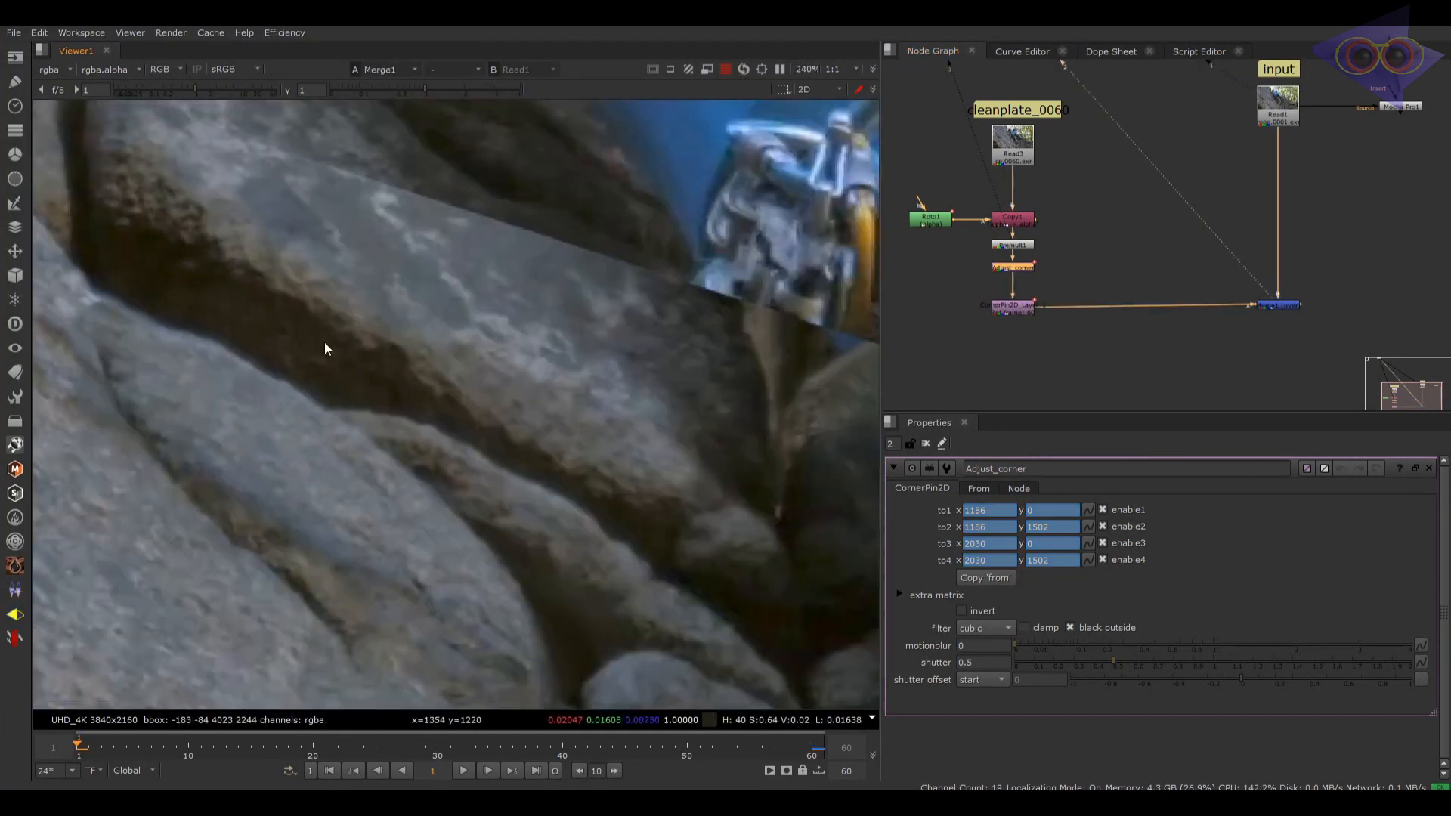
key("1")
middle_click_drag(324, 342, 707, 500)
key("2")
scroll(545, 404, "down", 2)
scroll(591, 403, "up", 4)
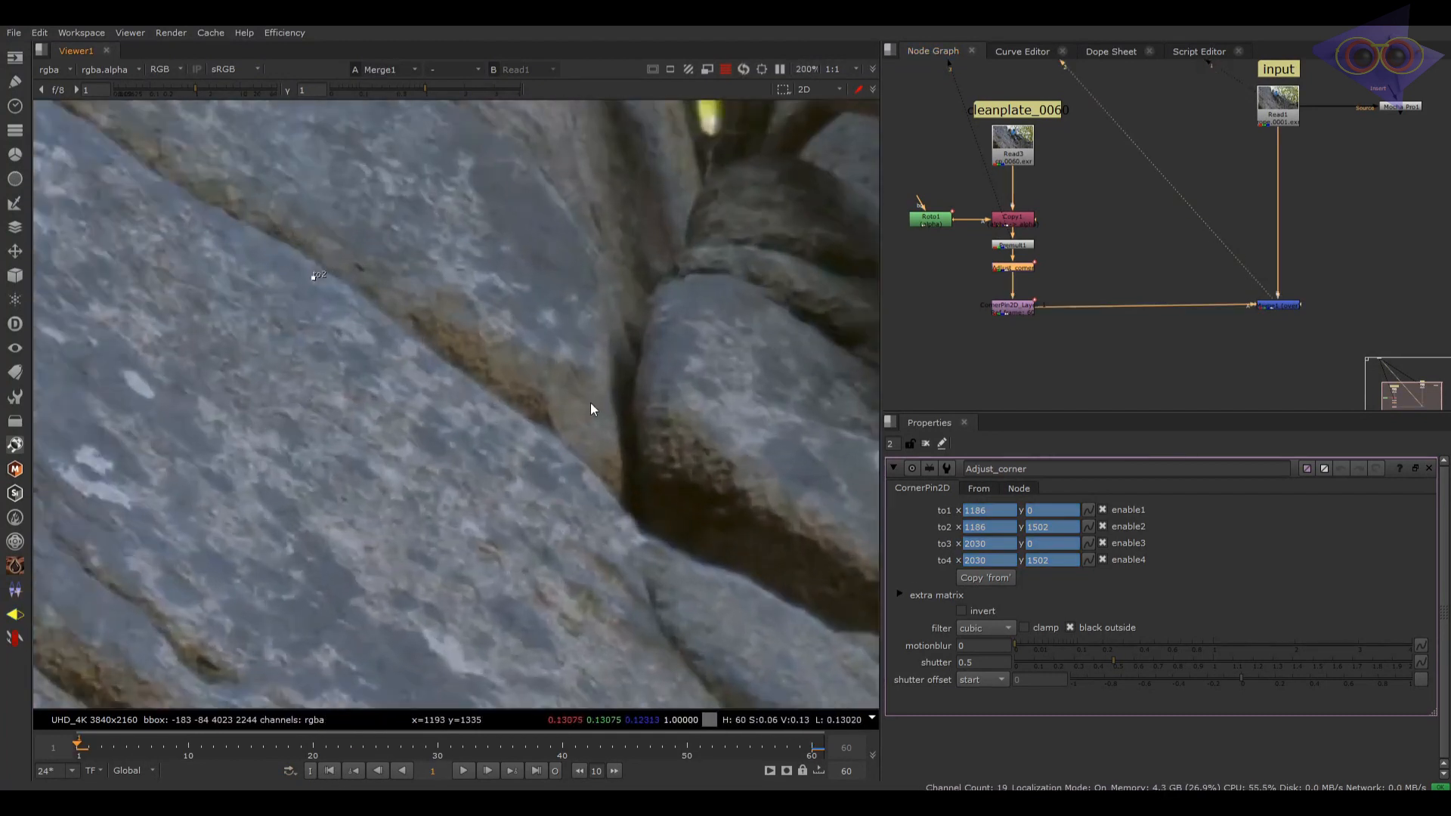
Step: Set the Adjust_corner node's to2 point to y 1502.4 at frame 1, checking the patch against the input plate
key("1")
key("2")
key("Up")
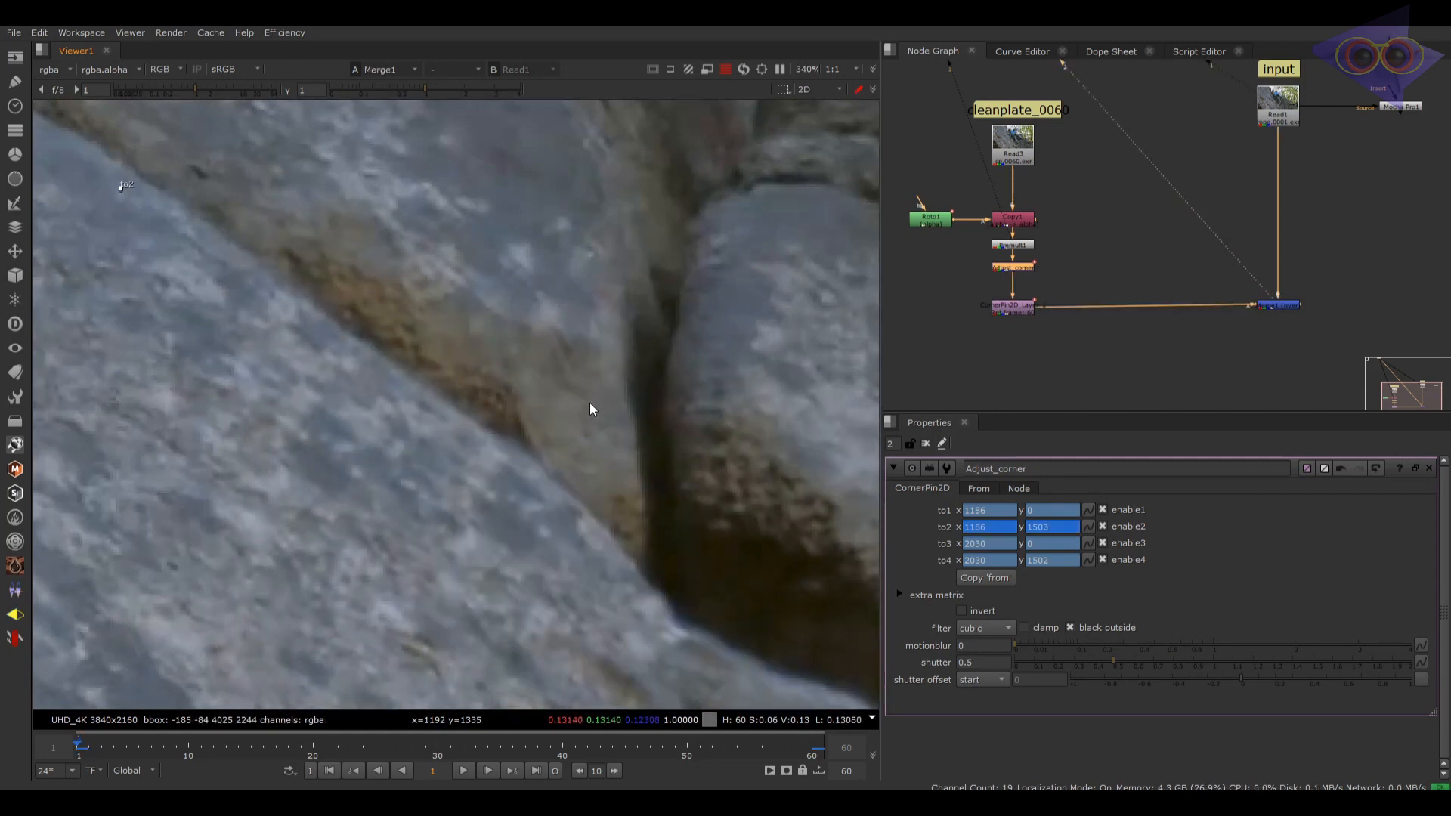
key("1")
key("2")
key("Down")
scroll(592, 410, "down", 3)
key("1")
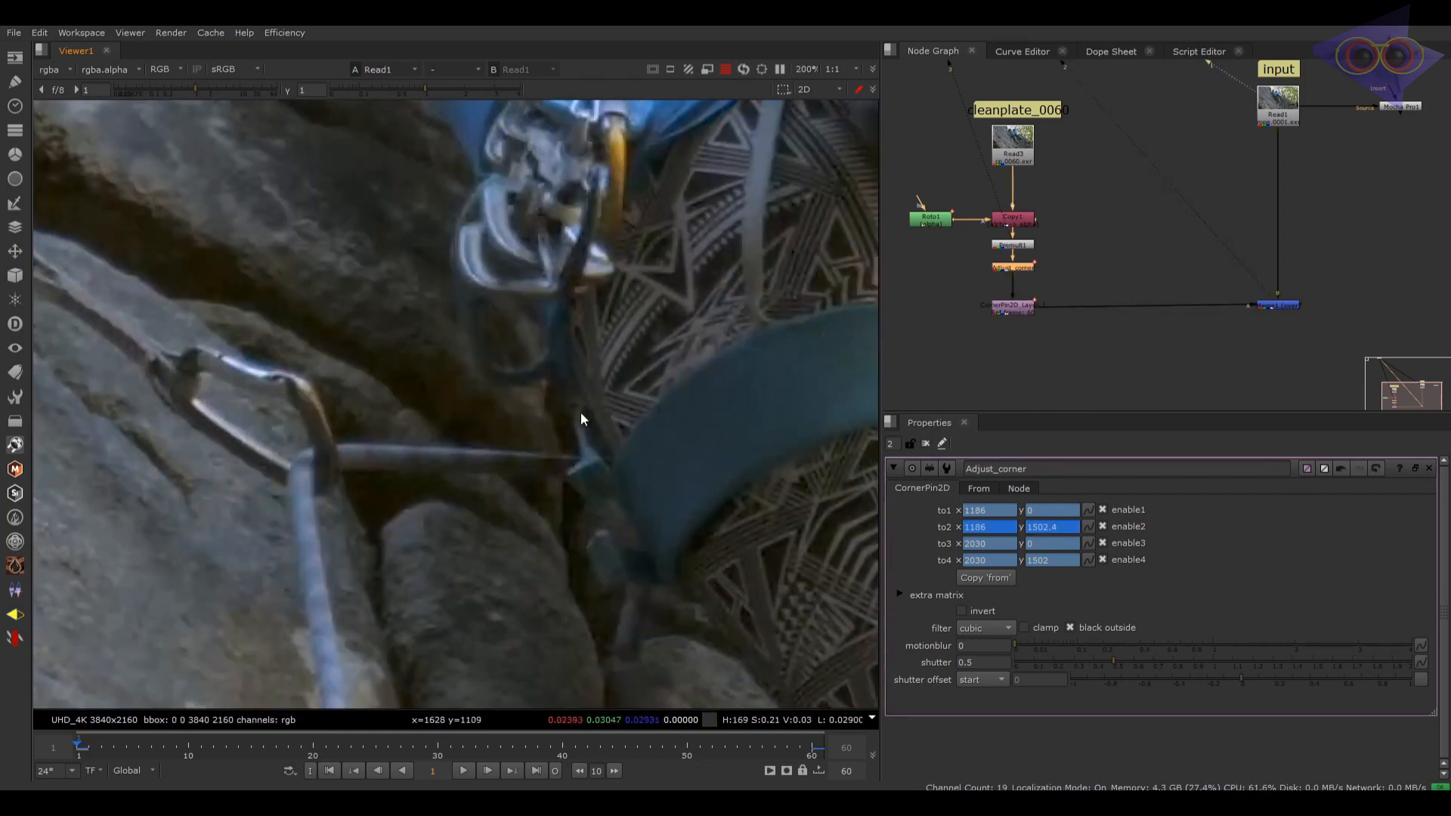
key("2")
Step: Shift Adjust_corner's two lower points at frame 1, putting to1 at 1185, -1 and to3 at 2029, -1
scroll(580, 411, "down", 5)
middle_click_drag(580, 411, 579, 126)
left_click_drag(795, 352, 119, 557)
scroll(582, 453, "up", 4)
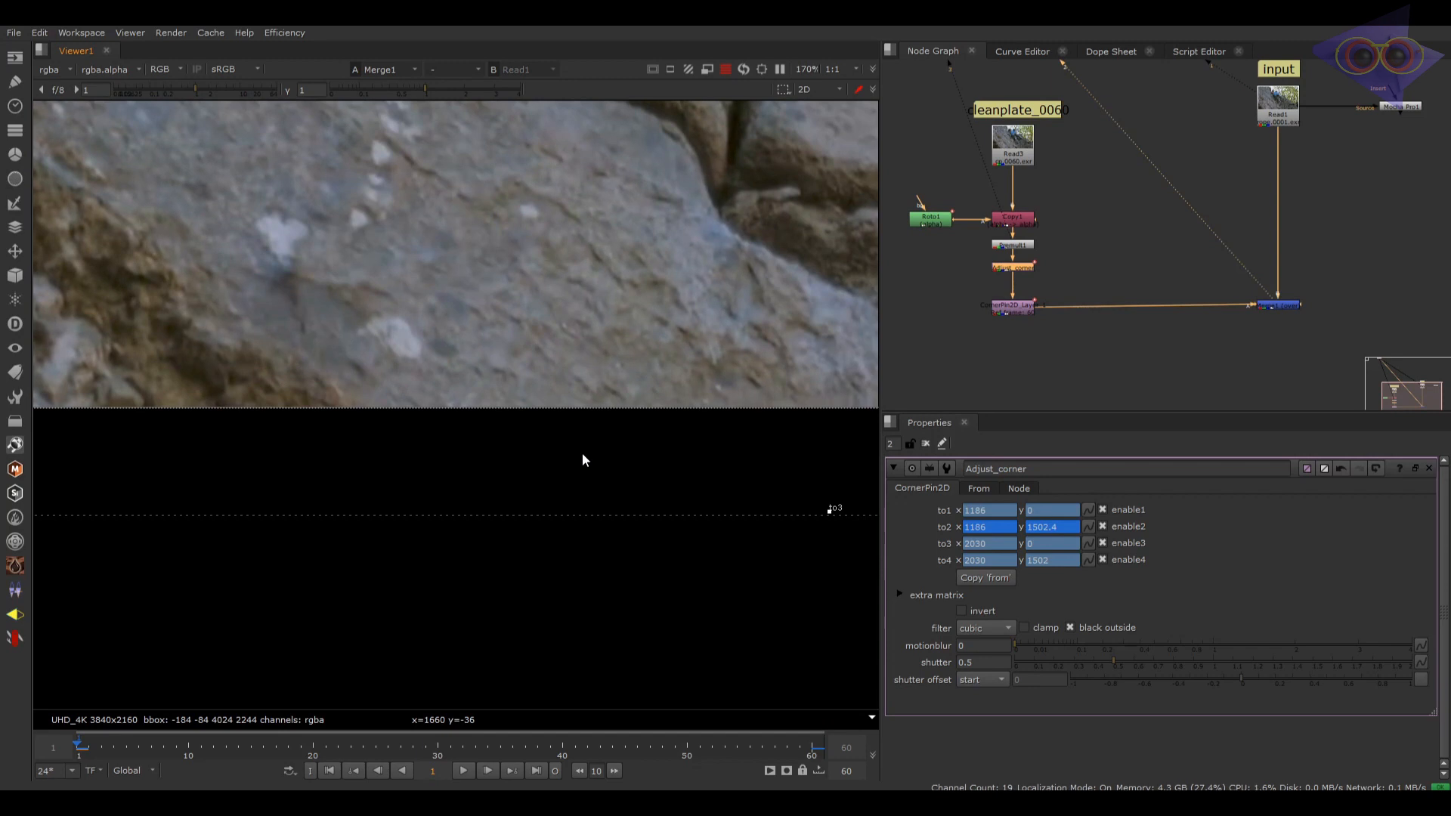
key("Left")
key("Down")
key("1")
key("2")
Step: Fine-tune Adjust_corner's to1 point at frame 1 to x 1185.4, y -1.5, comparing with the input plate
middle_click_drag(684, 453, 714, 468)
middle_click_drag(94, 412, 532, 444)
key("1")
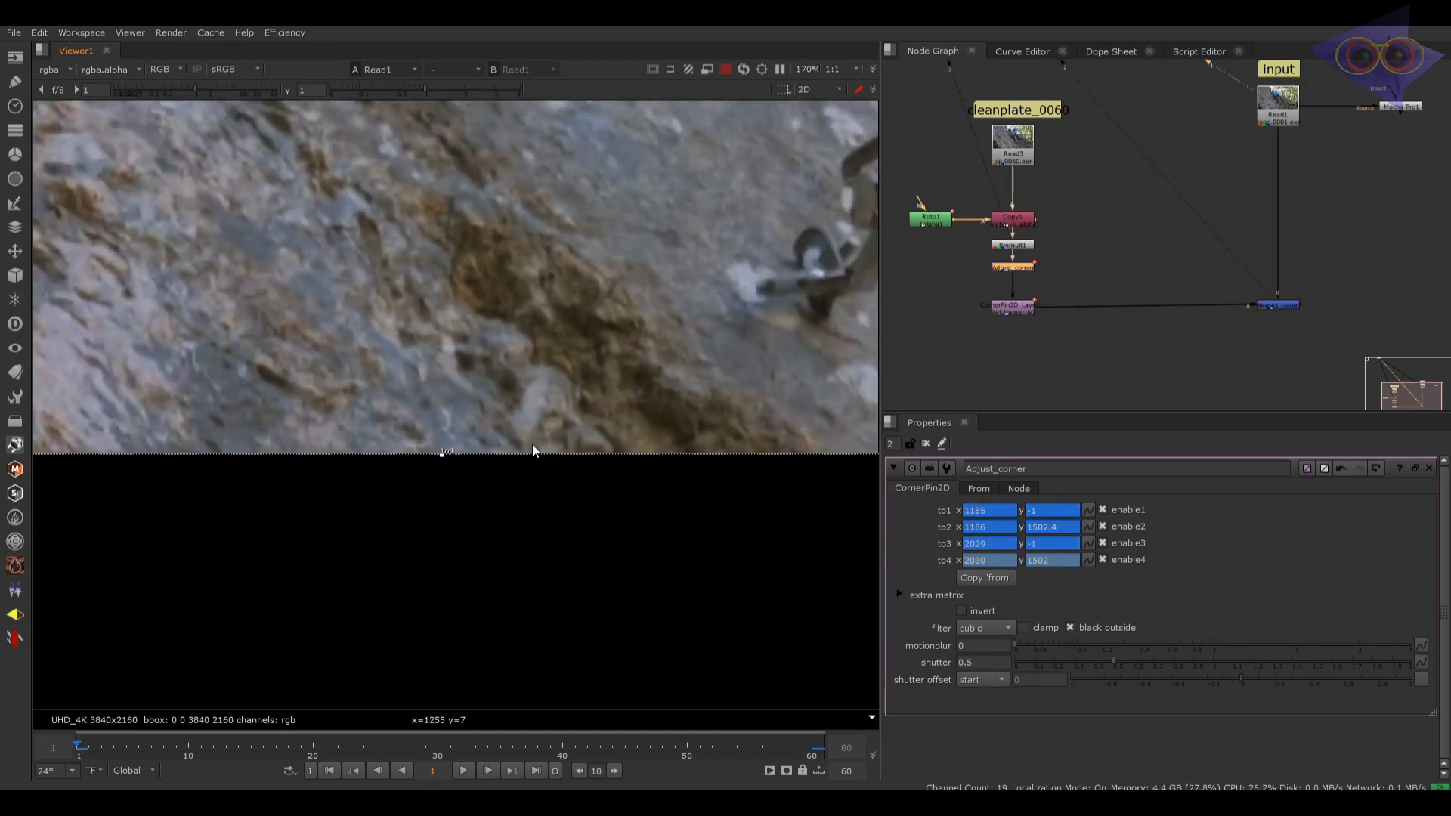
key("2")
key("KP_3")
key("1")
key("Down")
scroll(532, 445, "down", 10)
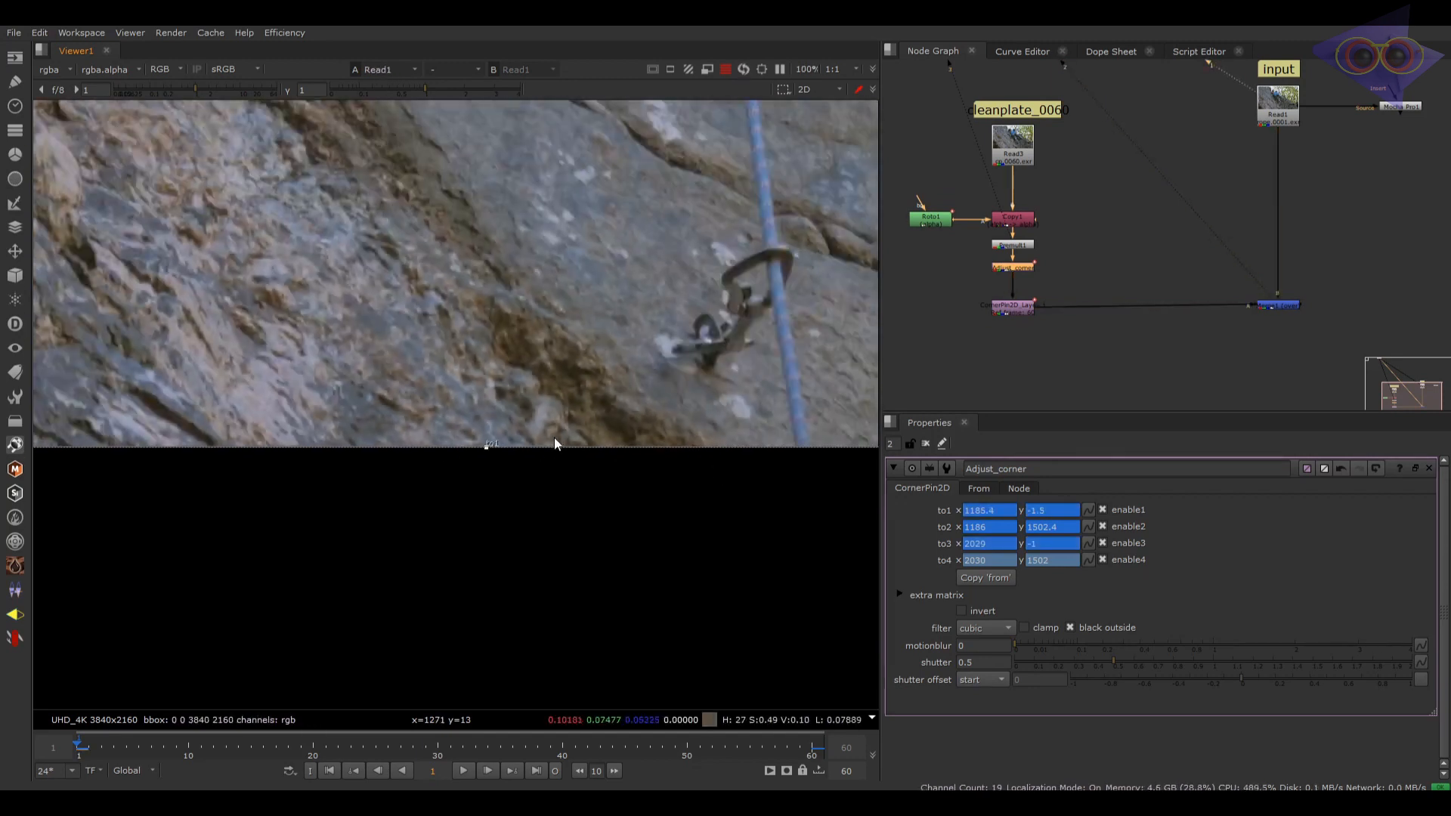
Step: Play back the merged result and examine how the clean plate patch sticks to the rock
key("2")
key("1")
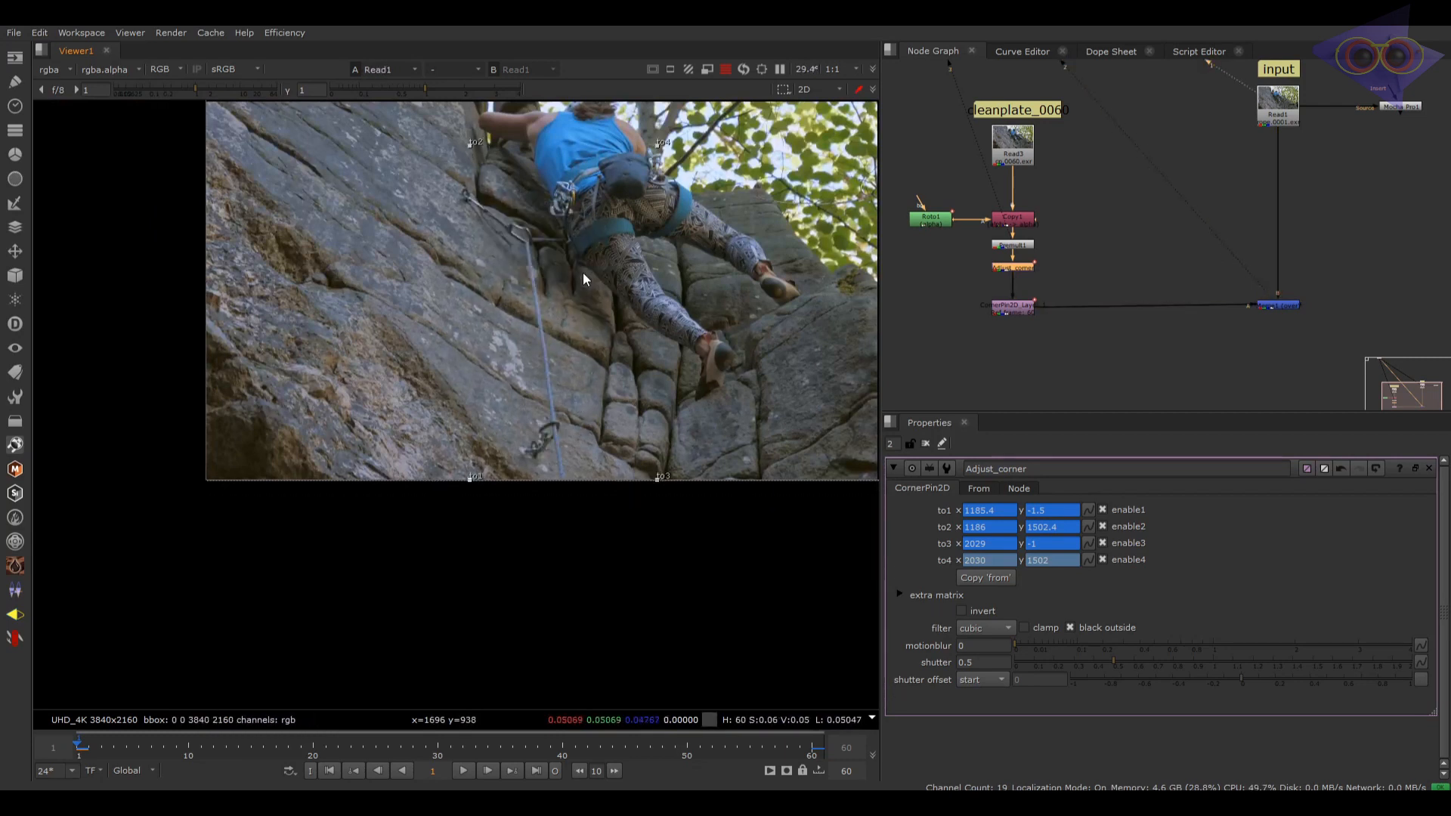
key("2")
middle_click_drag(628, 307, 561, 383)
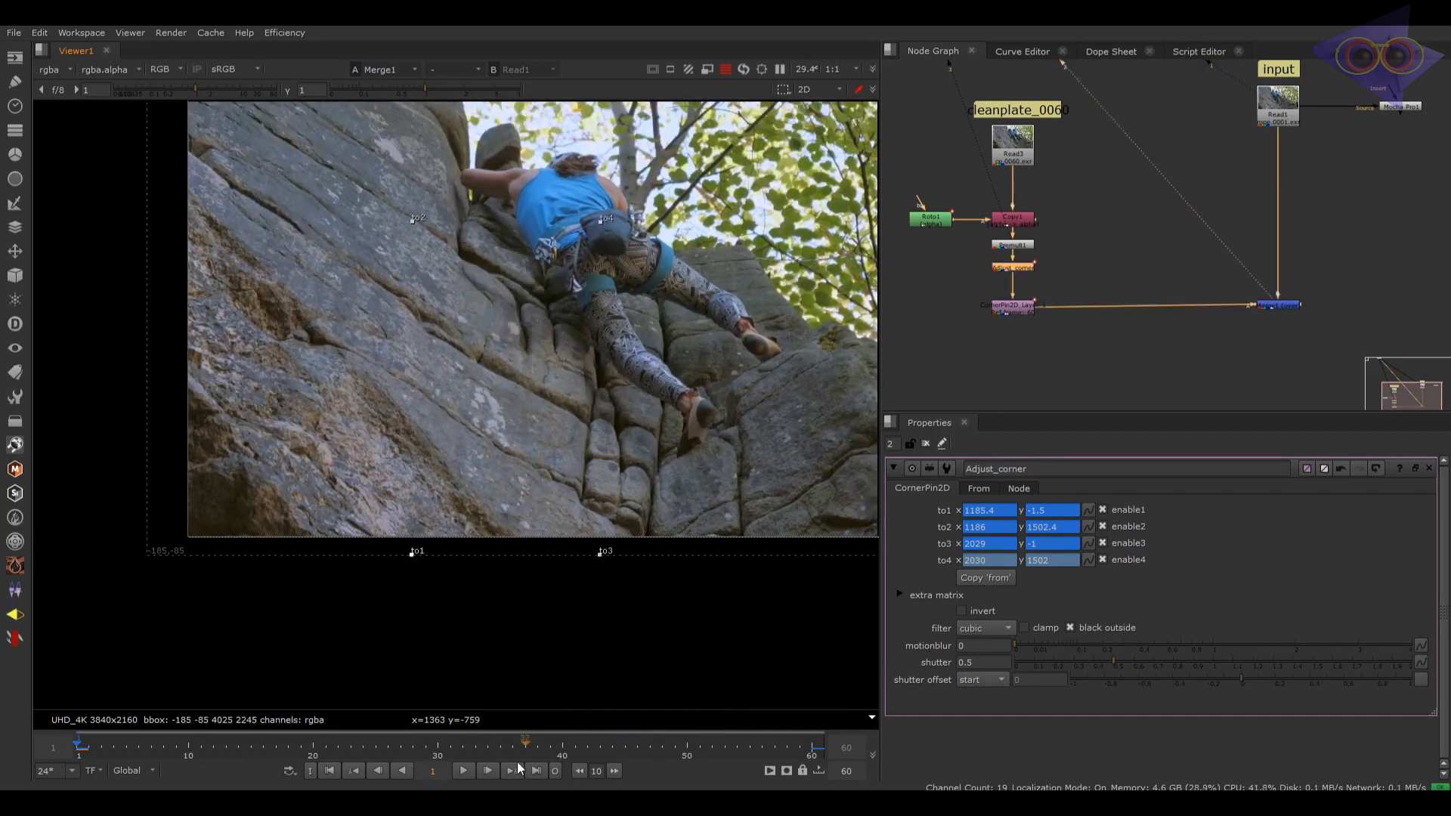
left_click(464, 769)
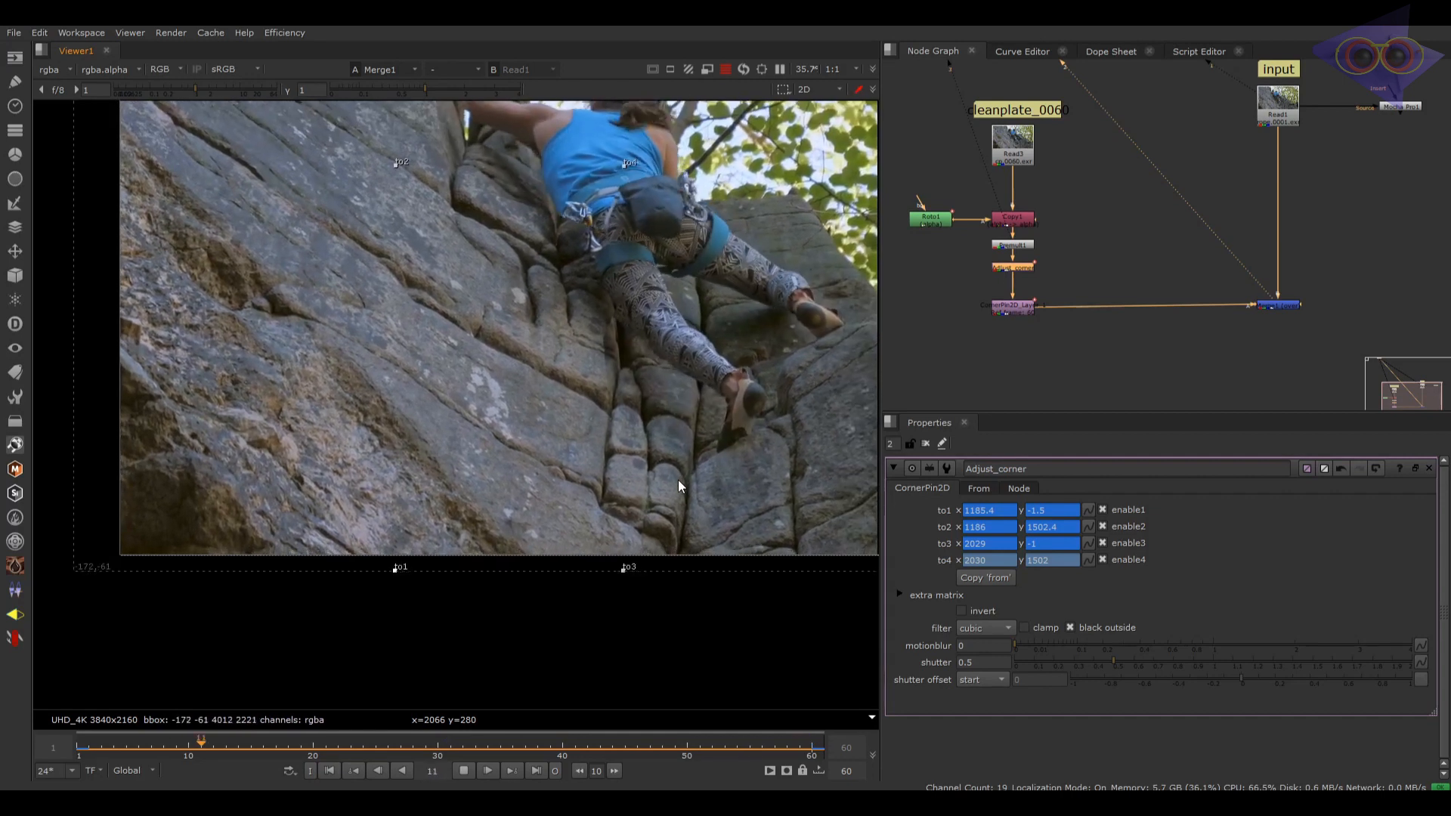
scroll(624, 535, "up", 4)
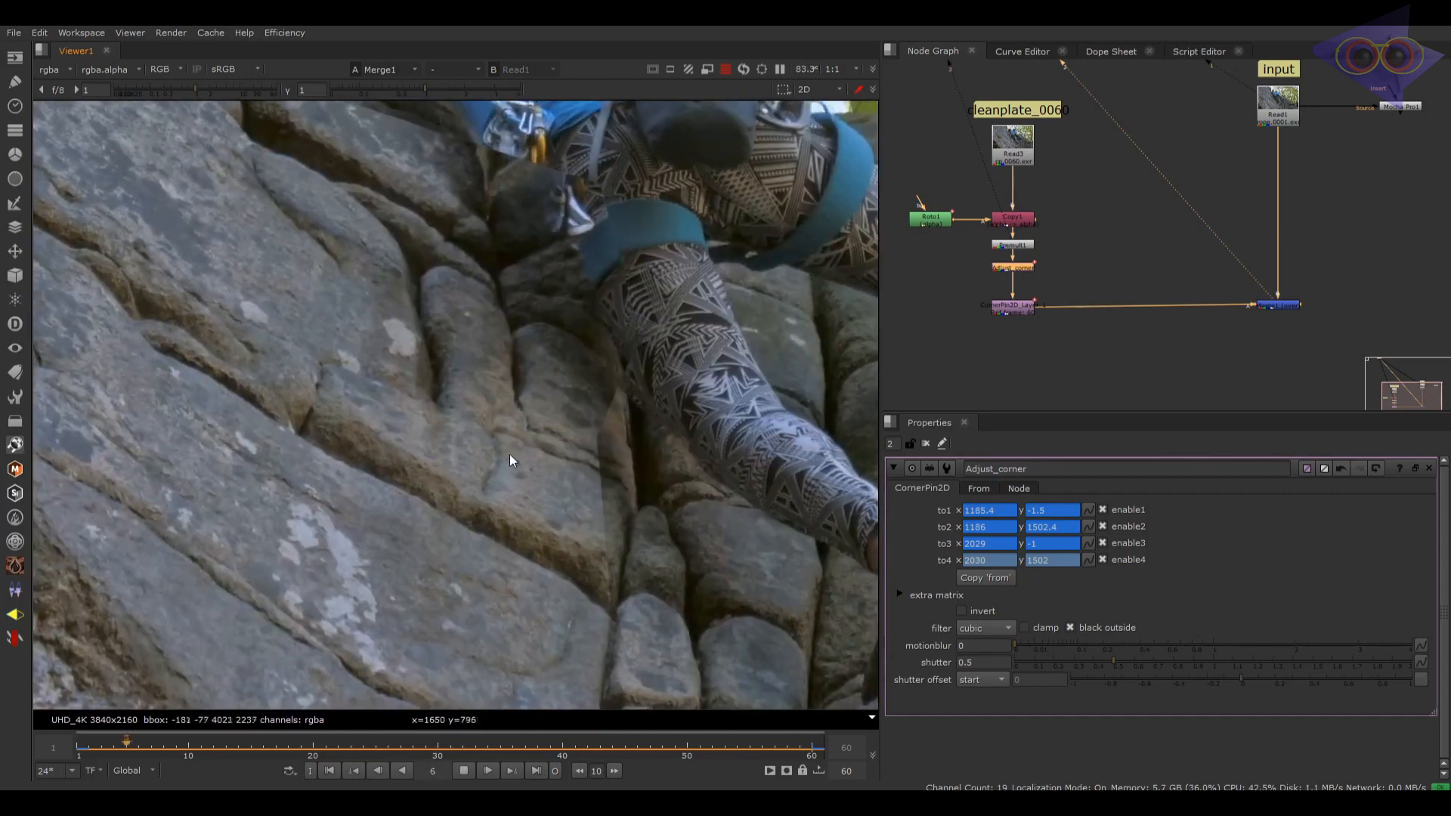
scroll(529, 555, "down", 3)
left_click(459, 770)
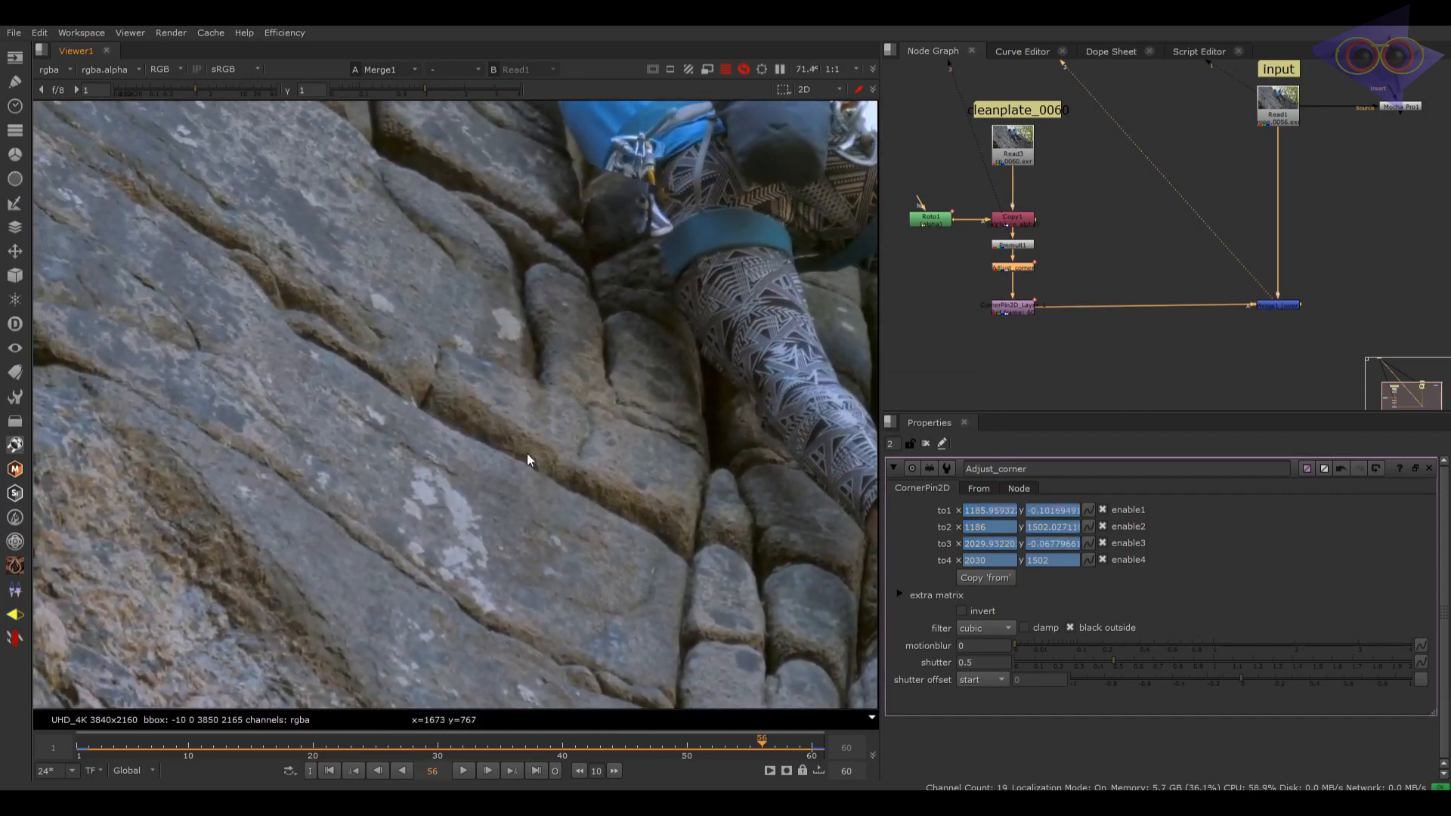
Step: Compare the input plate with the merged result at frame 29, examining the rock patch closely
left_click(1293, 113)
key("1")
left_click_drag(1329, 229, 1189, 340)
left_click(422, 744)
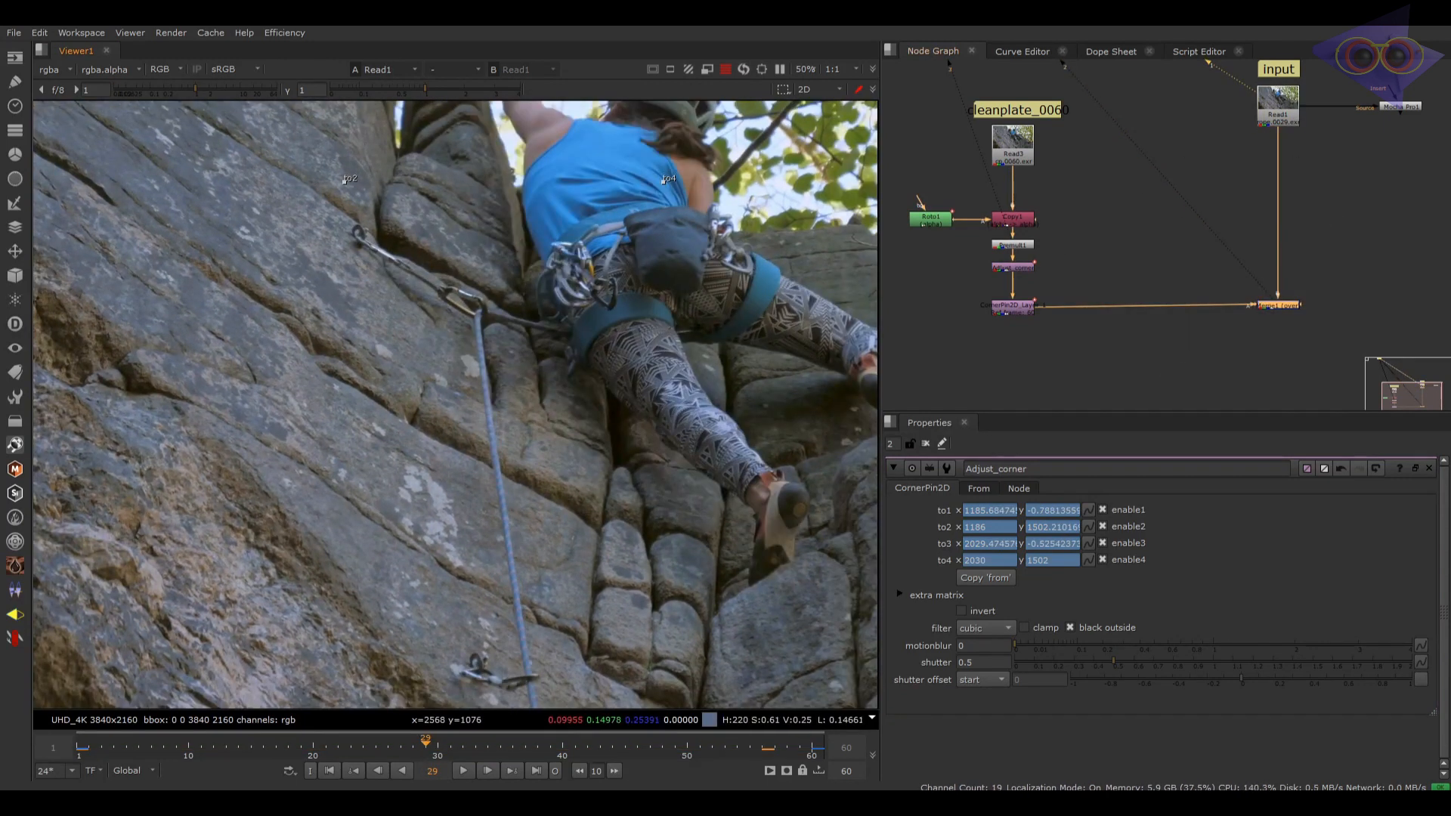
left_click(1291, 113)
left_click_drag(1342, 218, 1104, 387)
key("2")
scroll(411, 453, "up", 5)
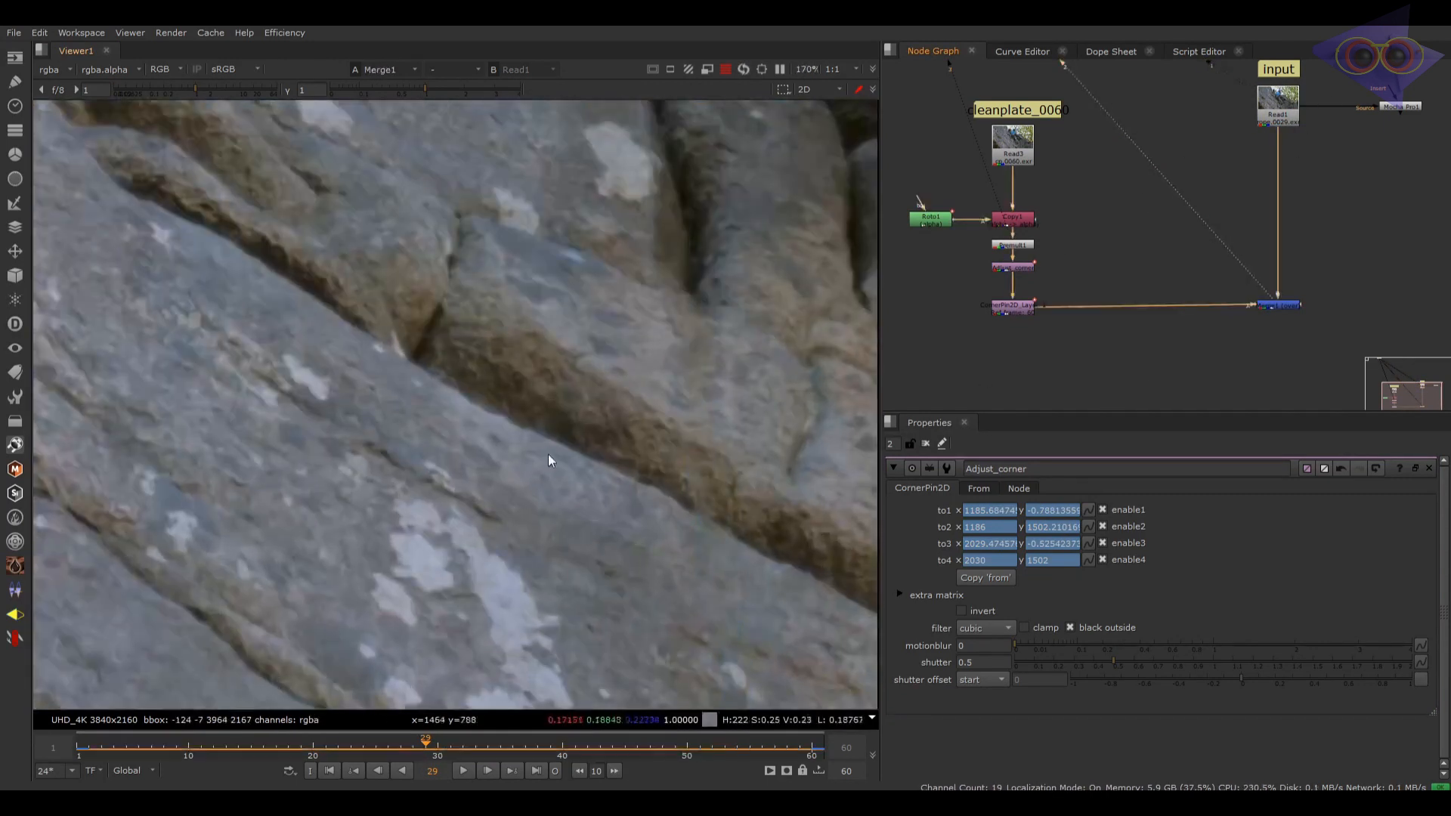
key("1")
scroll(527, 372, "down", 3)
key("2")
scroll(495, 249, "down", 3)
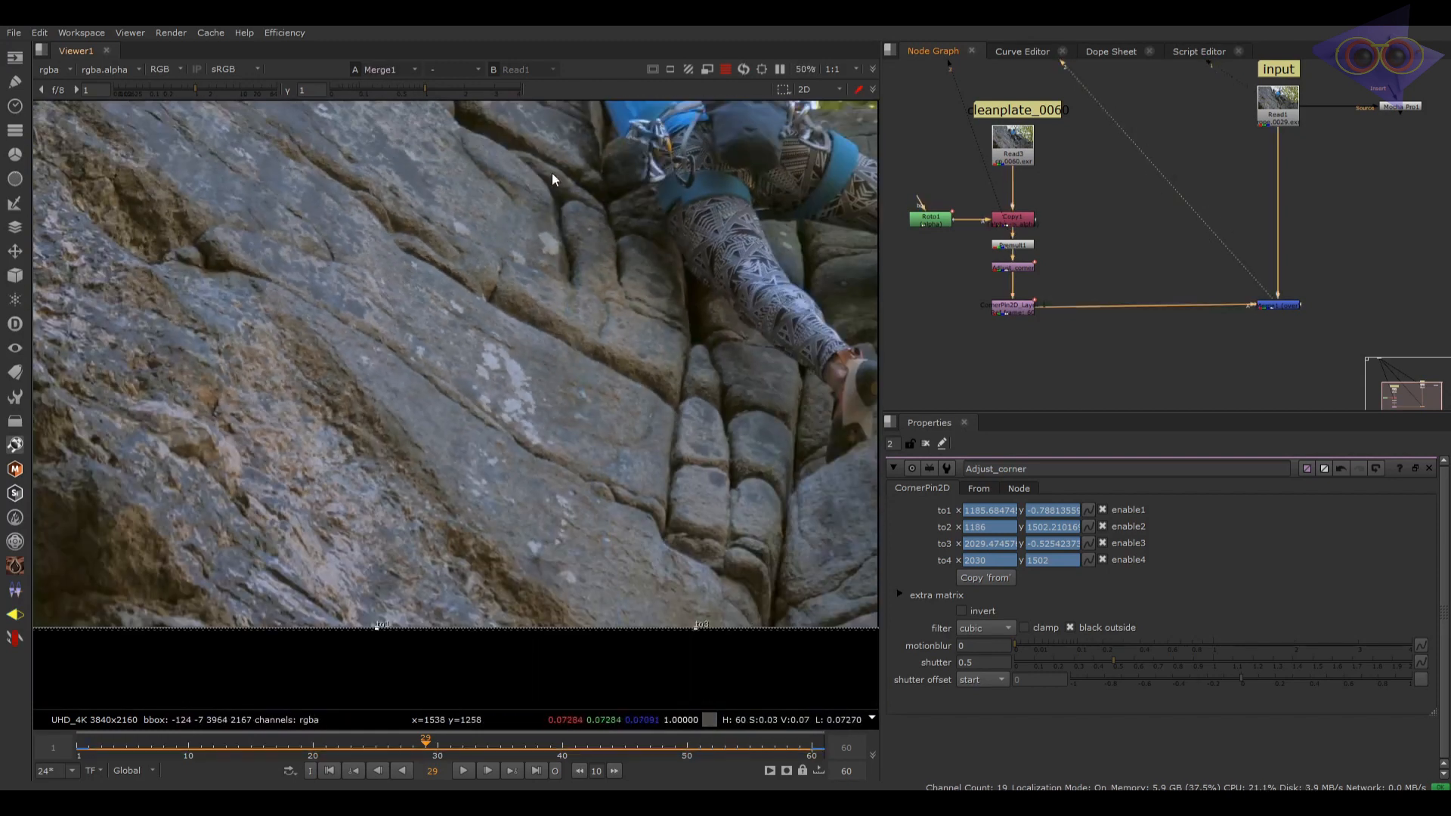
key("1")
scroll(625, 233, "up", 4)
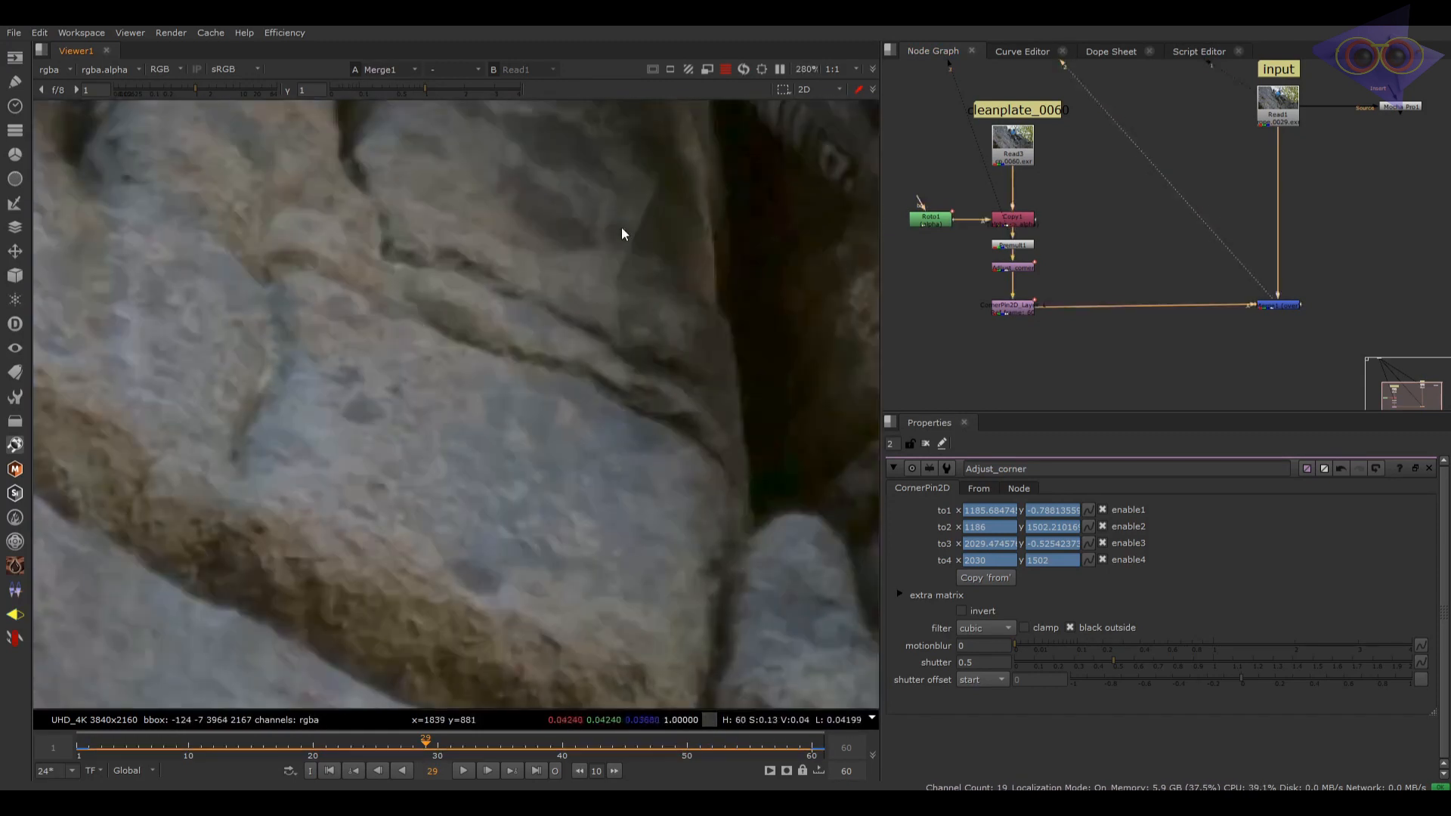
key("2")
Step: Examine the merged result at frames 60 and 1 against the input plate around the climber and rope
left_click(809, 756)
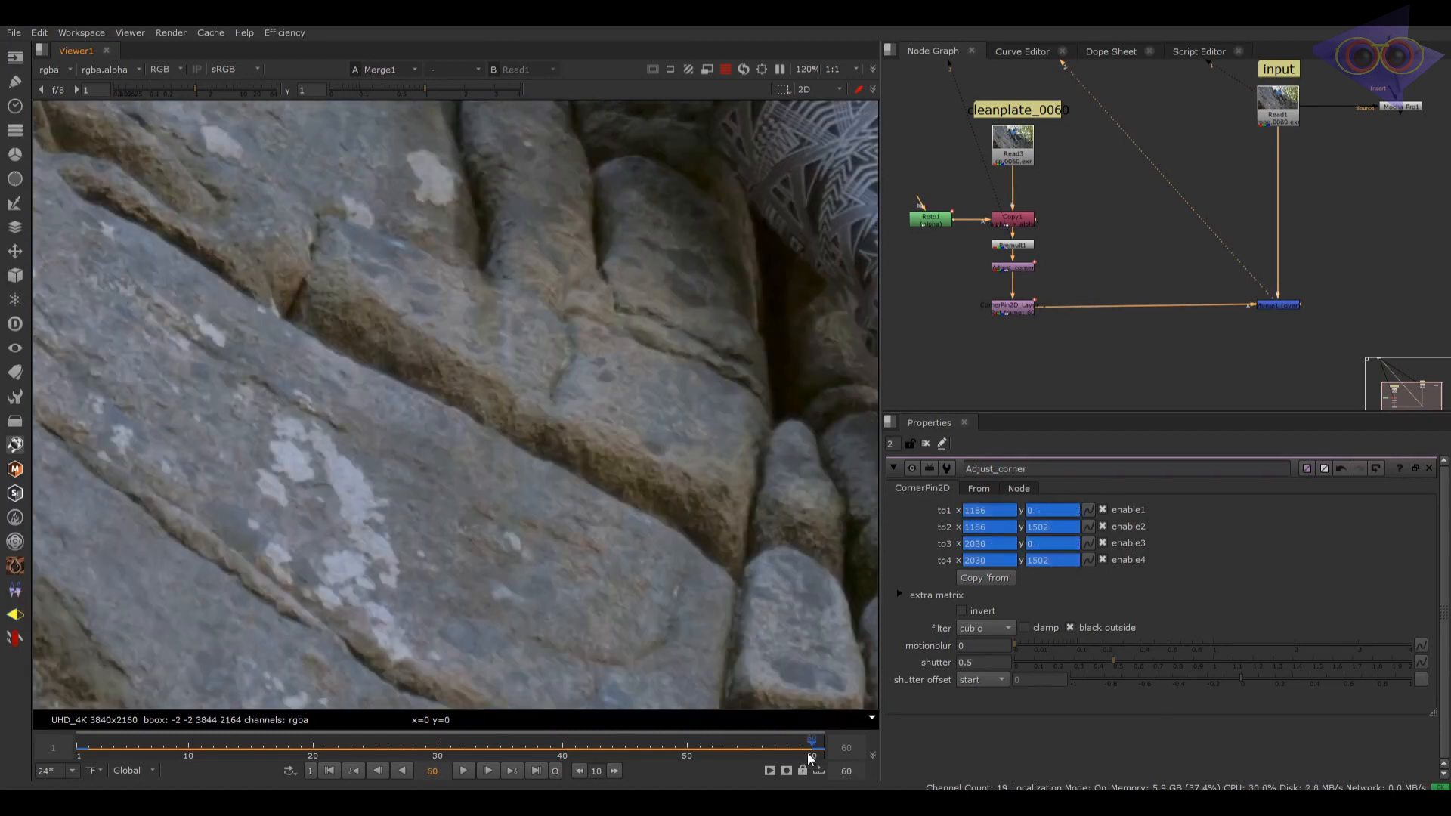
left_click_drag(359, 756, 79, 749)
key("1")
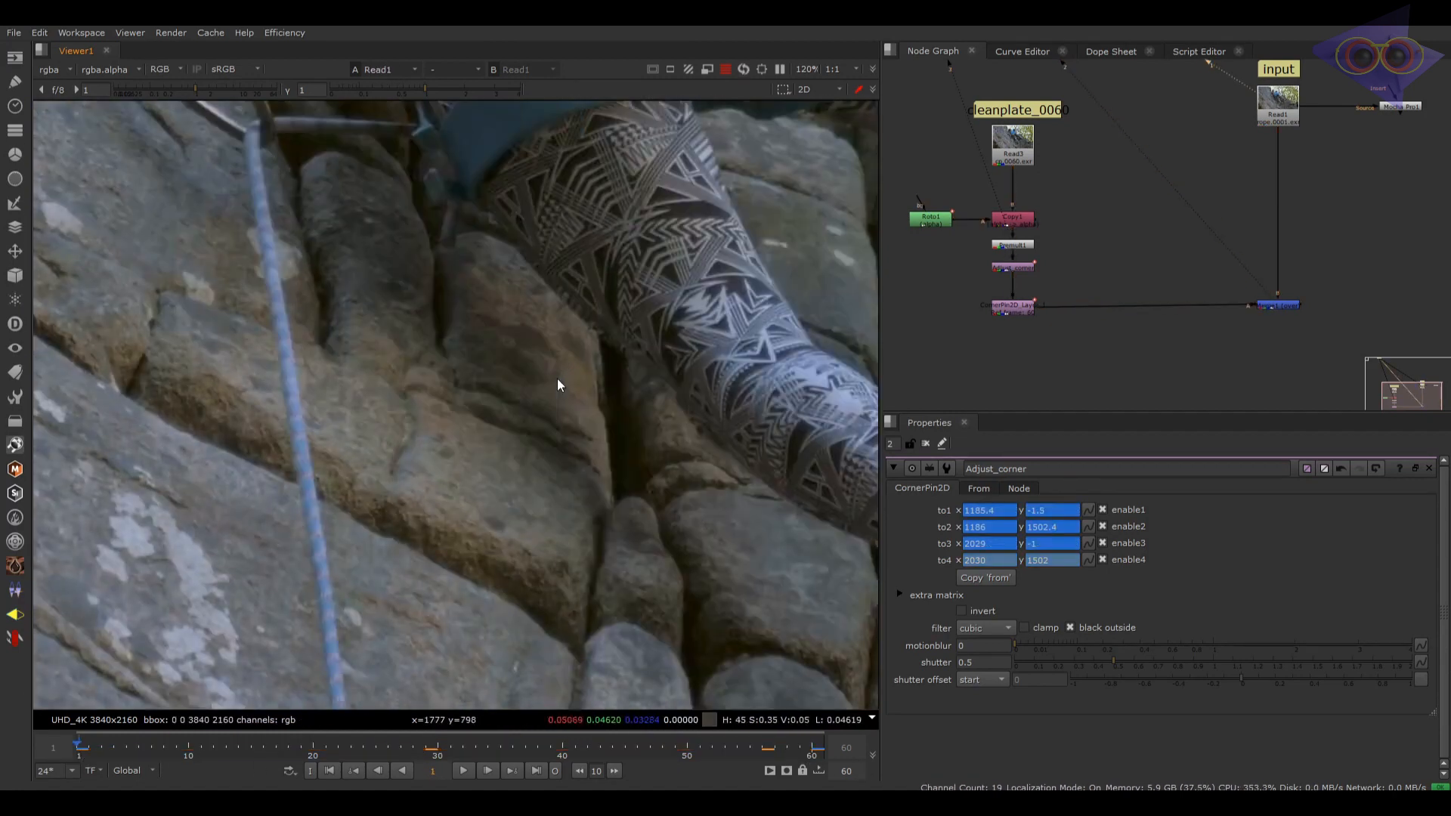
scroll(556, 379, "down", 1)
scroll(505, 337, "down", 3)
key("2")
scroll(557, 407, "down", 1)
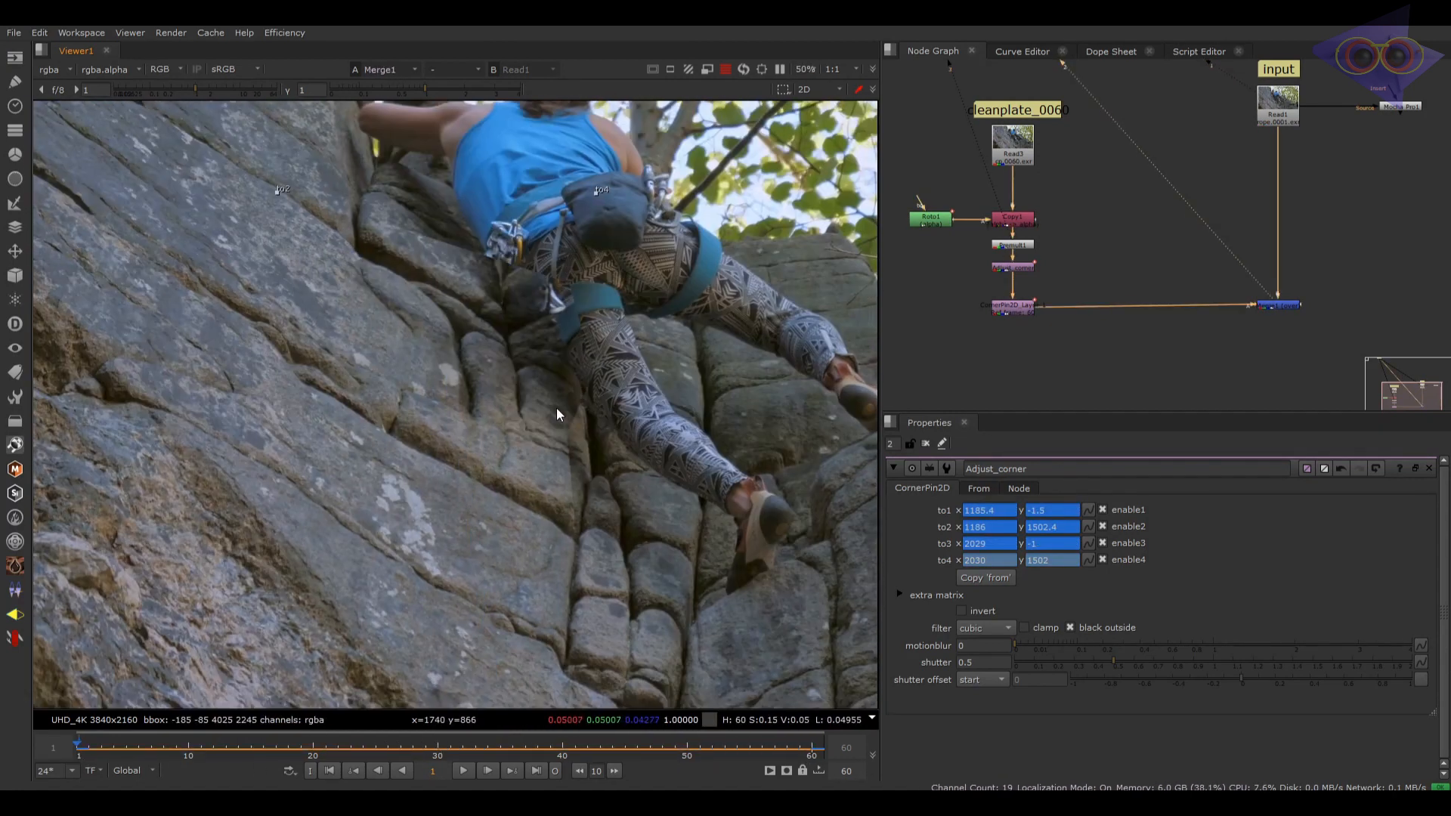
scroll(537, 380, "up", 3)
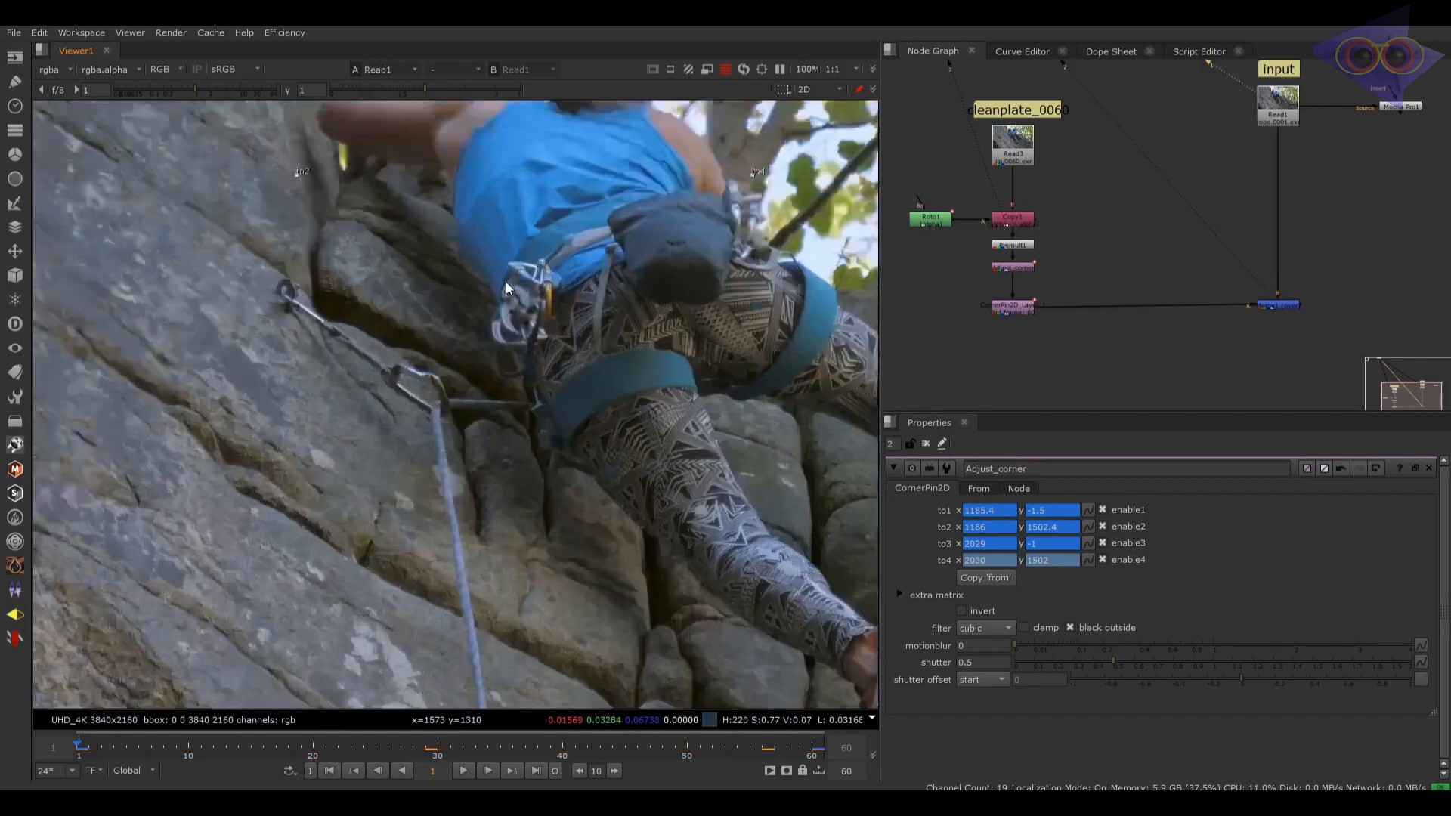
key("1")
scroll(471, 332, "down", 3)
scroll(532, 483, "up", 3)
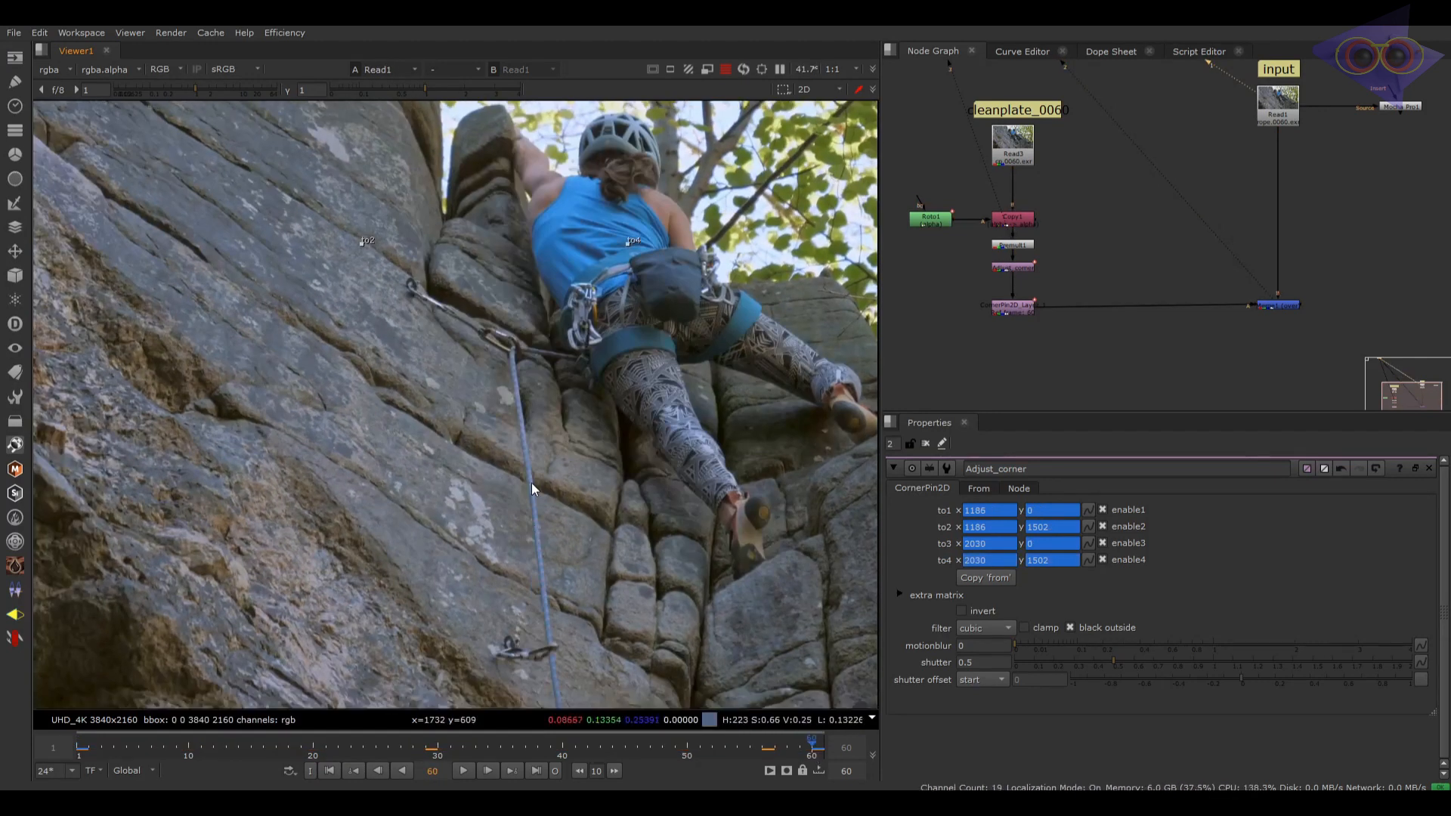
Step: Compare the input plate with the merged result at frames 27 to 34 along the image's lower edge
left_click(447, 754)
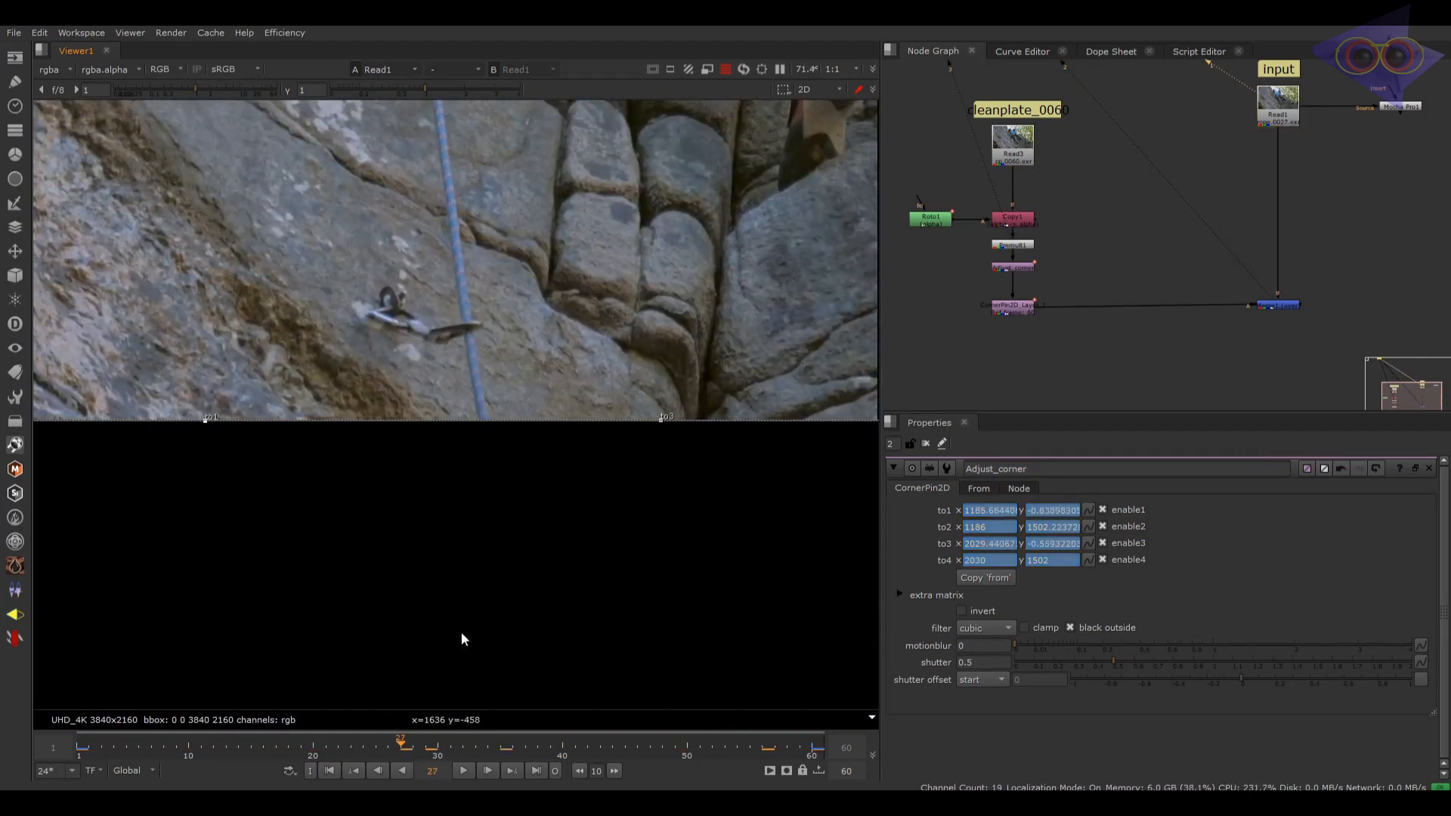
key("1")
scroll(514, 410, "up", 3)
left_click(408, 754)
left_click_drag(418, 749, 491, 747)
scroll(520, 377, "up", 4)
key("1")
key("2")
key("1")
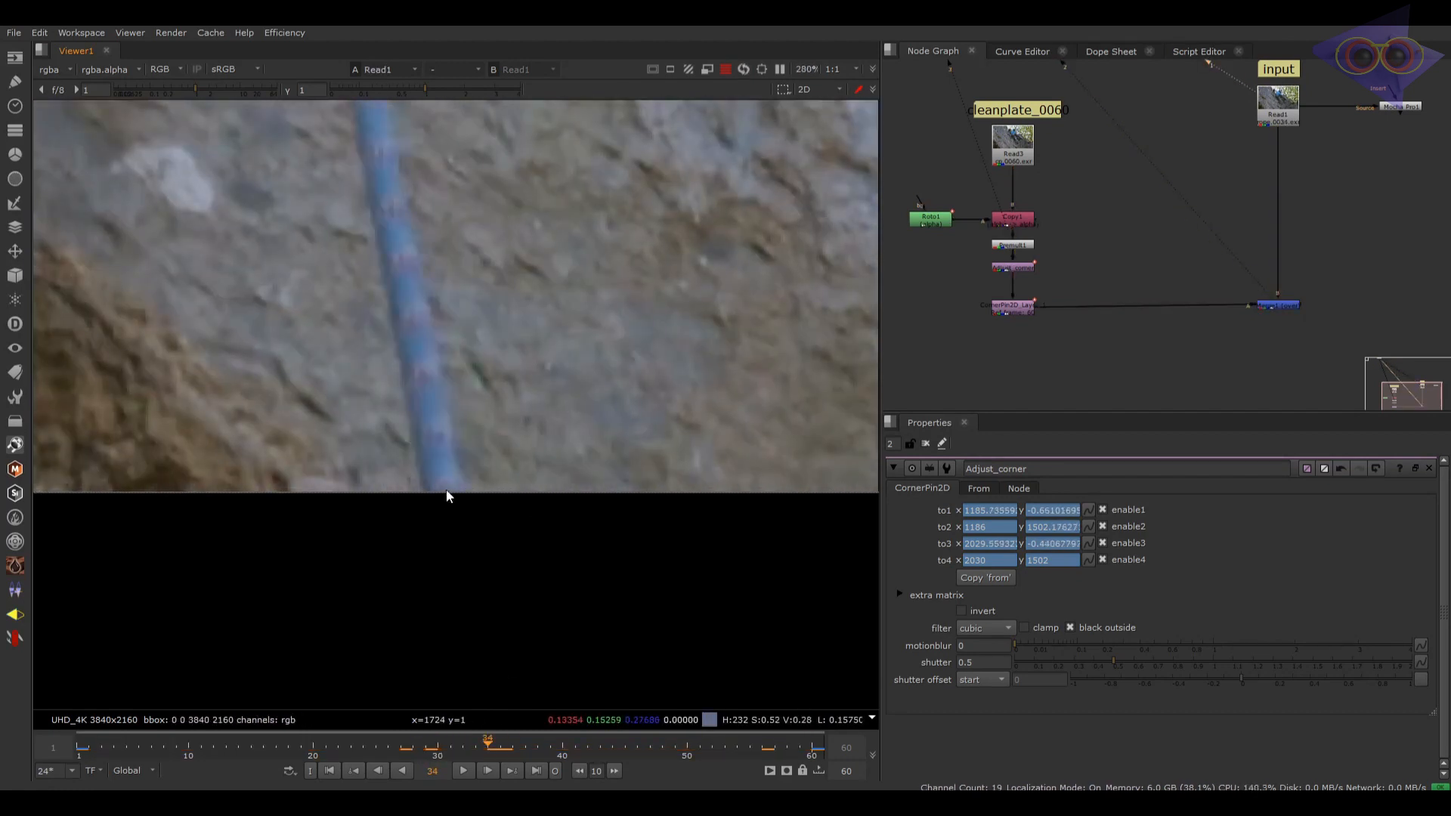
Step: Insert a Blur node between Roto1 and Copy1, open Roto1's properties, and space the two nodes apart
key("2")
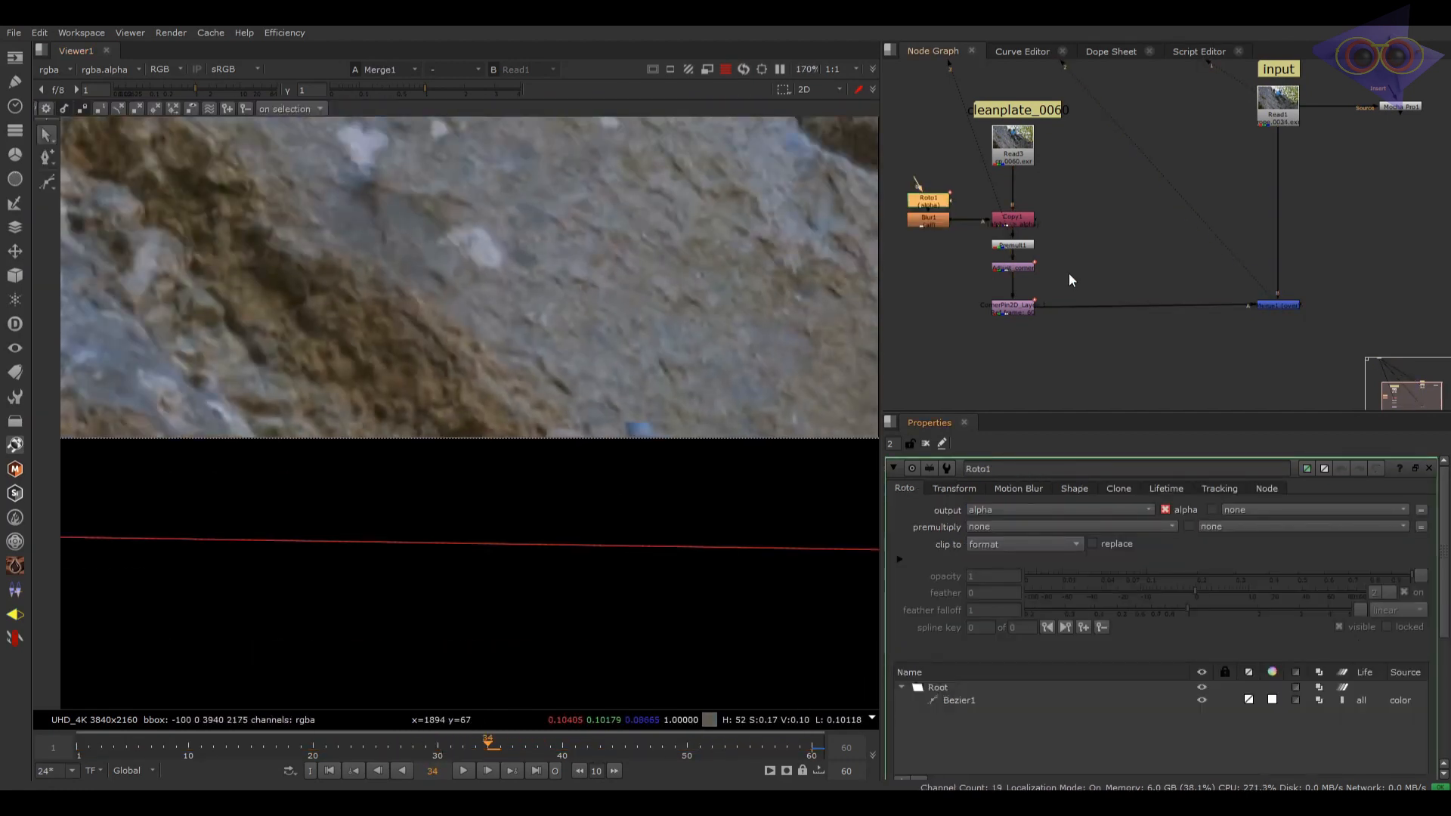
scroll(575, 393, "down", 2)
left_click_drag(949, 207, 949, 198)
scroll(631, 444, "up", 4)
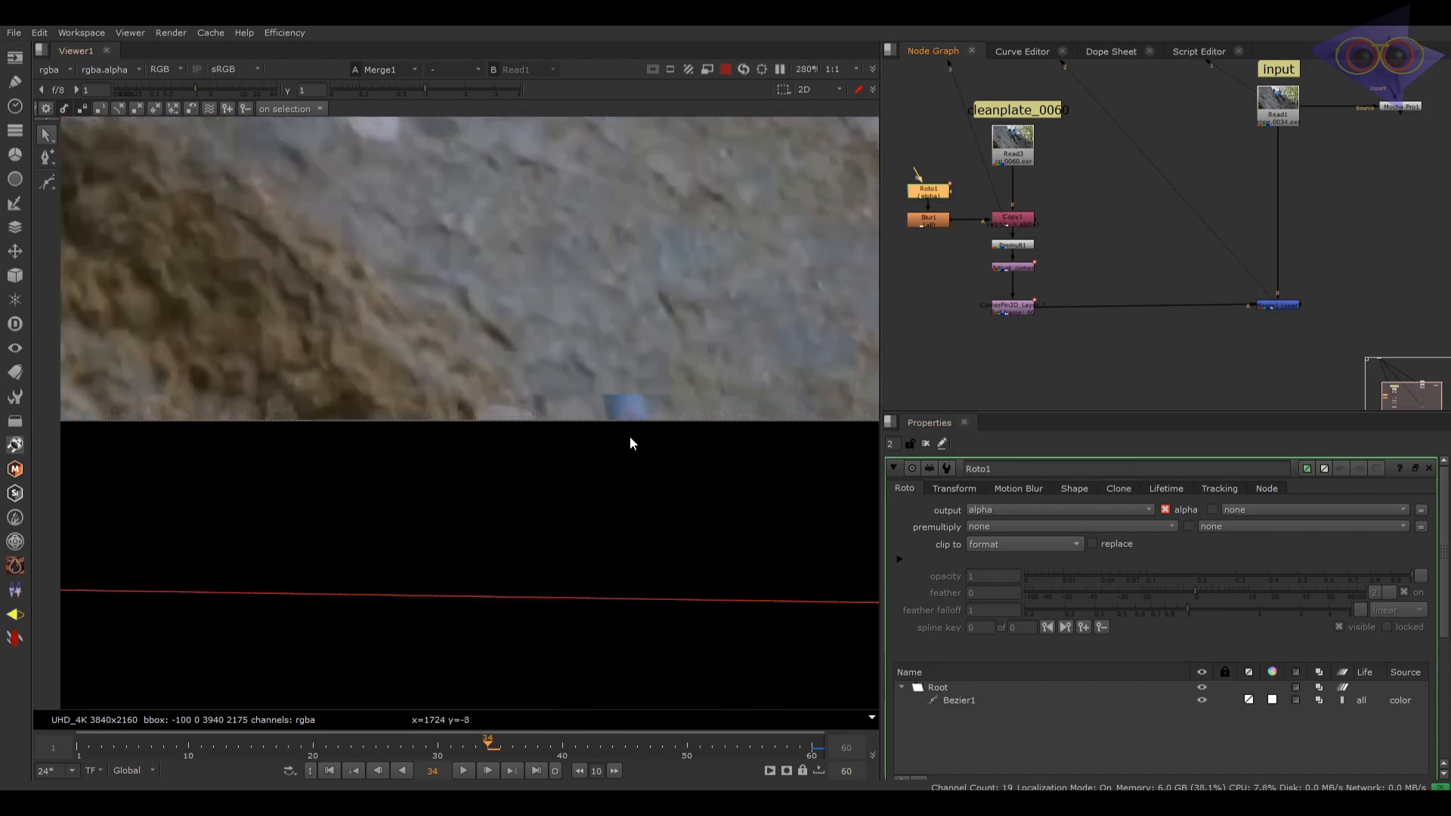
left_click(1048, 297)
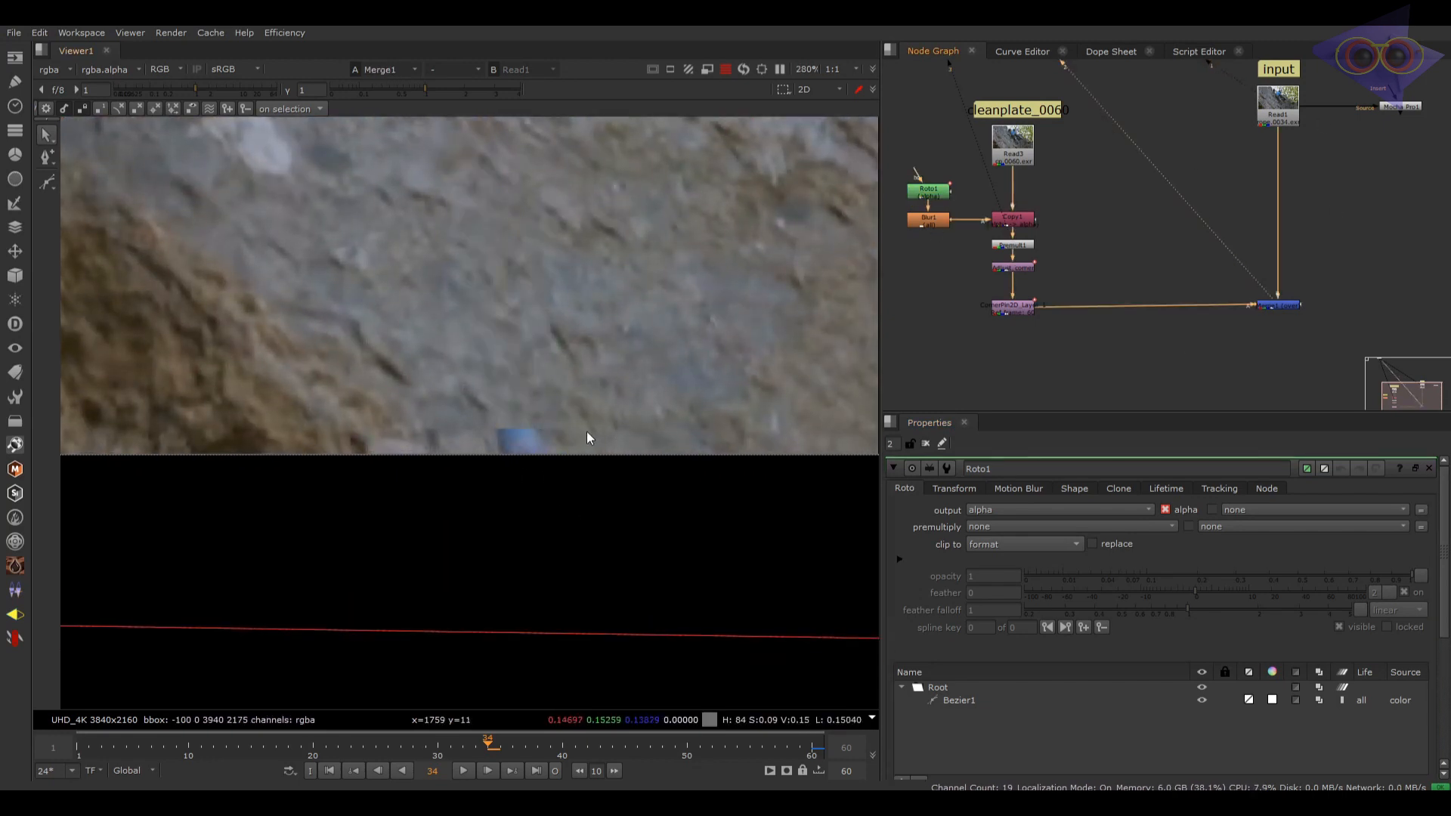
Step: Scrub the merged result around frame 38 and examine the rope remnant at the plate's lower edge
scroll(586, 432, "up", 4)
left_click_drag(524, 745, 401, 748)
key("l")
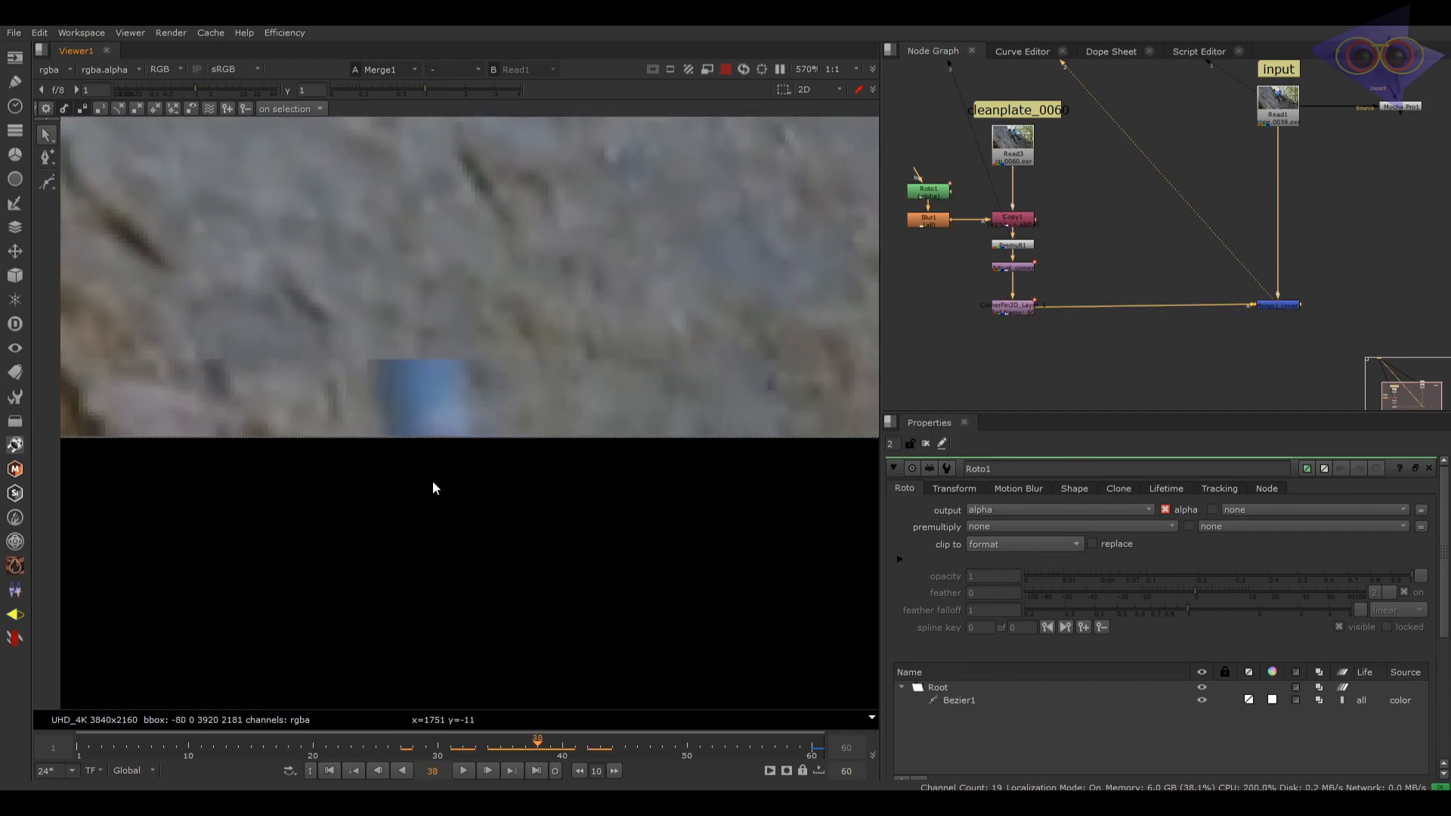
key("k")
scroll(508, 398, "down", 5)
scroll(1254, 347, "down", 3)
scroll(1182, 288, "up", 4)
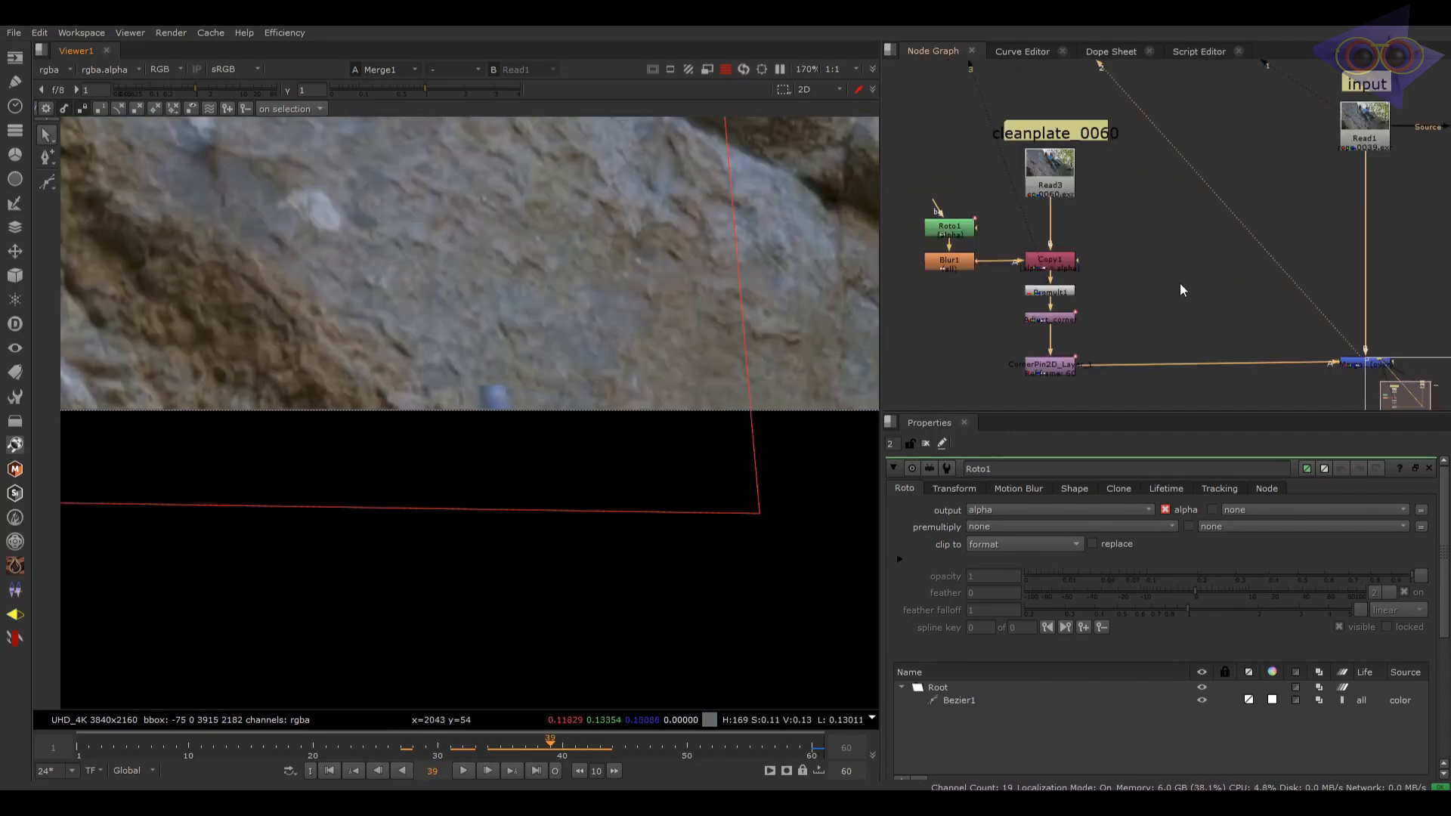
scroll(1182, 288, "down", 1)
middle_click_drag(1091, 396, 1072, 287)
Step: Go frame by frame through about frames 30 to 45 to examine where the rope remnant shows at the lower edge
scroll(530, 433, "up", 4)
key("Left")
key("Left")
key("Left")
key("Left")
key("Left")
key("Left")
key("Left")
key("Left")
key("Left")
key("Right")
key("Right")
key("Right")
key("Right")
key("Right")
key("Right")
key("Right")
key("Right")
key("Right")
key("Right")
key("Right")
key("Right")
key("Right")
key("Right")
key("Right")
key("Right")
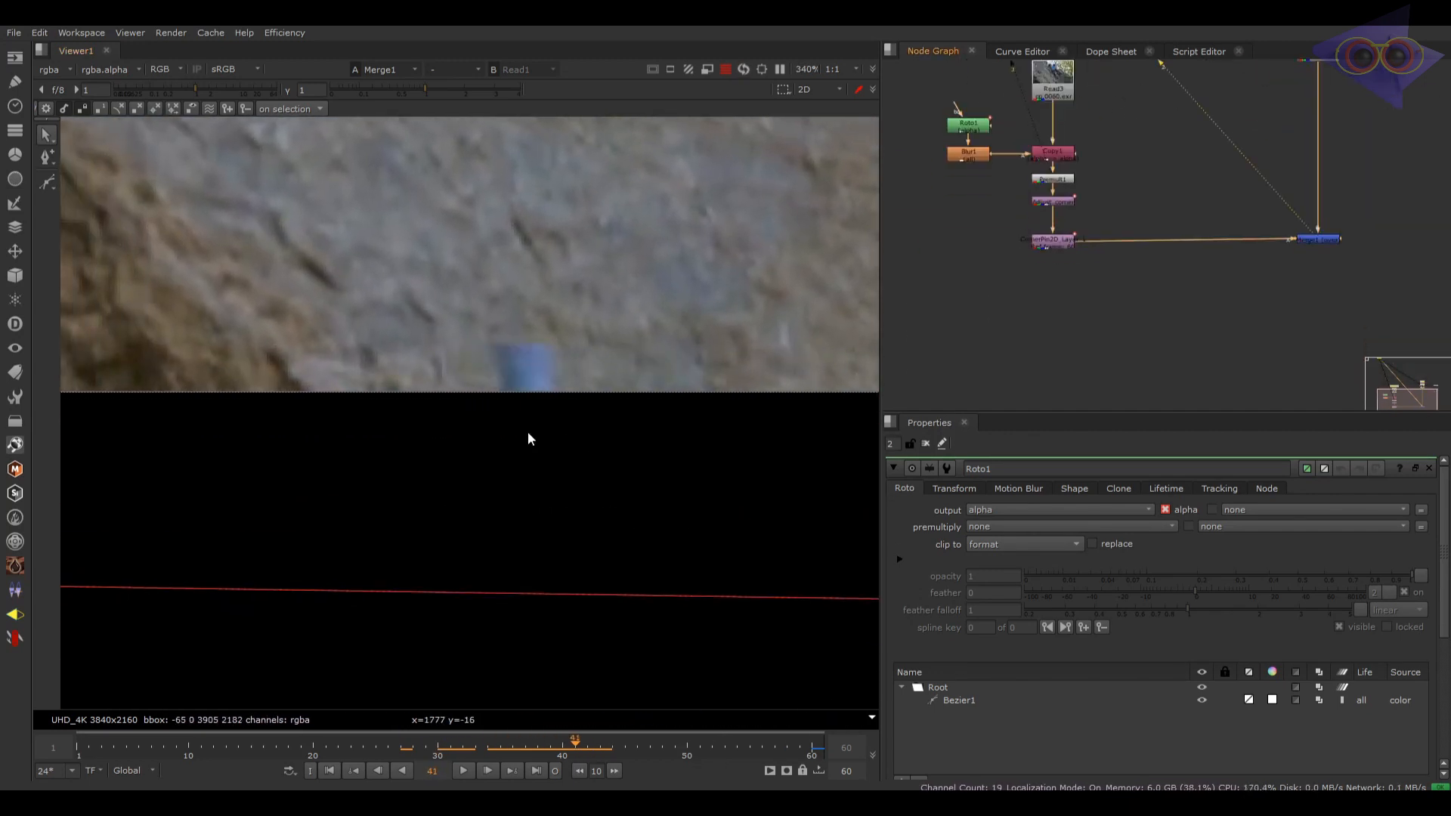
key("Left")
key("Left")
key("Left")
key("Left")
key("Left")
key("Left")
key("Left")
key("Left")
key("Right")
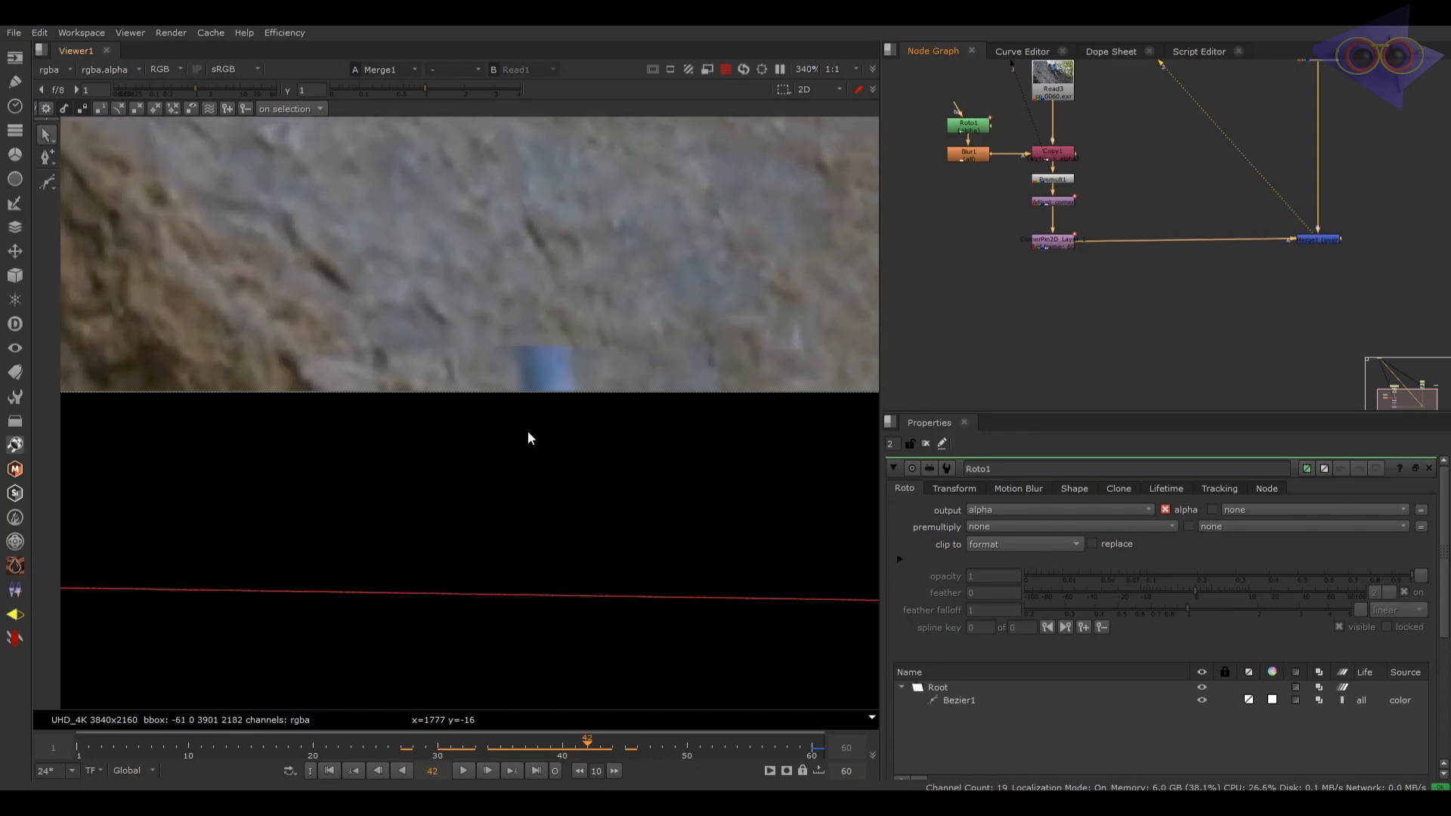
scroll(552, 400, "up", 2)
scroll(527, 441, "down", 2)
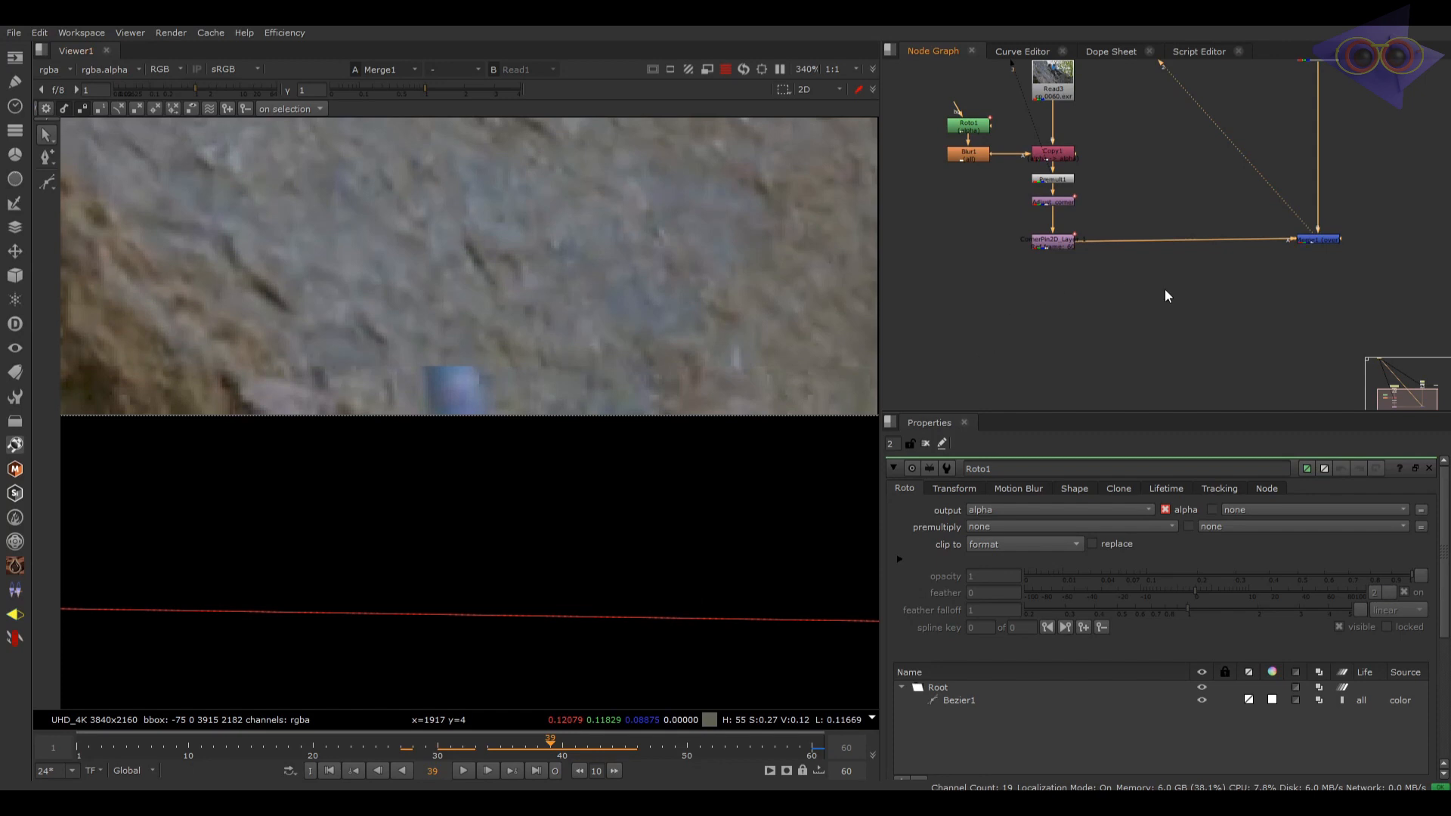
Step: Branch a new pipe with a dot off the input plate and route it down beside the clean plate branch
scroll(1134, 294, "down", 3)
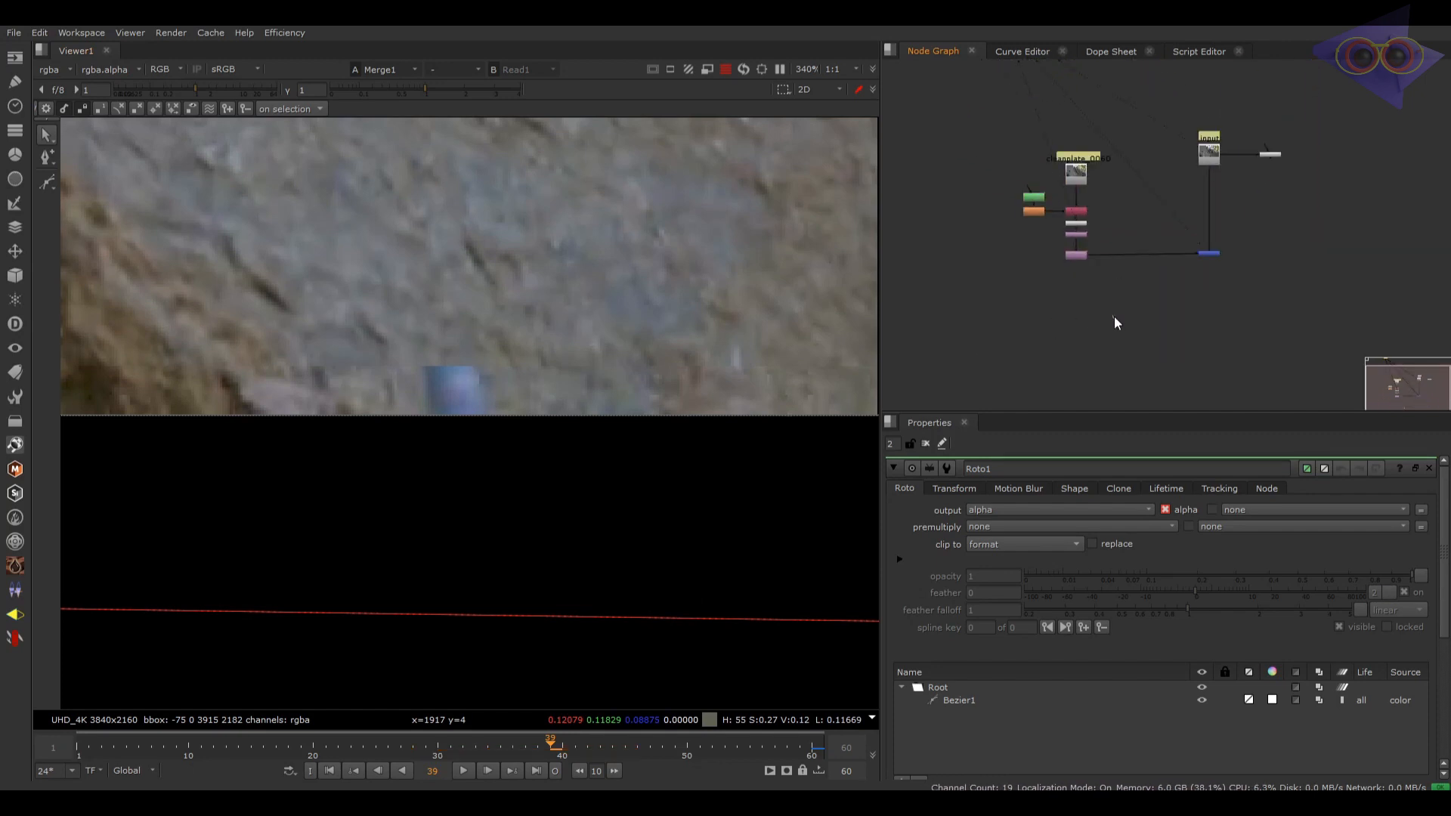
left_click_drag(1162, 243, 1118, 154, "ctrl")
key("Tab")
type("silho")
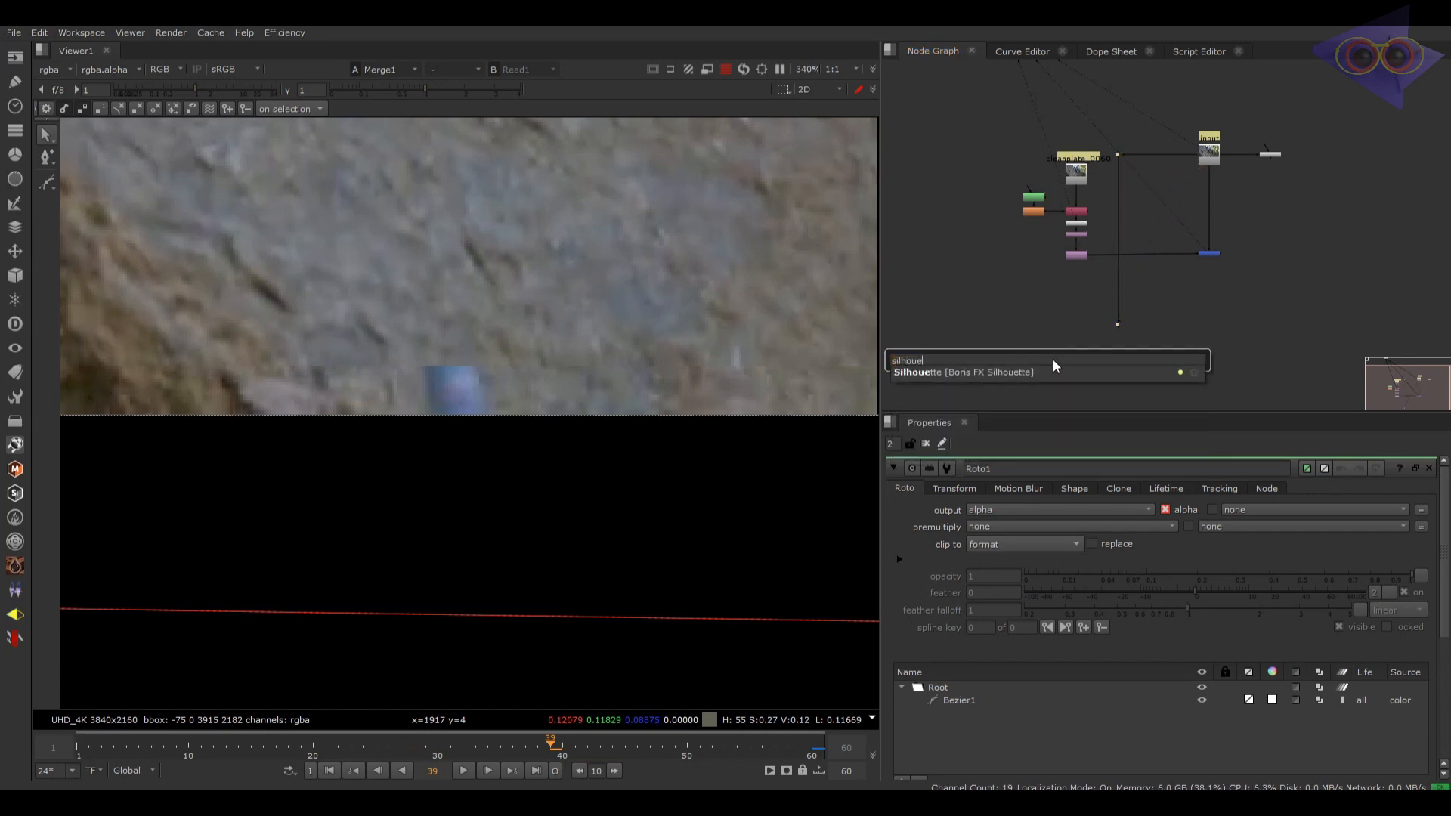
key("Escape")
Step: Add a RotoPaint node fed by the input pipe through both bg and bg1, and activate its Clone tool with relative time offset
scroll(1096, 345, "up", 4)
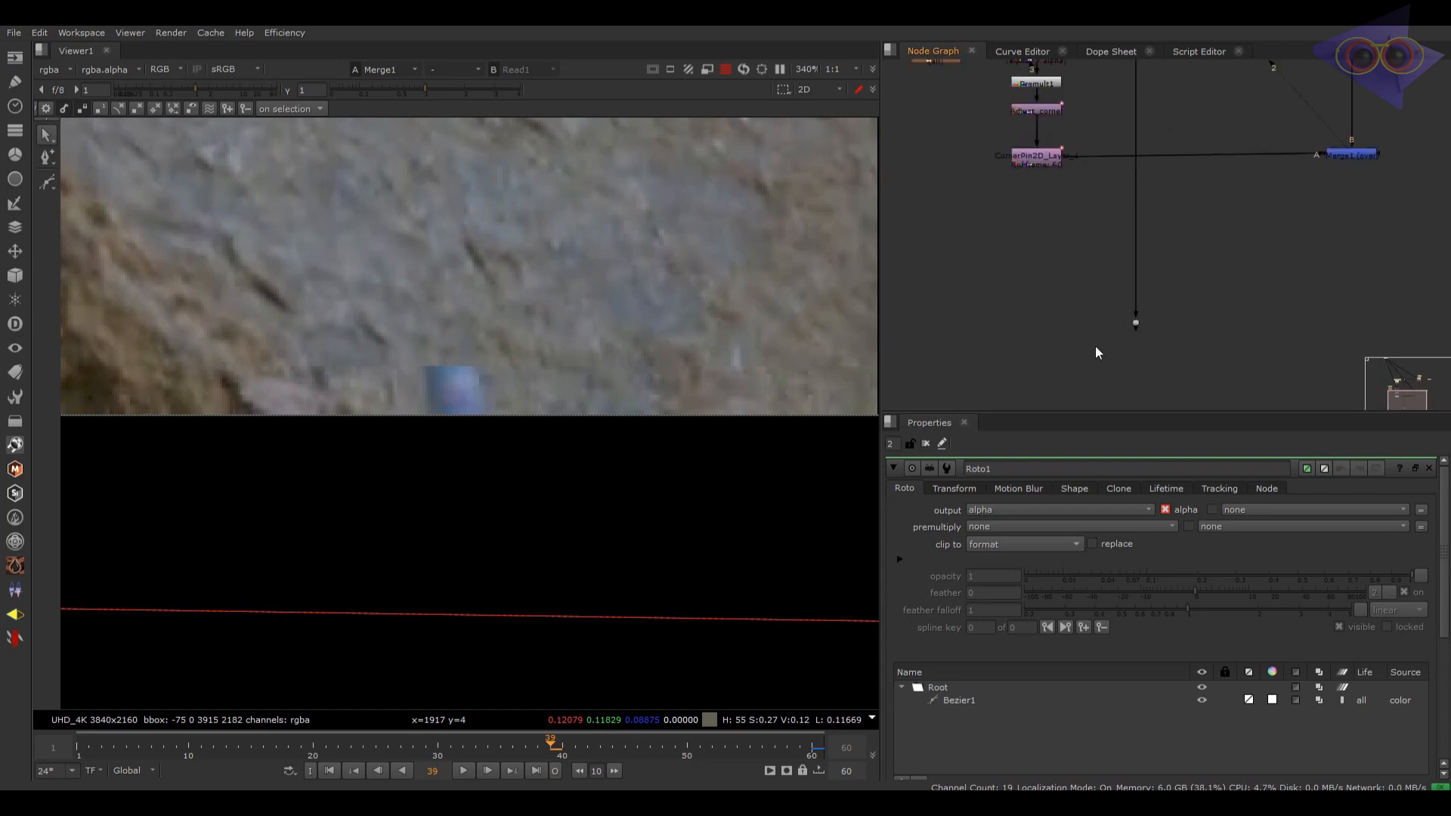
key("p")
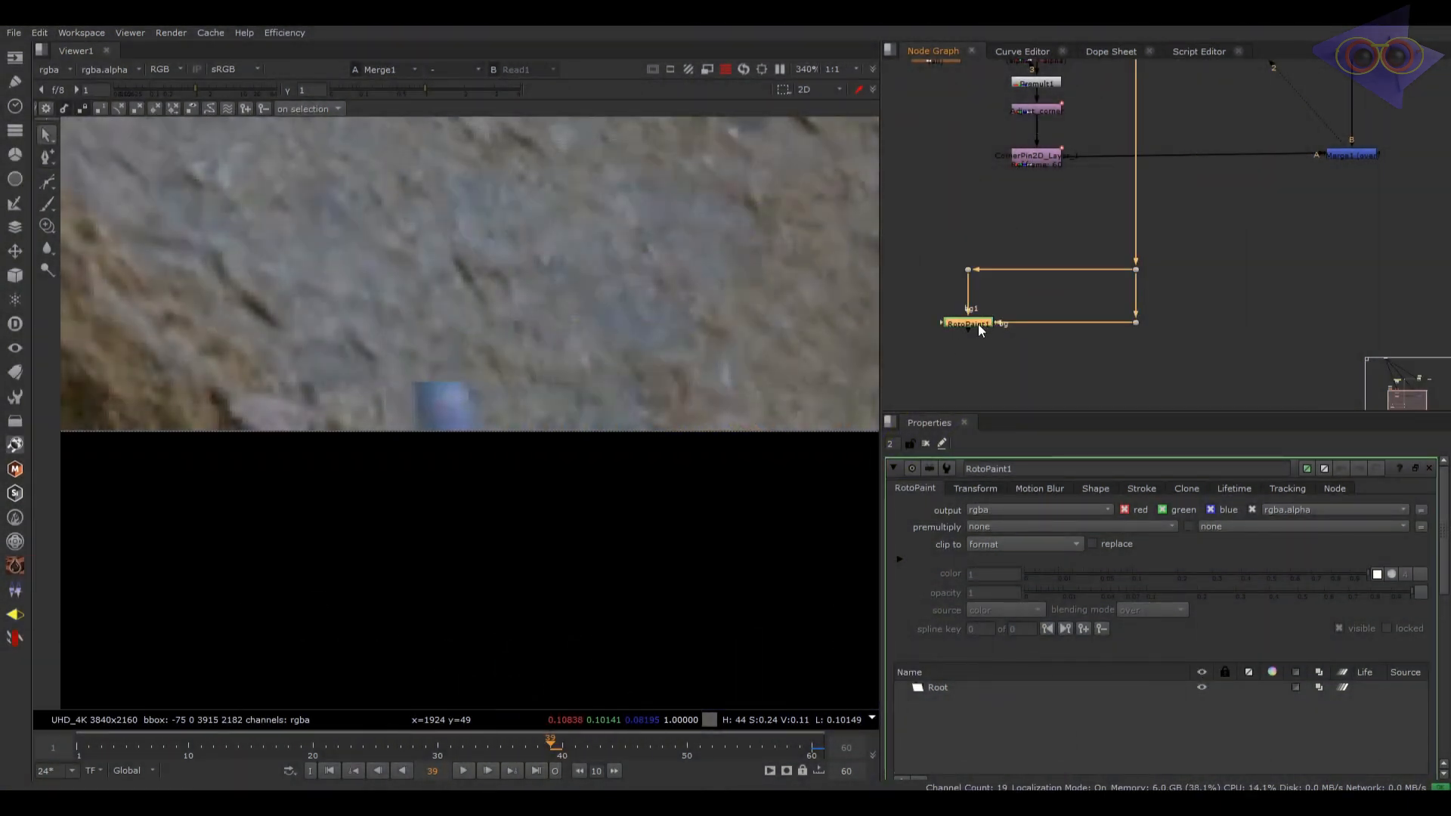
left_click(47, 226)
left_click(614, 111)
left_click(615, 142)
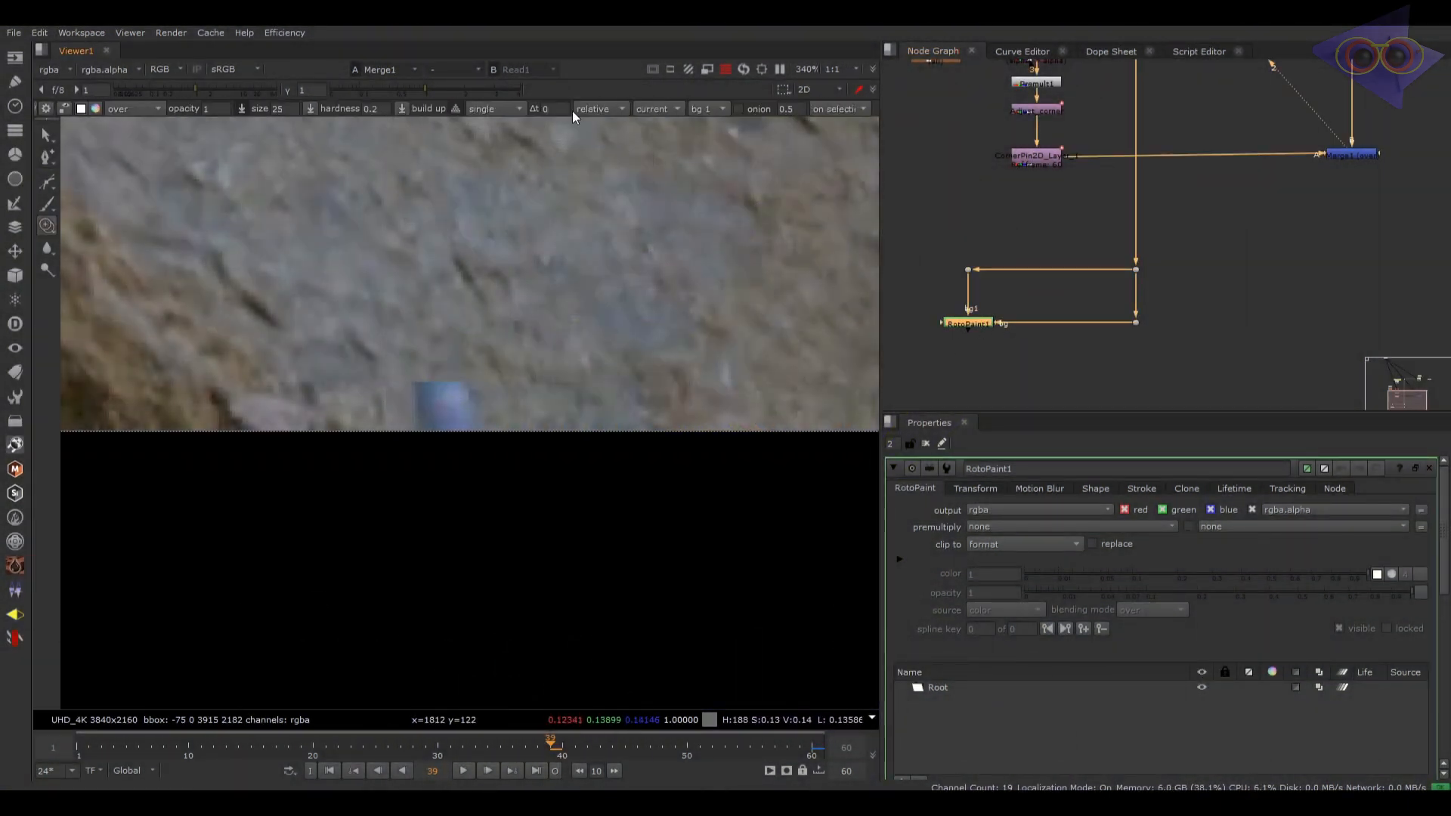
Step: Step back from frame 39 to around frame 33 to examine the rope remnant at the lower edge
key("Left")
key("Left")
key("Left")
key("Left")
key("Left")
key("Left")
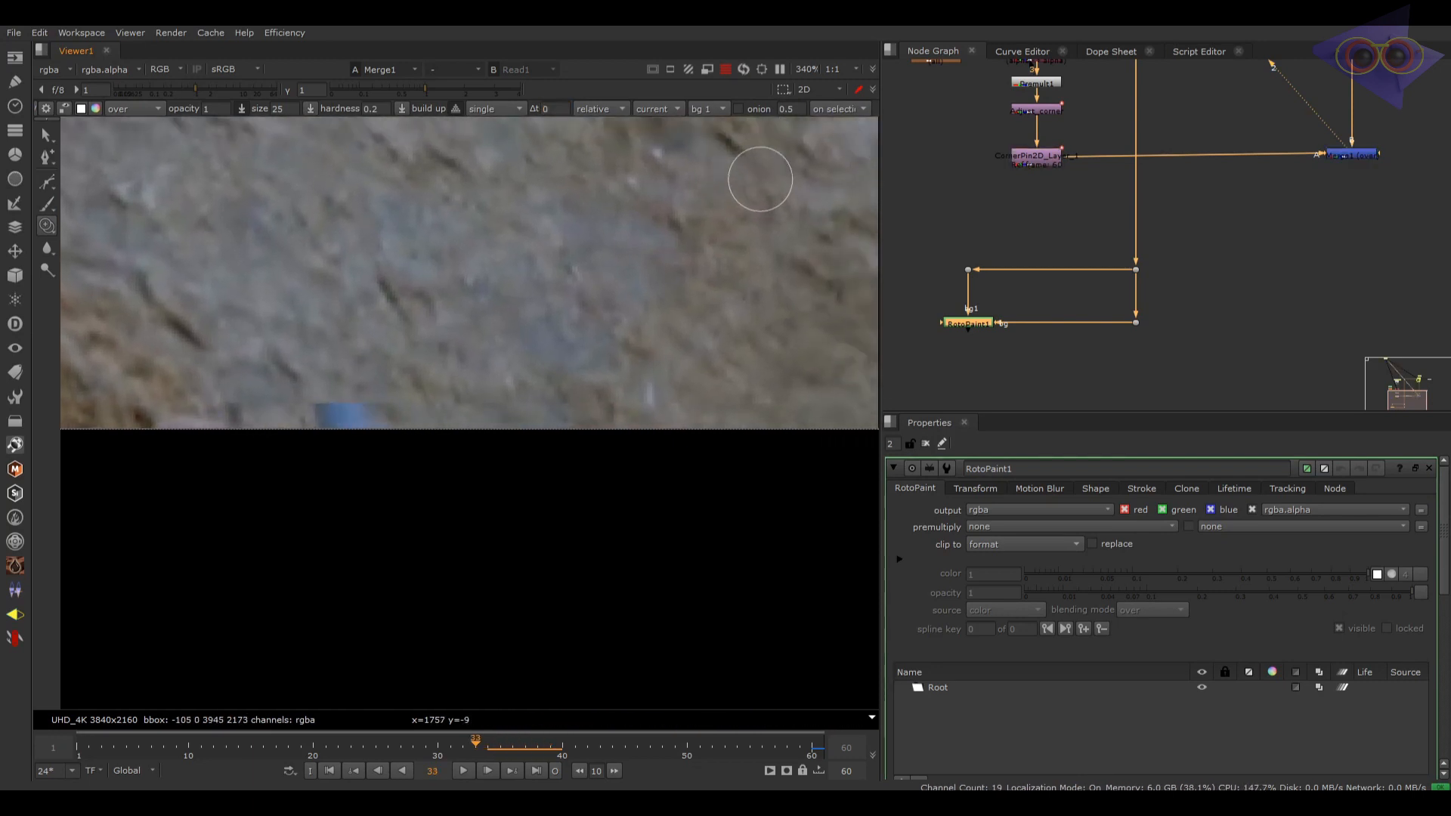
key("Right")
Step: Add a FrameHold node set to frame 39 after RotoPaint1 and align it directly below
left_click(553, 754)
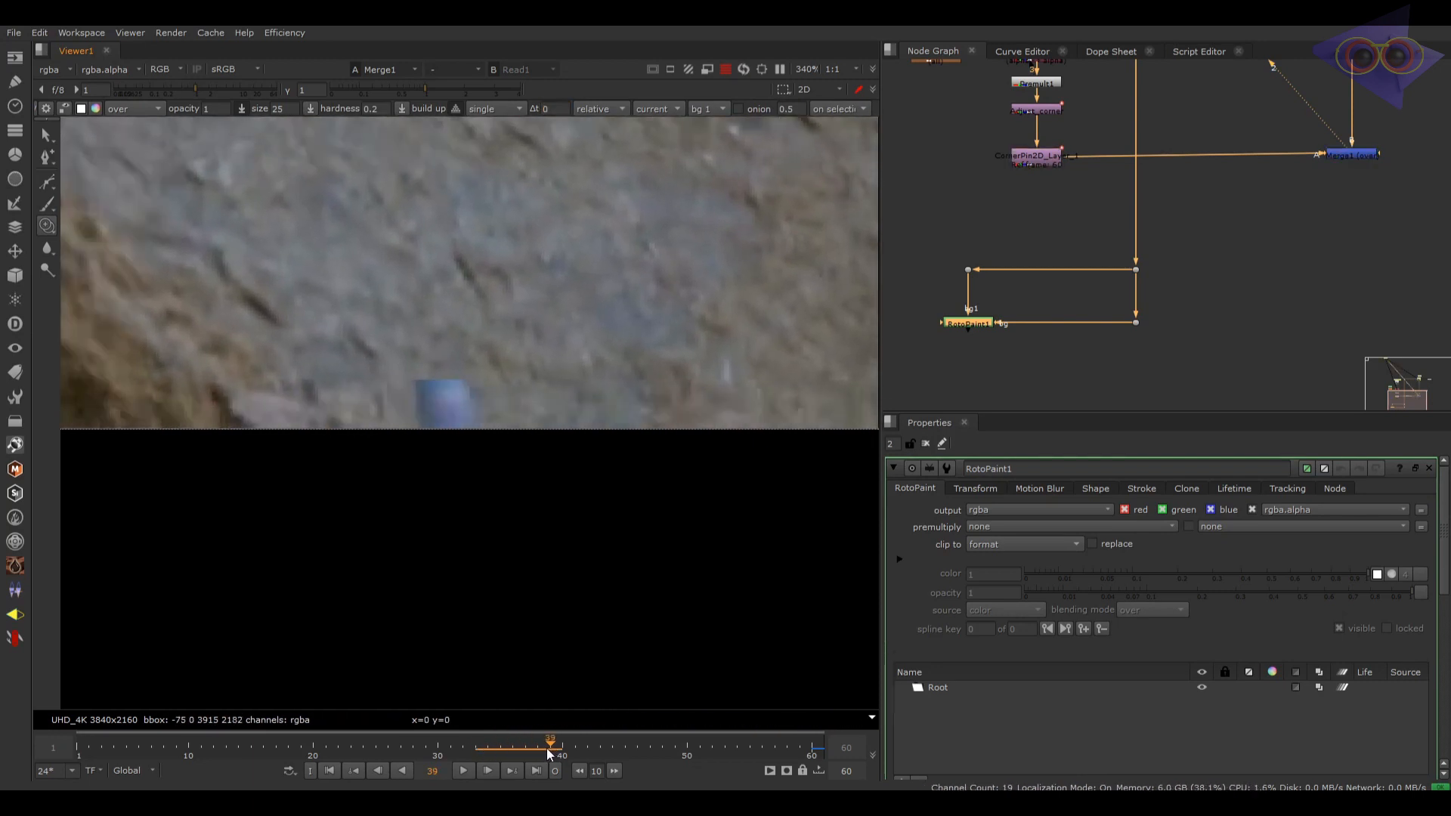
left_click(1050, 342)
key("Tab")
type("fra")
key("Down")
key("Return")
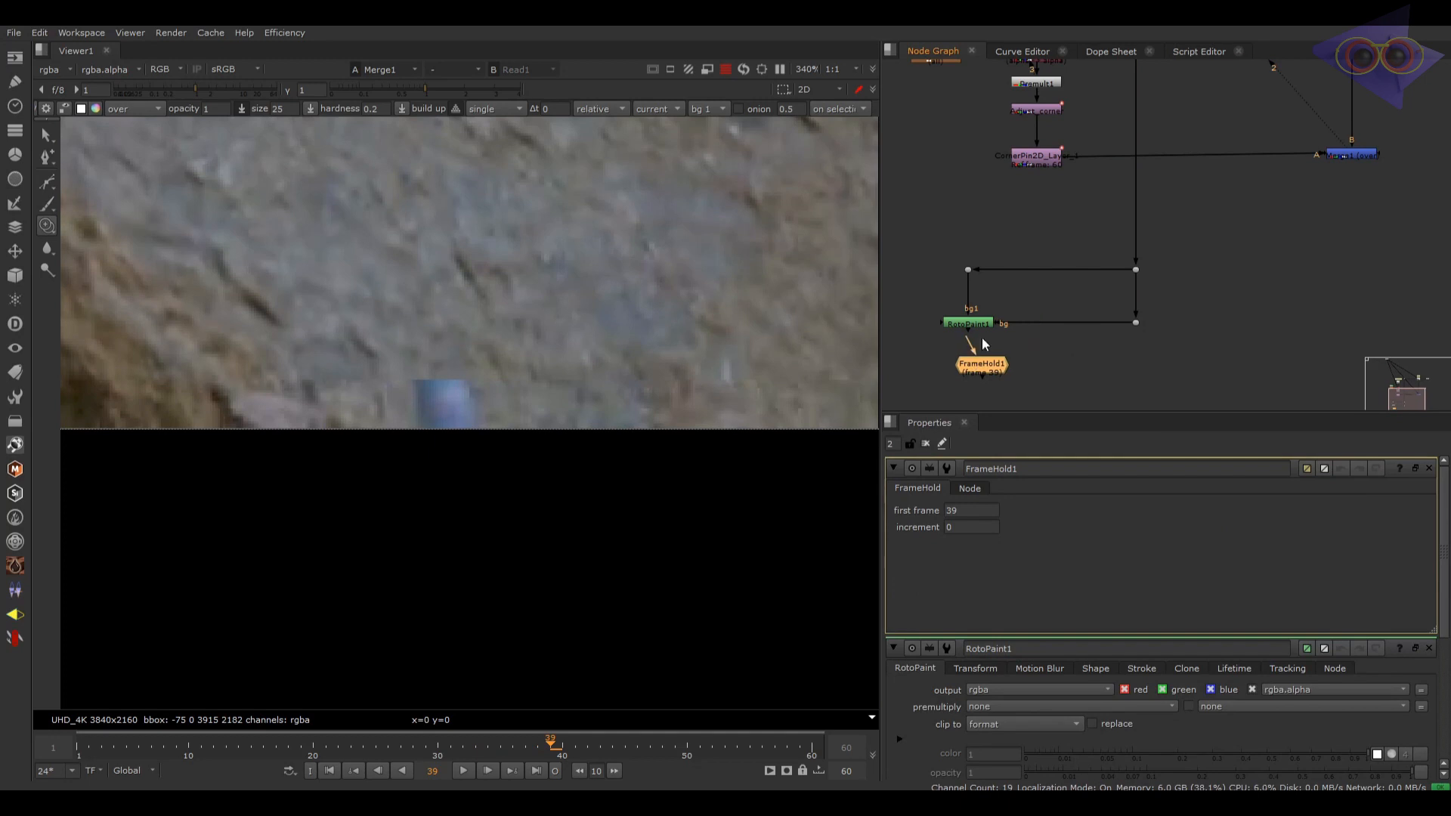
left_click_drag(982, 345, 972, 333)
Step: Reopen RotoPaint1 and set the clone source to a time offset of -5 with the onion overlay at 1
double_click(982, 329)
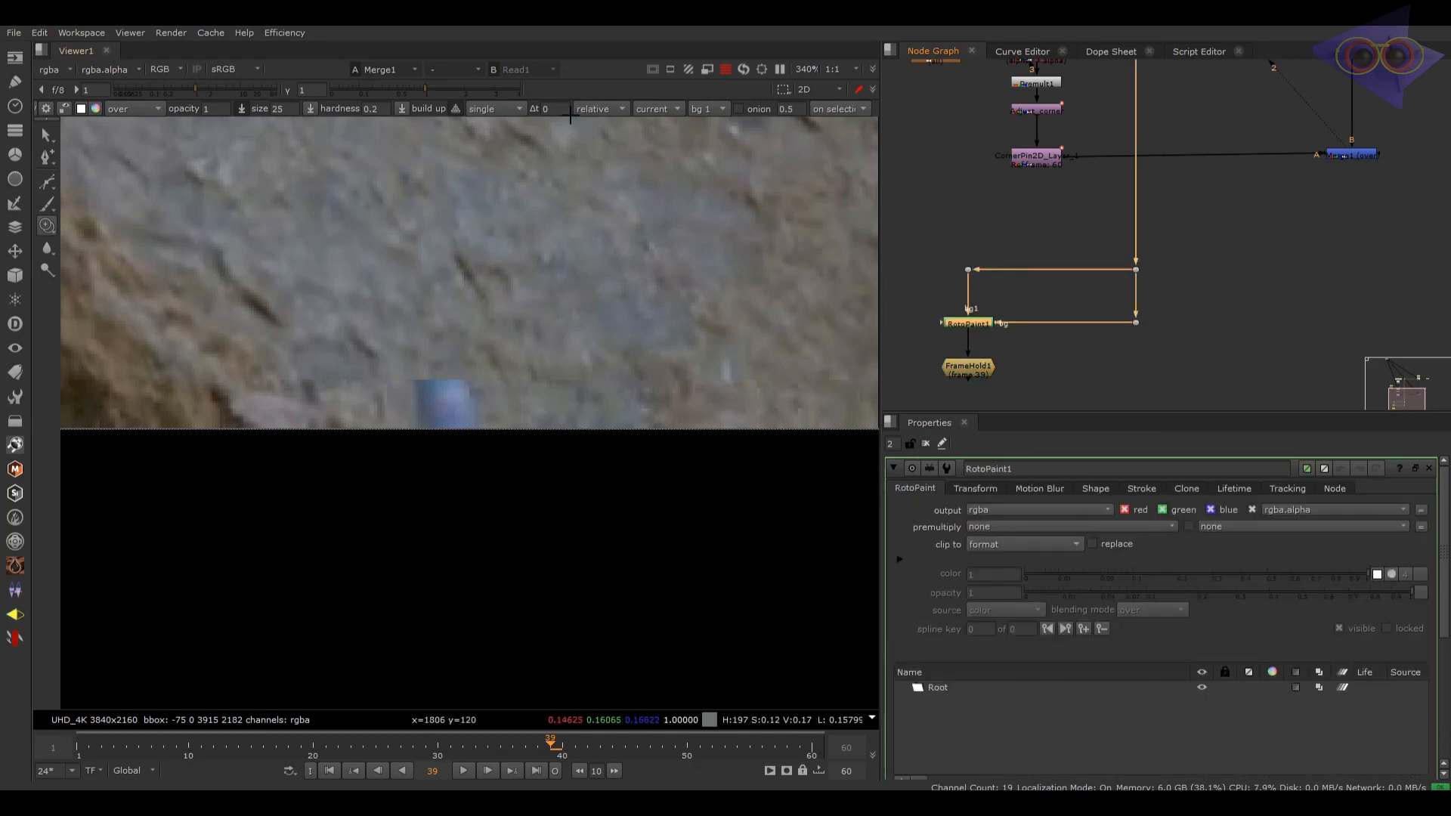
mouse_move(630, 333)
middle_mouse_down()
mouse_move(582, 368)
mouse_move(577, 393)
middle_mouse_up()
type("t1")
key("Return")
scroll(576, 392, "down", 4)
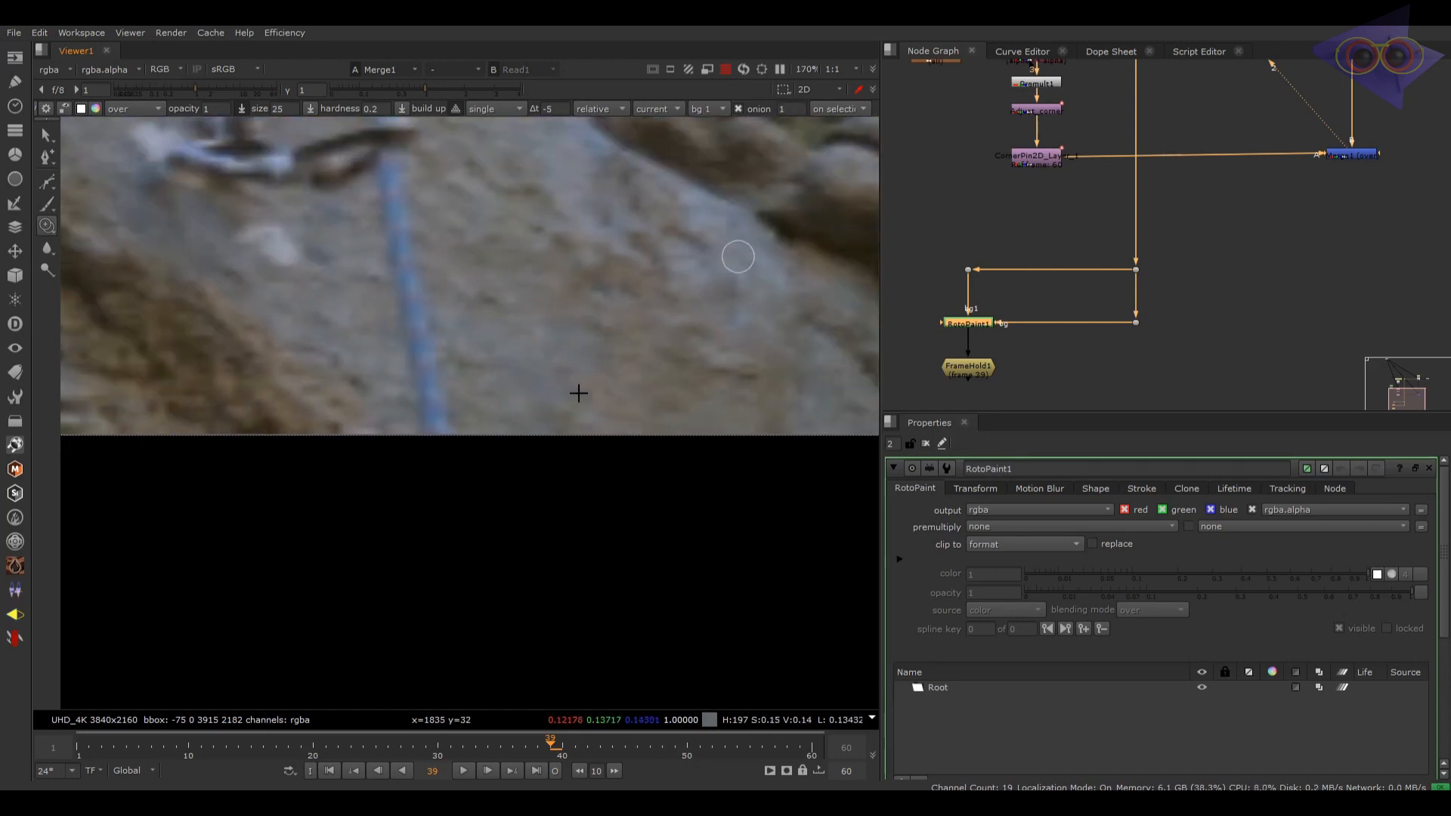
Step: Nudge the onion-skinned clone source sideways and up to line its rock texture up with frame 39
key("KP_6")
key("KP_6")
key("KP_6")
key("KP_6")
key("KP_6")
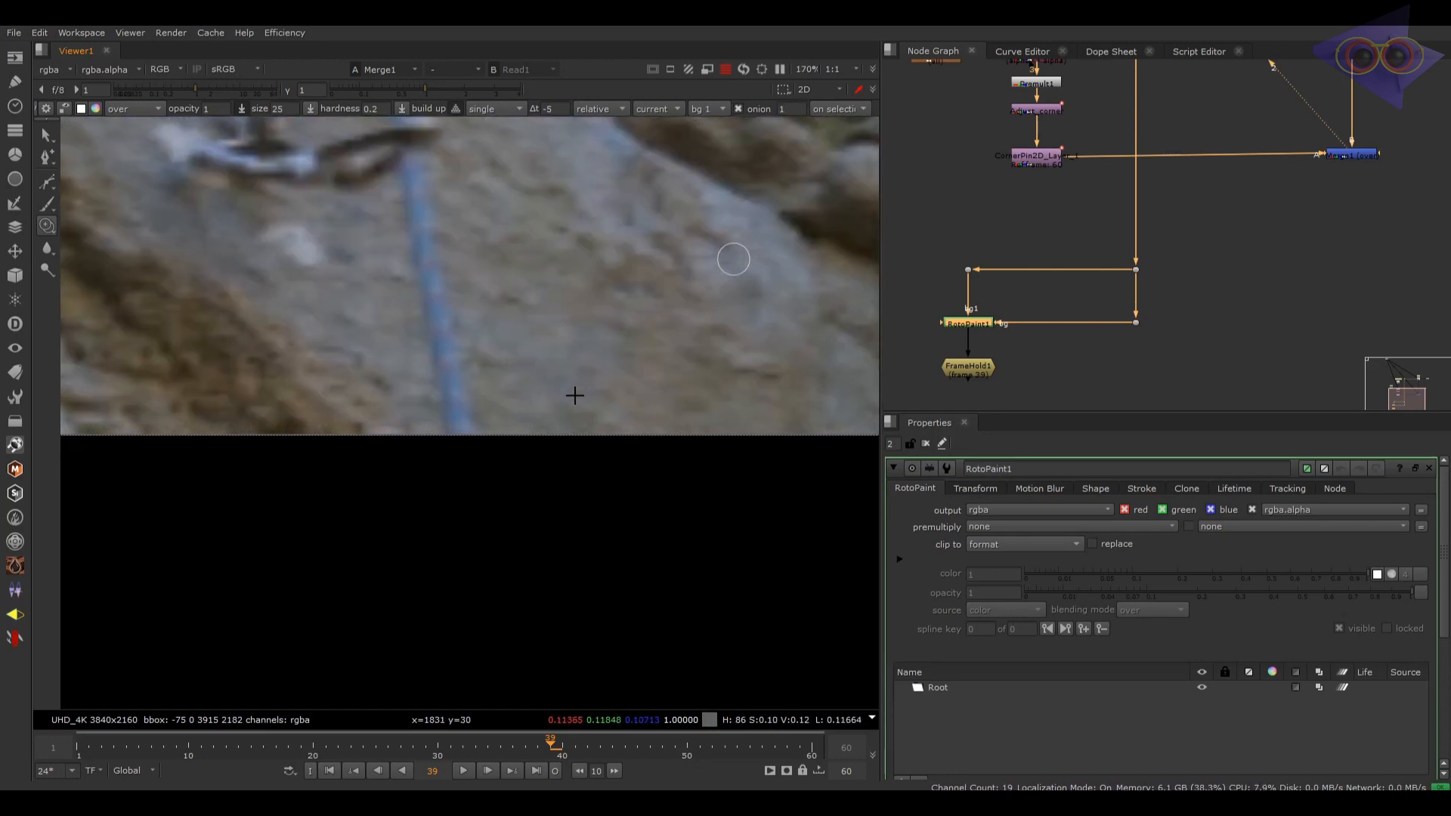
key("KP_8")
key("KP_6")
key("KP_6")
key("KP_8")
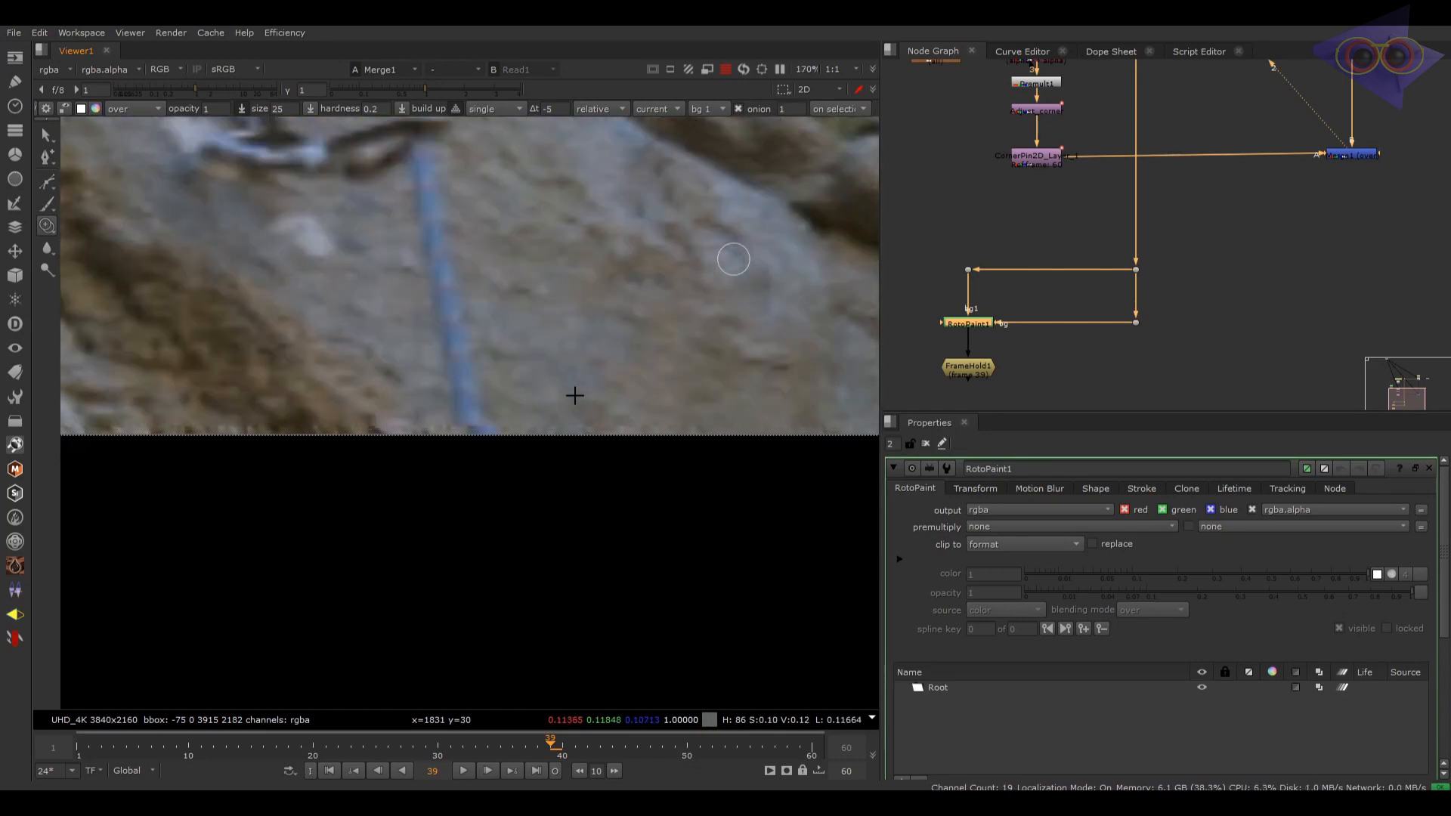
key("KP_4")
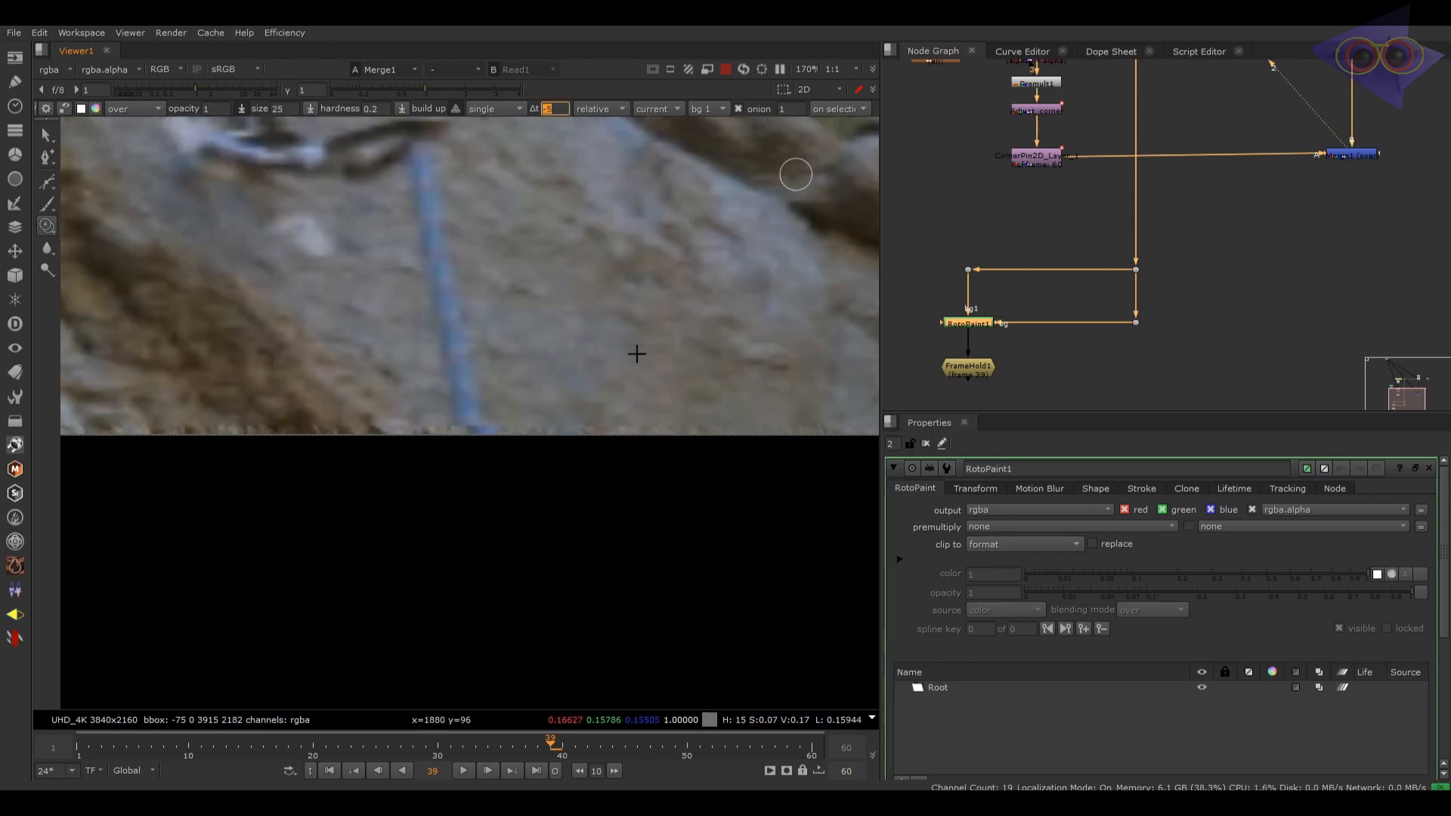
Step: Try to clone rock from the offset source over the rope remnant at the lower edge, and undo the strokes
key("q")
scroll(476, 421, "up", 3)
middle_click_drag(541, 392, 523, 374)
key("q")
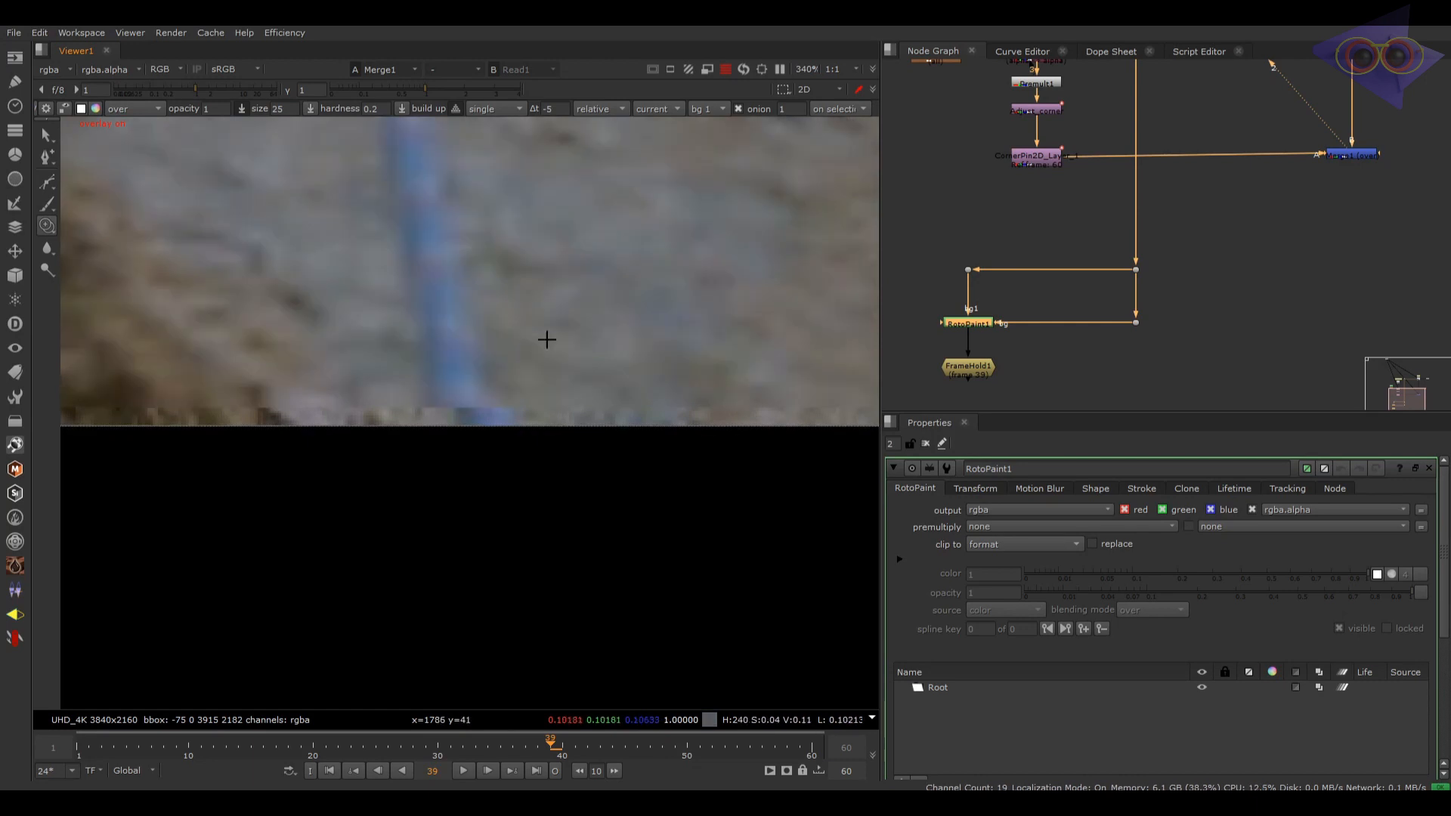
key("t")
left_click_drag(495, 393, 439, 469)
key("ctrl+z")
left_click_drag(502, 427, 491, 389)
key("ctrl+z")
Step: View RotoPaint1's output, try to paint over the rope where it meets the lower edge, and undo the strokes
left_click(1017, 347)
left_click(973, 324)
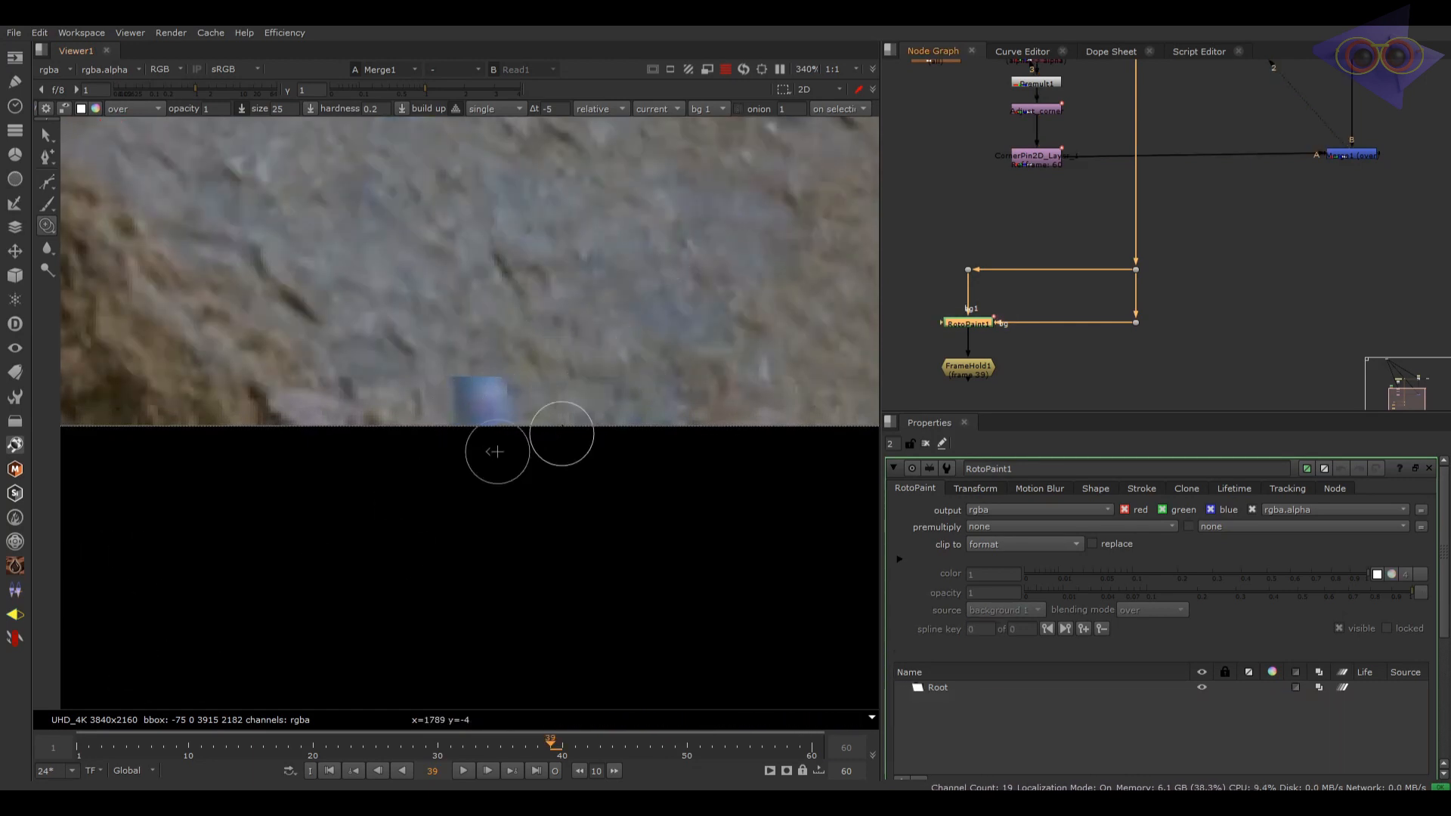
key("c")
key("1")
left_click(1002, 343)
scroll(1095, 390, "down", 3)
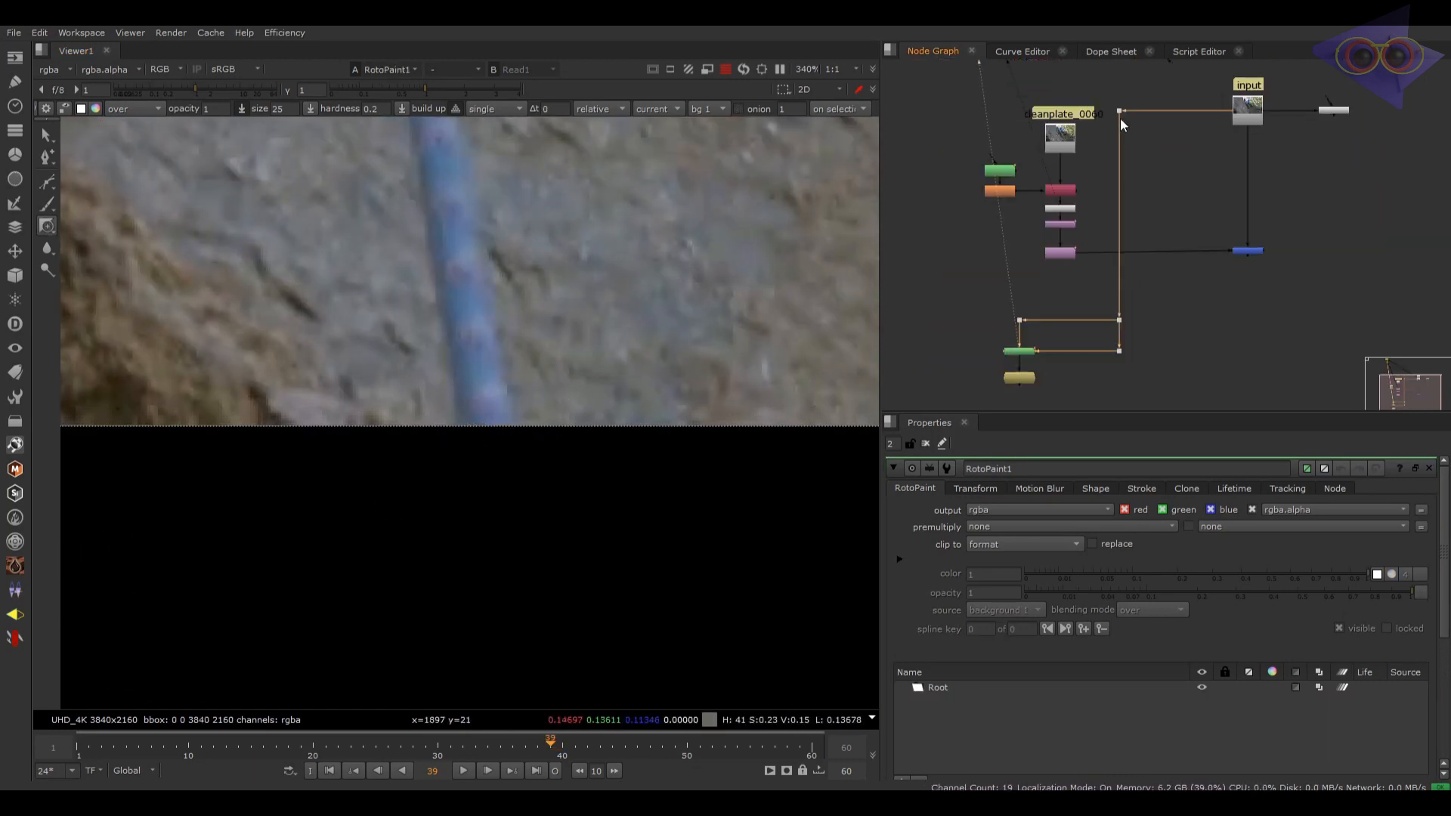
mouse_move(506, 381)
left_mouse_down()
mouse_move(473, 400)
mouse_move(510, 389)
left_mouse_up()
key("ctrl+z")
key("ctrl+z")
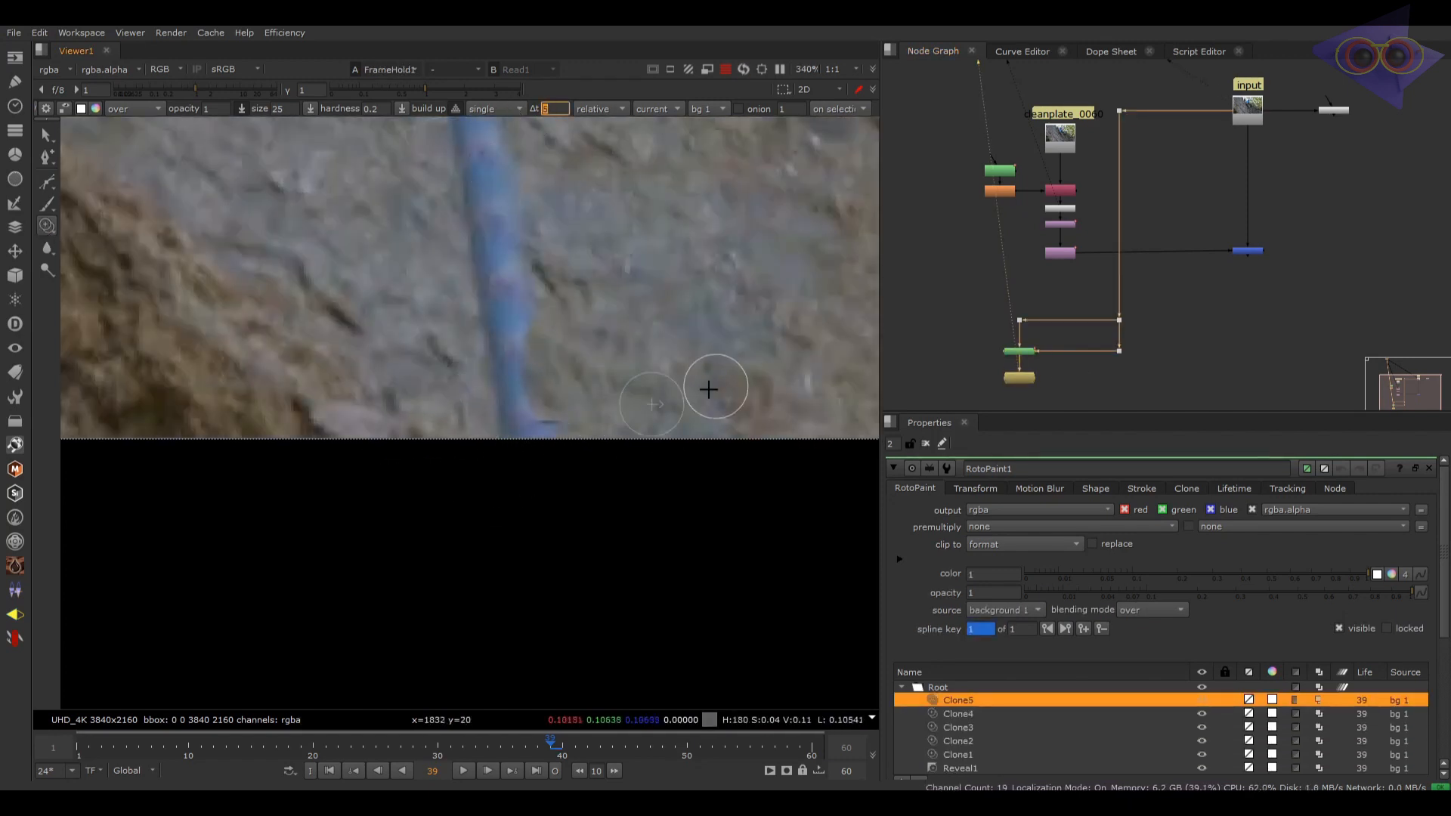
Step: Check the clone source with the onion overlay and clone over the rope's lower part with a time offset of 5
scroll(580, 363, "down", 4)
left_click(738, 109)
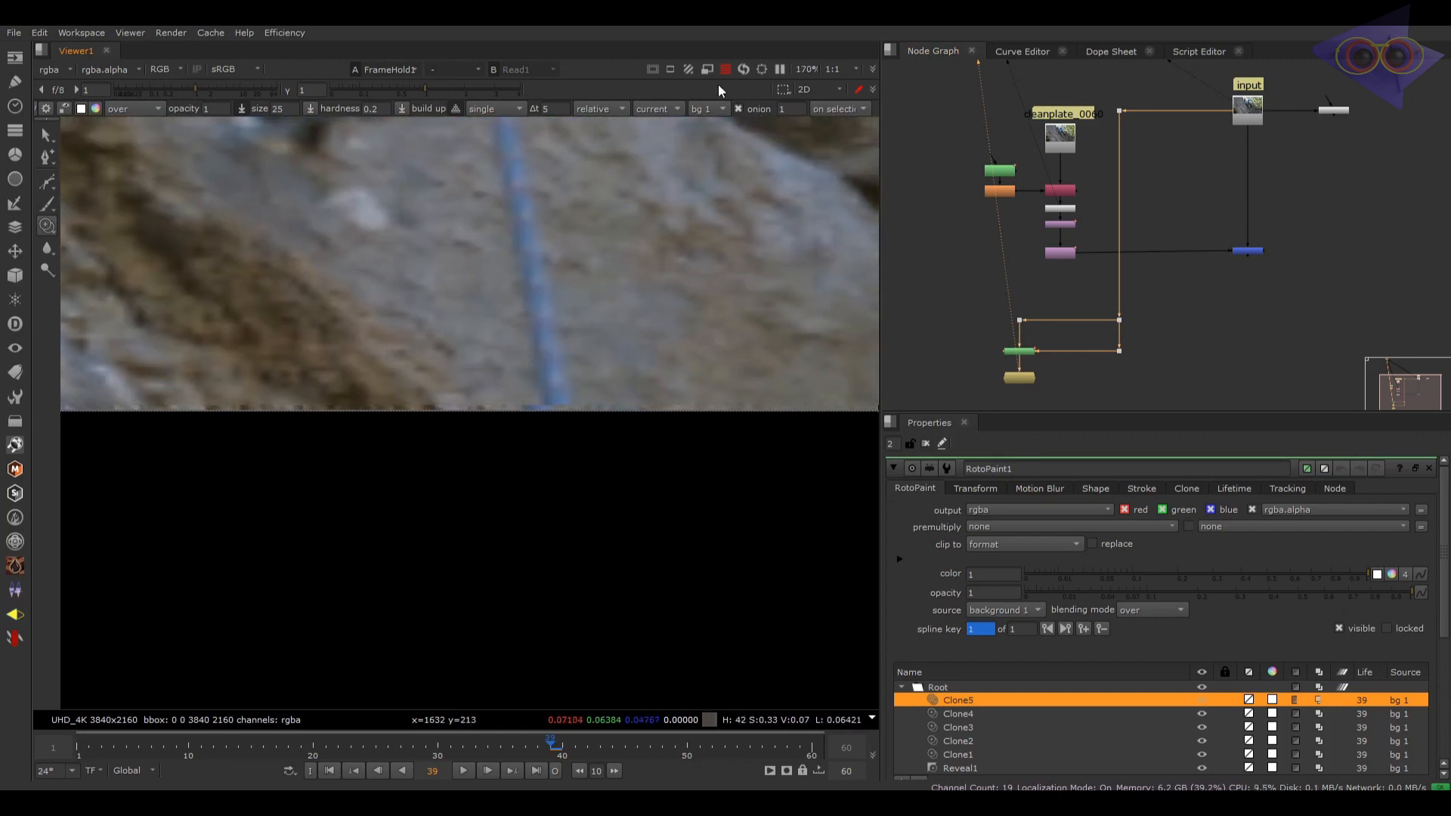
left_click(738, 109)
scroll(496, 333, "up", 3)
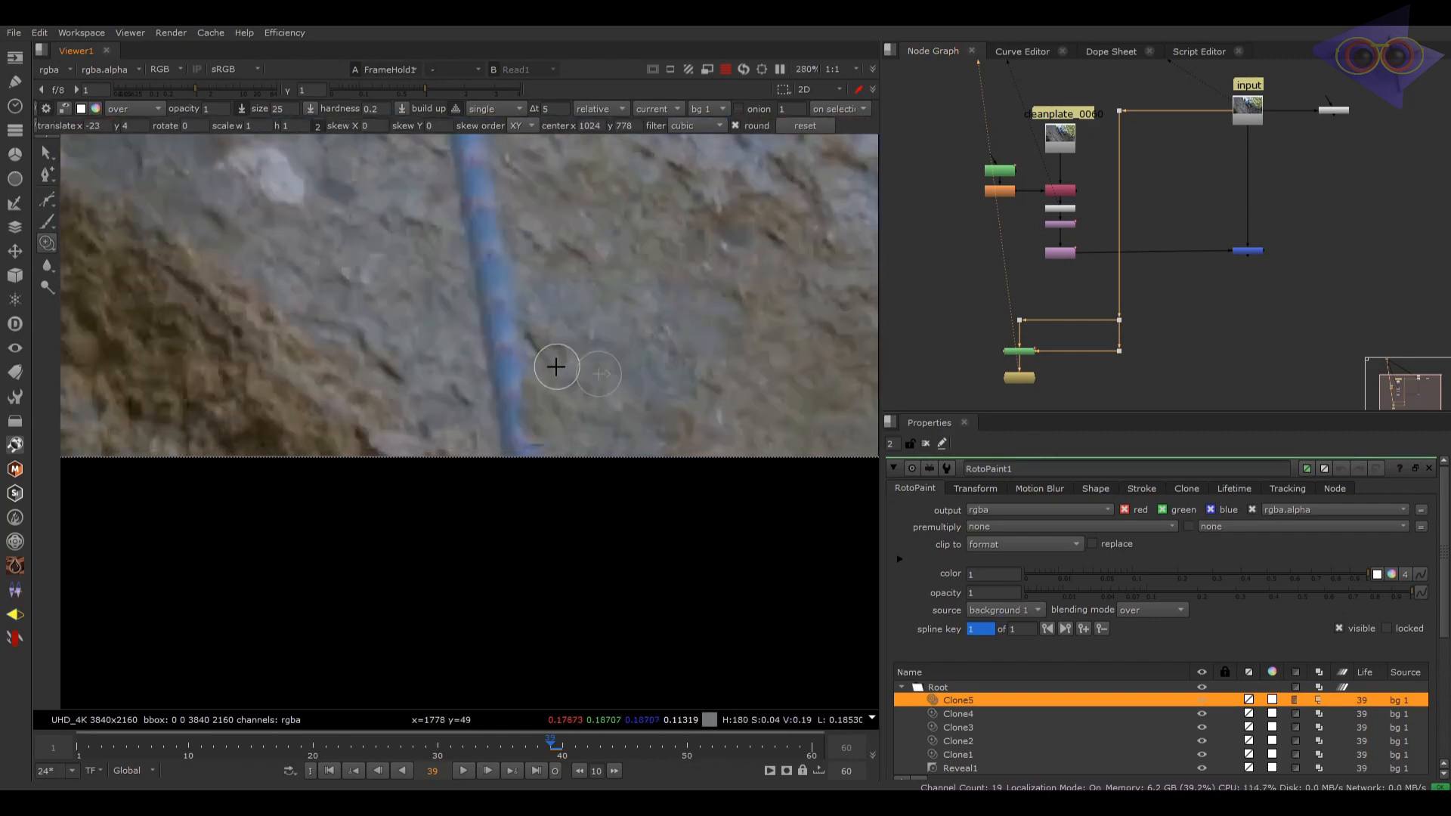
scroll(556, 367, "up", 1)
mouse_move(476, 411)
left_mouse_down()
mouse_move(517, 451)
mouse_move(437, 204)
left_mouse_up()
Step: Set the clone time offset to 0 and clone neighbouring rock over the rope's lower end
left_click(46, 109)
double_click(547, 109)
type("0")
key("Return")
scroll(514, 332, "up", 1)
left_click_drag(434, 444, 440, 439)
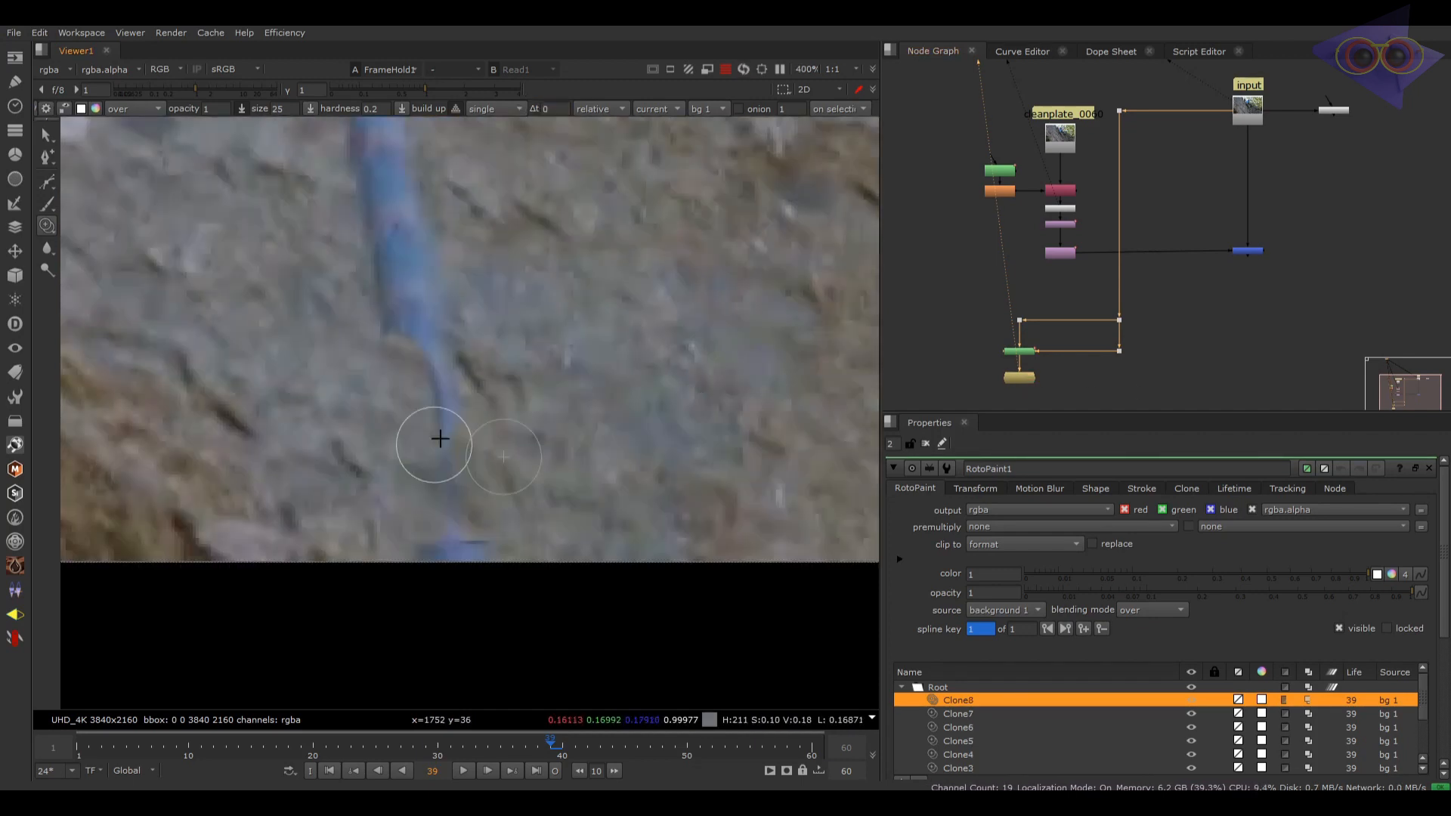
Step: Resample rock beside the rope, resize the brush to about 21.3, and clone over the rest of the rope's lower section
scroll(455, 414, "up", 3)
left_click_drag(744, 404, 456, 350, "ctrl")
left_click_drag(463, 351, 438, 346, "shift")
left_click_drag(426, 313, 446, 448)
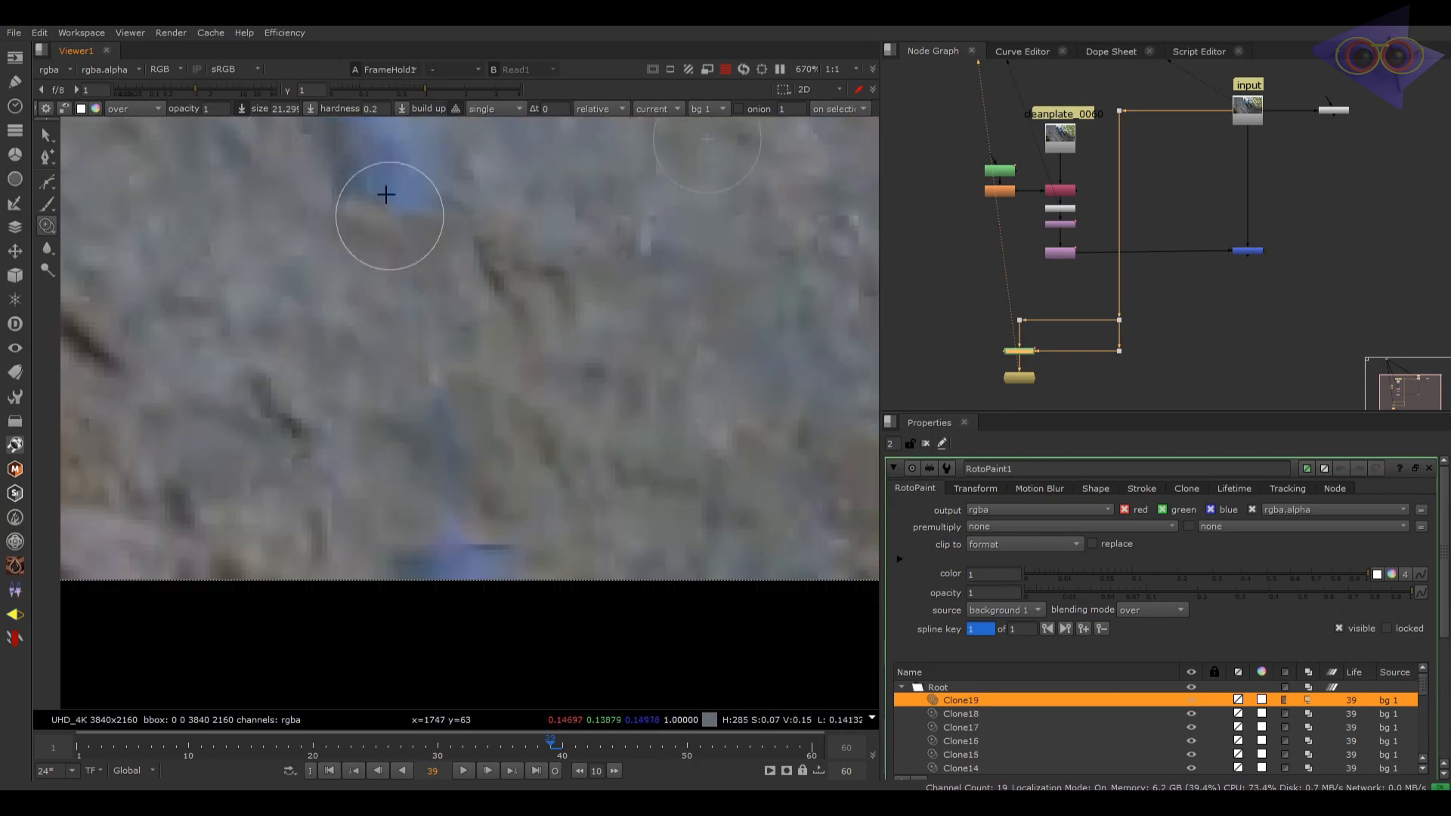
left_click_drag(385, 207, 355, 174)
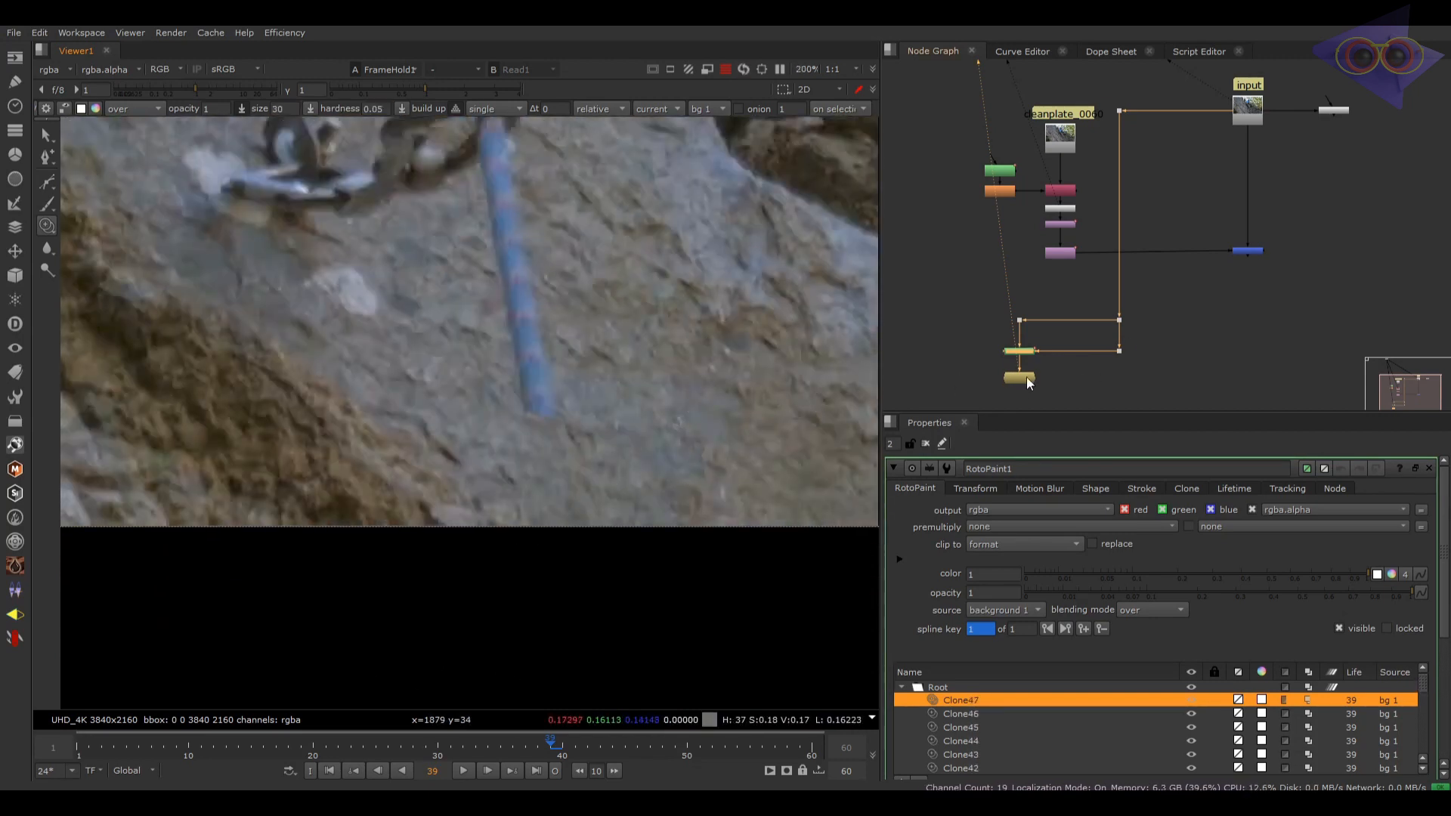
Step: Duplicate Copy1 and Premult1 below FrameHold1 and connect a new Roto node to the duplicated Copy's A input
left_click_drag(1086, 168, 1022, 221)
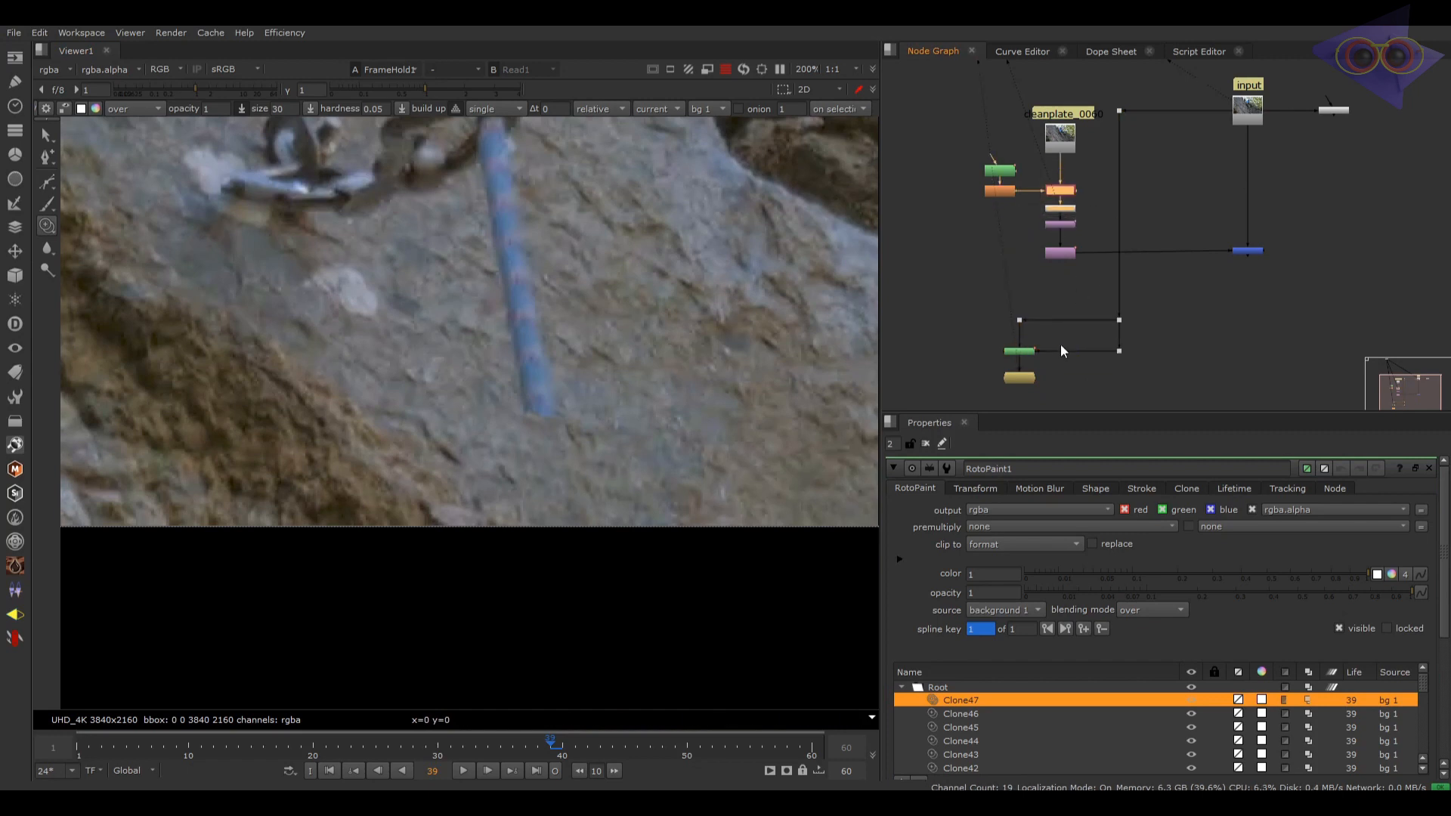
middle_click_drag(1019, 401, 996, 312)
scroll(996, 311, "up", 4)
scroll(1013, 313, "down", 4)
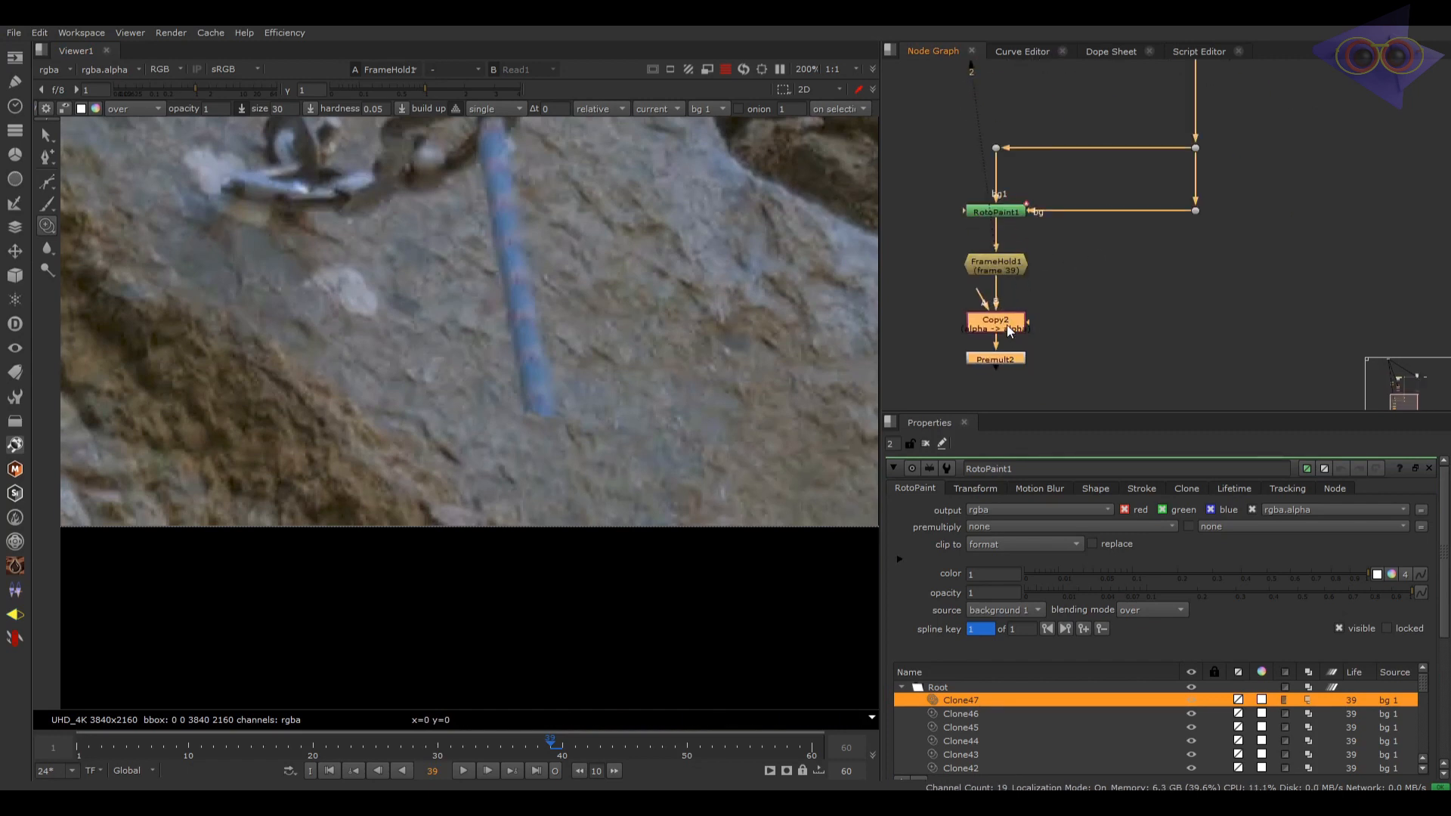
left_click(954, 319)
key("o")
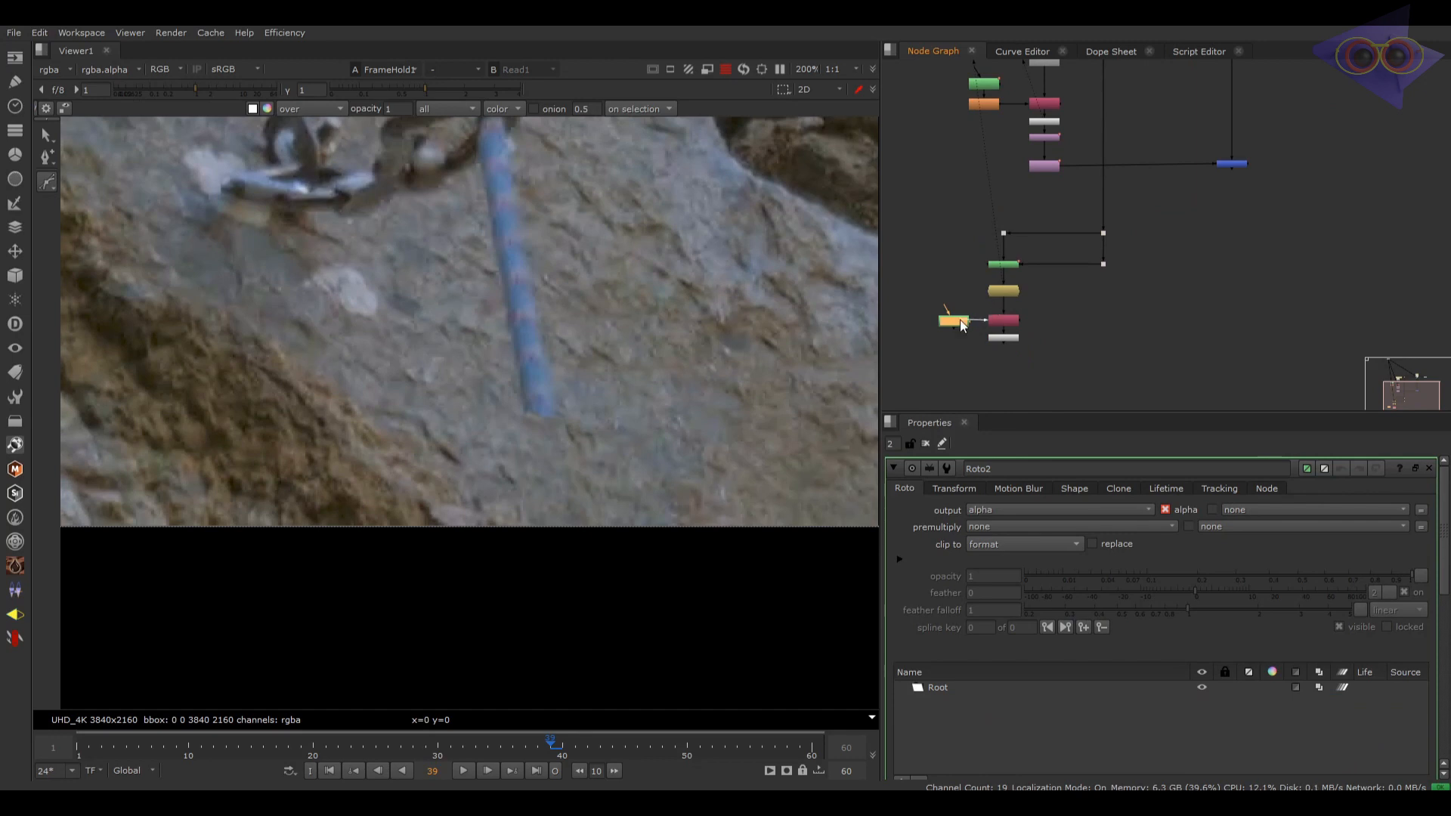
left_click_drag(960, 319, 948, 319)
Step: Add a second Merge below Merge1, connect Premult2 to its A input, and view the new Merge's result
left_click_drag(1242, 309, 1241, 163)
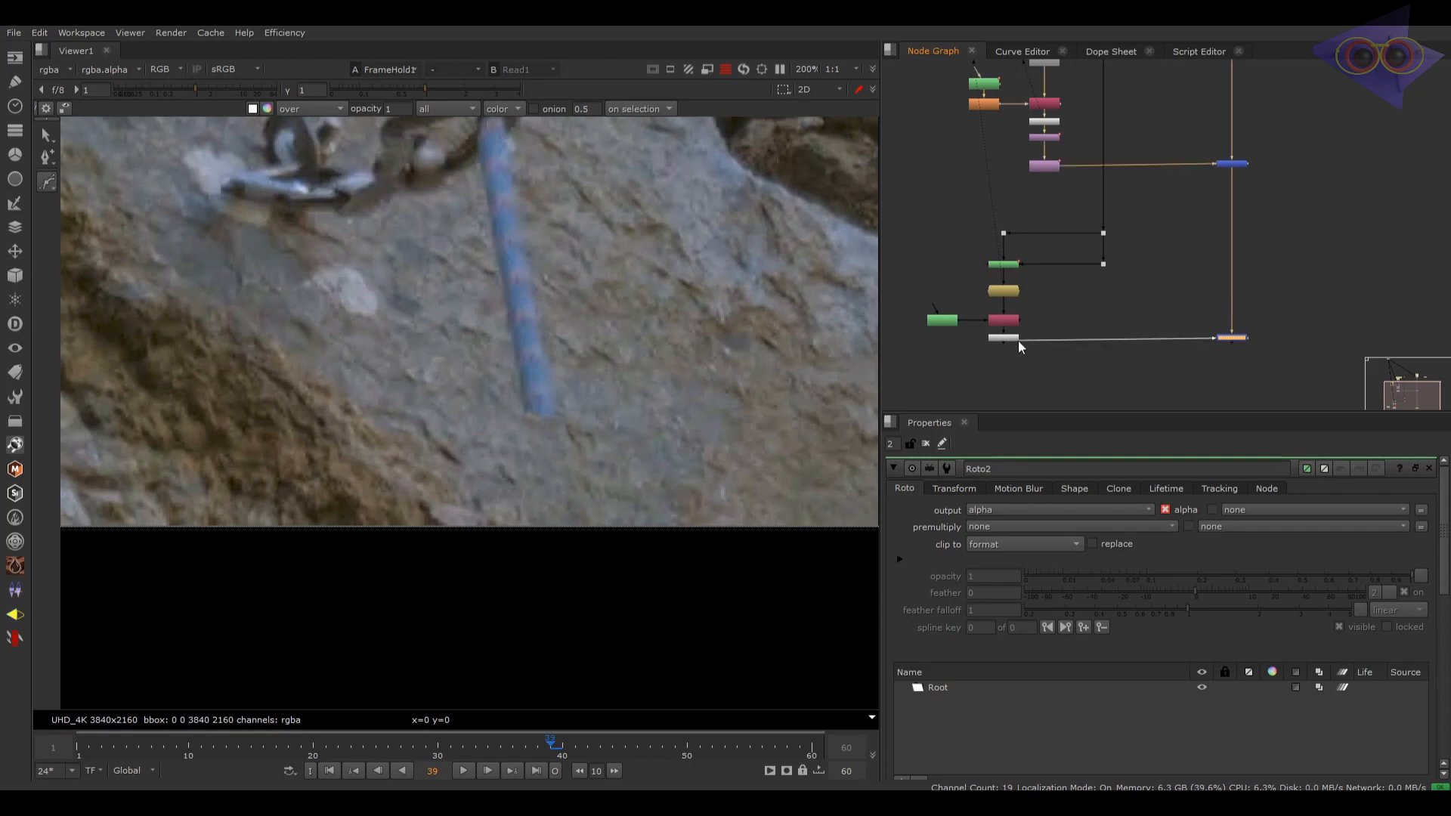
left_click_drag(1018, 341, 1018, 342)
left_click_drag(1170, 253, 1090, 301)
key("1")
left_click_drag(1177, 350, 1317, 288)
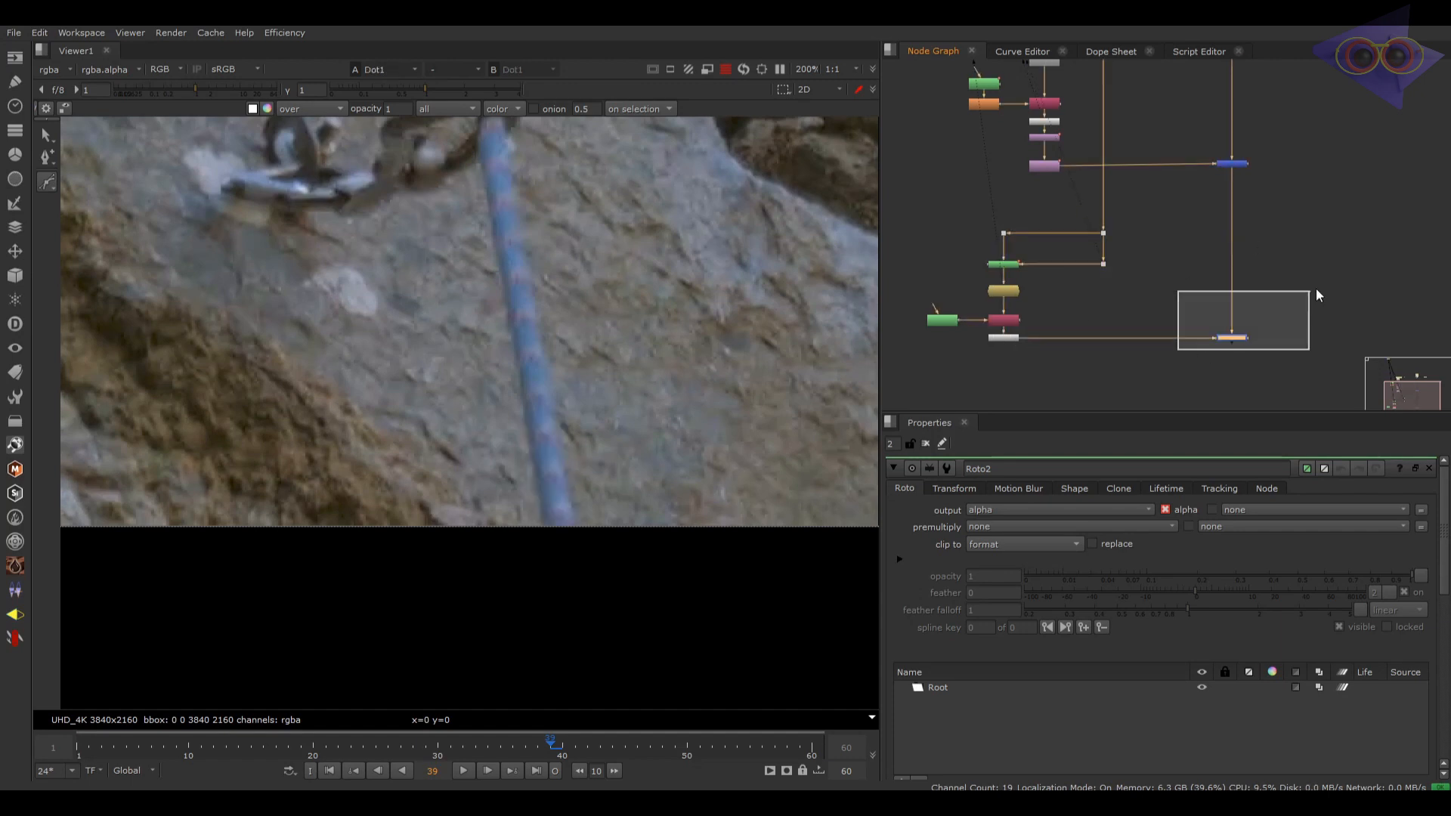
key("1")
left_click(1161, 384)
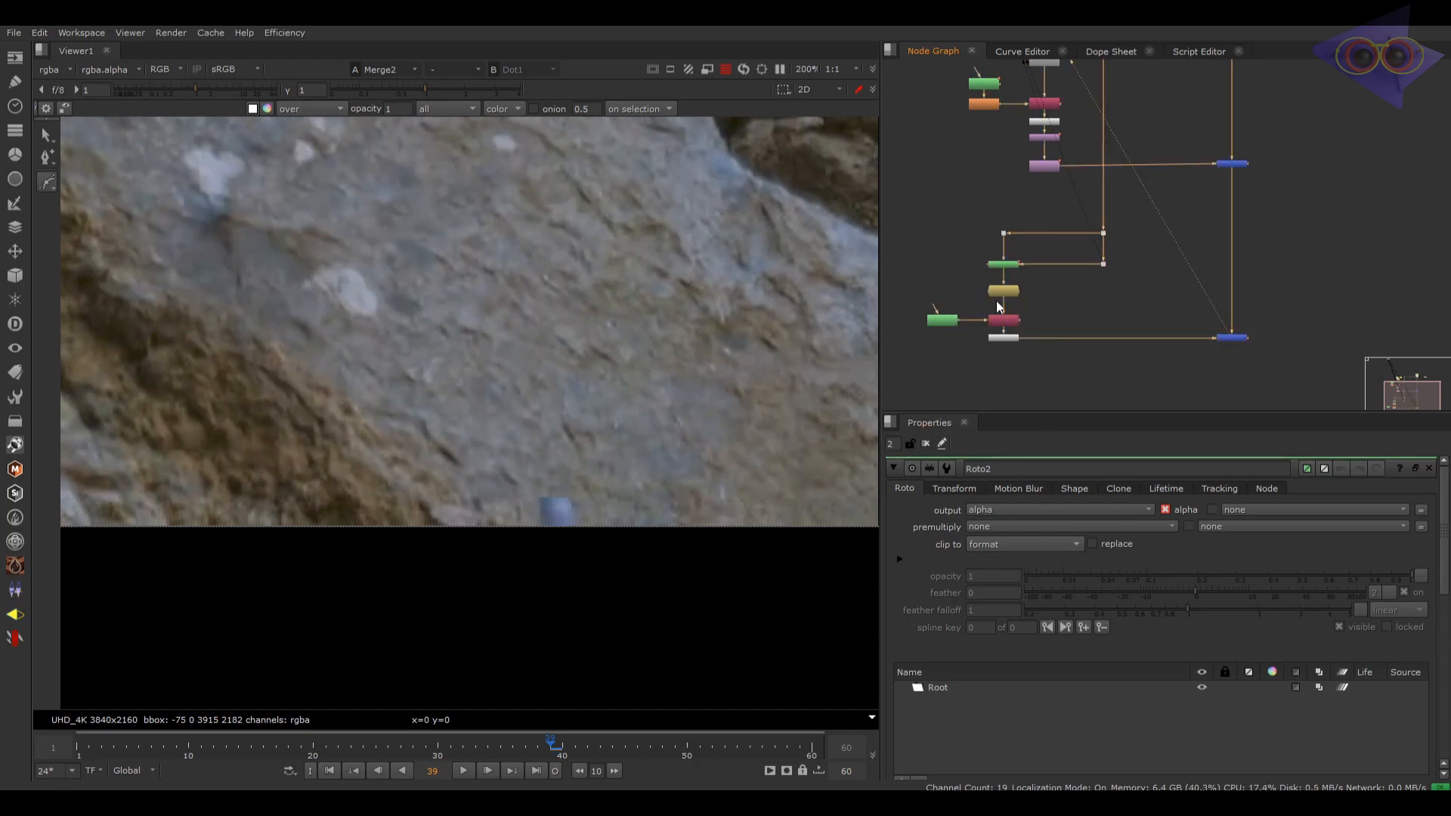
Step: Draw a four-point Bezier in Roto2 around the rope remnant at the lower edge on frame 39
scroll(996, 303, "up", 3)
left_click(906, 329)
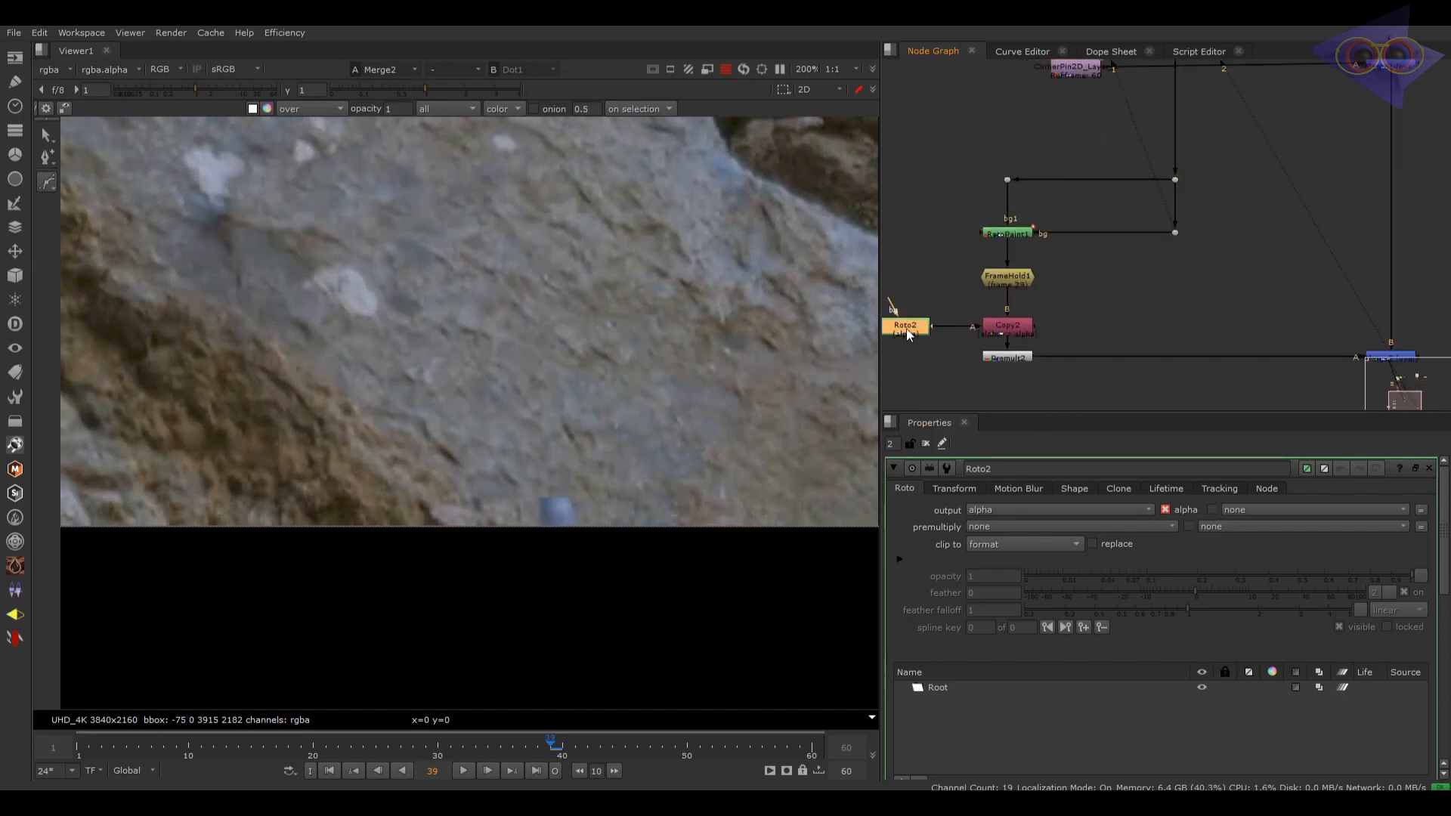
left_click(937, 689)
middle_click_drag(894, 350, 992, 308)
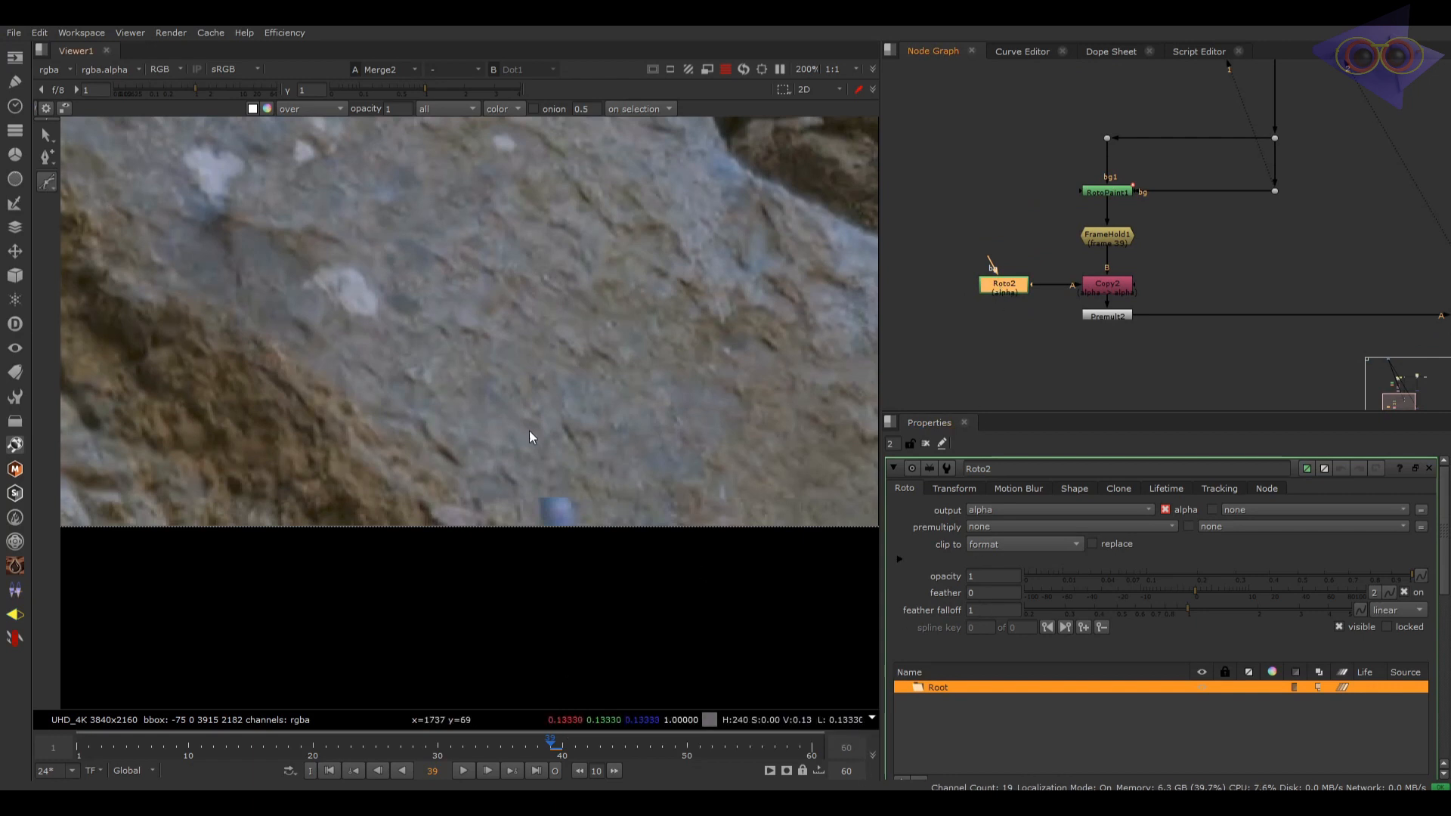
left_click(466, 477)
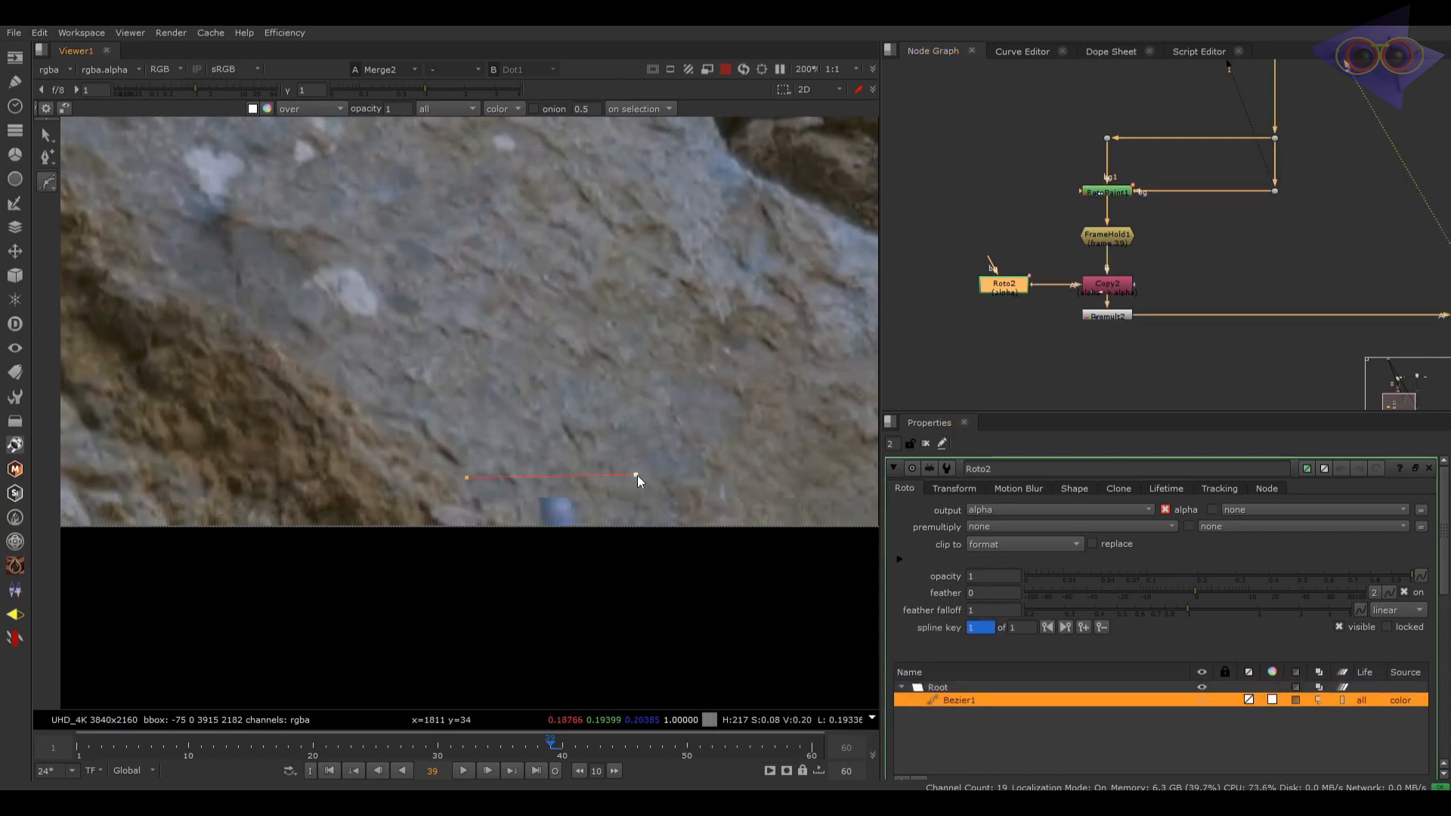
left_click(468, 478)
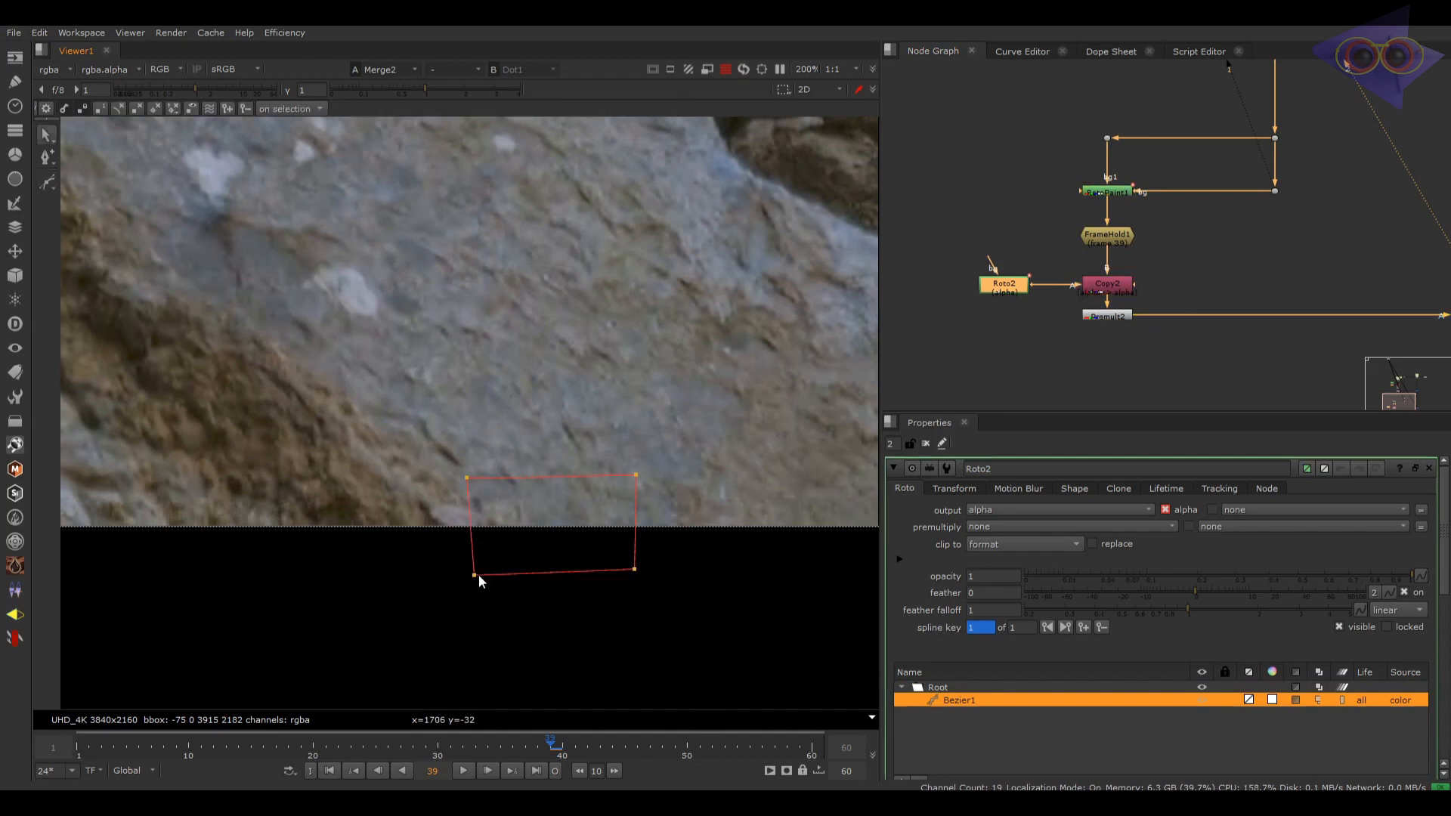
Step: Duplicate the tracked CornerPin2D node below Premult2 and move Merge2 down level with it
middle_click_drag(1287, 268, 1003, 235)
scroll(1003, 234, "down", 3)
middle_click_drag(984, 109, 1045, 169)
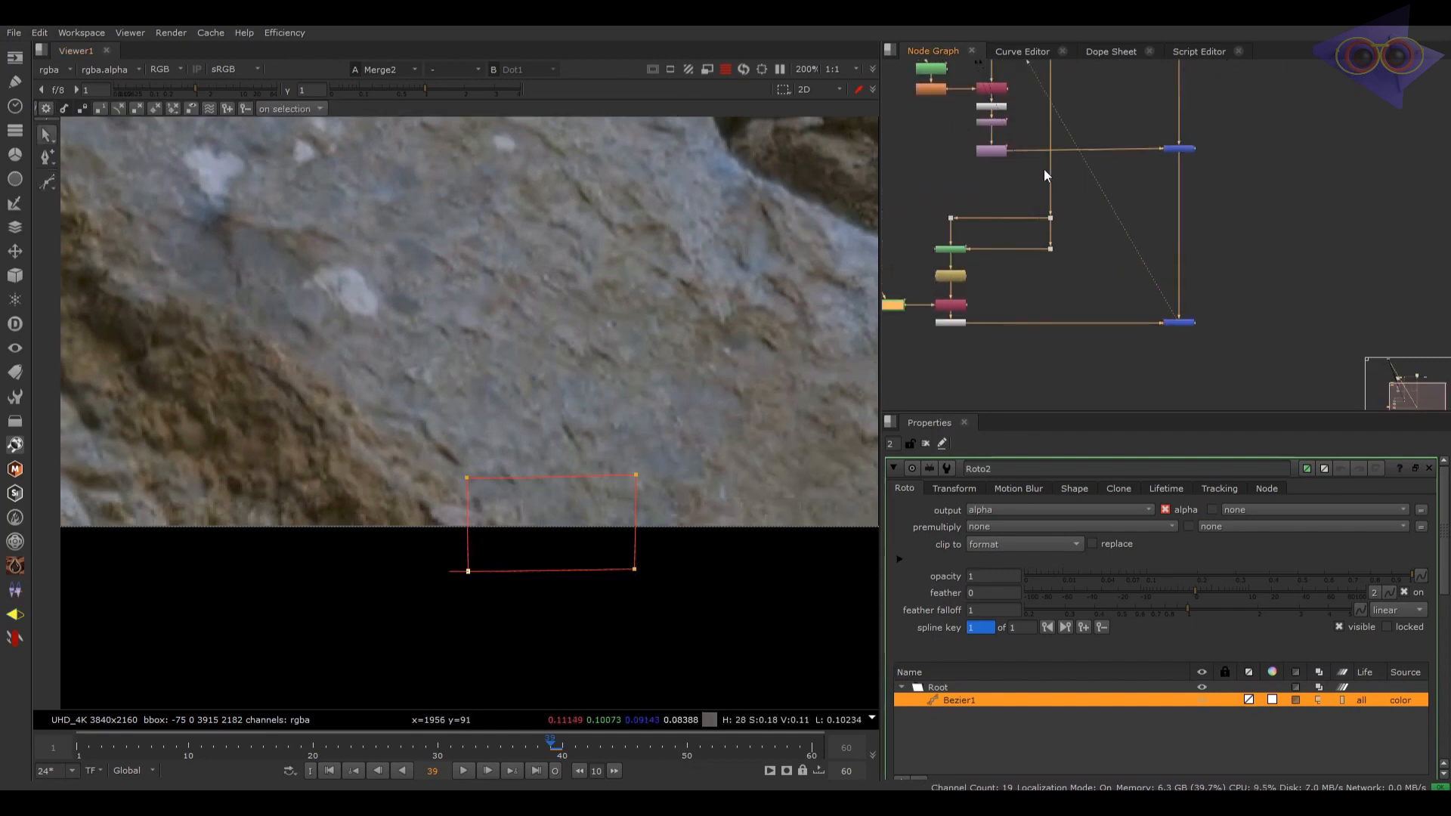
left_click(992, 151)
left_click(953, 323)
key("ctrl+v")
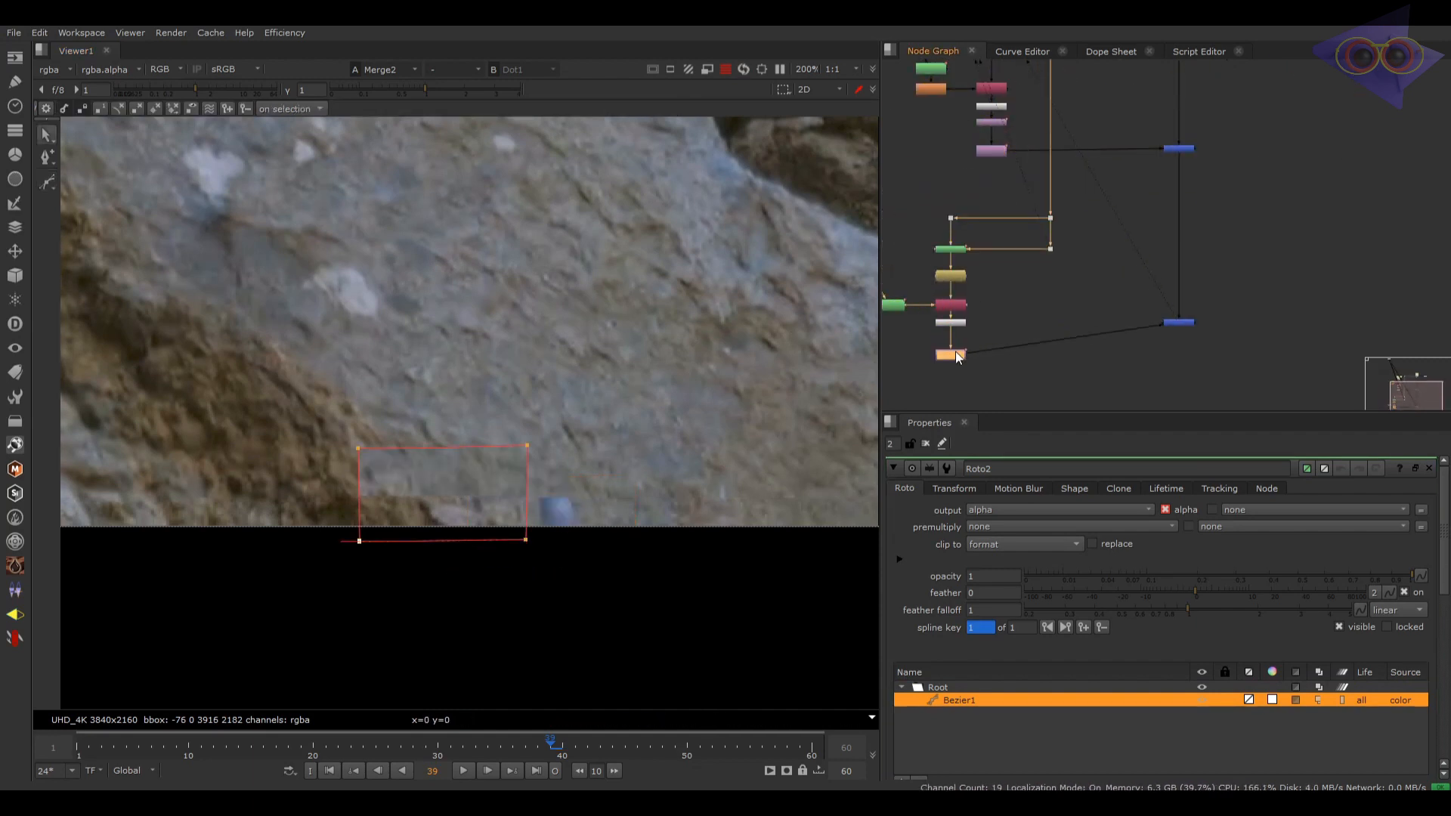
left_click_drag(1193, 327, 1195, 349)
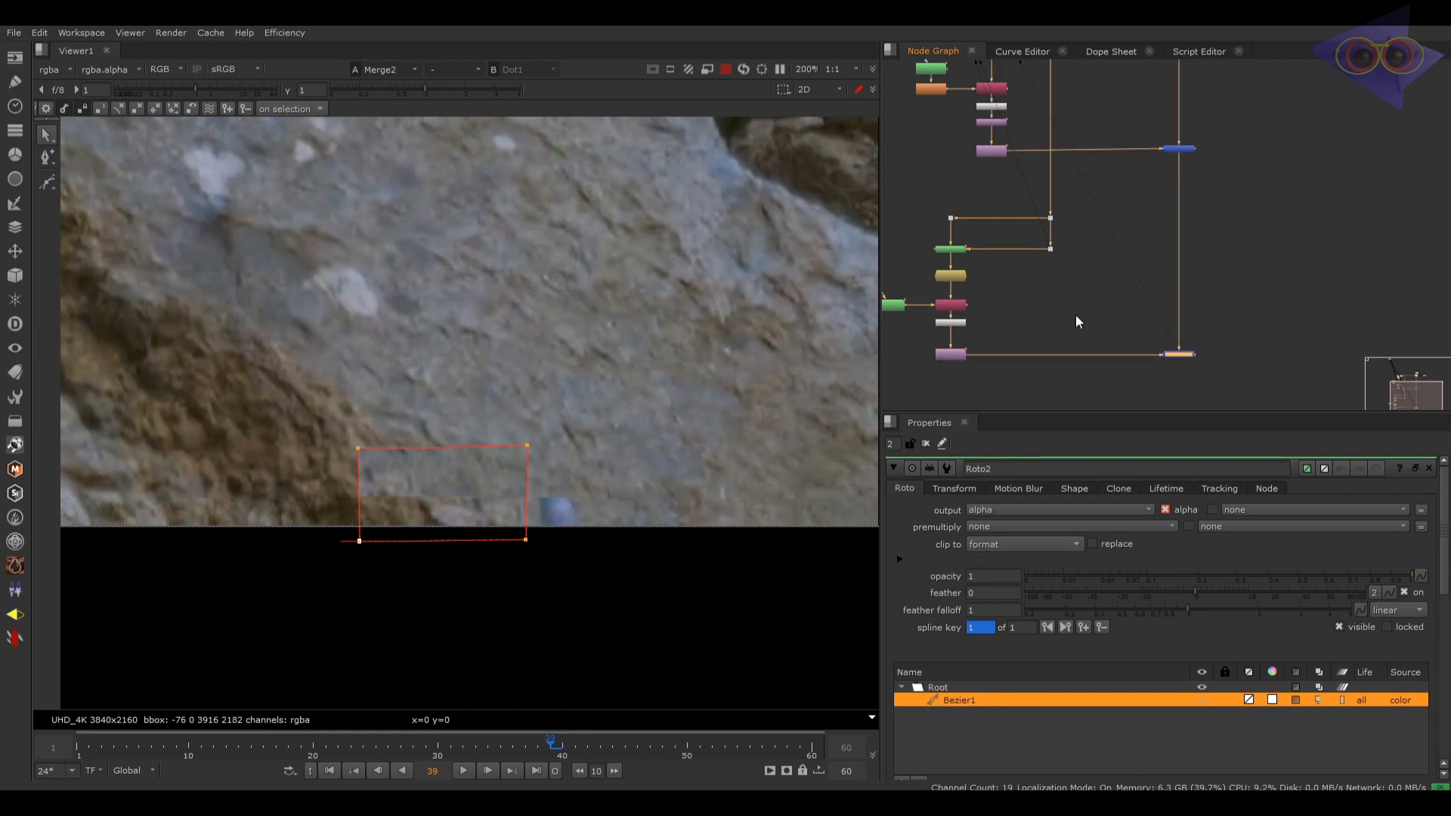
Step: Compare the original plate at Dot1 with the Merge2 composite at the lower frame edge on frame 39
left_click(1167, 365)
left_click(1186, 355)
left_click(1050, 249)
key("2")
left_click(1179, 353)
key("1")
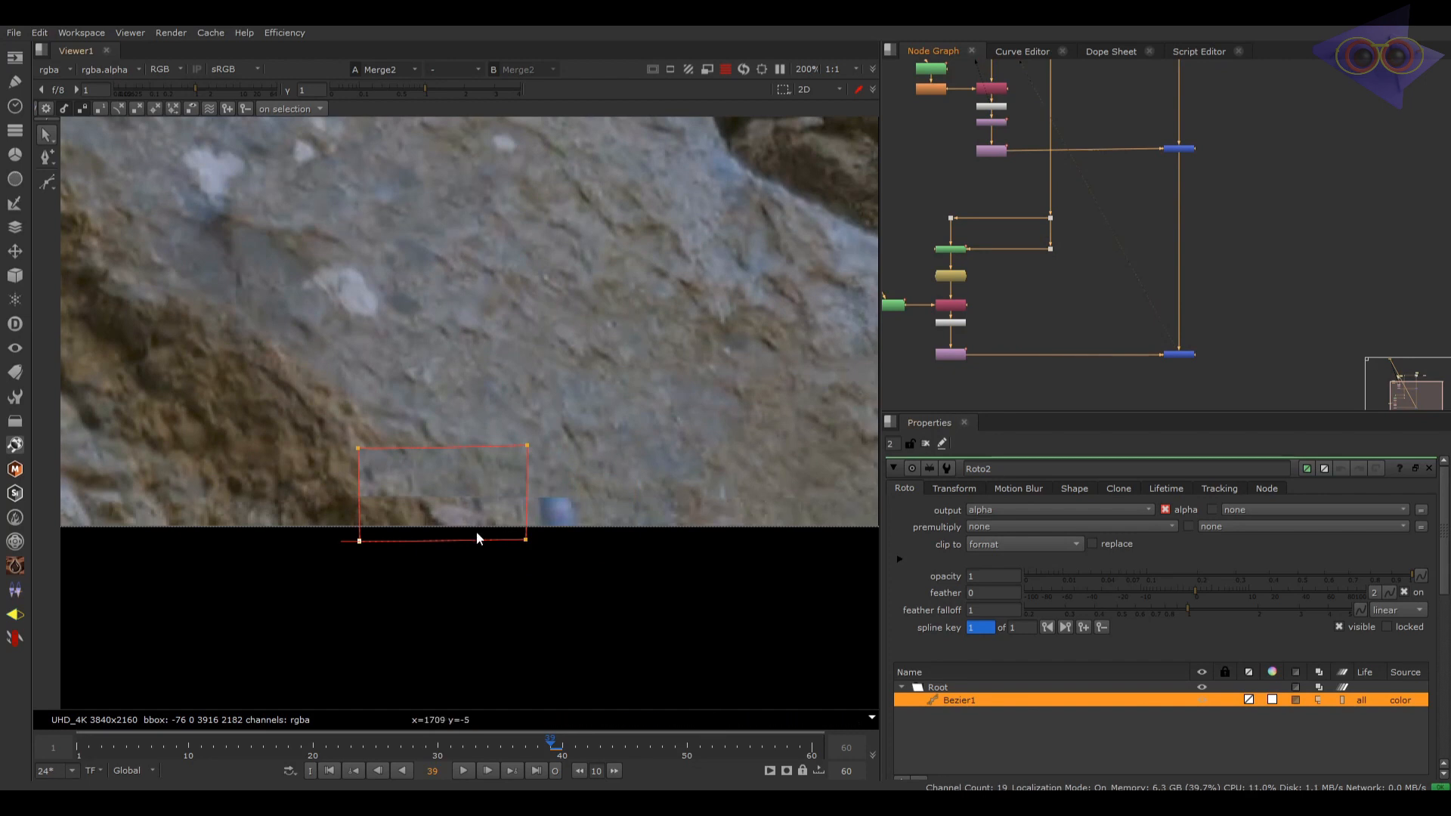
Step: Set the duplicated corner pin's from points to its tracked positions at frame 39 with the setcornerpin script
double_click(958, 355)
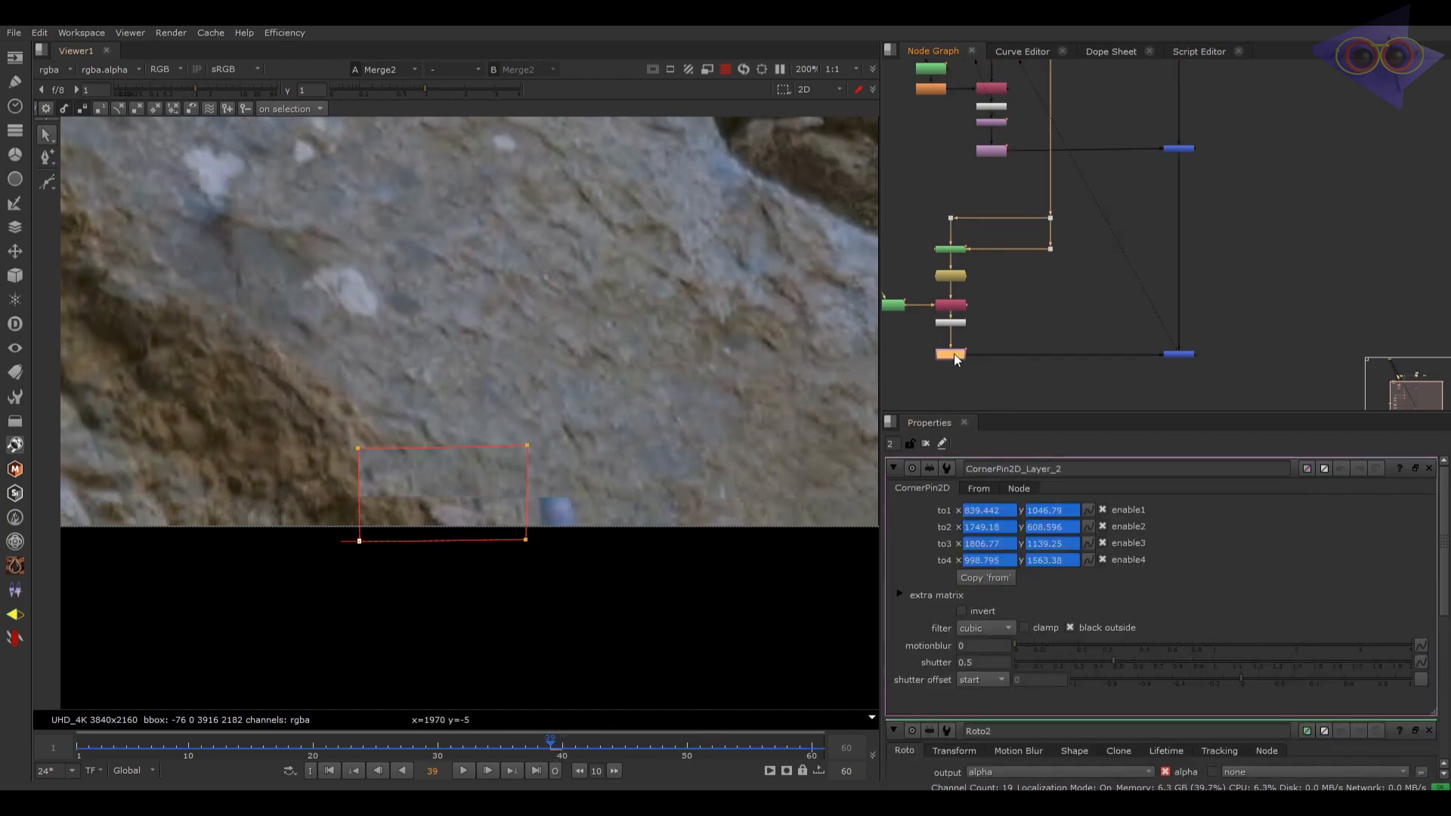
left_click(967, 492)
left_click(287, 33)
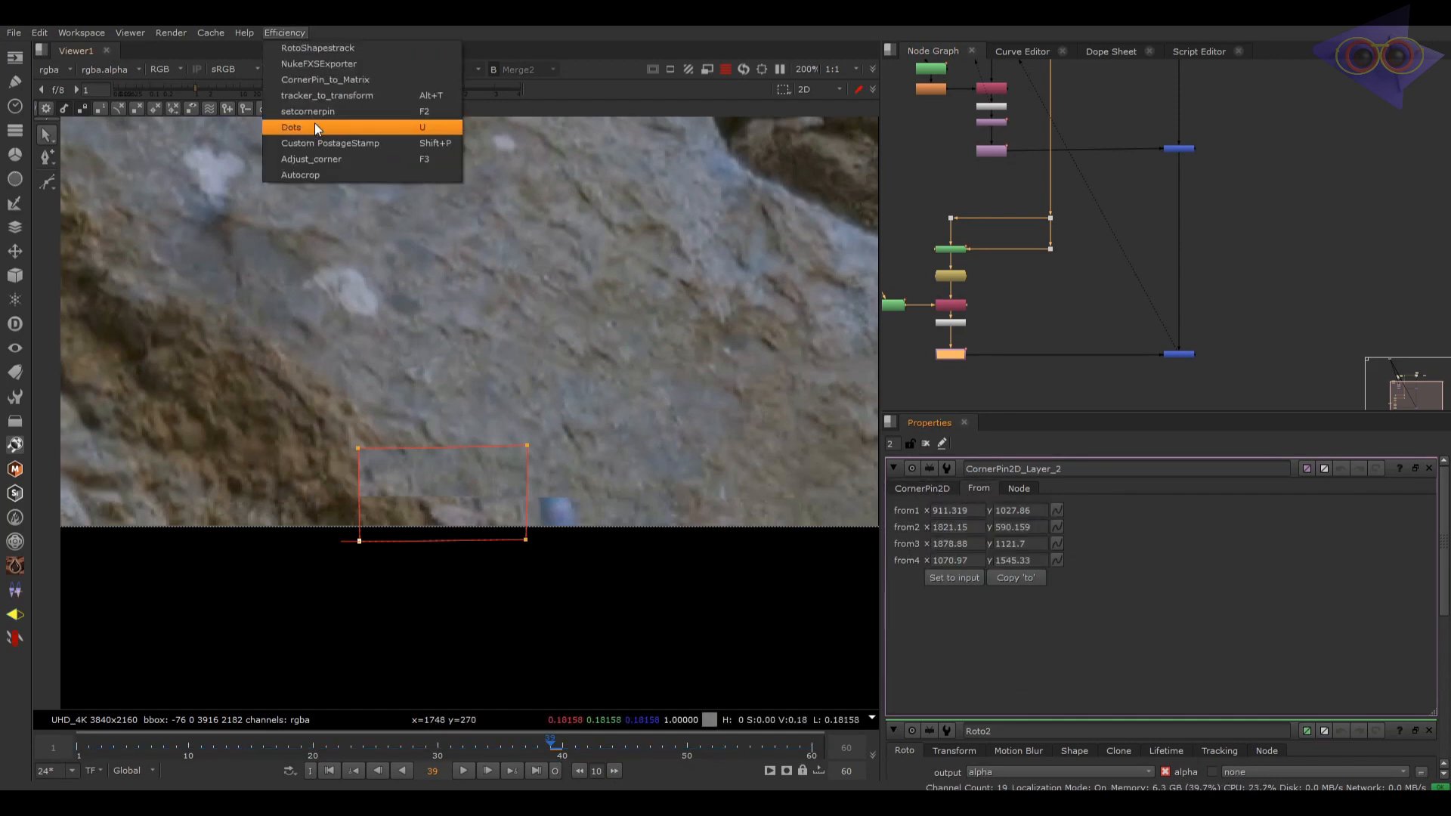
left_click(366, 111)
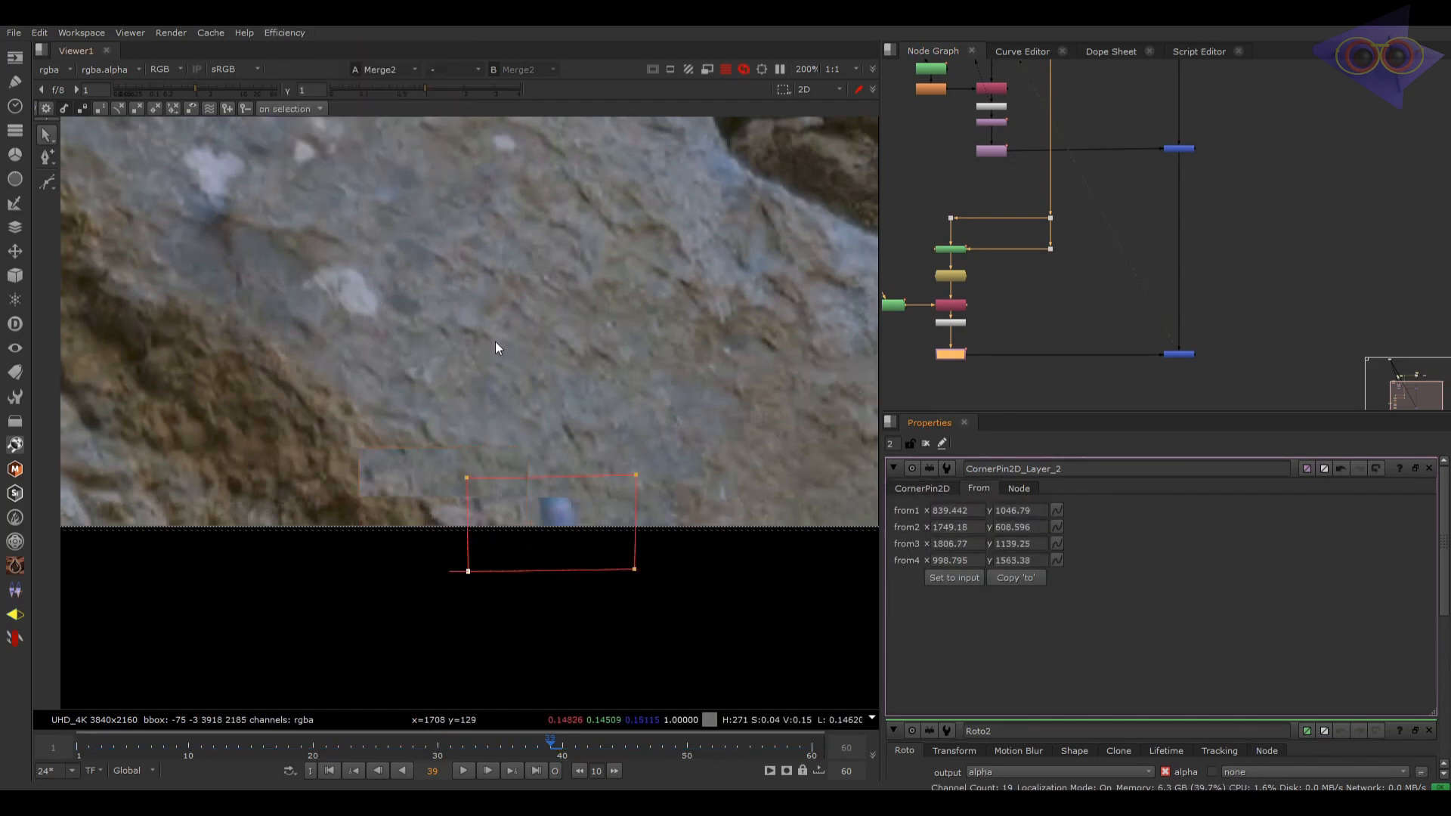
Step: Check the tracked patch by switching between the original plate and Merge2, and hide the viewer overlays
left_click(1050, 248)
key("2")
left_click_drag(1098, 334, 1302, 409)
key("1")
key("2")
key("1")
key("q")
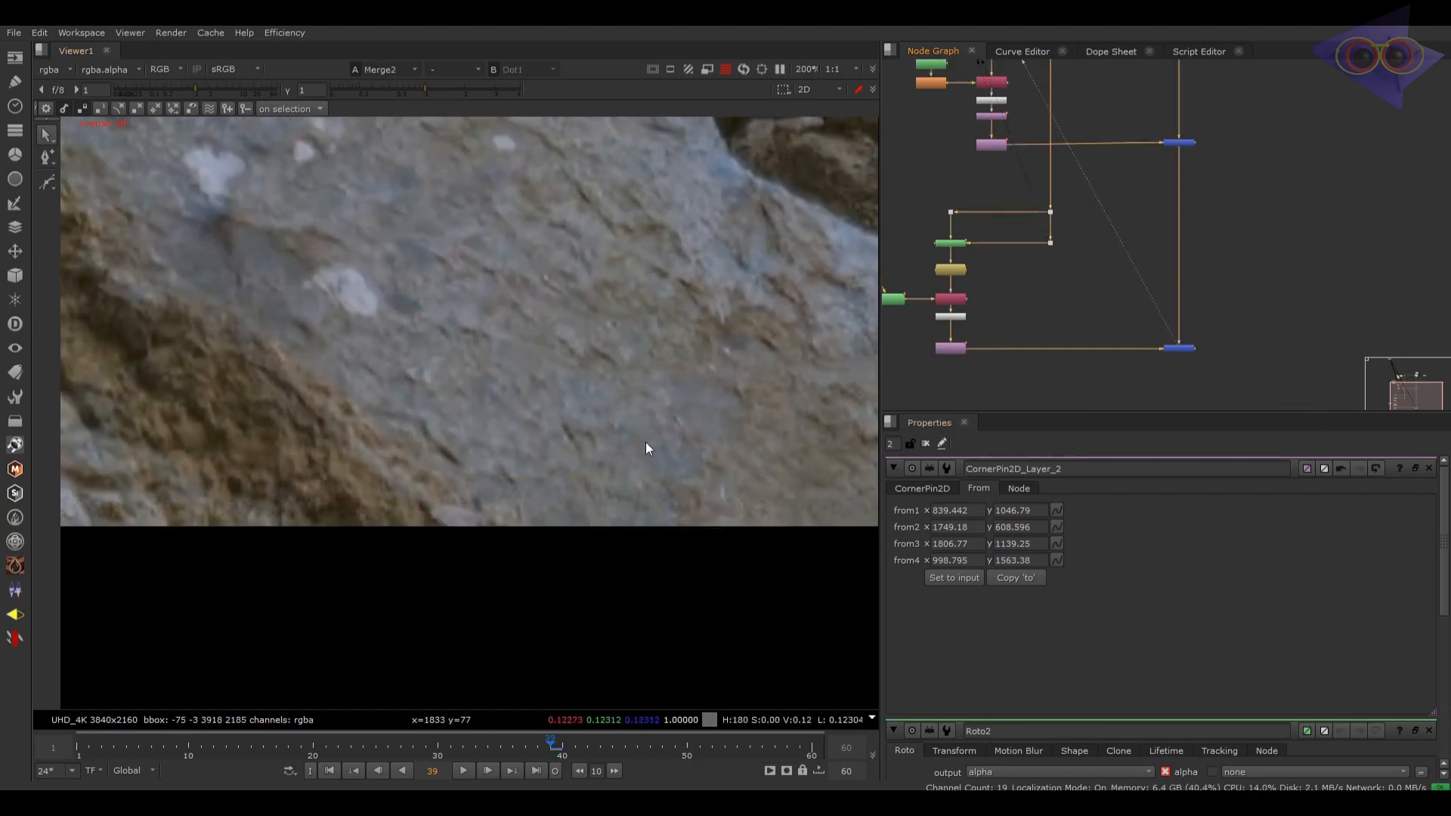
Step: Play back the Merge2 composite to check the rope removal over the shot and return to the start
key("l")
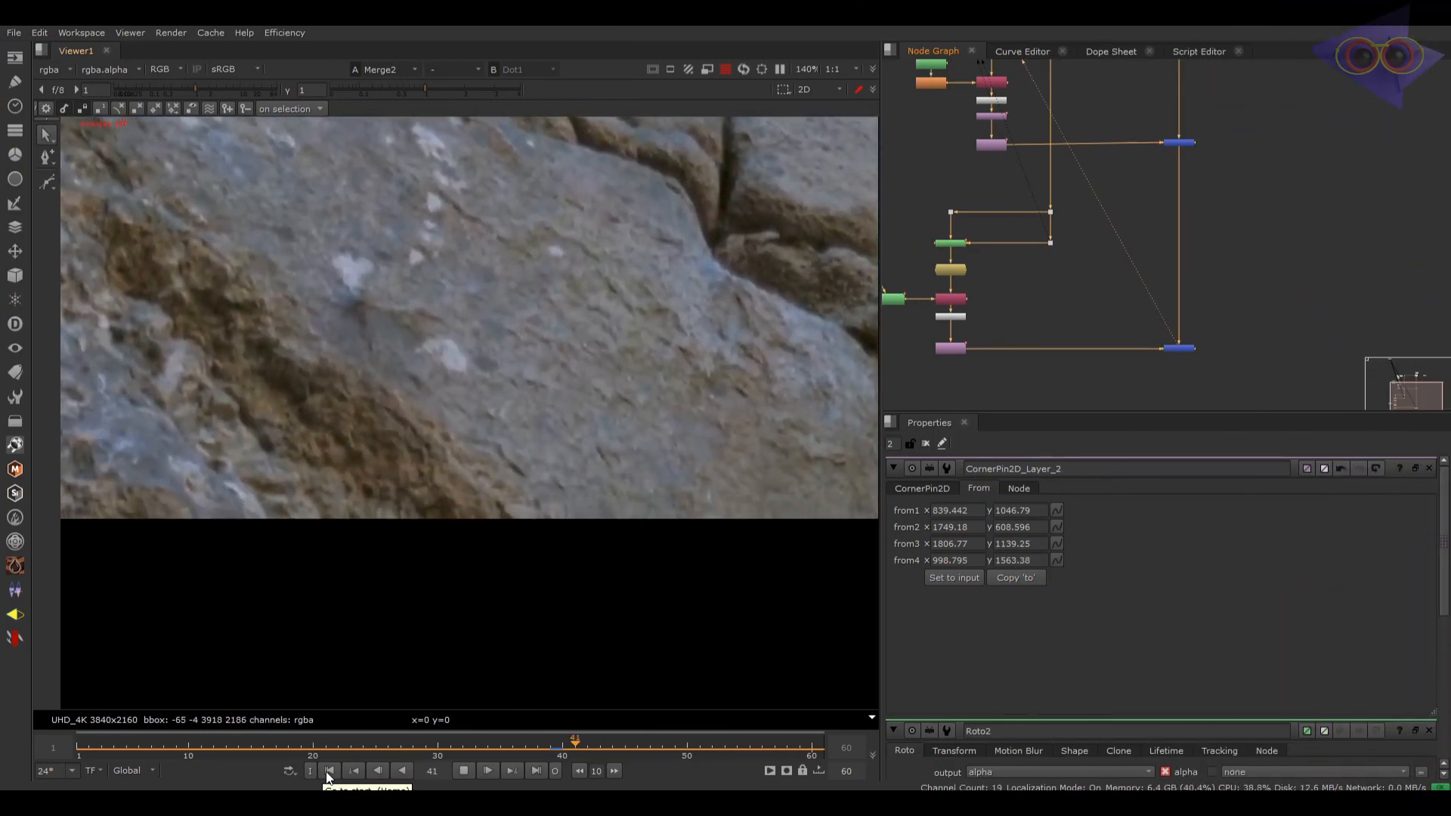
scroll(618, 483, "down", 5)
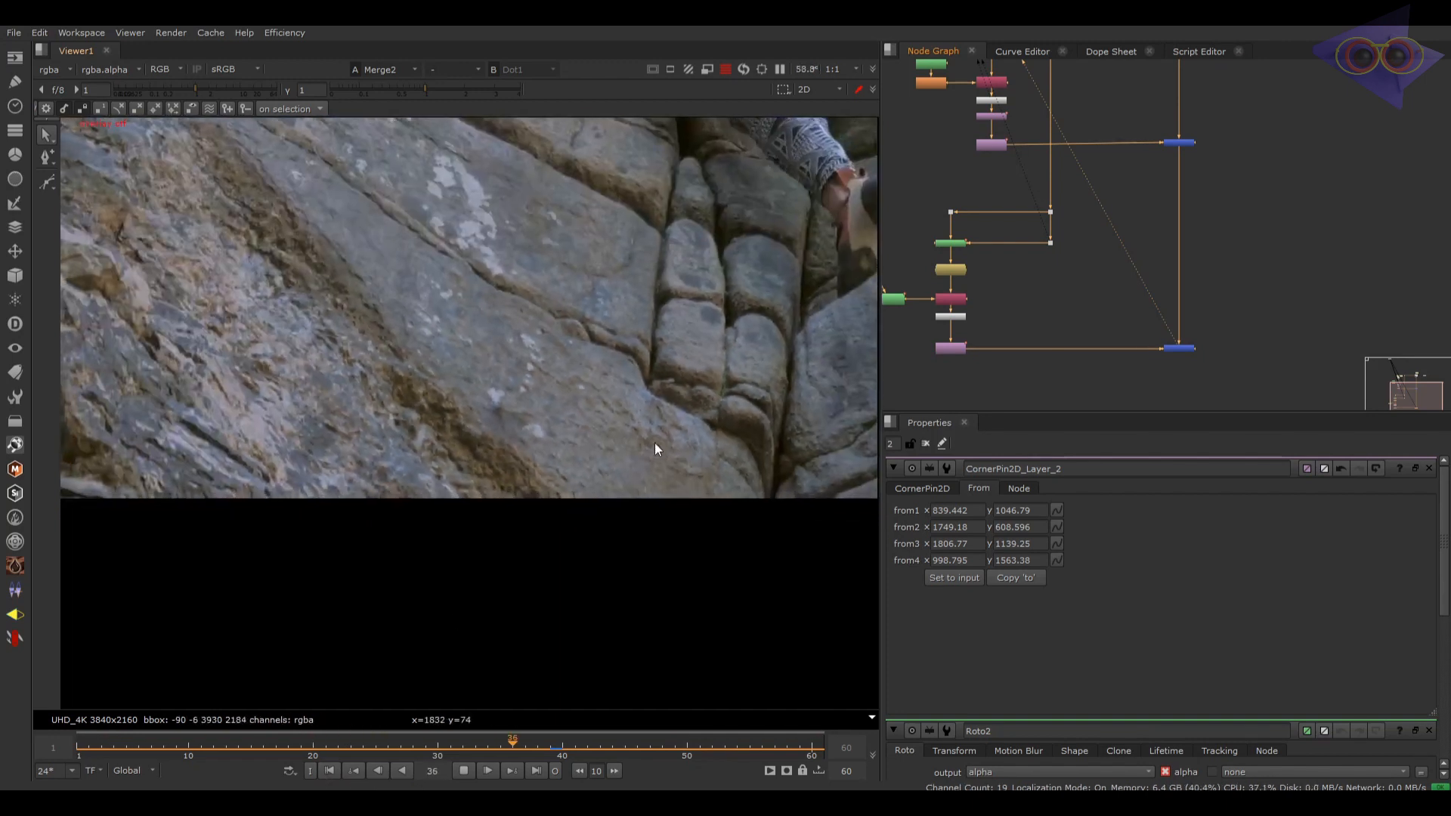
middle_click_drag(646, 409, 625, 473)
middle_click_drag(587, 254, 592, 436)
scroll(592, 437, "down", 2)
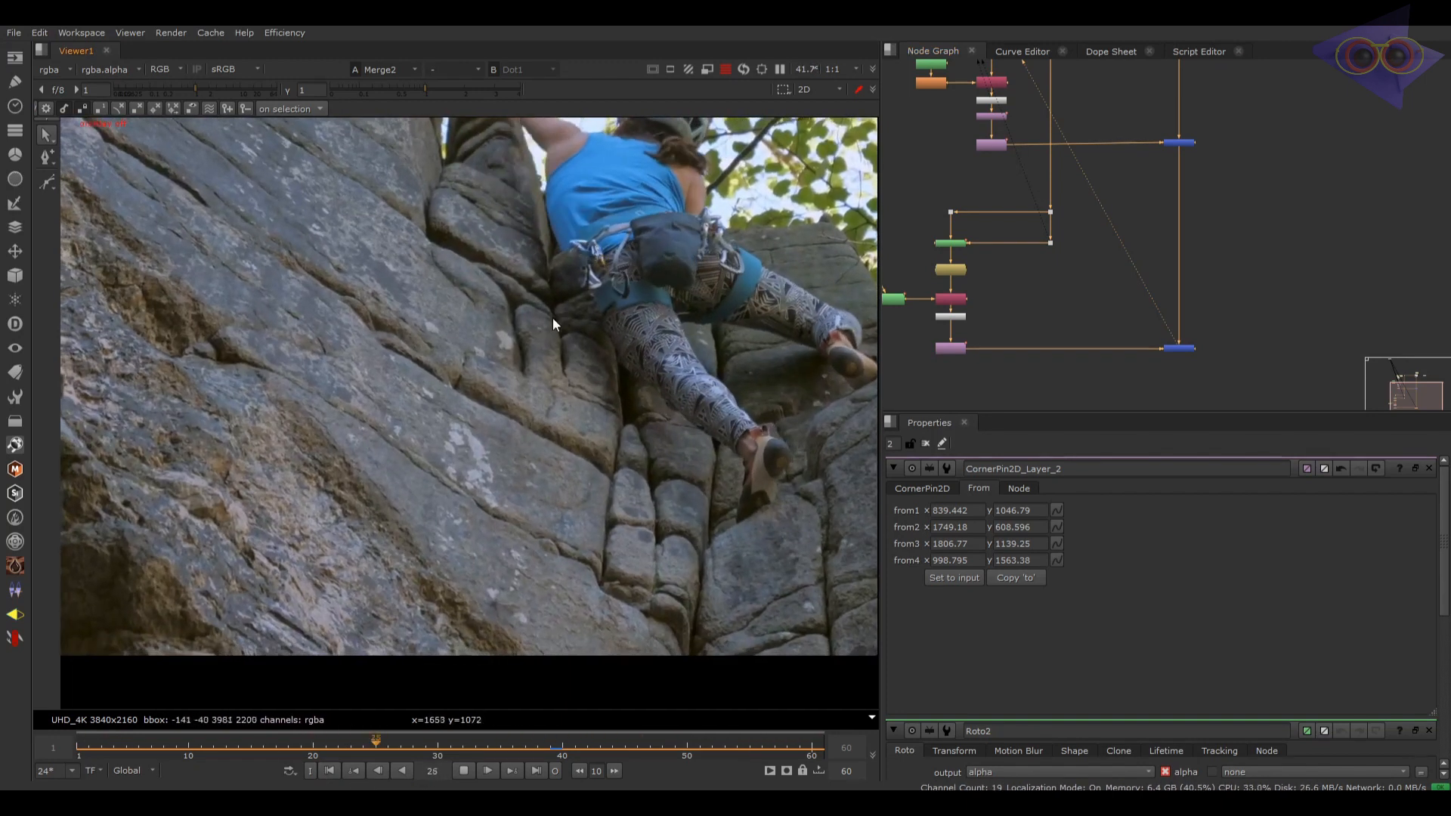
left_click(466, 771)
left_click_drag(423, 750, 76, 748)
left_click(328, 776)
Step: Compare the original plate and Merge2 around the harness and anchor hardware at the start of the shot
scroll(573, 393, "up", 5)
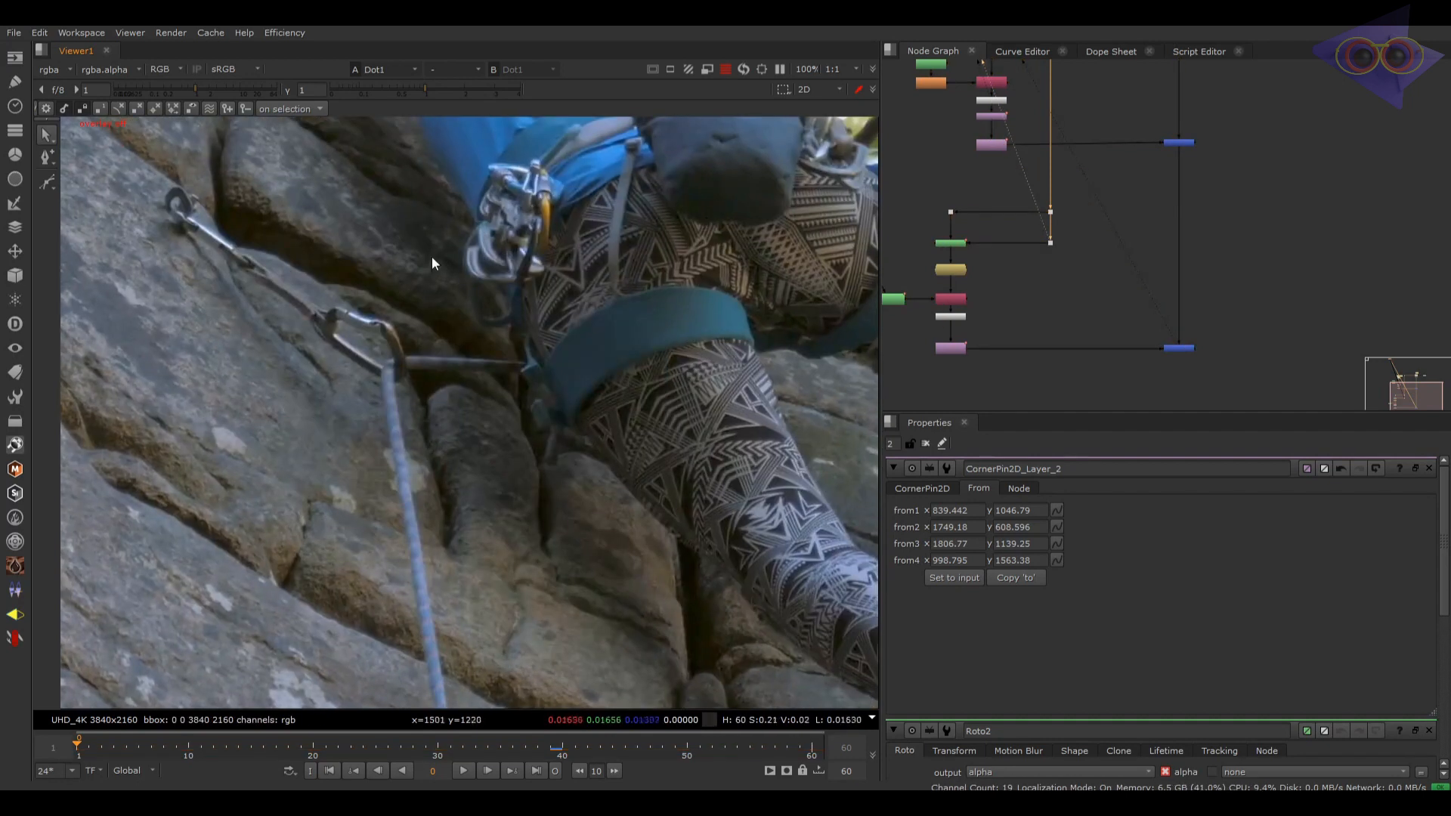
key("2")
key("1")
key("2")
key("1")
key("2")
key("1")
key("2")
key("1")
key("minus")
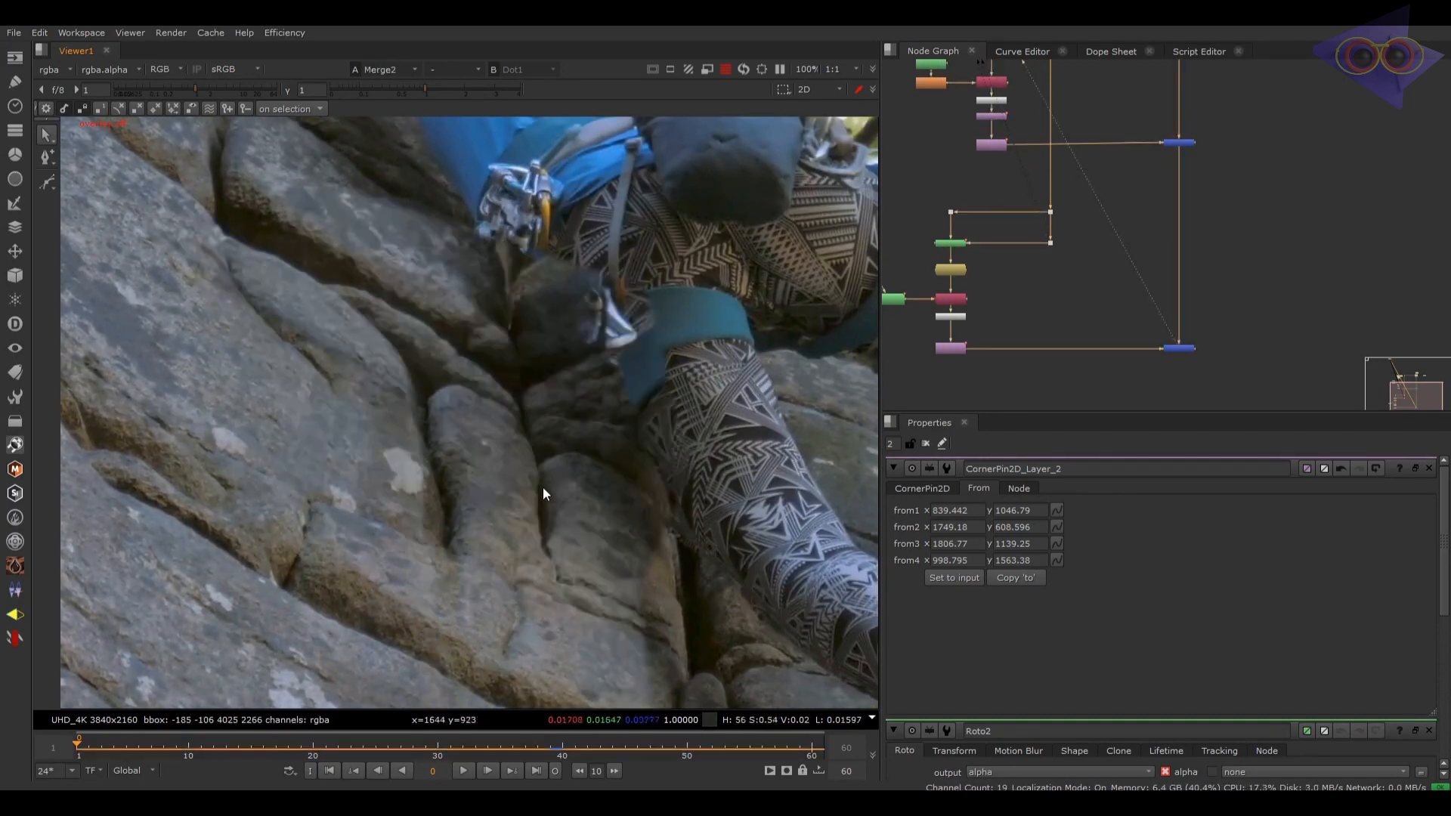
key("2")
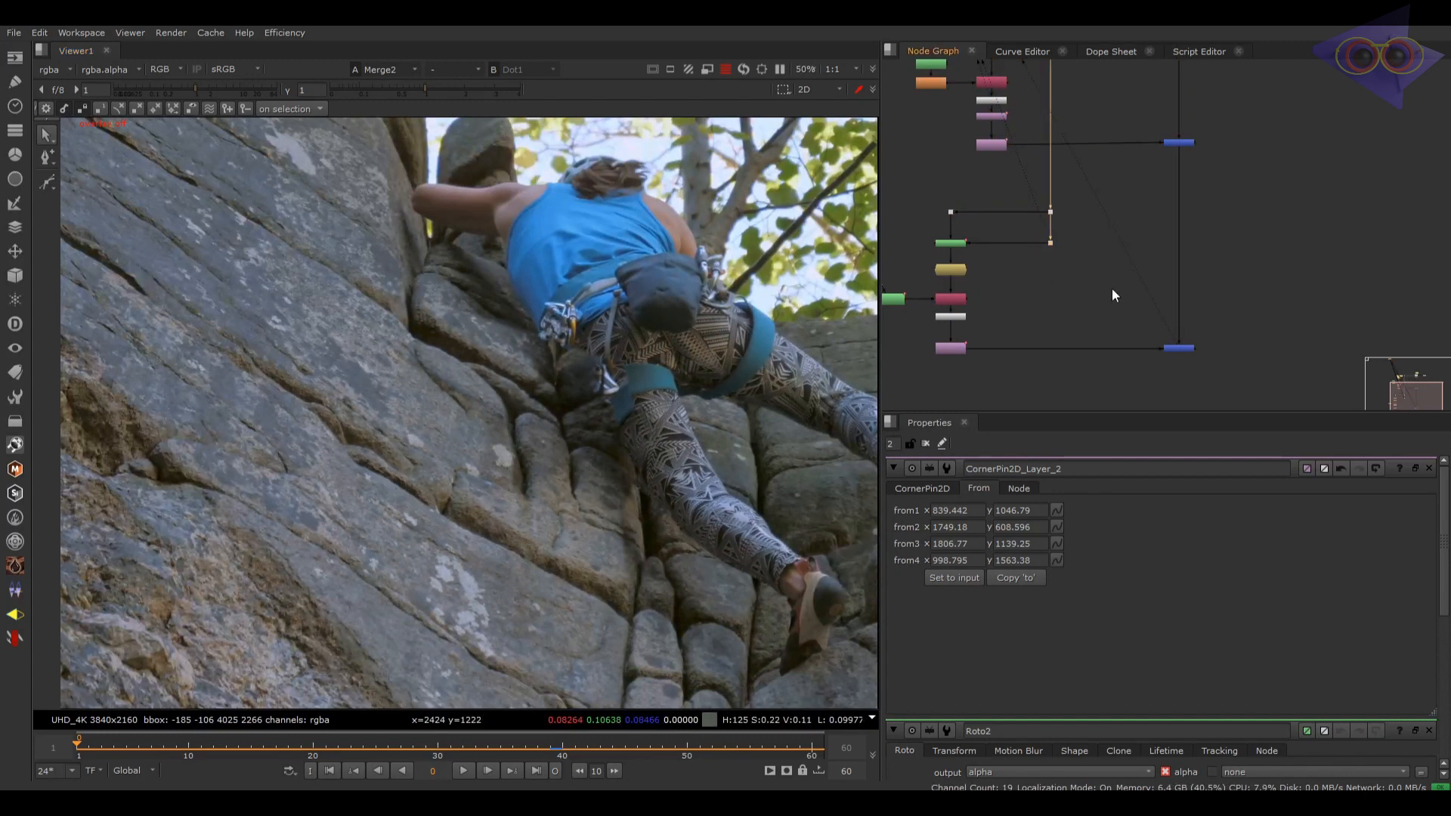
Step: Add an unconnected Roto node beside the merges and view the input Read1 plate around the anchor hardware
scroll(1089, 291, "down", 3)
left_click(1211, 240)
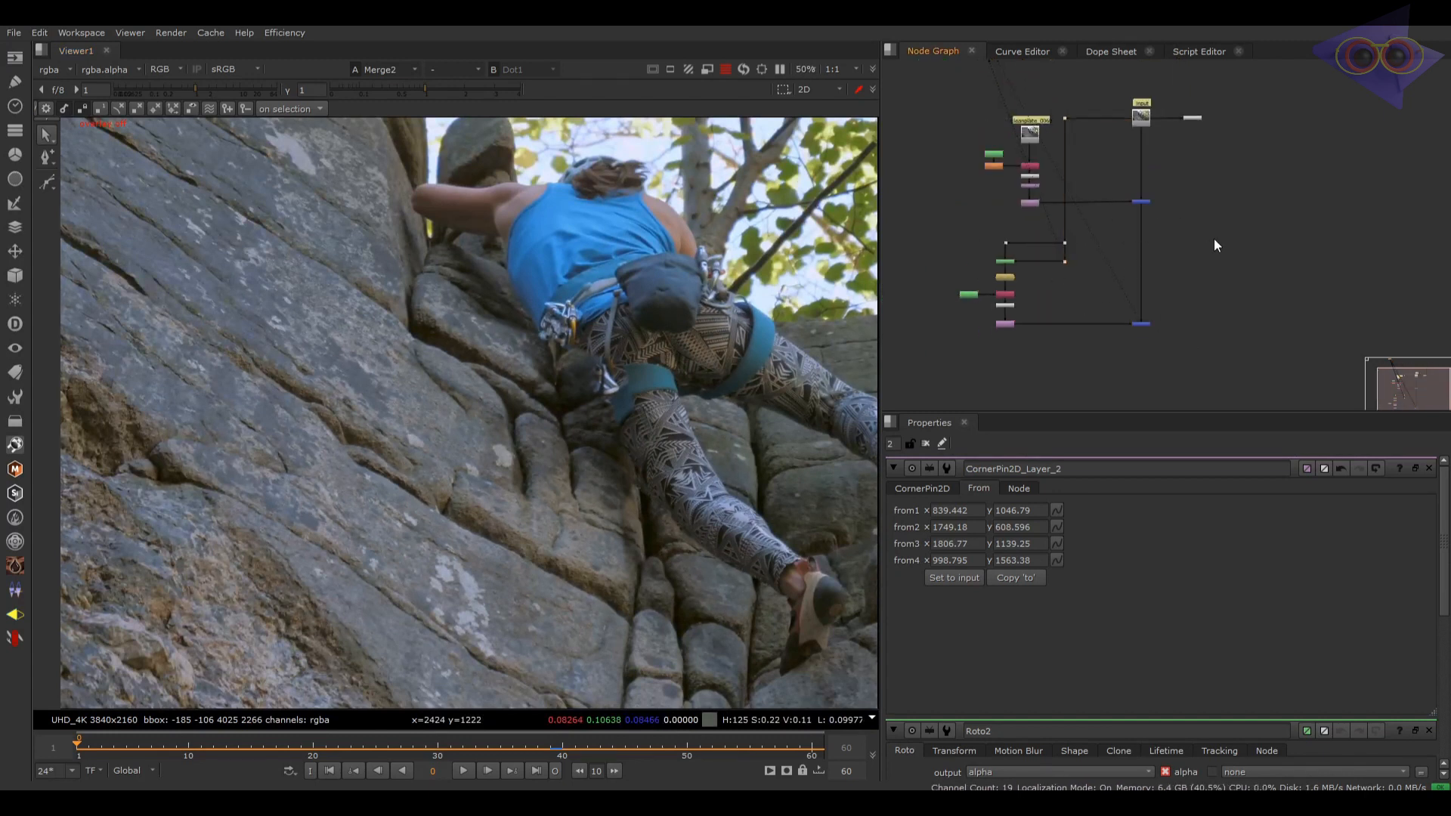
key("o")
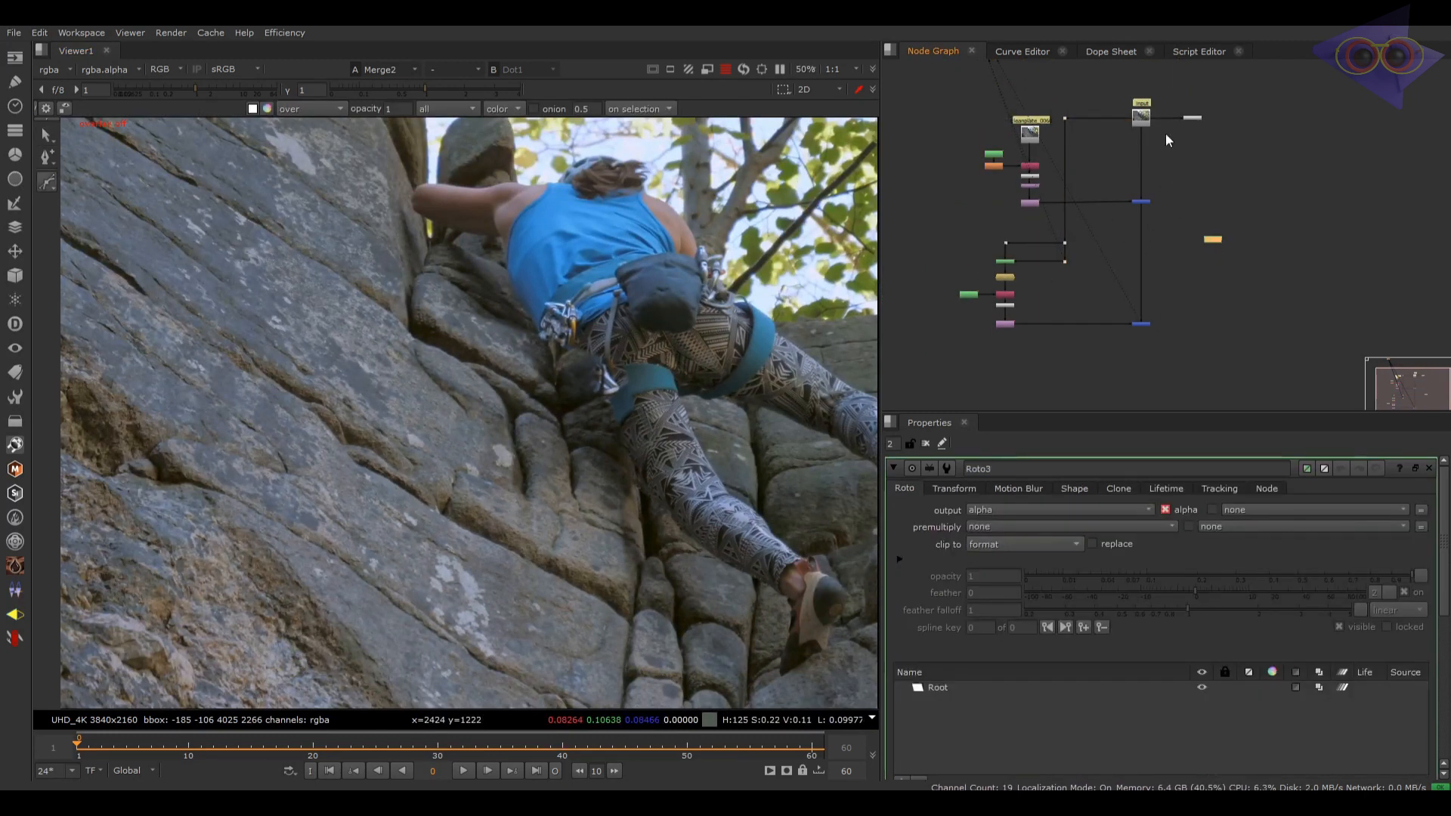
left_click(1142, 120)
key("1")
scroll(388, 332, "up", 5)
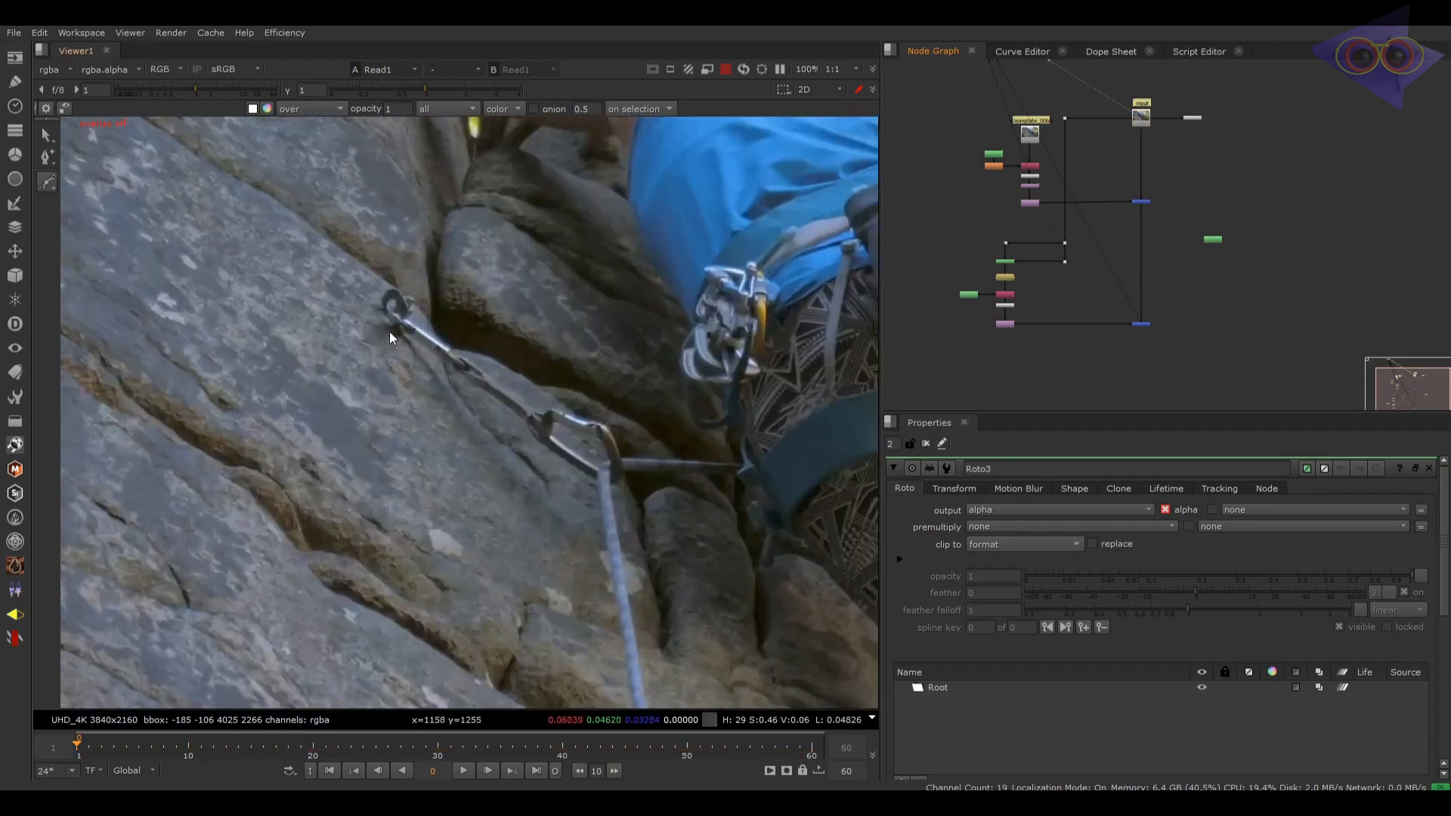
scroll(1005, 312, "up", 3)
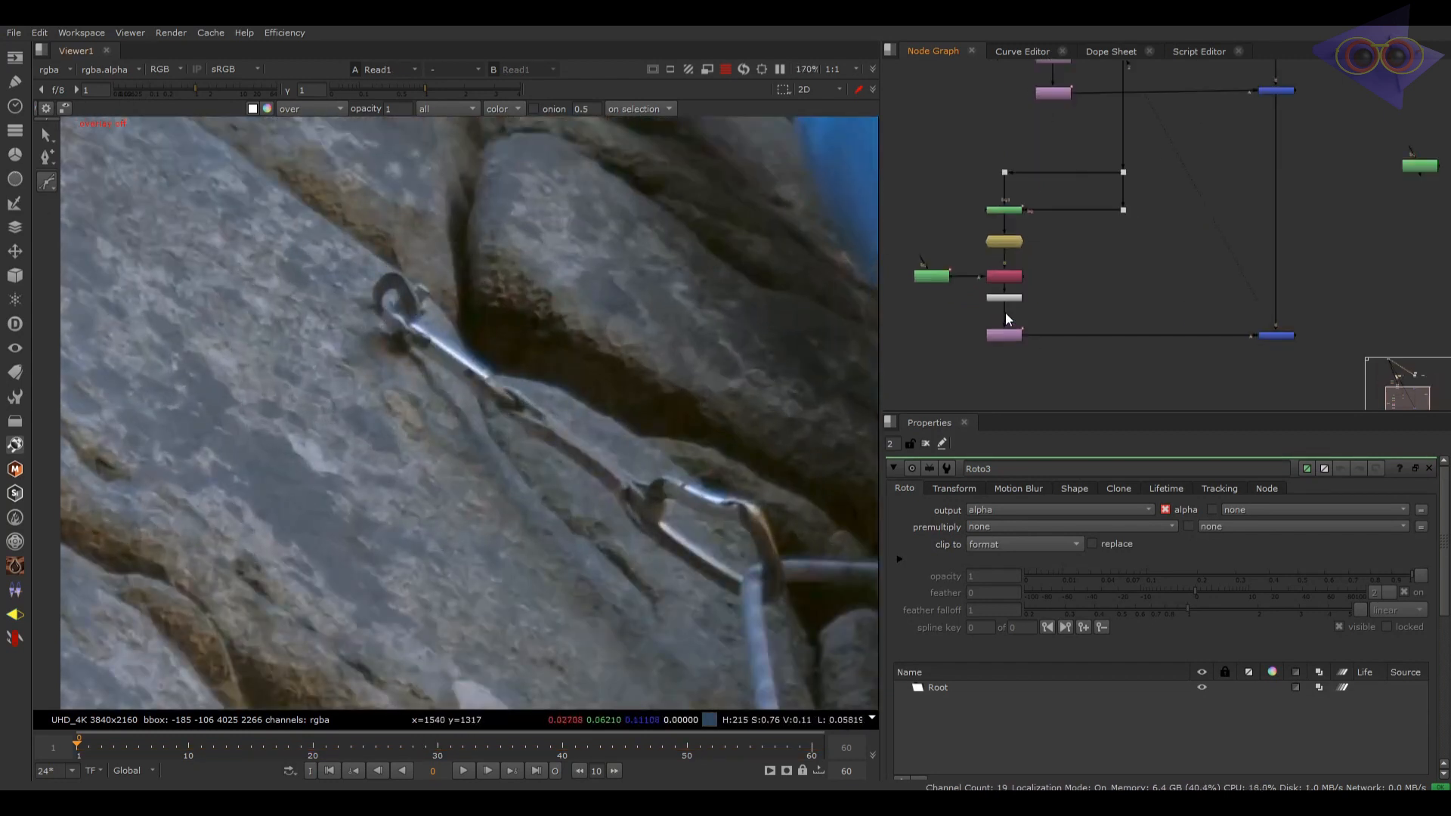
Step: Open the lower tracked corner pin's properties and go to frame 57
double_click(1000, 338)
left_click(930, 489)
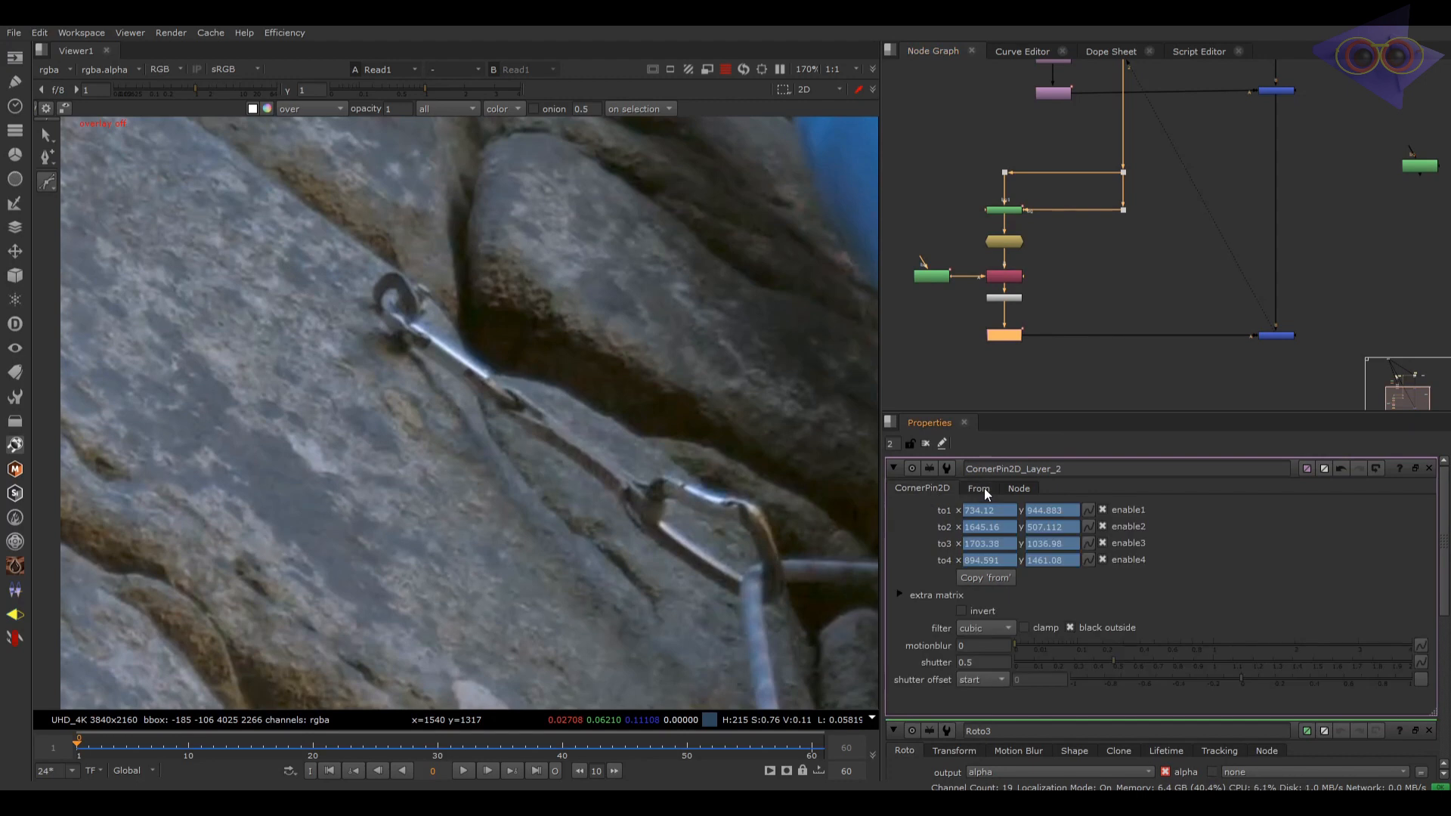
scroll(966, 238, "down", 2)
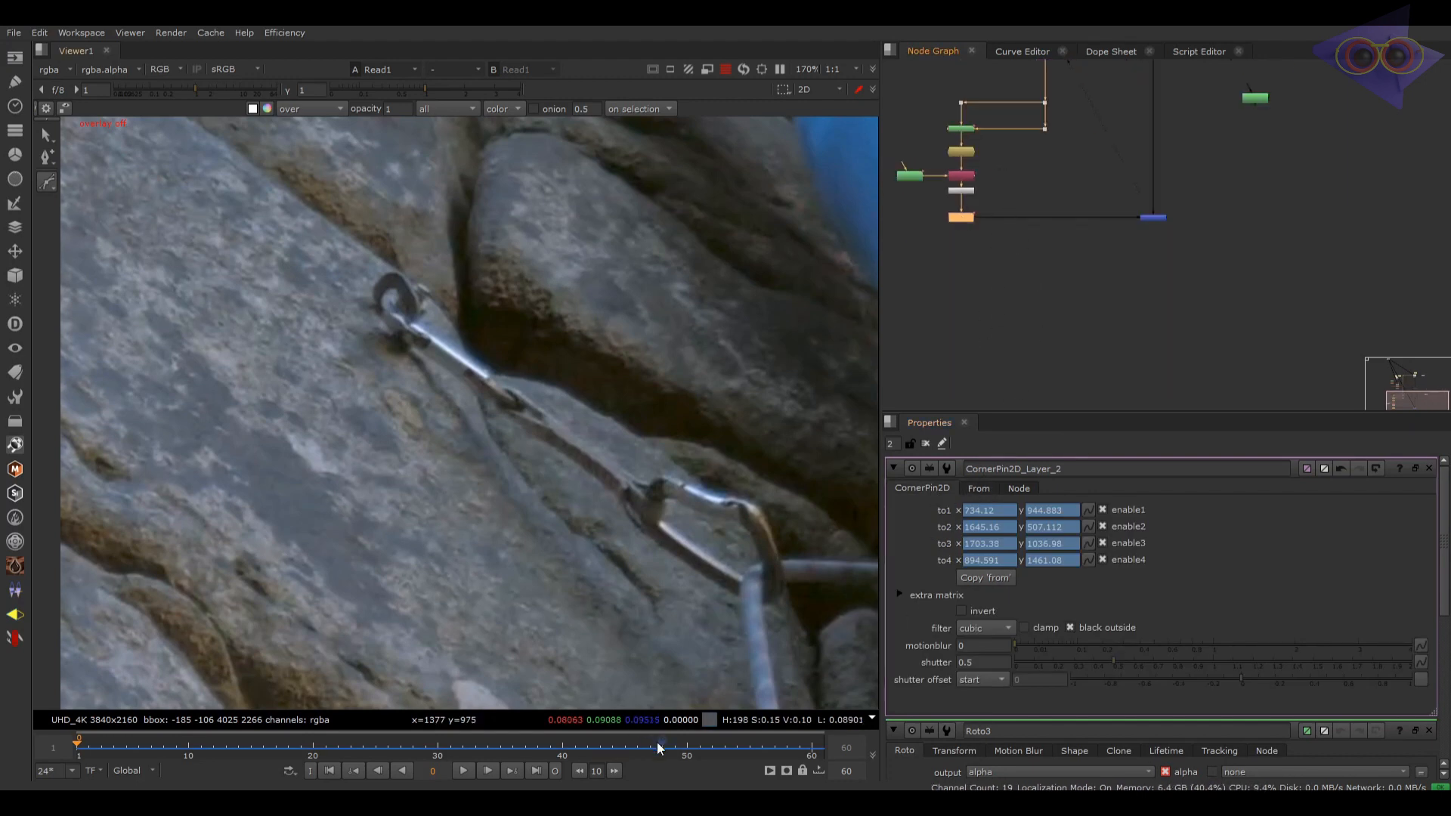
left_click_drag(656, 742, 774, 747)
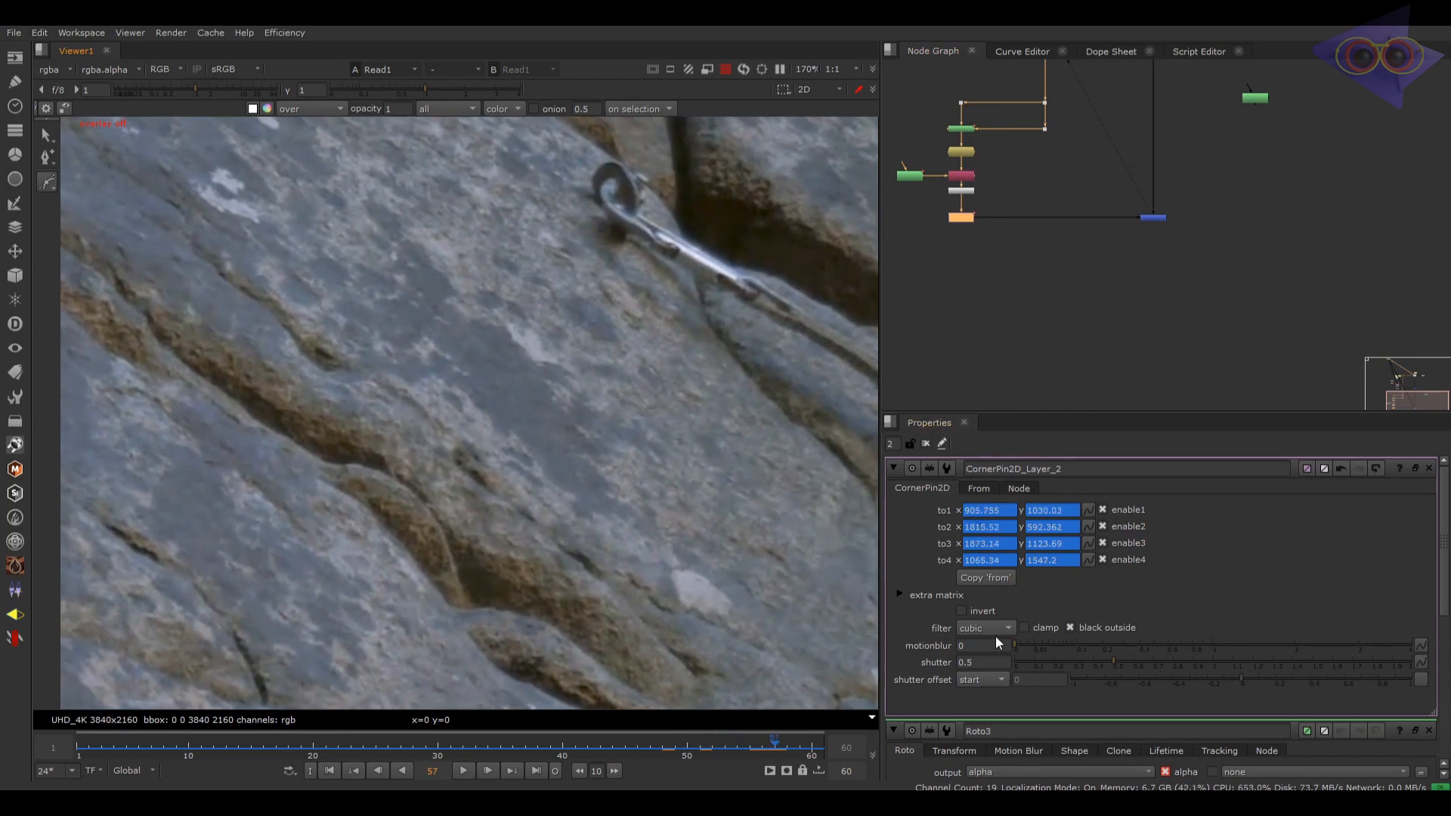
left_click_drag(995, 301, 949, 211)
Step: Expand the extra matrix in Roto3's transform settings and in the tracked corner pin to compare them
left_click(1252, 99)
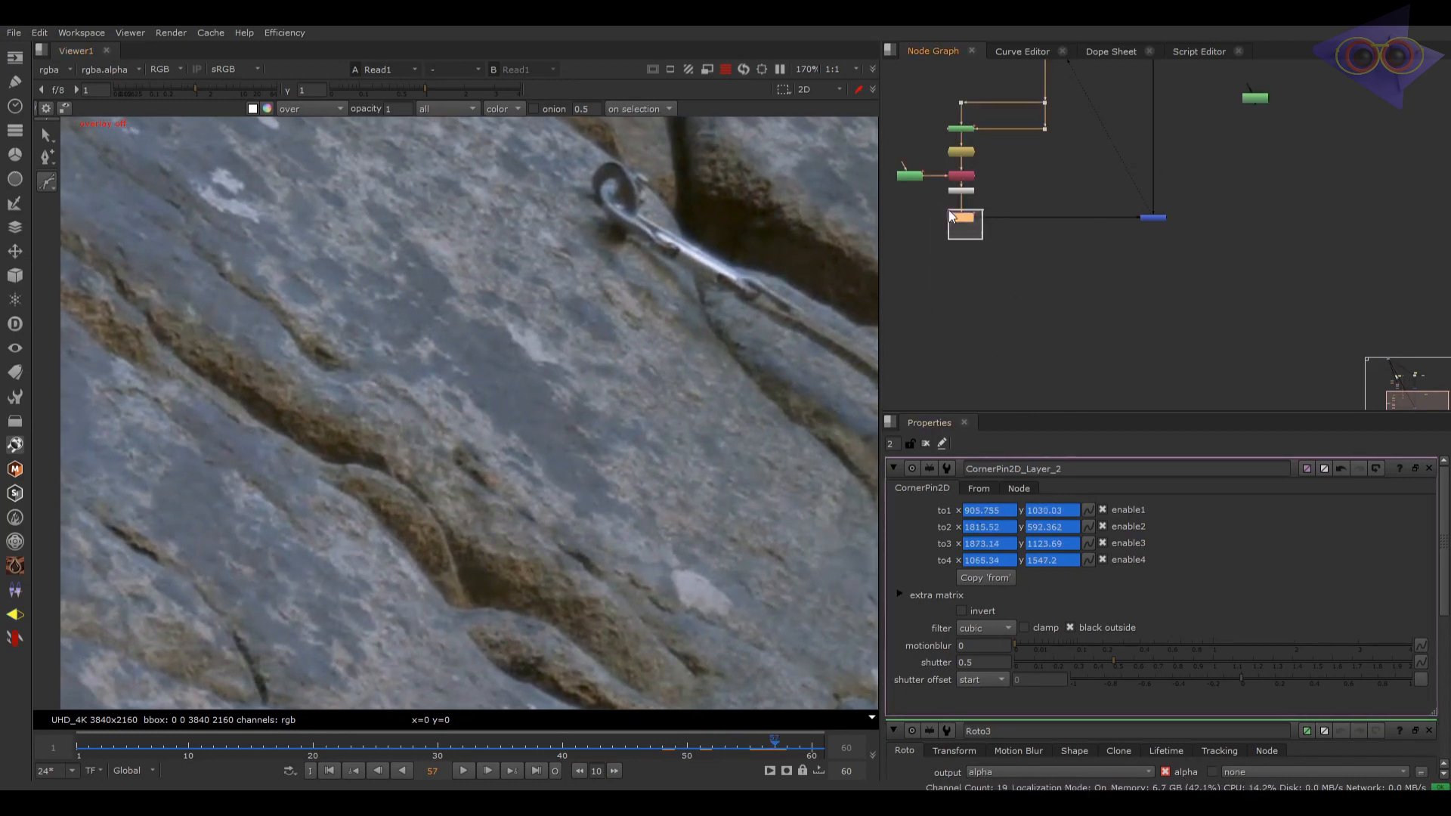
double_click(1260, 101)
left_click(968, 486)
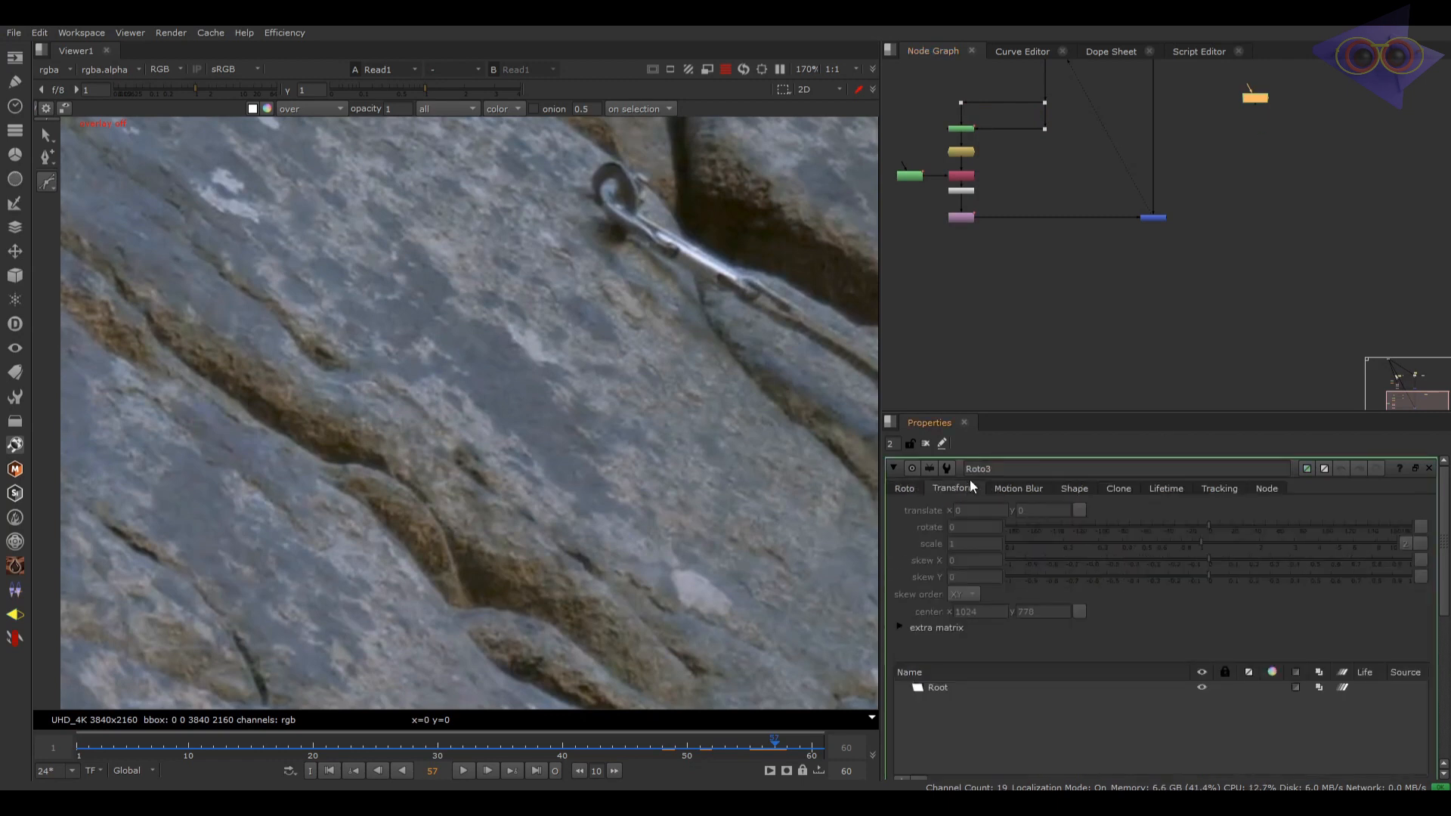
left_click(901, 628)
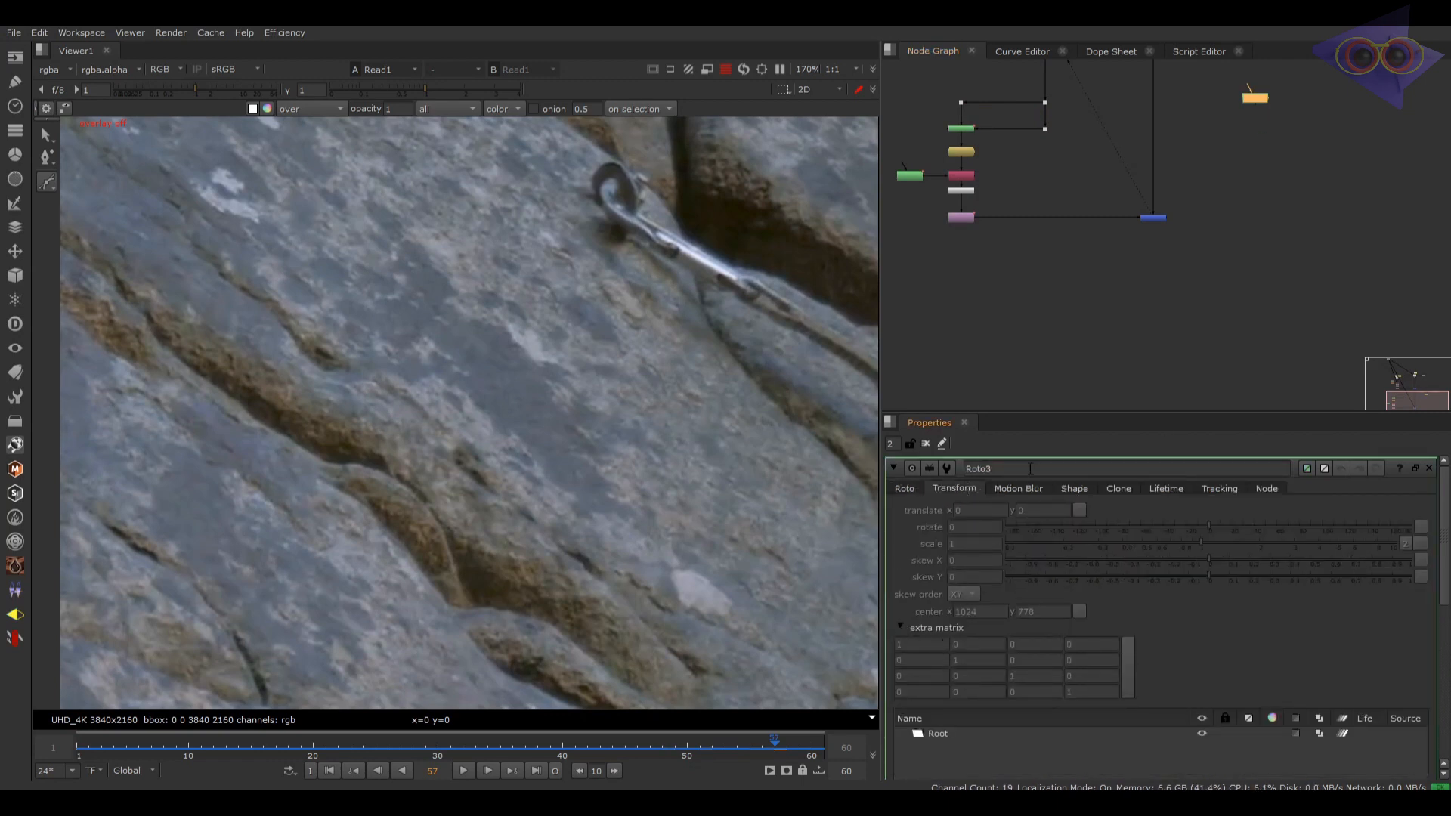
double_click(967, 220)
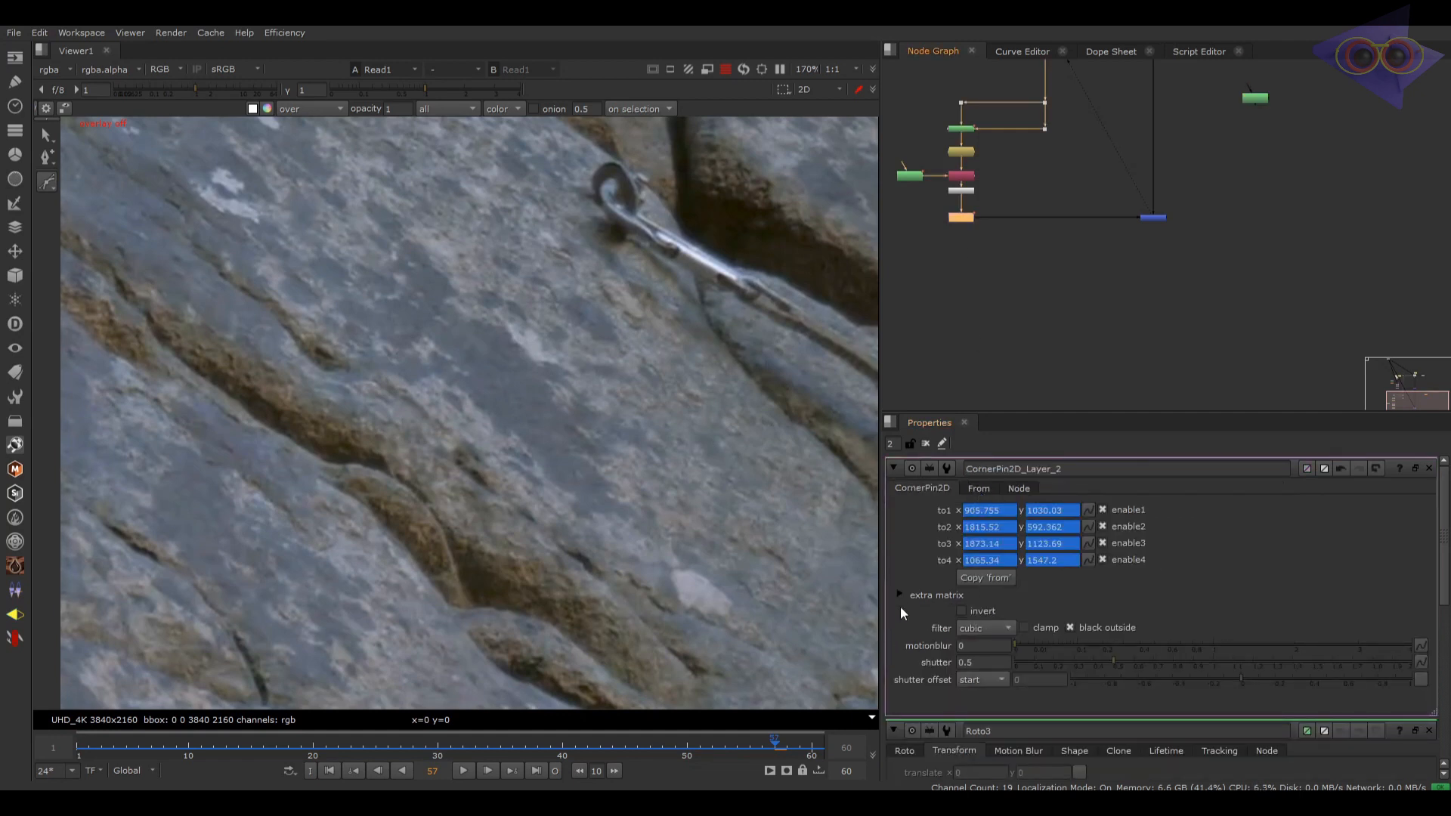
left_click(900, 596)
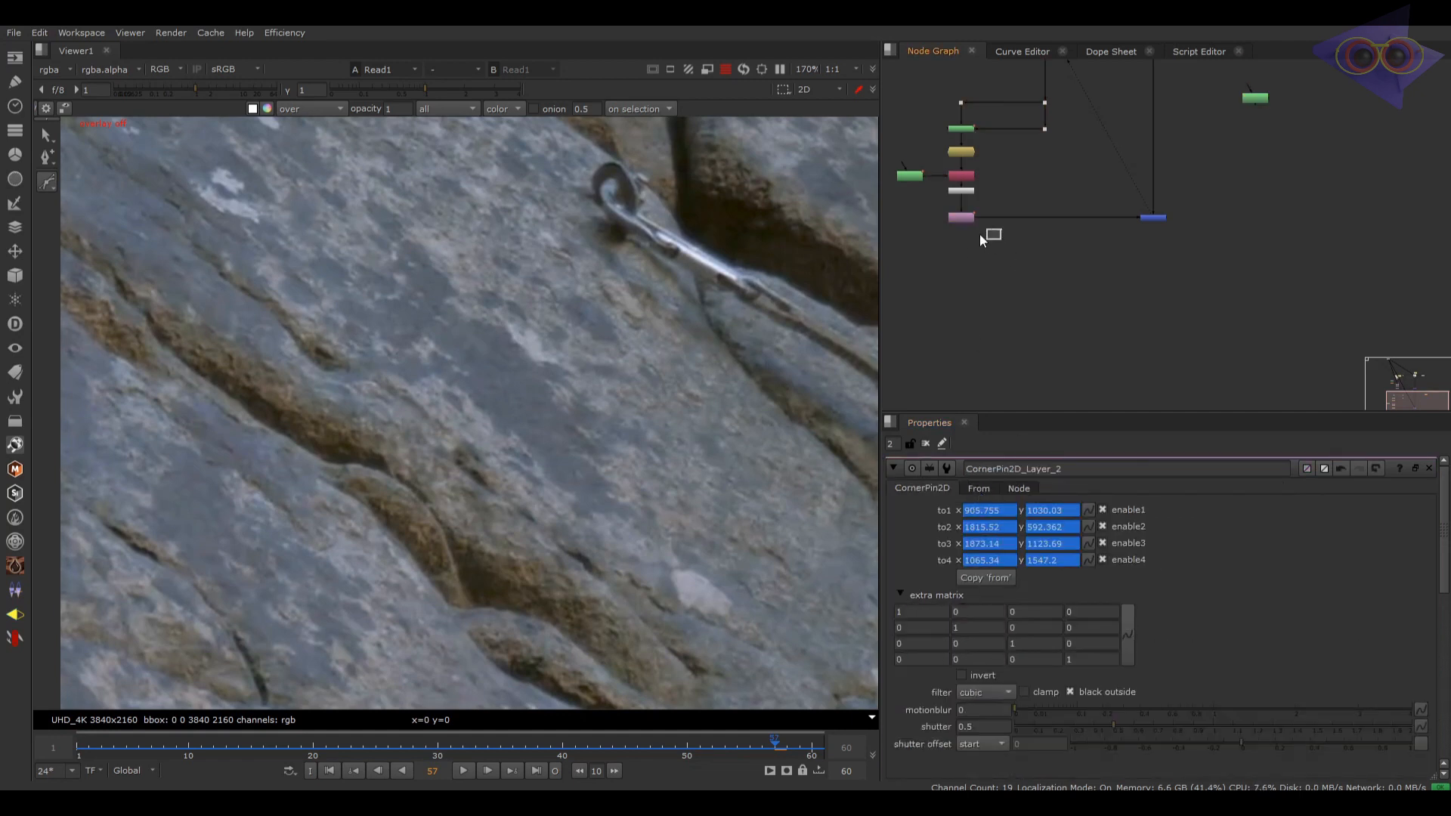
Step: Convert the tracked corner pin to a matrix with CornerPin_to_Matrix over the offered frame range and move the new node beside Merge2
left_click(286, 33)
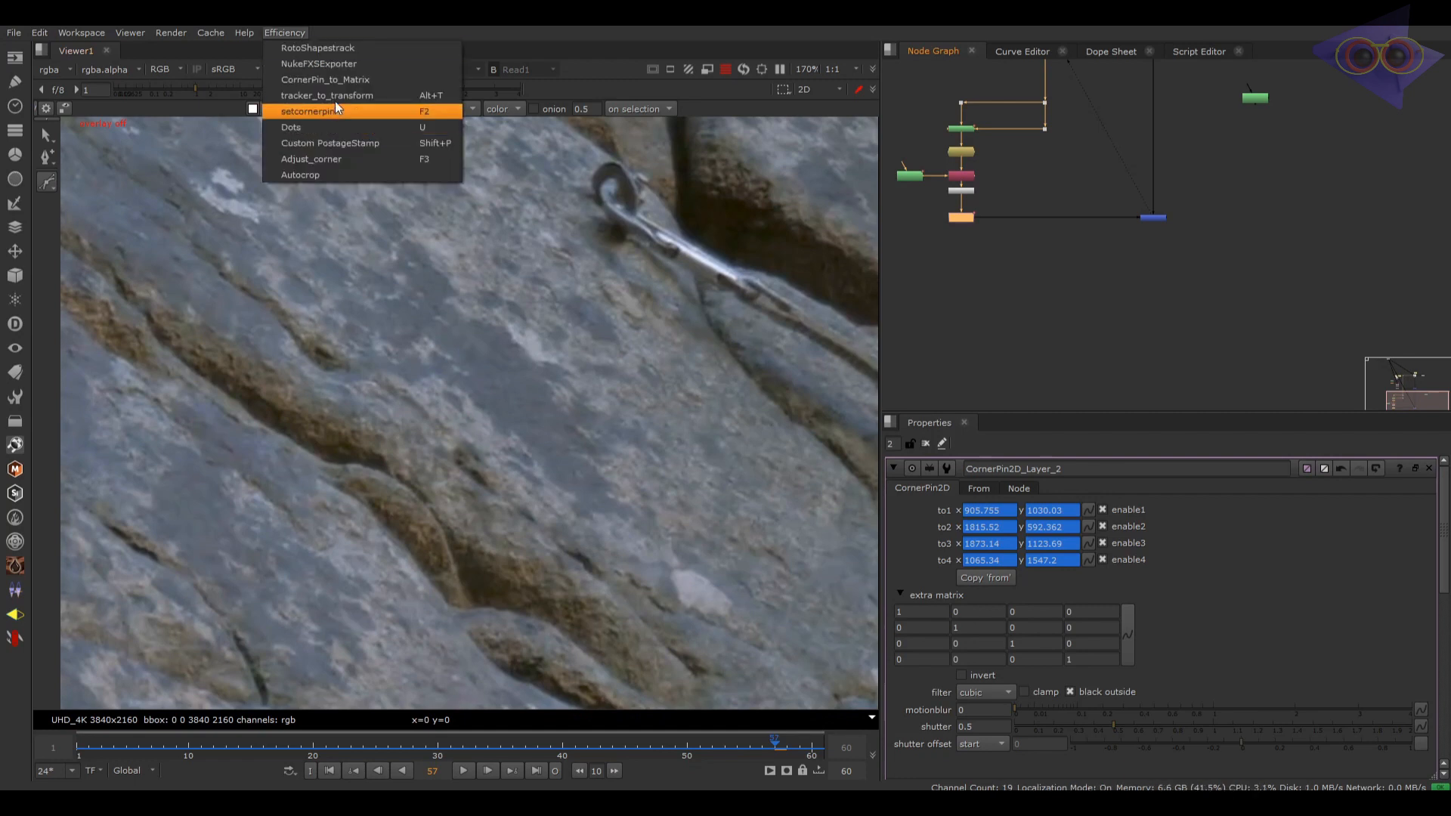
left_click(333, 81)
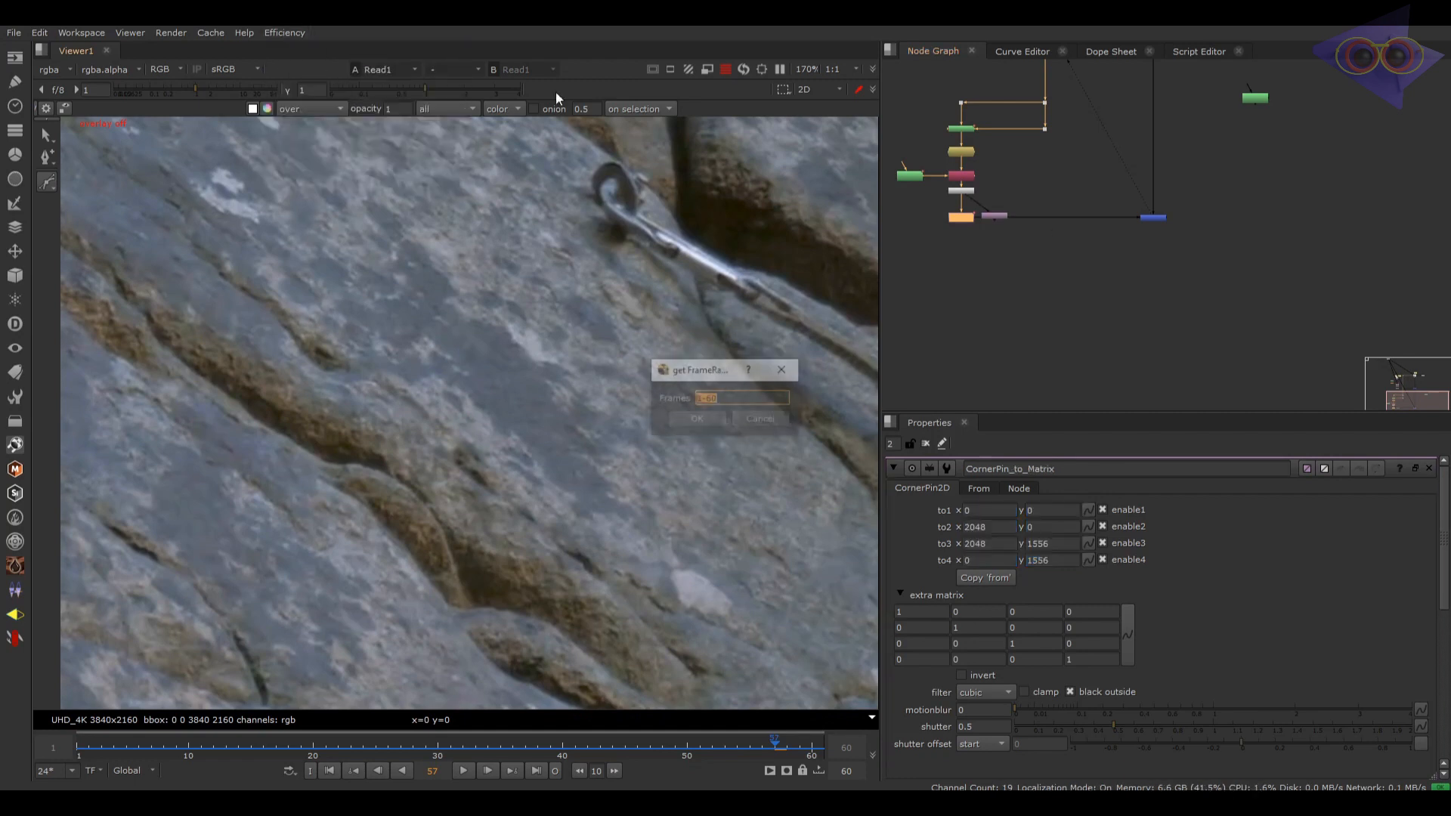
left_click(715, 418)
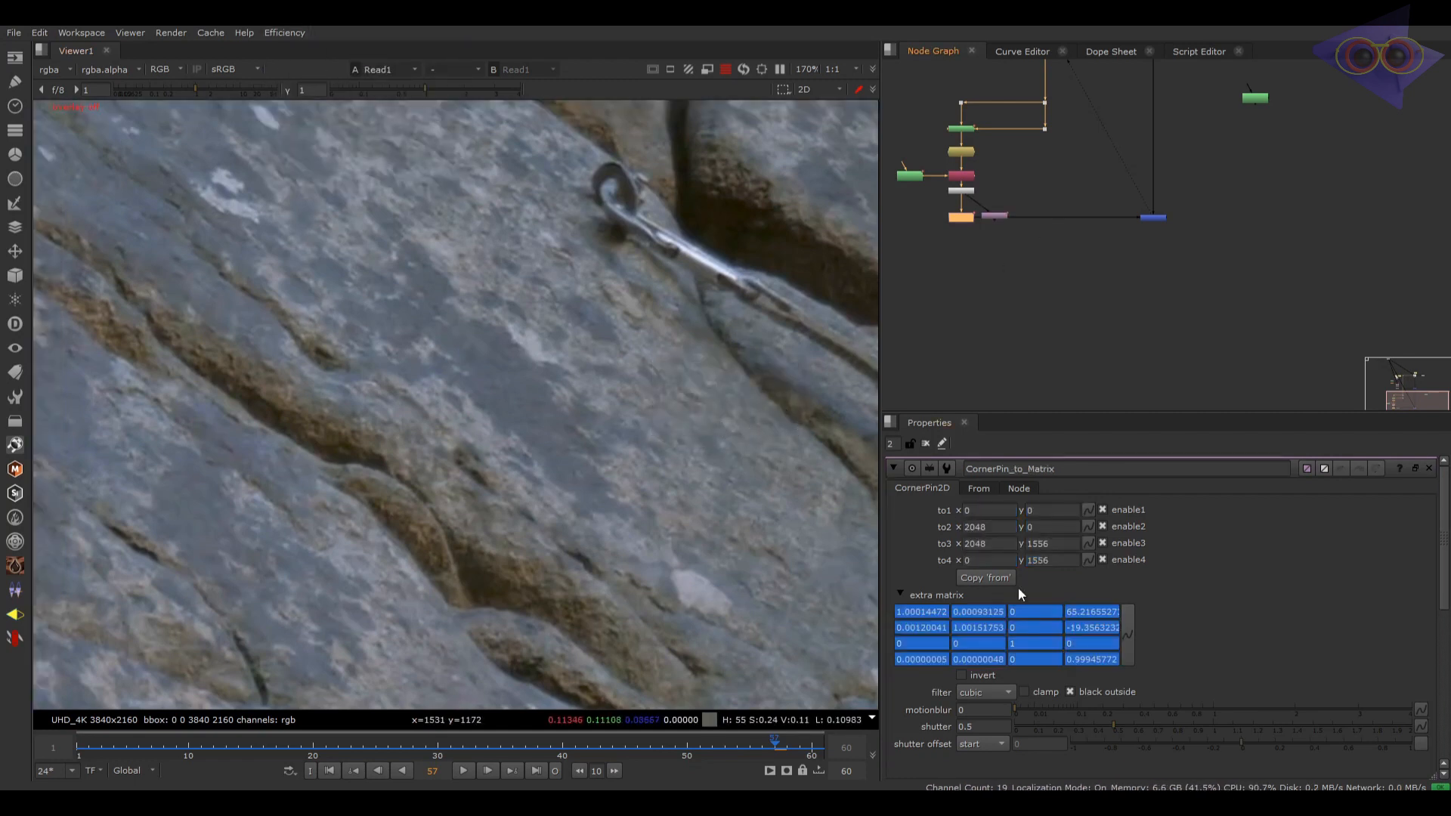
scroll(1014, 227, "up", 4)
left_click_drag(991, 204, 1342, 249)
middle_click_drag(1332, 305, 1186, 339)
scroll(1185, 340, "down", 3)
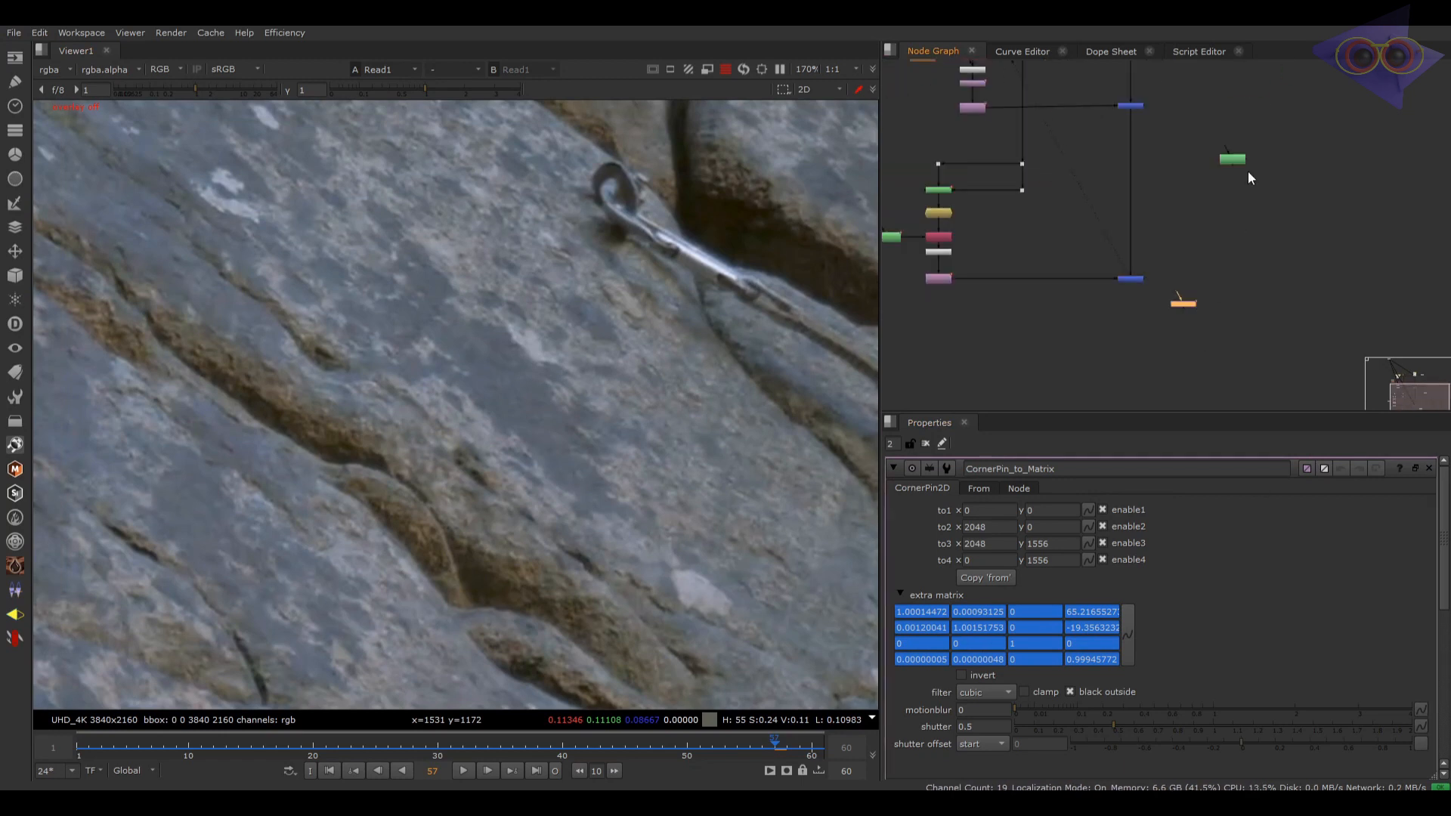
Step: Copy the animated extra matrix from CornerPin_to_Matrix to Roto3's Root layer and delete the converted corner pin node
left_click(1240, 161)
double_click(1240, 161)
left_click(957, 490)
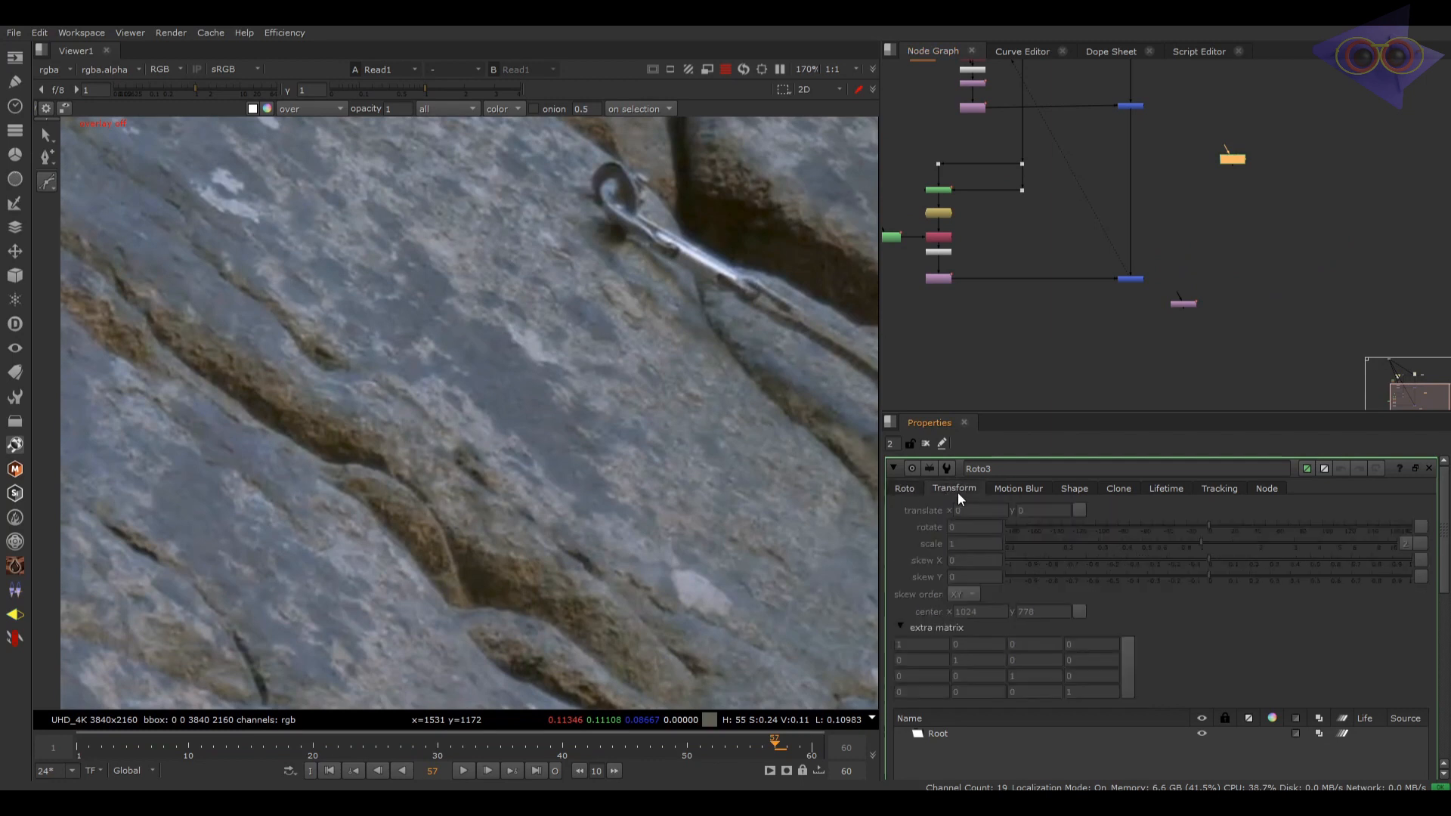
left_click(954, 733)
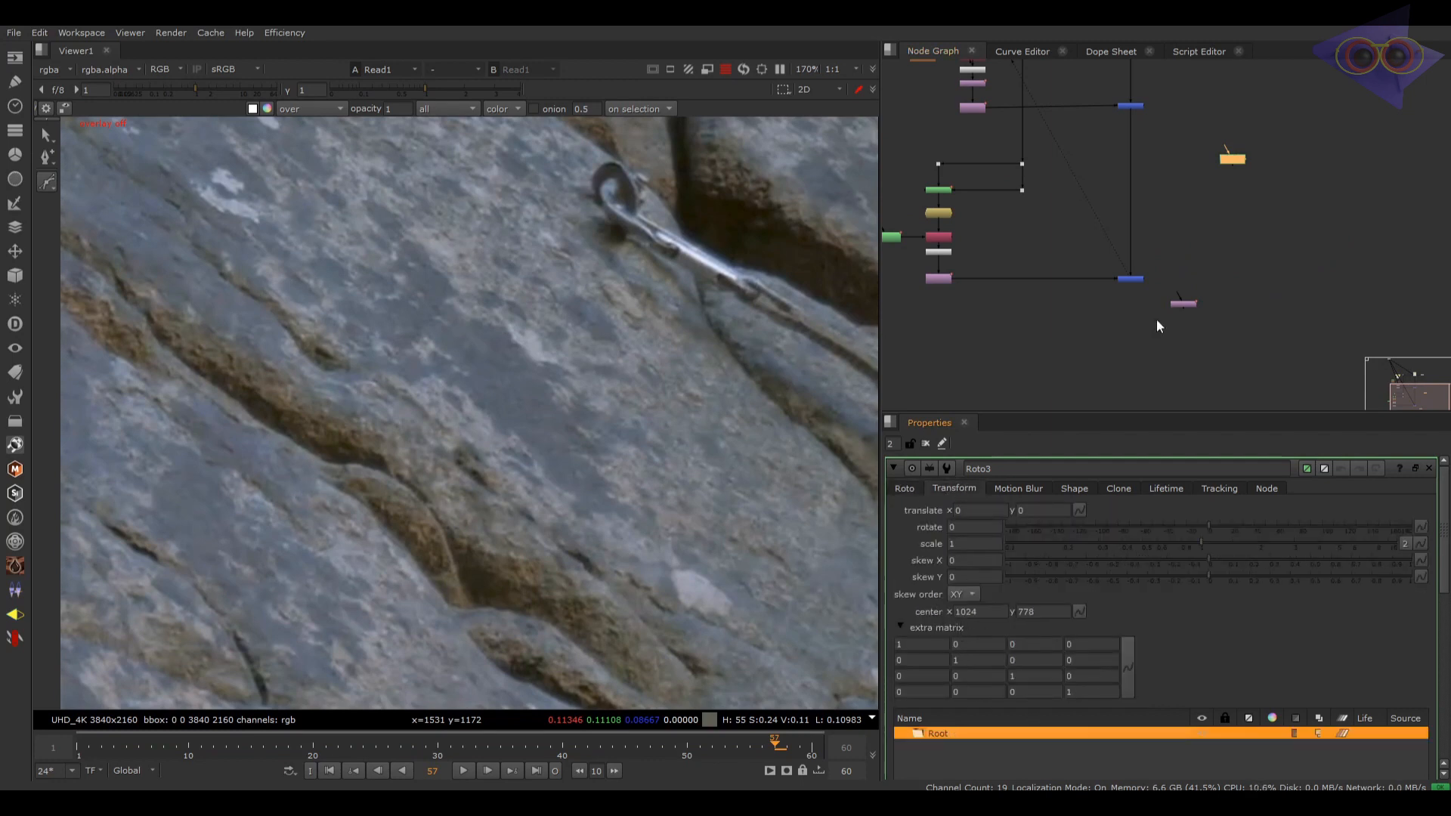
double_click(1182, 305, "ctrl")
left_click_drag(1108, 182, 747, 181)
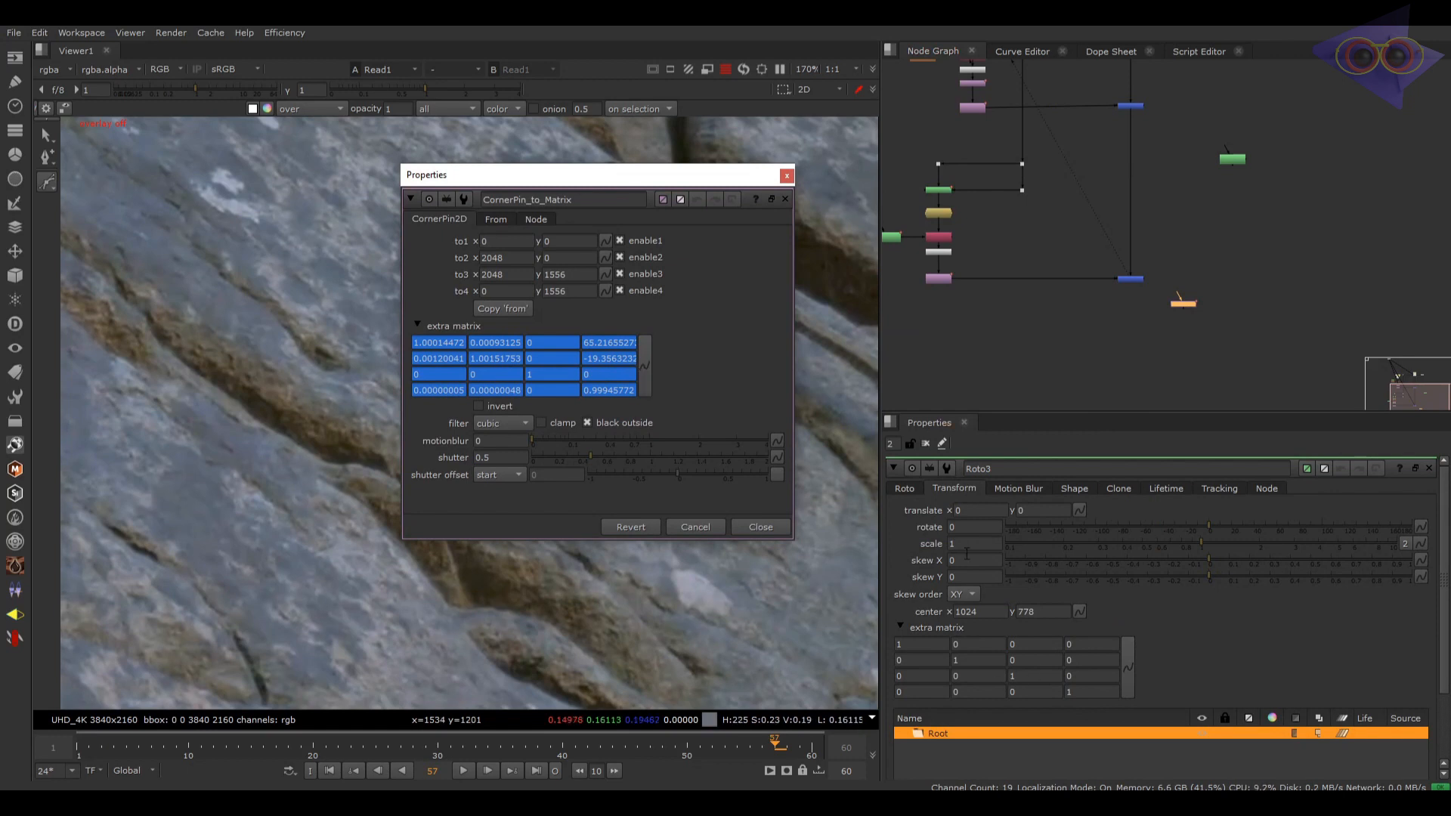
left_click_drag(643, 361, 1077, 579)
left_click_drag(1127, 665, 1128, 665)
left_click(786, 201)
left_click_drag(1224, 289, 1131, 319)
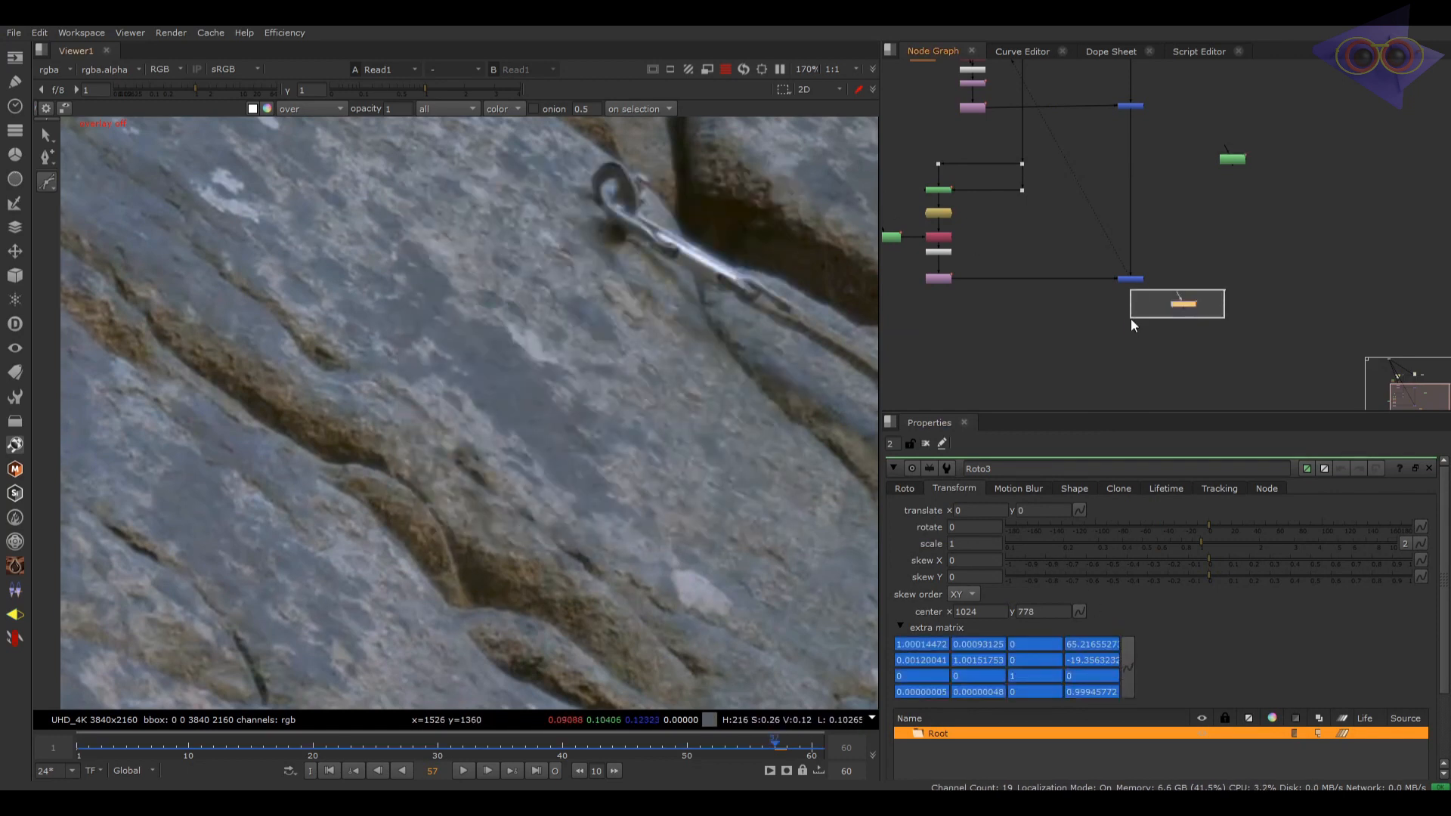
Step: Draw a closed ten-point Bezier in Roto3 around the wall bolt and its ring on frame 57
left_click(1232, 158)
key("f")
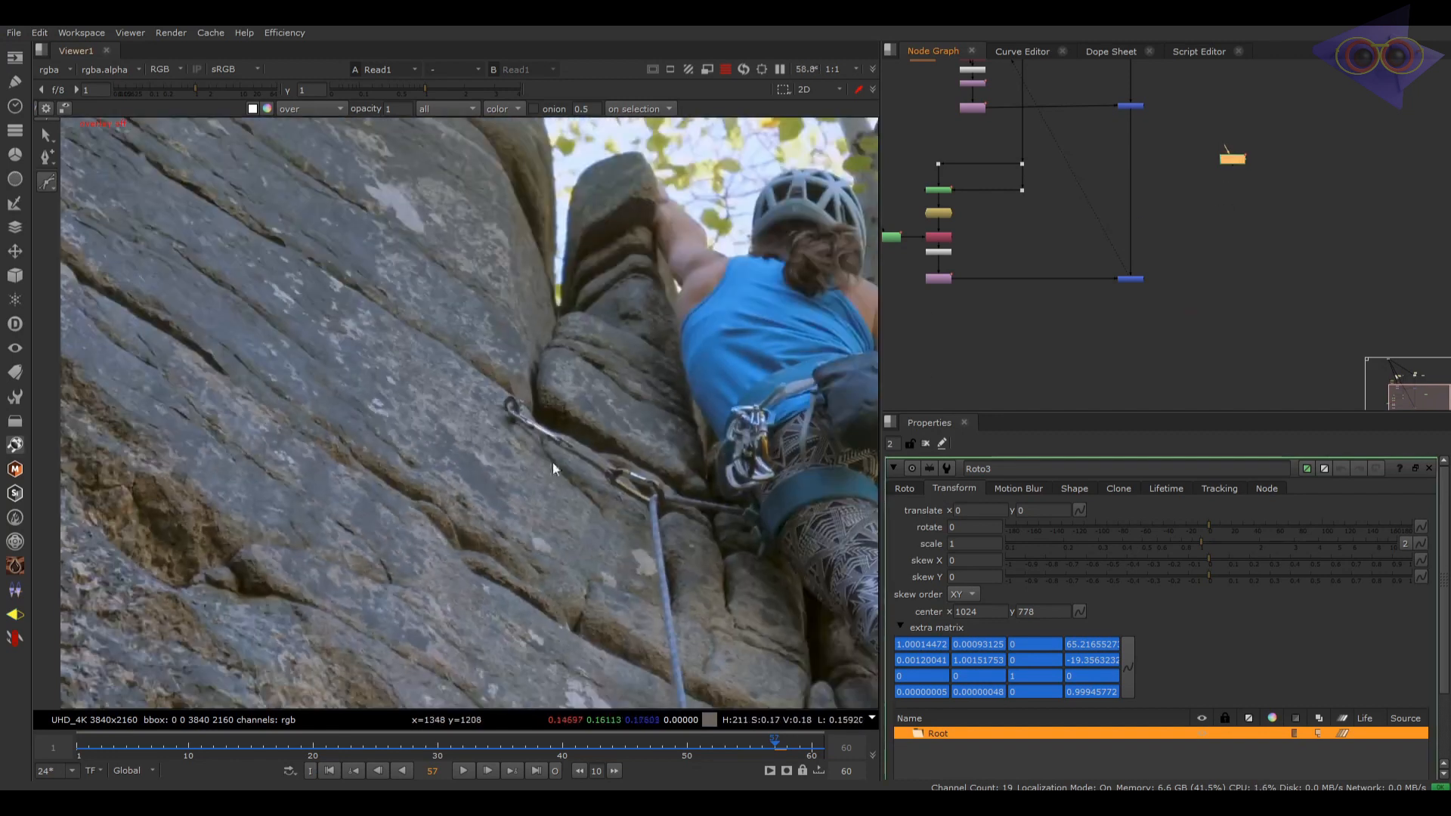
scroll(490, 420, "up", 8)
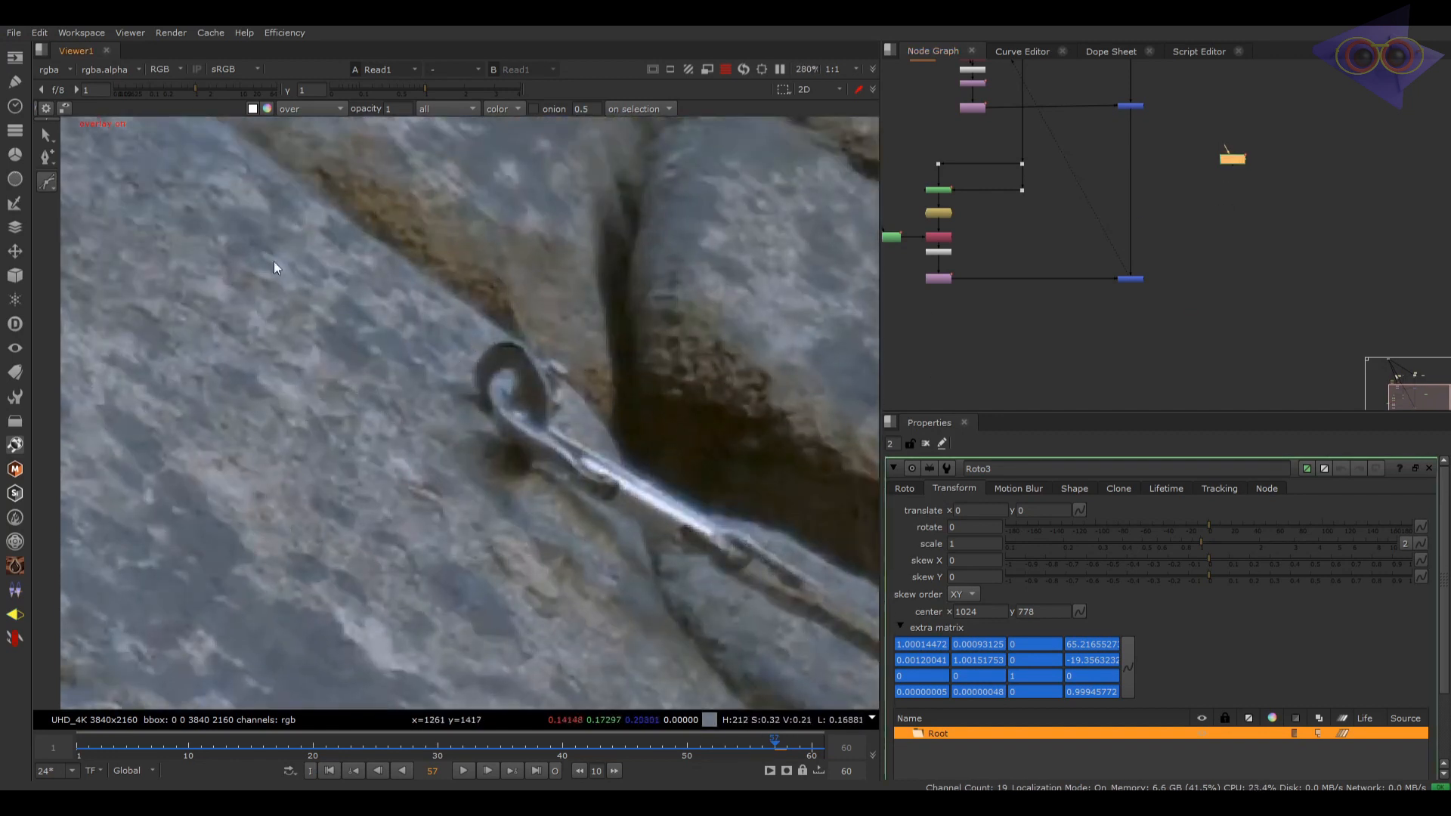
key("o")
left_click(451, 358)
left_click(488, 330)
left_click(533, 328)
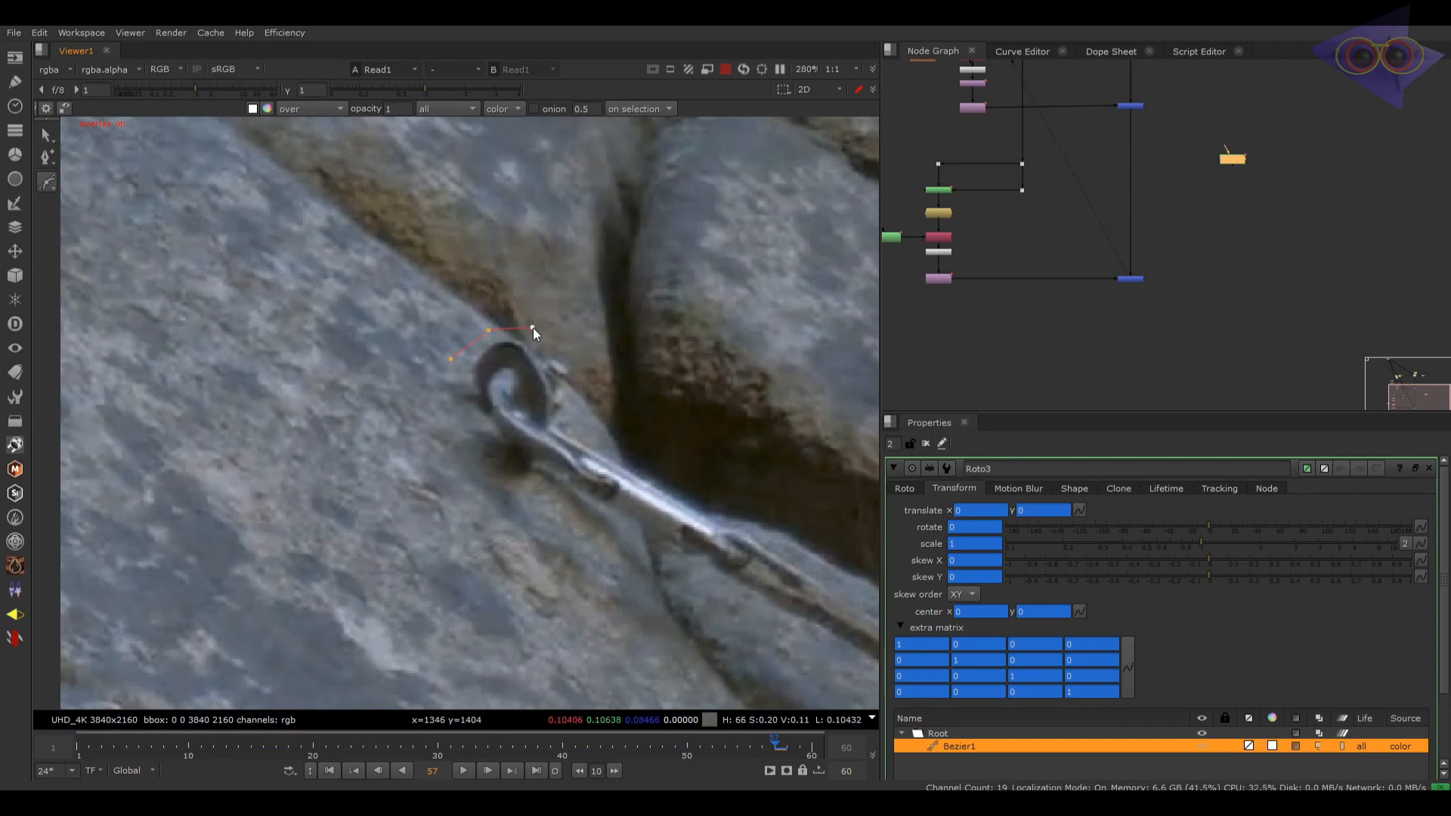
left_click(574, 355)
left_click(587, 388)
left_click(576, 417)
left_click(554, 478)
left_click(511, 505)
left_click(447, 469)
left_click(429, 389)
left_click(451, 359)
scroll(519, 439, "down", 2)
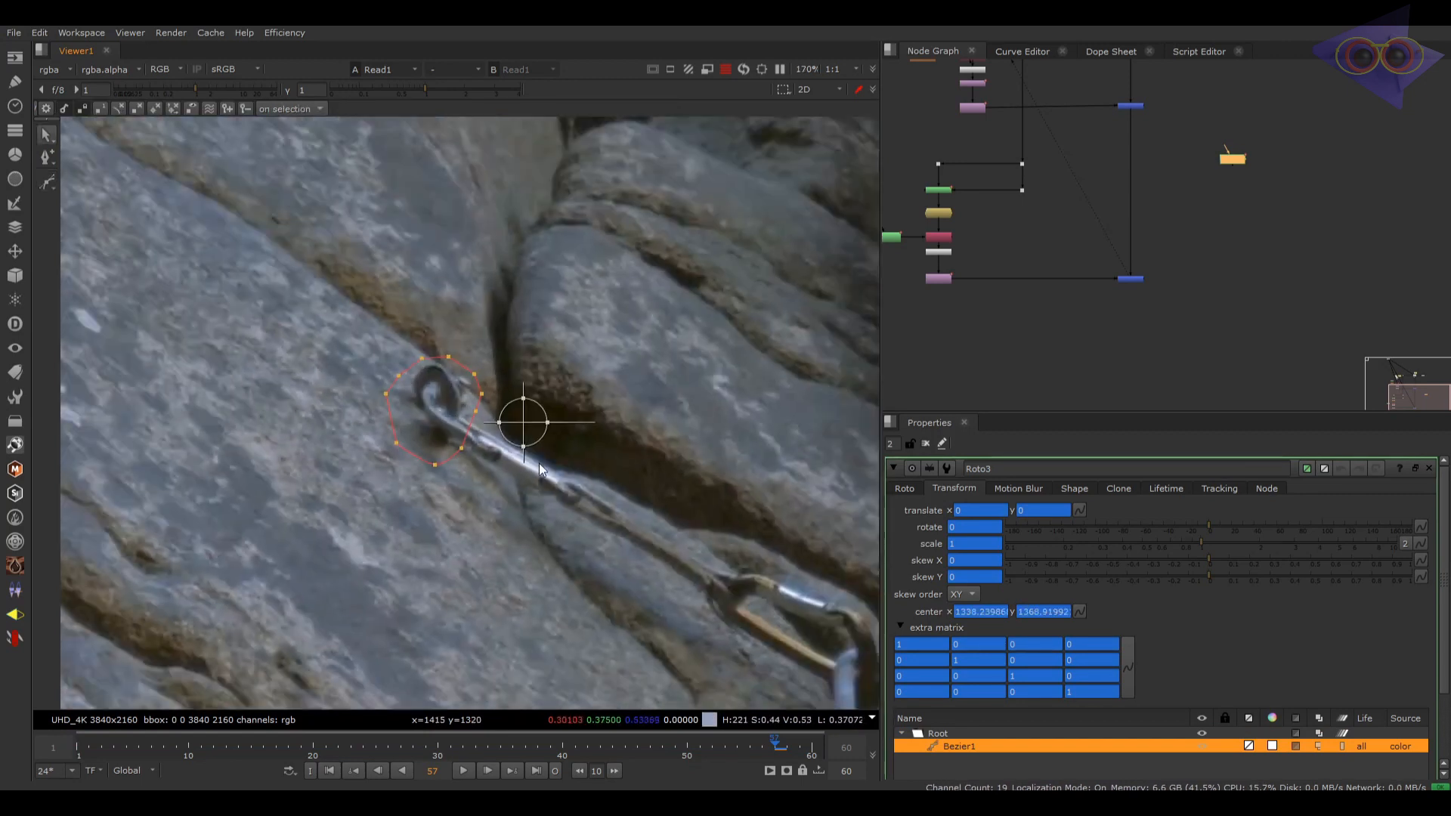
Step: Draw a closed 12-point Bezier in Roto3 around the chain and carabiner below the wall bolt on frame 57
scroll(410, 383, "down", 2)
left_click(318, 338)
left_click(450, 429)
left_click(526, 475)
left_click(567, 518)
left_click(646, 561)
left_click(688, 571)
left_click(709, 553)
left_click(698, 476)
left_click(628, 449)
left_click(552, 416)
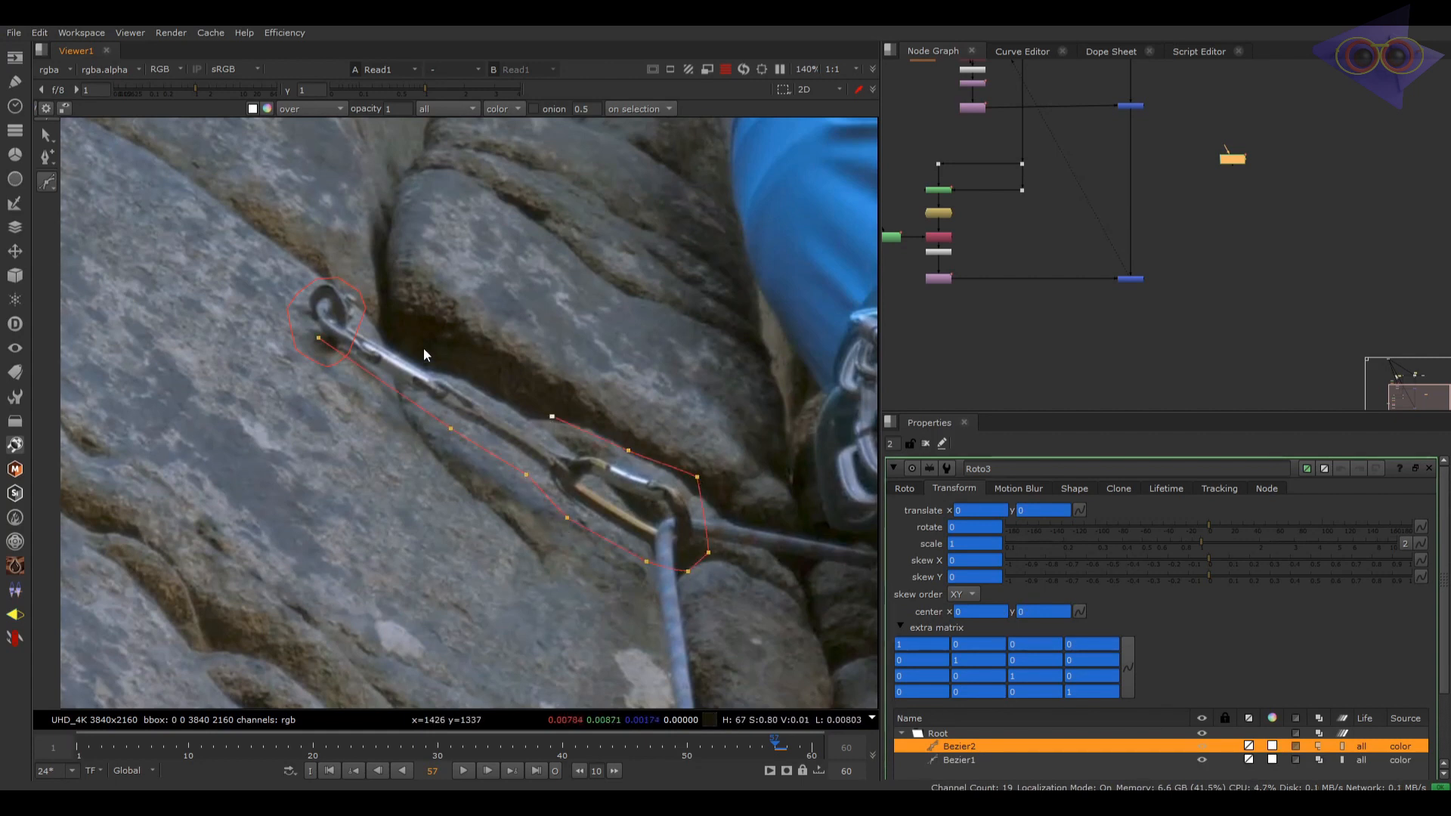
left_click(407, 328)
left_click(331, 300)
left_click(318, 338)
Step: Reshape the chain and carabiner Bezier on frames 1 and 30 to keep the hardware enclosed across the shot
left_click(820, 752)
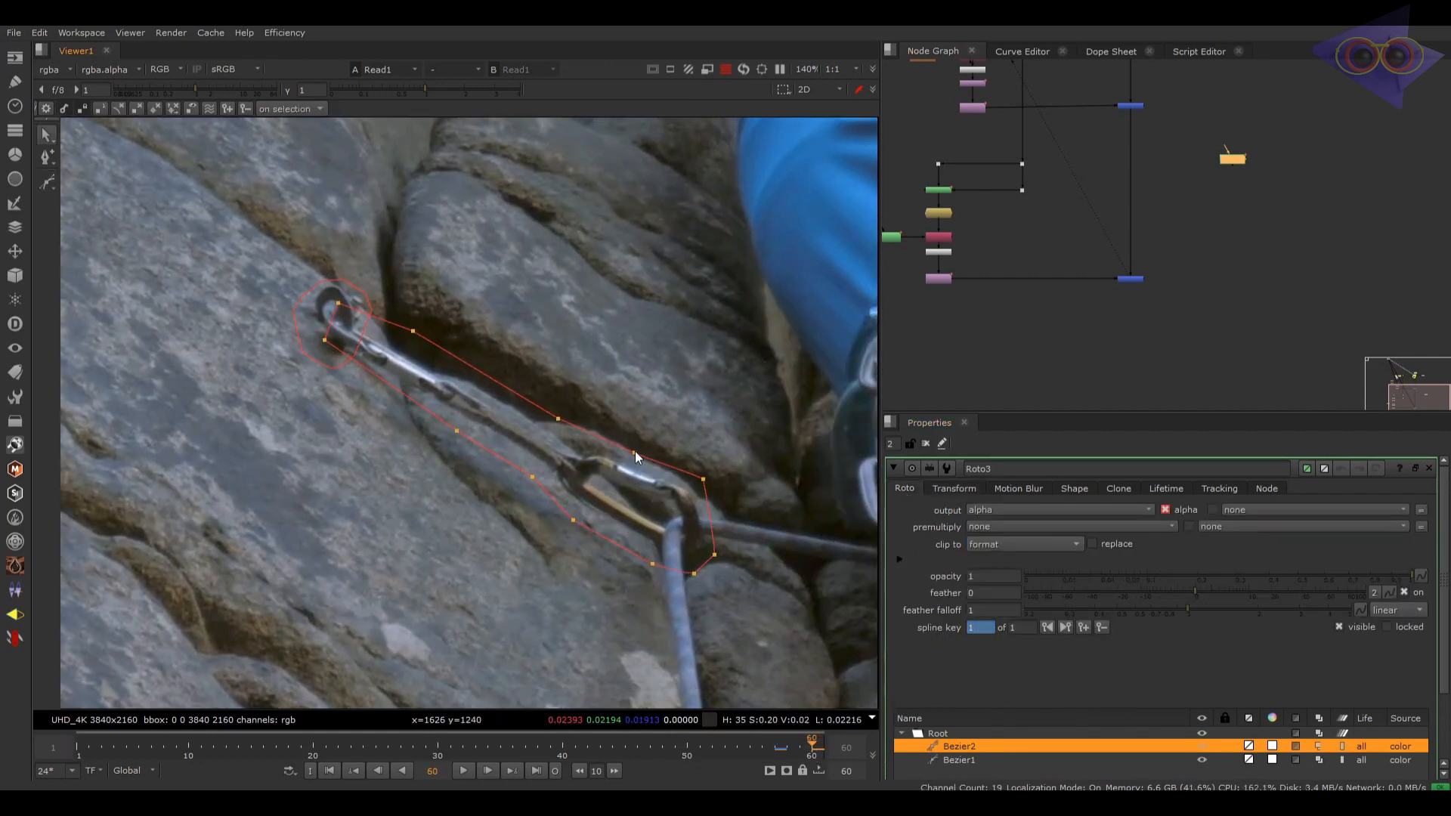
left_click(79, 748)
middle_click_drag(566, 395, 725, 392)
left_click_drag(735, 473, 713, 477, "ctrl")
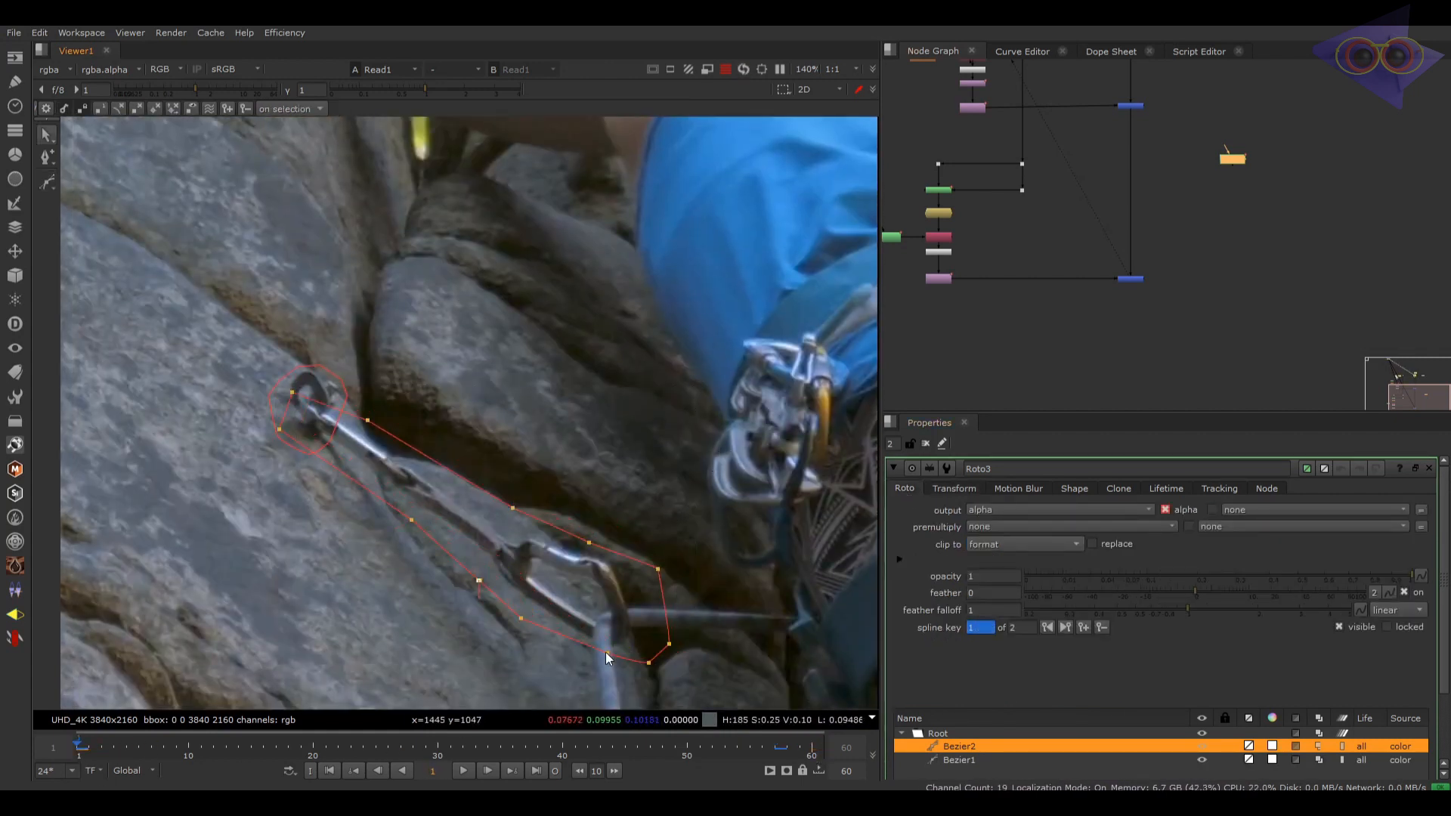
left_click(426, 749)
left_click_drag(452, 756, 438, 756)
left_click_drag(718, 589, 727, 599)
left_click_drag(742, 568, 760, 565)
middle_click_drag(512, 486, 355, 425)
Step: Draw a four-point Bezier around the short rope between the carabiner and the climber and key it across the shot
key("v")
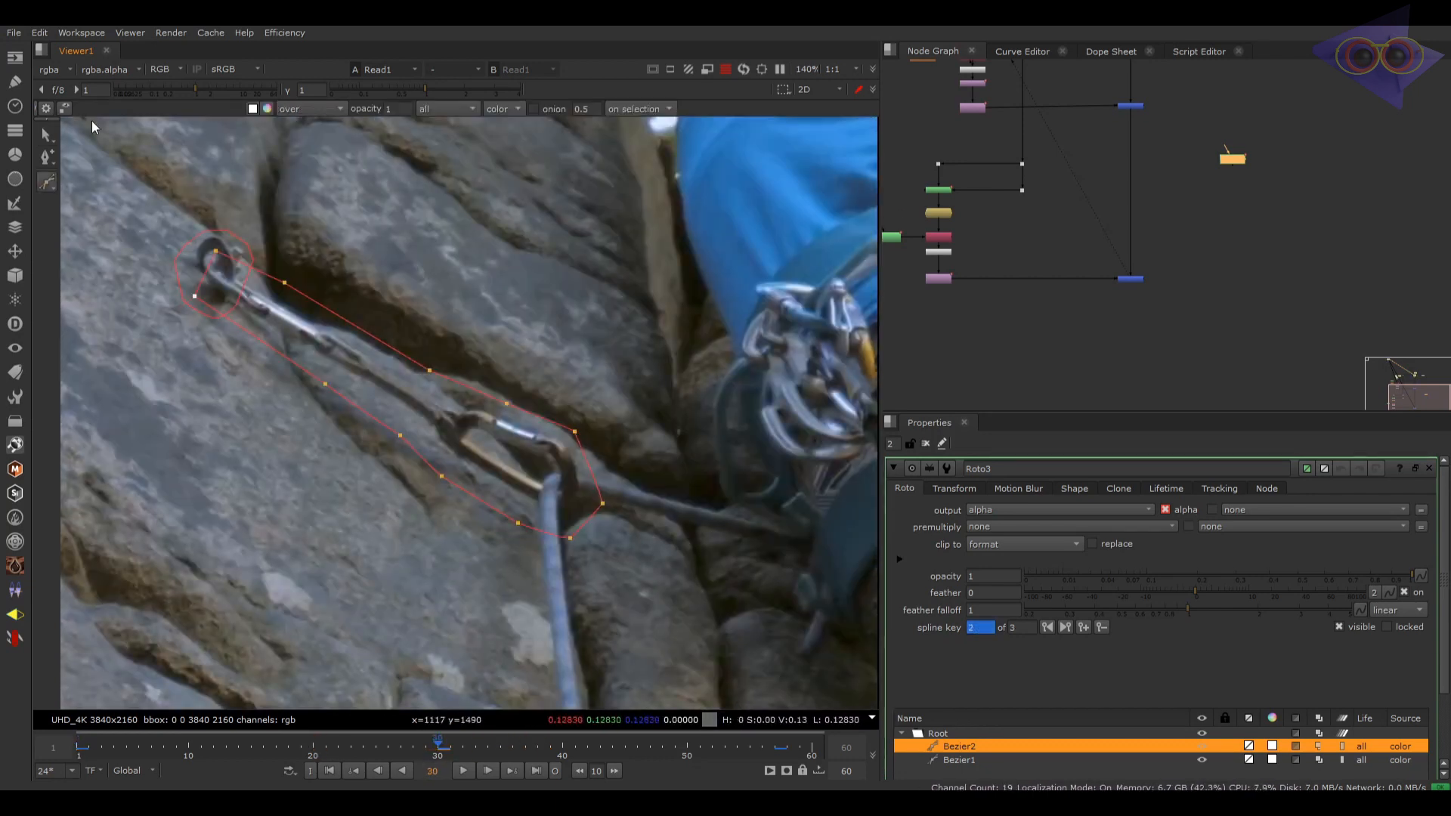
left_click(216, 272)
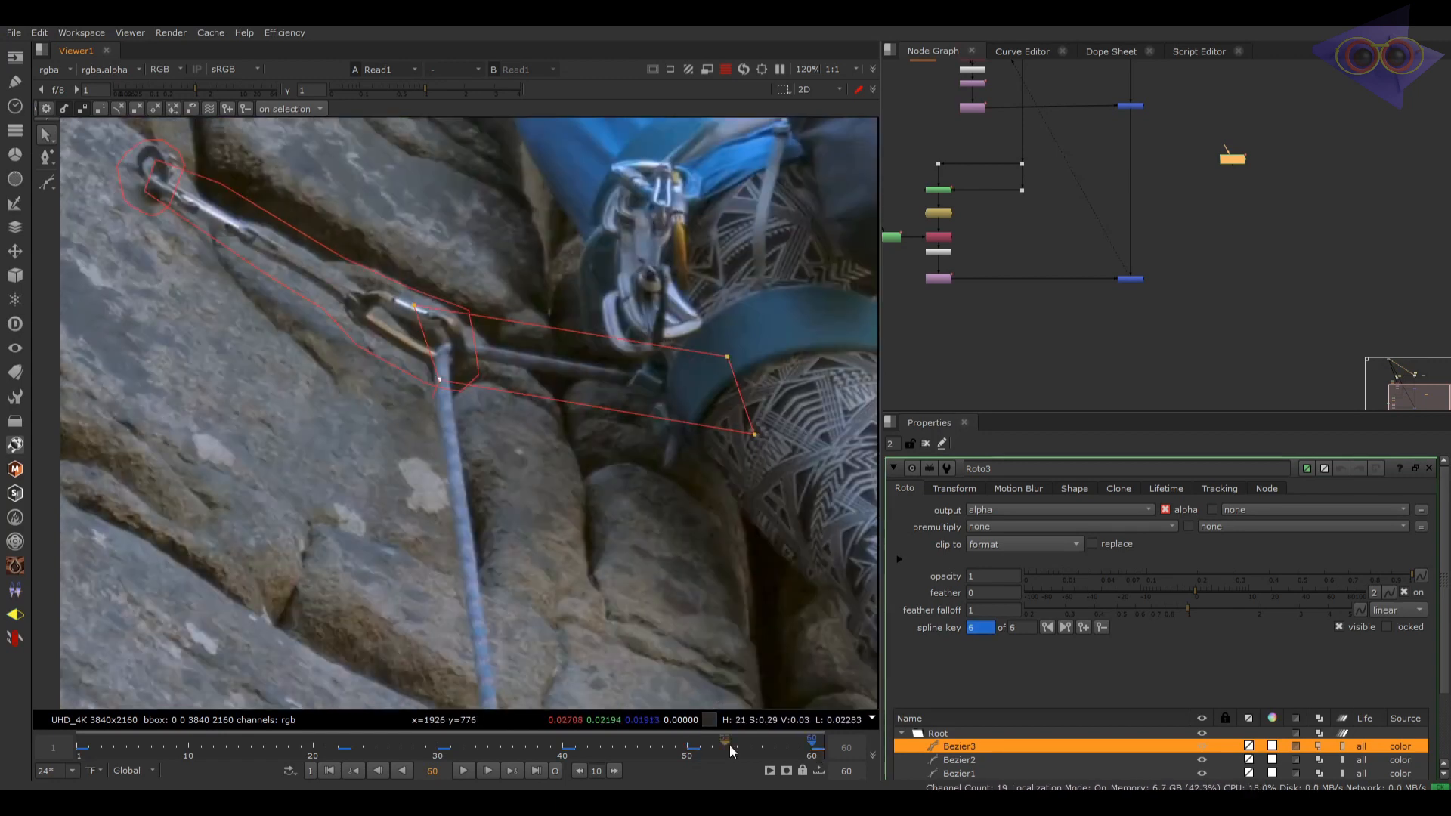
scroll(538, 403, "down", 2)
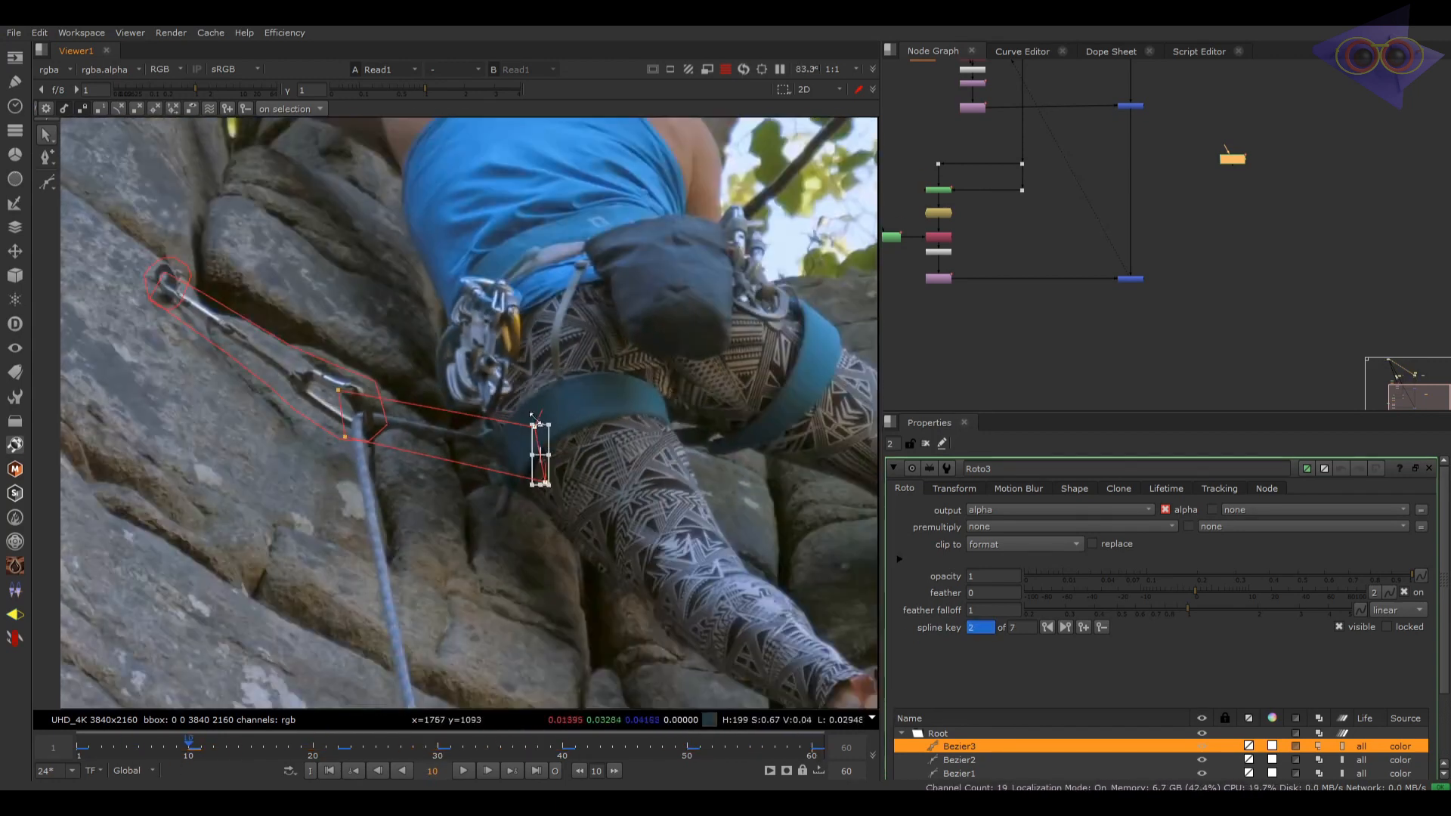
Step: Draw a closed Bezier on frame 10 around the climber's hip gear and the rope's attachment at the thigh
key("v")
left_click(471, 296)
left_click(425, 335)
left_click(421, 385)
left_click(449, 436)
left_click(472, 486)
left_click(485, 548)
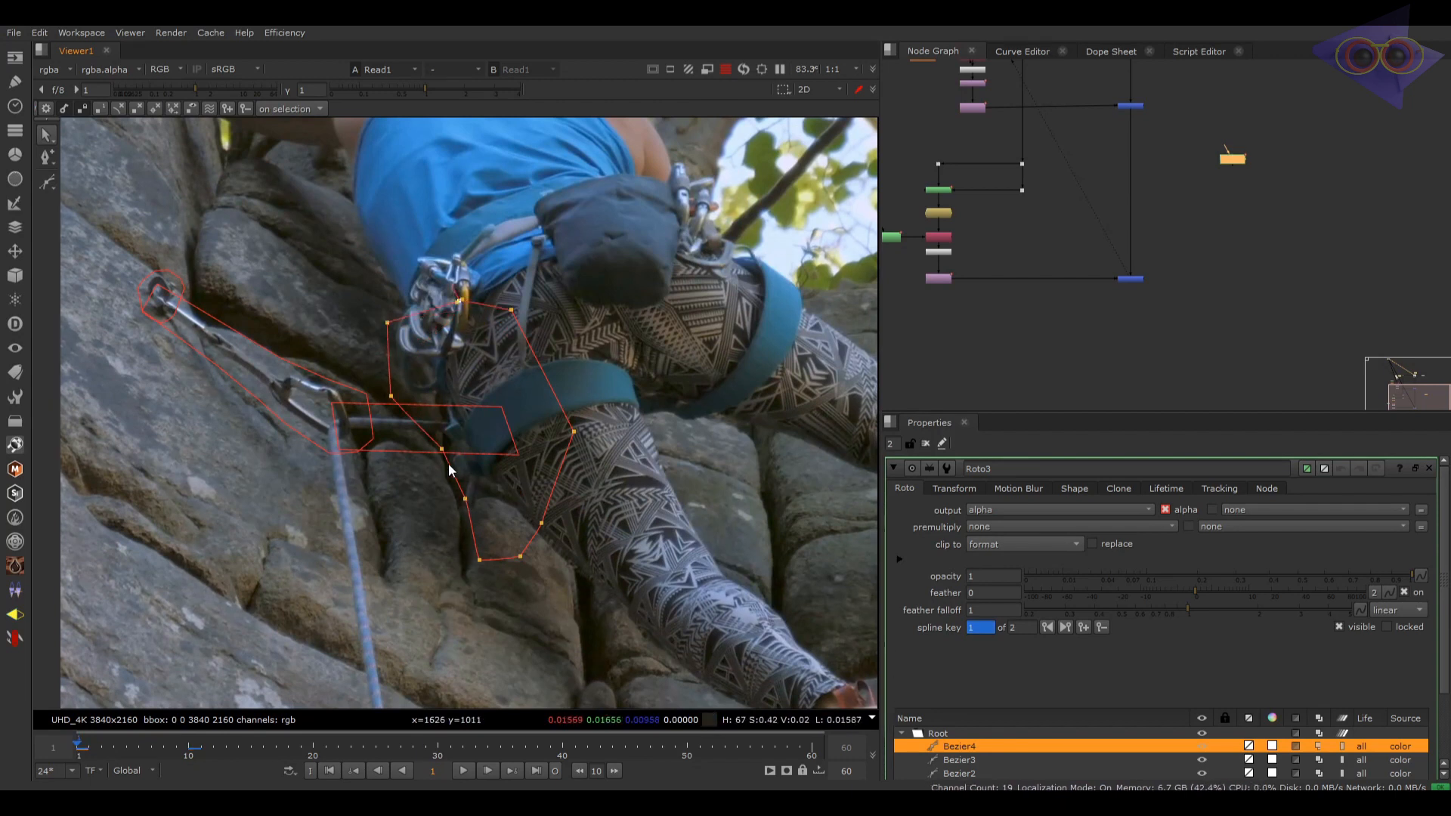
Step: Refine the hip gear shape's points on frame 1 and key the shape through frame 50
left_click_drag(387, 322, 392, 305)
left_click_drag(458, 301, 515, 302)
left_click_drag(465, 499, 450, 490)
left_click_drag(442, 449, 434, 452)
left_click_drag(480, 561, 465, 551)
left_click_drag(189, 746, 60, 781)
left_click_drag(451, 491, 451, 498)
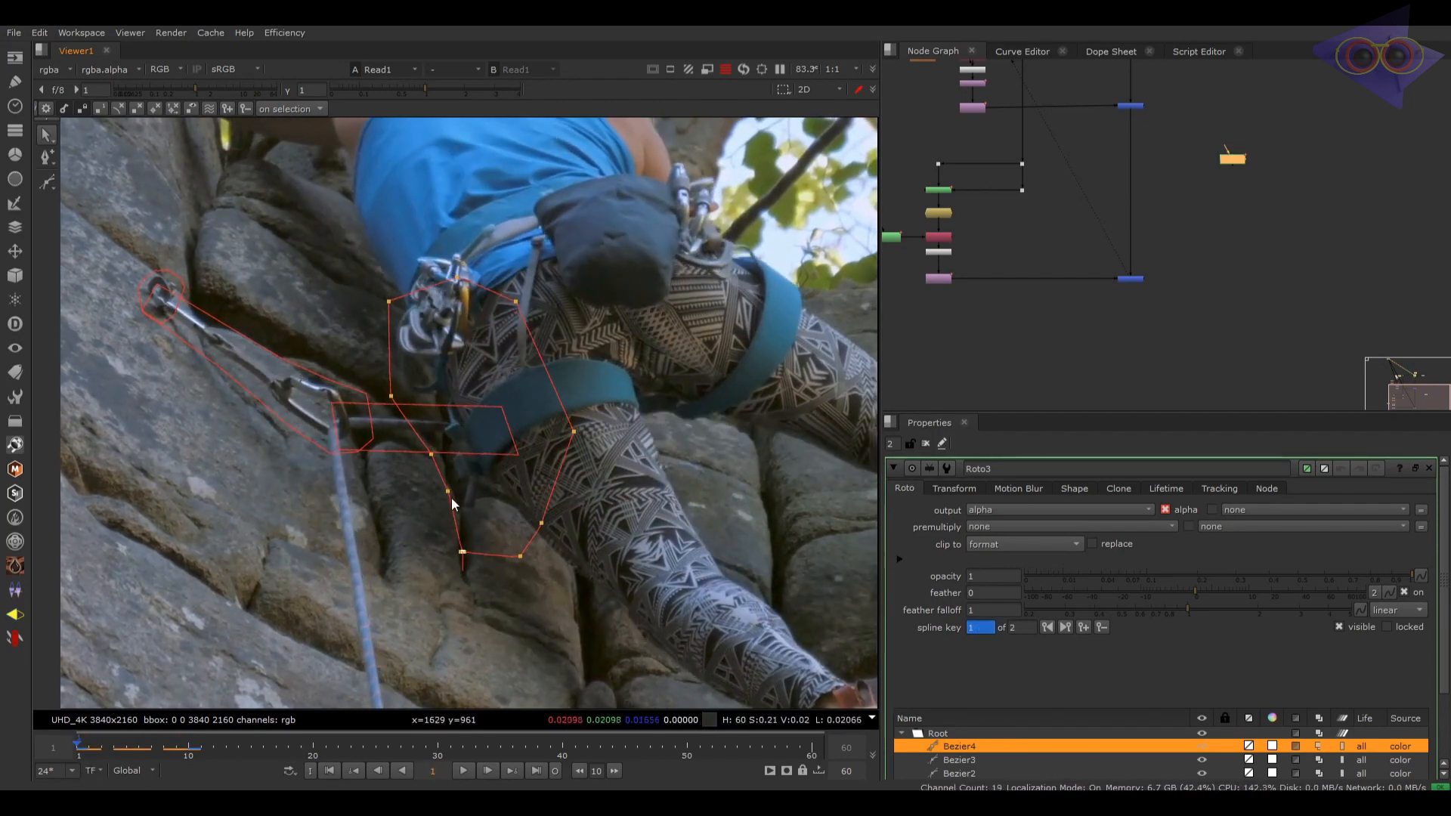
left_click_drag(465, 552, 451, 524)
mouse_move(520, 555)
left_mouse_down()
mouse_move(482, 526)
mouse_move(514, 493)
left_mouse_up()
left_click_drag(574, 430, 551, 441)
left_click_drag(641, 269, 427, 538)
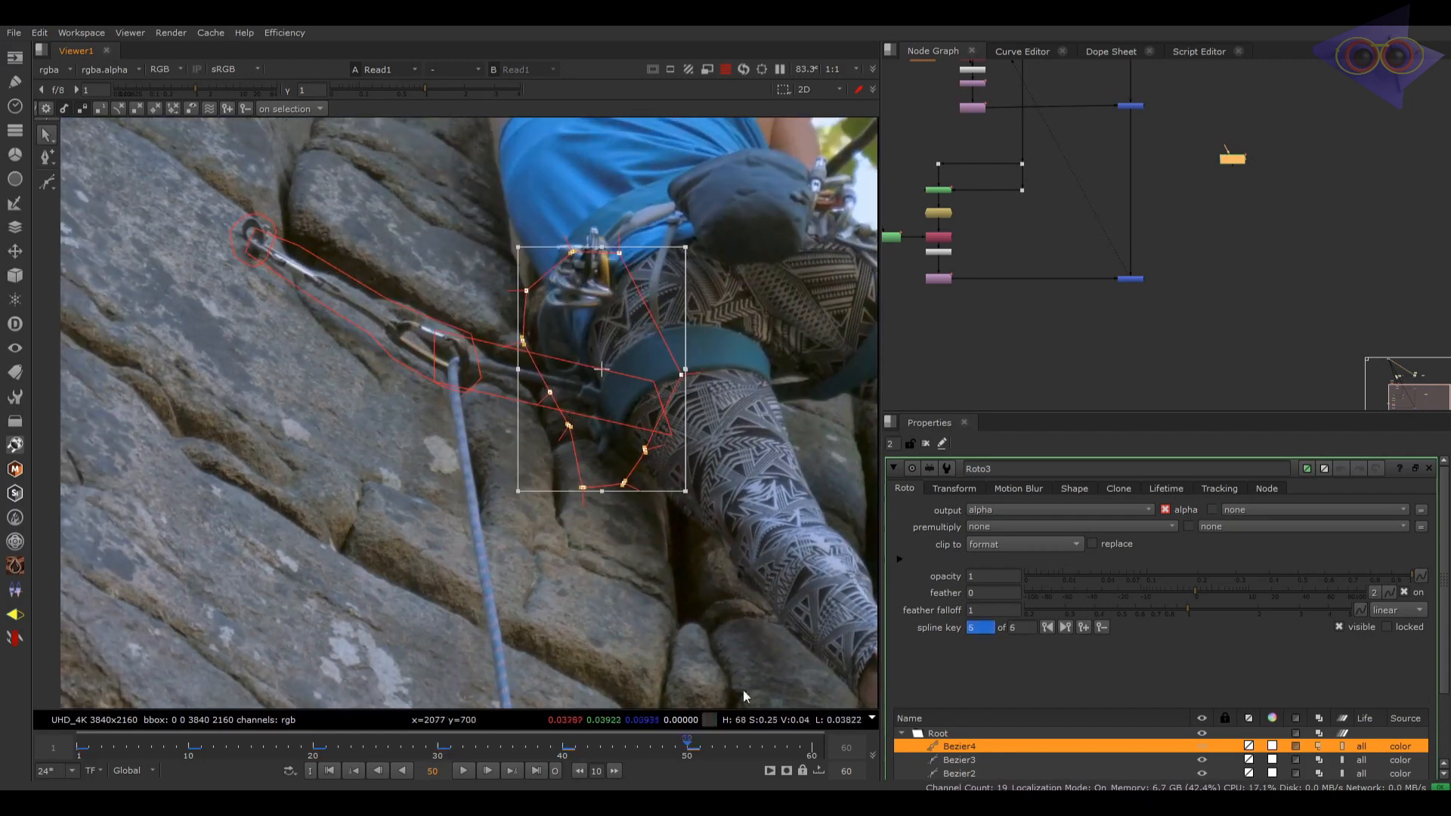
Step: Draw a closed Bezier over the rock just below the chain, from the wall bolt to the top of the hanging rope
key("v")
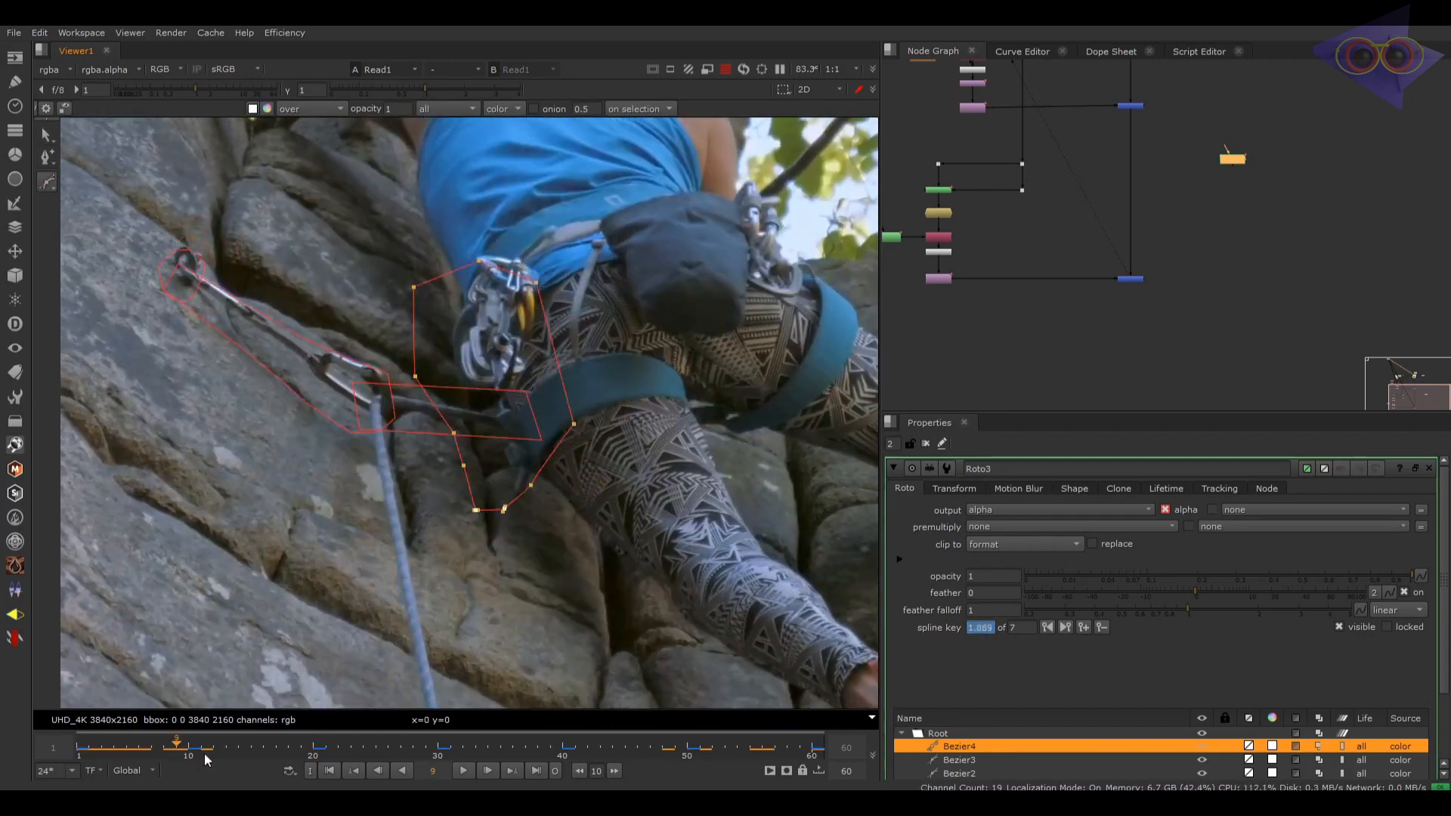
key("Return")
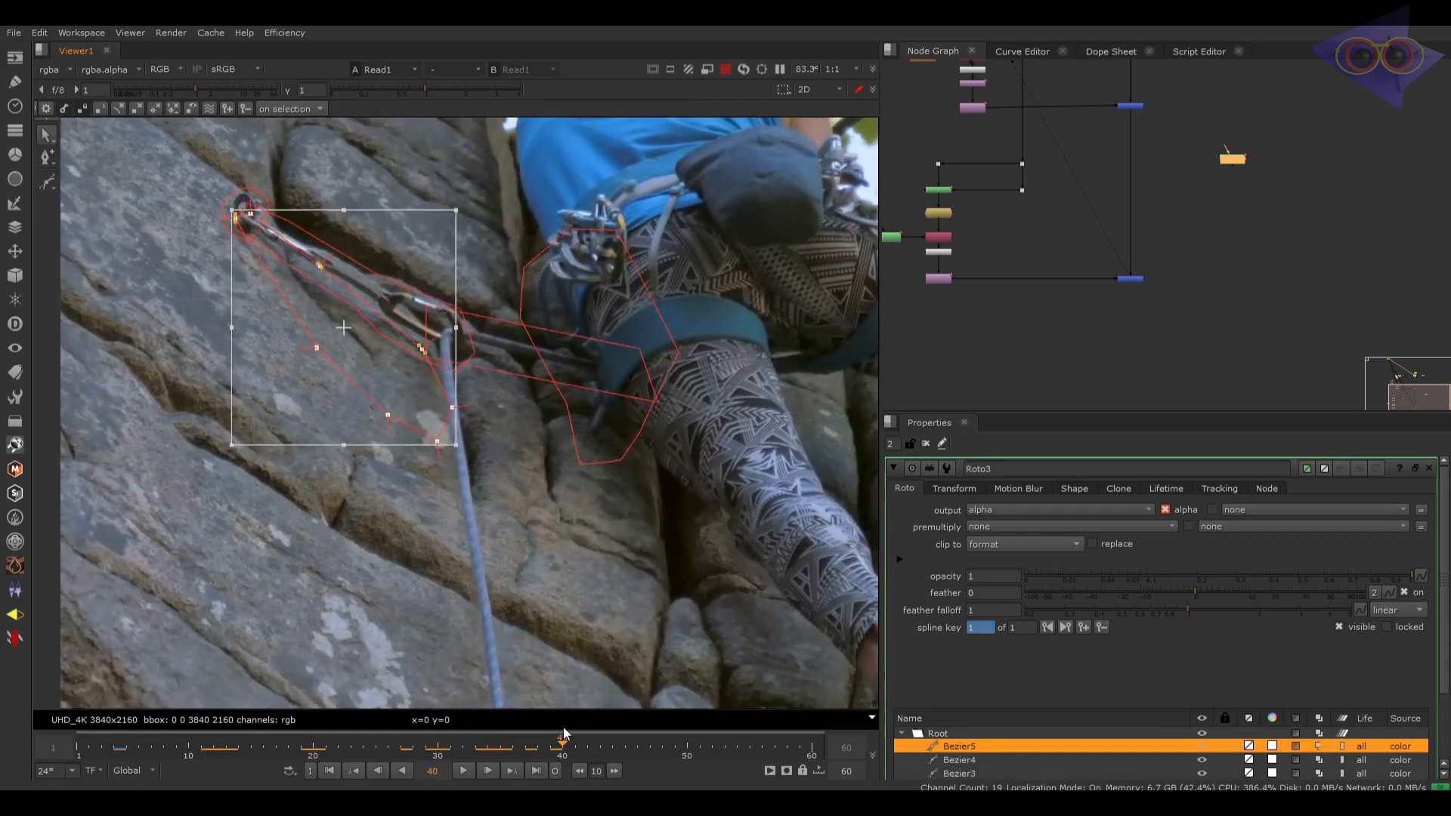
left_click_drag(525, 386, 469, 386)
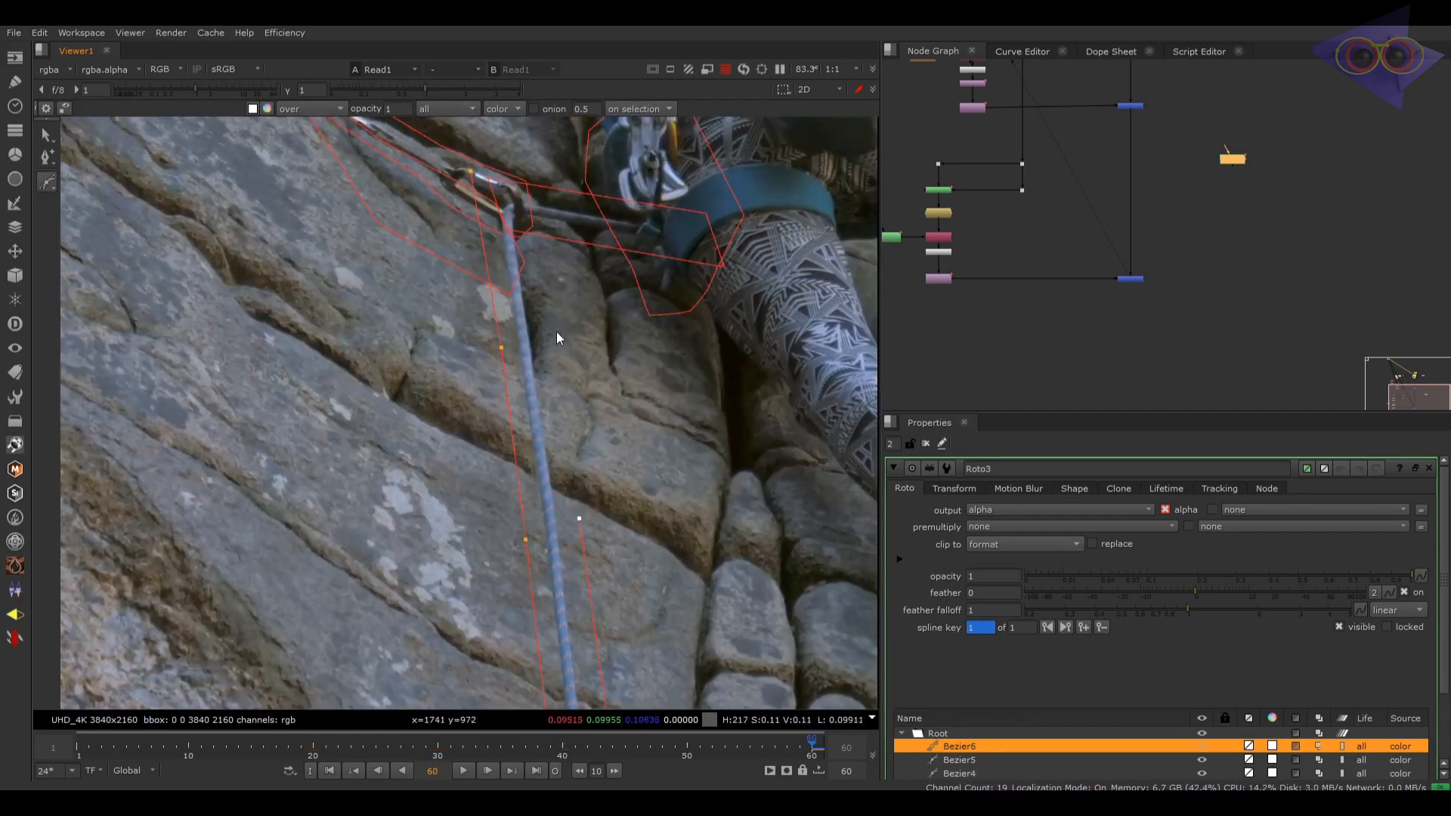
Step: Finish the long Bezier around the hanging rope and key its points from frame 1 to 60, including frames 10 and 20
left_click(470, 171)
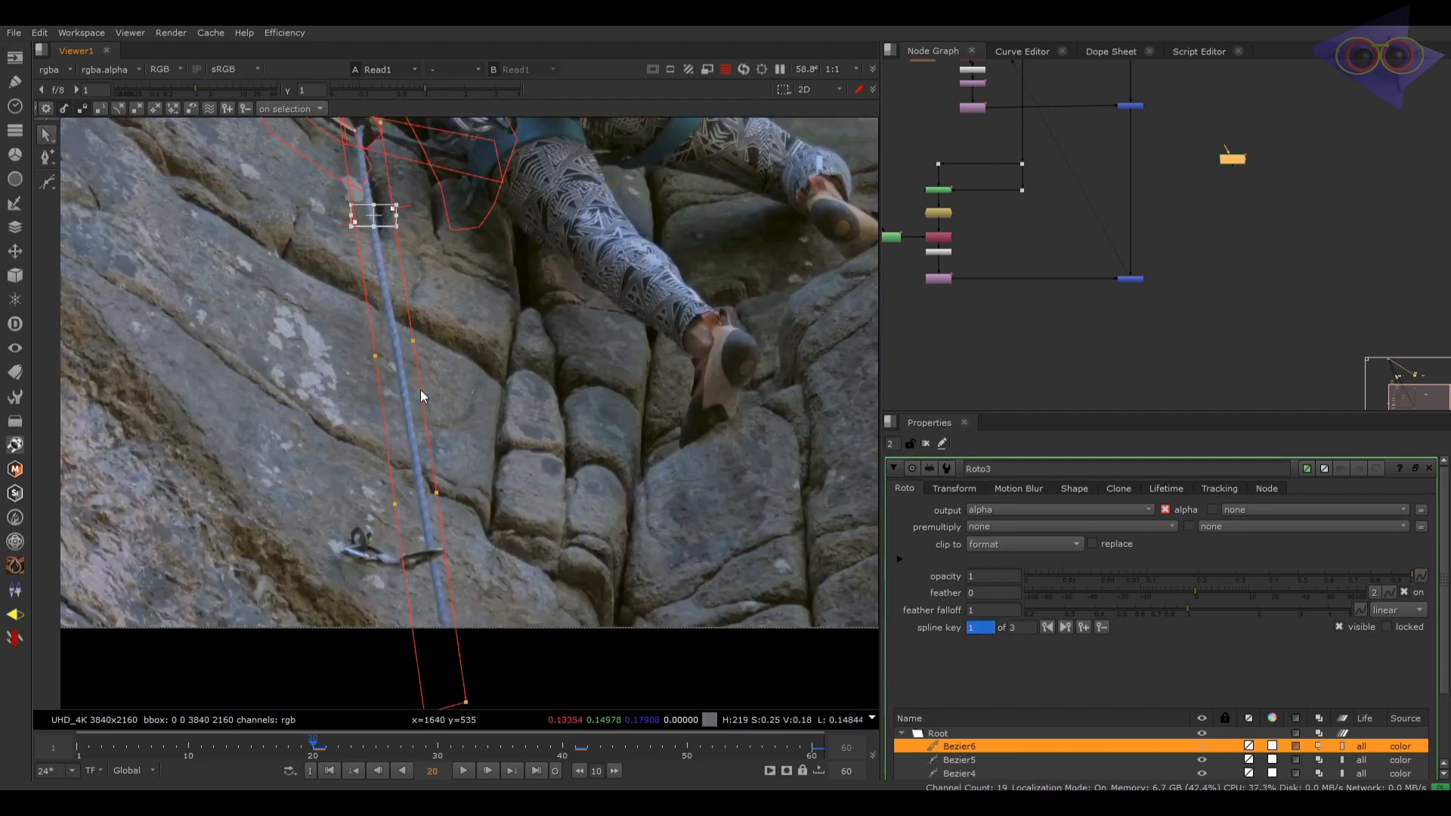
left_click_drag(420, 390, 458, 703)
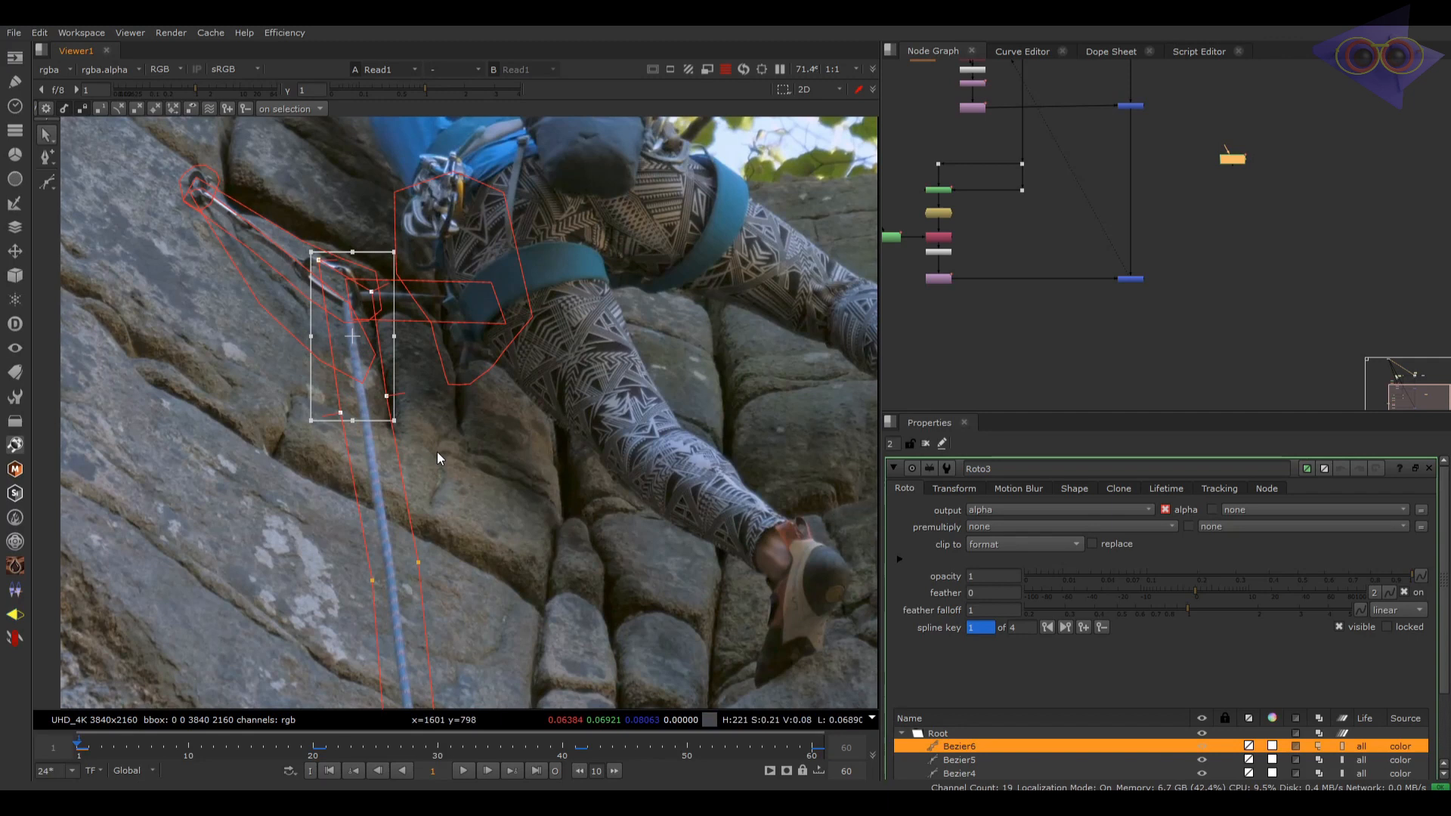
scroll(437, 455, "down", 5)
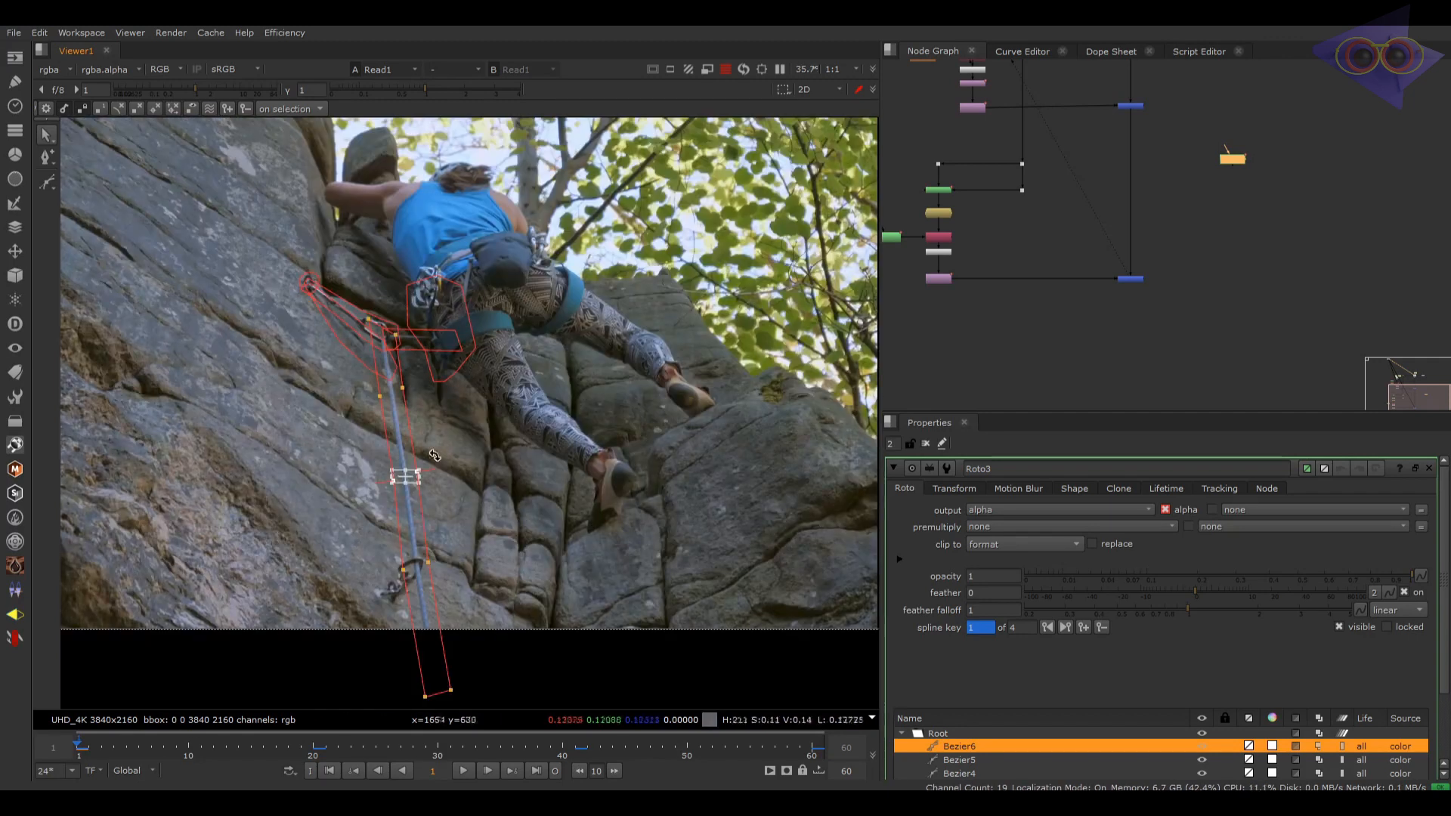
left_click(188, 748)
scroll(463, 572, "up", 5)
left_click(446, 750)
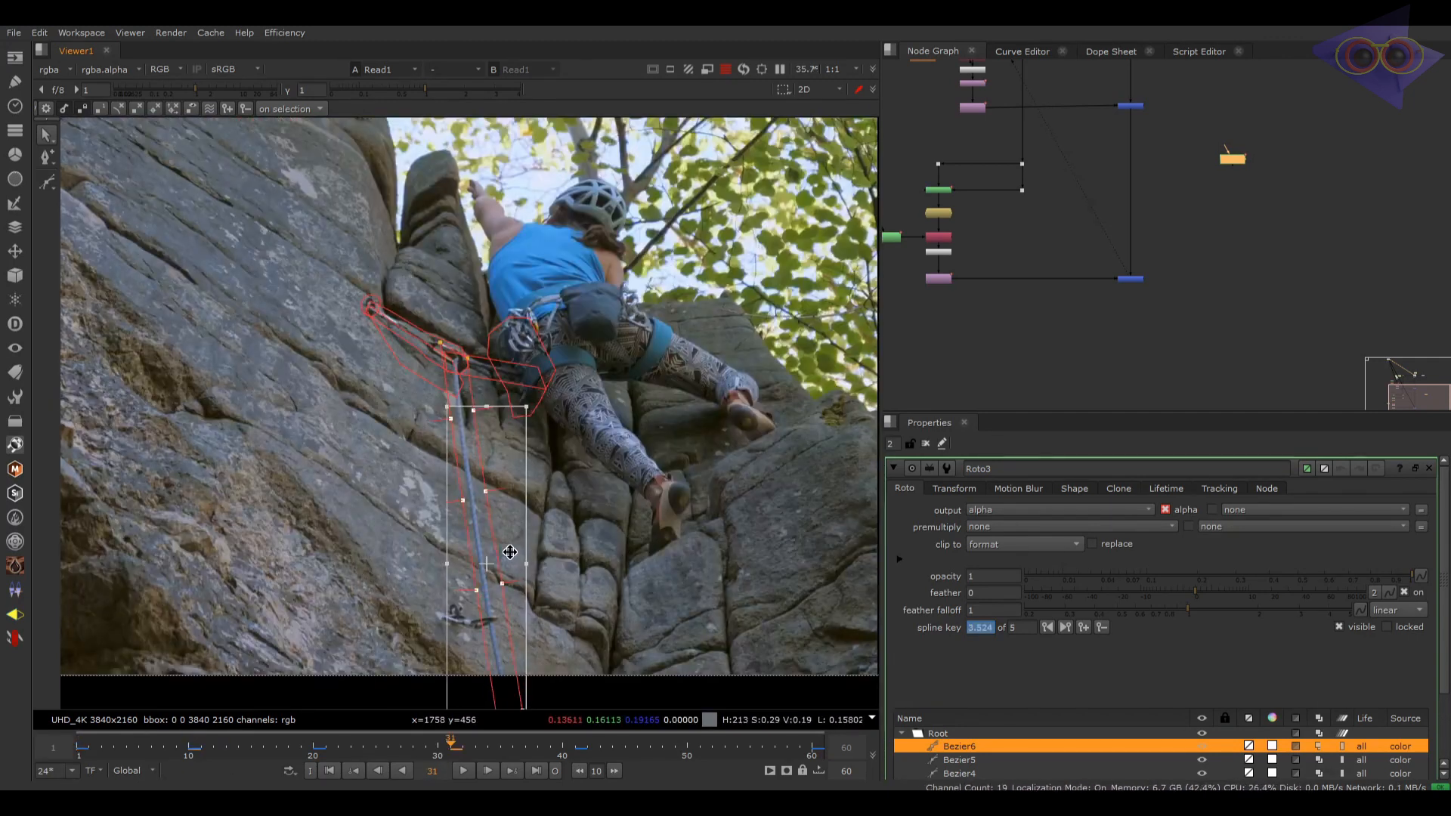
left_click_drag(495, 544, 490, 499)
middle_click_drag(564, 505, 586, 506)
Step: Outline the lower wall hardware beside the rope with a Bezier on frame 50 and key it on frames 60, 40 and 30
scroll(544, 484, "up", 3)
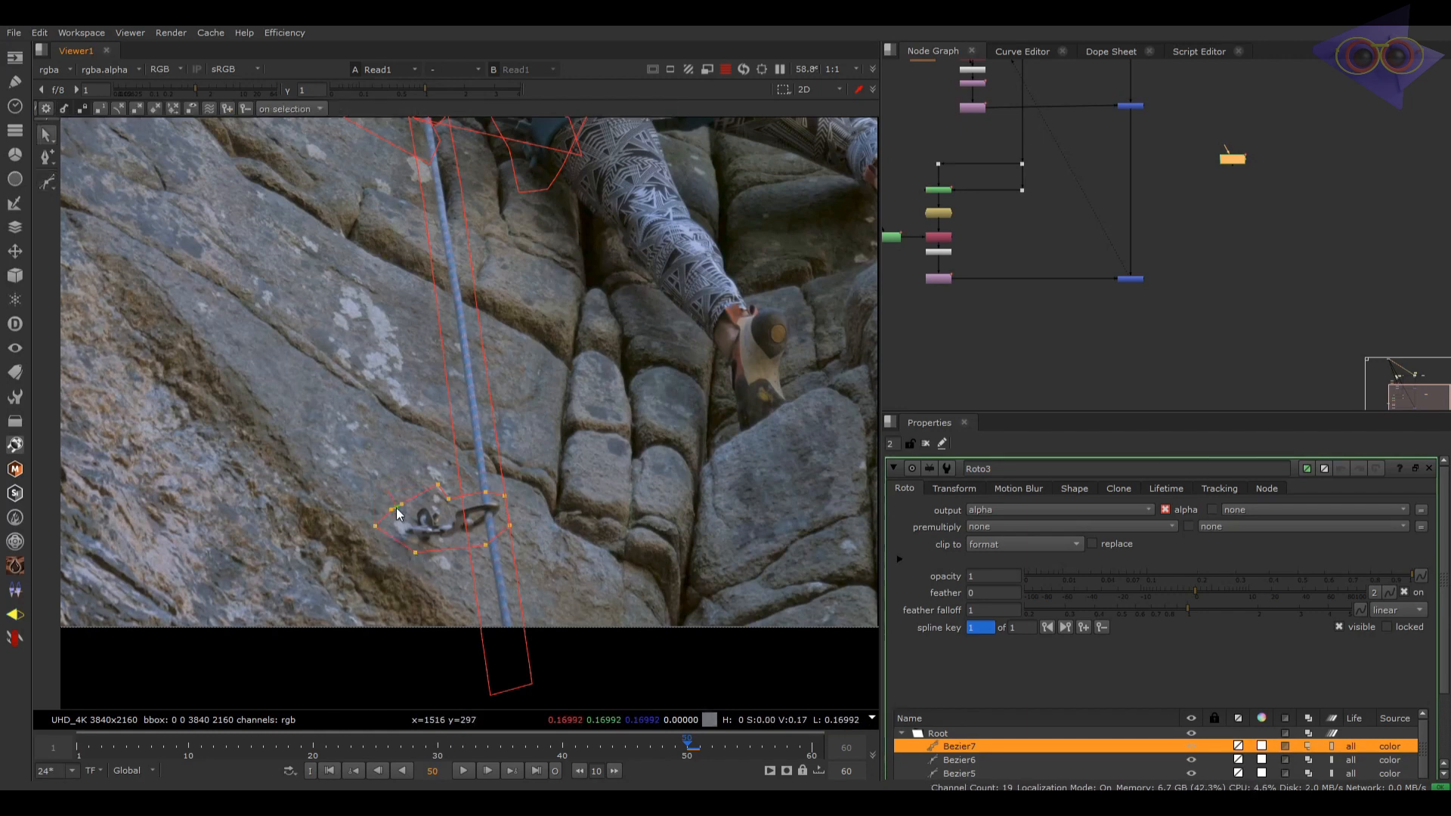
left_click_drag(375, 526, 529, 477)
key("shift+Right")
mouse_move(485, 492)
left_mouse_down()
mouse_move(497, 496)
mouse_move(461, 492)
left_mouse_up()
key("shift+Left")
key("shift+Left")
left_click_drag(295, 618, 697, 368)
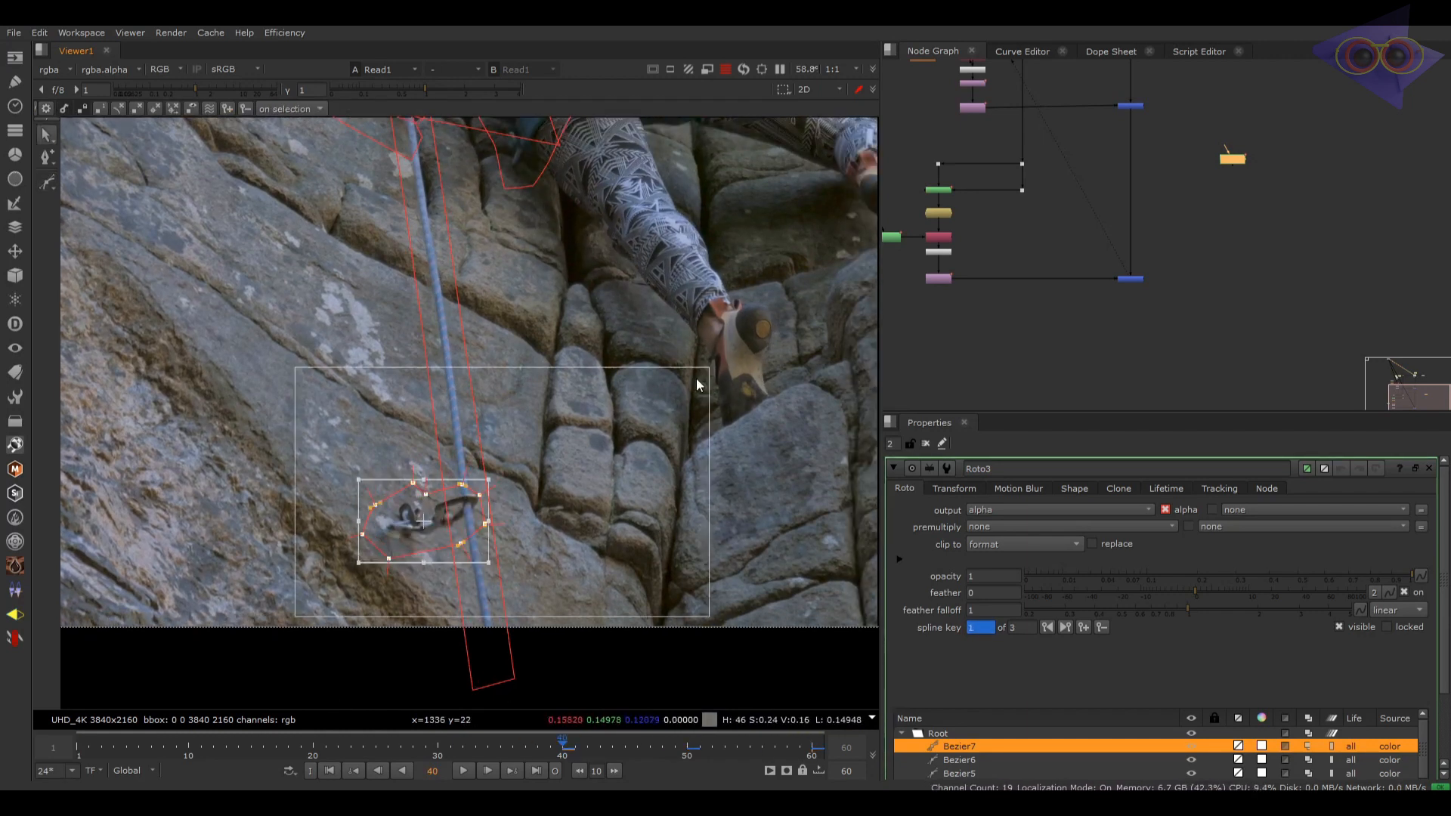
key("shift+Left")
left_click_drag(413, 484, 392, 493)
left_click_drag(499, 470, 406, 503)
Step: Adjust the lower hardware shape's points on frames 10, 1 and 20 so it follows the hardware
left_click(188, 746)
left_click_drag(441, 536, 440, 497)
left_click_drag(446, 565, 446, 537)
left_click_drag(422, 585, 351, 537)
left_click(78, 748)
left_click_drag(364, 526, 358, 520)
left_click_drag(402, 513, 388, 492)
left_click_drag(436, 505, 412, 495)
left_click_drag(441, 547, 418, 529)
mouse_move(414, 585)
left_mouse_down()
mouse_move(402, 565)
mouse_move(429, 579)
left_mouse_up()
left_click(317, 749)
left_click_drag(451, 545, 466, 563)
mouse_move(445, 510)
left_mouse_down()
mouse_move(458, 528)
mouse_move(441, 517)
left_mouse_up()
mouse_move(385, 526)
left_mouse_down()
mouse_move(404, 540)
mouse_move(379, 515)
left_mouse_up()
Step: Hide the roto overlay and compare the original plate with the Merge2 cleanup on frames 46 and 60
left_click(635, 752)
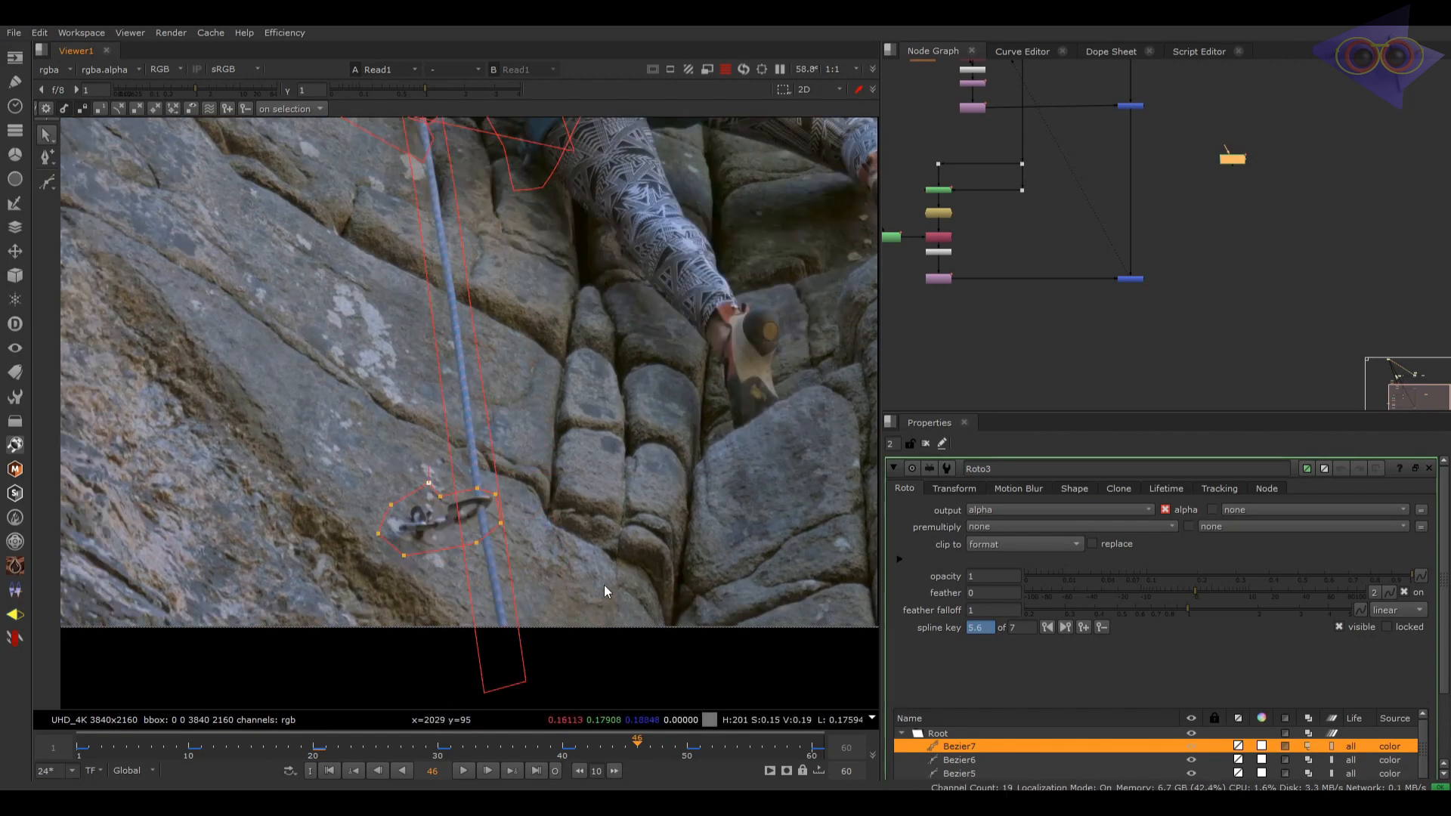
key("q")
scroll(631, 522, "down", 3)
key("2")
scroll(551, 534, "up", 5)
scroll(537, 558, "down", 1)
left_click(811, 748)
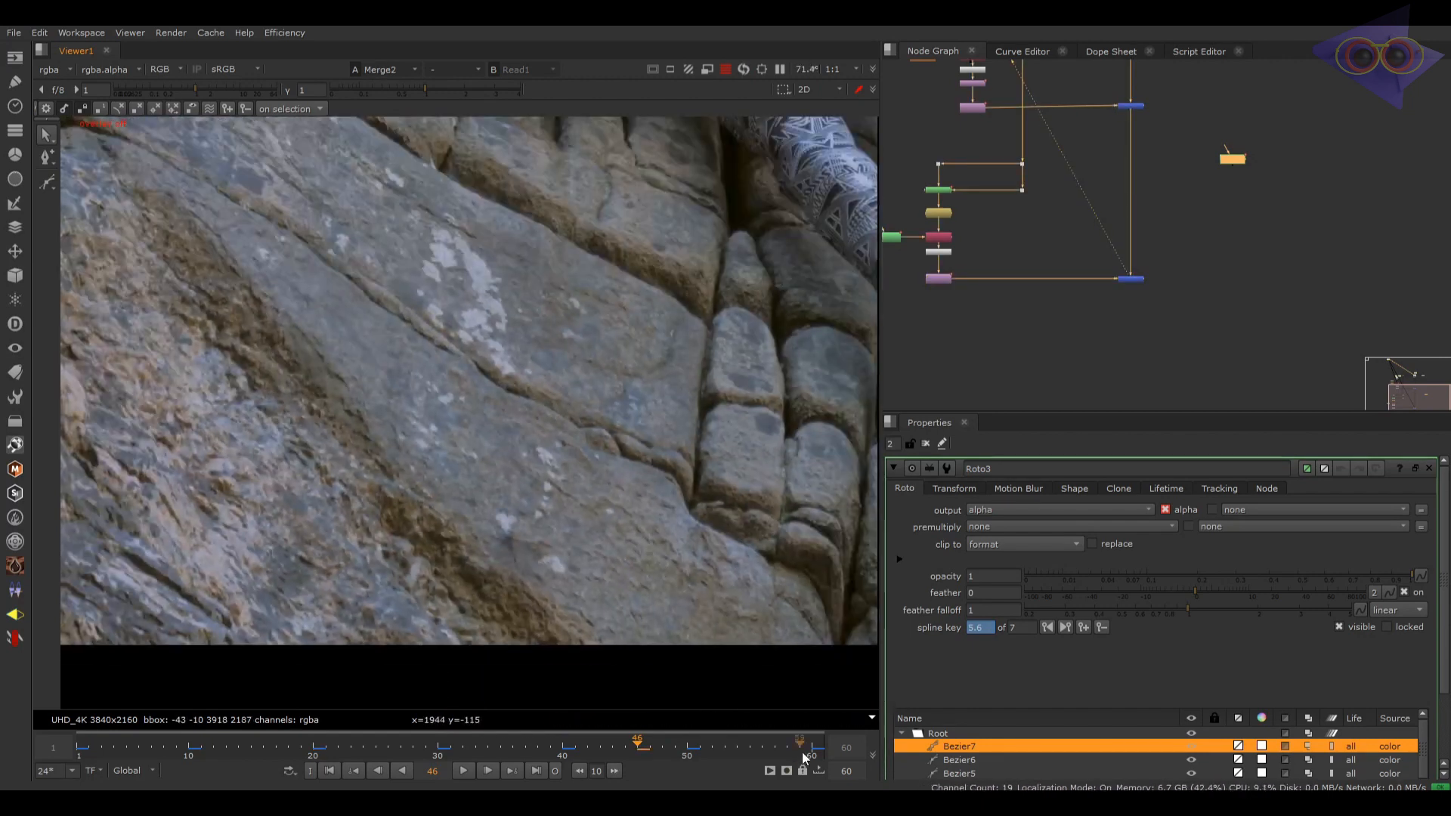
key("1")
key("2")
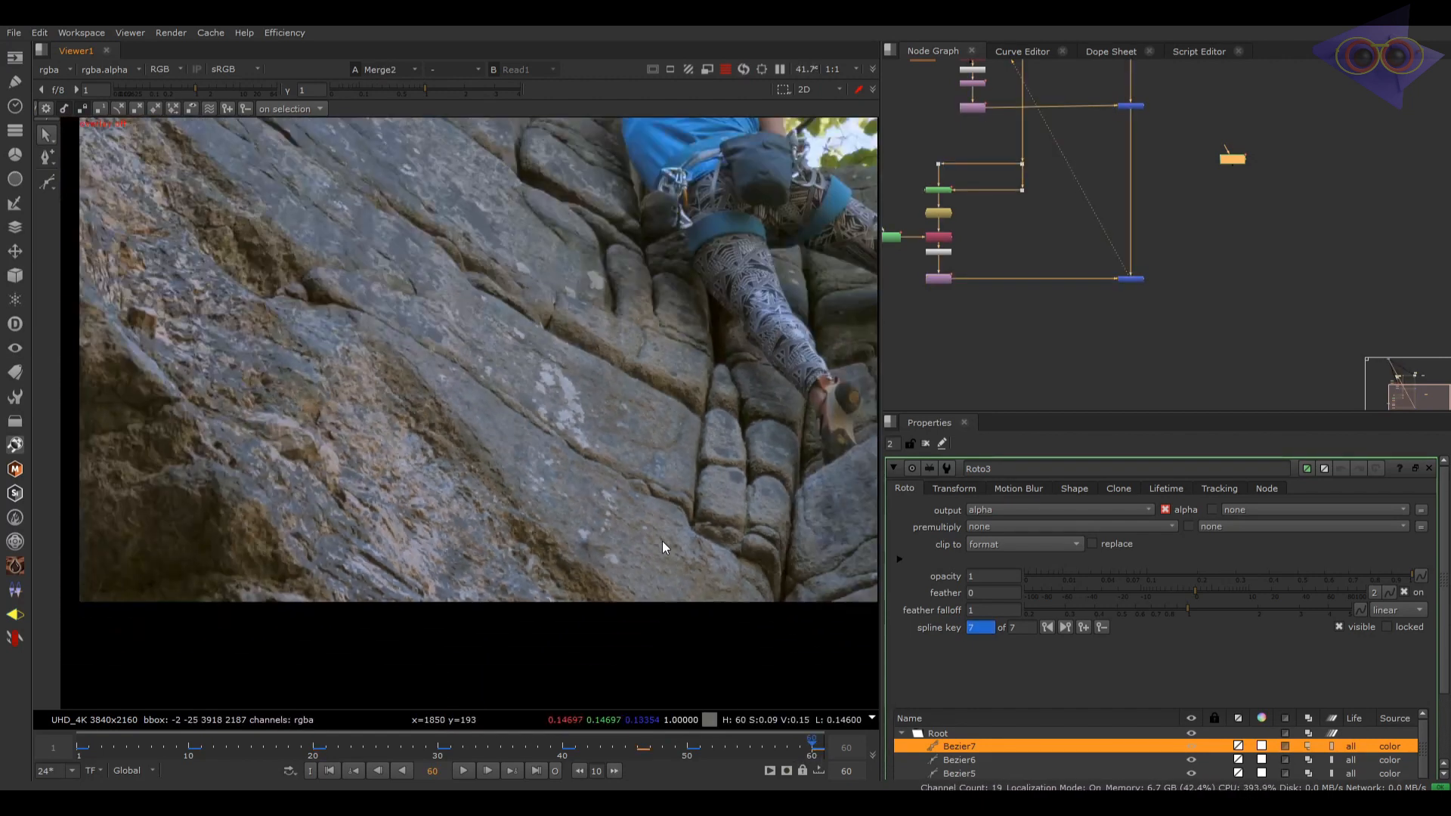
scroll(663, 544, "down", 4)
scroll(611, 462, "up", 2)
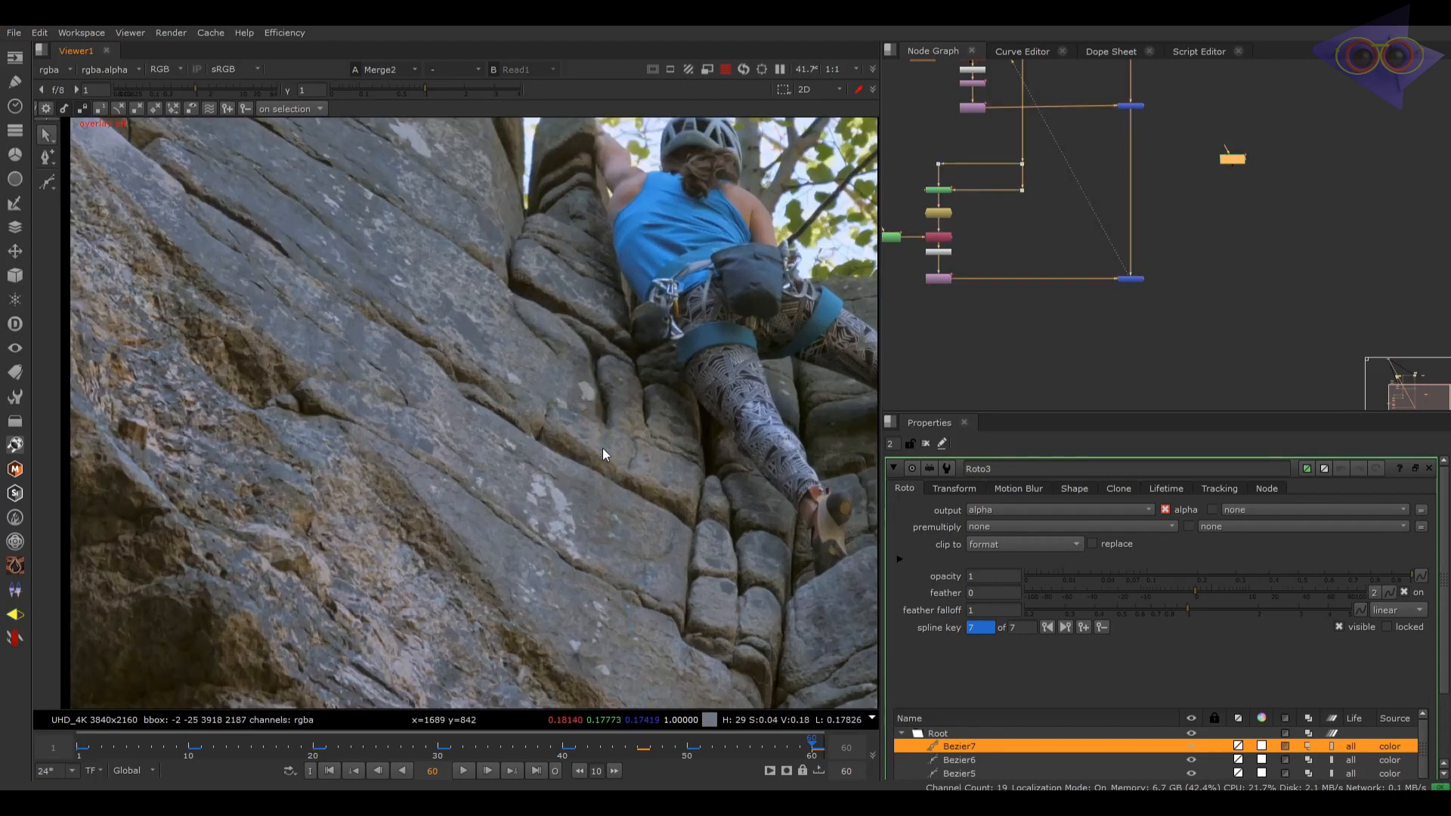
Step: View the original plate from Dot1, followed by the Merge2 output
left_click(1108, 315)
left_click(1022, 190)
key("1")
left_click_drag(1164, 240, 1037, 320)
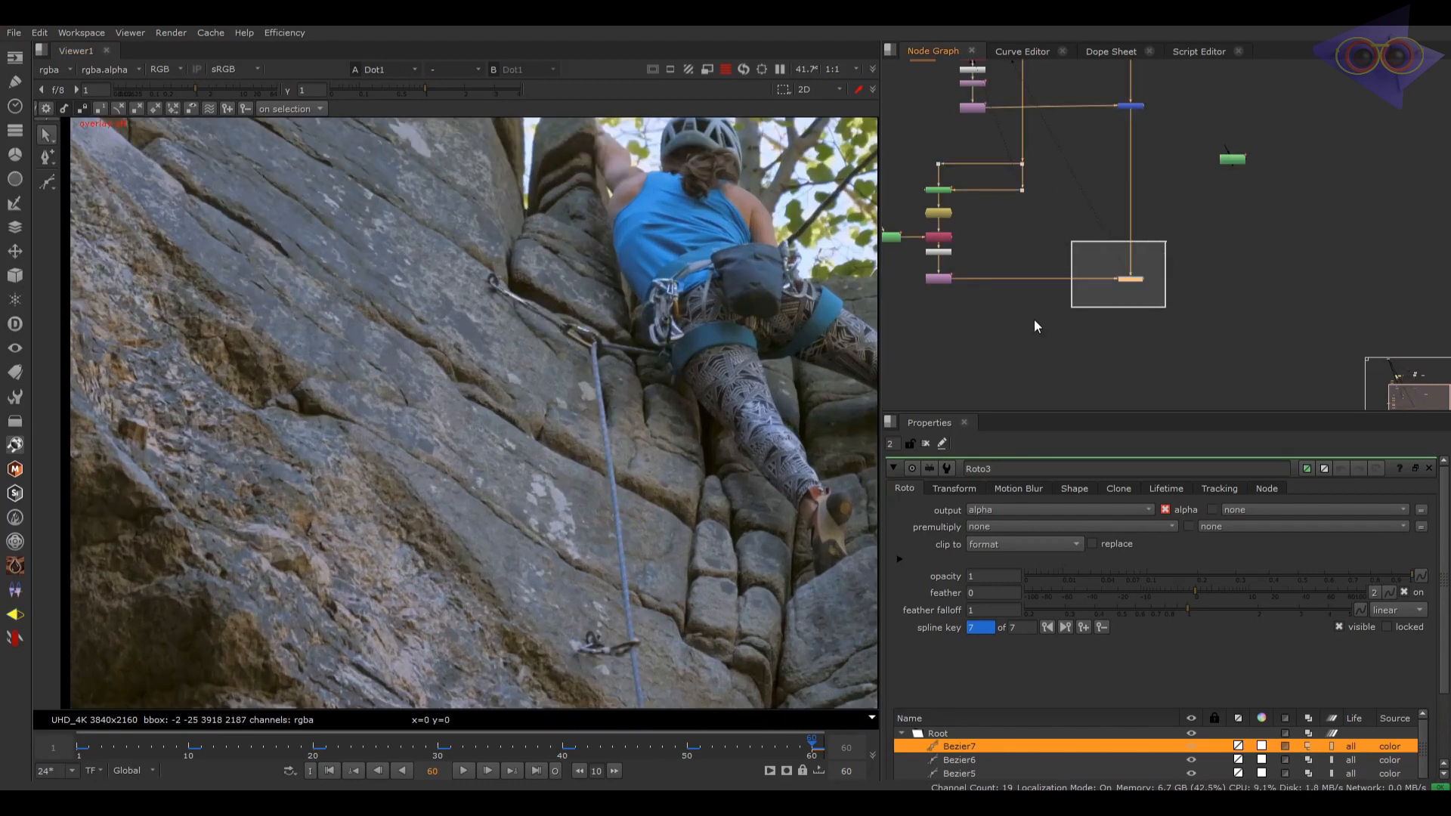
key("1")
Step: Move Roto3 to the lower right of Merge2 and paste a duplicate of the Copy and Premult pair beside it
left_click_drag(1231, 160, 1250, 325)
left_click_drag(987, 307, 914, 254)
left_click(1194, 338)
key("ctrl+v")
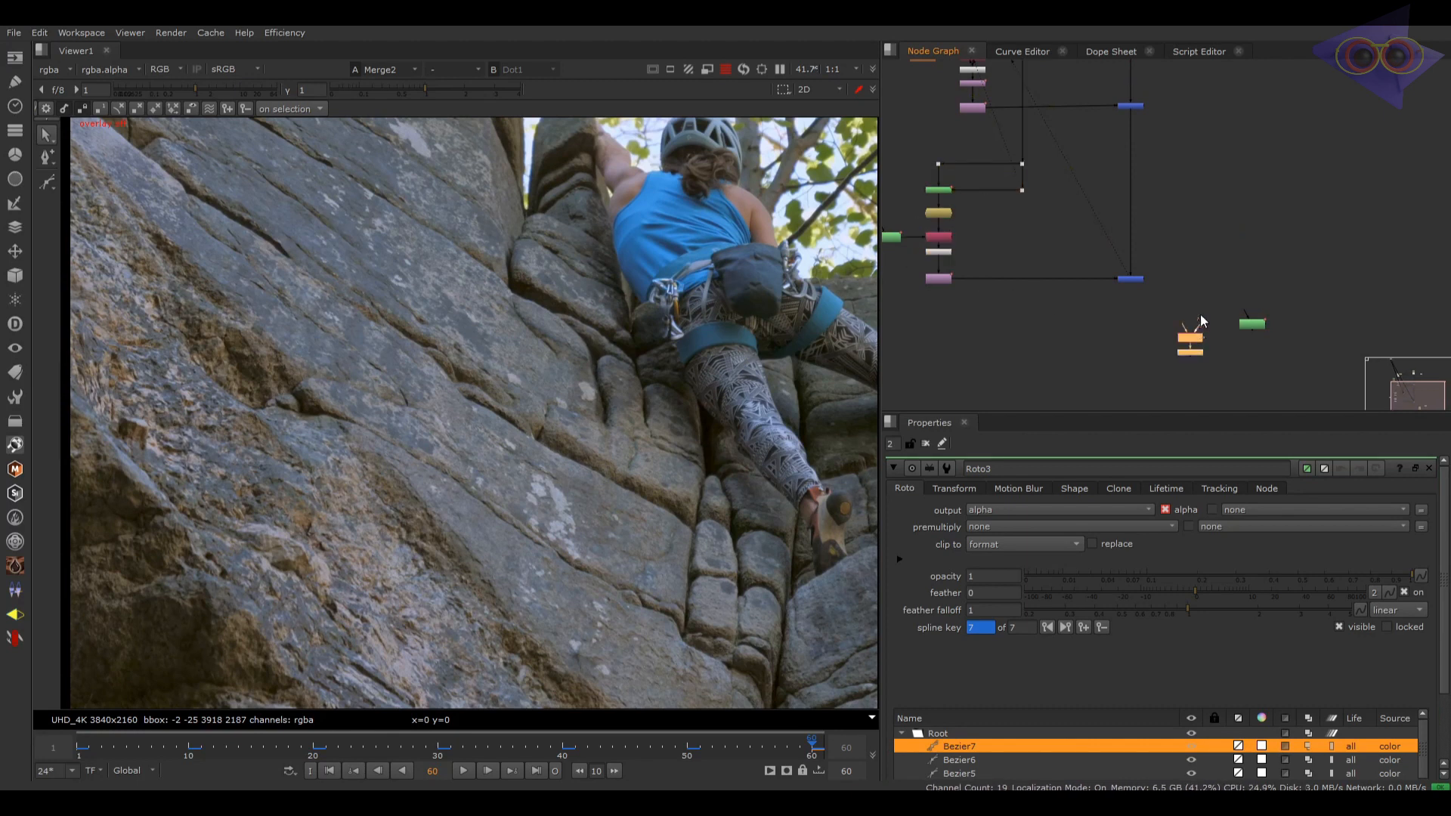
left_click_drag(1187, 325, 1164, 275)
middle_click_drag(1195, 242, 1168, 306)
scroll(1169, 306, "down", 4)
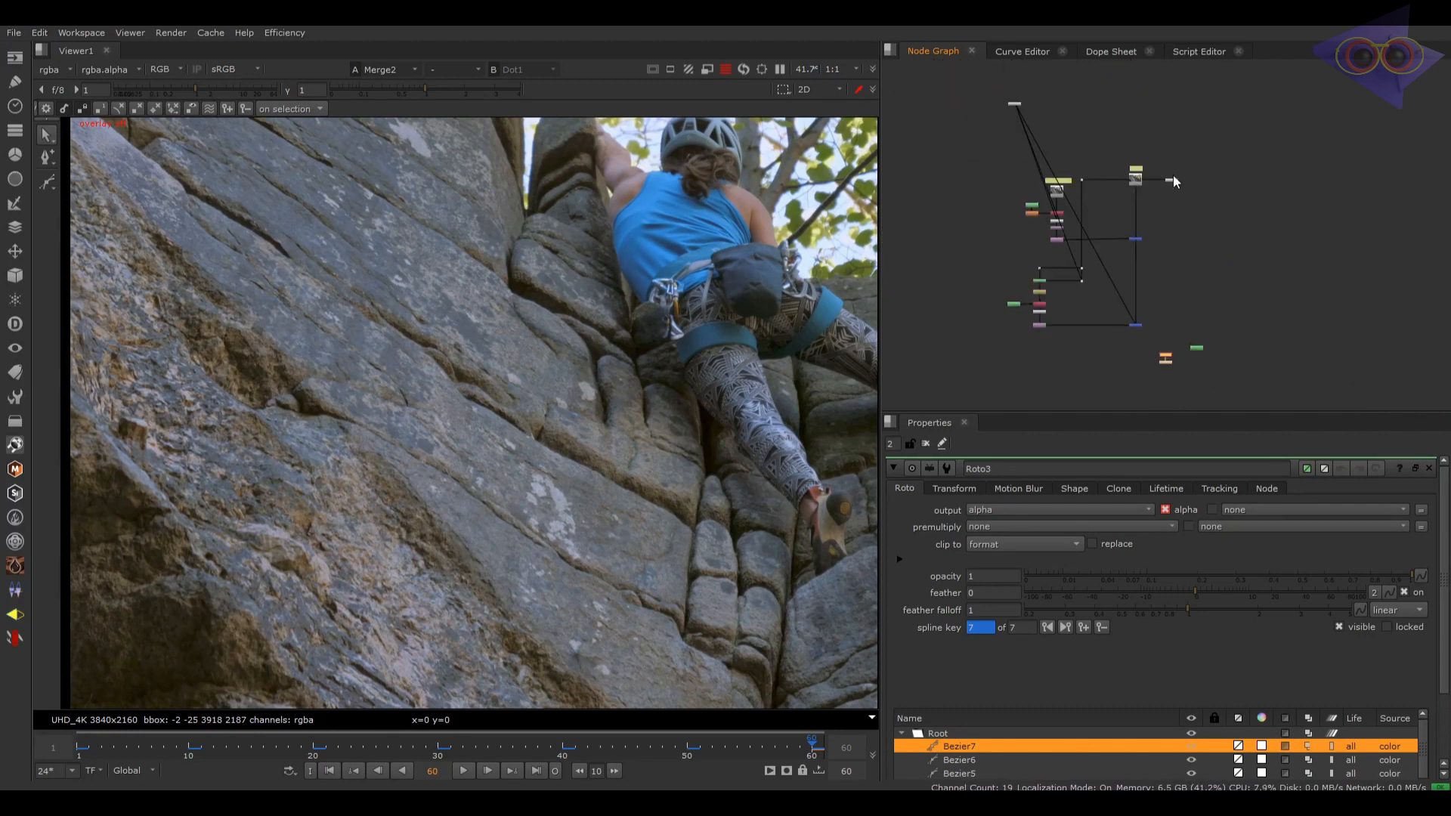
Step: Connect the duplicated Copy node's main input to the source branch at the head of the main pipe
left_click_drag(1172, 179, 1270, 180)
scroll(1198, 326, "up", 5)
scroll(1136, 384, "down", 1)
left_click_drag(1122, 386, 1066, 94)
middle_click_drag(1121, 196, 1092, 76)
left_click_drag(1103, 322, 1081, 331)
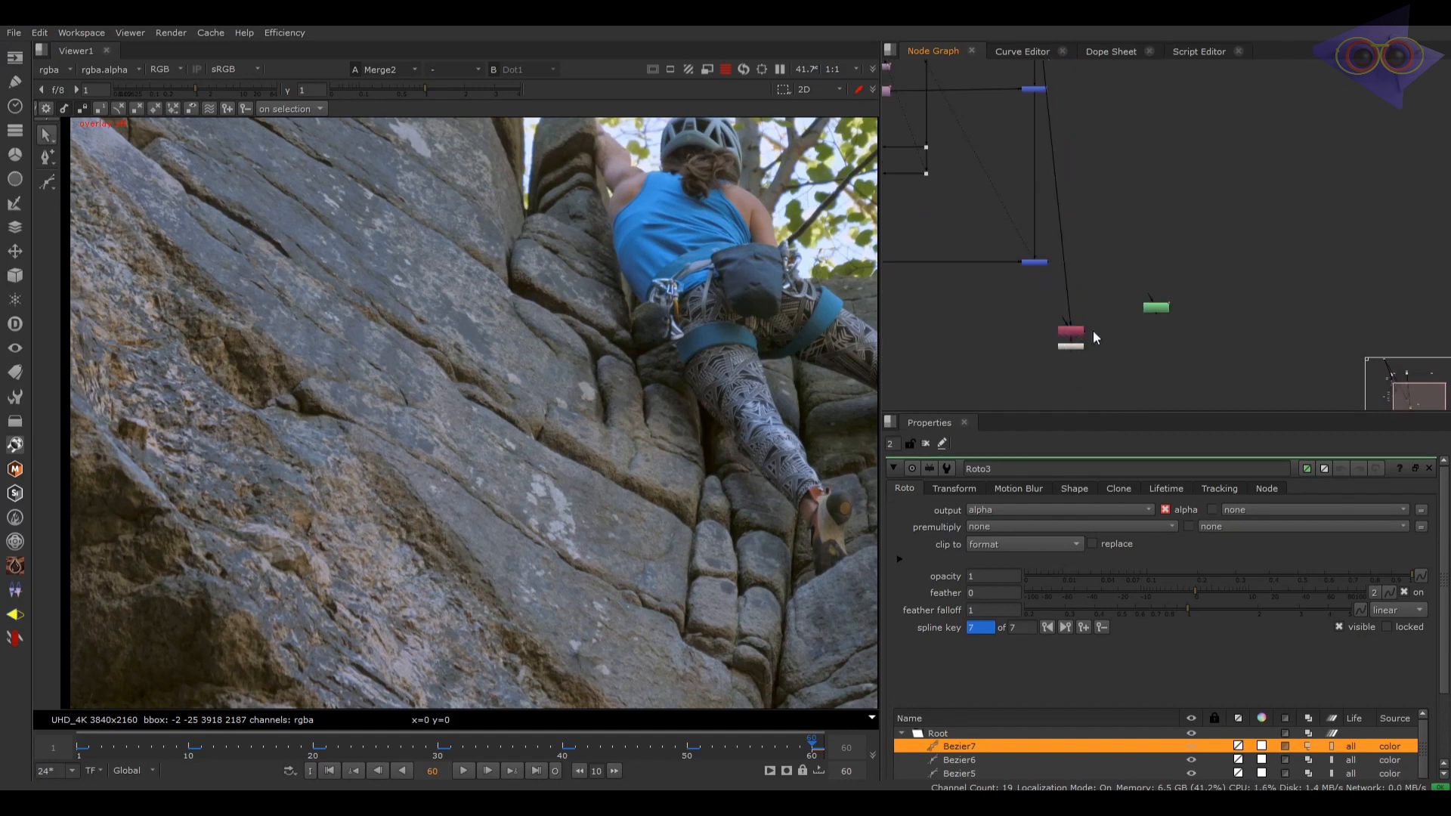
Step: Route the source connection through a Dot straight down into the Copy node and connect Roto3 as its matte input
key("period")
scroll(1093, 329, "down", 2)
middle_click_drag(1085, 108, 1108, 189)
scroll(1108, 189, "down", 1)
left_click_drag(1101, 372, 1146, 374)
scroll(1183, 155, "up", 3)
left_click_drag(1250, 163, 1114, 164)
middle_click_drag(1134, 325, 1077, 184)
mouse_move(1147, 368)
left_mouse_down()
mouse_move(1055, 380)
mouse_move(1140, 382)
left_mouse_up()
middle_click_drag(968, 383, 1005, 330)
Step: Add a Merge node below Merge2 and connect its foreground input to the new Premult
left_click_drag(1019, 298, 928, 214)
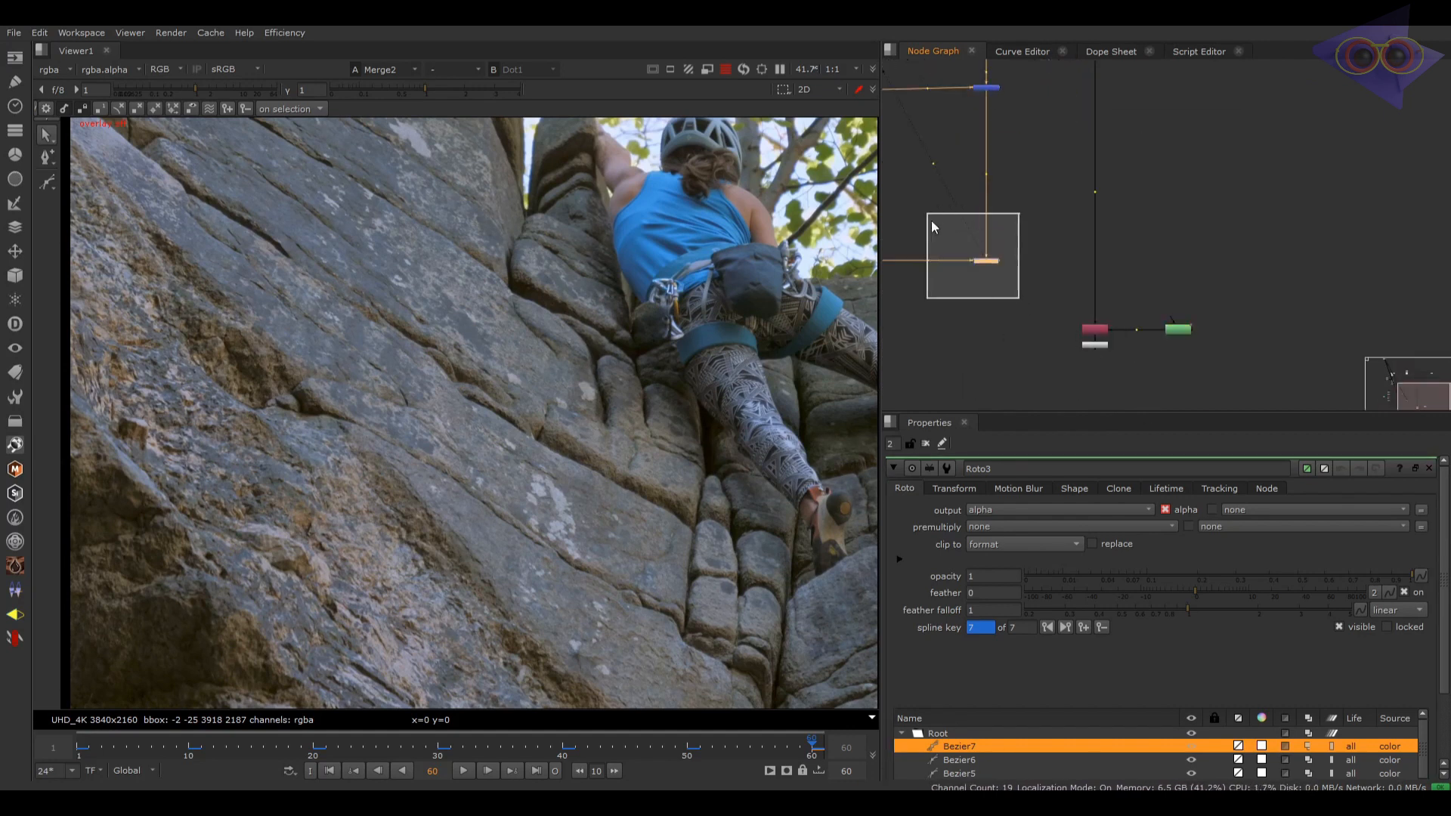
left_click(994, 341)
scroll(996, 330, "up", 3)
key("m")
mouse_move(981, 328)
left_mouse_down()
mouse_move(983, 220)
mouse_move(987, 344)
mouse_move(1134, 352)
mouse_move(984, 350)
left_mouse_up()
scroll(1041, 283, "down", 3)
middle_click_drag(949, 248, 983, 275)
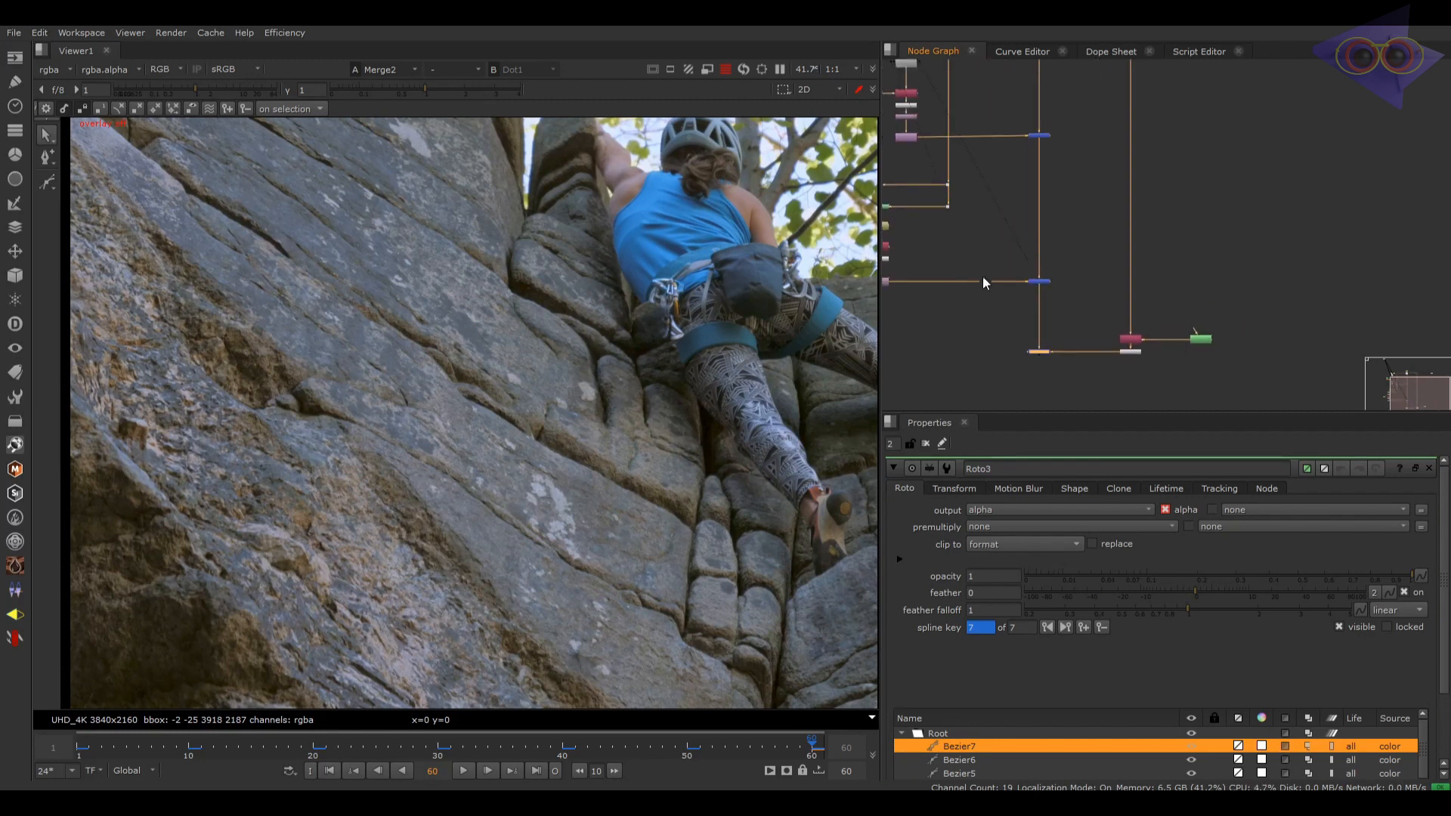
Step: Compare the original plate from the Dot with the Merge3 output
left_click(948, 185)
key("1")
left_click_drag(1090, 328, 1016, 380)
key("1")
left_click(934, 373)
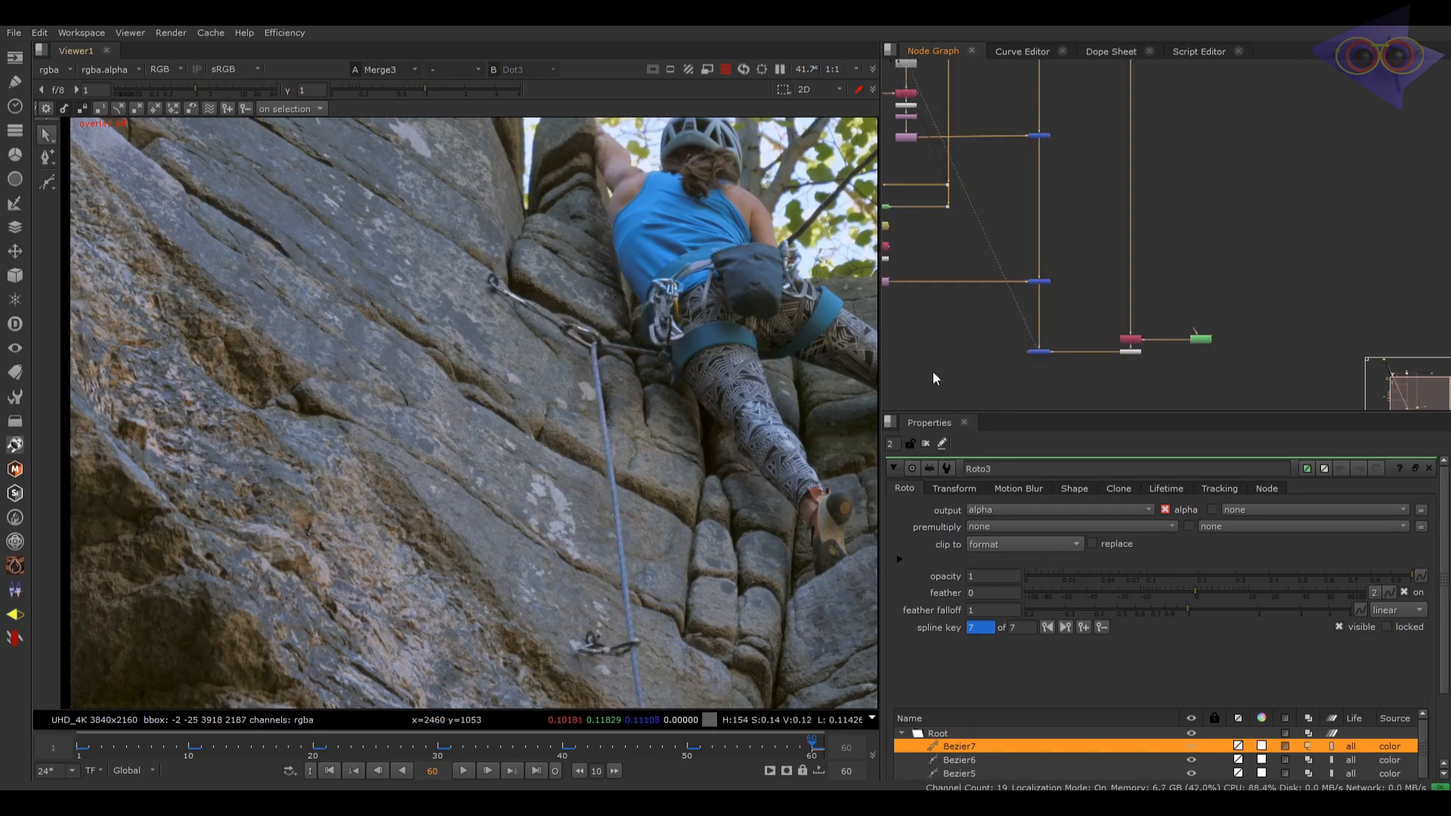
Step: Display the Roto3 shapes in the viewer and check the Merge3 result inside them against Merge2 on frame 60
left_click(1206, 341)
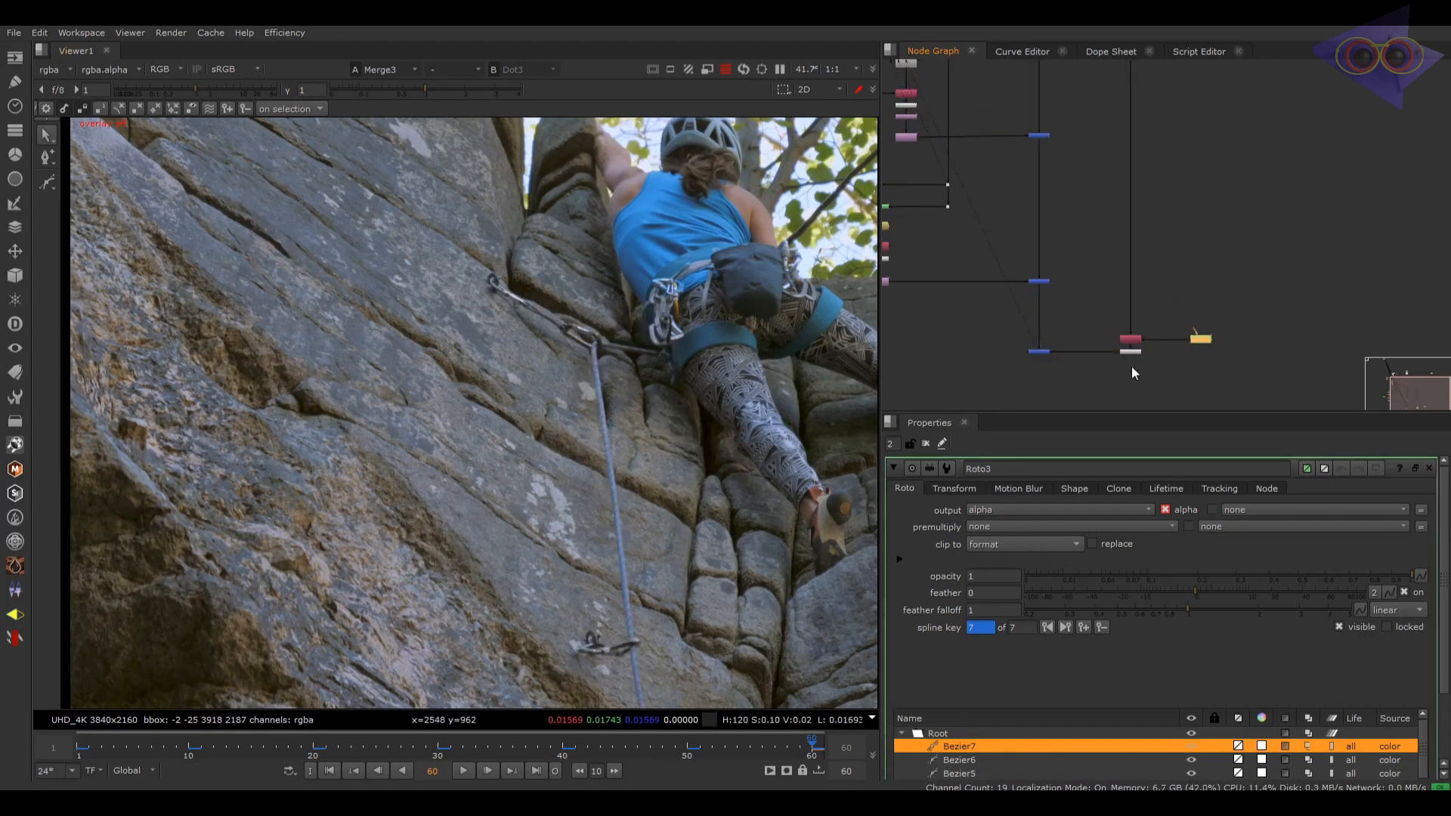
middle_click_drag(720, 473, 688, 450)
key("q")
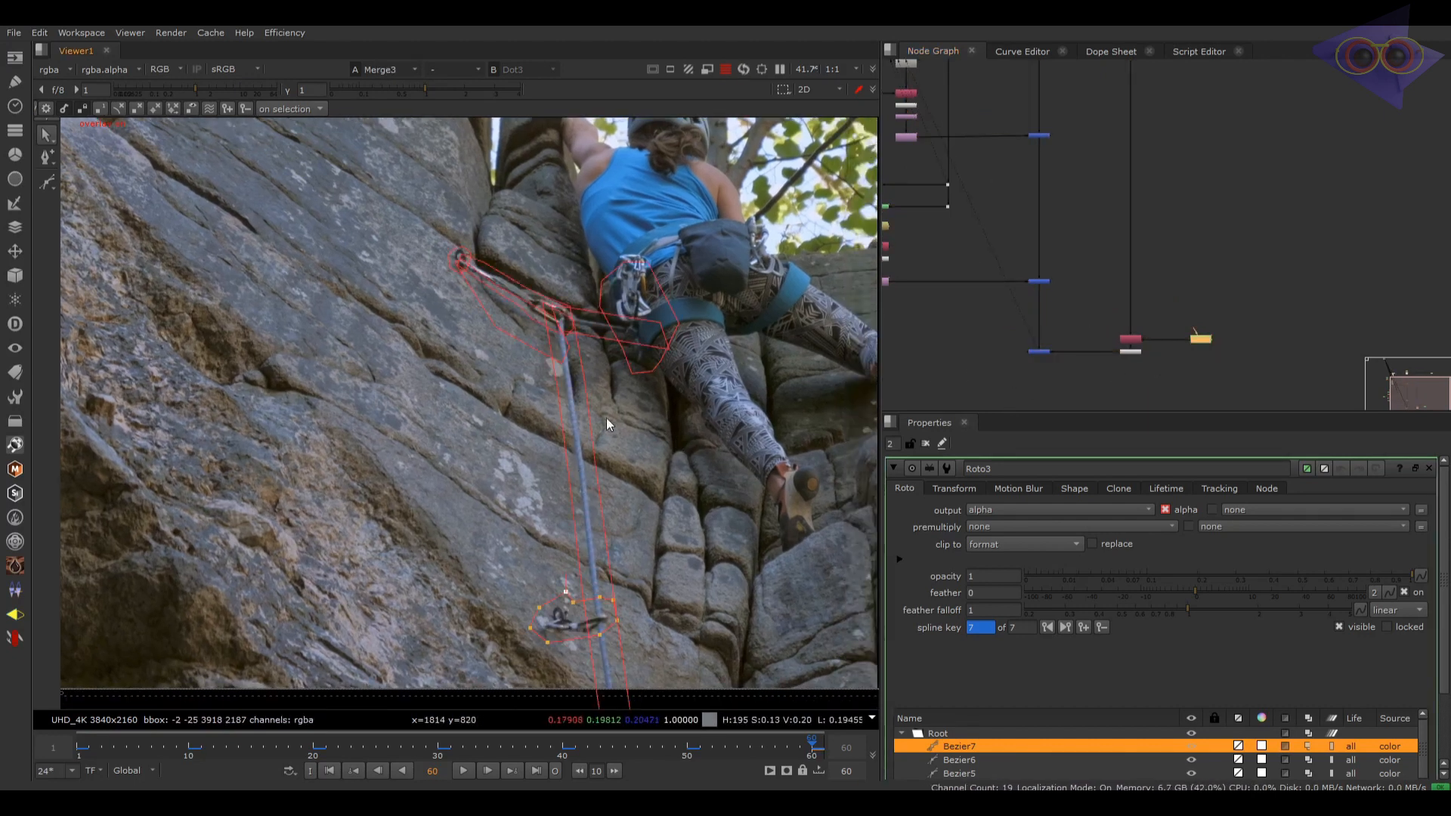
left_click(947, 207)
key("2")
left_click(1064, 253)
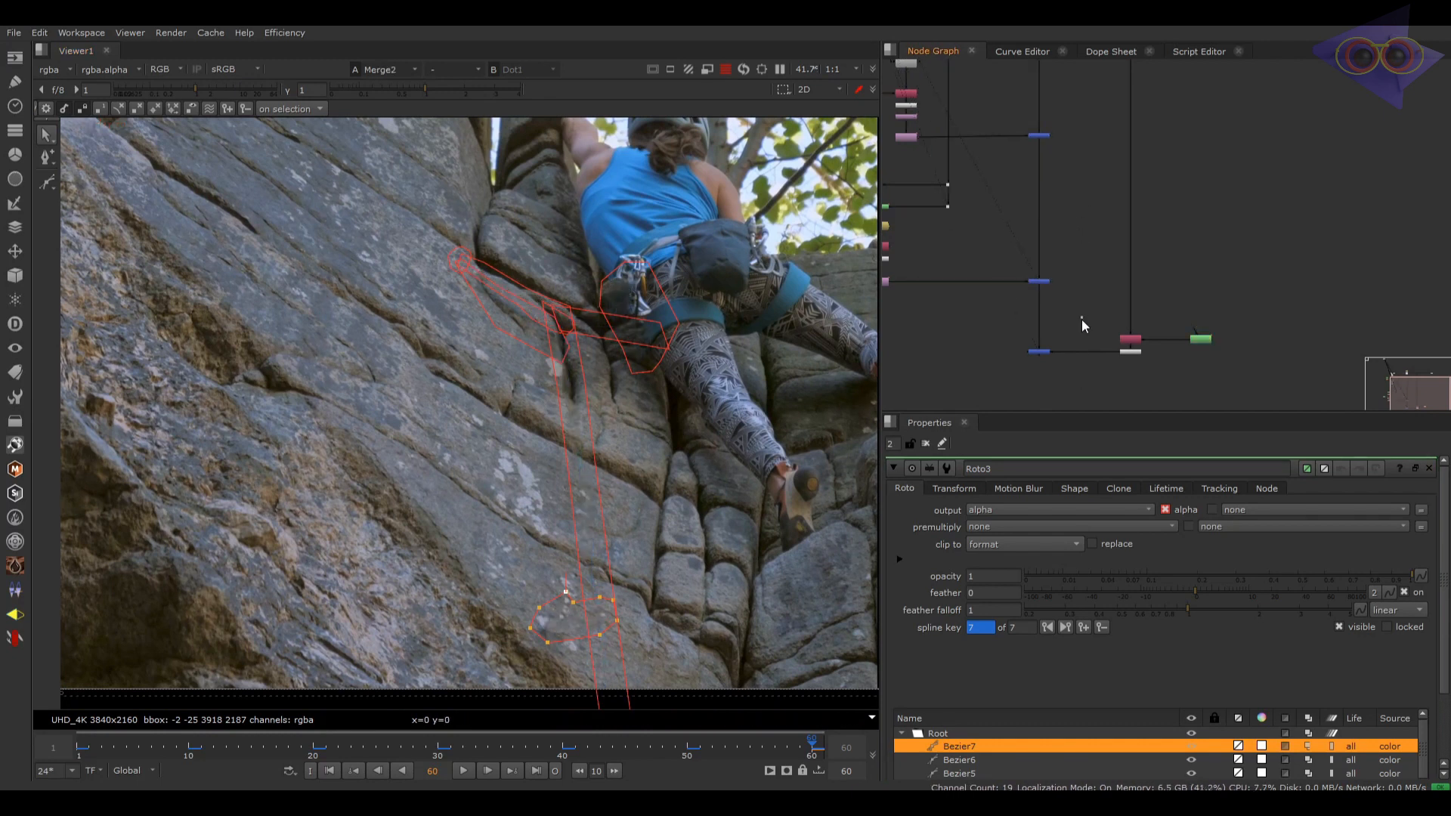
key("1")
scroll(680, 349, "up", 2)
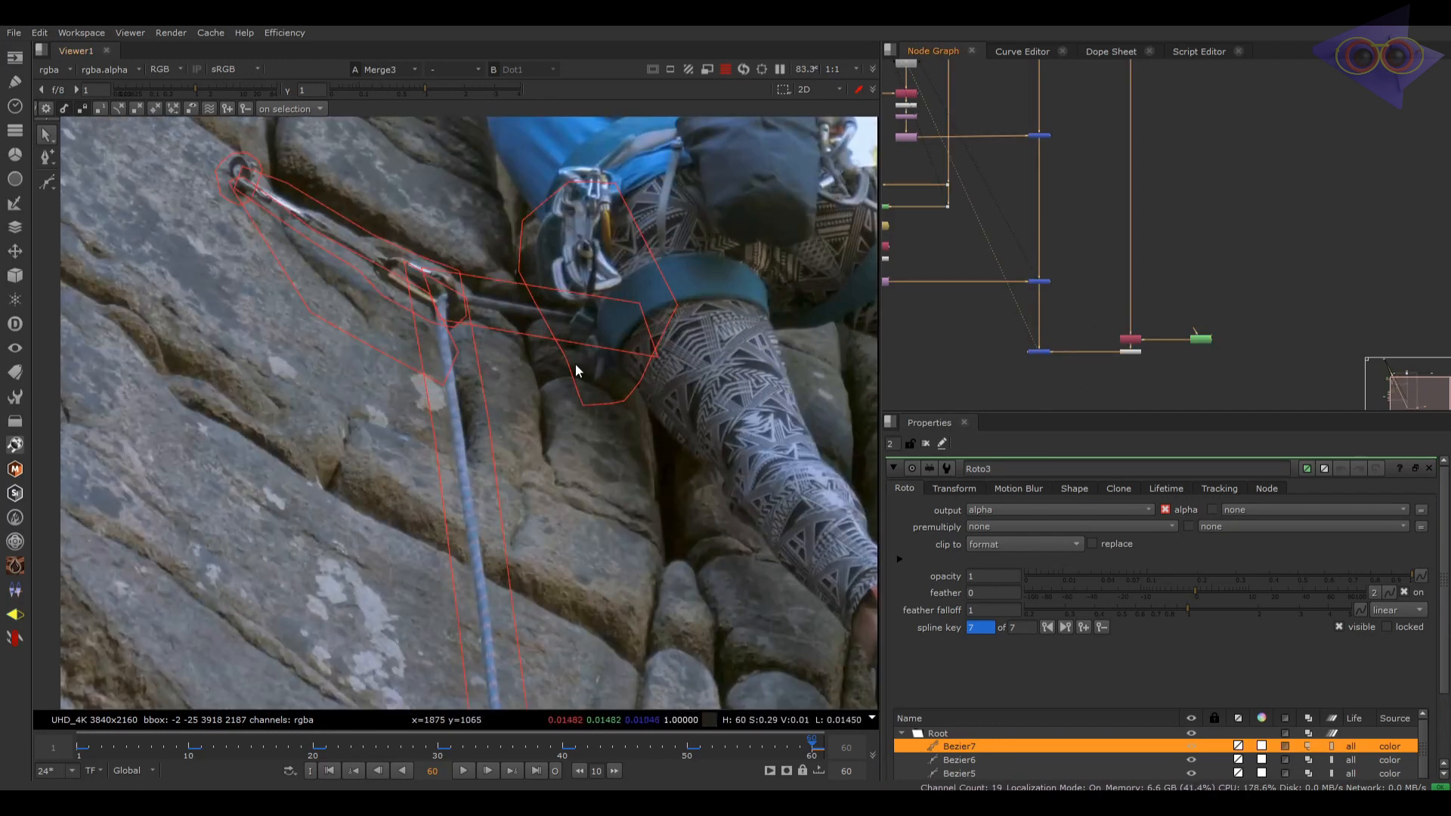
Step: Hide the viewer overlays and compare the original plate, Merge2 and Merge3 on frame 60
key("q")
scroll(570, 359, "down", 2)
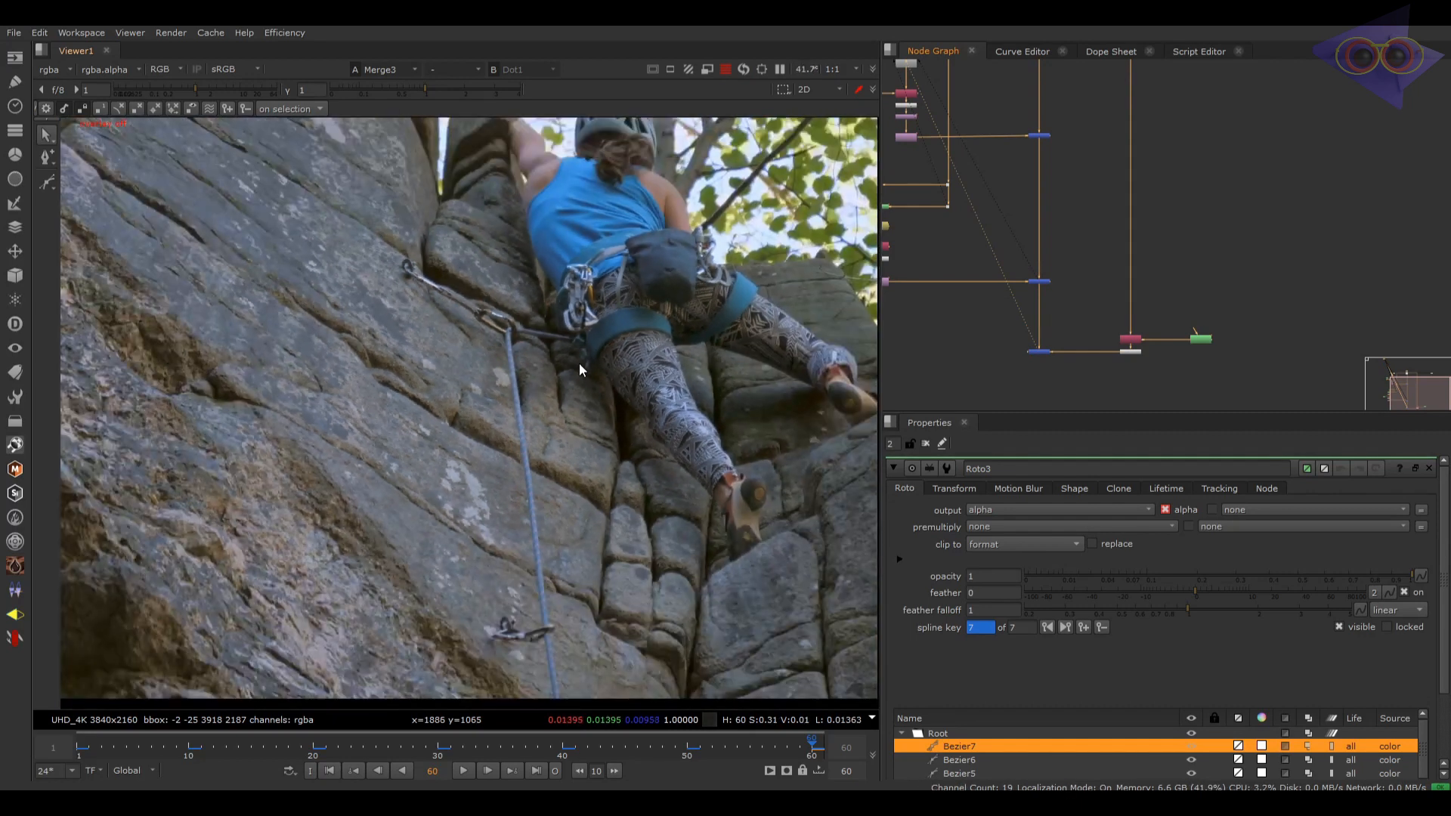
key("3")
key("2")
left_click_drag(971, 233, 937, 198)
left_click_drag(1060, 313, 1021, 369)
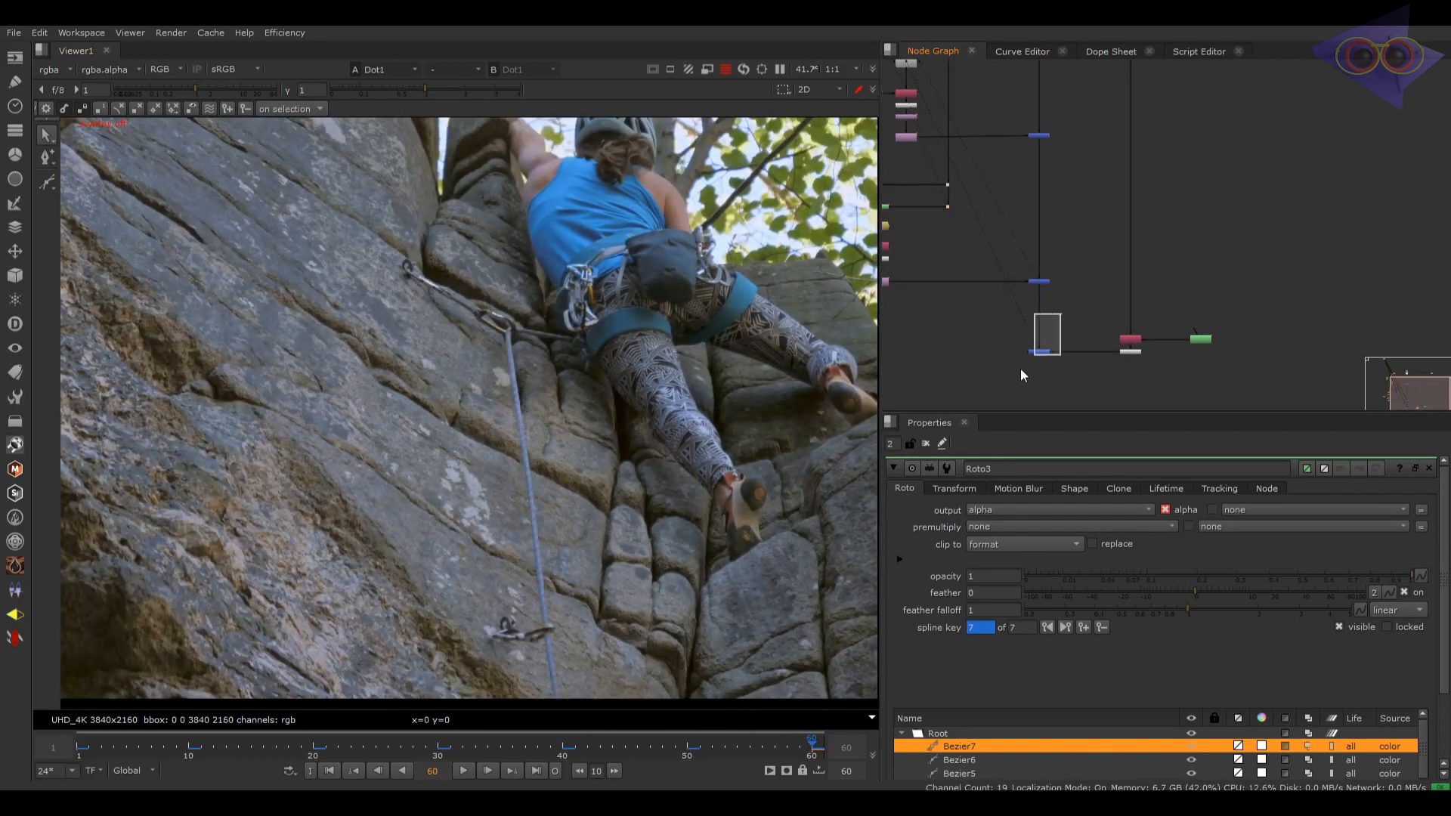
key("1")
Step: Insert a Shuffle between Roto3 and the Copy node, routing alpha into all rgba channels, and view its matte
scroll(1217, 333, "up", 3)
mouse_move(1184, 348)
left_mouse_down()
mouse_move(1191, 293)
mouse_move(1190, 356)
left_mouse_up()
key("h")
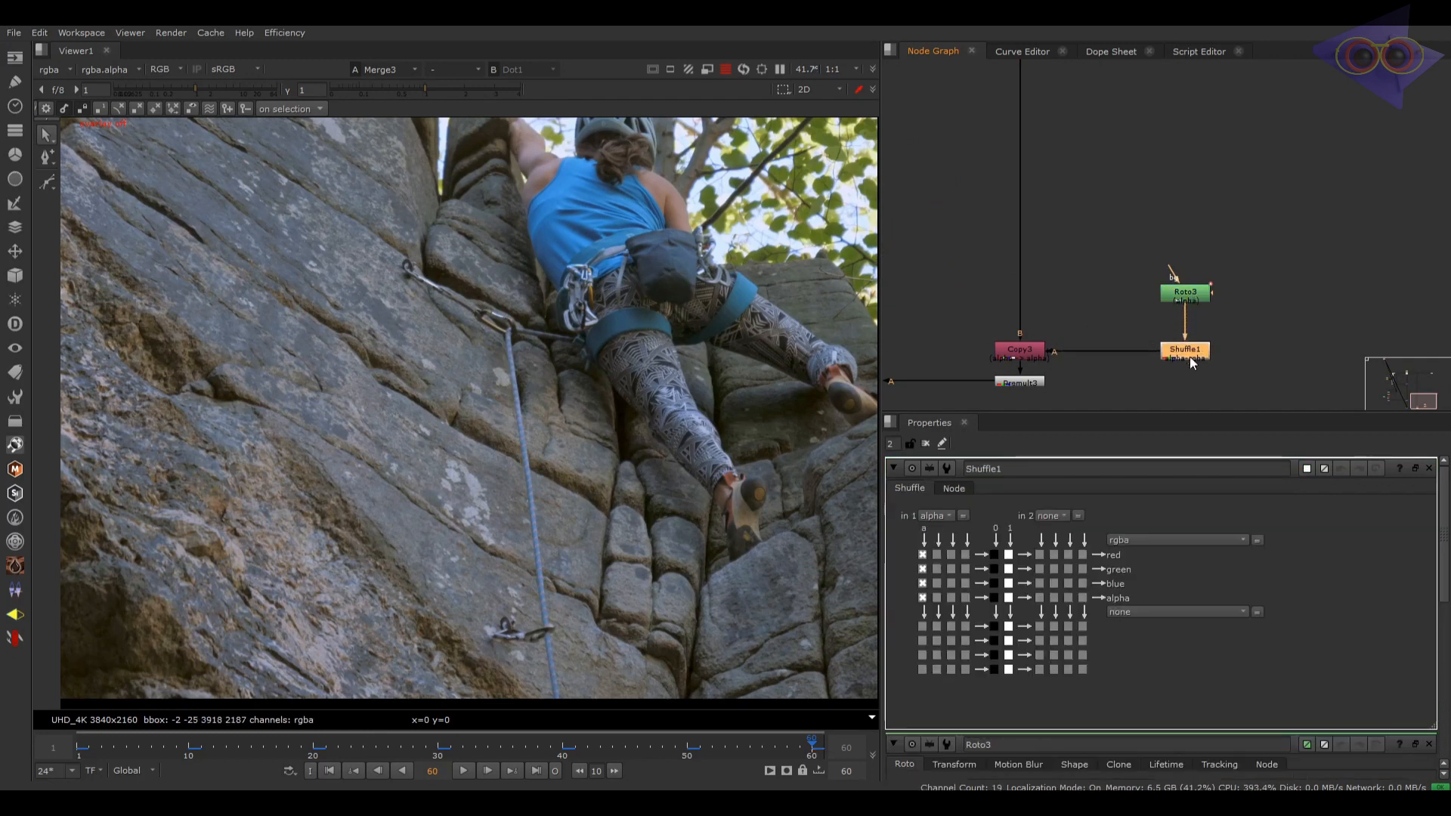
key("3")
scroll(639, 370, "down", 8)
key("o")
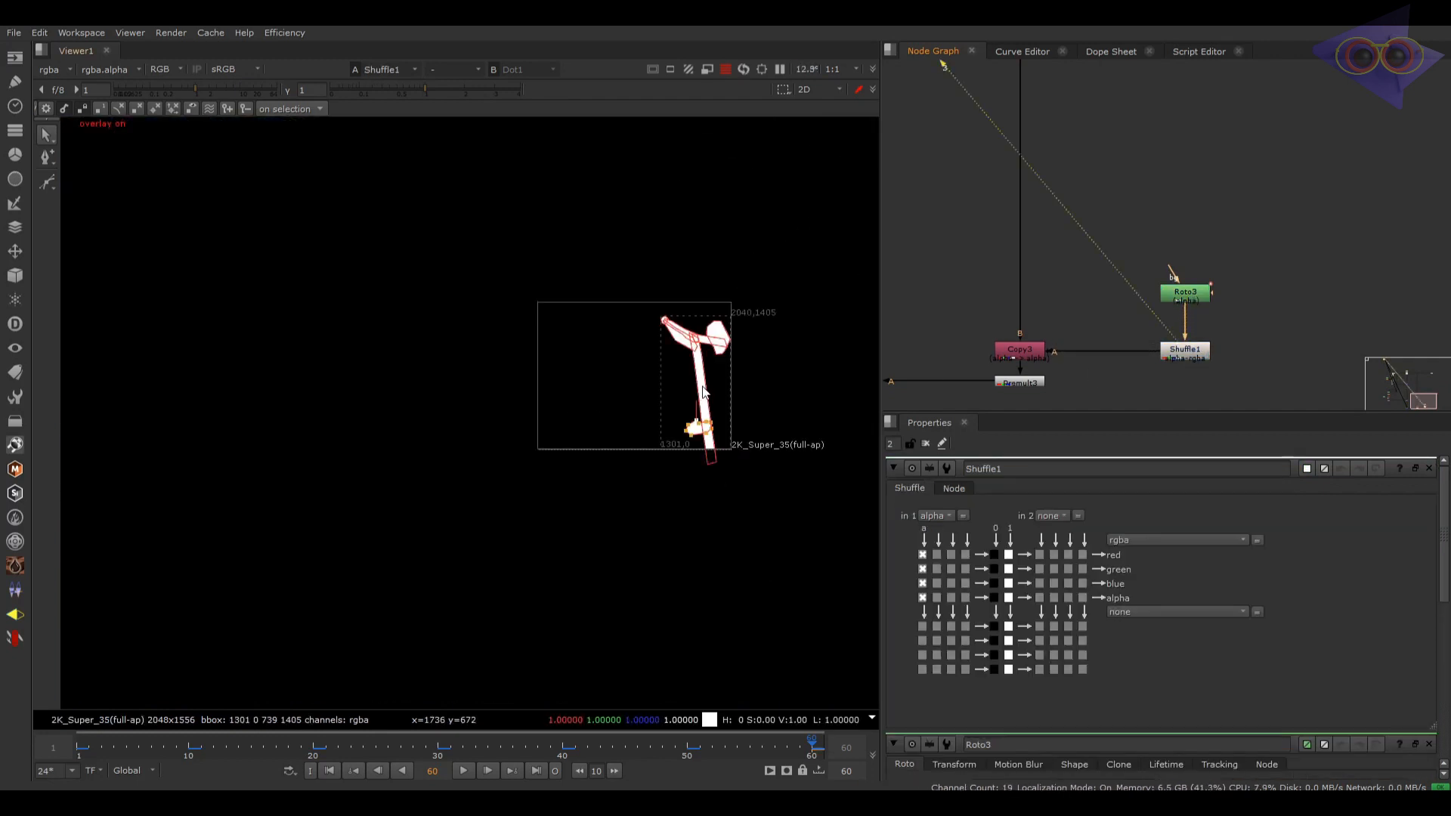
Step: Check the source plate's format and set the project's full size format to UHD_4K 3840x2160
left_click(1118, 289)
key("s")
scroll(1086, 624, "down", 5)
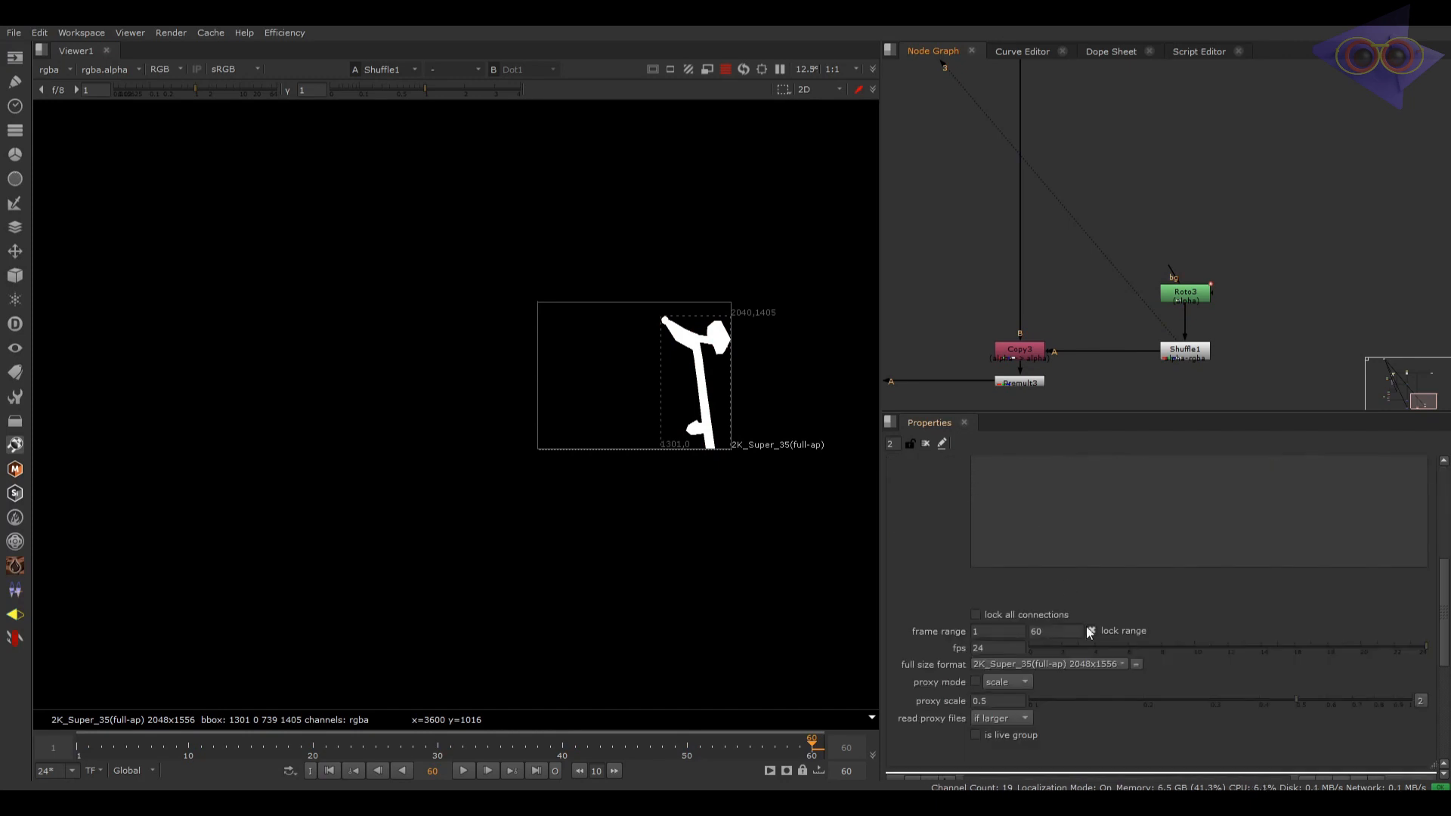
scroll(1073, 355, "down", 5)
left_click(988, 156)
key("1")
scroll(807, 311, "up", 4)
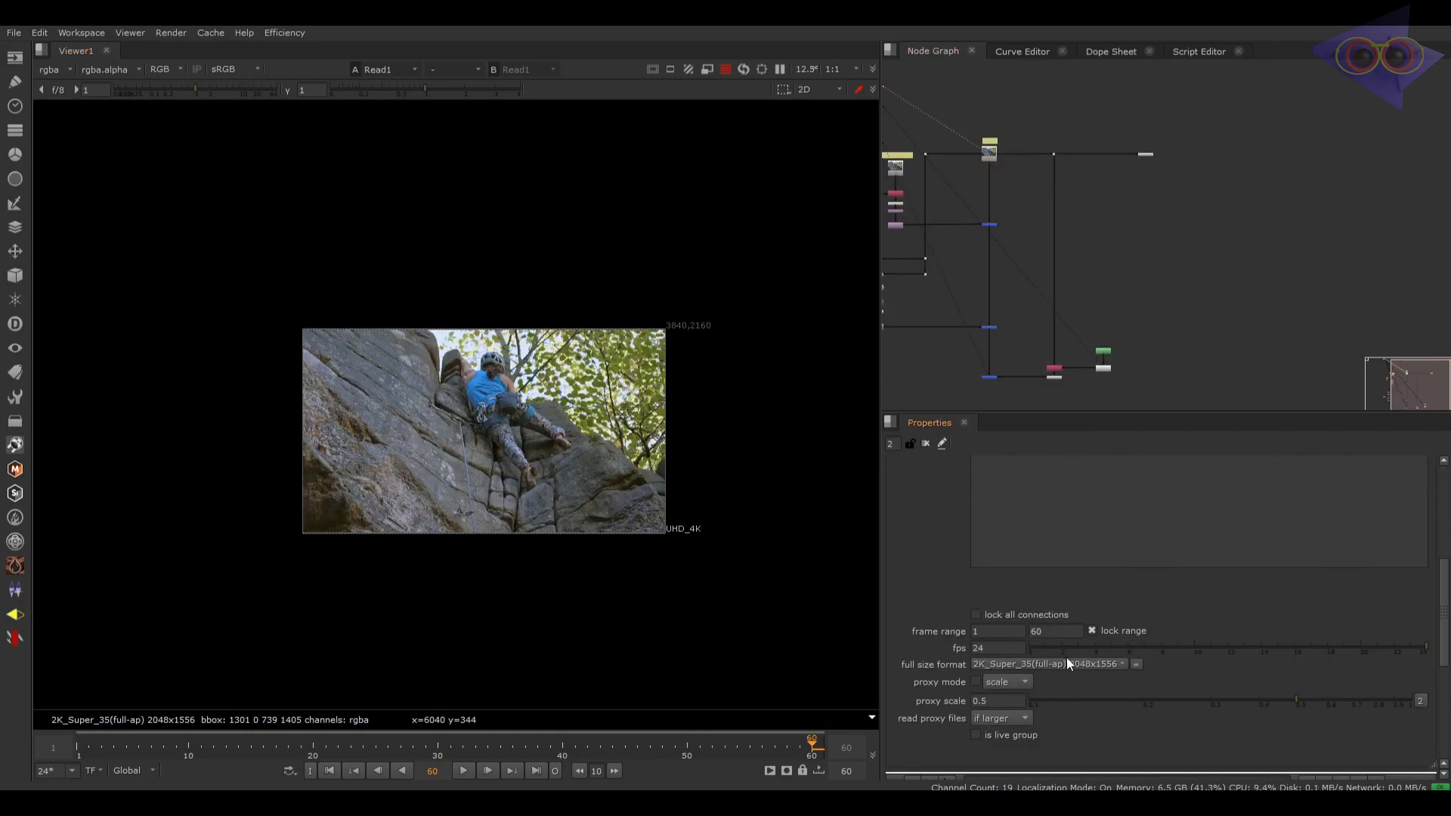
scroll(1073, 663, "down", 3)
left_click(1085, 665)
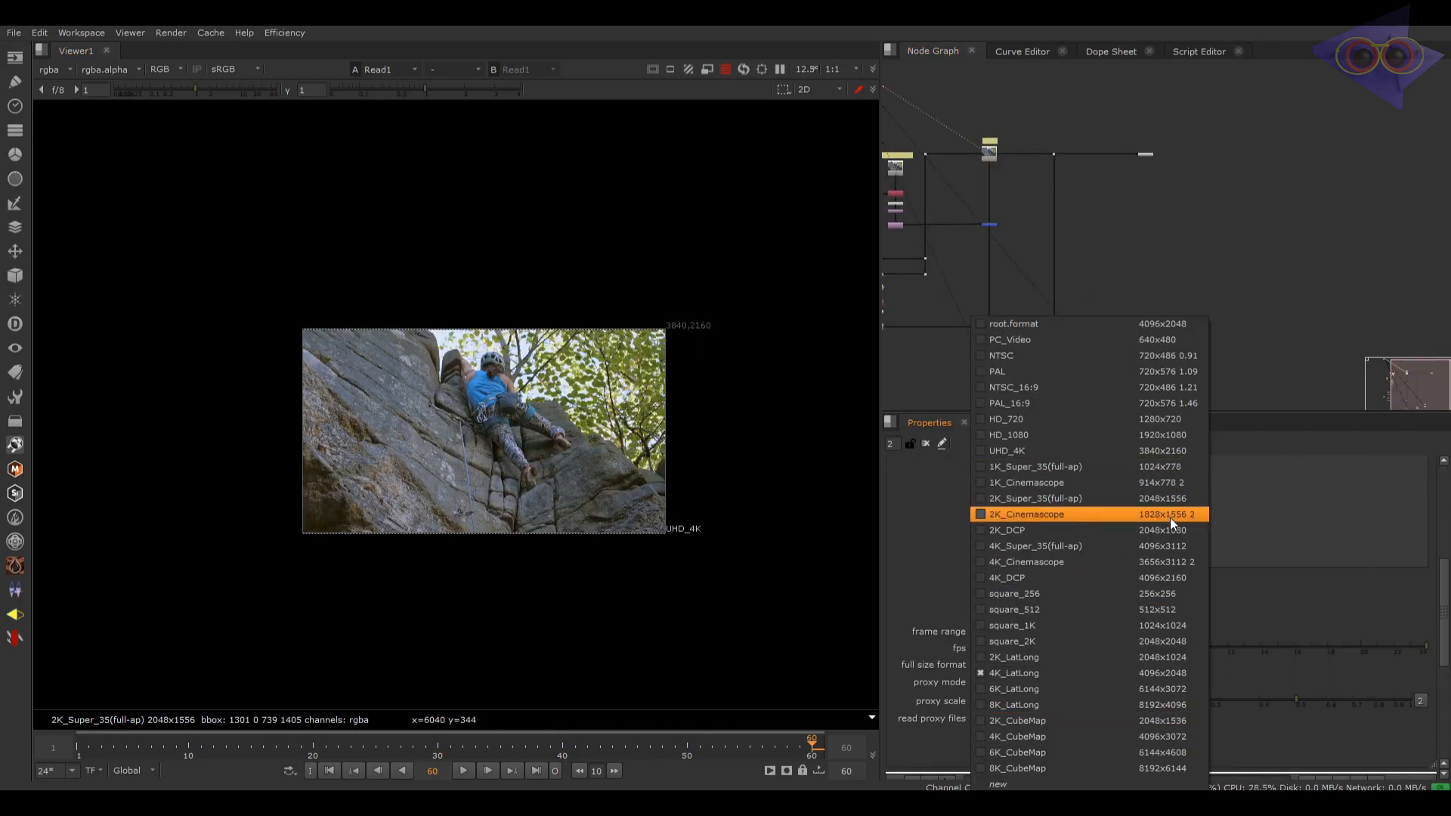
left_click(1170, 451)
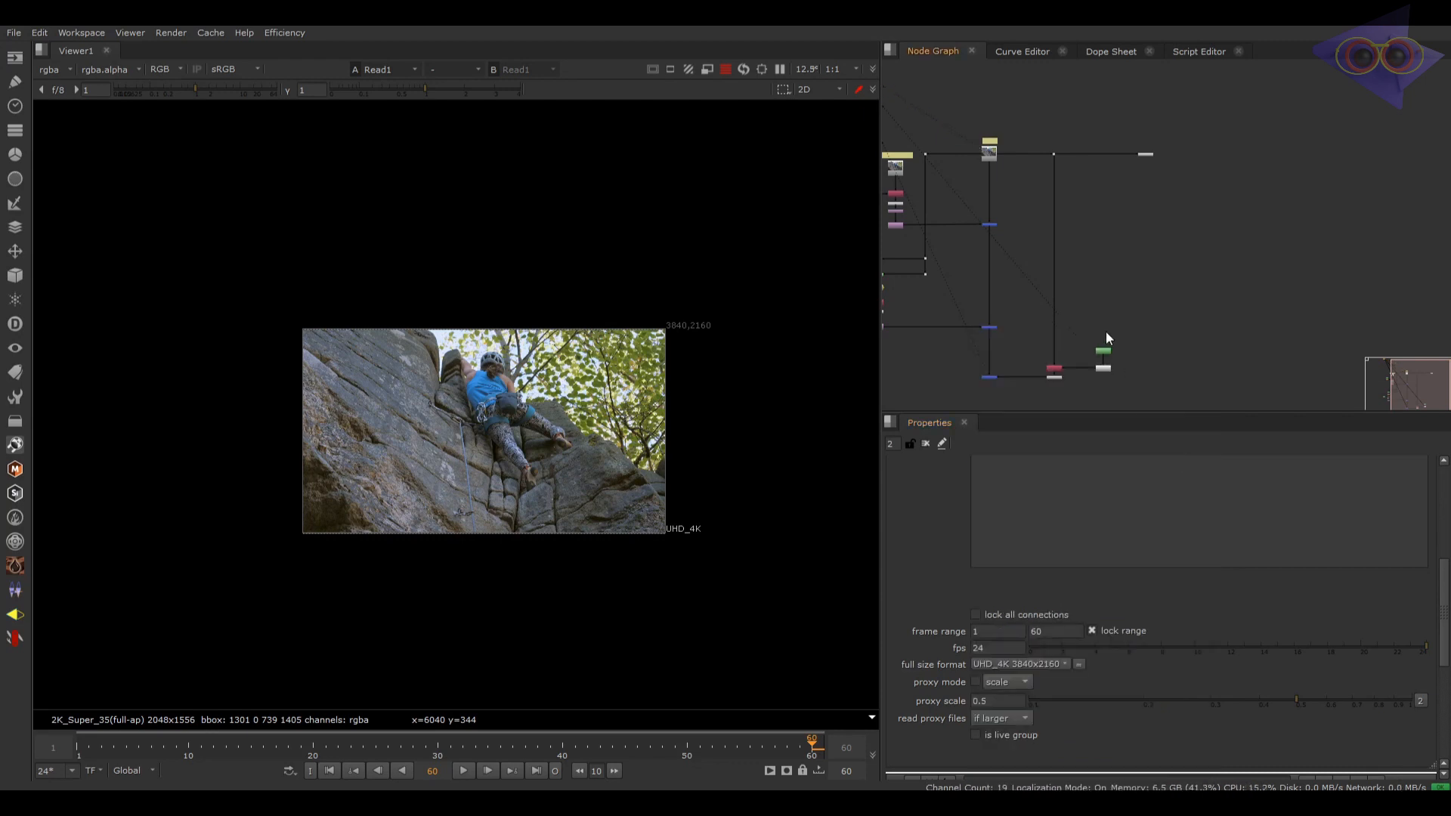
Step: Check the Shuffle matte at the new format against the source plate and the Merge3 result
left_click(1104, 366)
key("1")
scroll(425, 478, "up", 2)
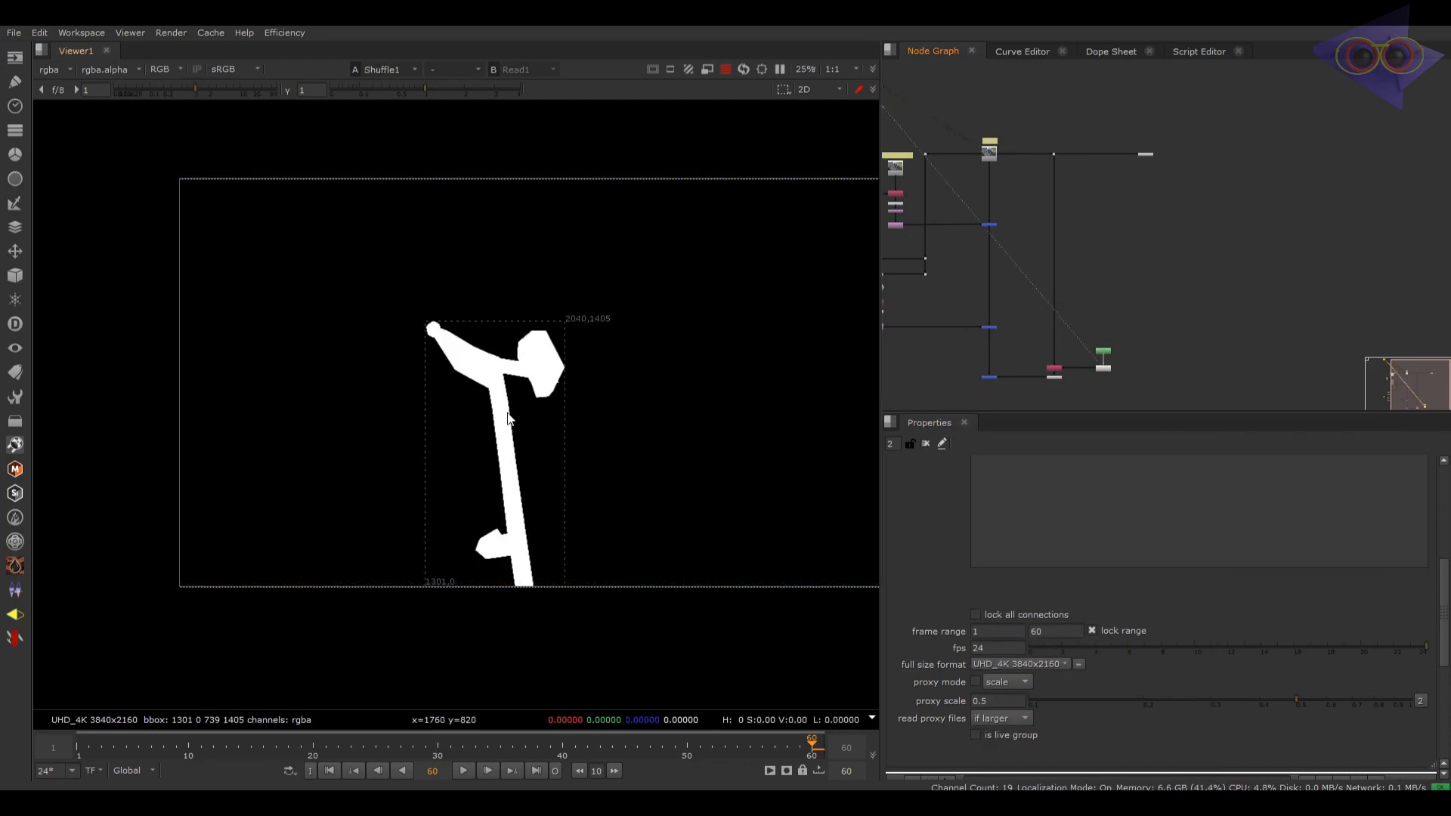
left_click_drag(1023, 189, 1076, 120)
key("1")
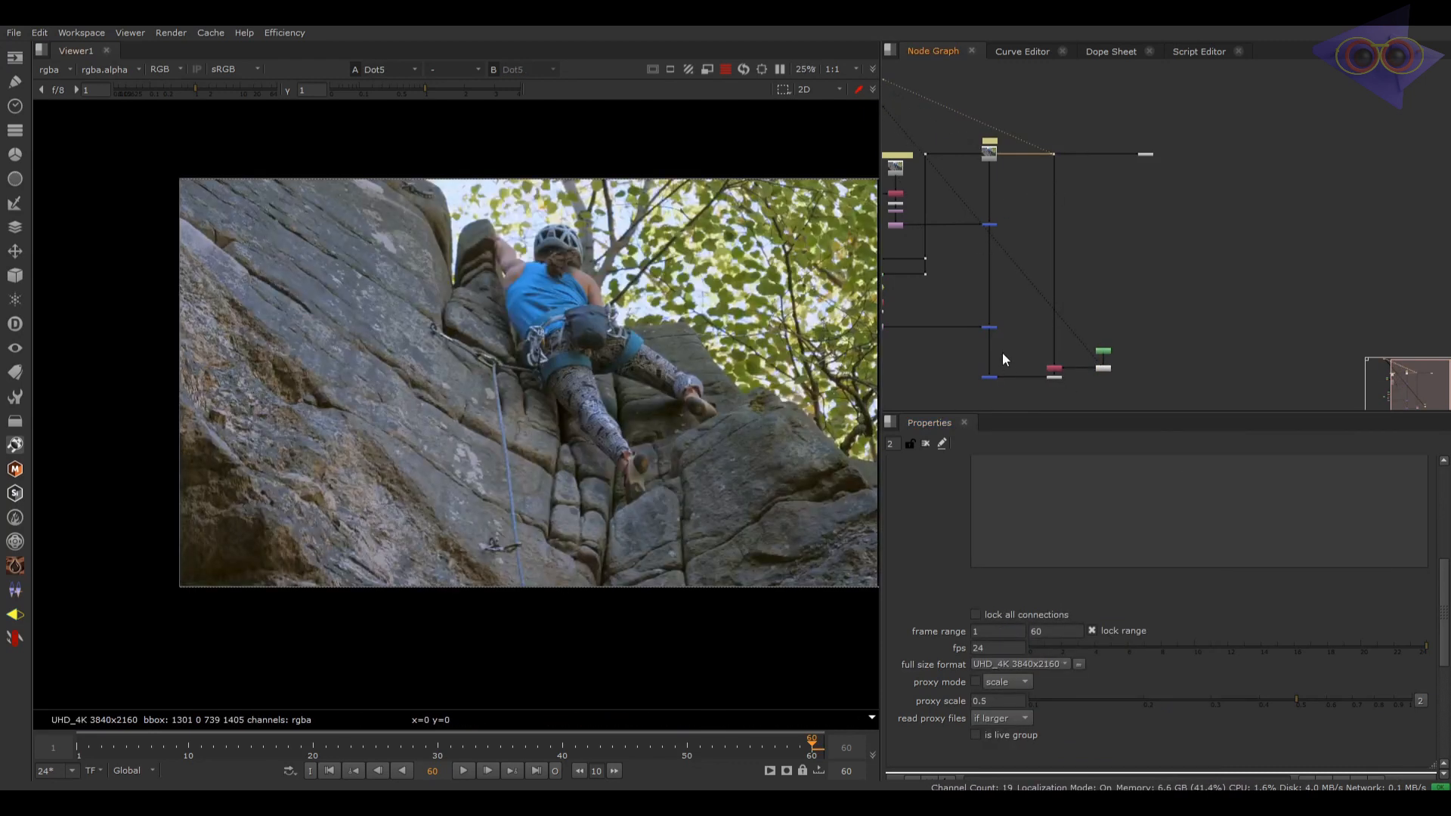
left_click_drag(1007, 354, 951, 396)
key("1")
scroll(514, 479, "up", 2)
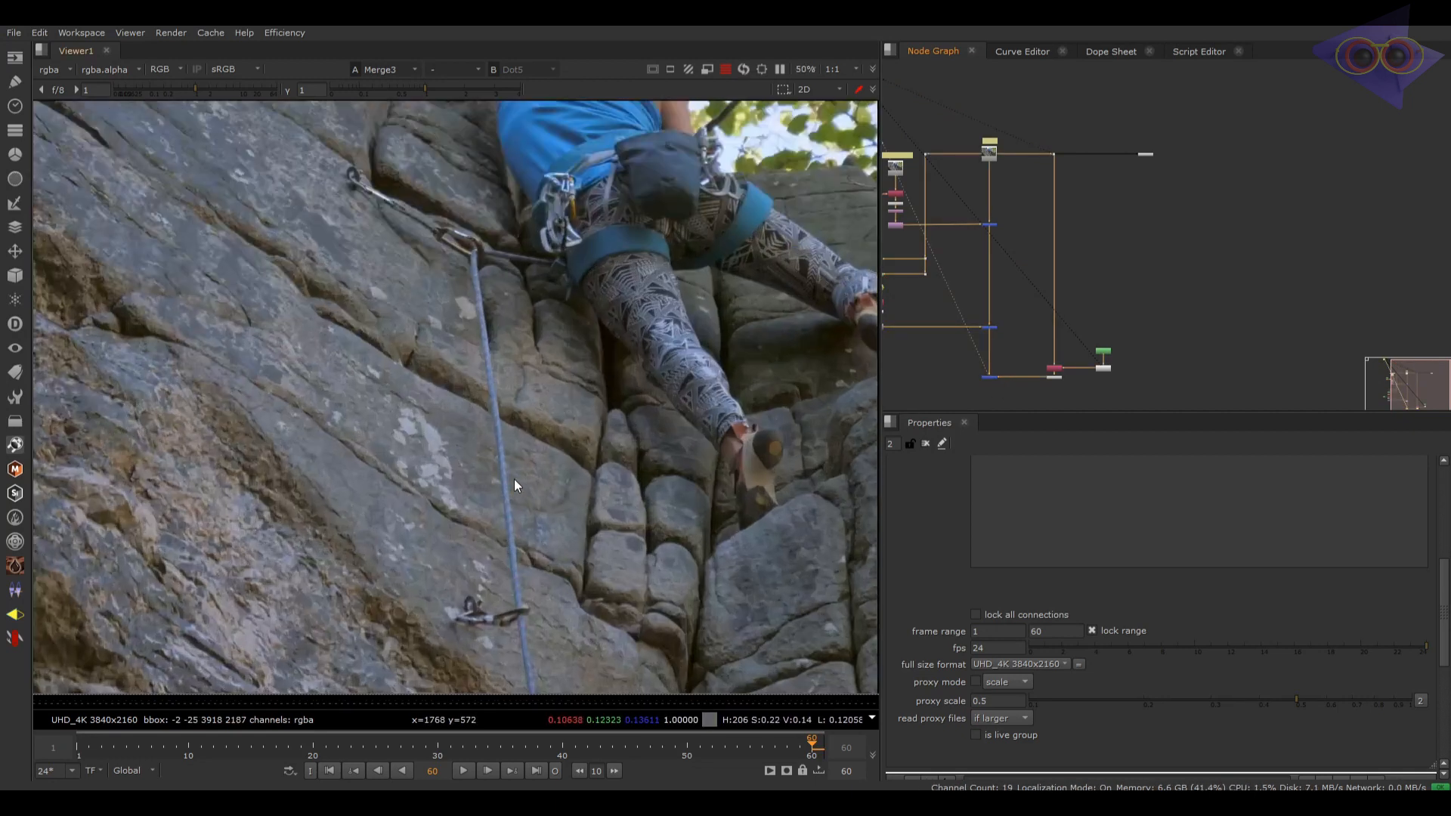
Step: Paste the Blur, Dilate and Invert nodes and insert them in that order between Roto3 and Shuffle1
scroll(1105, 362, "up", 5)
left_click(1105, 216)
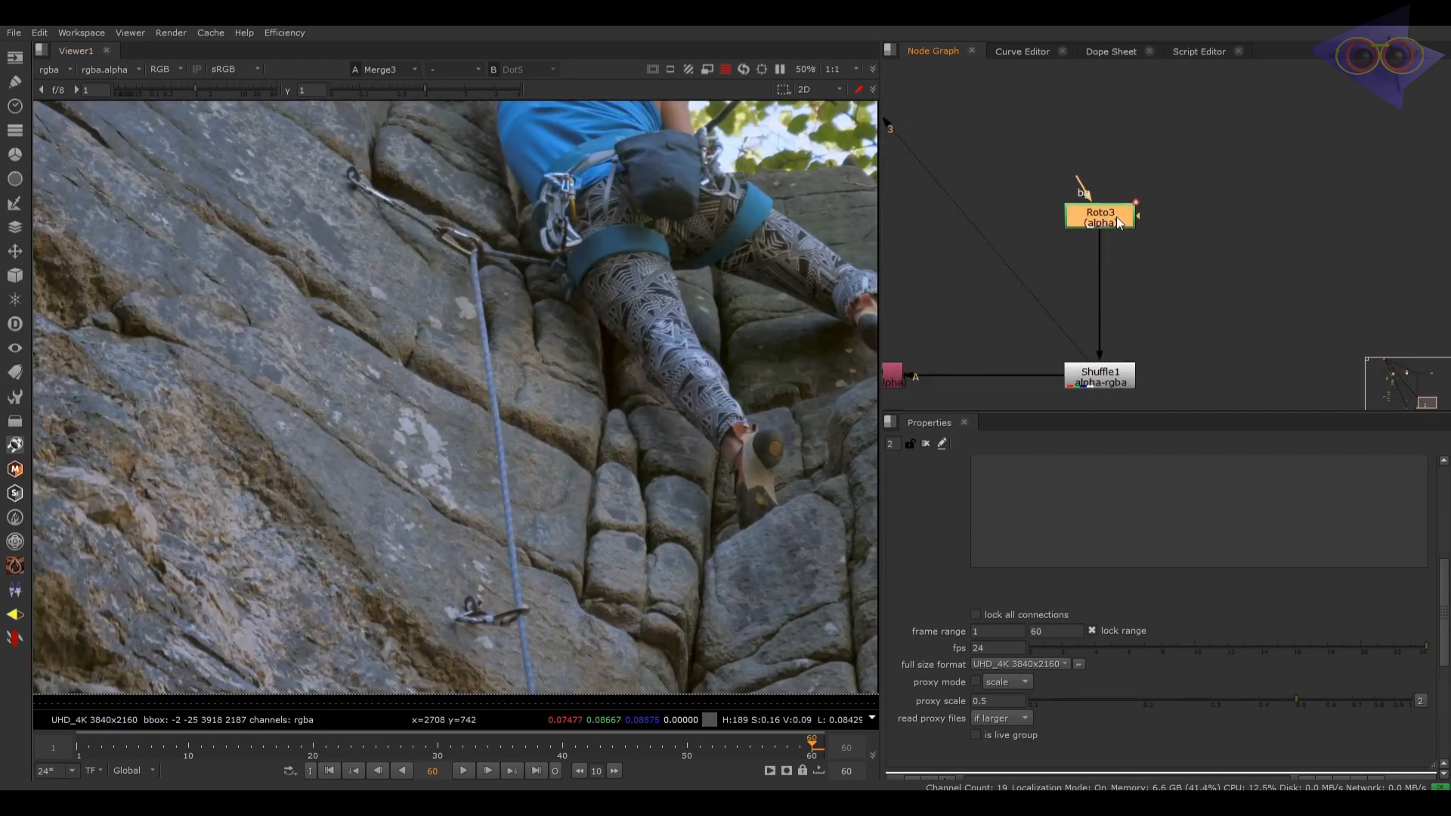
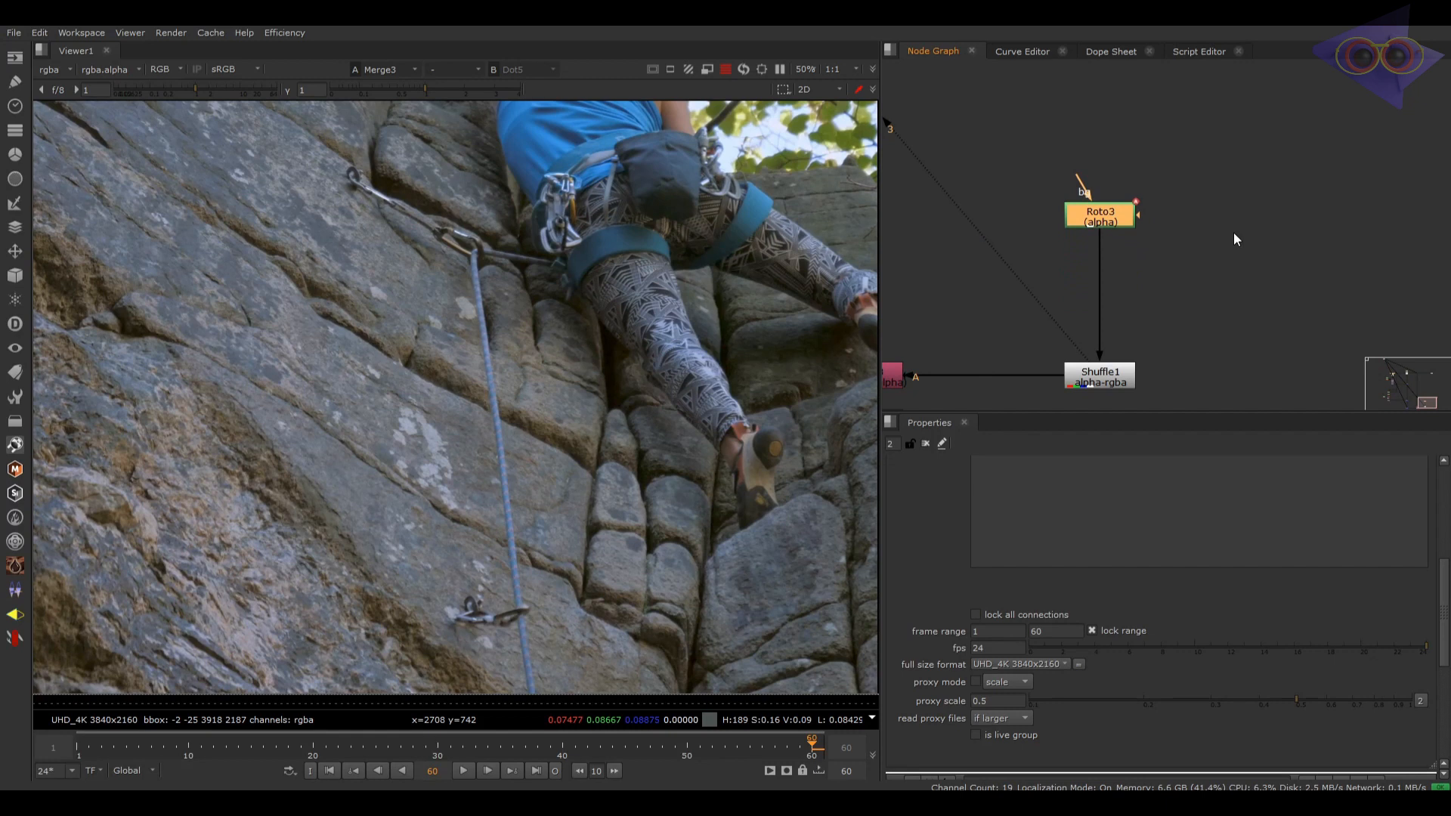
key("ctrl+v")
left_click_drag(1244, 212, 1247, 176)
left_click_drag(1249, 217, 1263, 264)
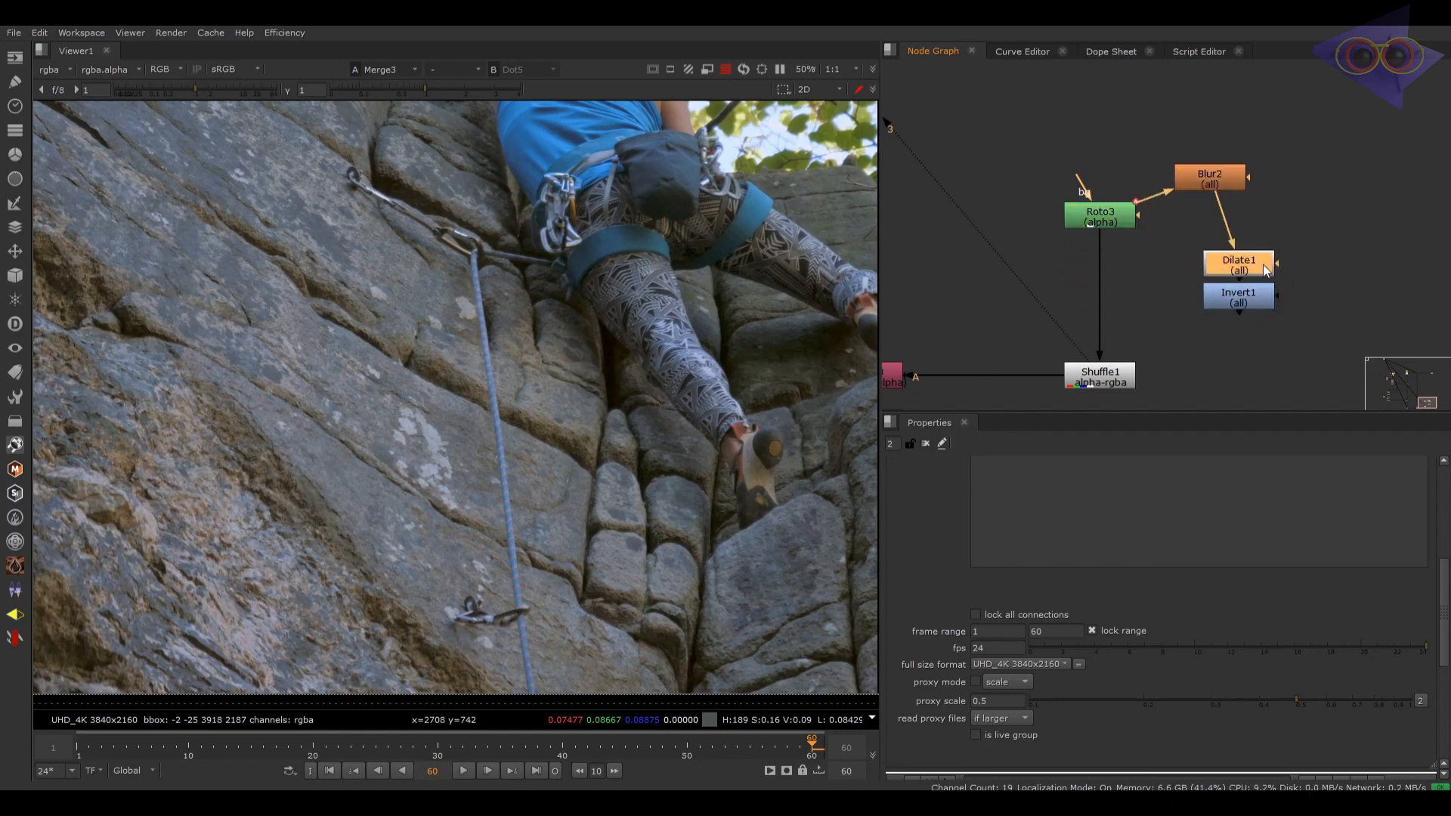
left_click_drag(1219, 178, 1249, 233)
left_click_drag(1101, 264, 1228, 298)
left_click_drag(1304, 208, 1100, 325)
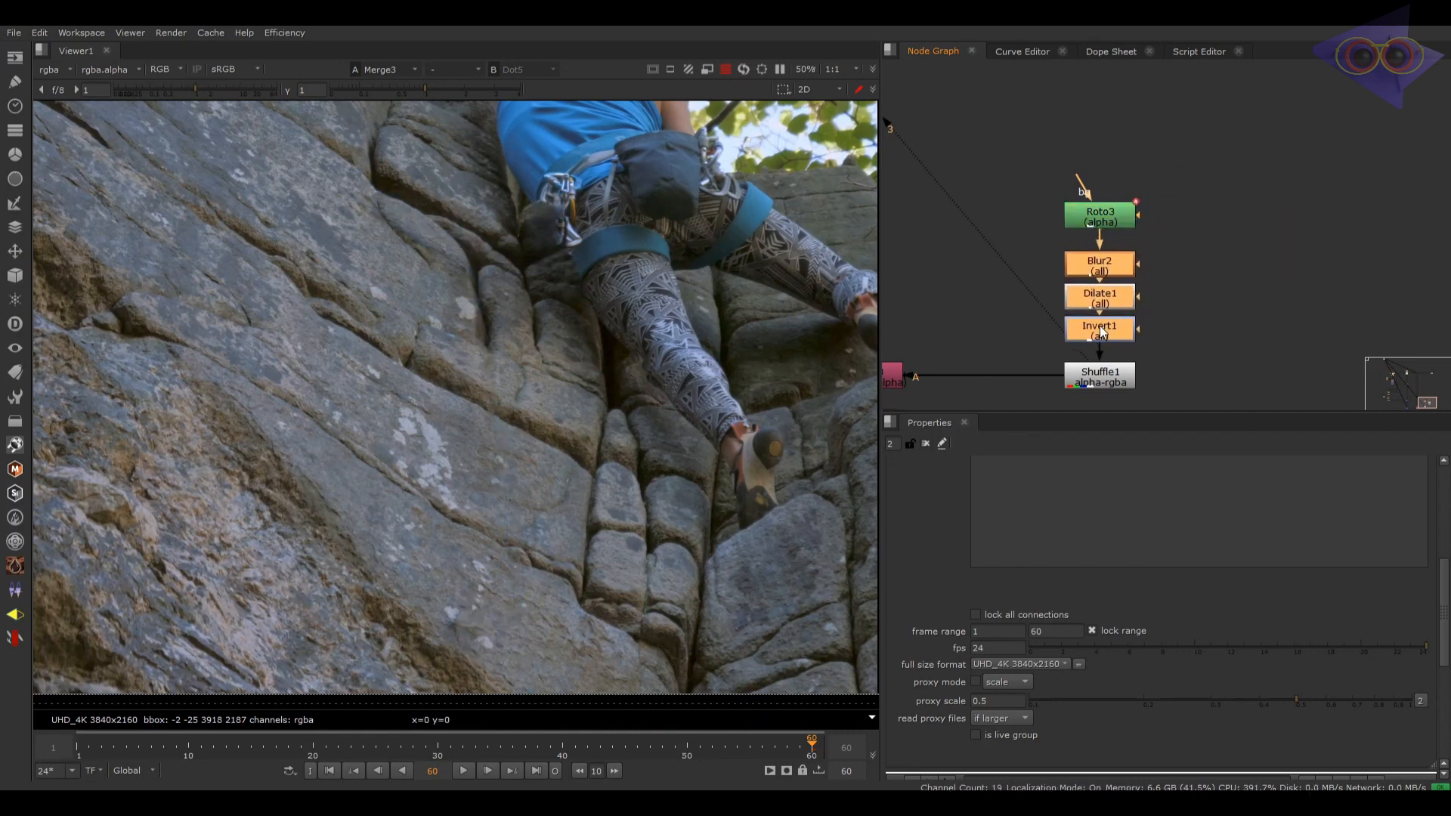
Step: Compare Merge2 with Merge3 on frame 60 and inspect the patched rock up close on frame 1
scroll(1099, 325, "down", 6)
key("1")
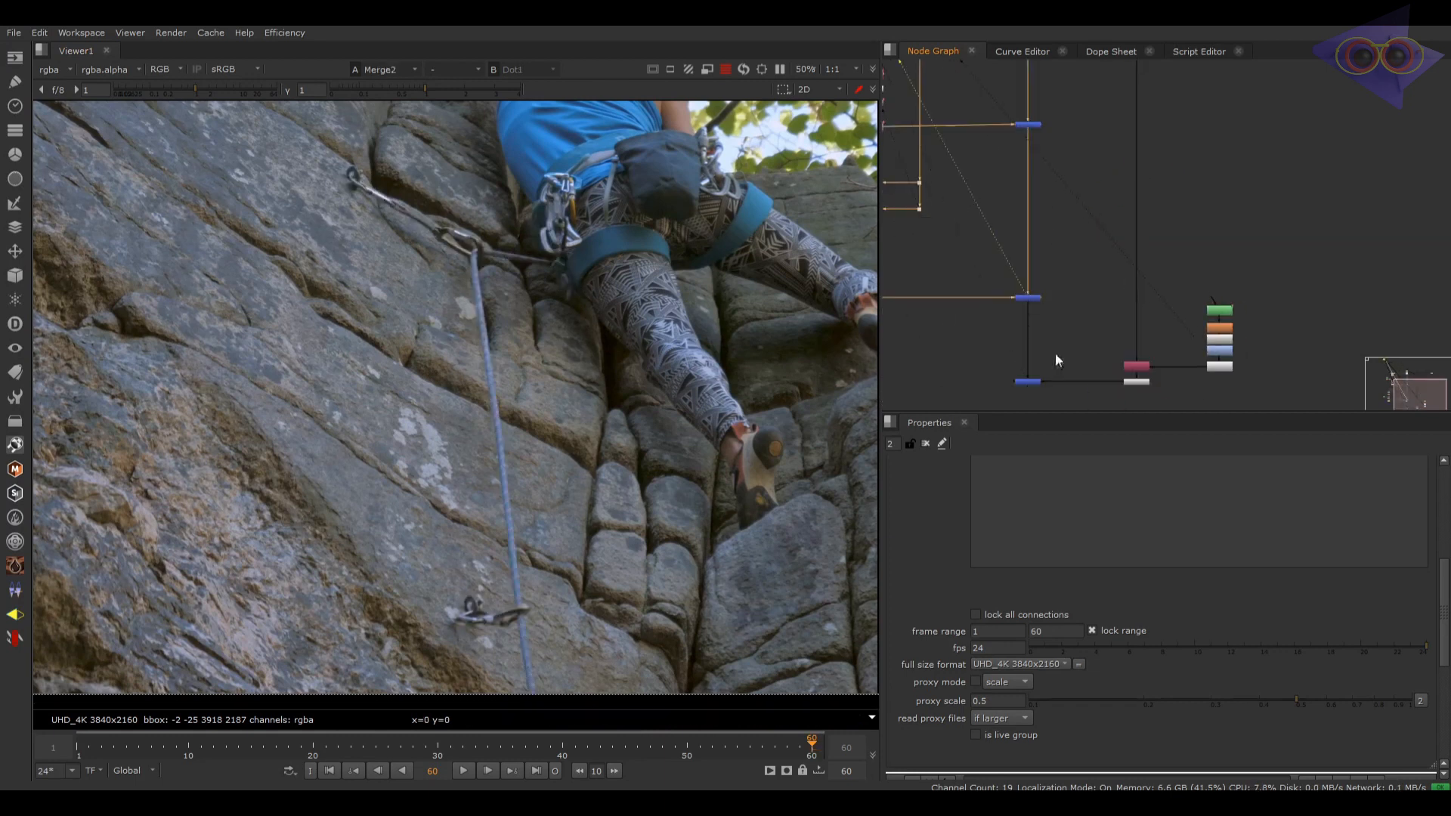
key("2")
scroll(462, 412, "up", 8)
left_click(329, 771)
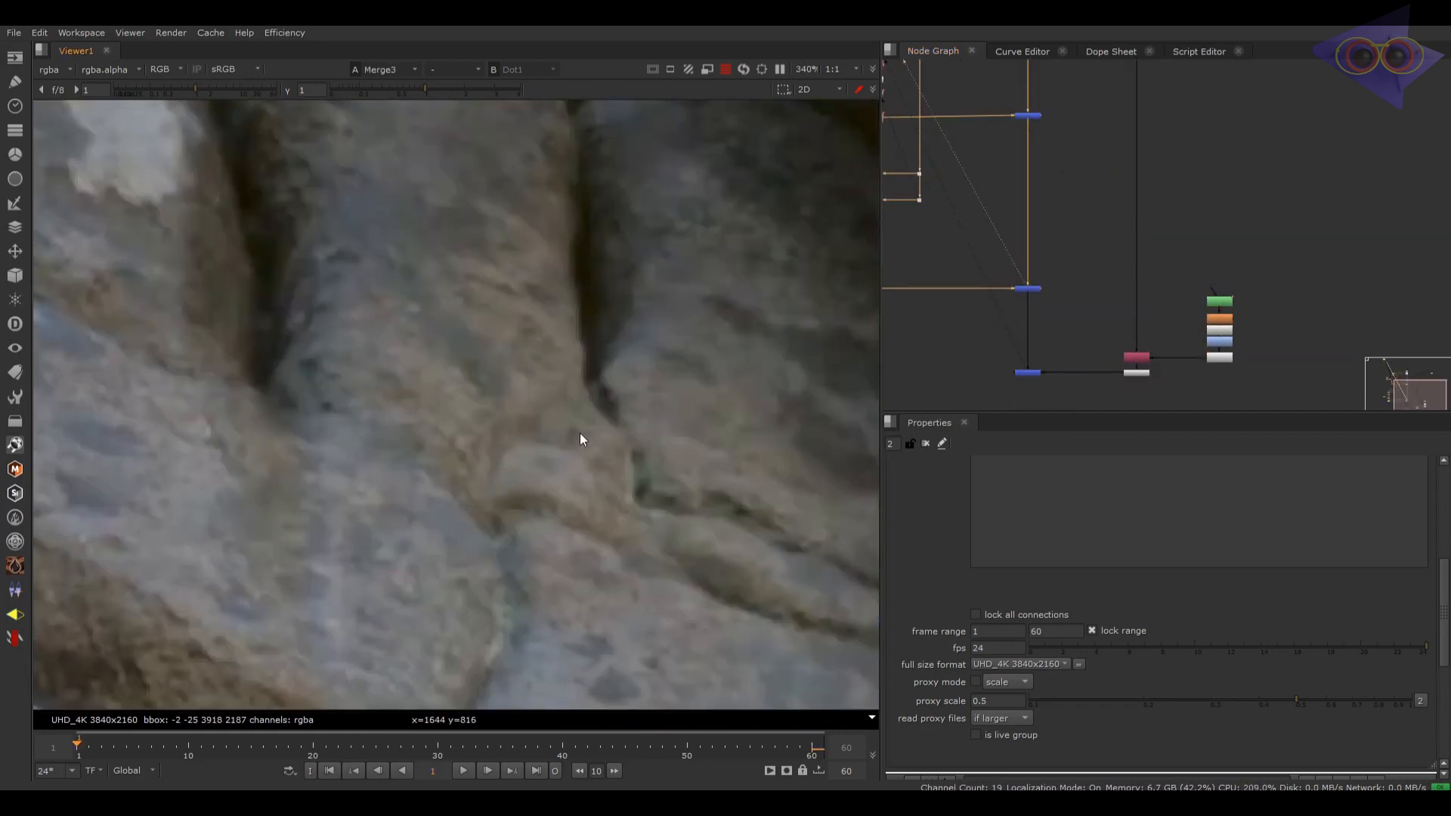
scroll(561, 401, "down", 1)
scroll(565, 393, "down", 1)
key("2")
scroll(484, 256, "up", 1)
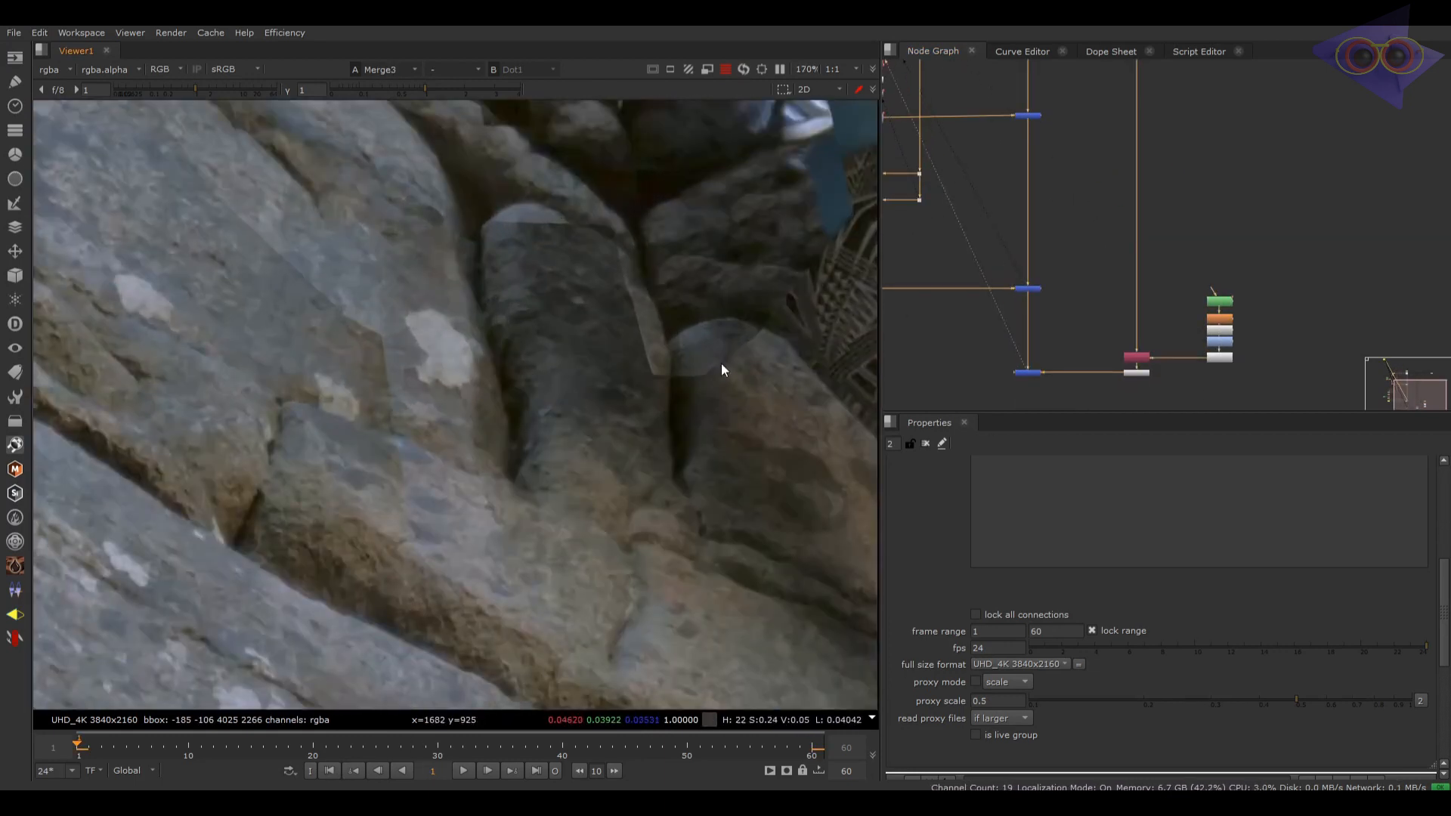
Step: Assign Merge2 and Merge3 to separate viewer inputs and compare them with the original plate on frame 1
scroll(721, 362, "down", 3)
left_click_drag(1071, 263, 972, 323)
key("1")
left_click_drag(1081, 320, 1009, 387)
key("2")
scroll(650, 306, "up", 3)
scroll(318, 423, "down", 1)
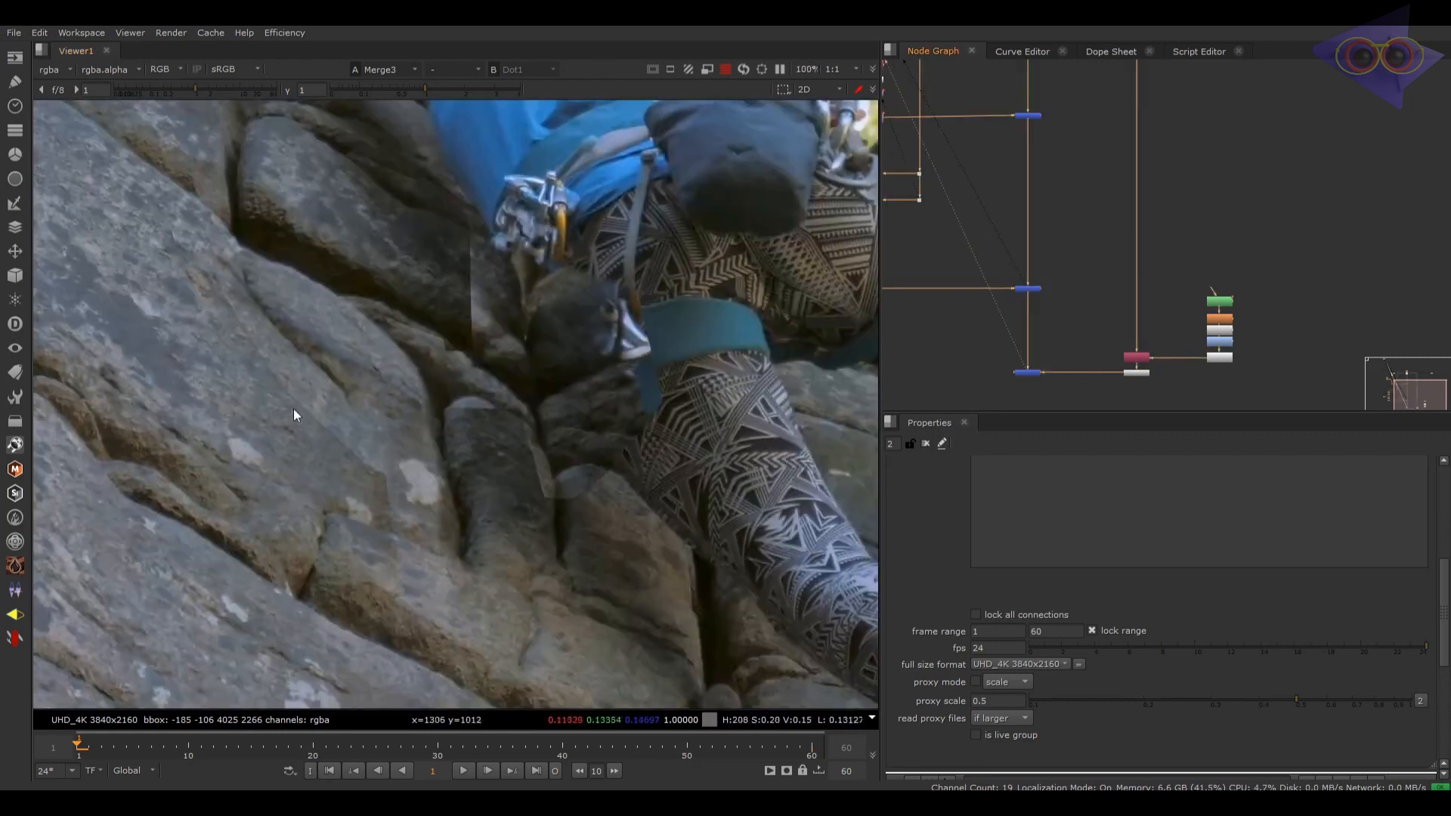
scroll(367, 429, "down", 1)
key("2")
key("3")
scroll(1152, 285, "down", 4)
key("1")
key("2")
key("3")
key("1")
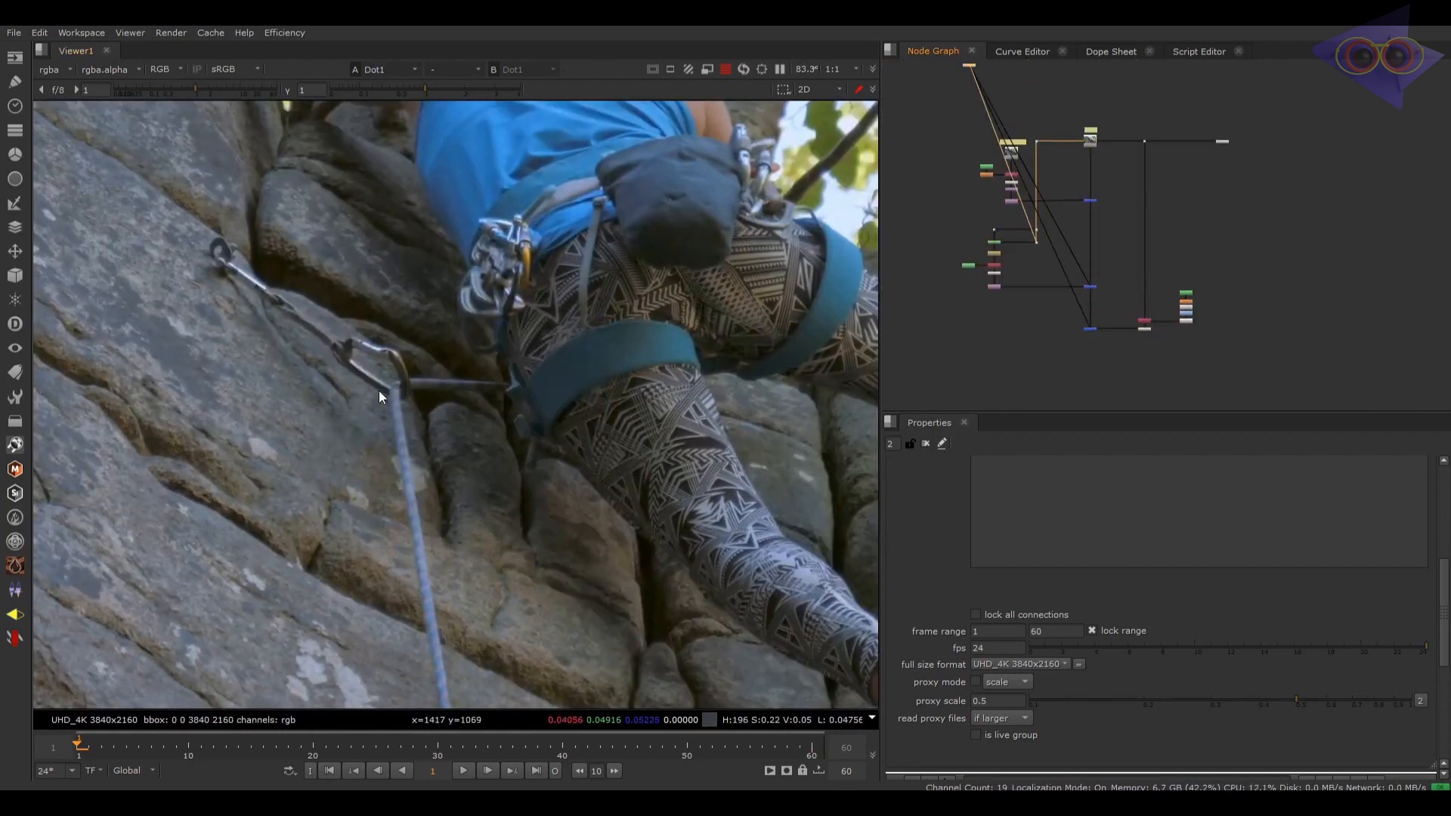
Step: Inspect the Merge3 patch edges around the harness and upper anchor against the original plate on frame 1
key("2")
scroll(405, 340, "up", 6)
scroll(506, 363, "down", 1)
key("3")
scroll(467, 336, "down", 4)
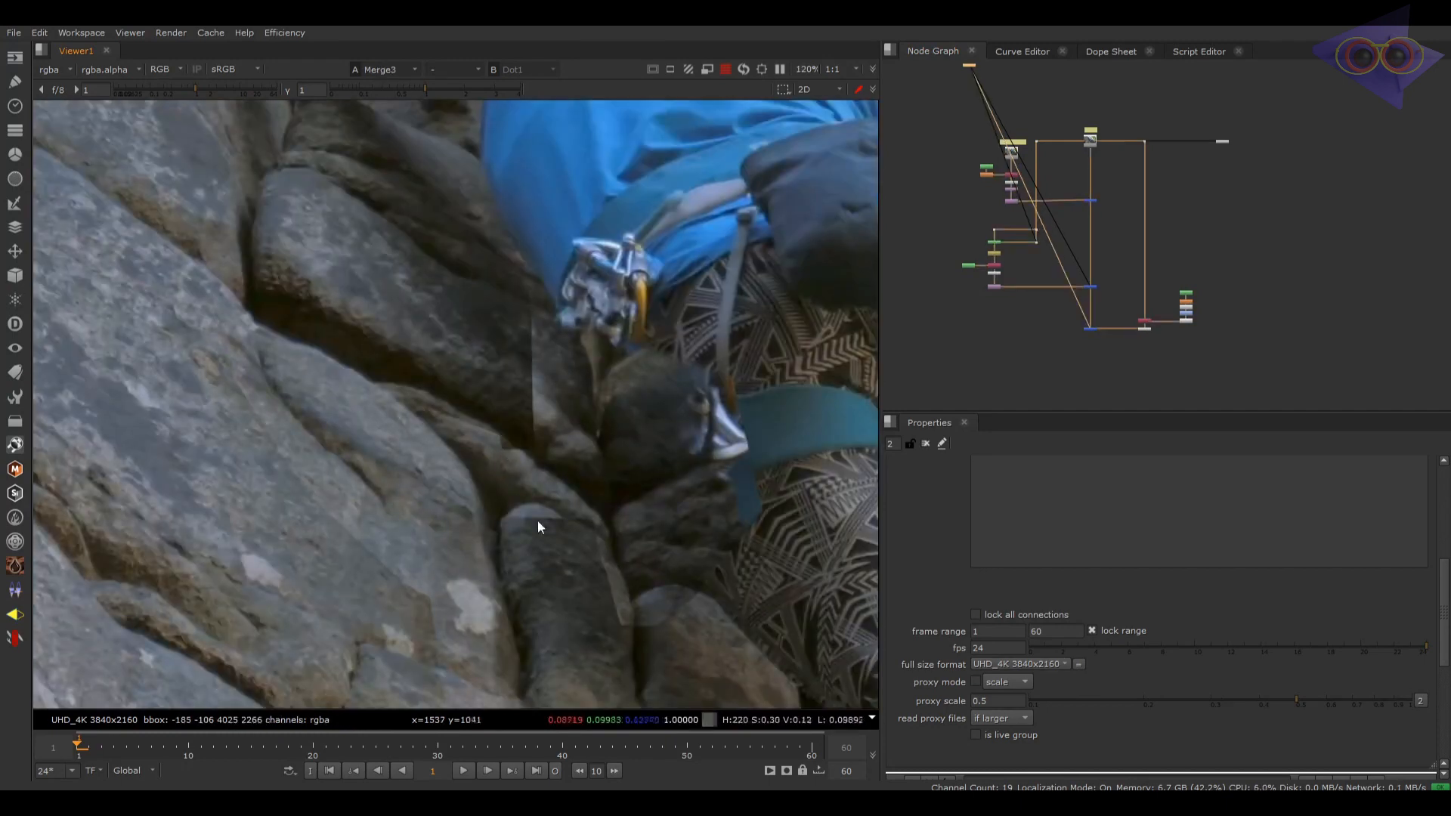
middle_click_drag(537, 523, 591, 303)
key("1")
scroll(589, 296, "down", 3)
key("3")
key("1")
key("3")
key("1")
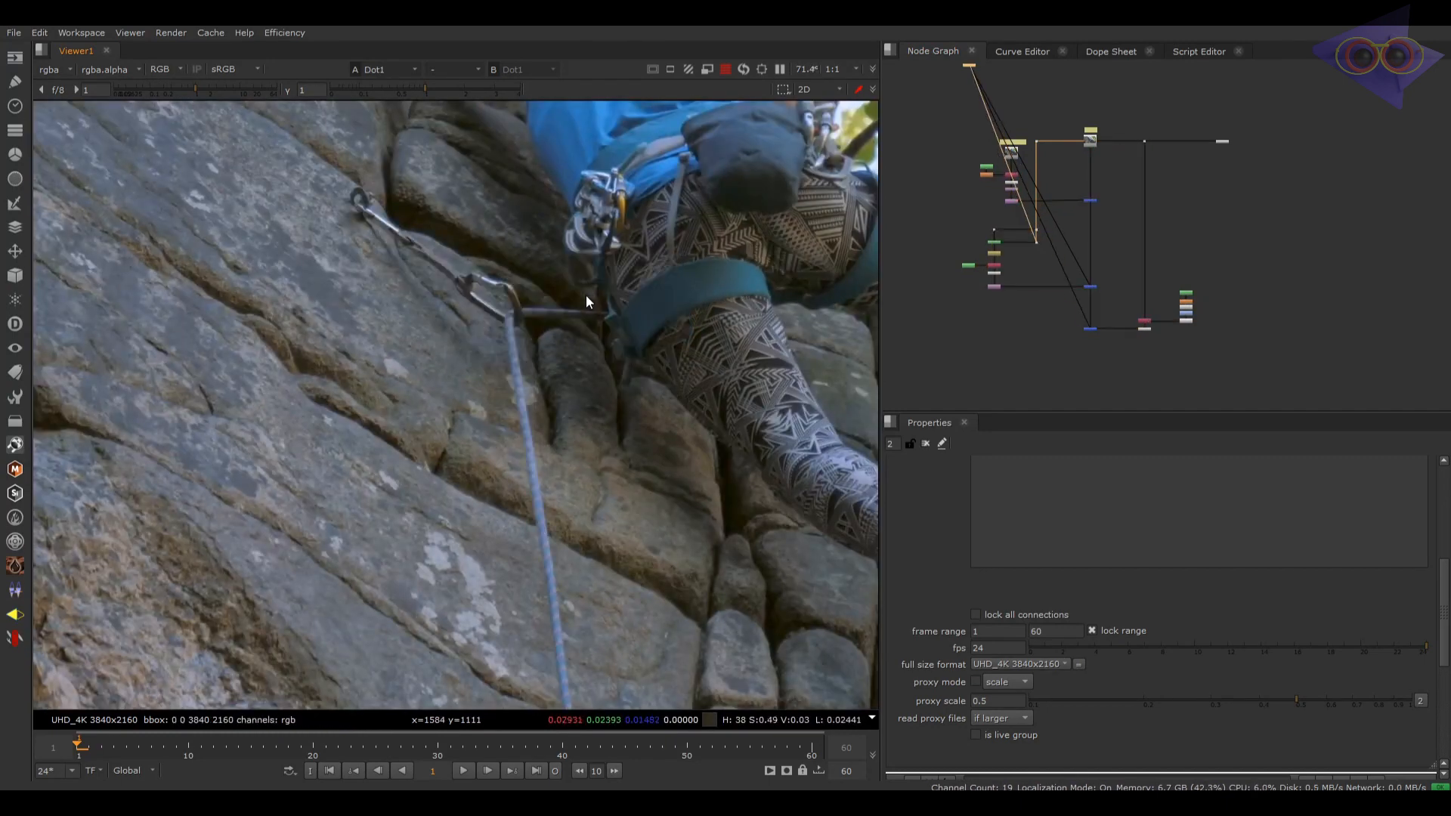
key("3")
key("1")
key("3")
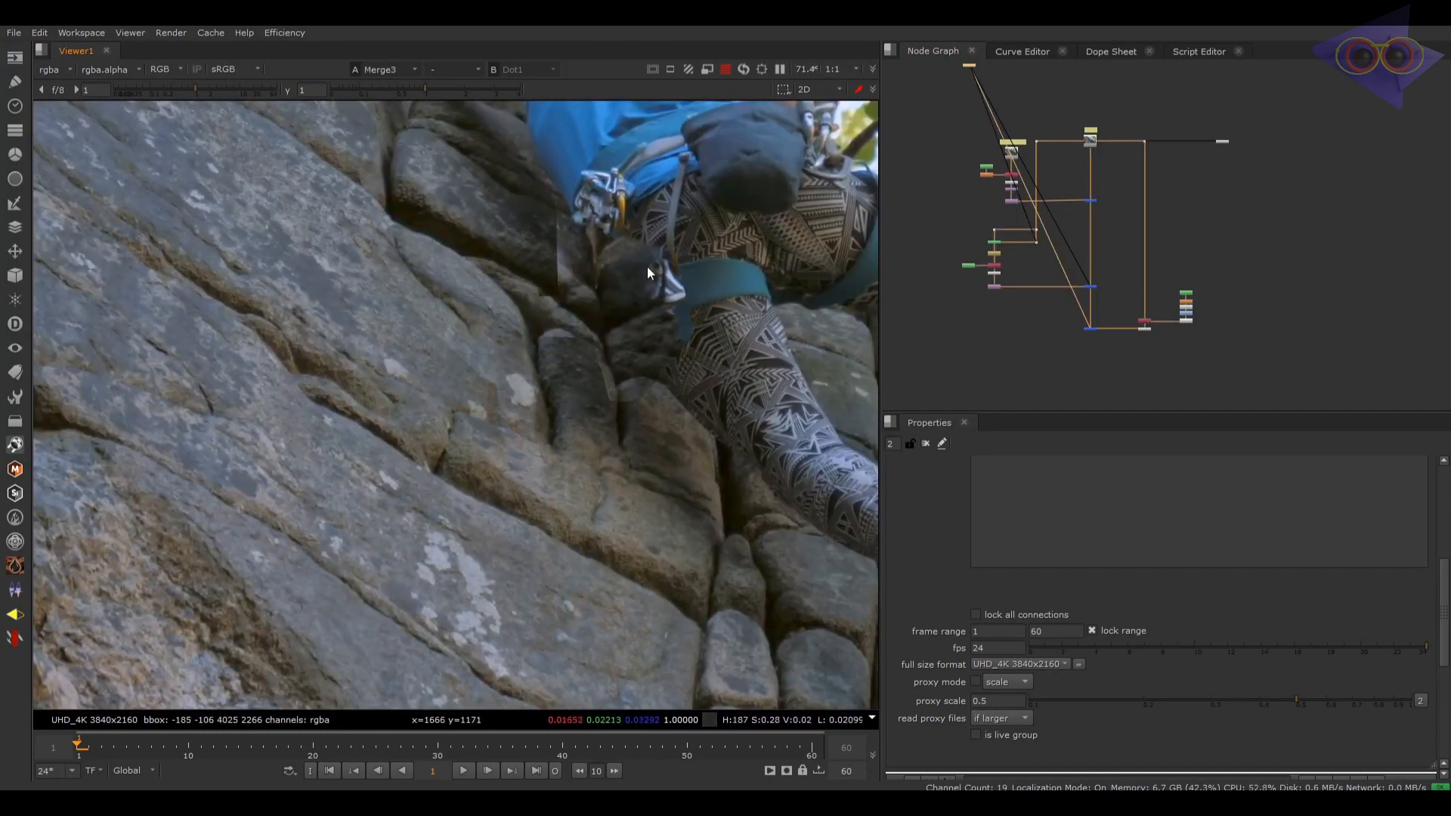
Step: Compare the lower anchor and rope area between the original plate, Merge2 and Merge3
scroll(614, 432, "down", 3)
scroll(567, 521, "up", 5)
key("1")
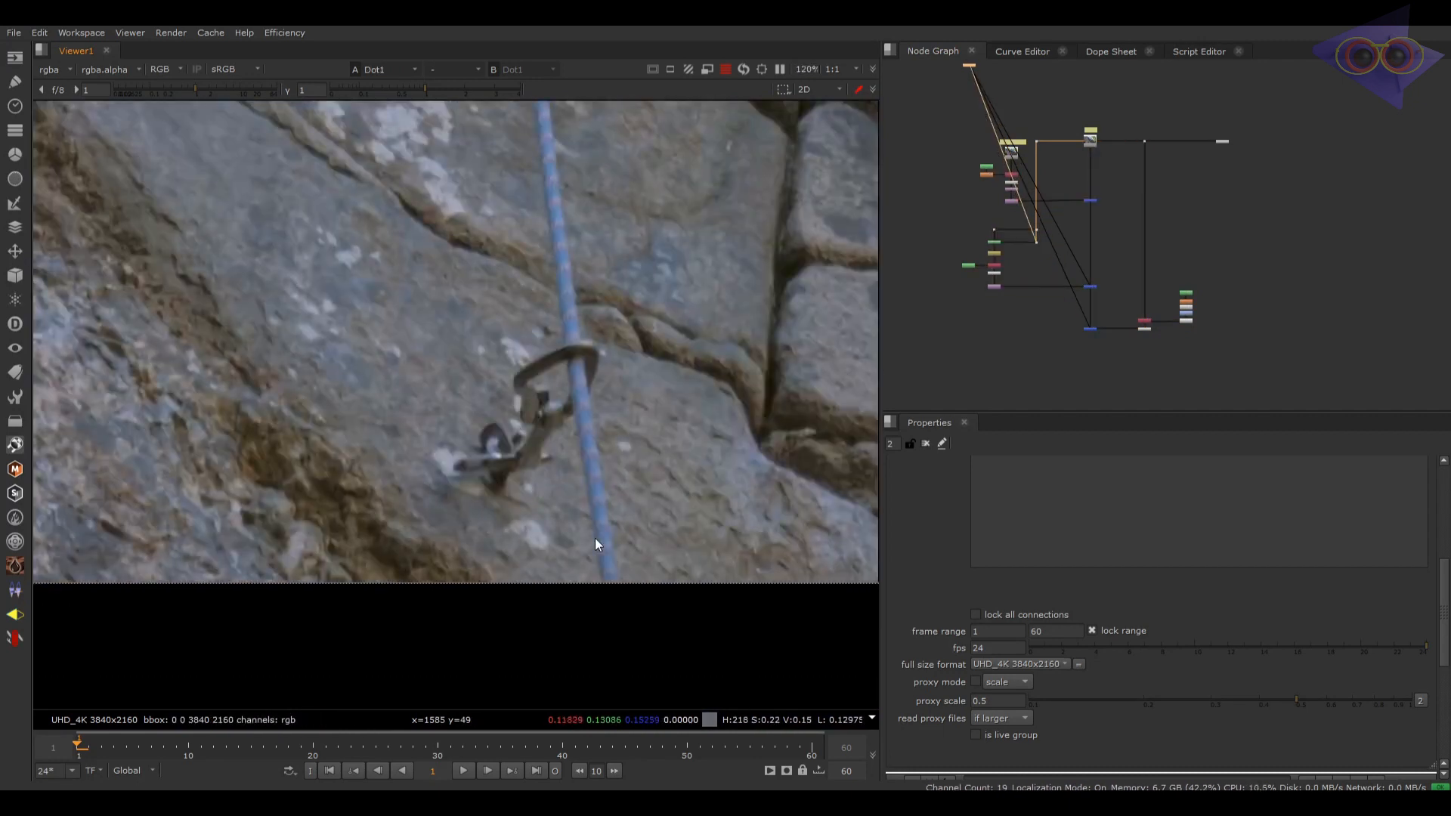
key("3")
scroll(609, 528, "down", 6)
key("1")
key("2")
scroll(542, 221, "up", 5)
key("3")
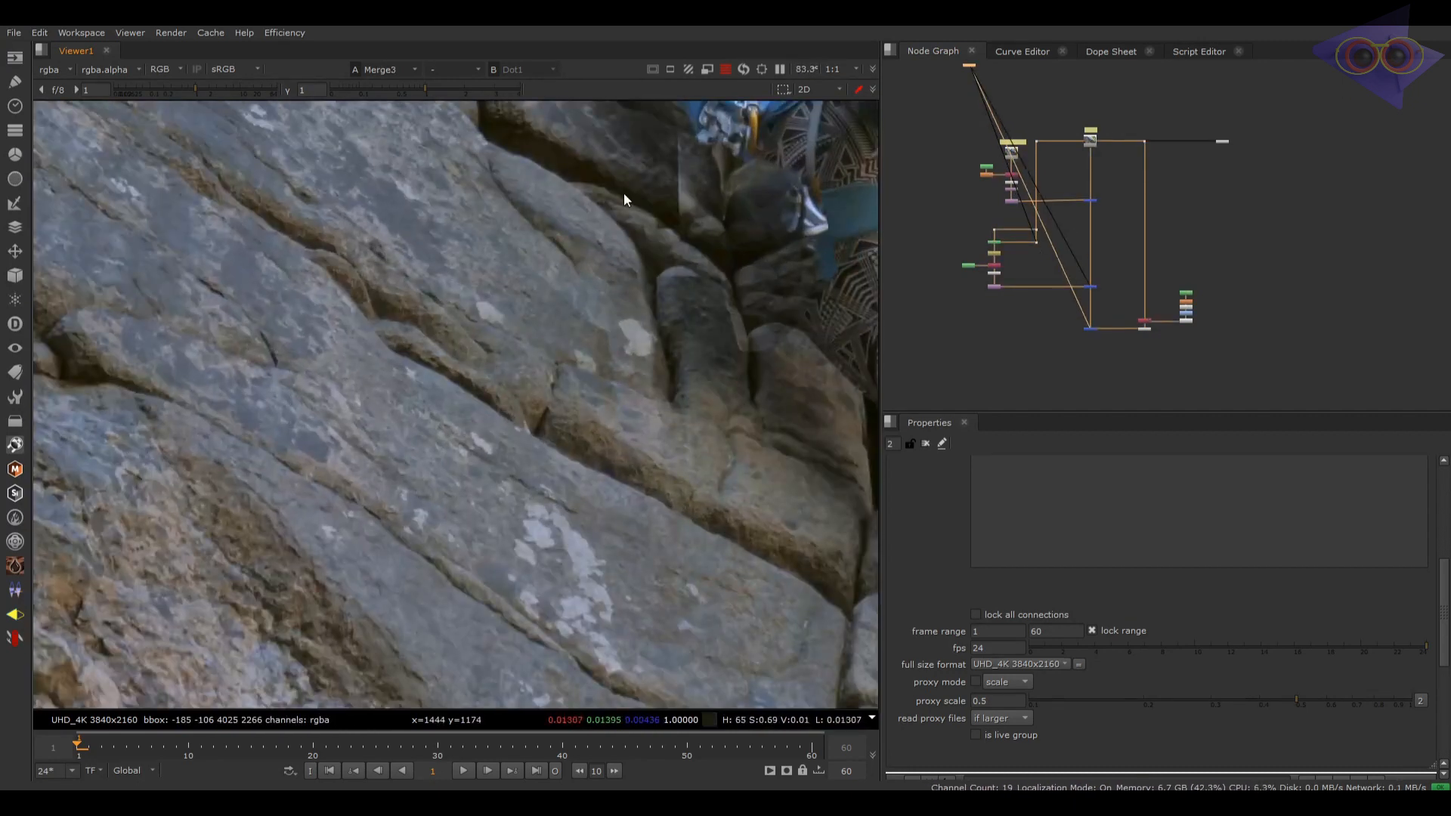
Step: Set the Blur2 size to 25 and compare the softened Merge3 patch edges with Merge2
scroll(1191, 307, "up", 5)
double_click(1168, 314)
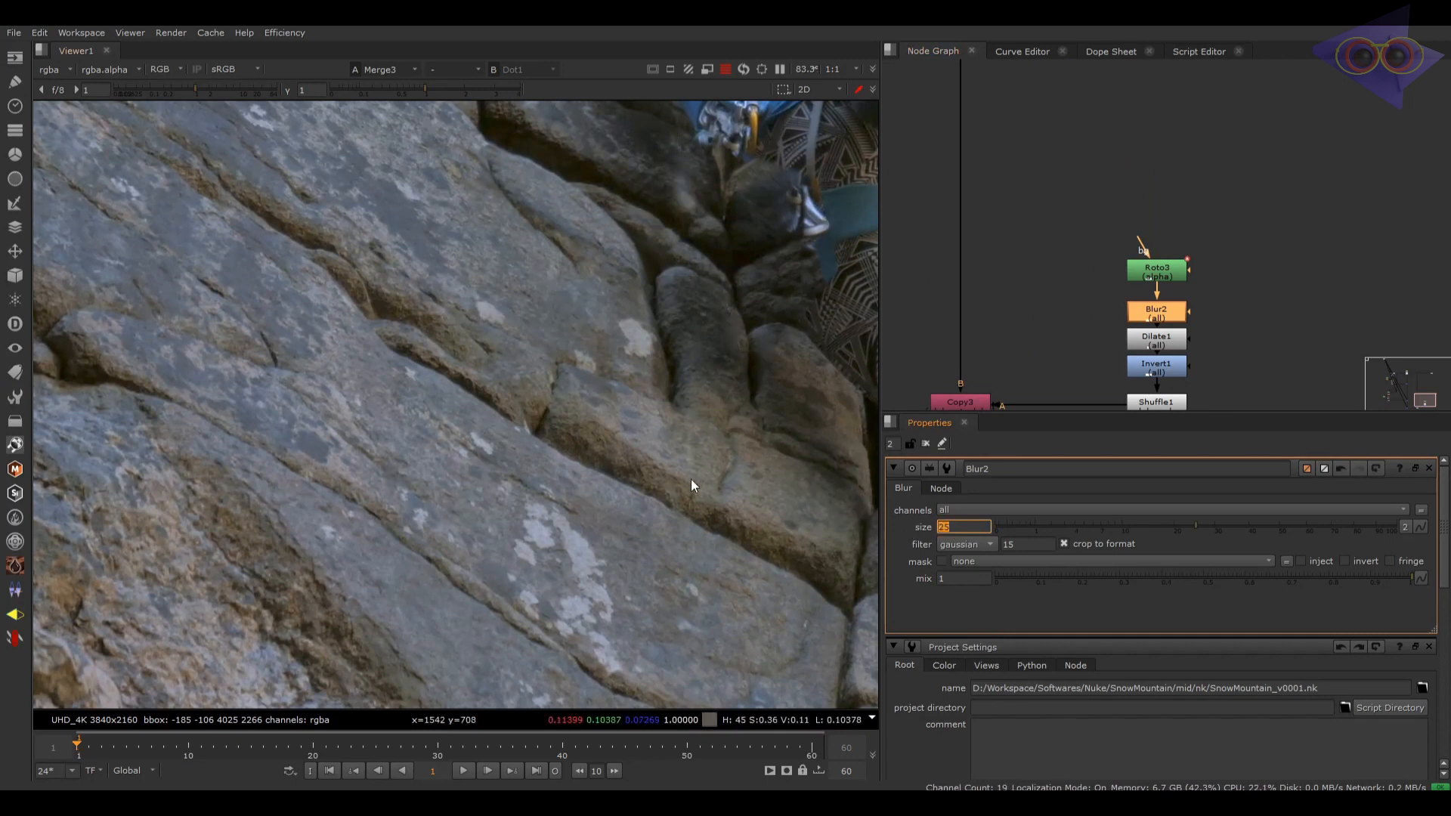
middle_click_drag(668, 403, 651, 461)
key("2")
key("3")
key("2")
key("3")
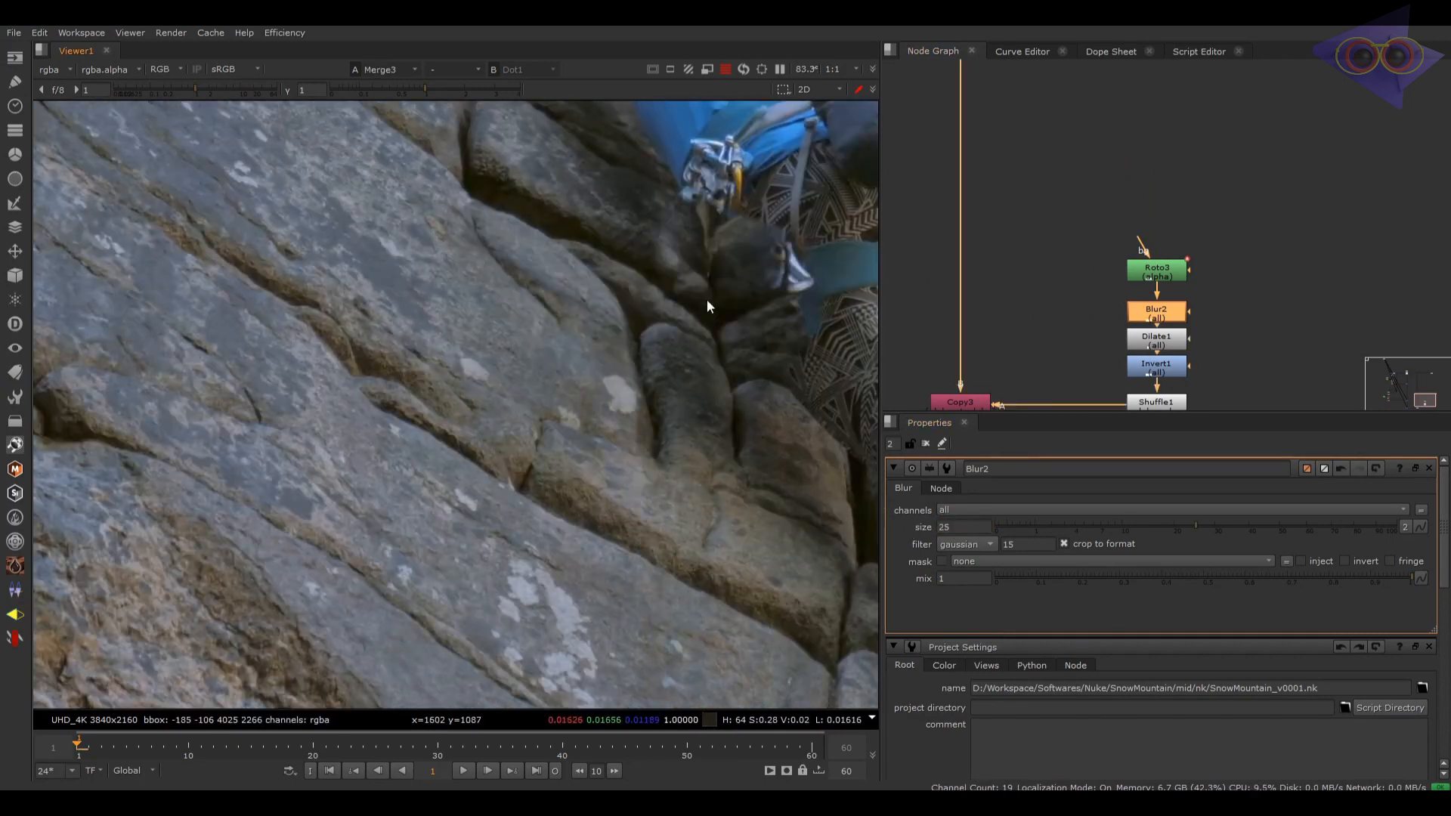
key("2")
key("3")
key("2")
key("3")
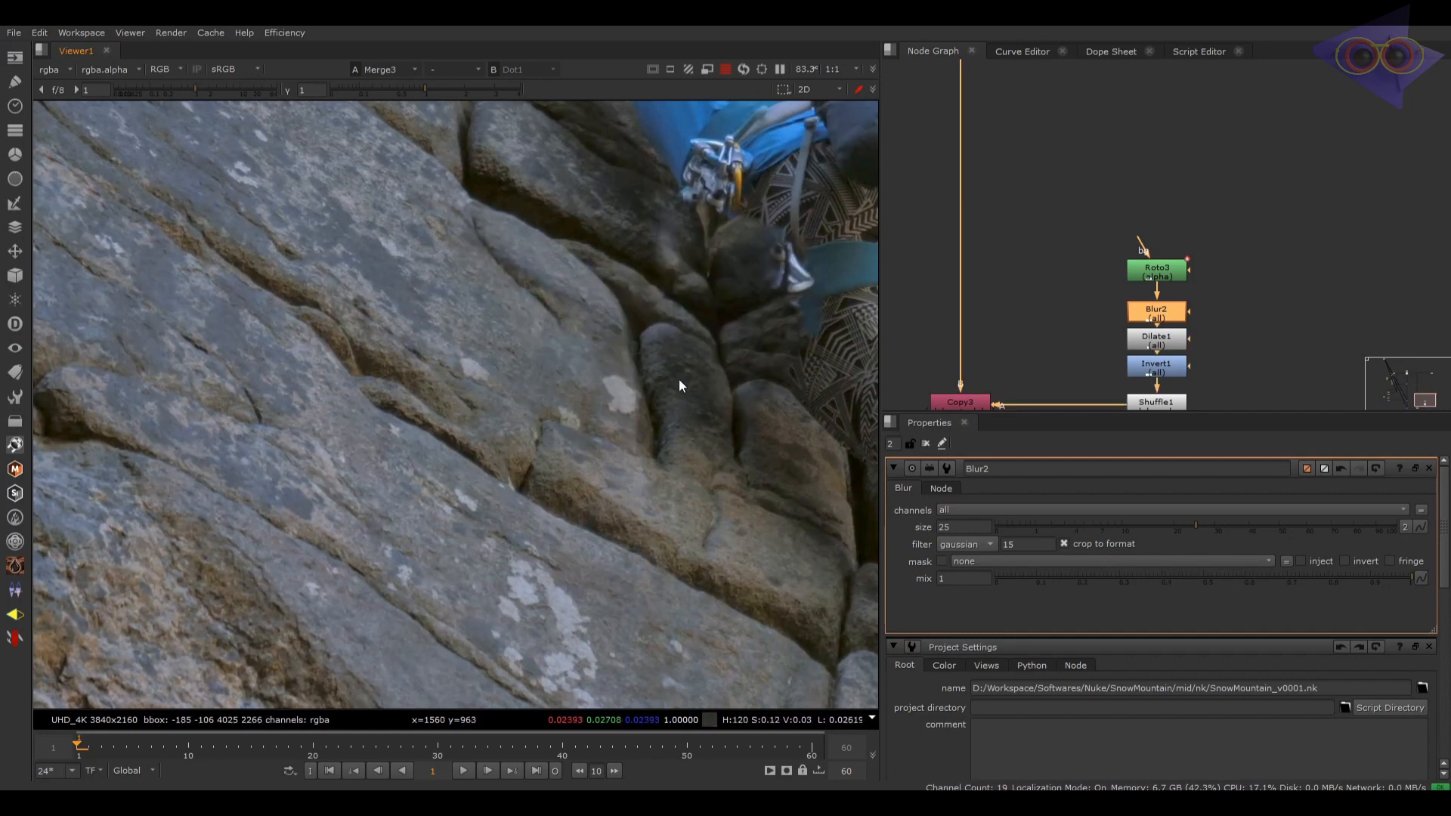
Step: Set the Dilate1 size to 3 and check the patch edges in the Merge3 result
double_click(1166, 344)
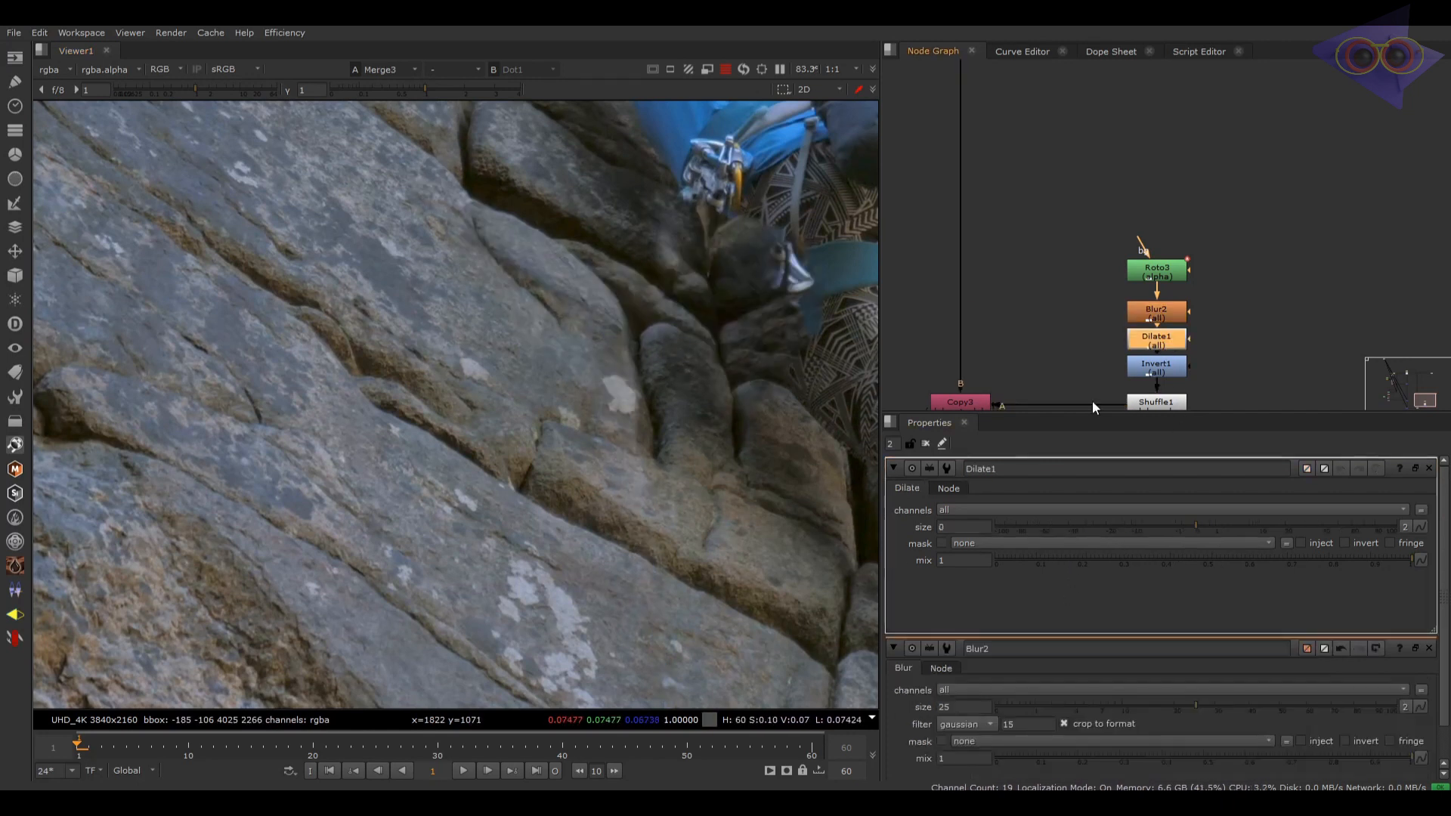
type("3")
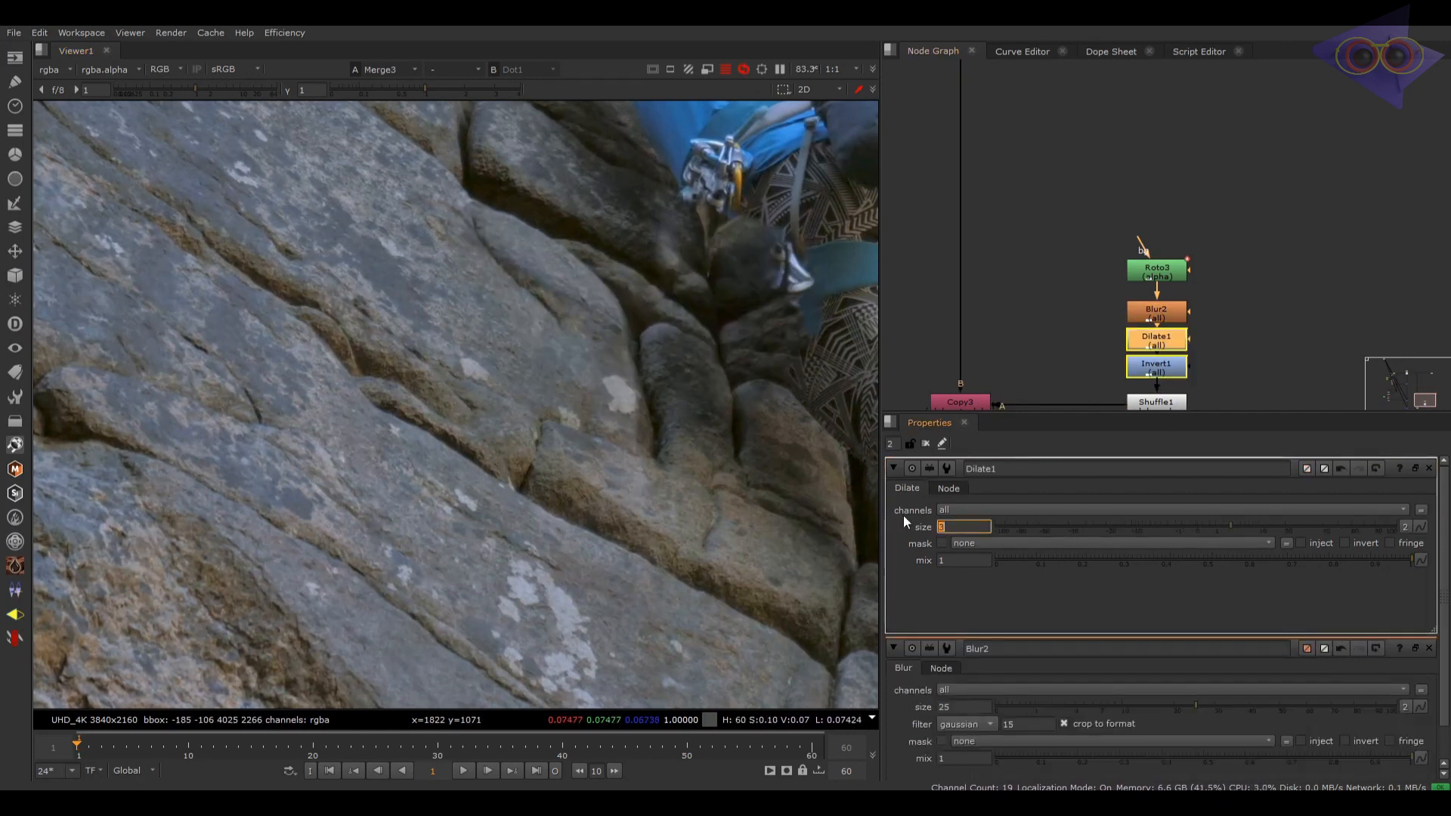
type("2")
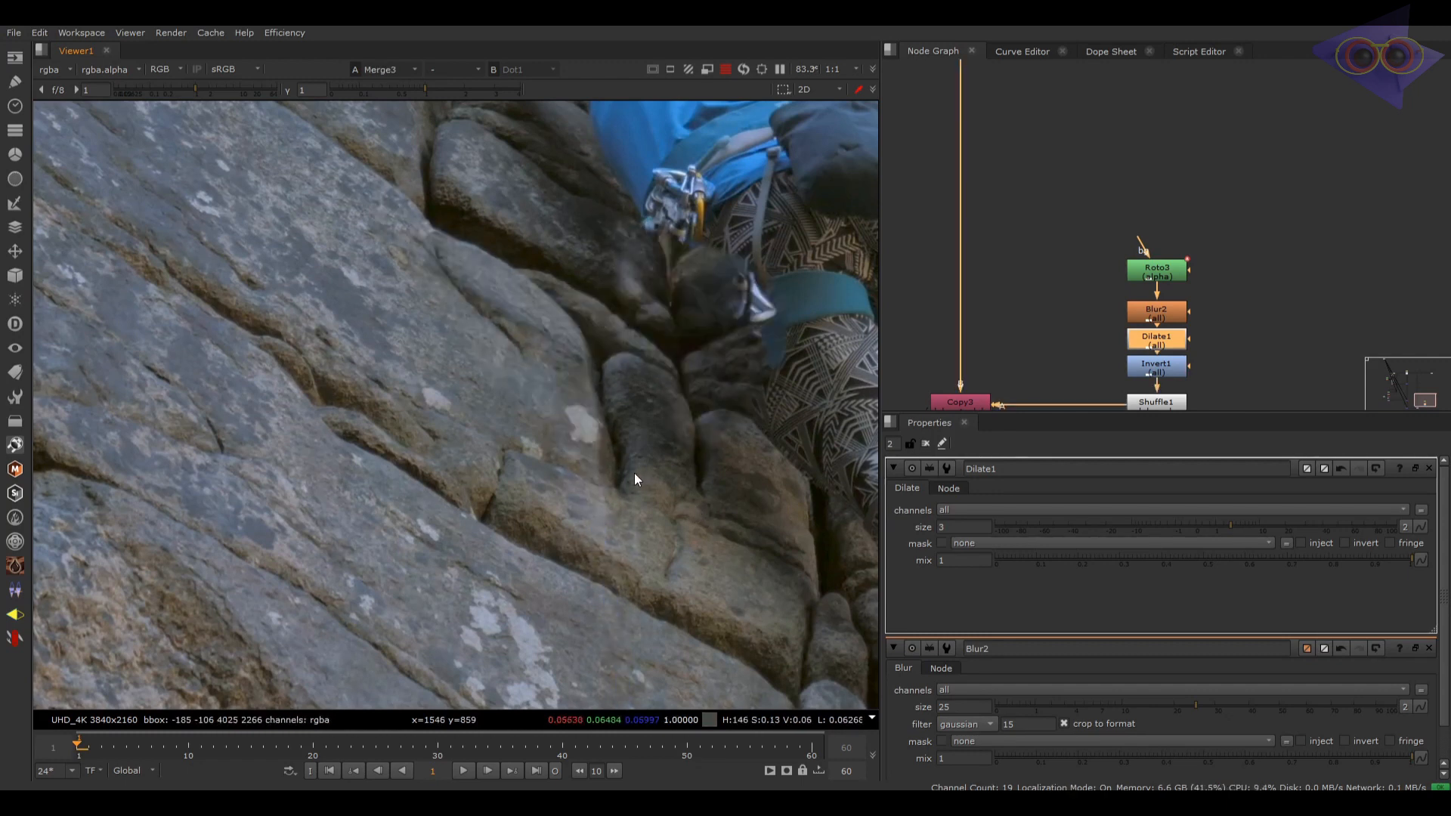
scroll(634, 479, "down", 2)
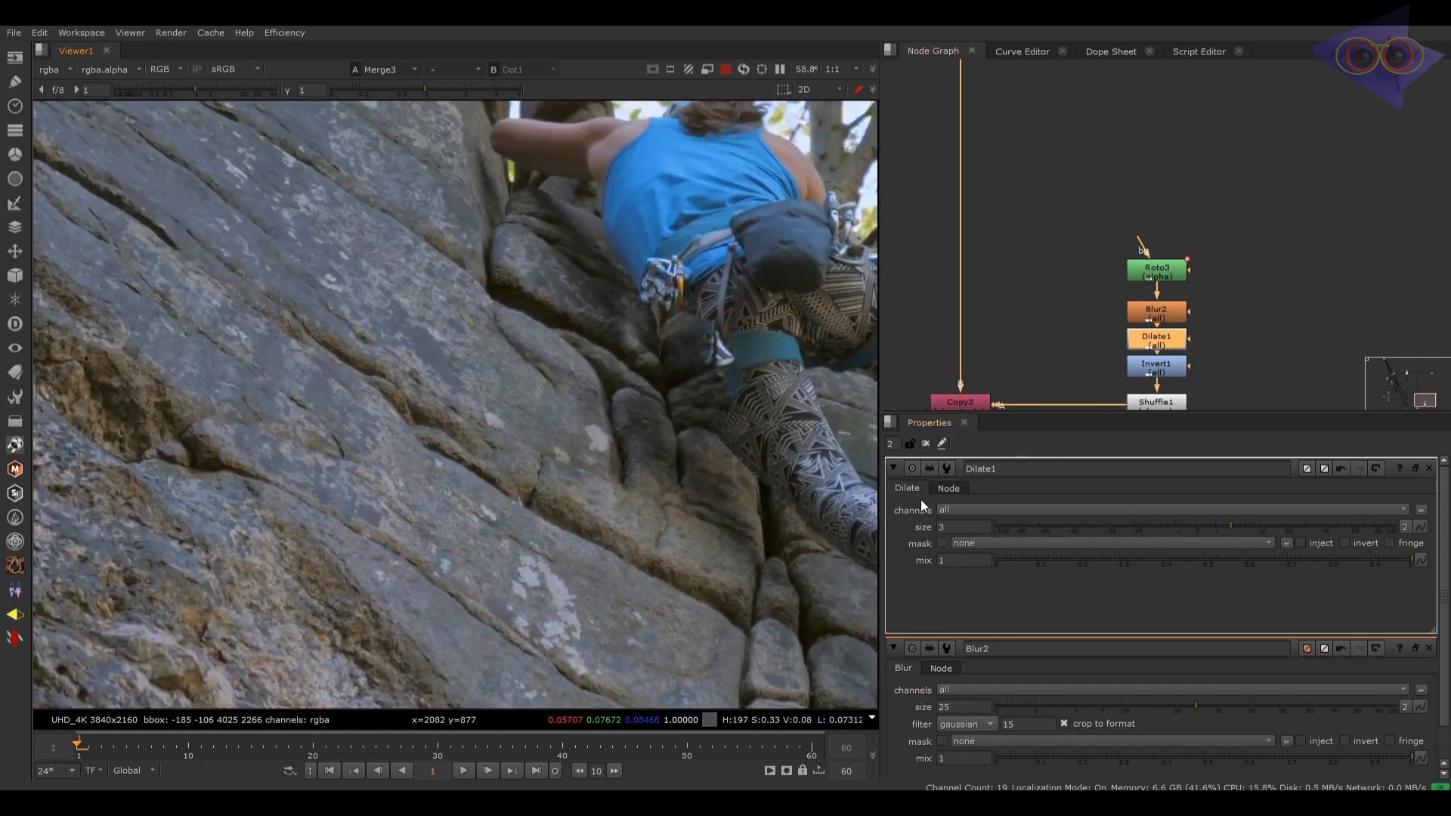
Step: Set the Dilate1 size to 5 and compare the result with Merge2 and the original plate
type("5")
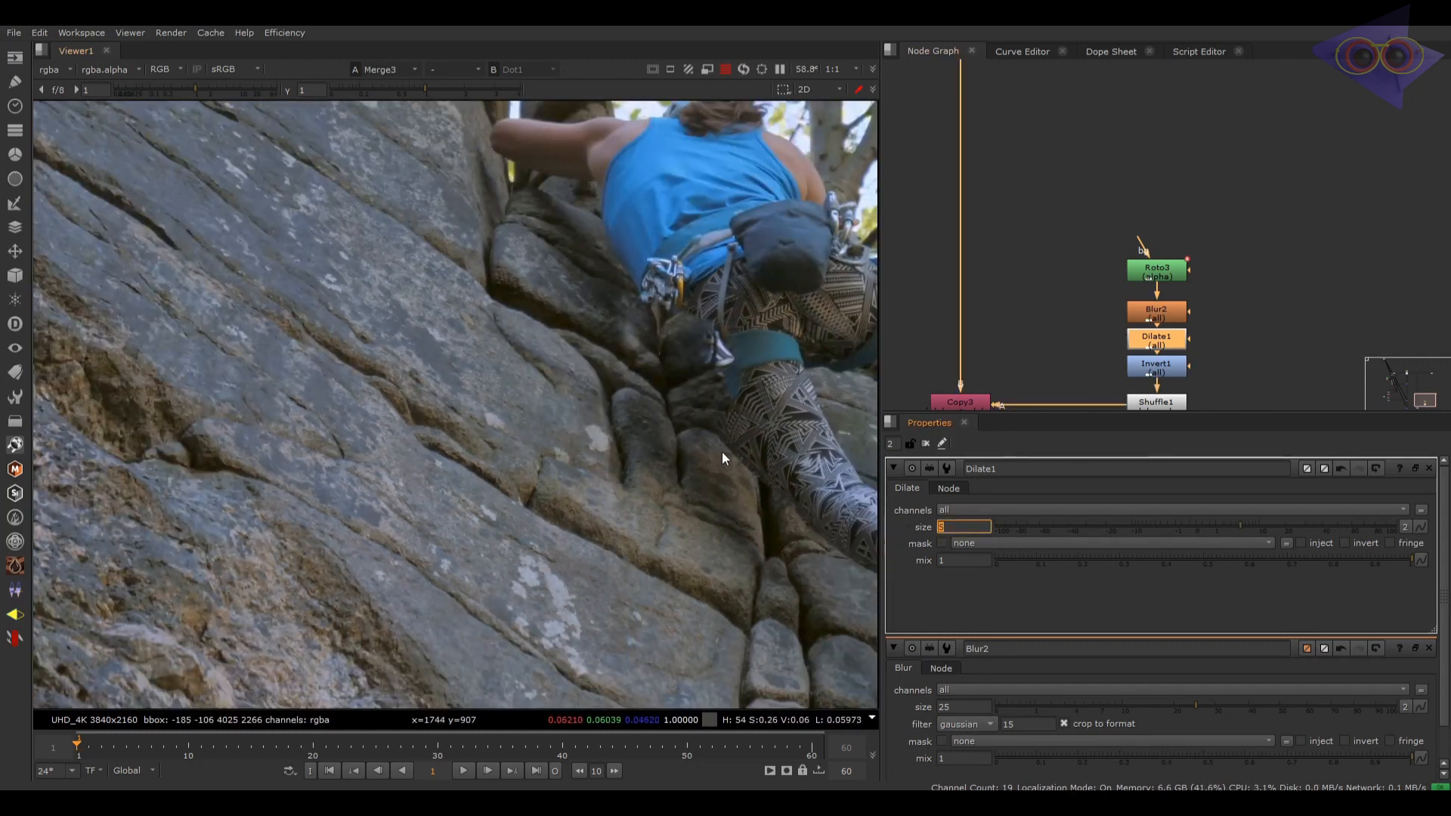
type("2")
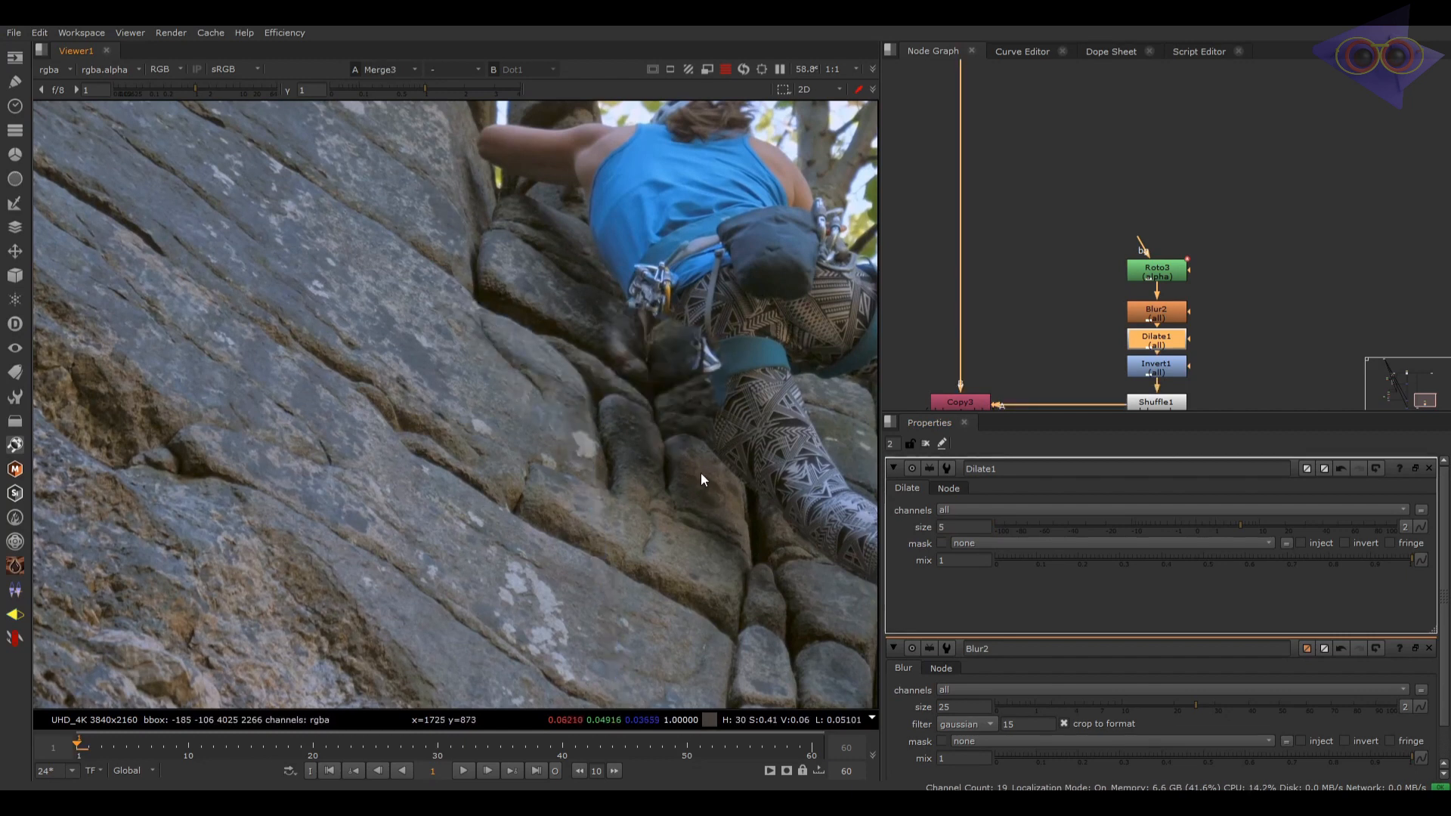
type("1")
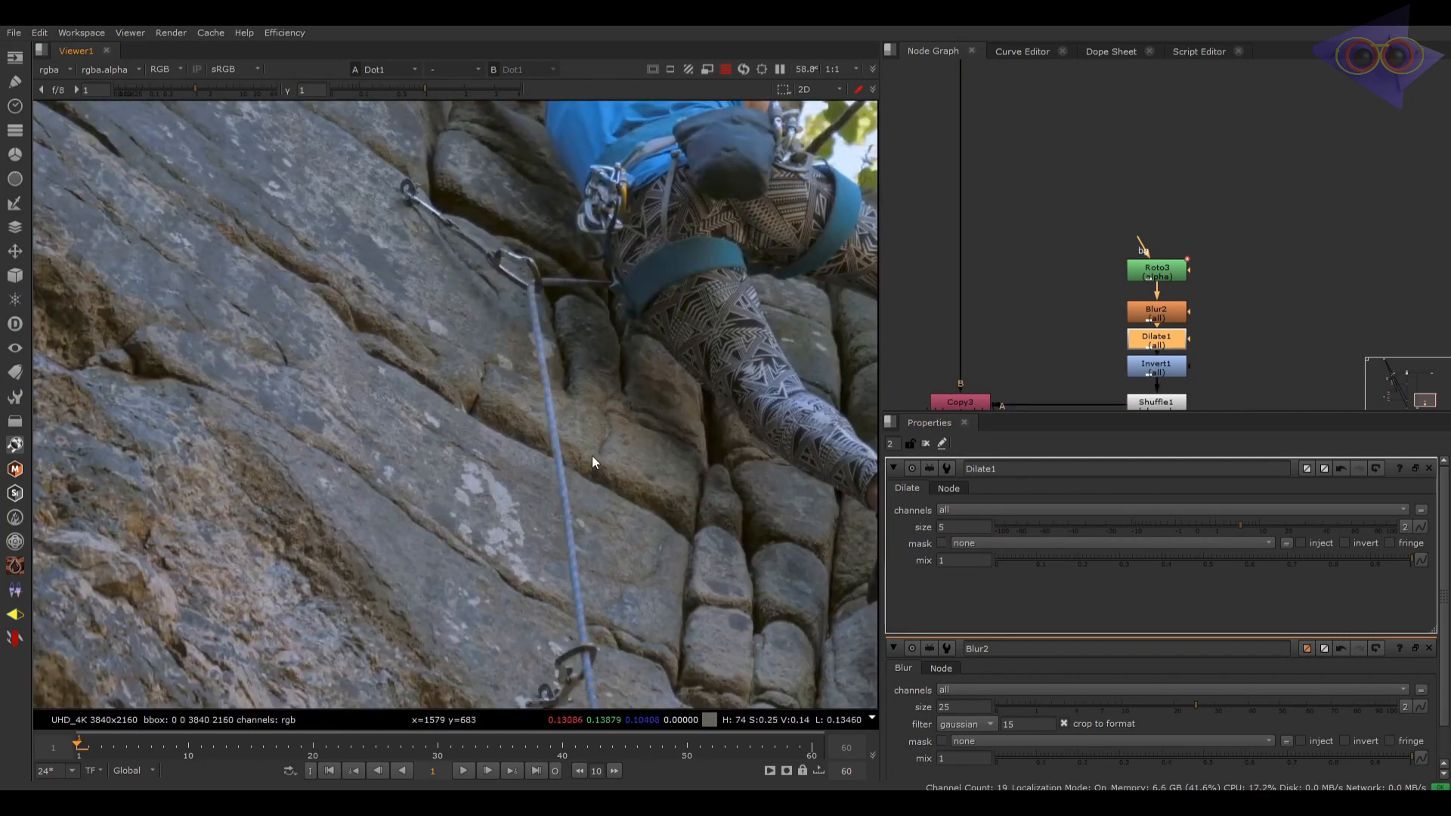
Step: Compare the lower rope and anchor area between the original plate and the Merge3 result
scroll(587, 243, "up", 4)
scroll(461, 343, "down", 3)
key("2")
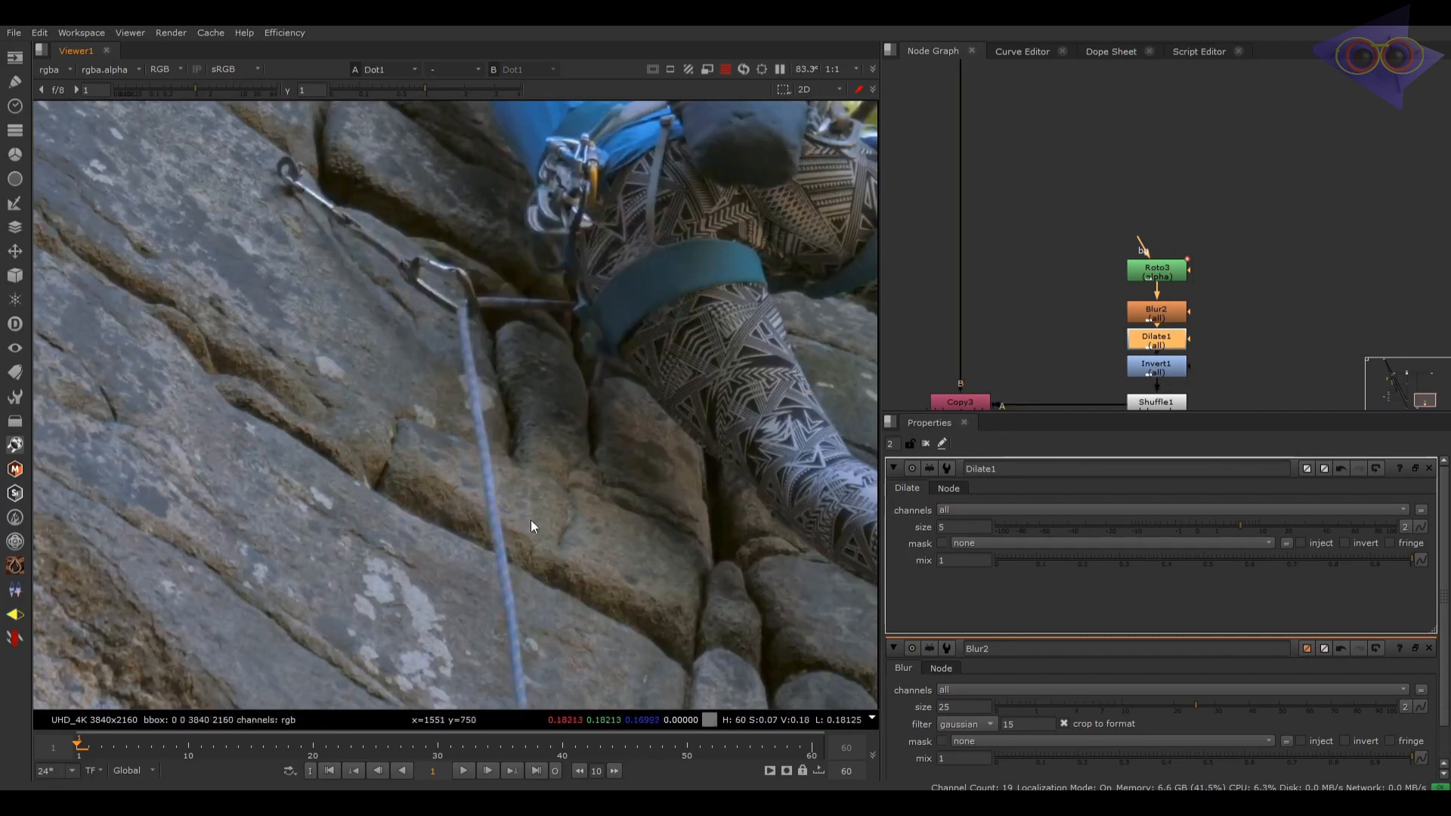
scroll(520, 443, "down", 2)
scroll(540, 612, "up", 5)
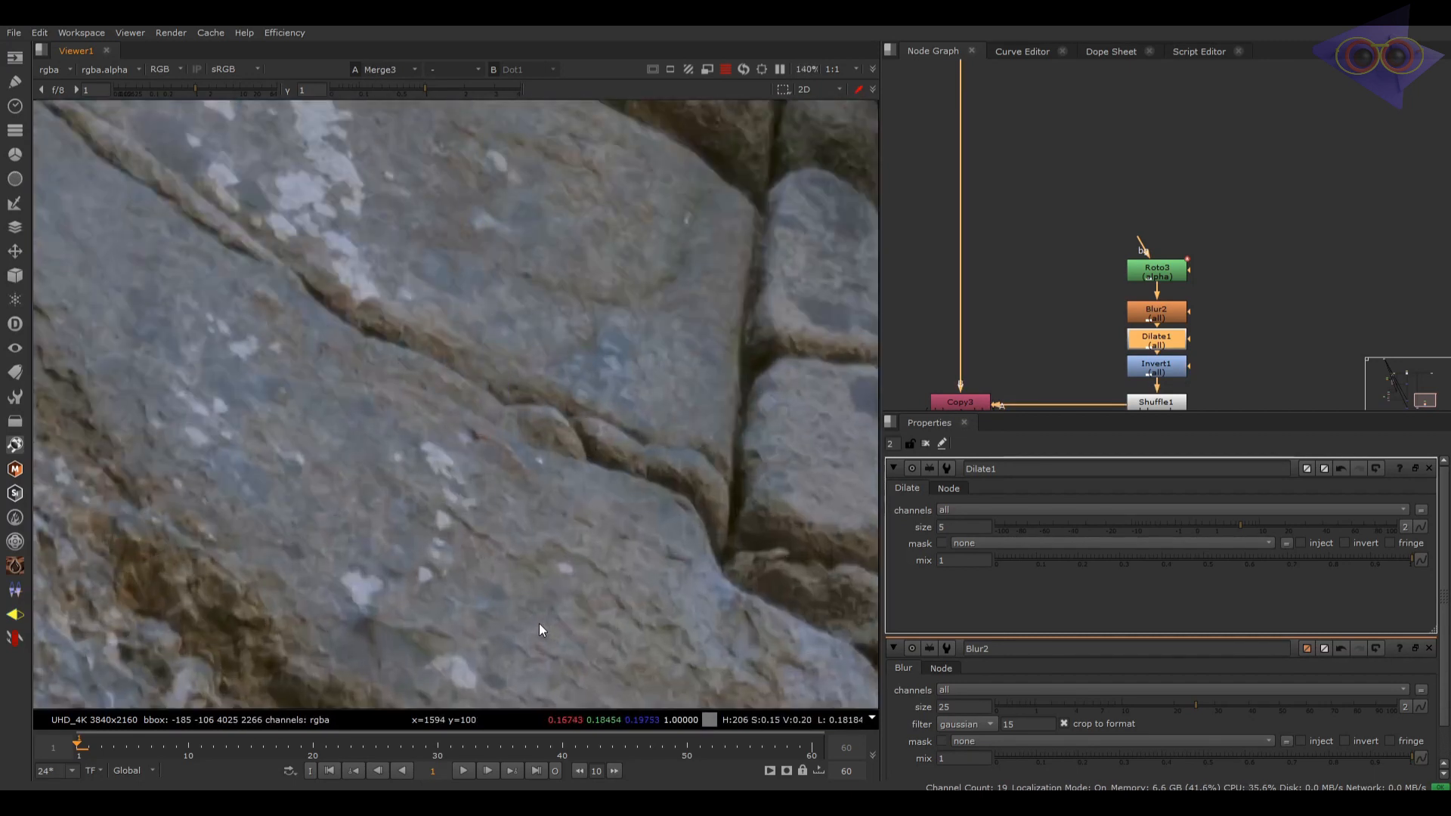
key("1")
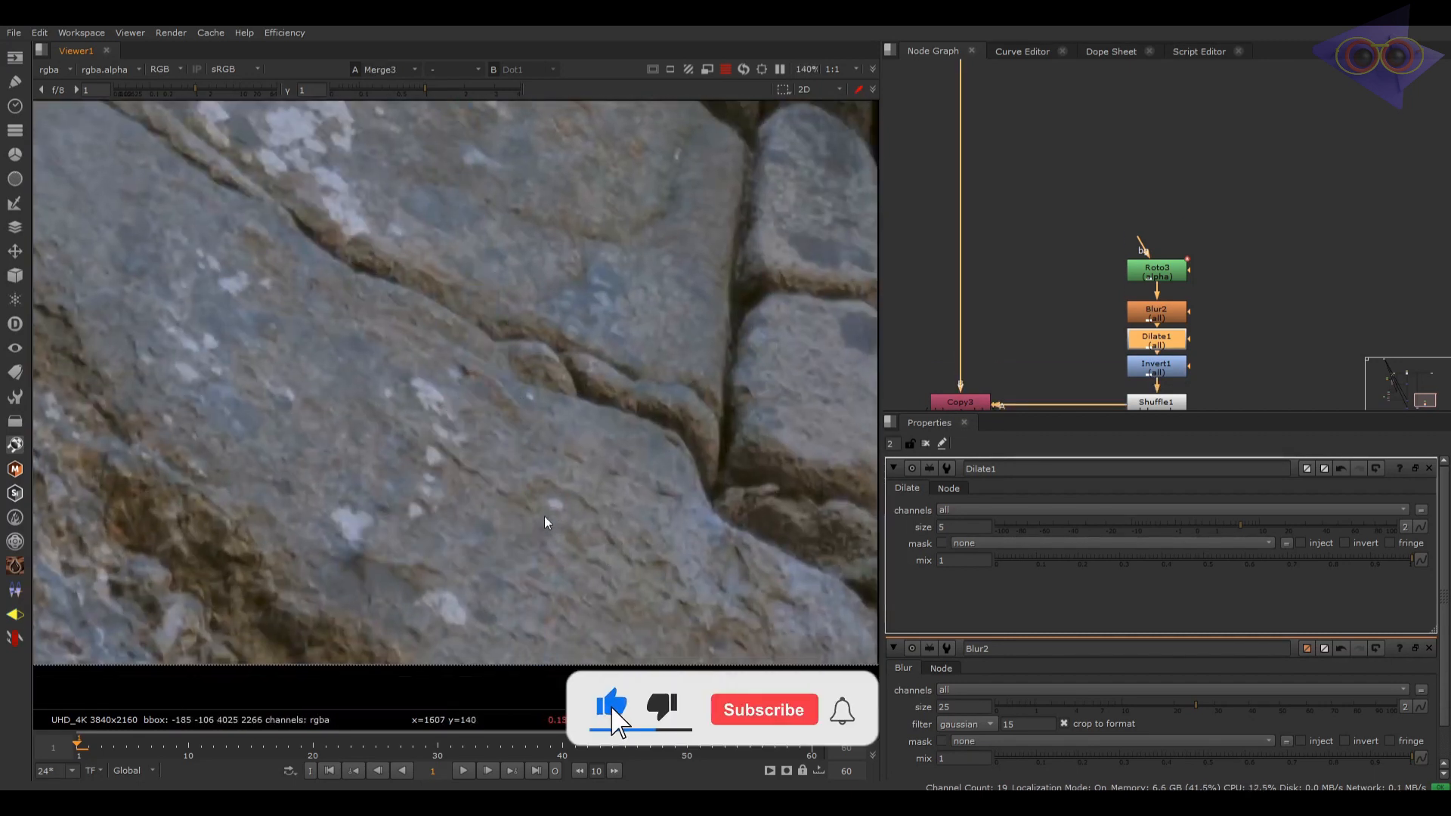
scroll(568, 517, "up", 4)
key("2")
key("1")
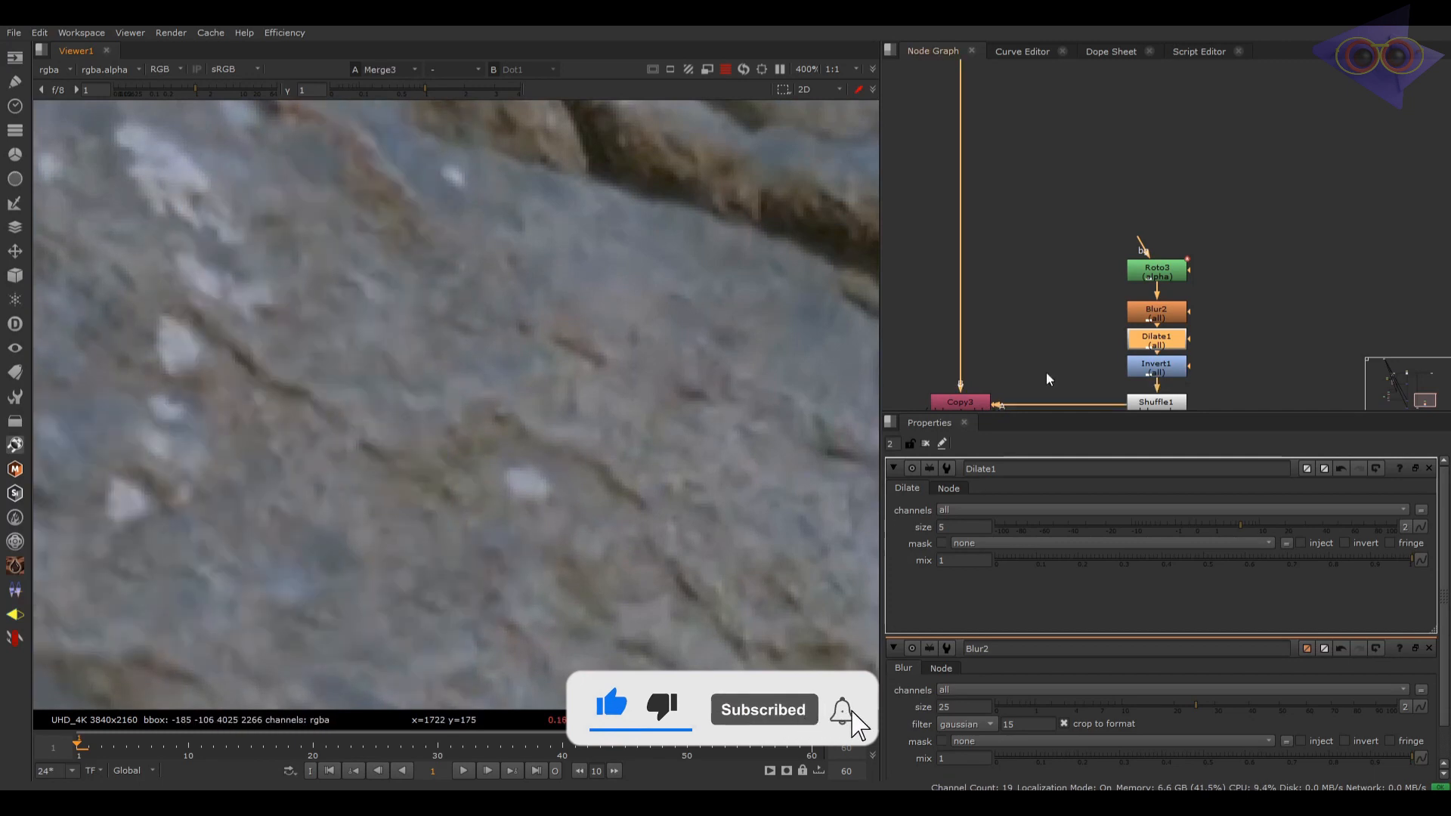
Step: Load Merge2 in the viewer and compare the rock around the removed lower anchor with the original plate
scroll(1043, 332, "down", 6)
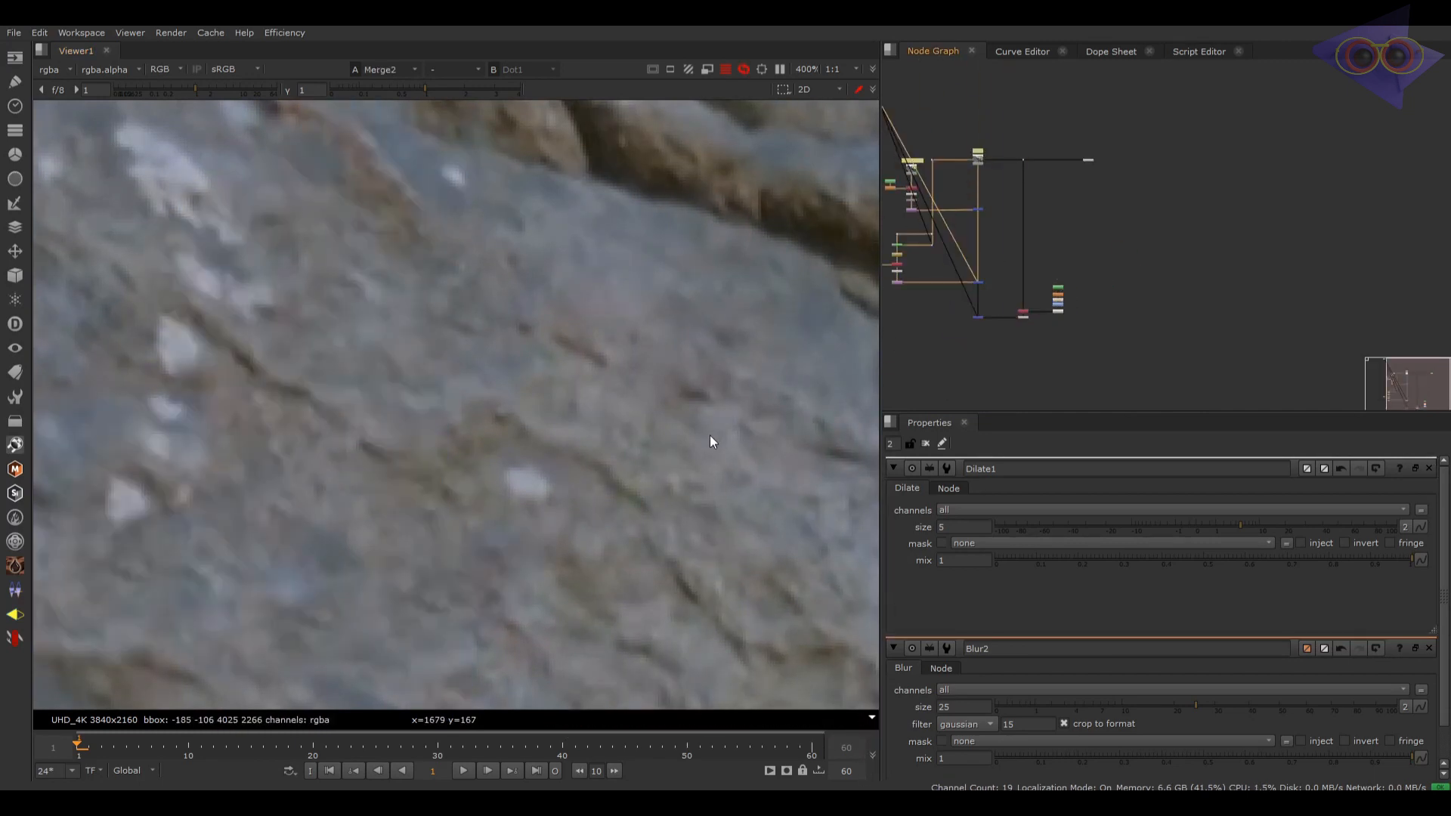
key("2")
scroll(561, 507, "down", 2)
key("1")
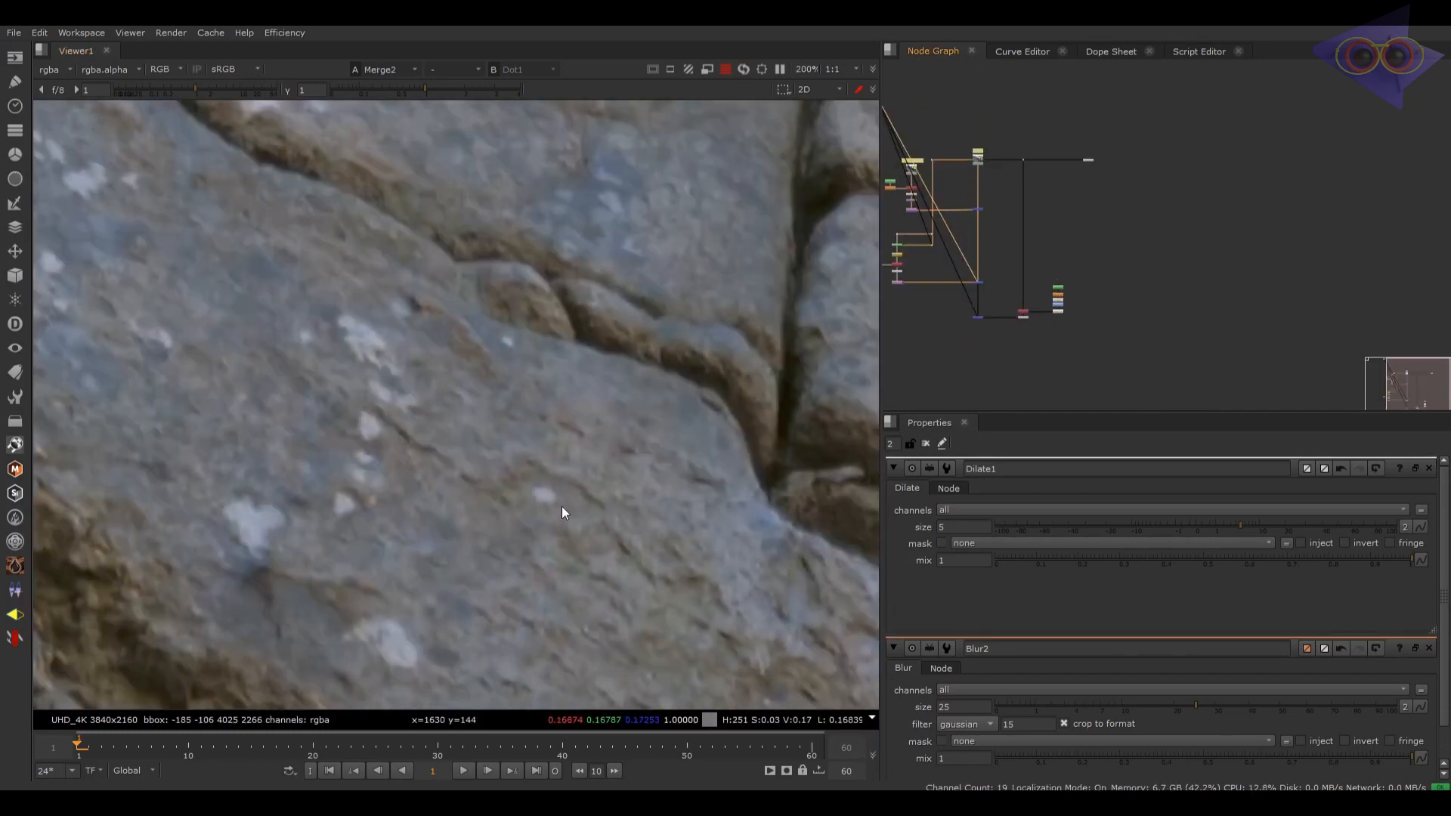
key("2")
key("1")
key("2")
key("1")
key("2")
key("1")
key("2")
key("1")
key("2")
key("1")
key("2")
key("1")
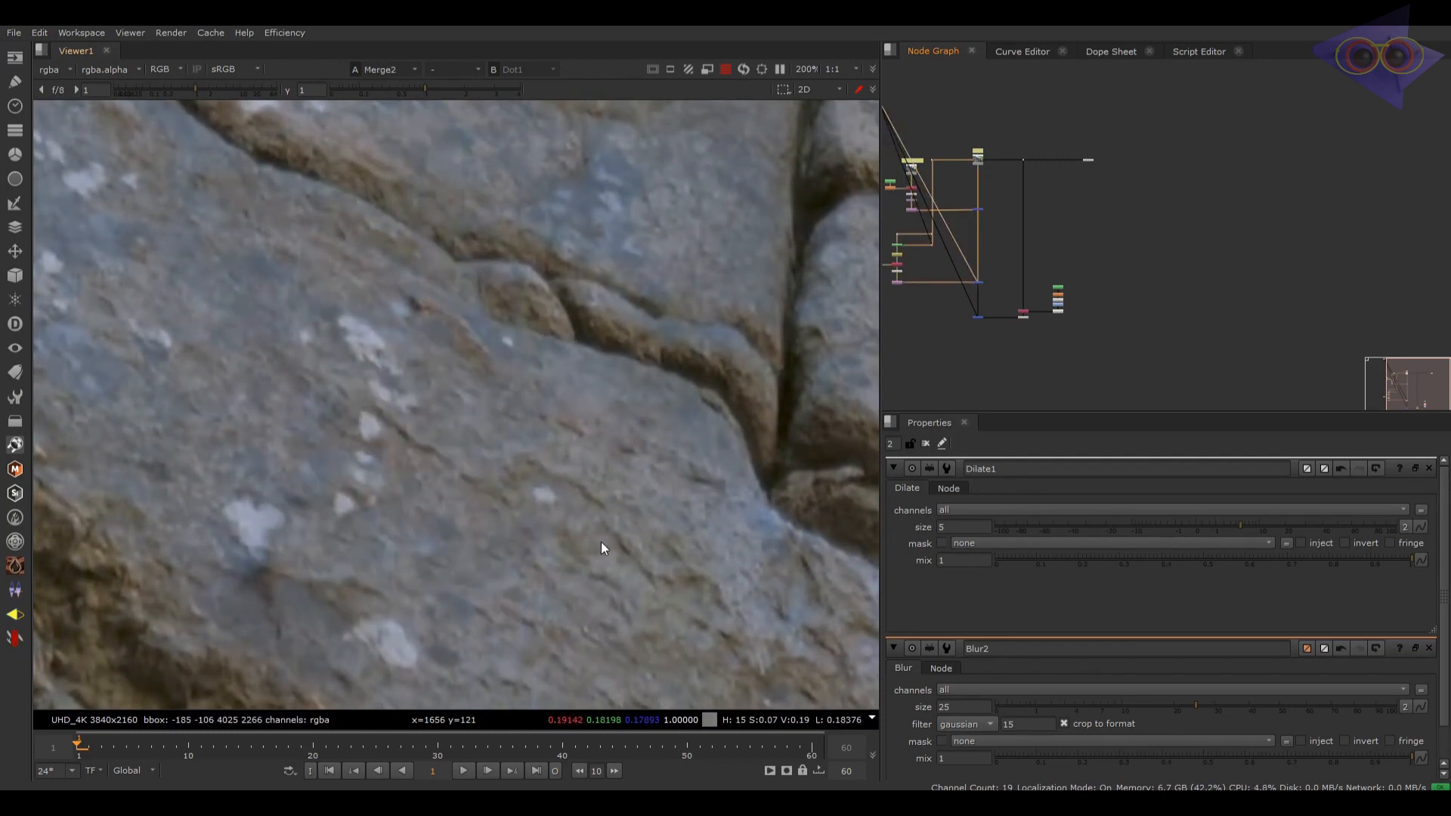
Step: View the original plate and the merge results in turn, finishing with the Merge3 result
key("2")
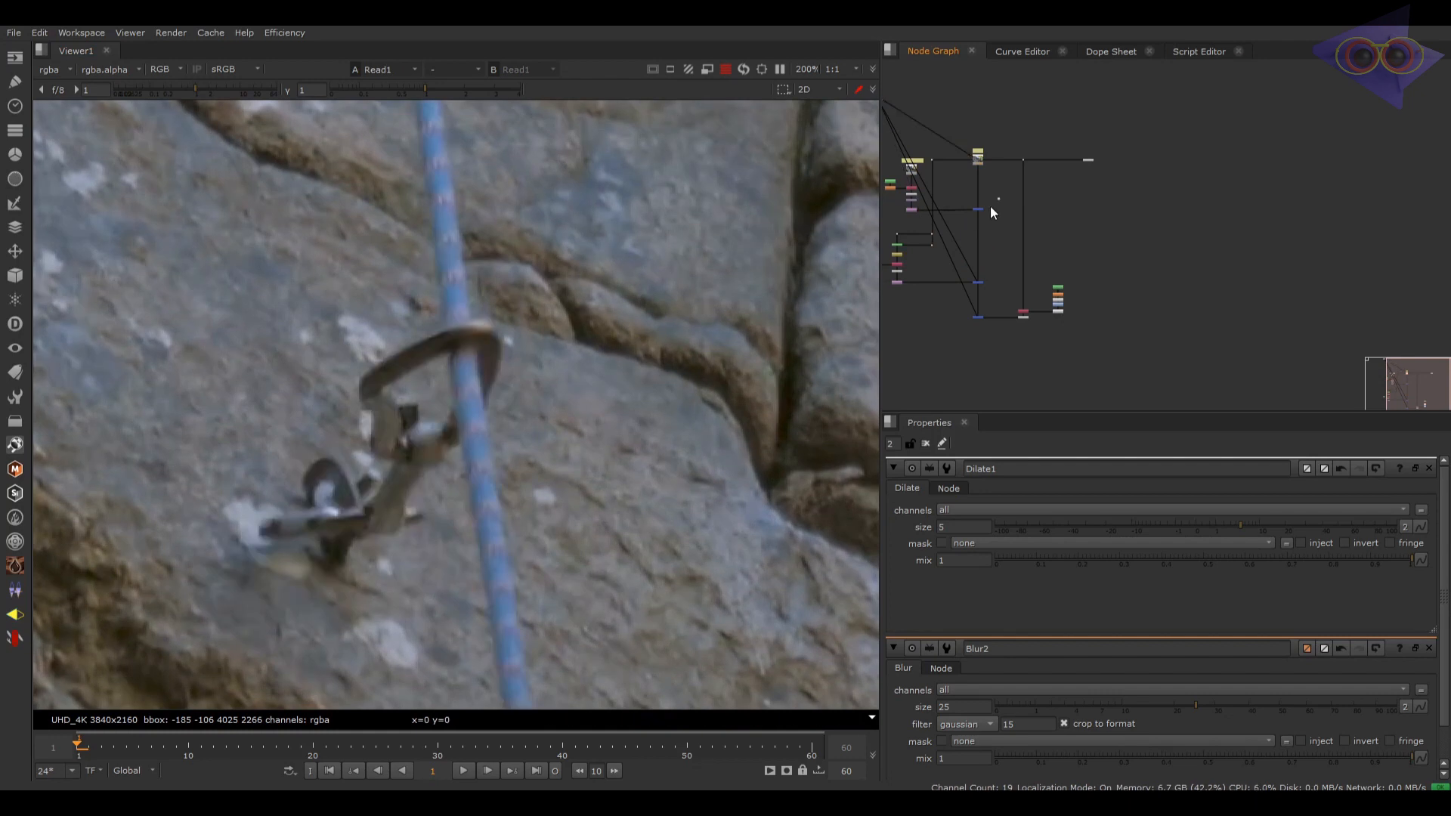
left_click_drag(992, 203, 968, 218)
key("1")
left_click_drag(1015, 269, 967, 295)
left_click_drag(950, 349, 951, 351)
key("1")
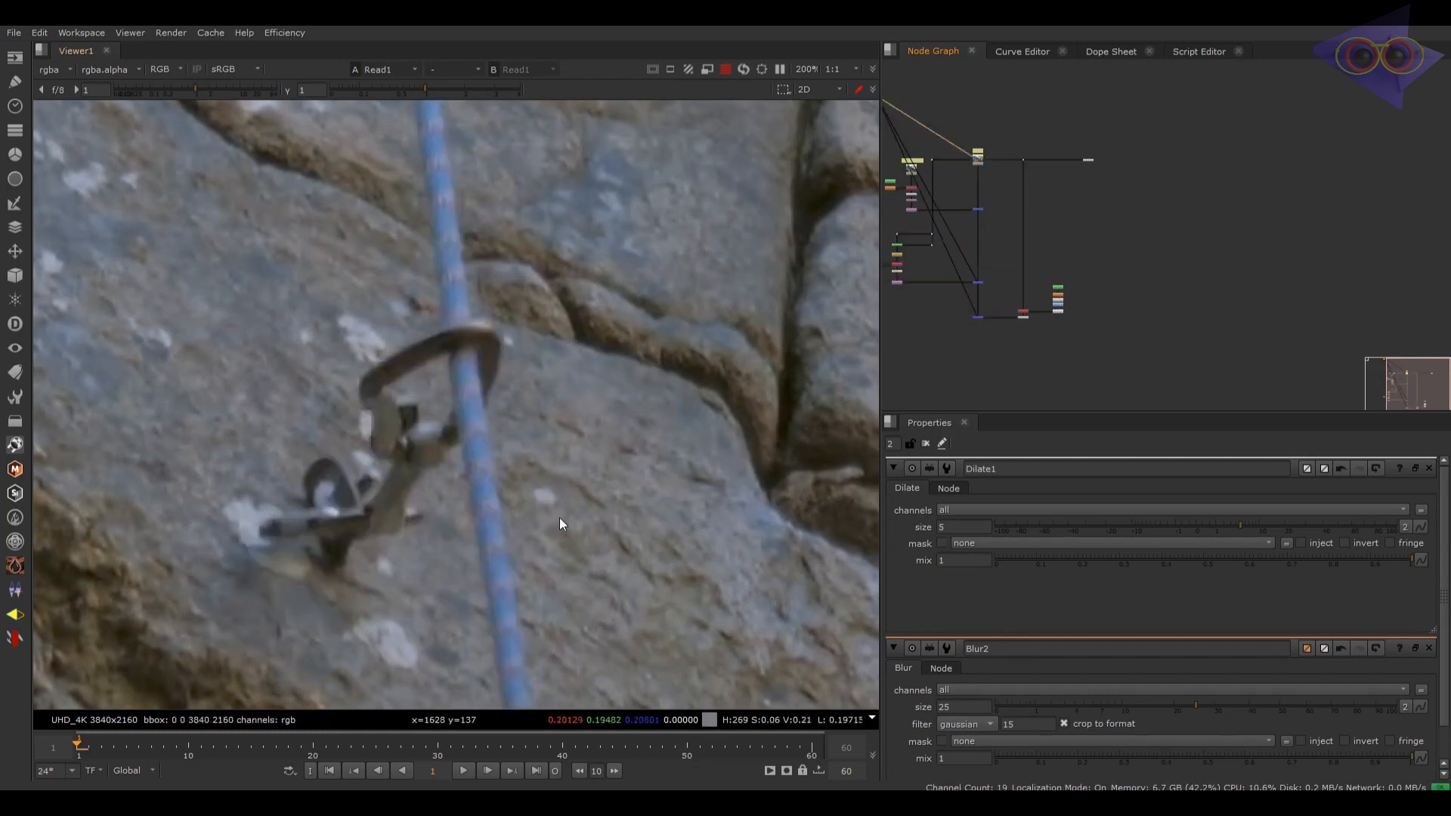
key("1")
scroll(937, 280, "up", 4)
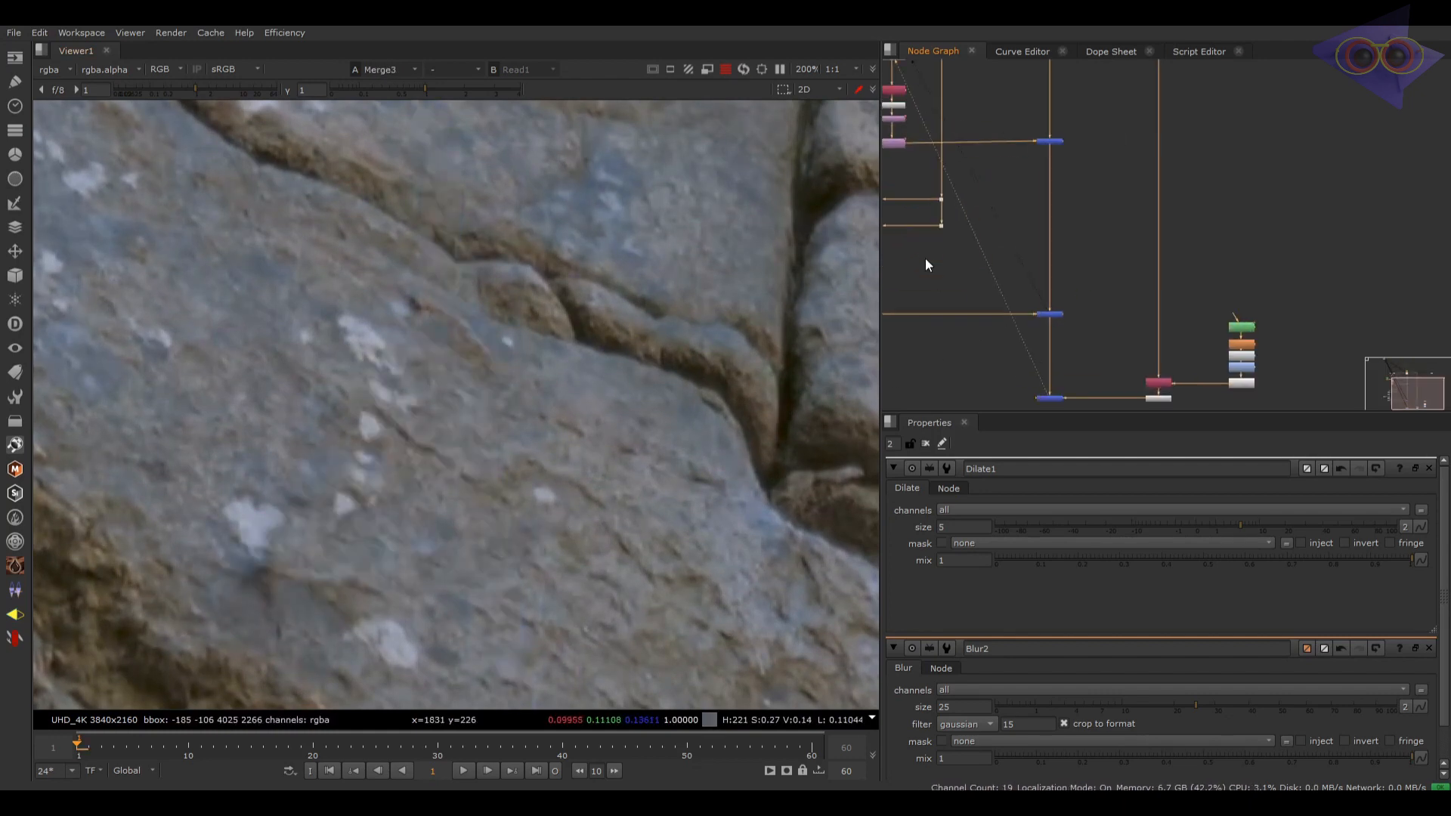
Step: Open the Adjust_corner settings and compare Merge3 with the original plate along the lower rope area
middle_click_drag(927, 264, 1040, 257)
double_click(1053, 115)
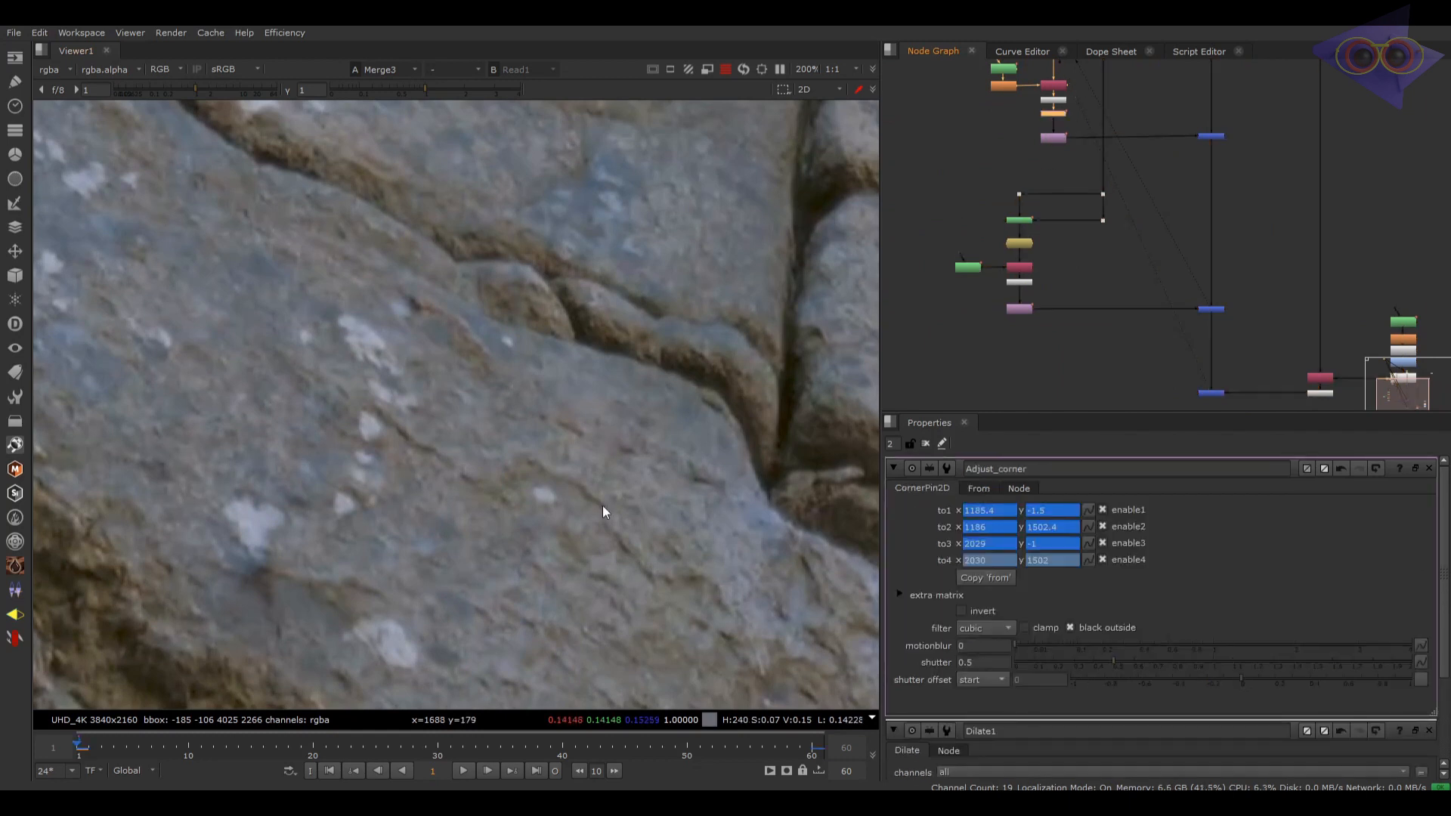
scroll(530, 476, "down", 3)
scroll(592, 529, "up", 4)
key("2")
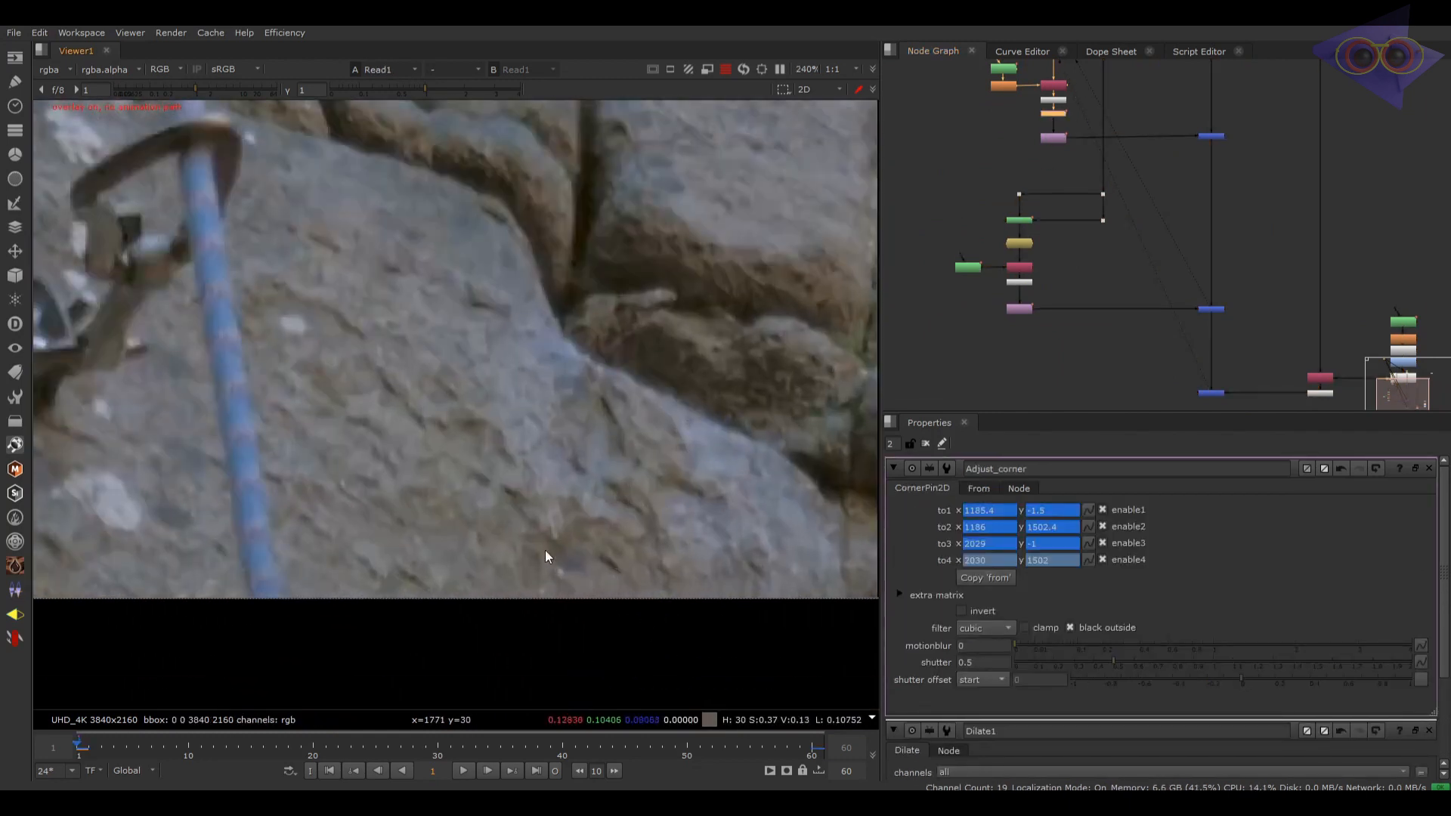
key("1")
key("2")
key("1")
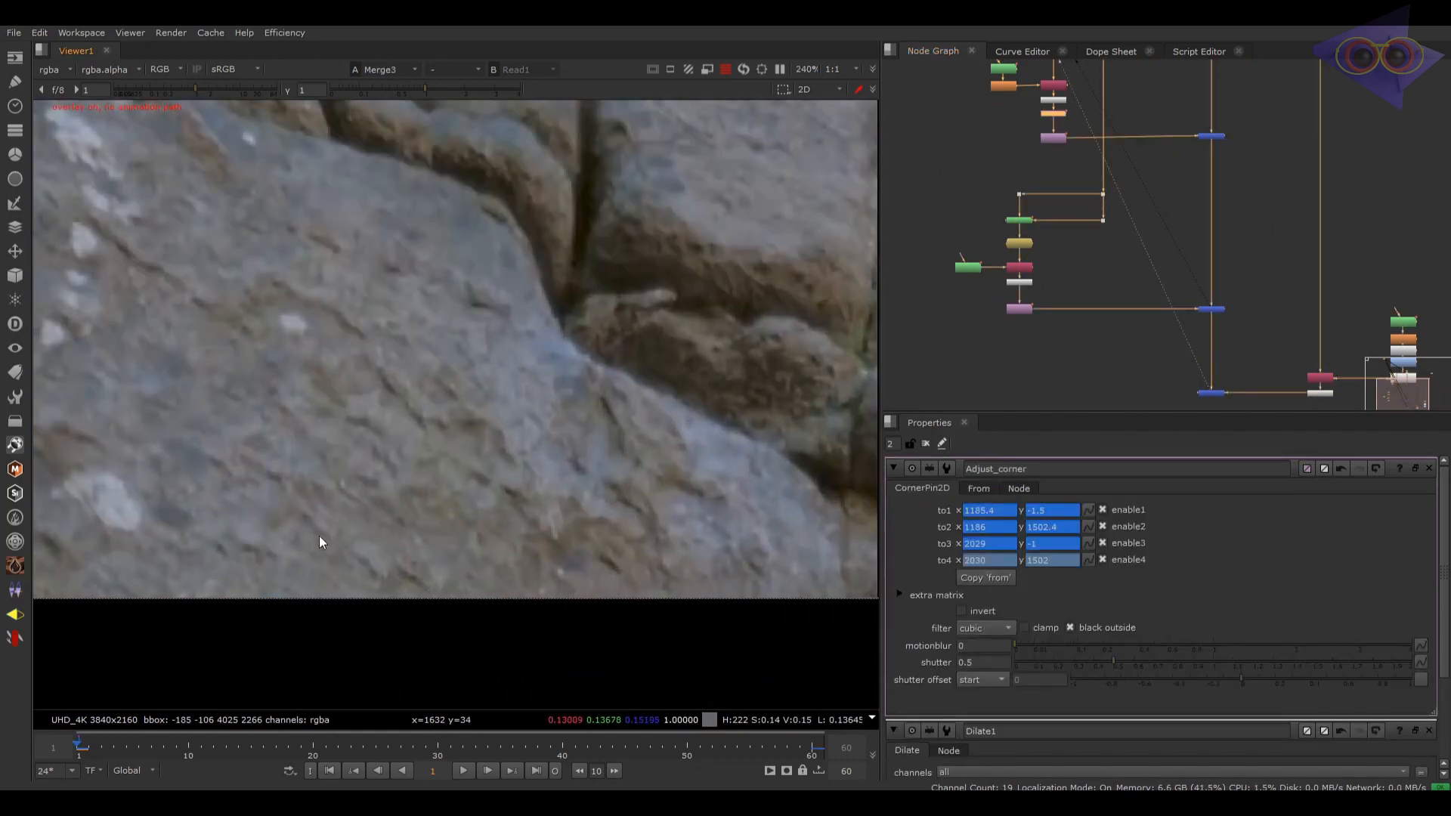
Step: Set the Adjust_corner to3 y value to -3 and compare the patch alignment with the original plate
key("ctrl+z")
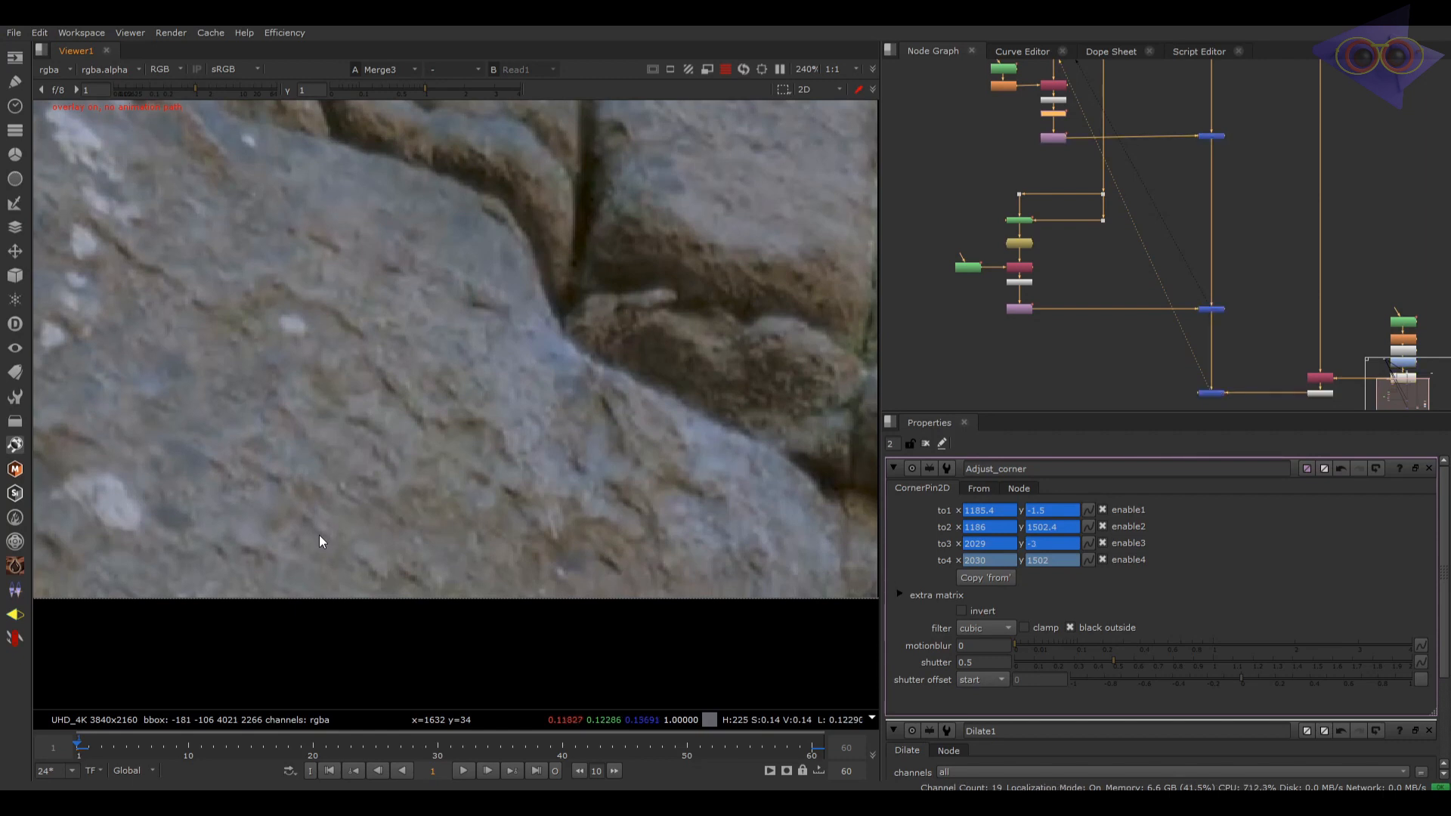
key("2")
key("1")
key("2")
key("1")
key("2")
key("1")
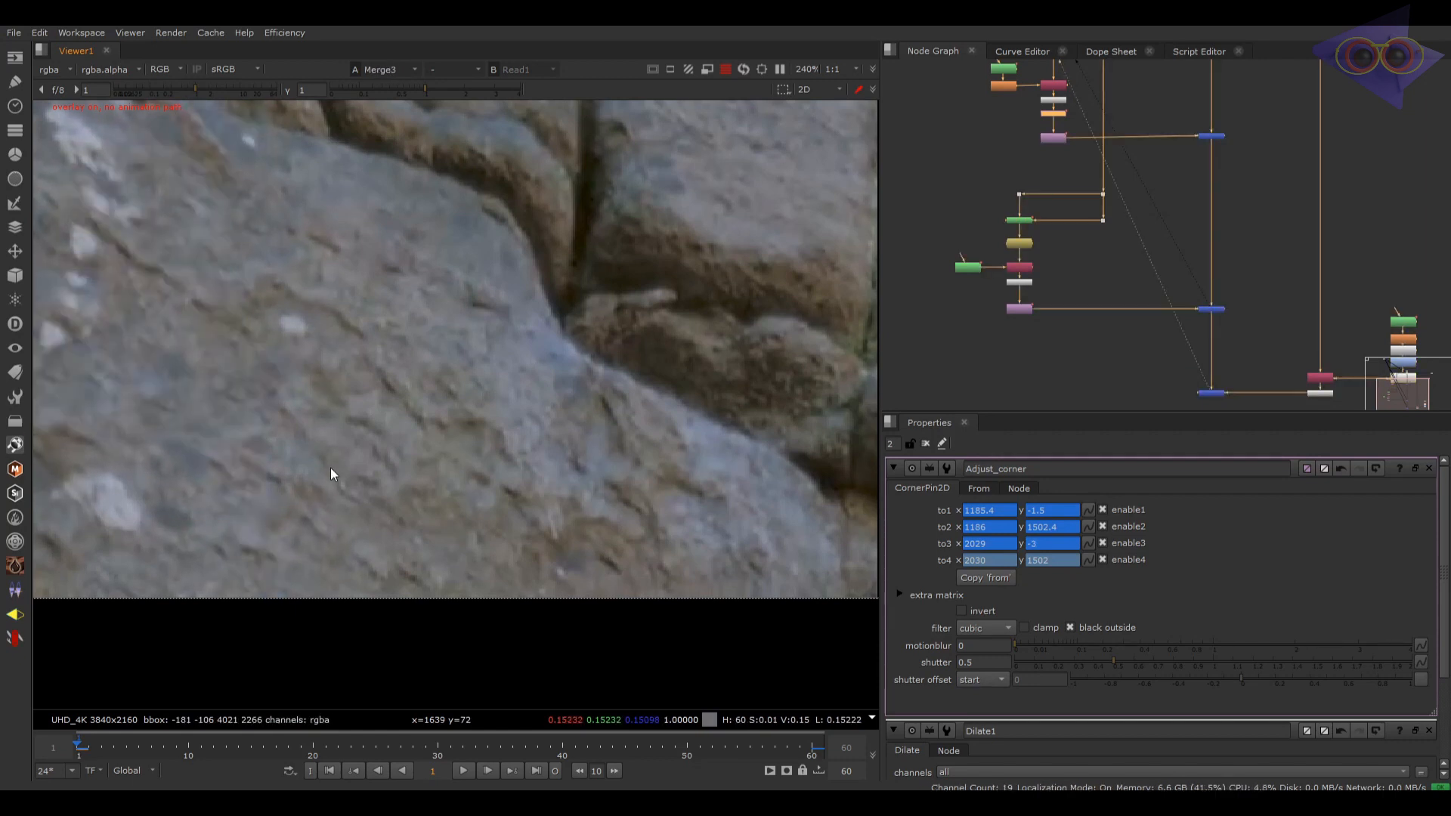
Step: Set the Adjust_corner to3 y value to -2 and check the patch alignment against the original plate
key("ctrl+z")
key("2")
key("1")
key("2")
key("1")
key("2")
key("1")
key("2")
Step: Load Merge3 in the viewer and compare the lower rock face with the original plate
scroll(1086, 162, "down", 4)
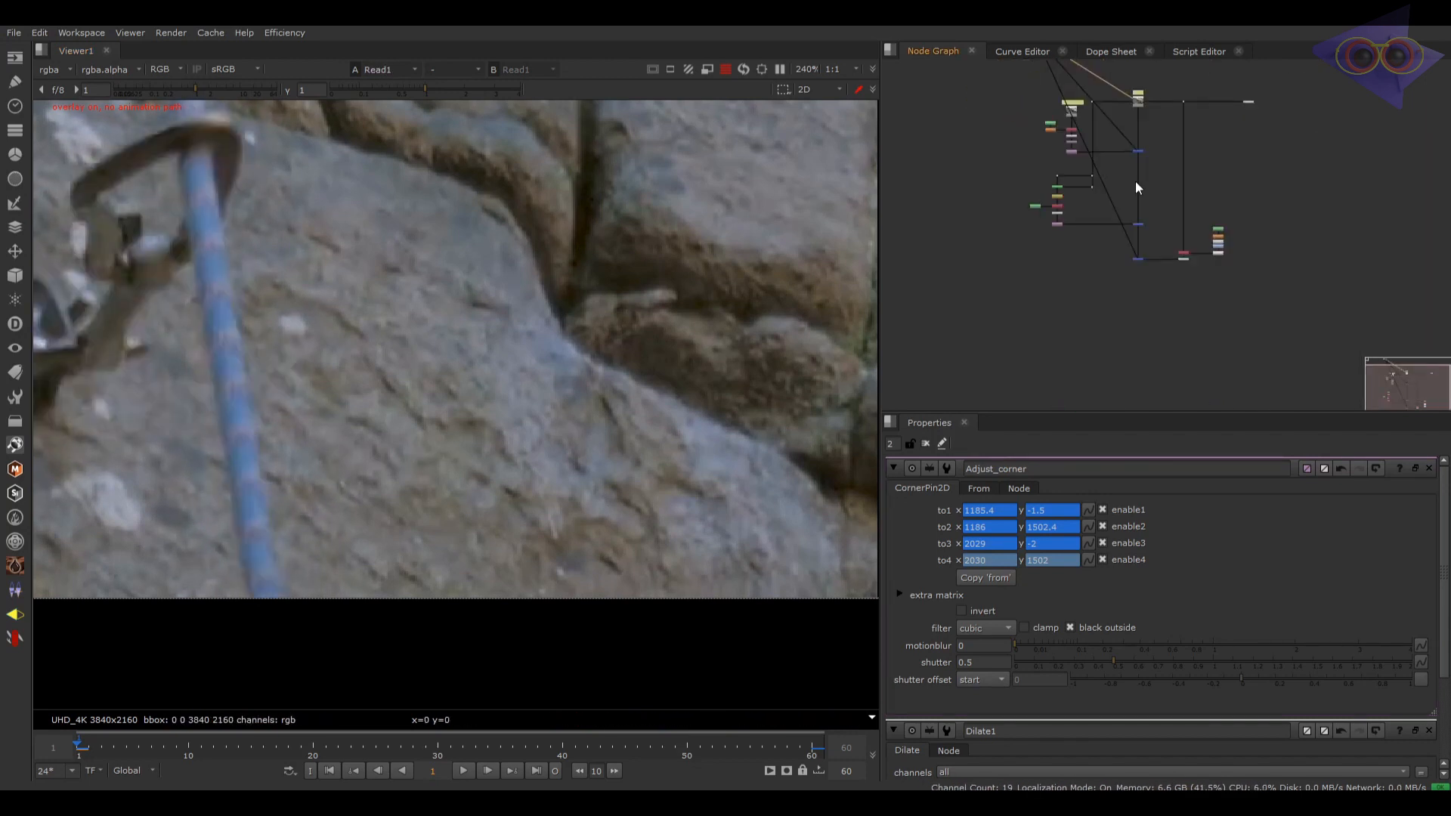
left_click(1135, 259)
key("1")
scroll(626, 415, "down", 5)
middle_click_drag(518, 330, 564, 455)
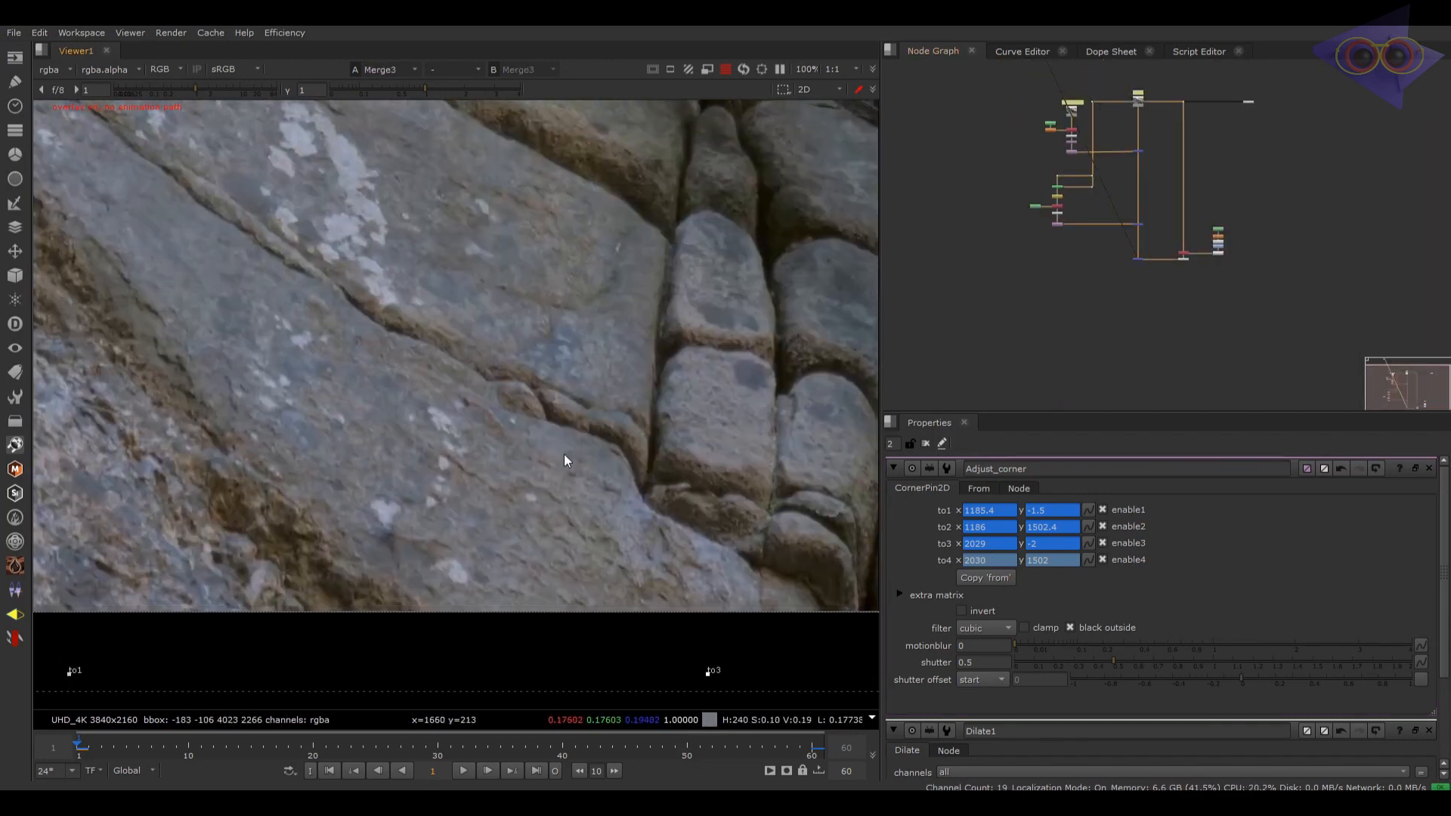
key("2")
key("1")
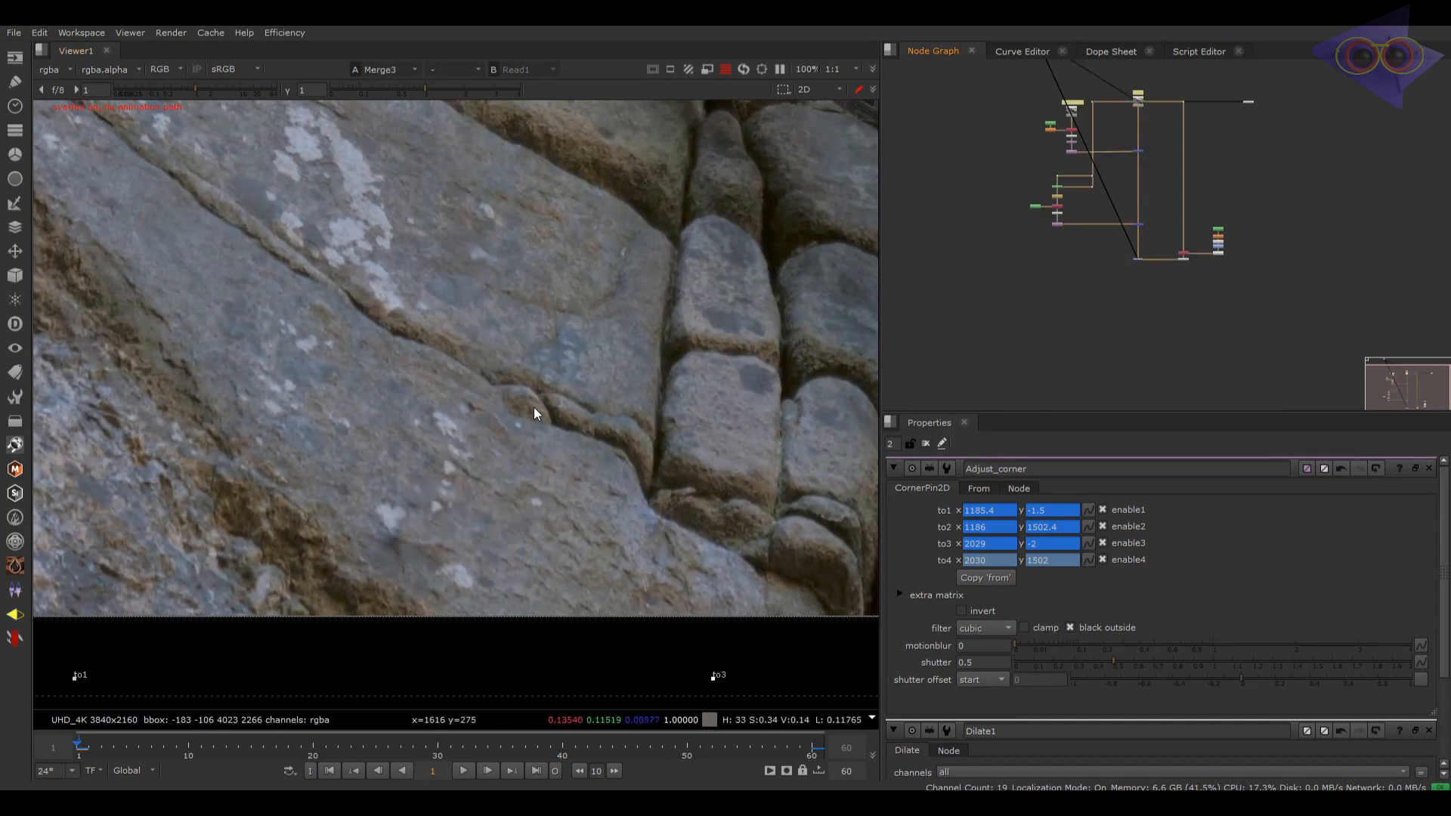
Step: Compare Merge3 with the original plate around the upper anchor, the rope and the climber's harness
scroll(550, 340, "down", 4)
middle_click_drag(558, 340, 564, 470)
key("2")
key("1")
middle_click_drag(495, 241, 518, 366)
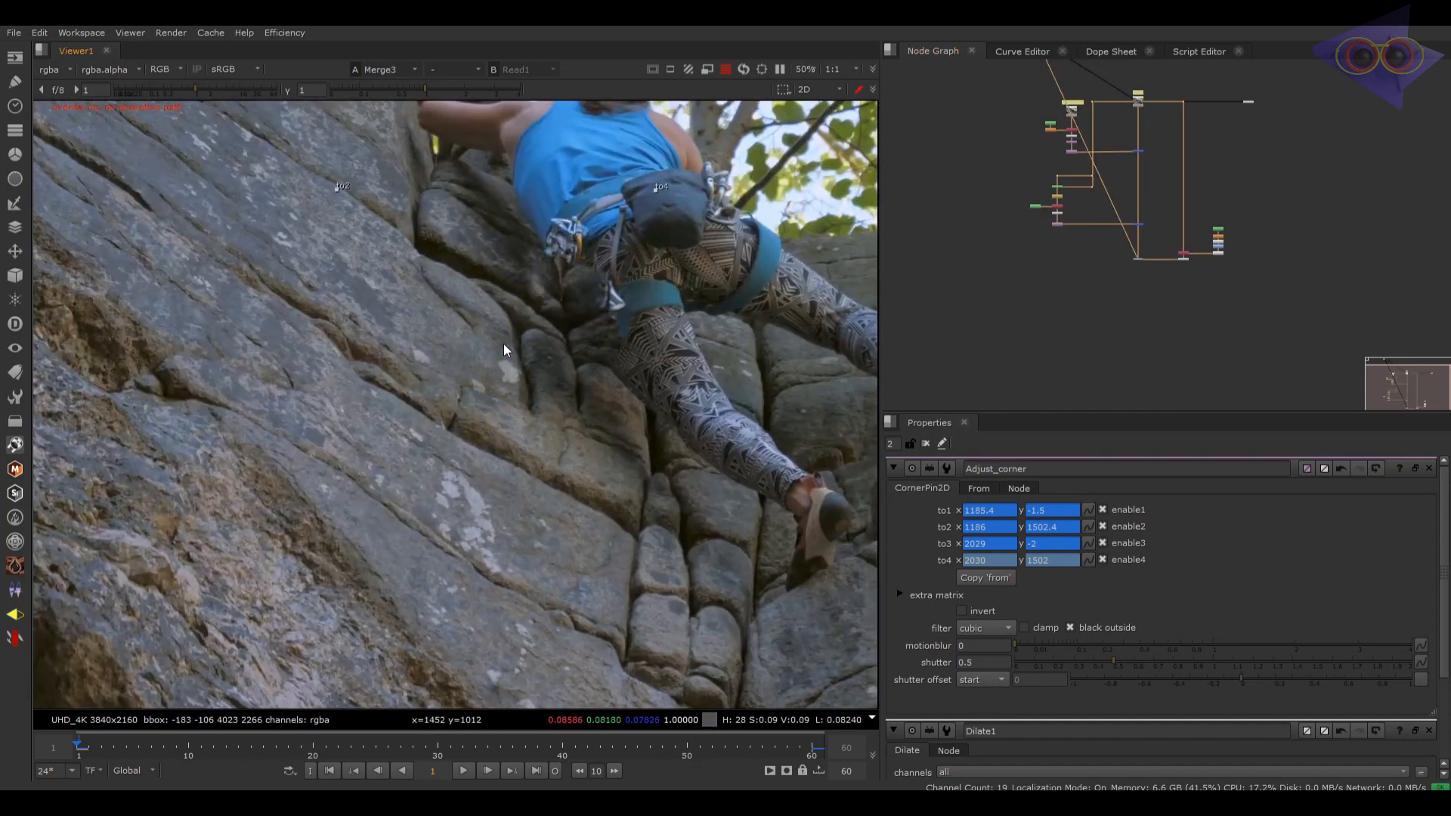
scroll(574, 291, "up", 6)
key("2")
key("1")
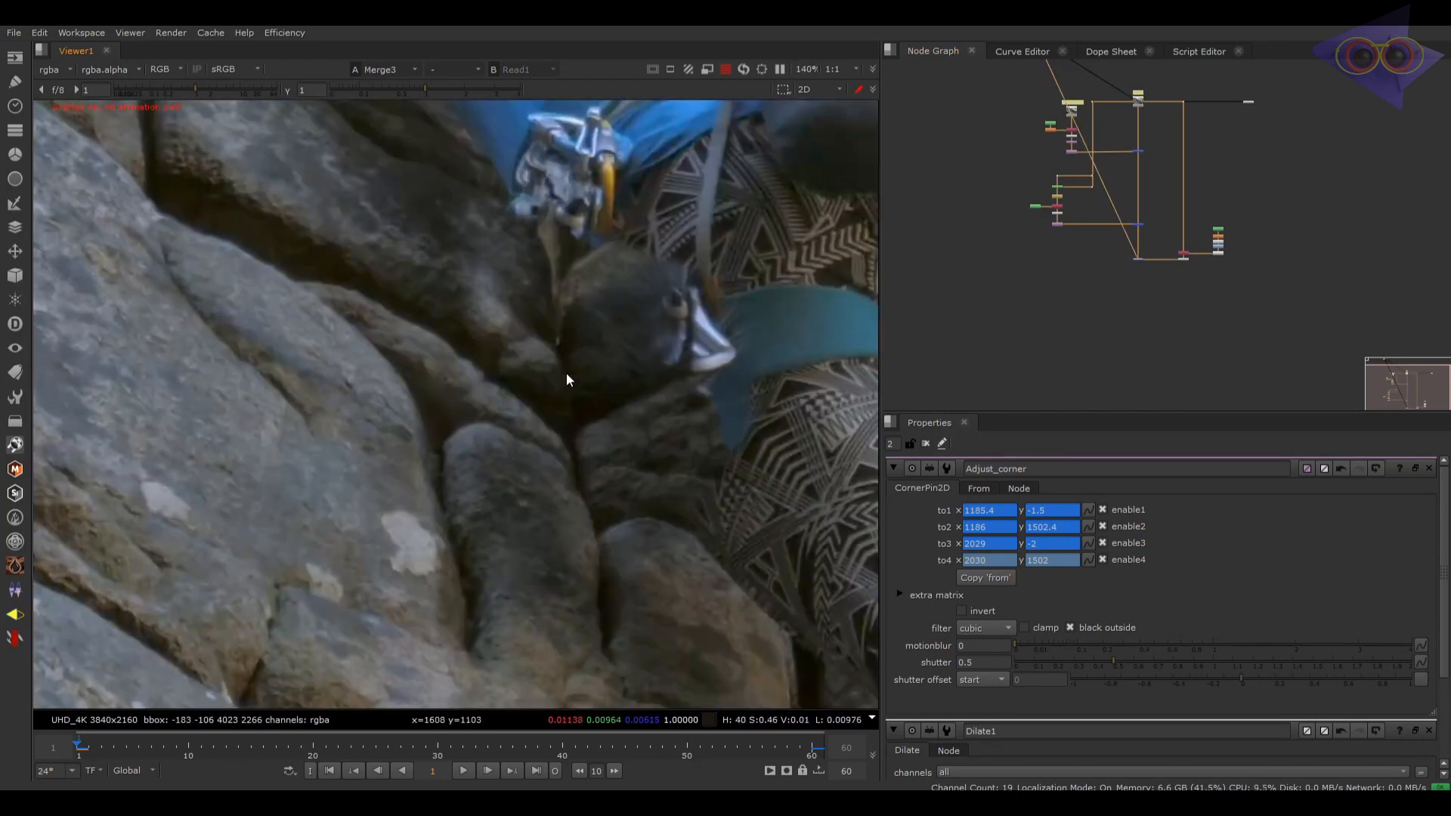
scroll(565, 374, "down", 3)
key("2")
key("1")
key("2")
key("1")
key("2")
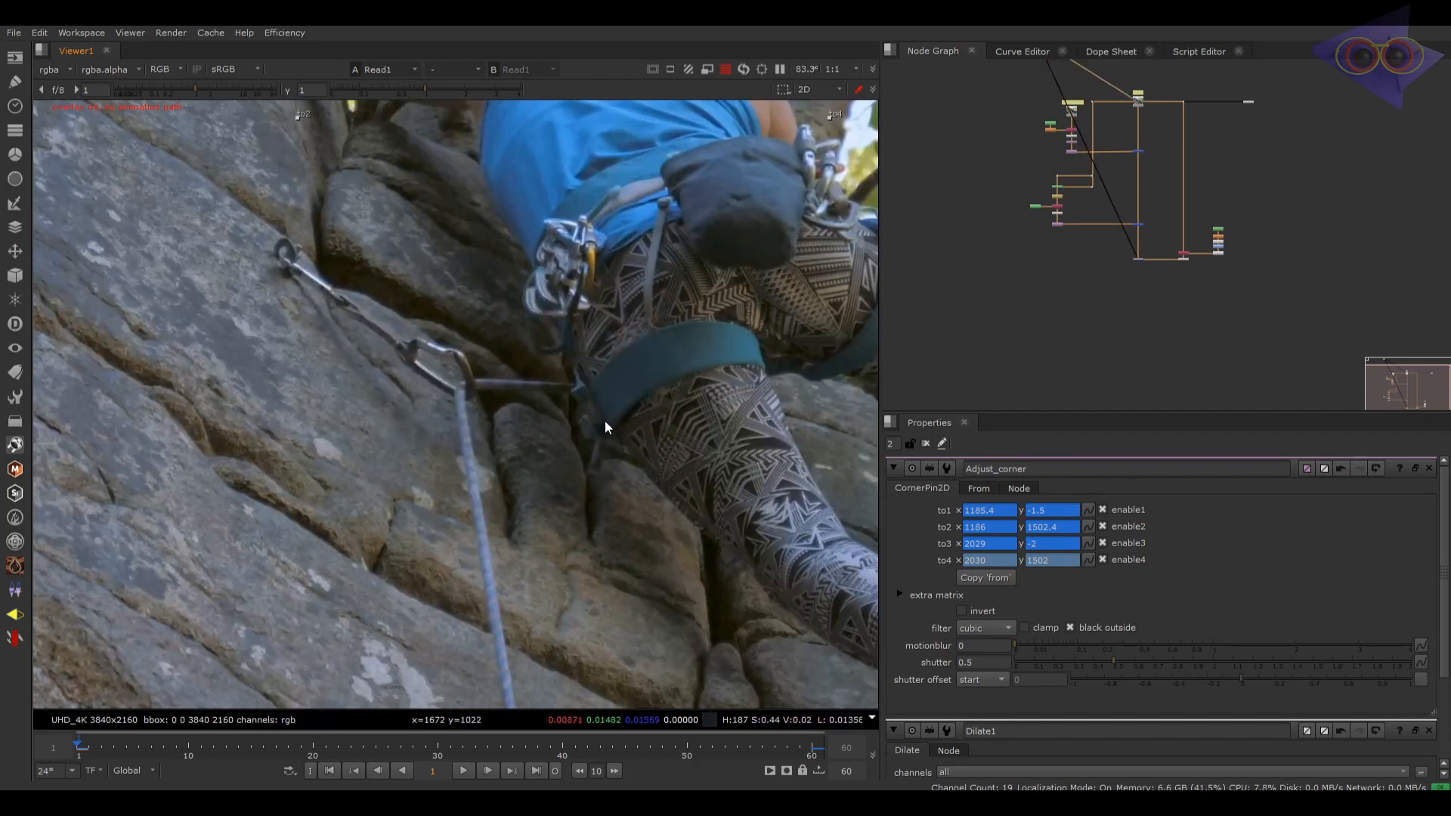
key("1")
key("2")
key("1")
key("2")
key("1")
key("2")
key("1")
key("2")
key("1")
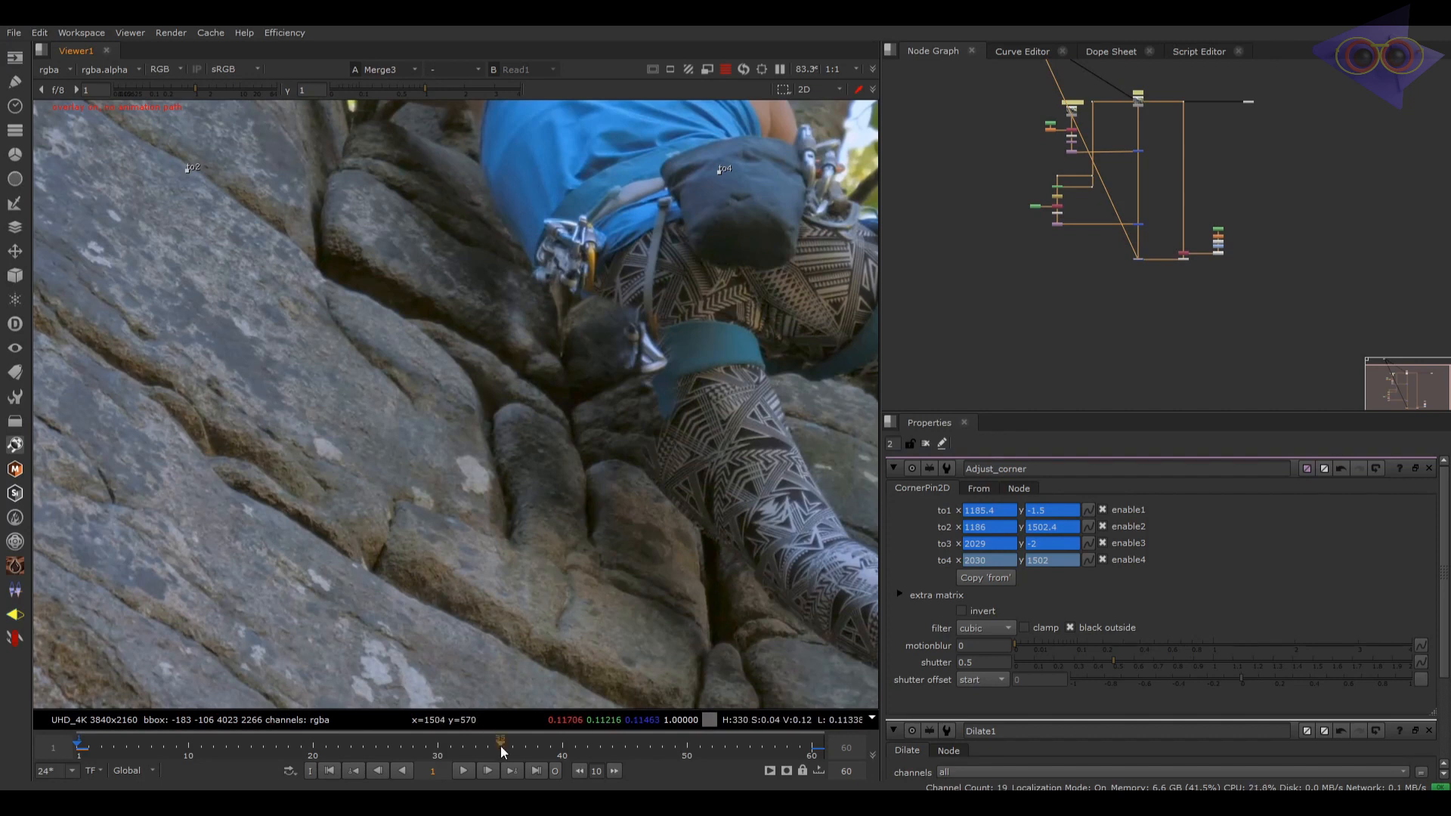
Step: Compare Merge3 with the original plate around the climber's harness at frame 48 and return to frame 1
left_click(607, 737)
left_click(660, 752)
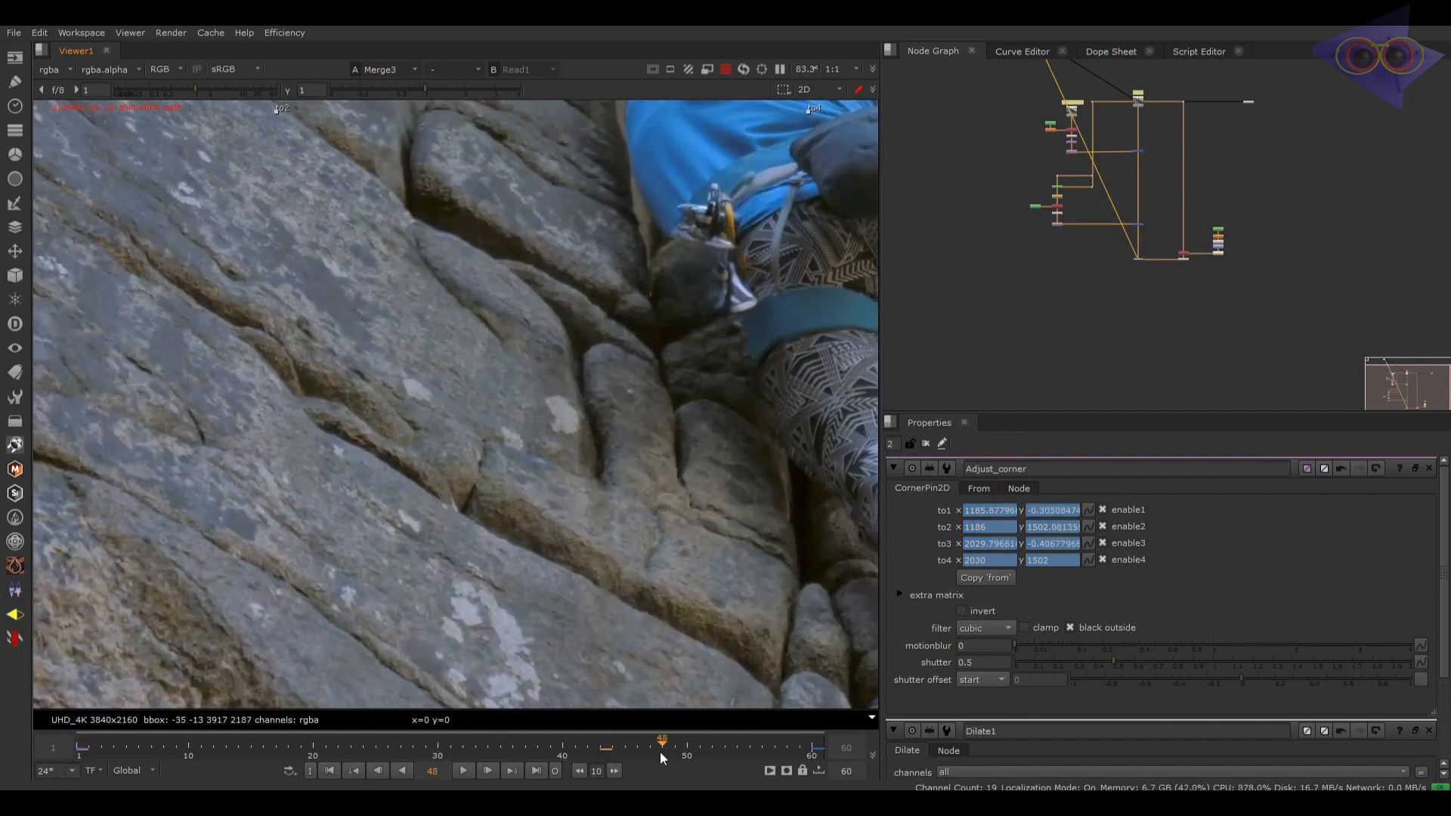
key("1")
key("2")
key("1")
key("2")
key("1")
key("2")
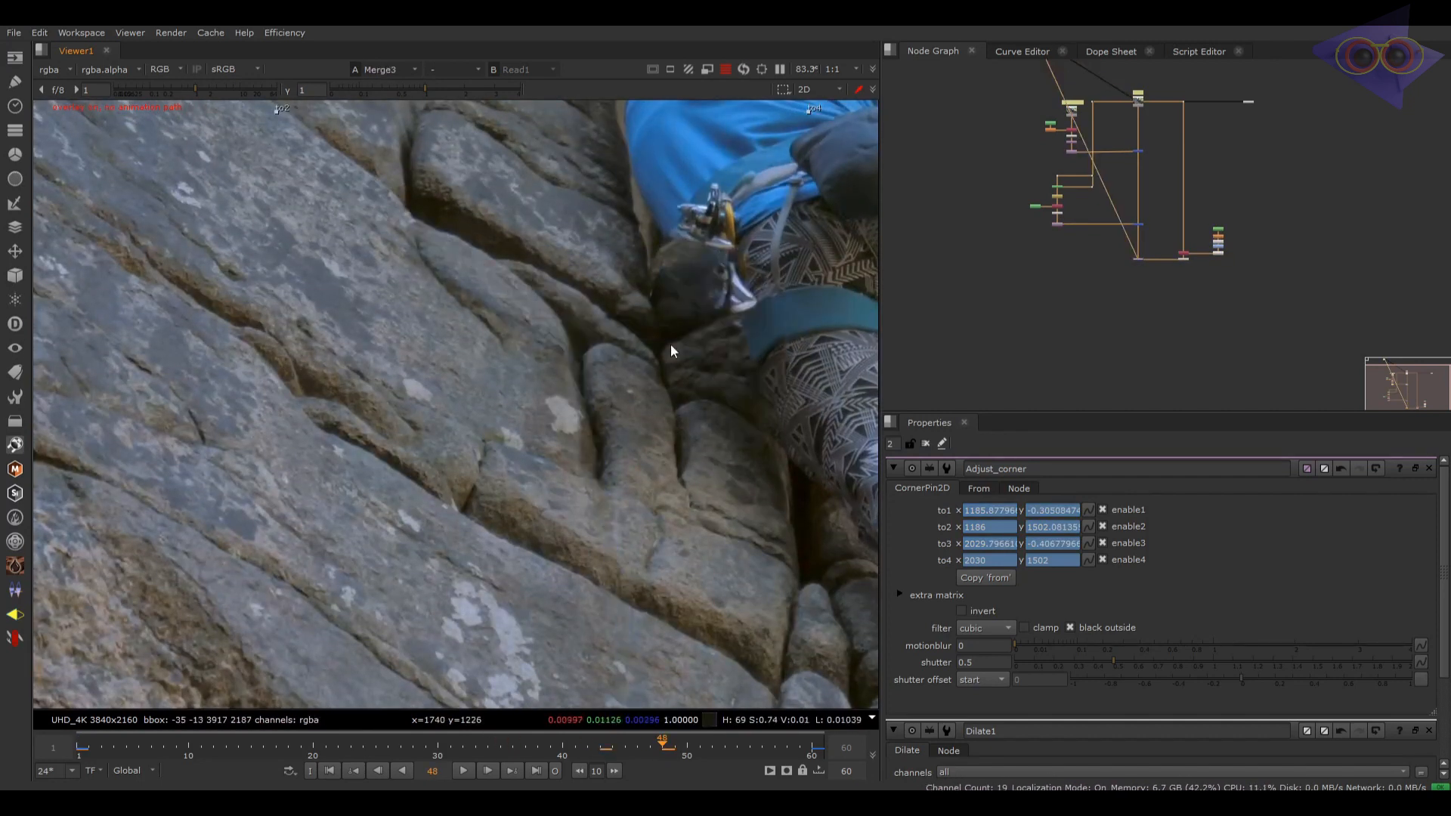
left_click(332, 772)
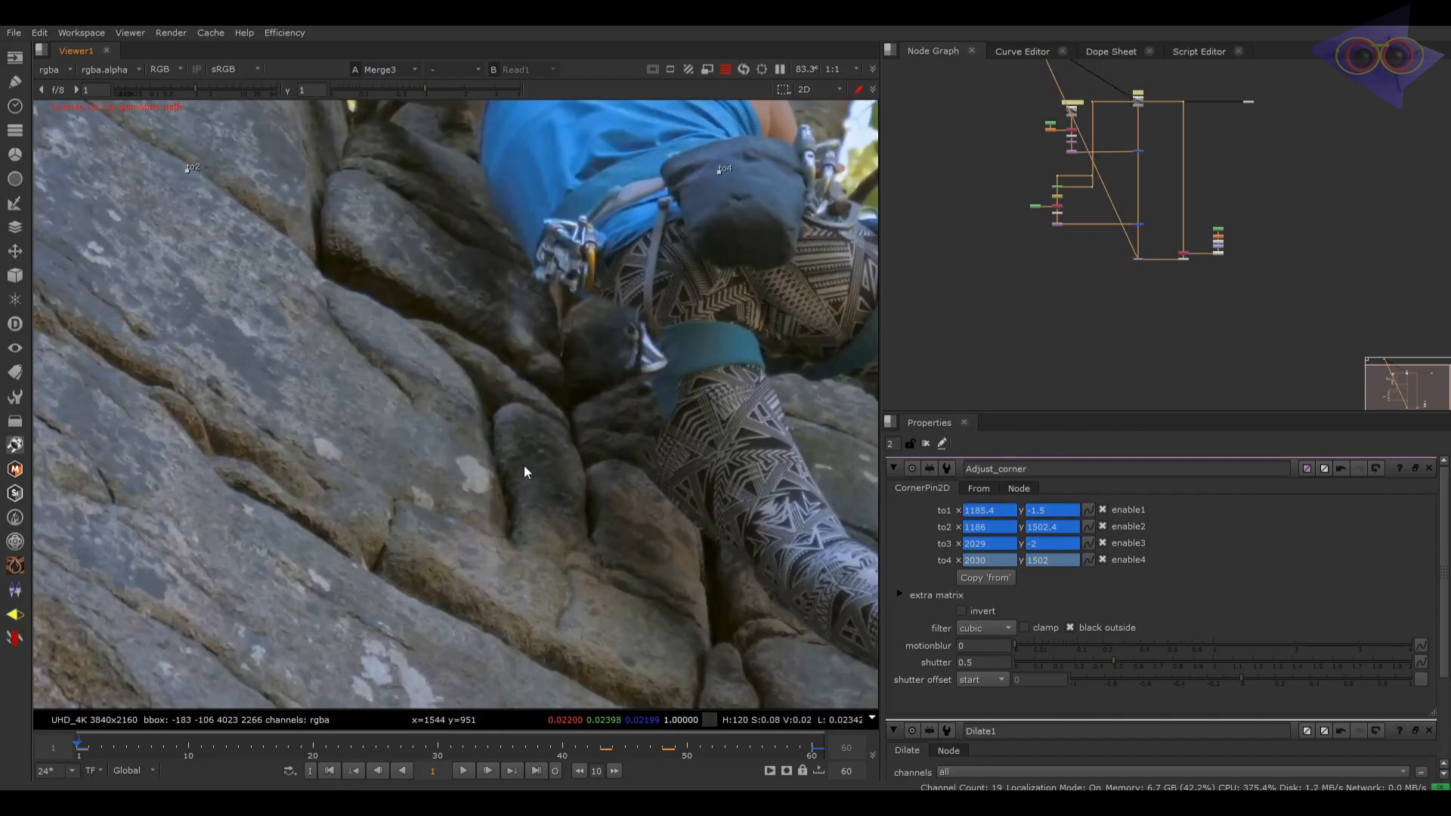
Step: Insert a Grade node below the cleanplate_0060 read and connect a new Roto node as its mask
scroll(1157, 227, "up", 6)
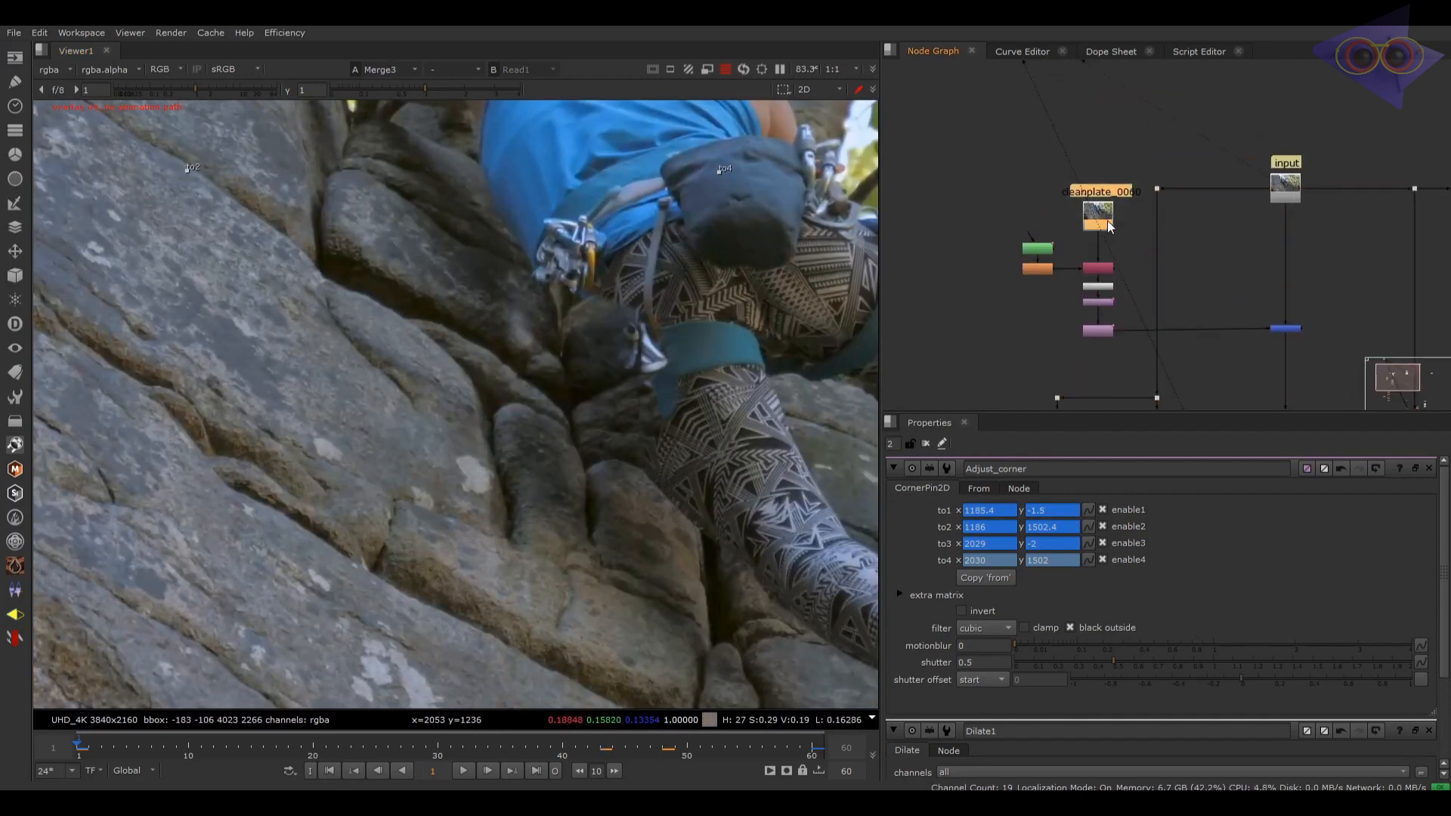
key("g")
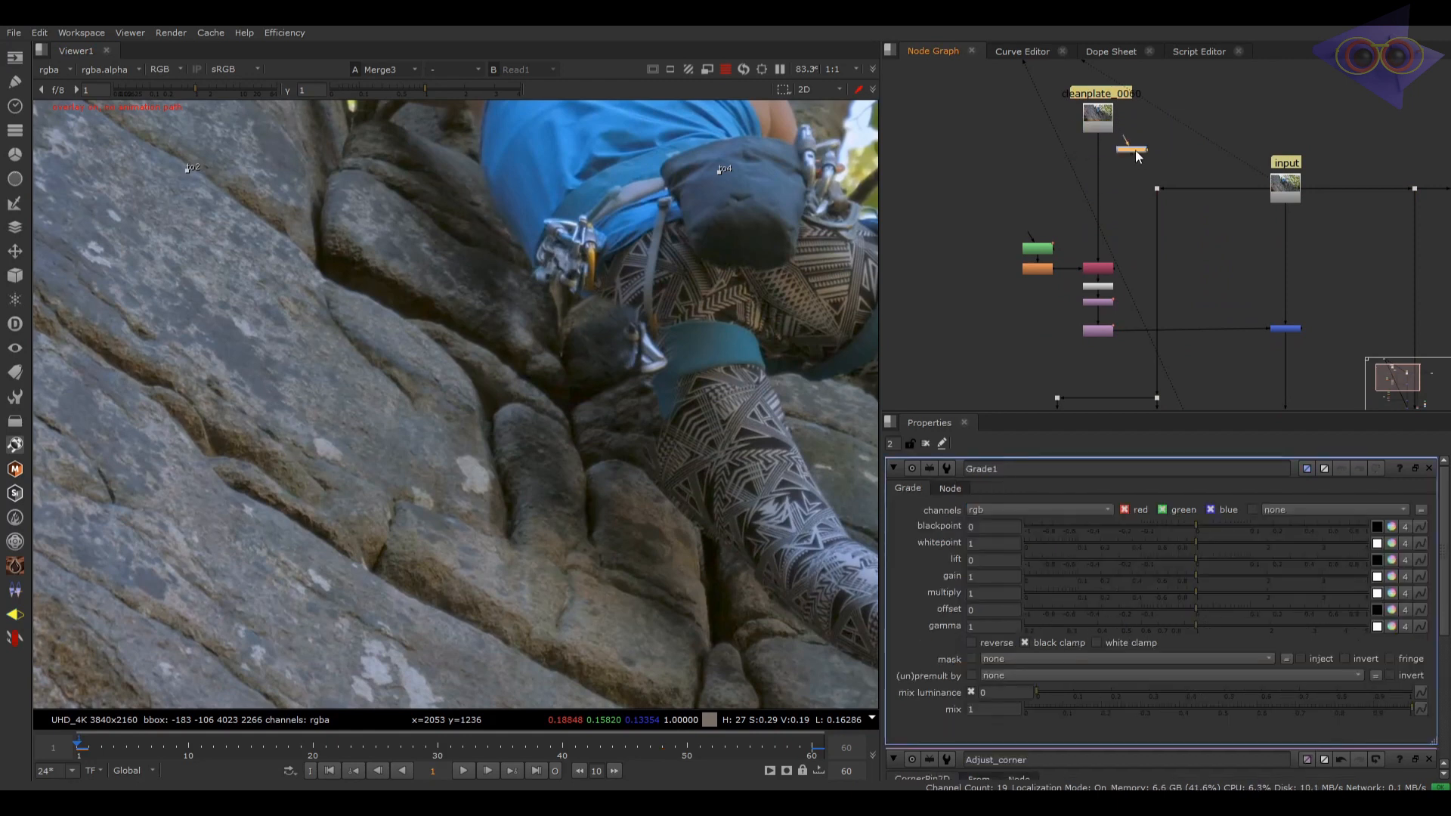
left_click(1036, 160)
key("o")
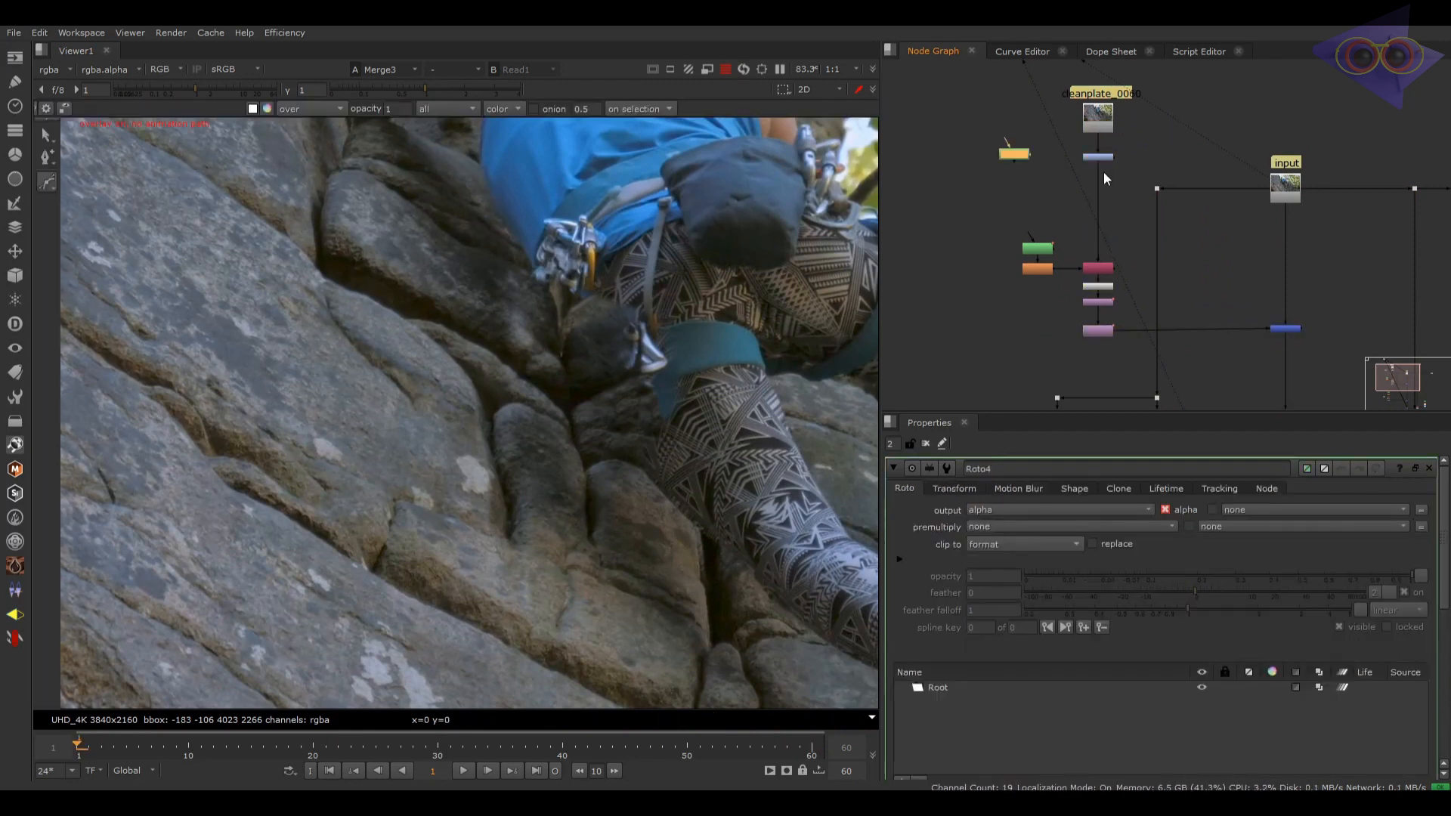
left_click_drag(1119, 157, 1004, 157)
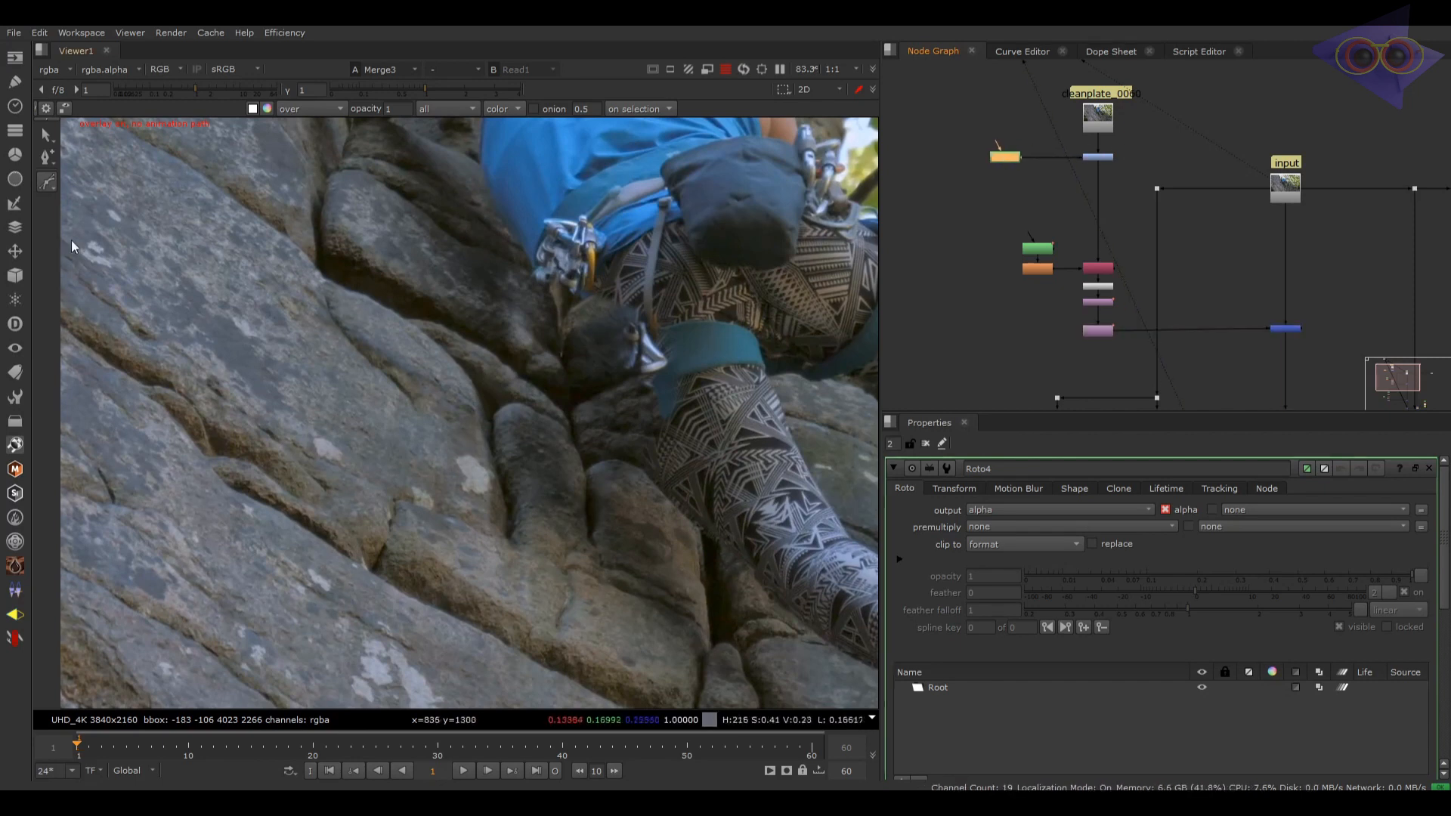
Step: Draw a closed Bezier shape in Roto4 around the dark rock beside the climber's harness and thigh
left_click(433, 253)
left_click(500, 377)
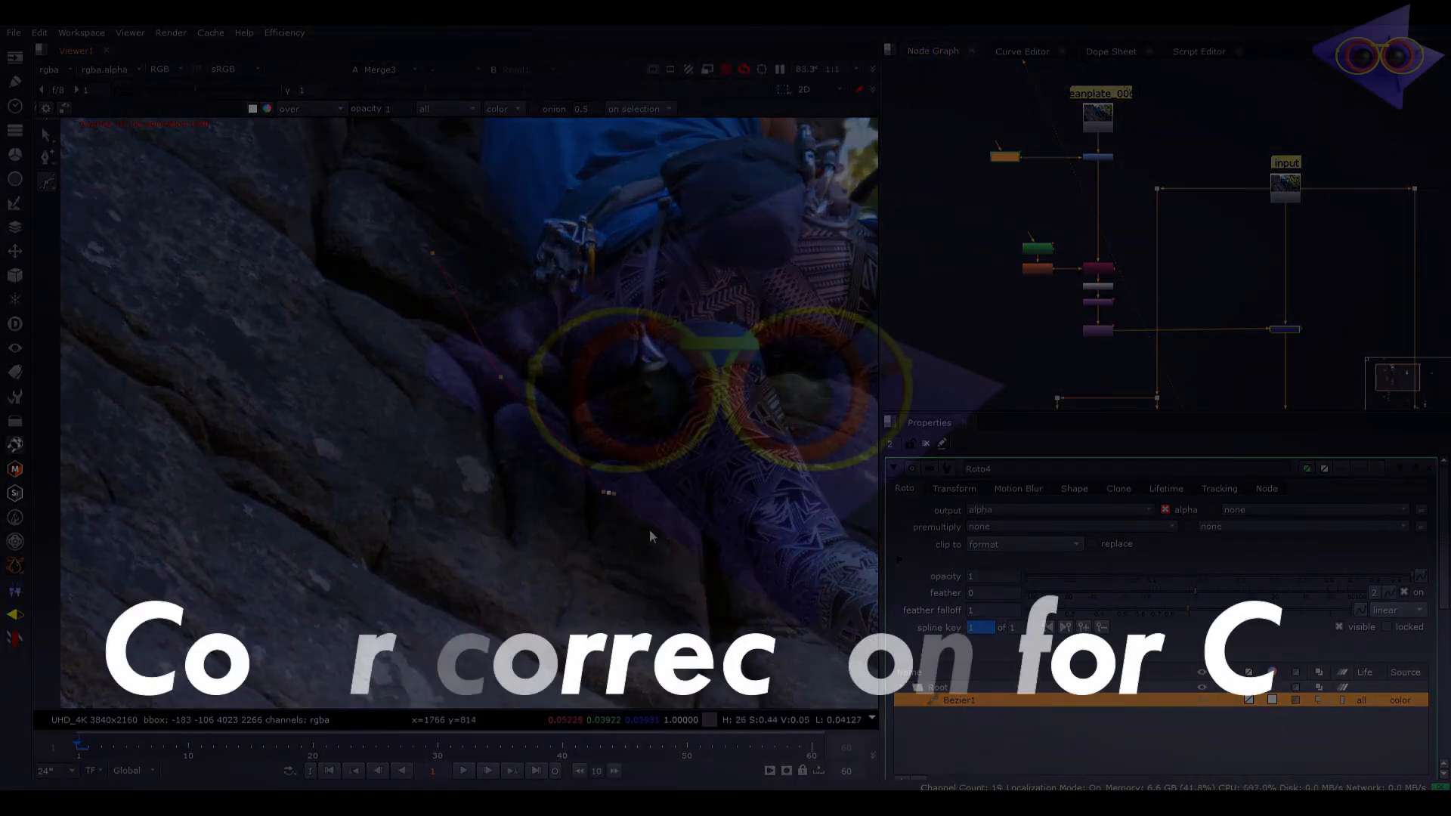
left_click(609, 494)
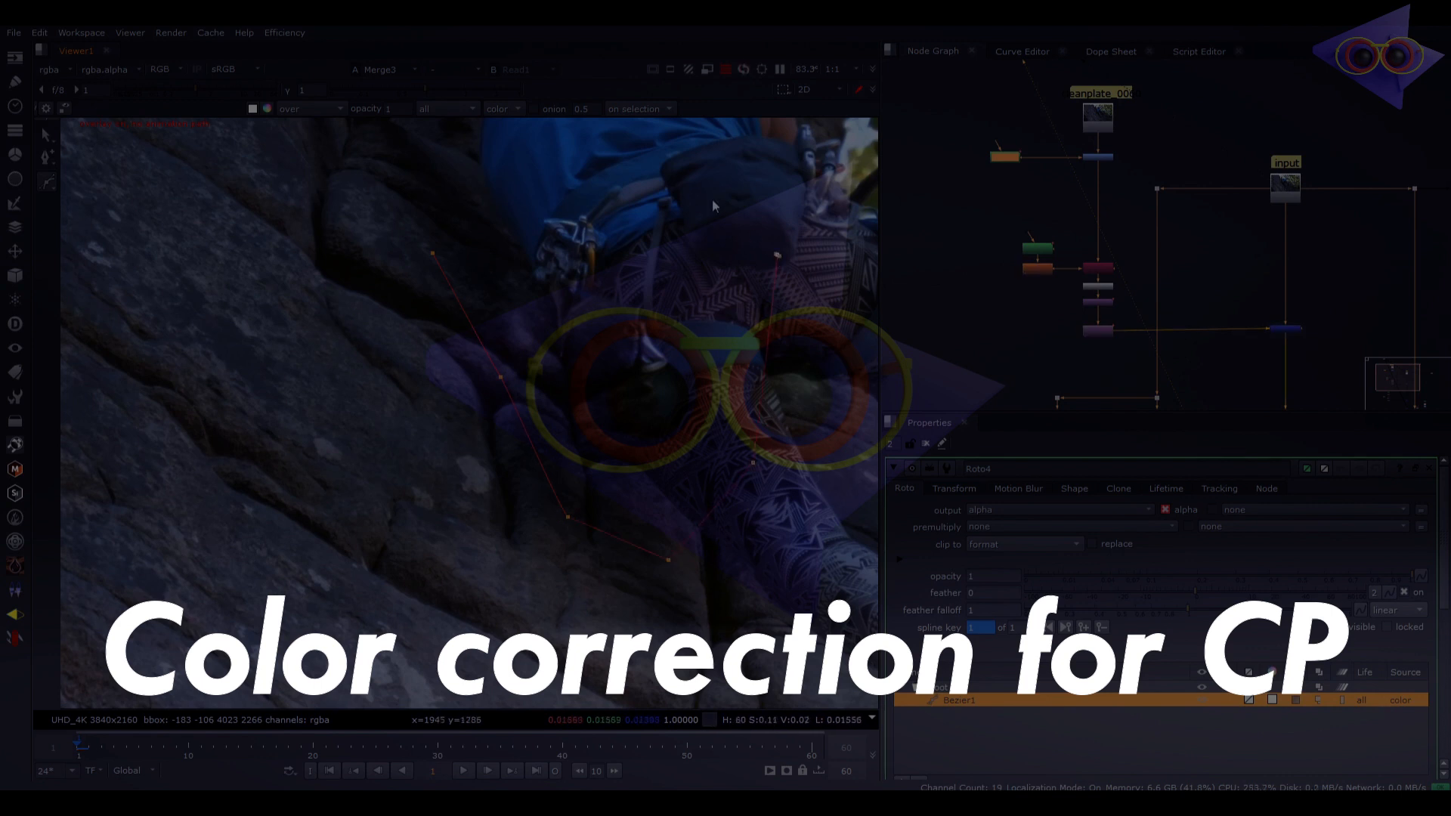
left_click(687, 171)
left_click(432, 253)
Step: Pull feather points outward along the rock side and lower edge of the Roto4 shape for a soft falloff
left_click_drag(390, 244, 345, 223, "ctrl")
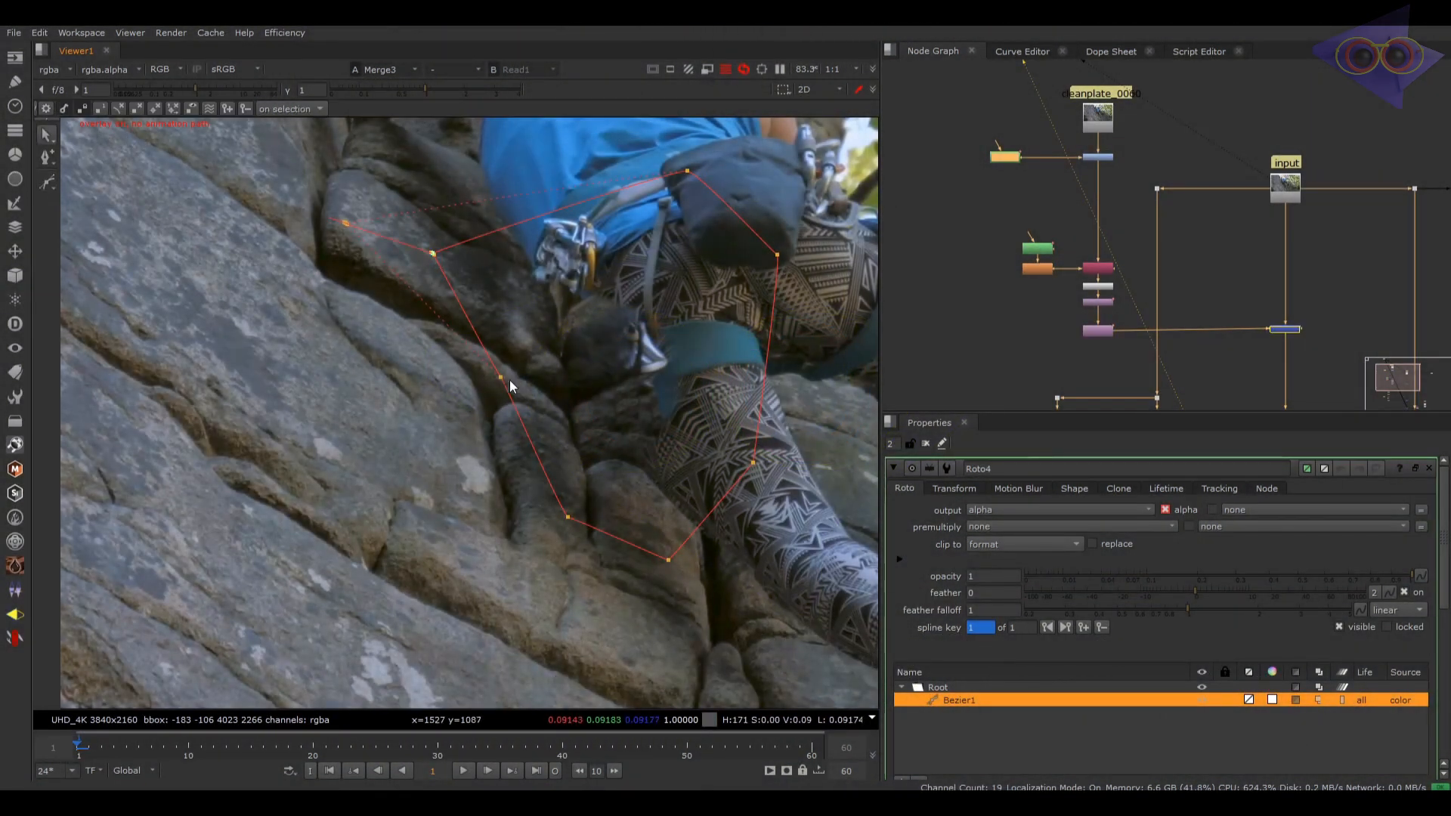
left_click_drag(500, 378, 464, 444, "ctrl")
left_click_drag(568, 517, 554, 588, "ctrl")
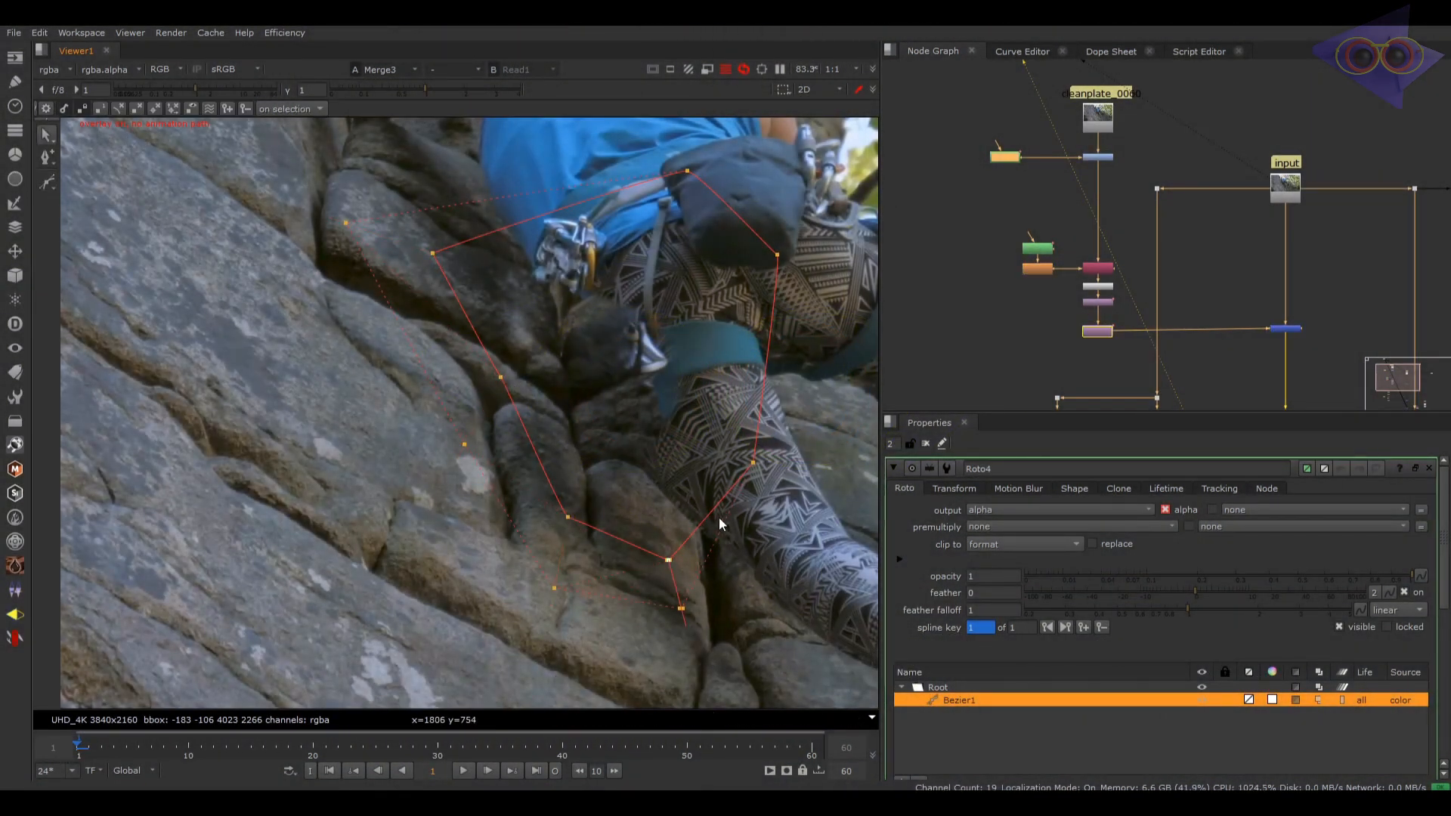
Step: Set the gain of Grade1 to 0.6 to darken the masked rock beside the climber's harness
scroll(510, 355, "up", 4)
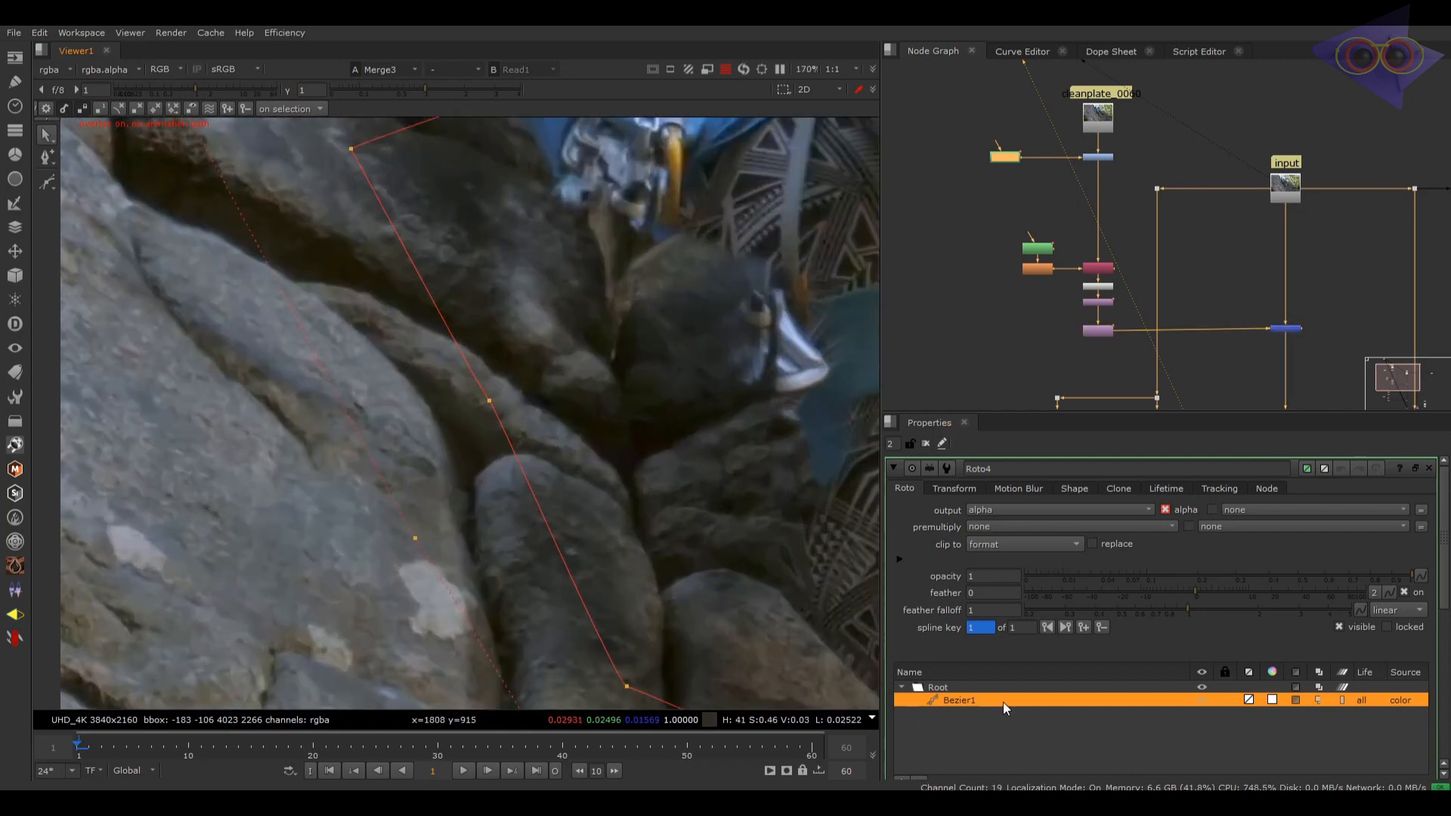
double_click(1108, 156)
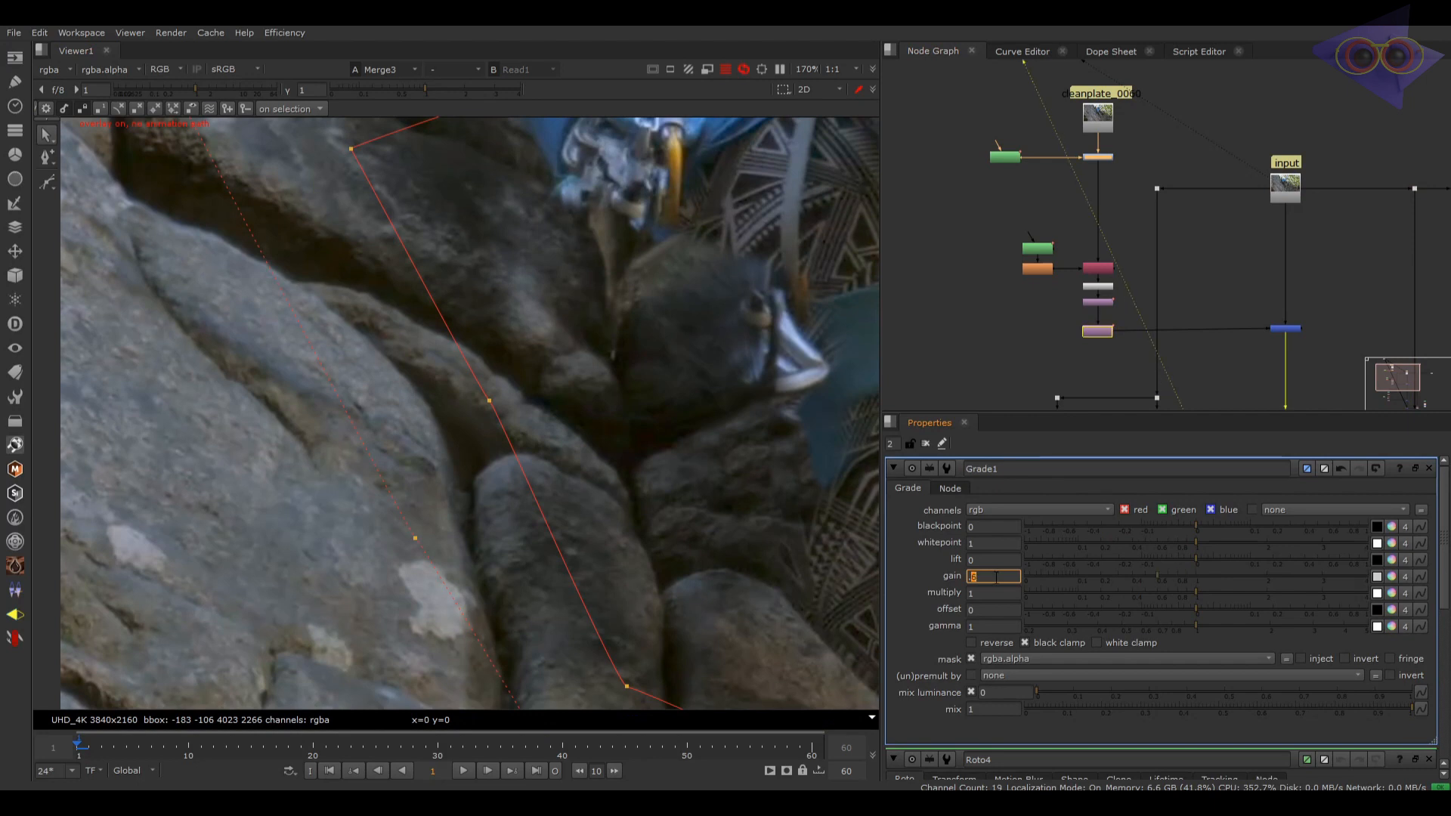
key("Down")
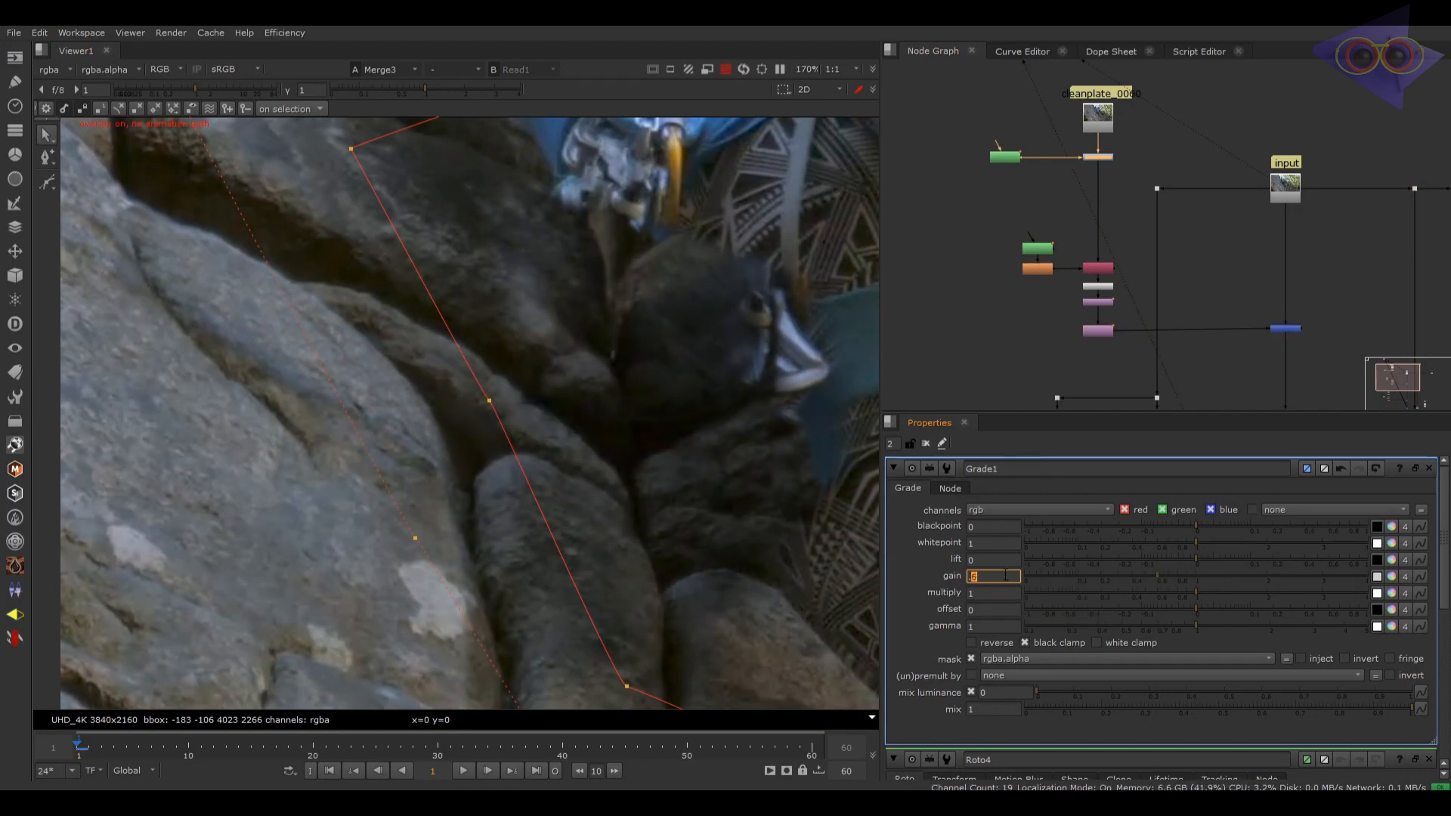
Step: Compare the graded rock in Merge3 with the original plate around the climber's harness at frame 1
middle_click_drag(678, 463, 683, 483)
key("1")
key("2")
key("1")
key("2")
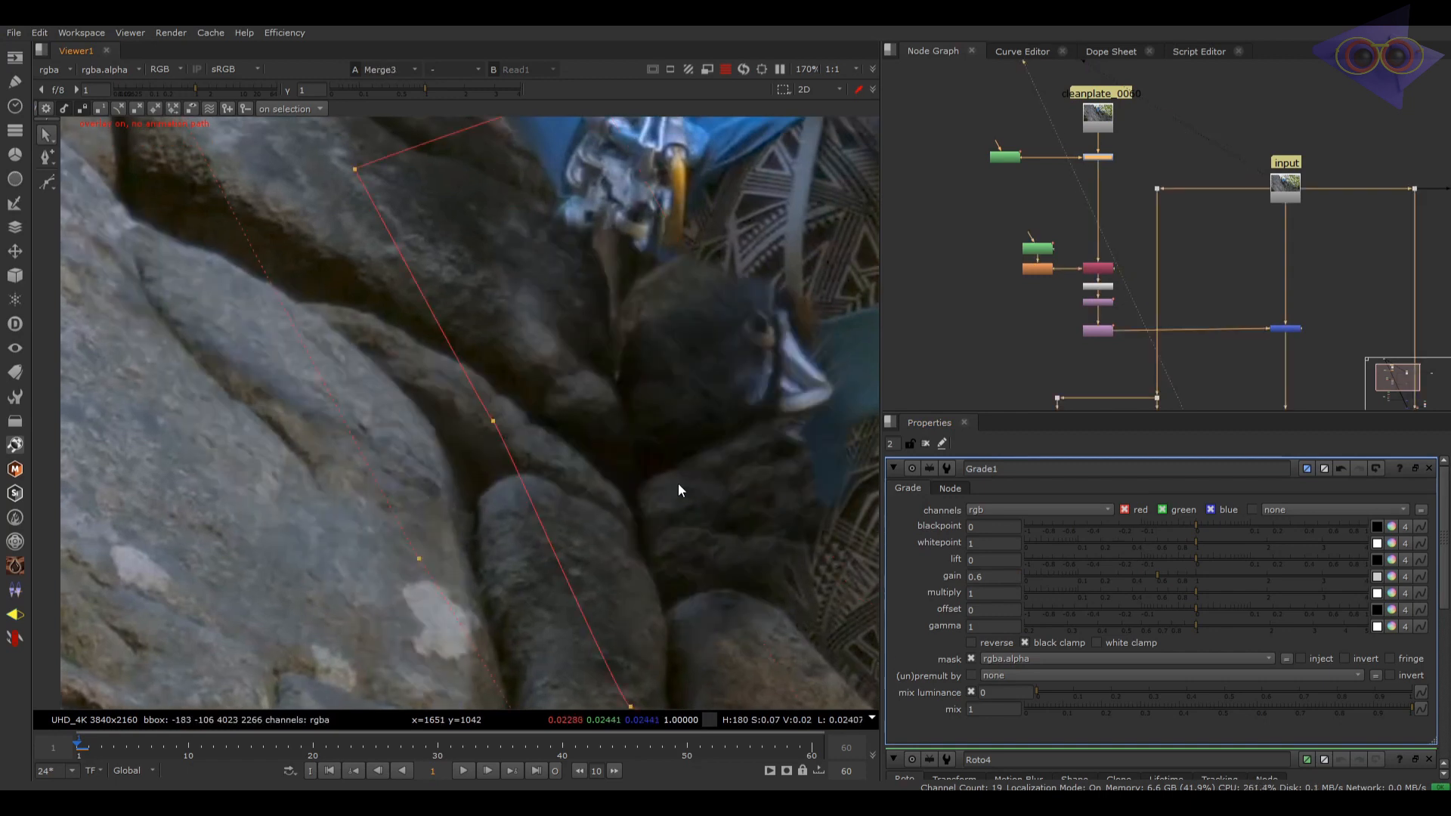
key("1")
key("2")
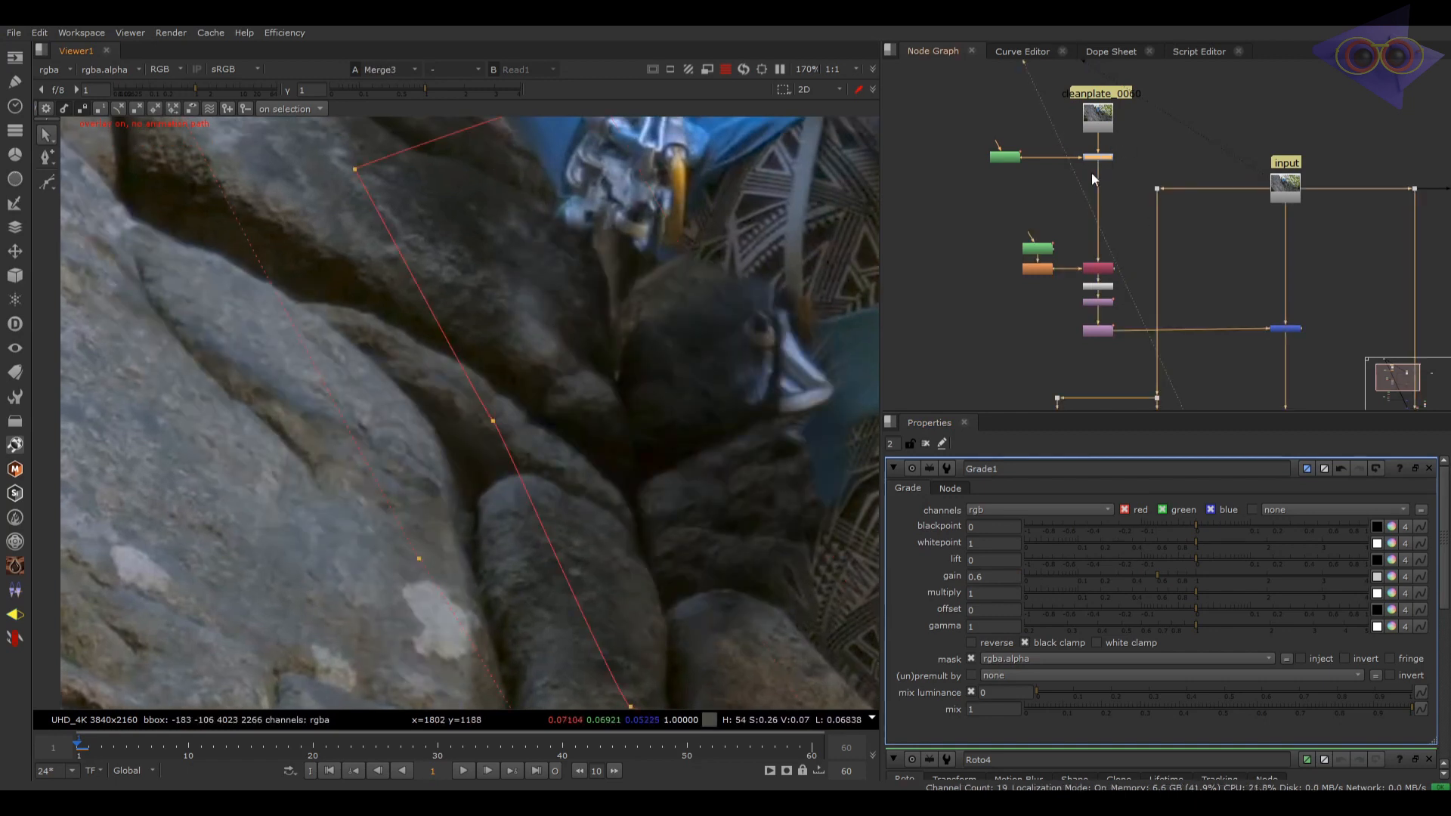
Step: Select Roto4 and compare Merge3 with the original plate around the anchor hardware and rope at frame 60
left_click(1000, 160)
left_click(807, 748)
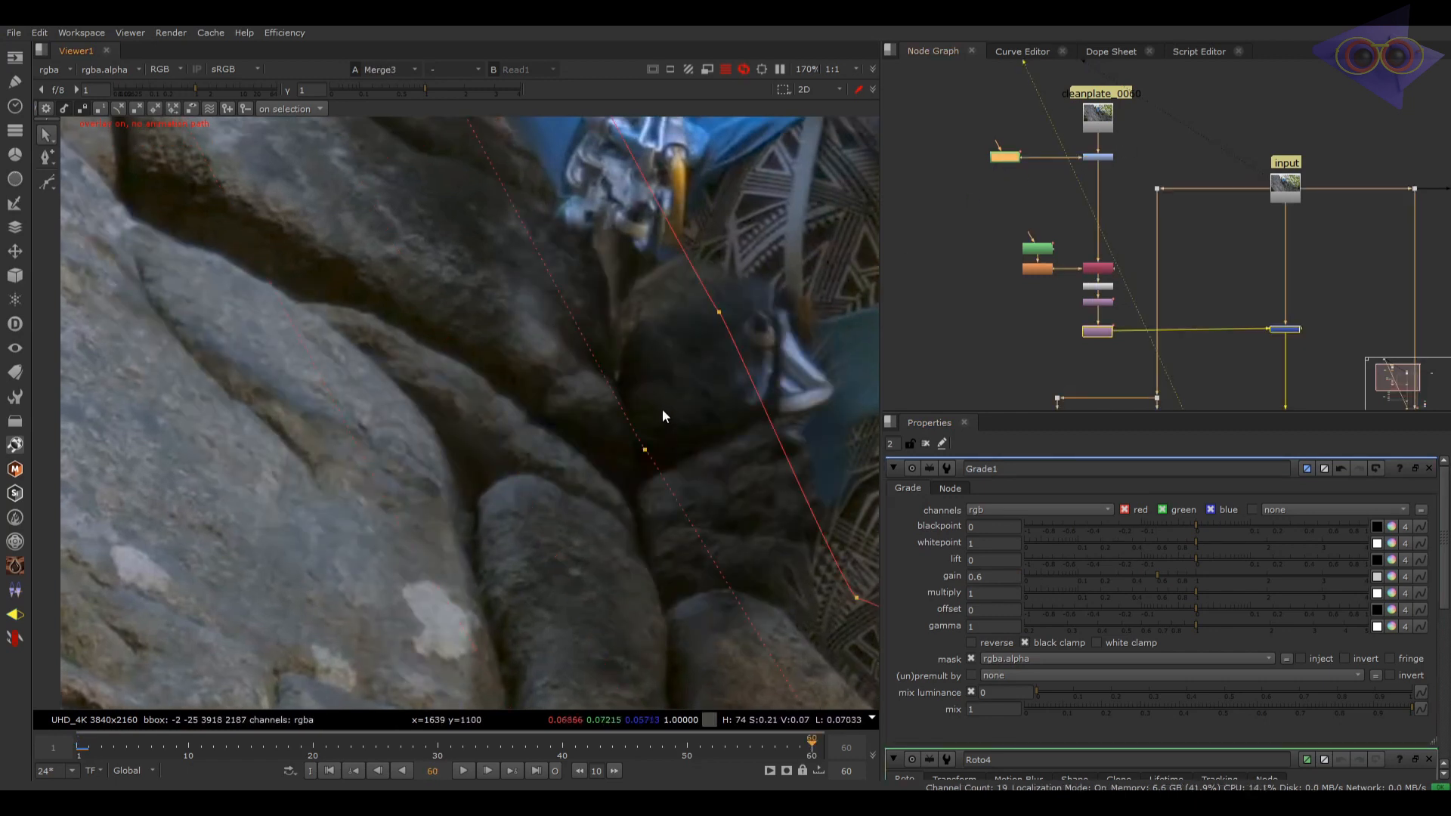
middle_click_drag(641, 424, 526, 638)
key("1")
key("2")
key("1")
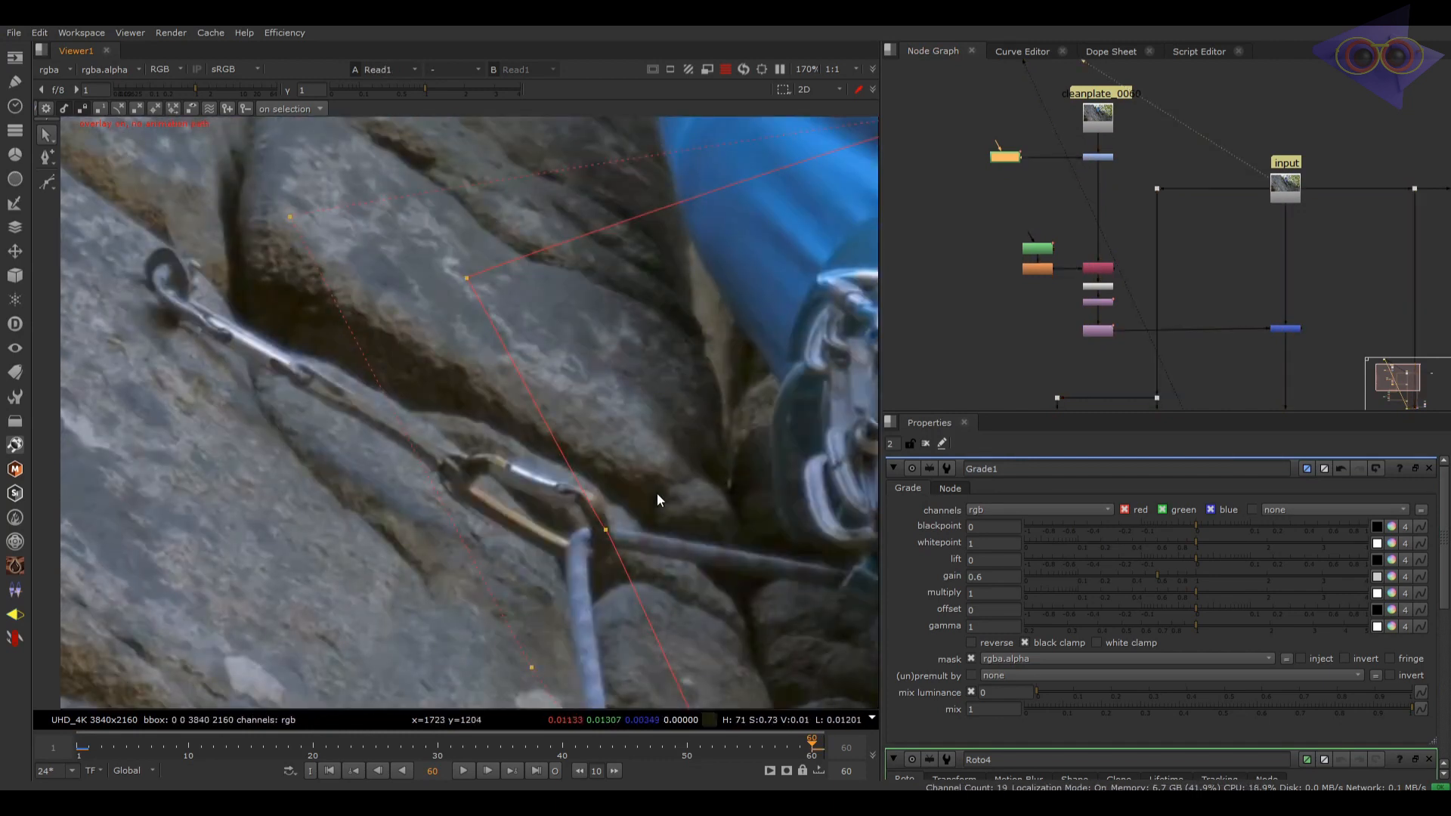
key("2")
key("1")
key("2")
scroll(724, 480, "down", 3)
key("1")
scroll(724, 481, "down", 1)
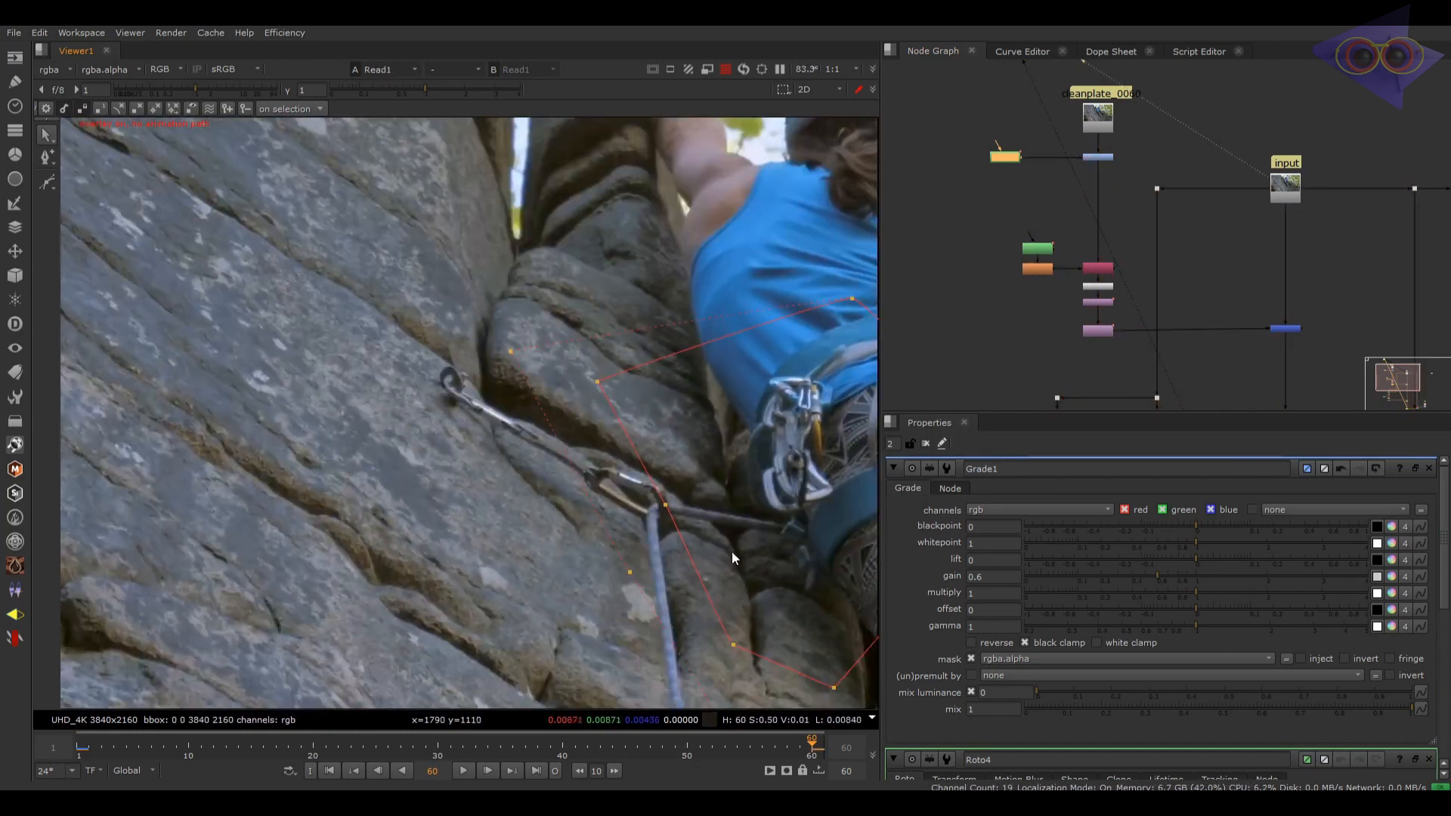
Step: Scrub back to frame 22, check the original plate against Merge3 there, and return to frame 1
left_click_drag(641, 750, 79, 748)
left_click(337, 750)
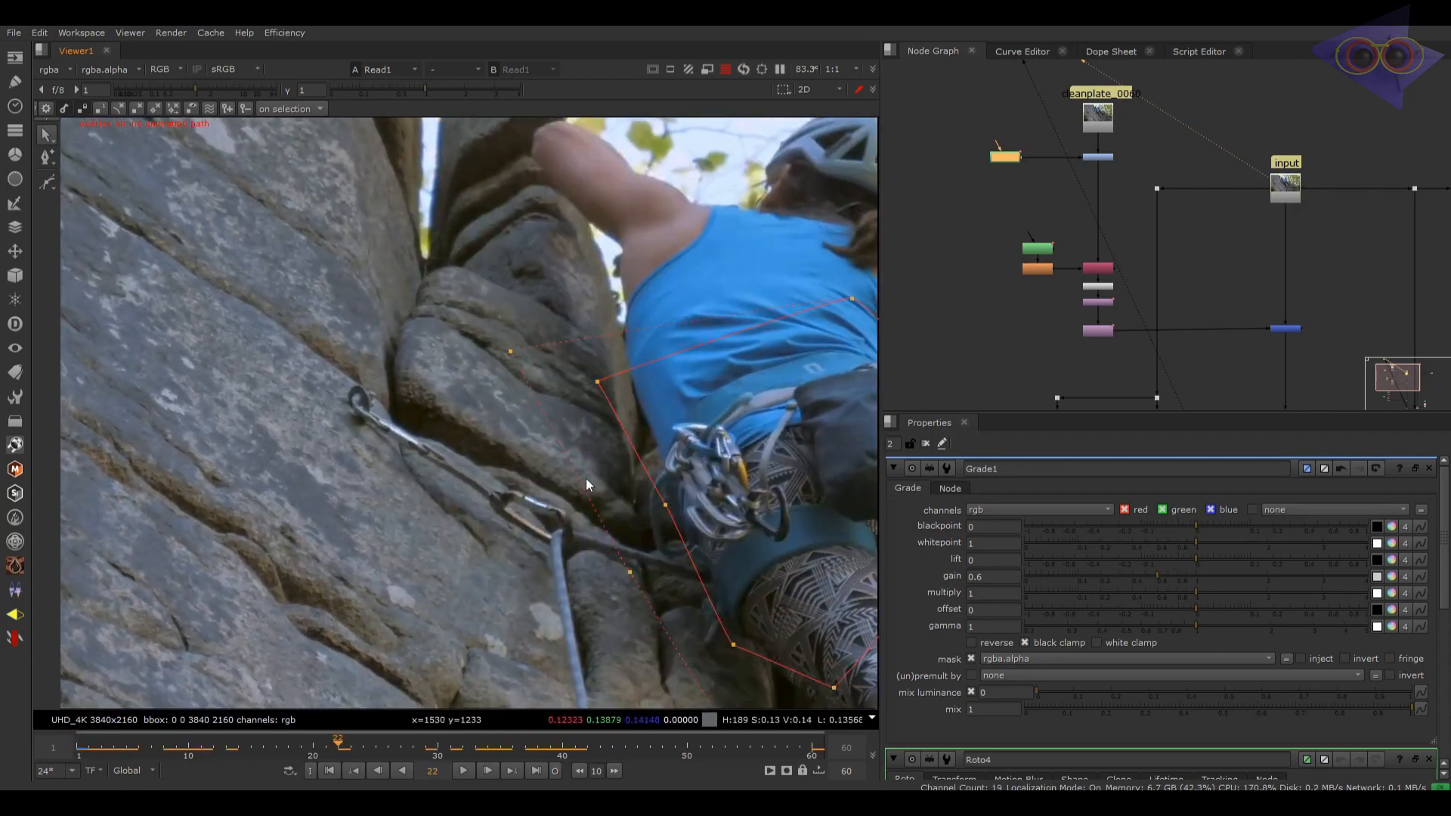
key("1")
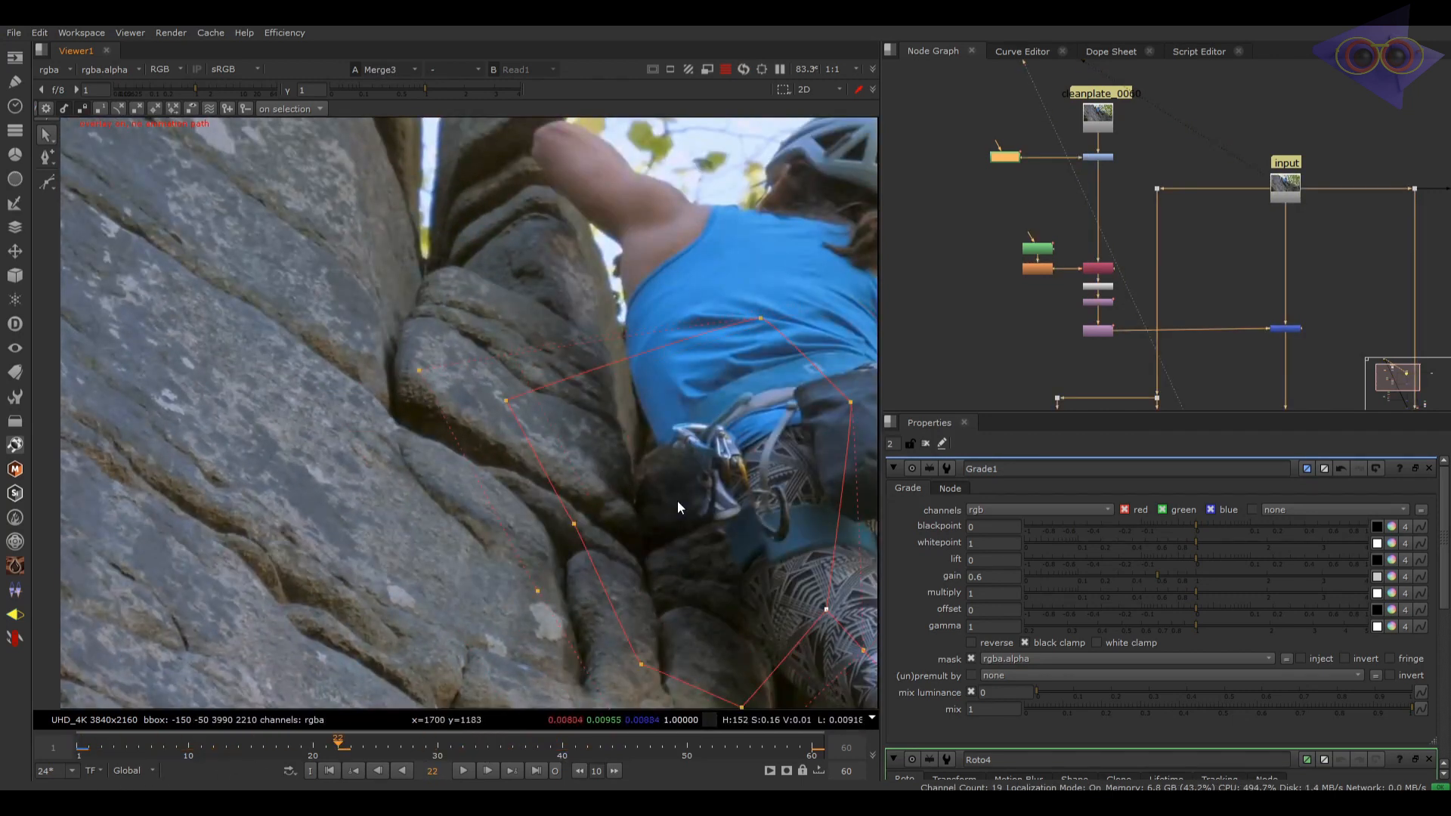
left_click(335, 773)
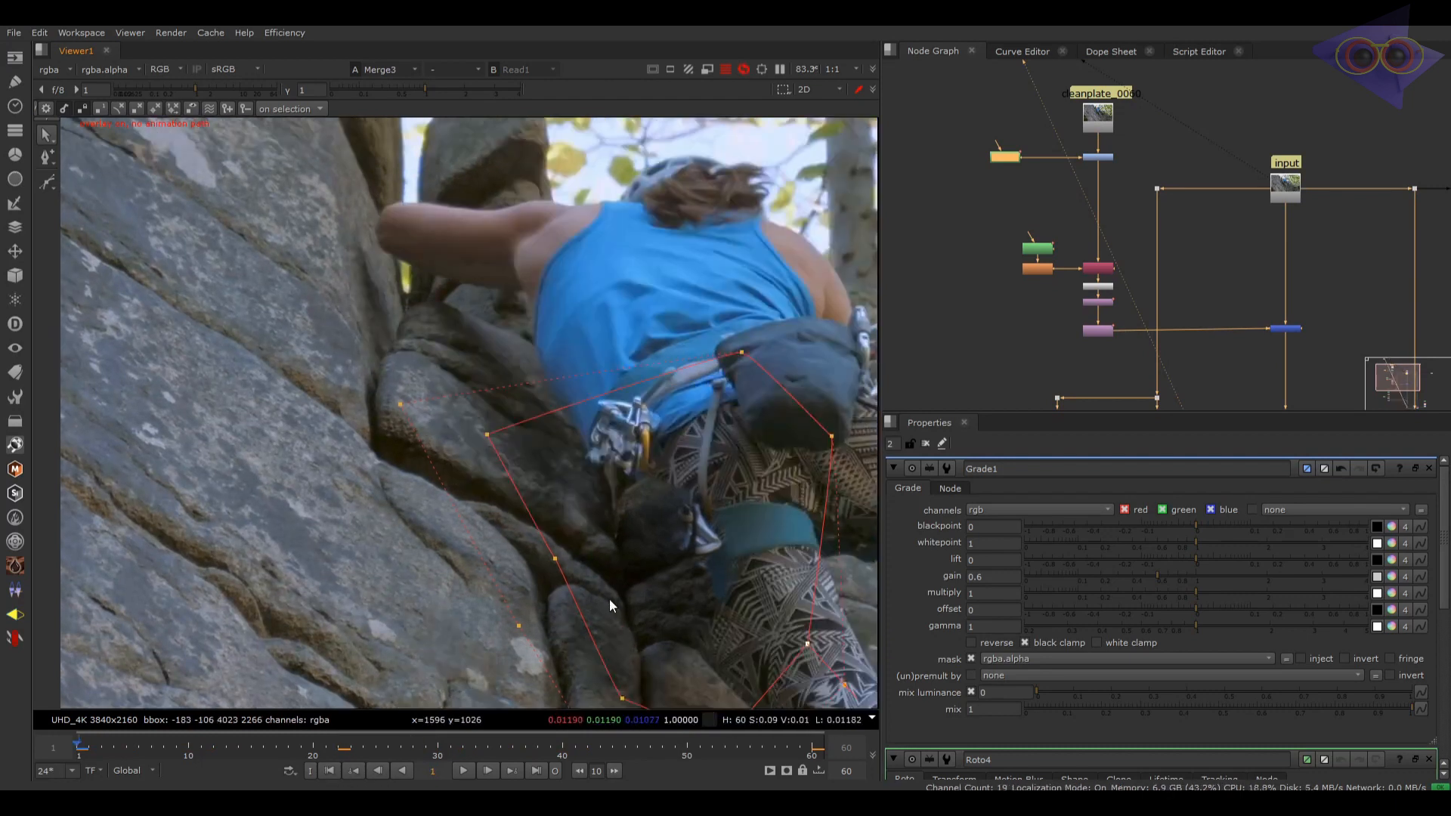
Step: Draw a closed roto shape over the dark rock crevice beside the harness carabiners on frame 1
scroll(566, 465, "down", 4)
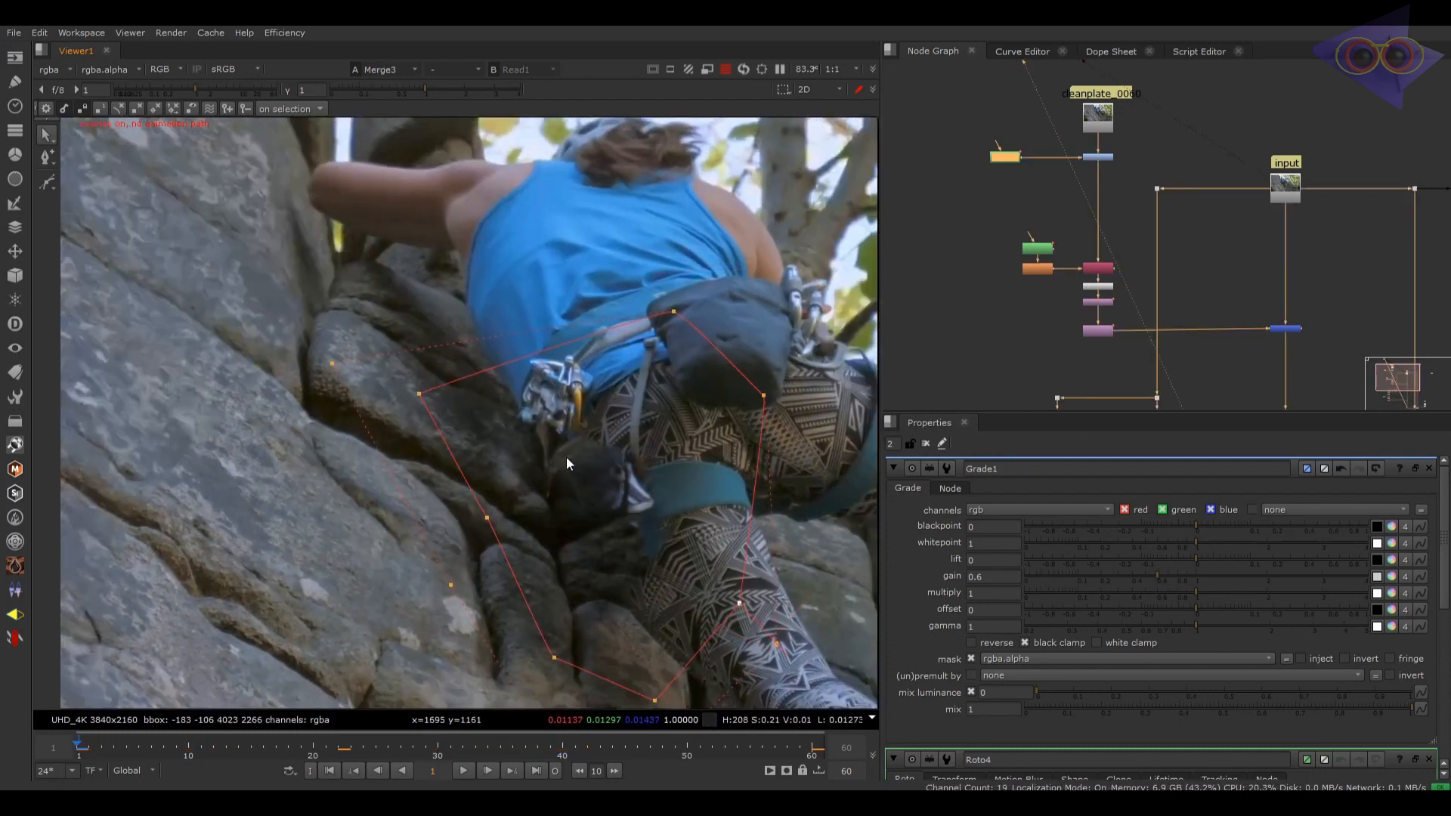
scroll(452, 459, "up", 6)
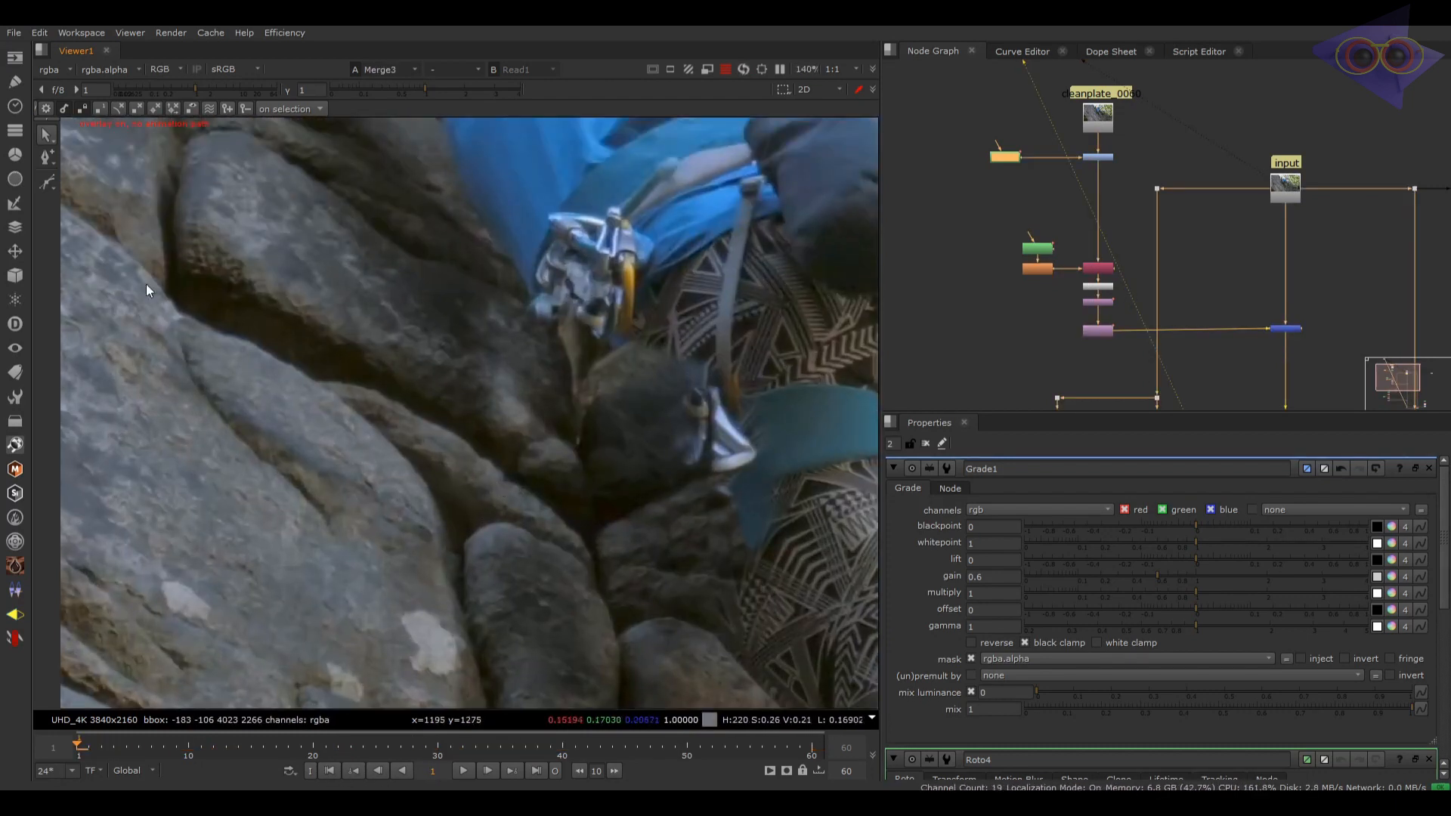
key("v")
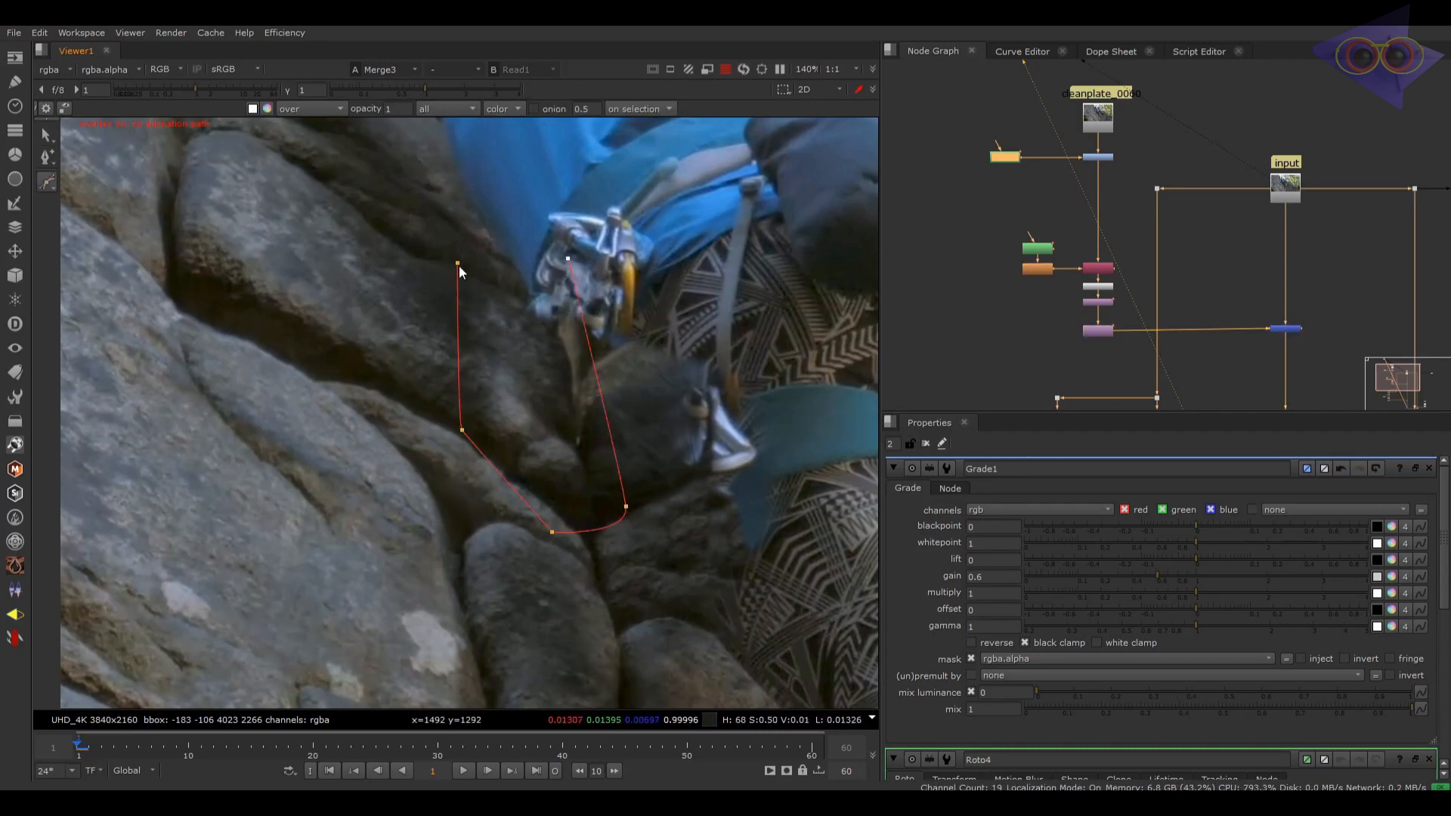
left_click(458, 264)
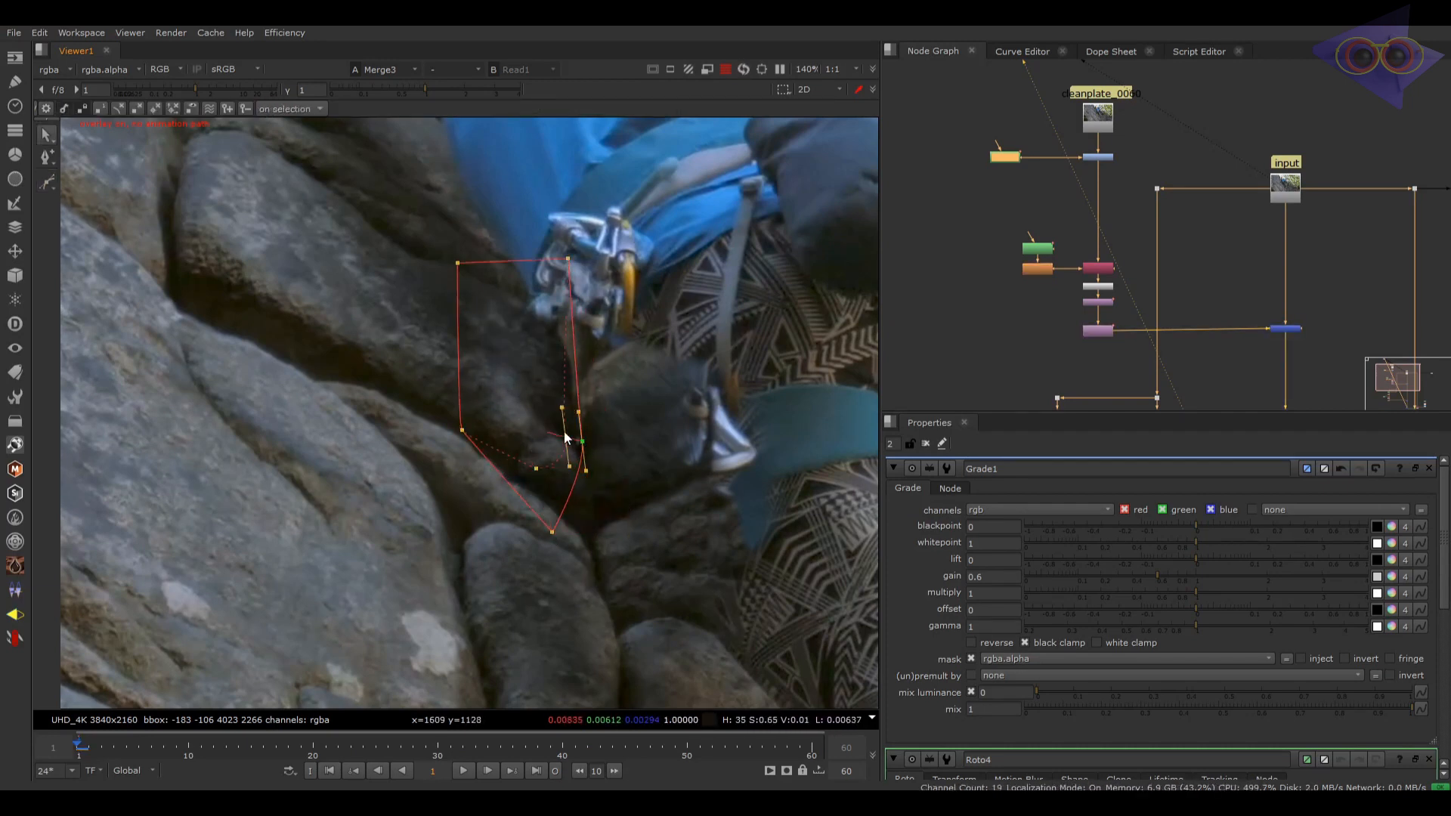
key("1")
key("2")
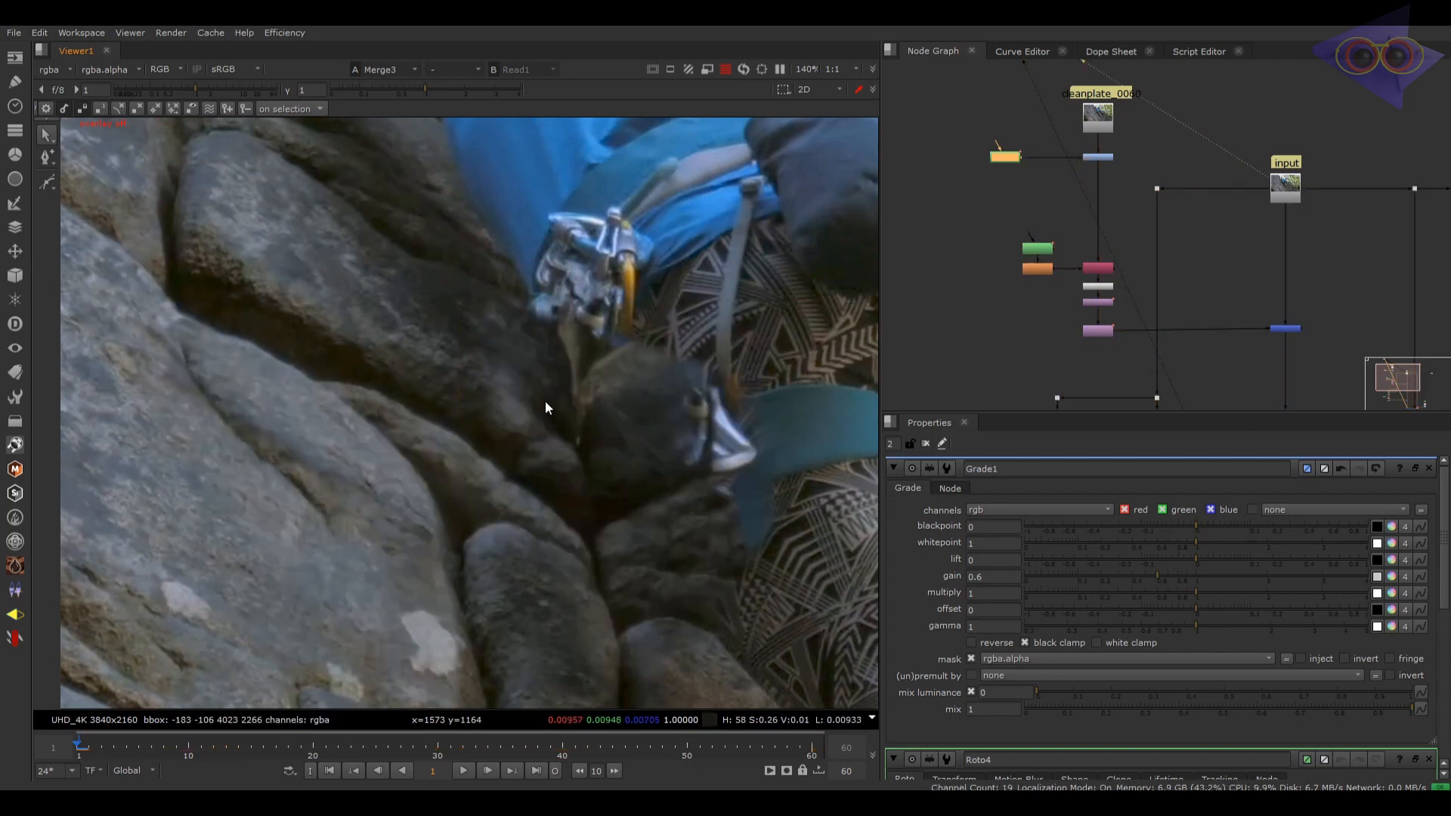
Step: Nudge the roto shape's edge point slightly away from the carabiners and compare the composite with the original plate
scroll(503, 346, "up", 4)
key("o")
key("1")
key("2")
mouse_move(574, 444)
left_mouse_down()
mouse_move(547, 437)
mouse_move(563, 445)
left_mouse_up()
key("o")
key("1")
Step: Examine how the darkened crevice blends with the surrounding rock by comparing the composite against the original plate
scroll(706, 446, "down", 4)
key("2")
scroll(632, 442, "down", 4)
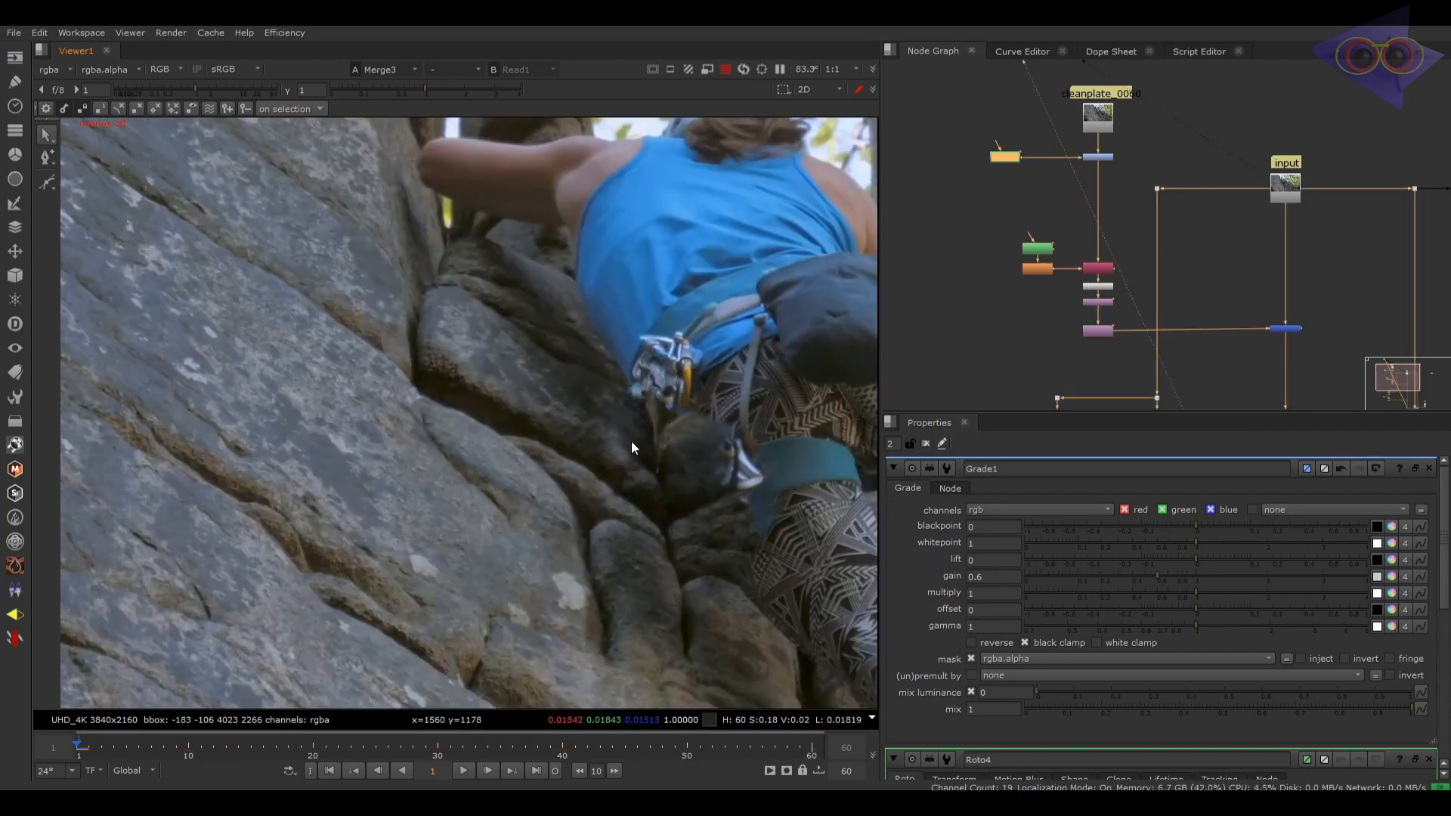
key("1")
key("2")
scroll(627, 446, "up", 6)
key("1")
scroll(628, 445, "down", 3)
Step: Set the timeline range to Input and return to the first frame
left_click_drag(203, 757, 102, 765)
left_click(151, 770)
left_click(142, 725)
left_click(143, 774)
left_click(511, 603)
left_click(329, 770)
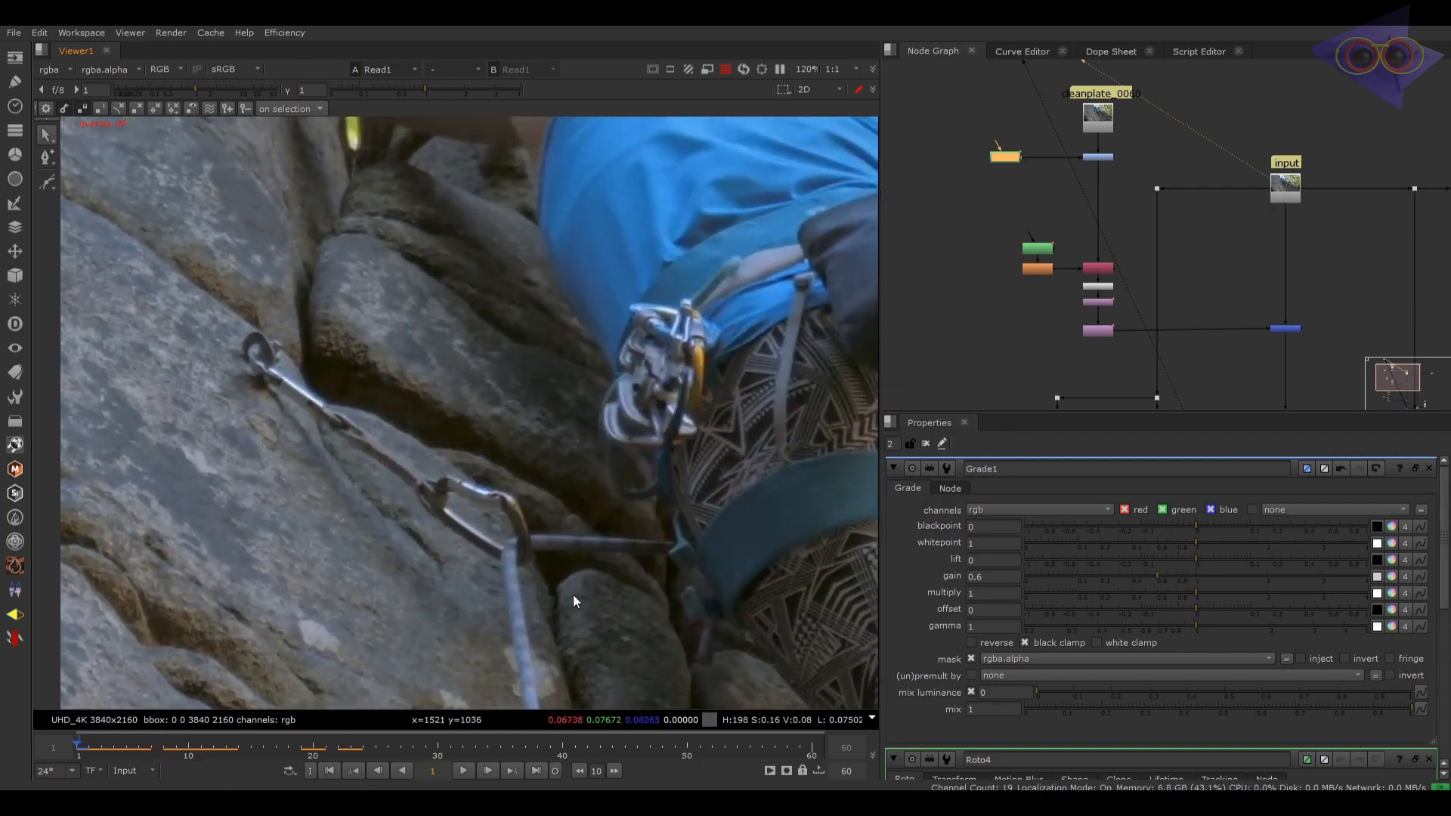
Step: Compare the original plate and the merged composite around the carabiners and rope on frame 1
scroll(632, 525, "up", 2)
scroll(612, 462, "up", 3)
scroll(611, 460, "down", 2)
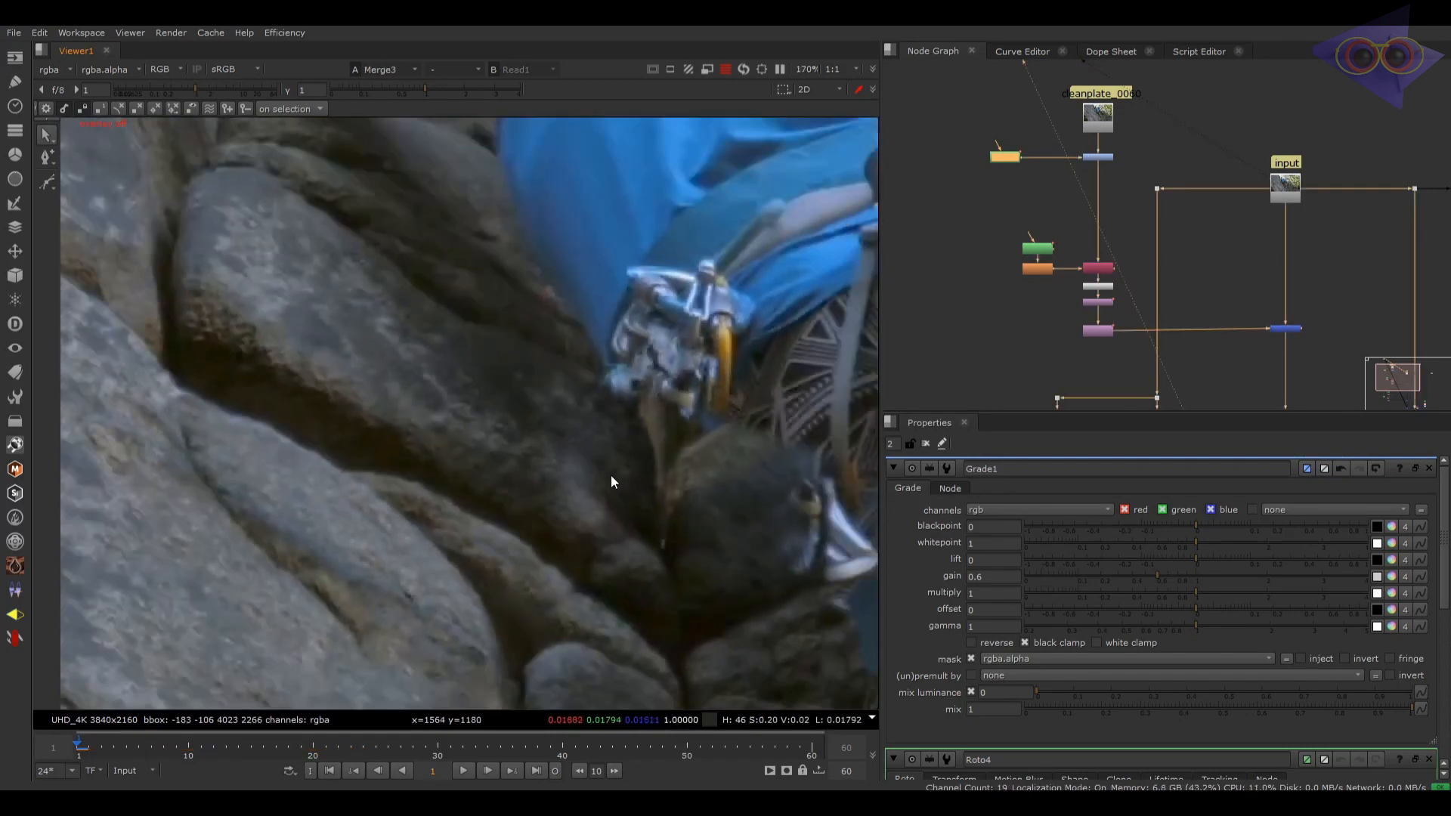
left_click_drag(119, 740, 256, 747)
left_click(329, 771)
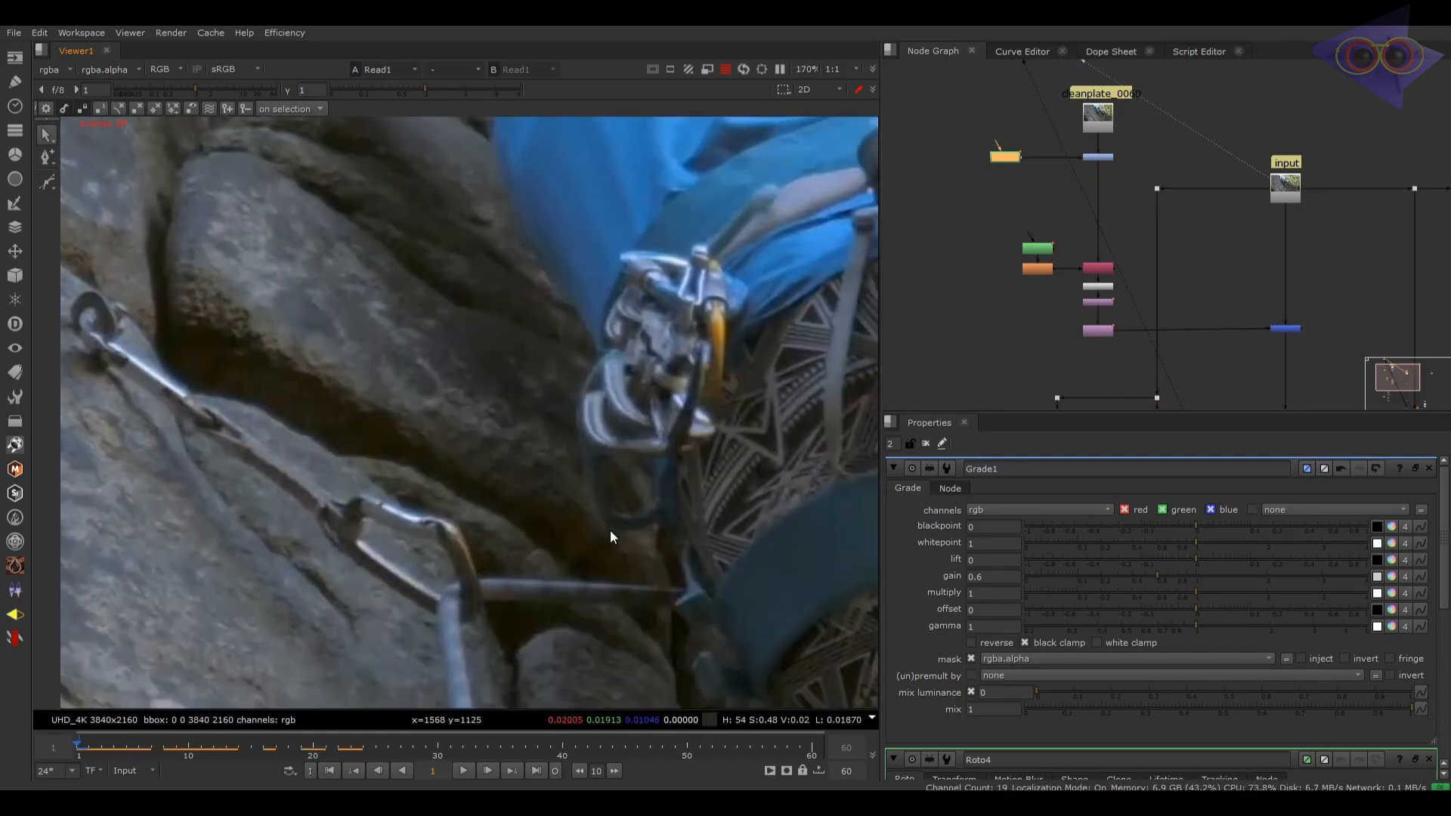
key("1")
scroll(611, 519, "down", 1)
middle_click_drag(611, 519, 583, 484)
scroll(582, 484, "down", 1)
key("2")
key("1")
scroll(669, 617, "down", 2)
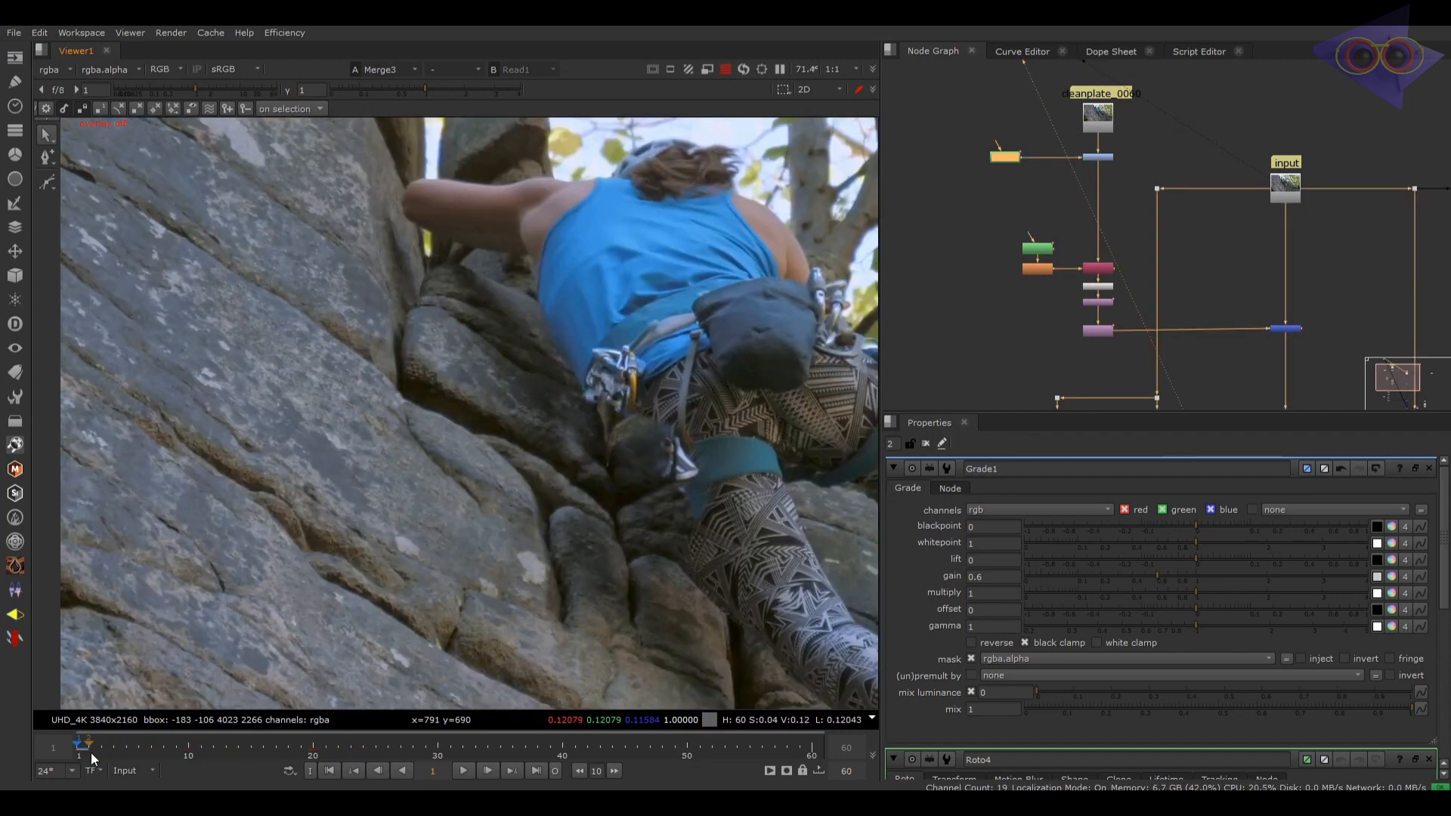
Step: Scrub through the opening frames of the shot and inspect the area around the carabiners
left_click_drag(90, 753, 197, 748)
left_click_drag(198, 748, 109, 749)
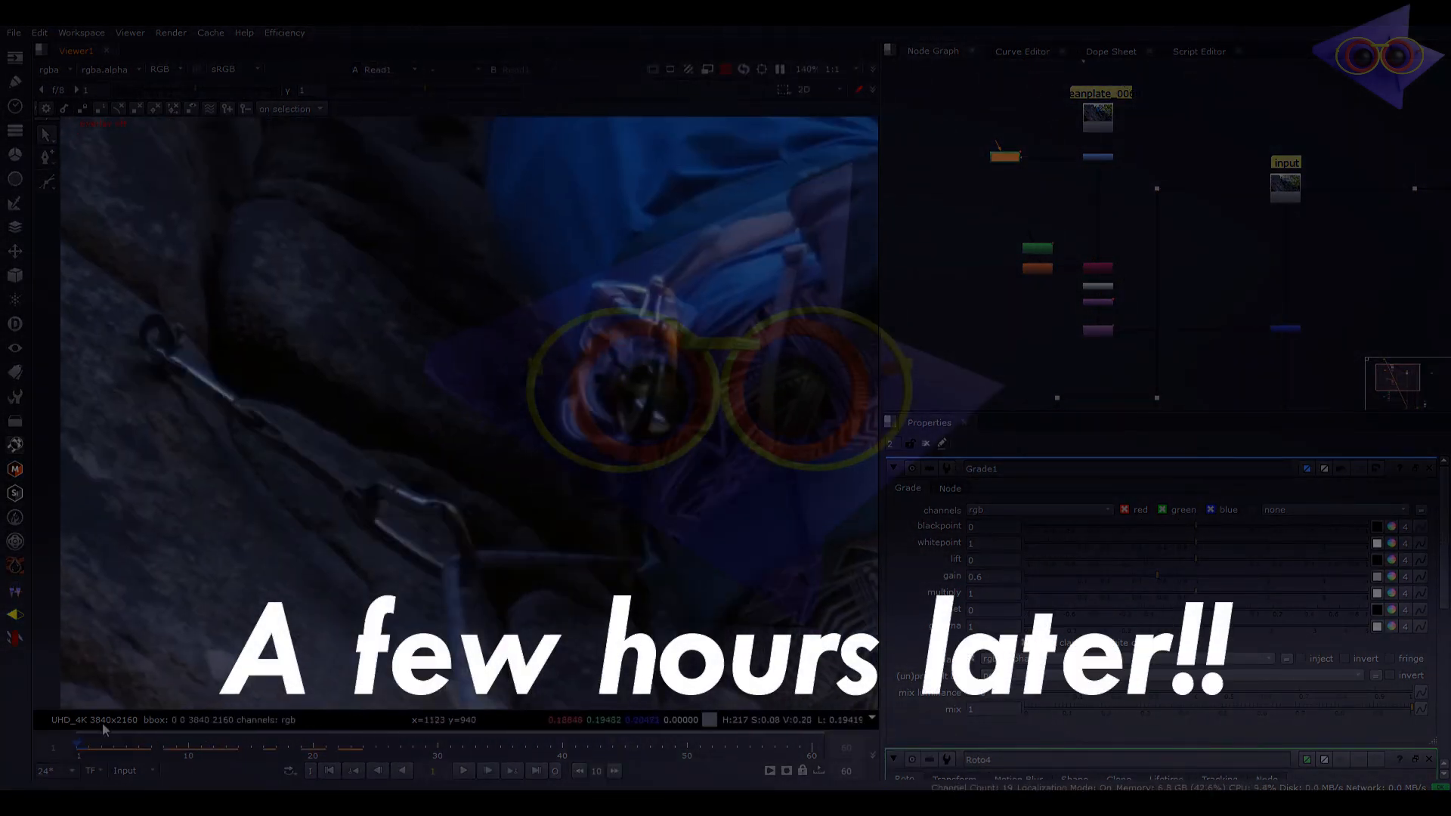
left_click_drag(80, 777, 40, 765)
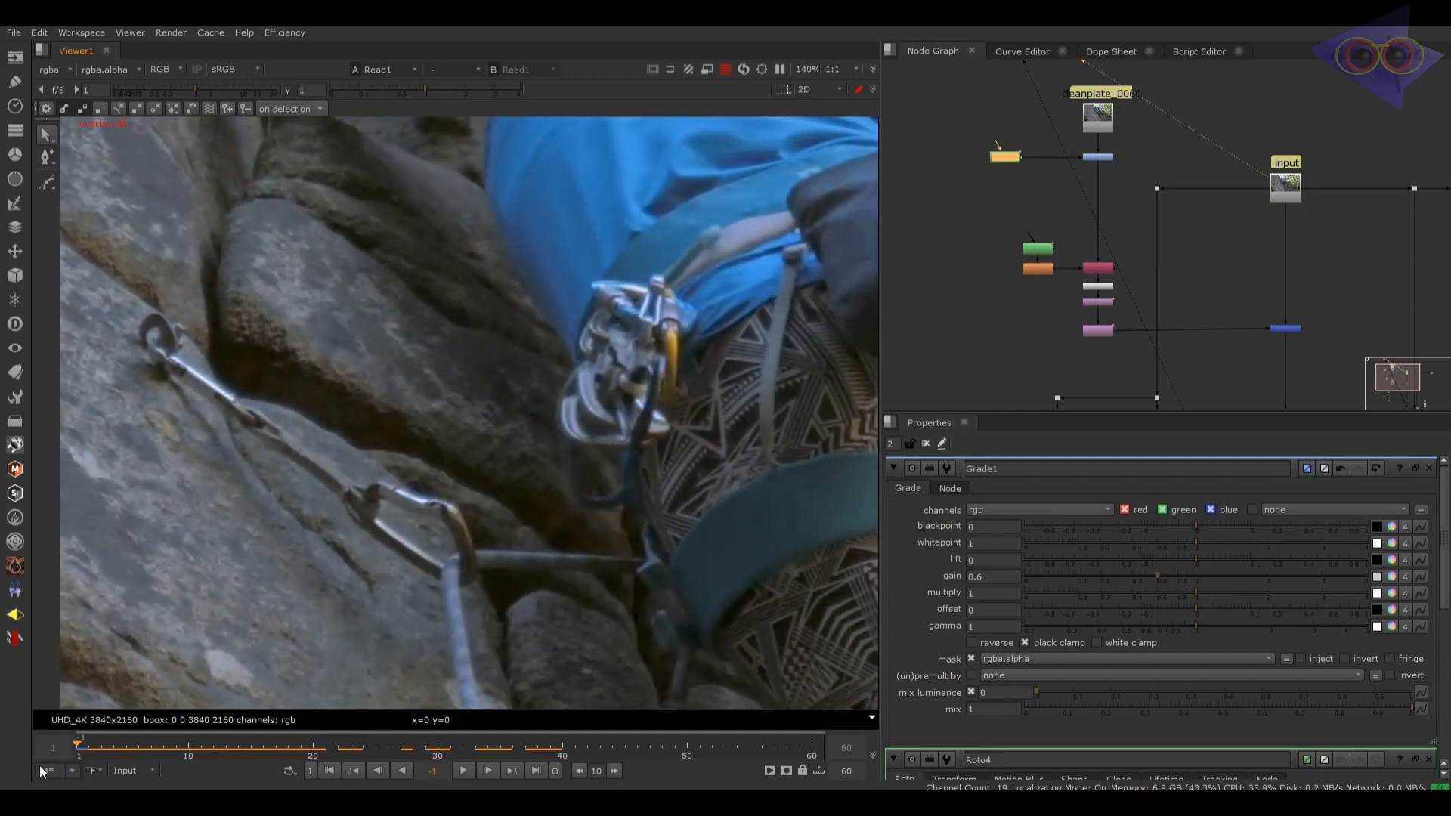
scroll(567, 500, "up", 2)
scroll(567, 501, "up", 3)
scroll(328, 606, "down", 3)
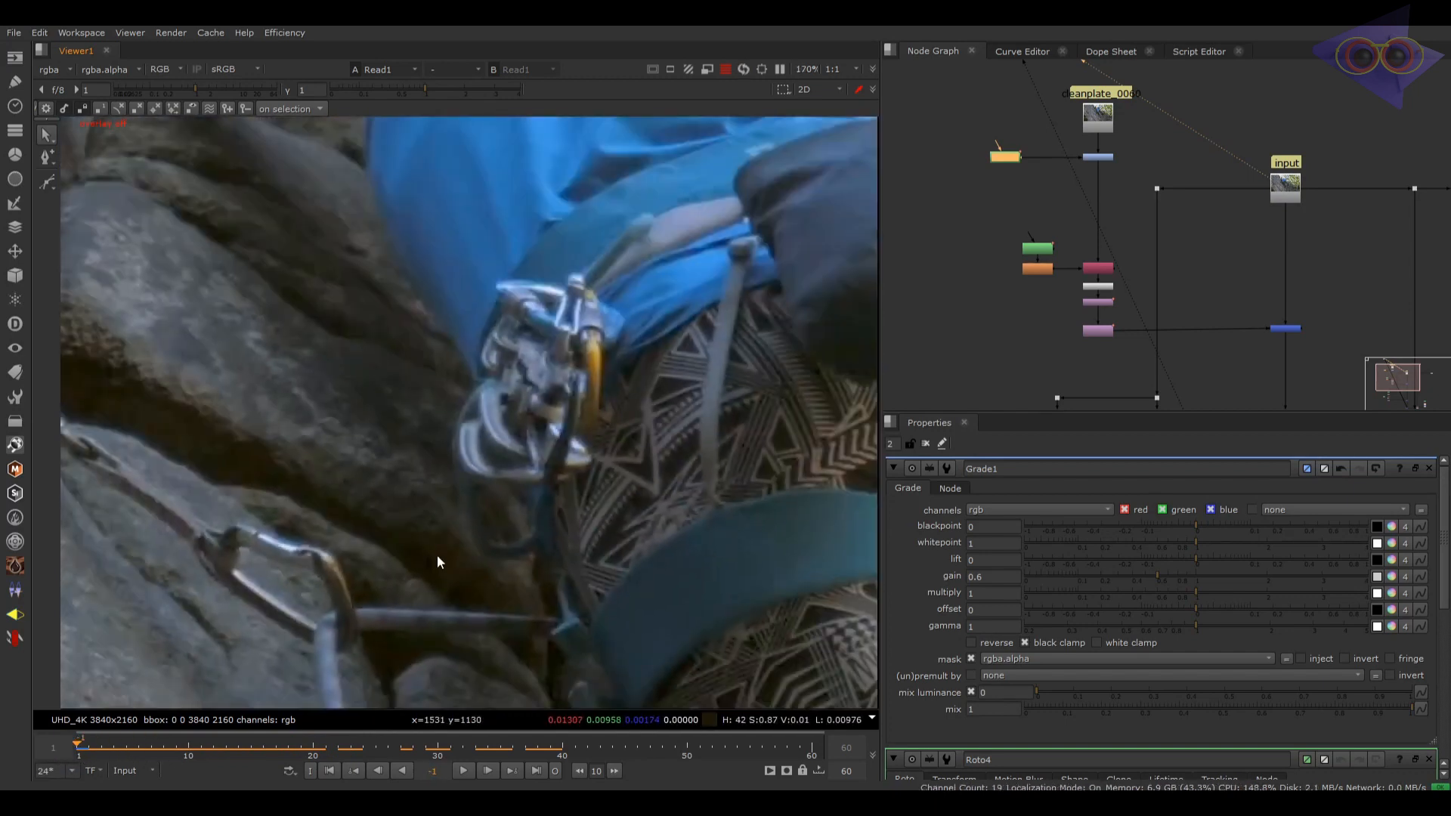
left_click_drag(138, 741, 29, 763)
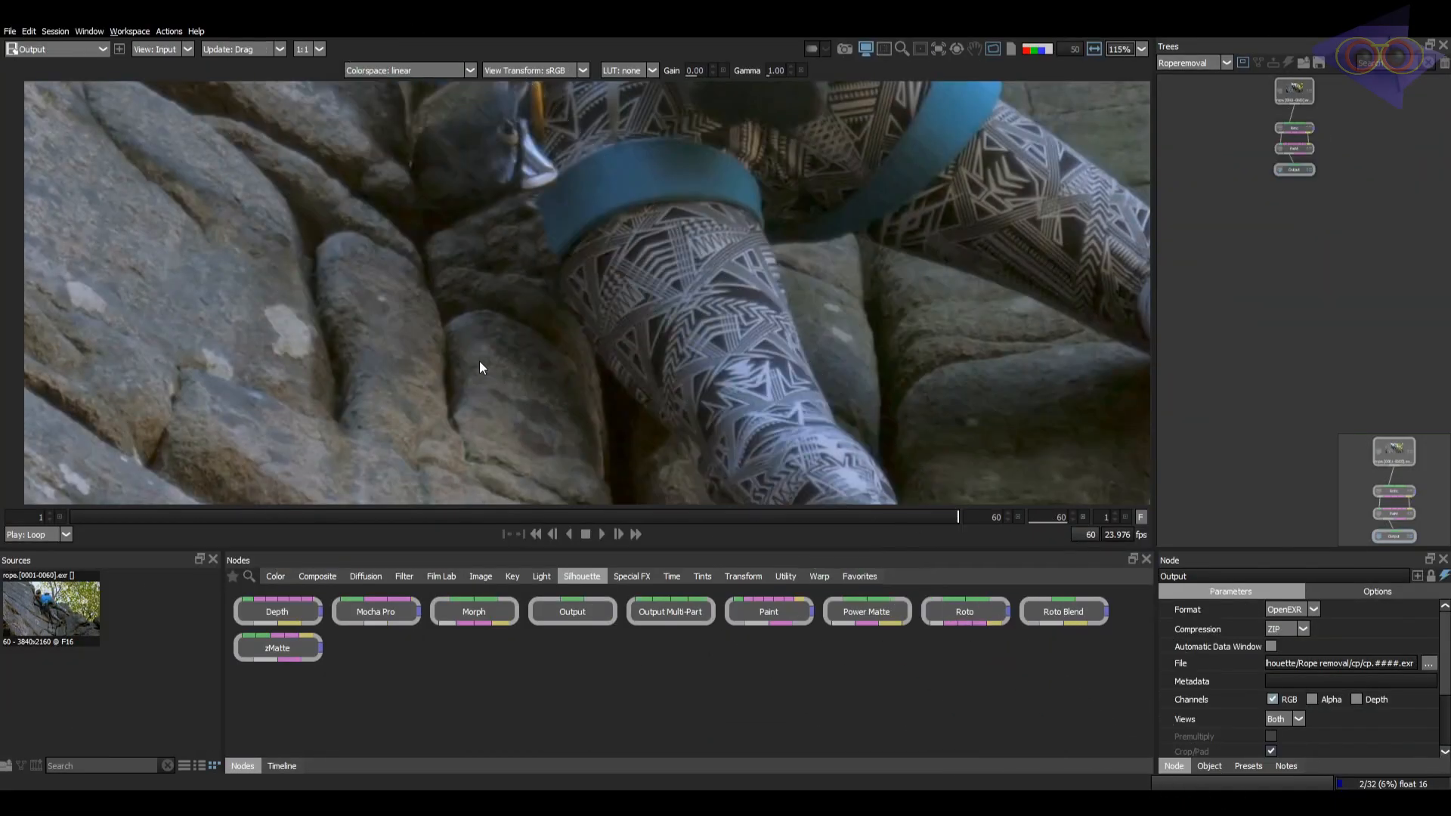
Step: Switch to Silhouette, go to frame 1 and inspect the rope and carabiners on the harness
left_click(70, 516)
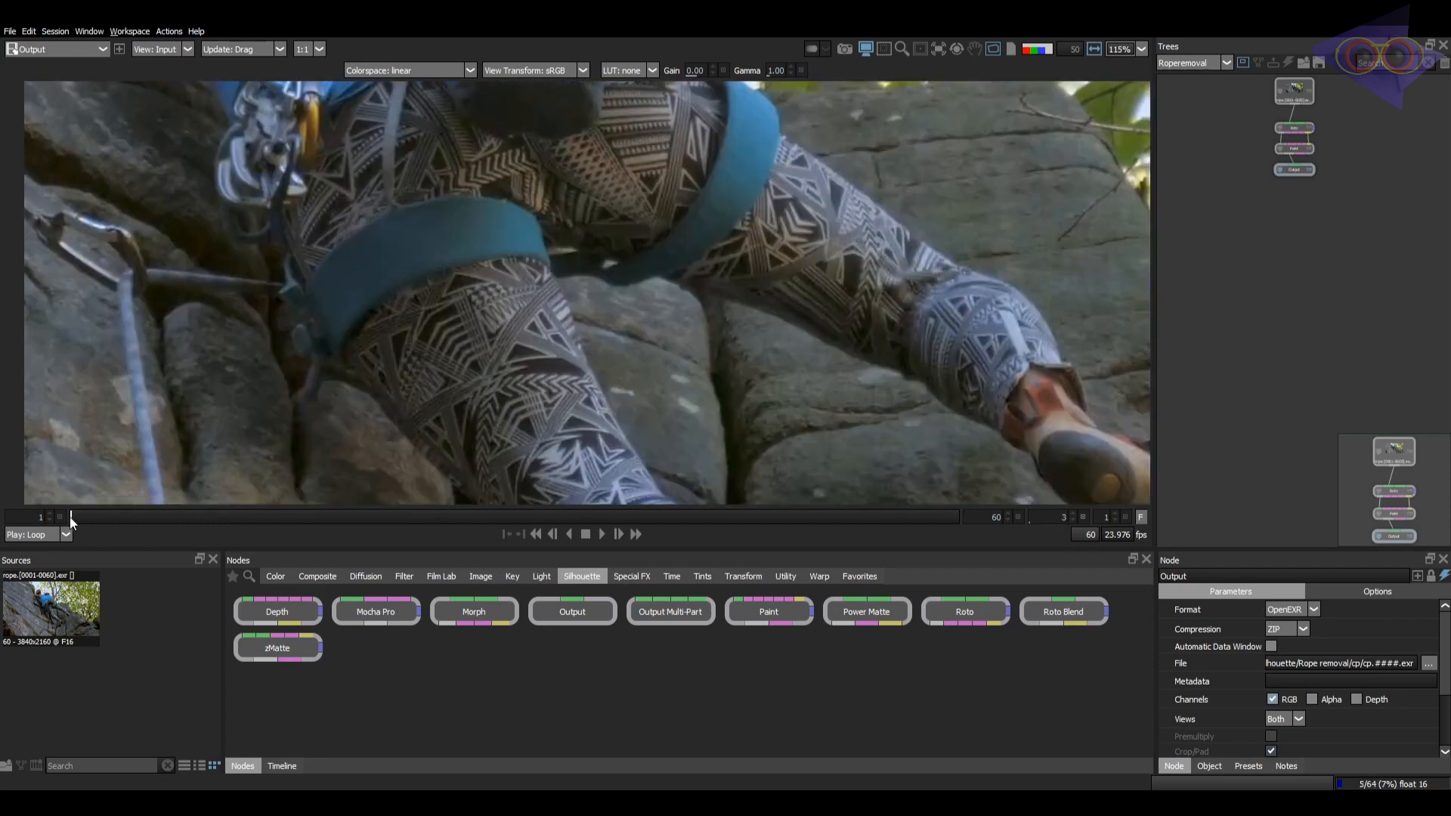
middle_click_drag(237, 223, 459, 330)
scroll(460, 330, "up", 5)
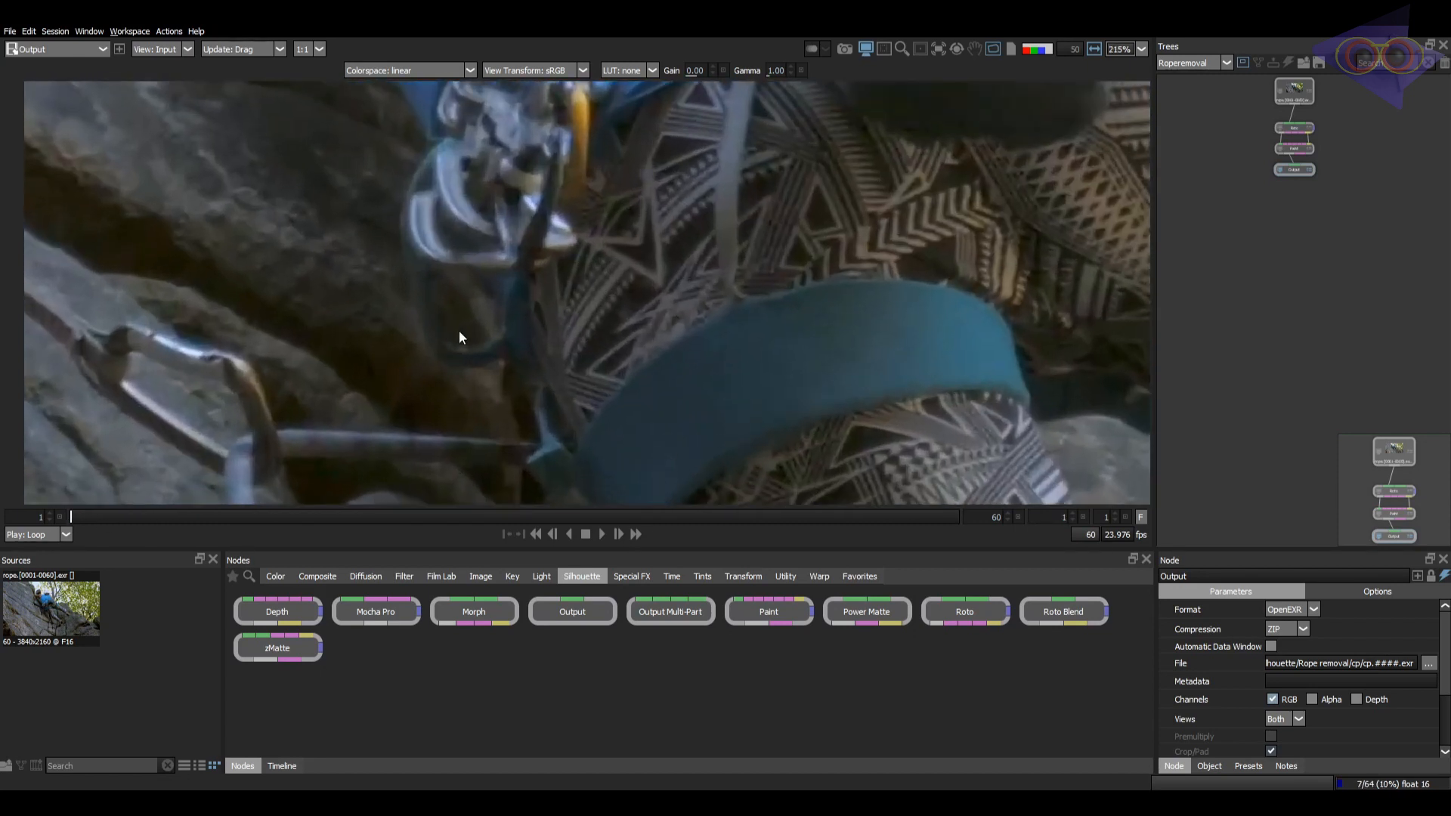
key("f")
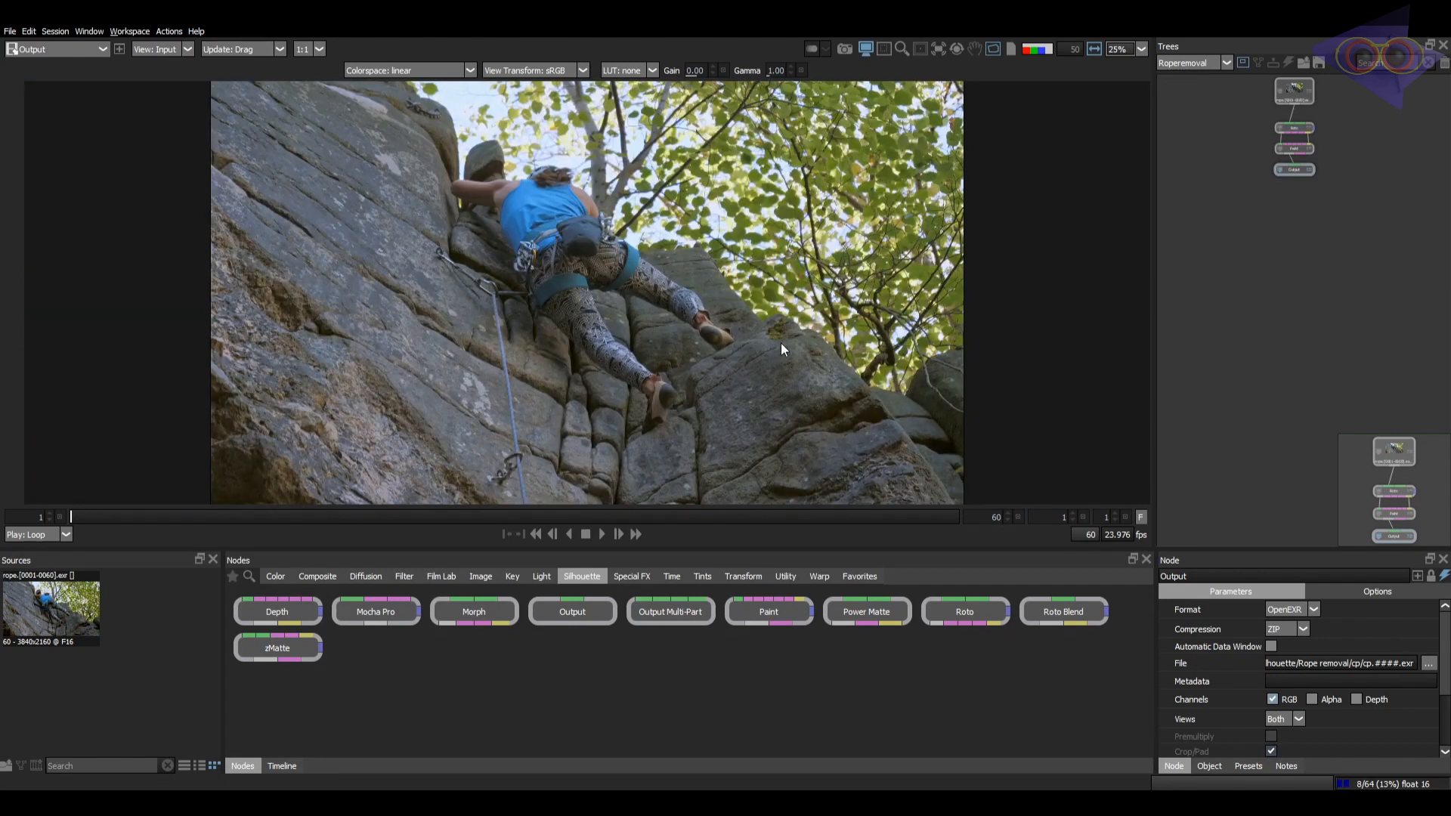
scroll(580, 236, "up", 8)
middle_click_drag(709, 253, 713, 505)
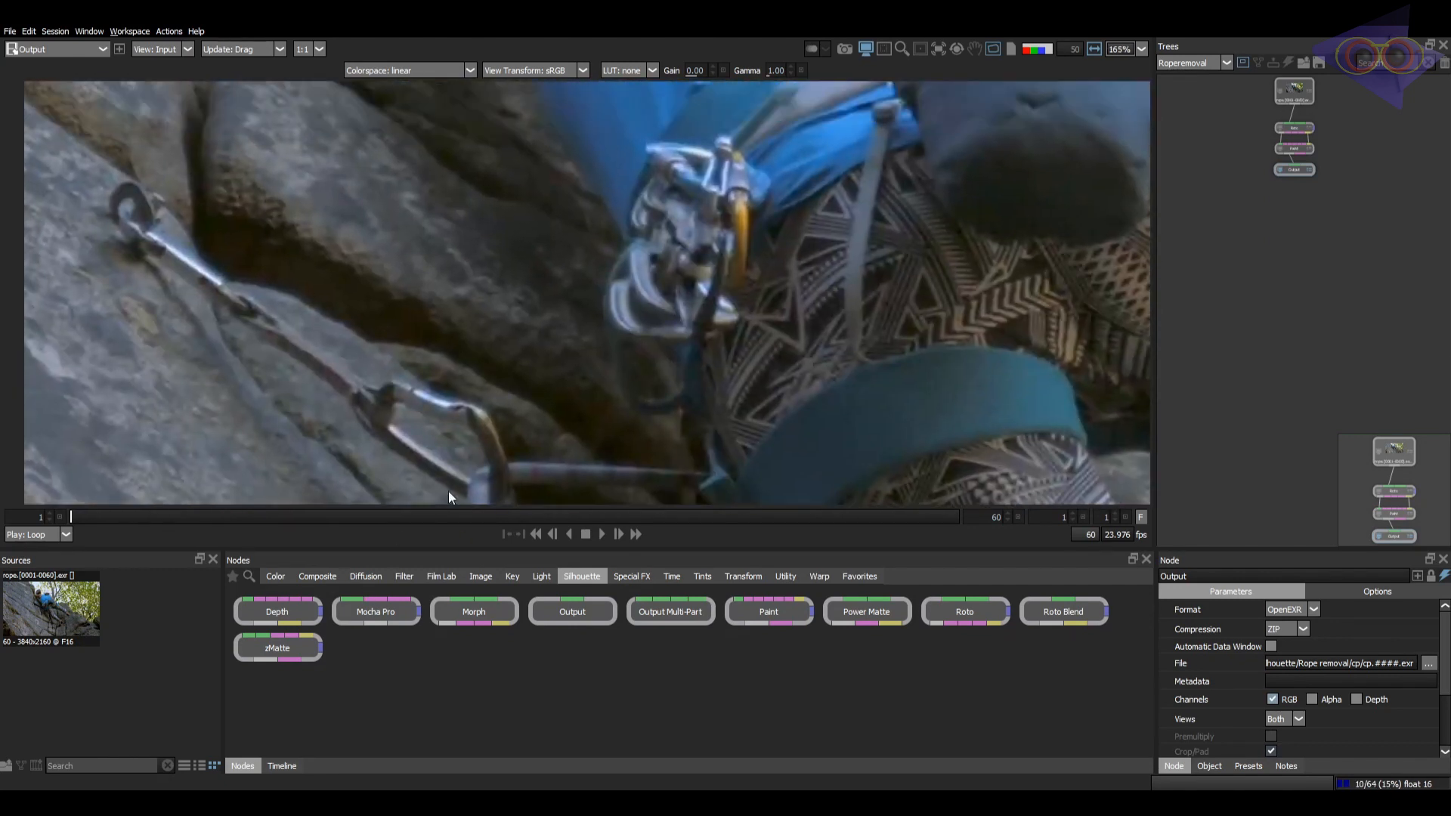
scroll(1306, 137, "up", 3)
Step: Open the Paint node and set the relative clone source frame to 2
middle_click_drag(1303, 117, 1327, 369)
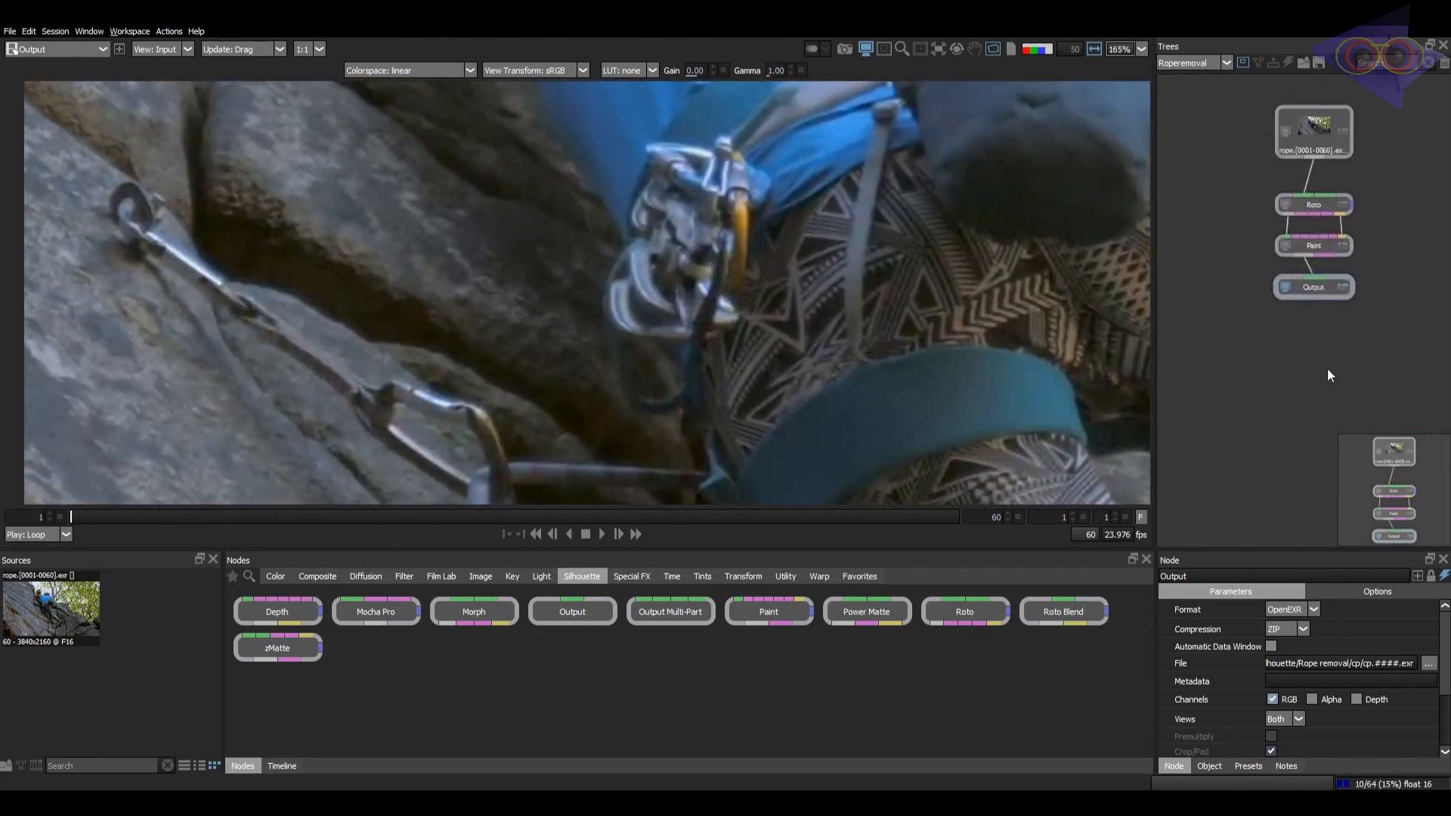
left_click(1282, 247)
left_click(1344, 251)
scroll(580, 340, "up", 3)
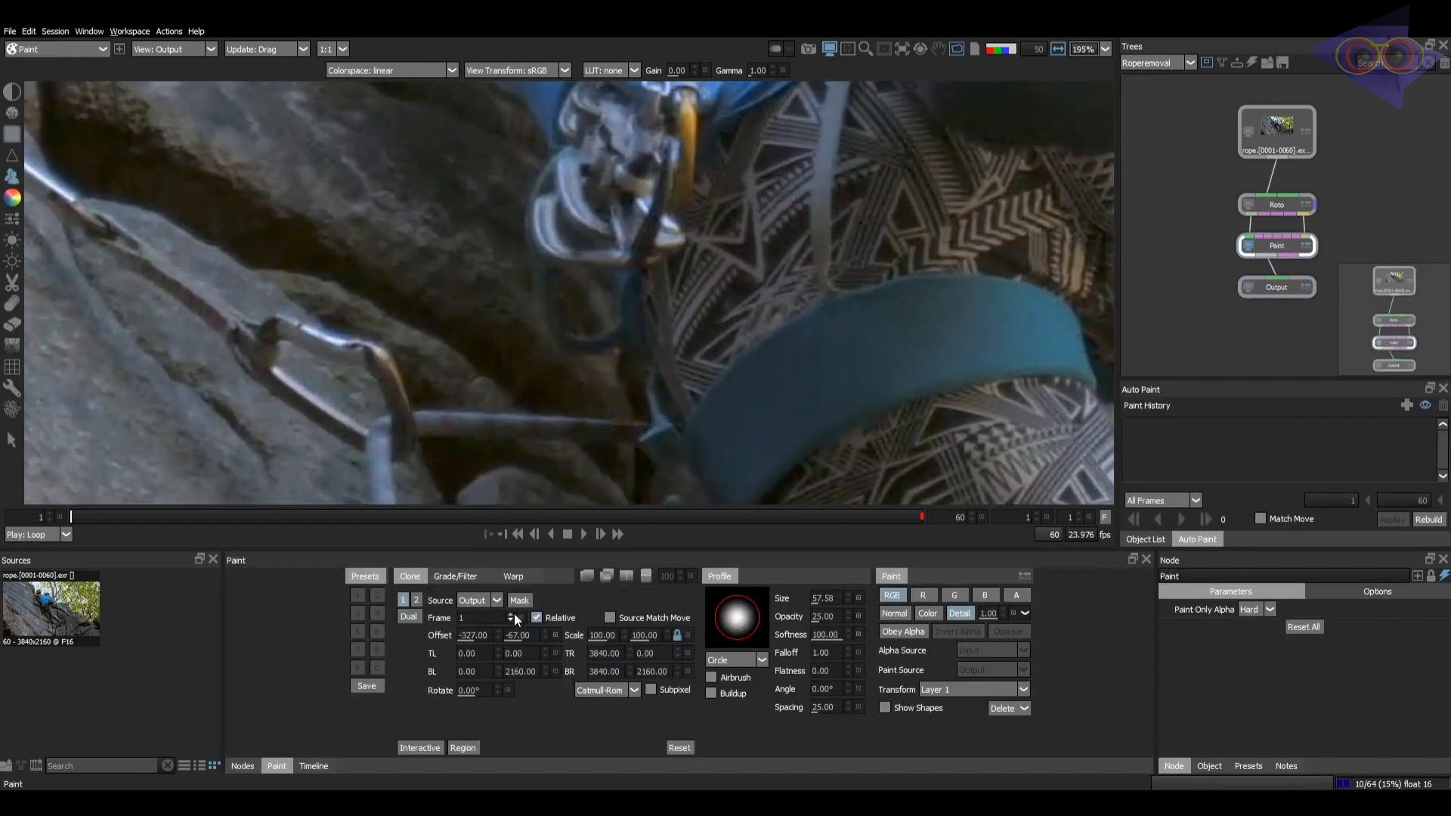
middle_click_drag(560, 413, 561, 454)
key("shift")
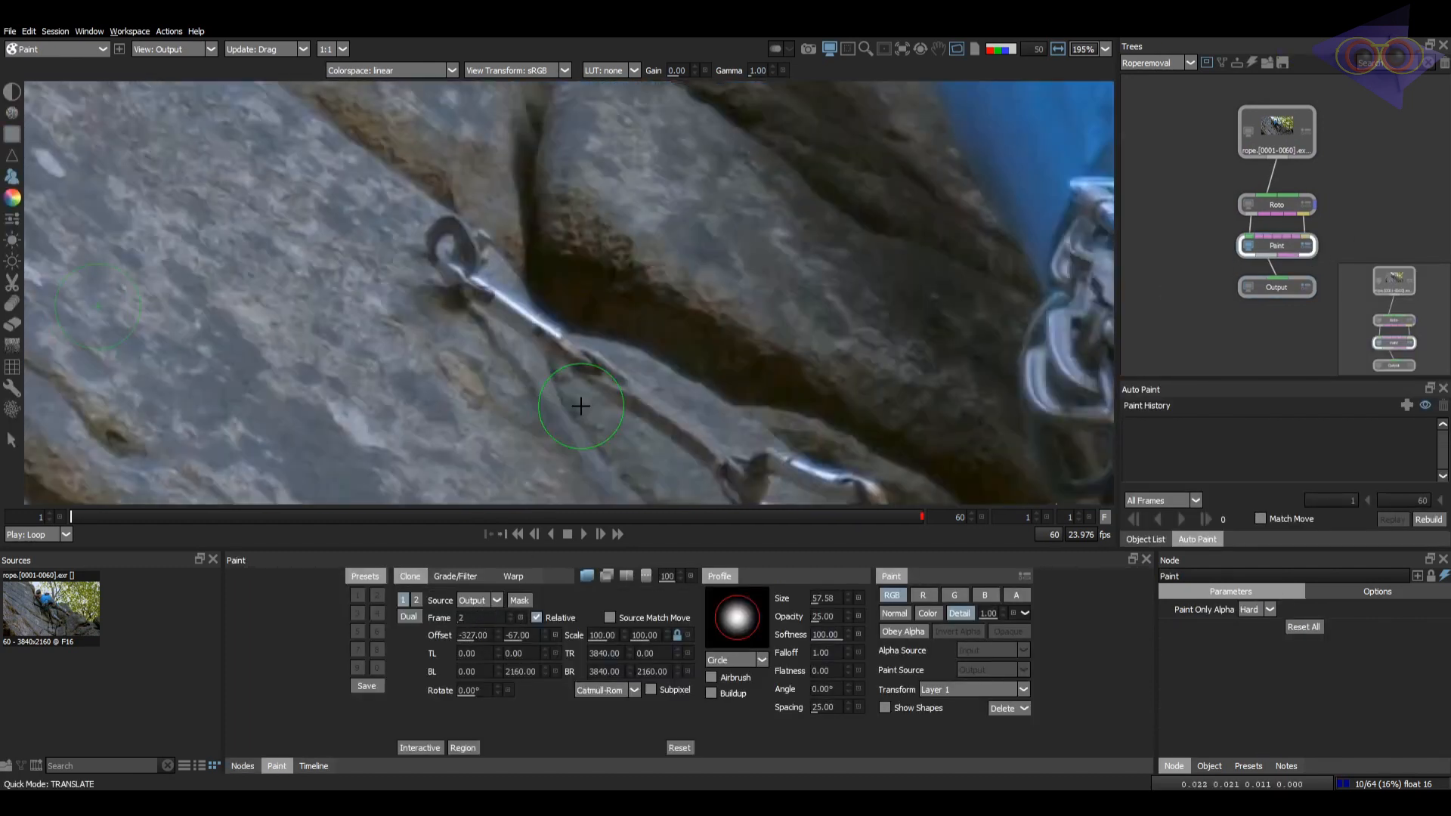
Step: Reset the clone offset and enable Source Match Move
left_click(679, 748)
key("shift")
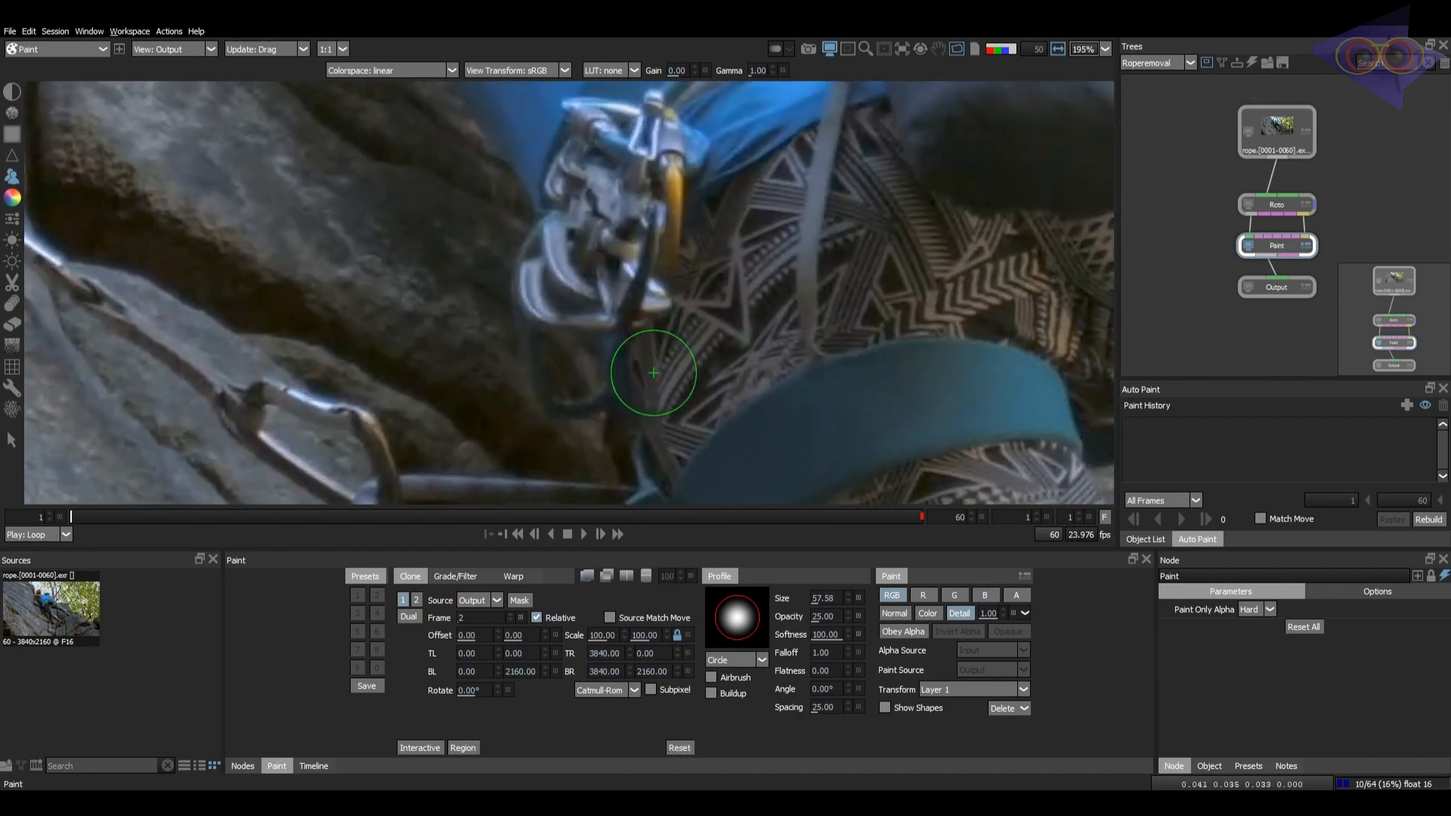
left_click(610, 618)
Step: Try a Detail-mode clone stroke along the hanging carabiners' outer edge with a 44.40 brush, and undo it
scroll(552, 302, "up", 2)
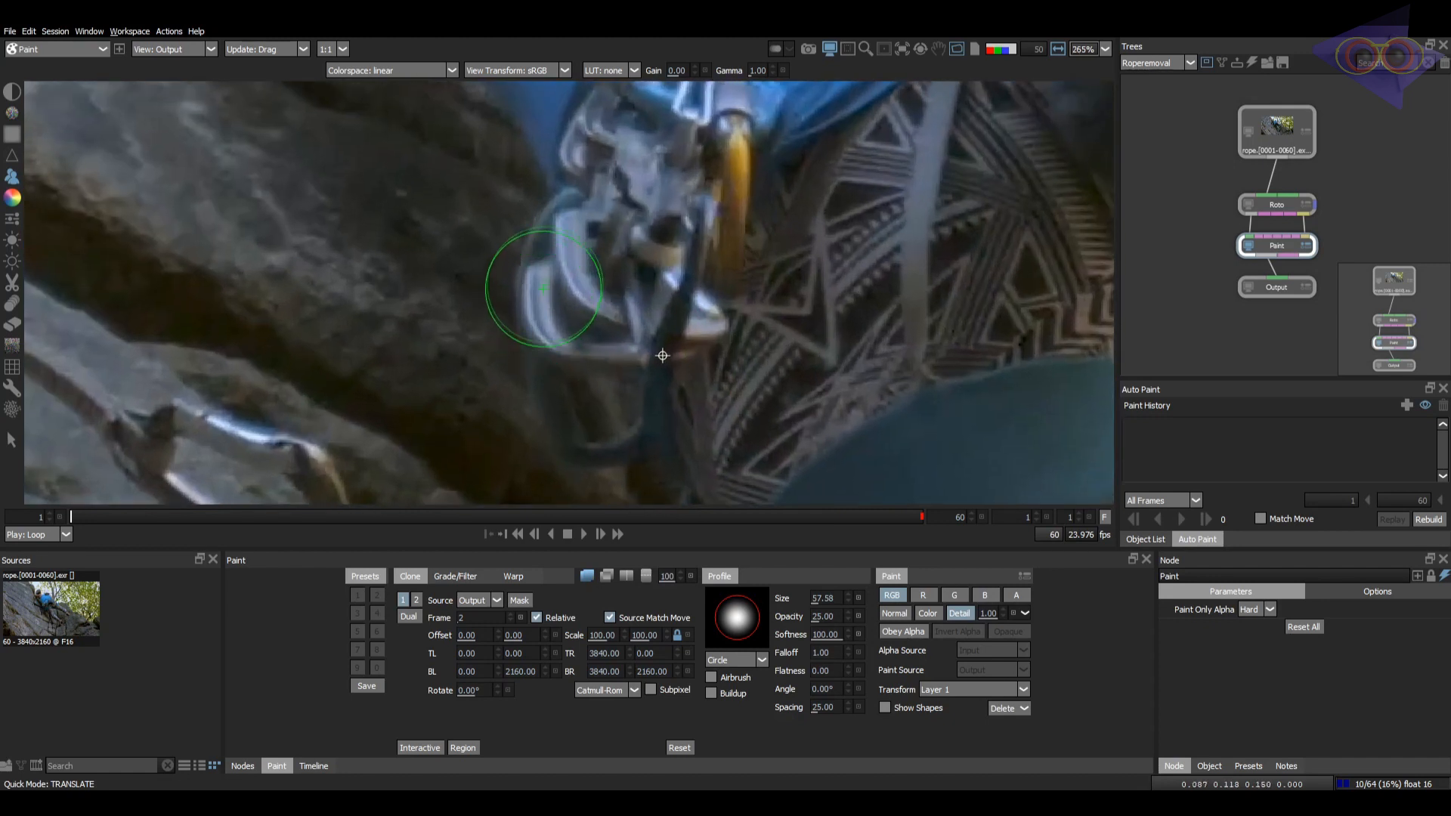
scroll(544, 288, "up", 1)
left_click_drag(540, 273, 530, 272, "ctrl")
mouse_move(527, 209)
left_mouse_down()
mouse_move(552, 215)
mouse_move(523, 218)
mouse_move(522, 268)
left_mouse_up()
left_click(858, 618)
key("ctrl+z")
key("ctrl+z")
key("ctrl+z")
key("ctrl+z")
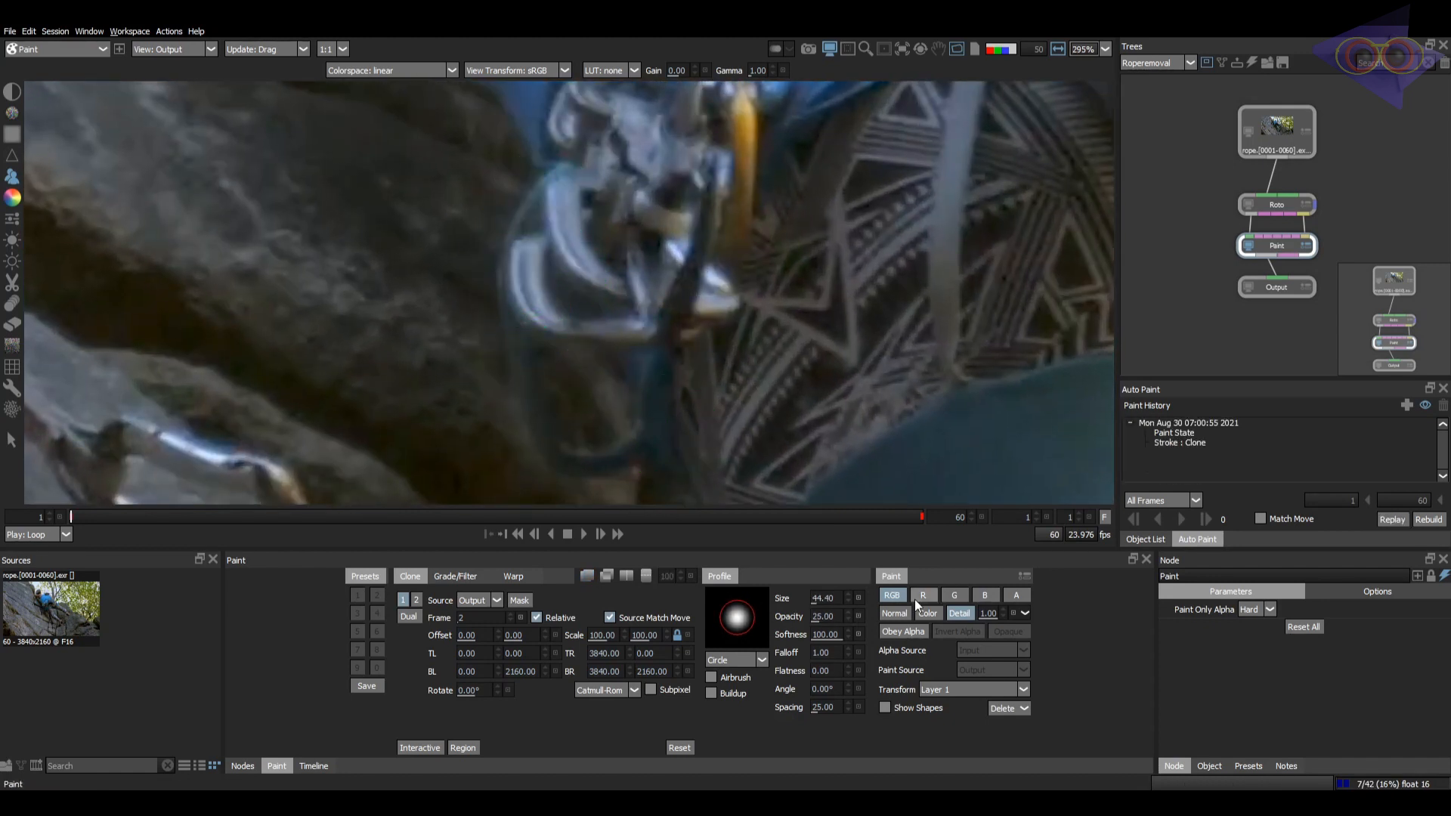
Step: Switch the clone brush to Normal with size 33.59 and opacity 100, and paint down the carabiners' outer edge from source frame 2
left_click(892, 612)
mouse_move(540, 175)
left_mouse_down()
mouse_move(513, 336)
mouse_move(515, 381)
mouse_move(533, 397)
left_mouse_up()
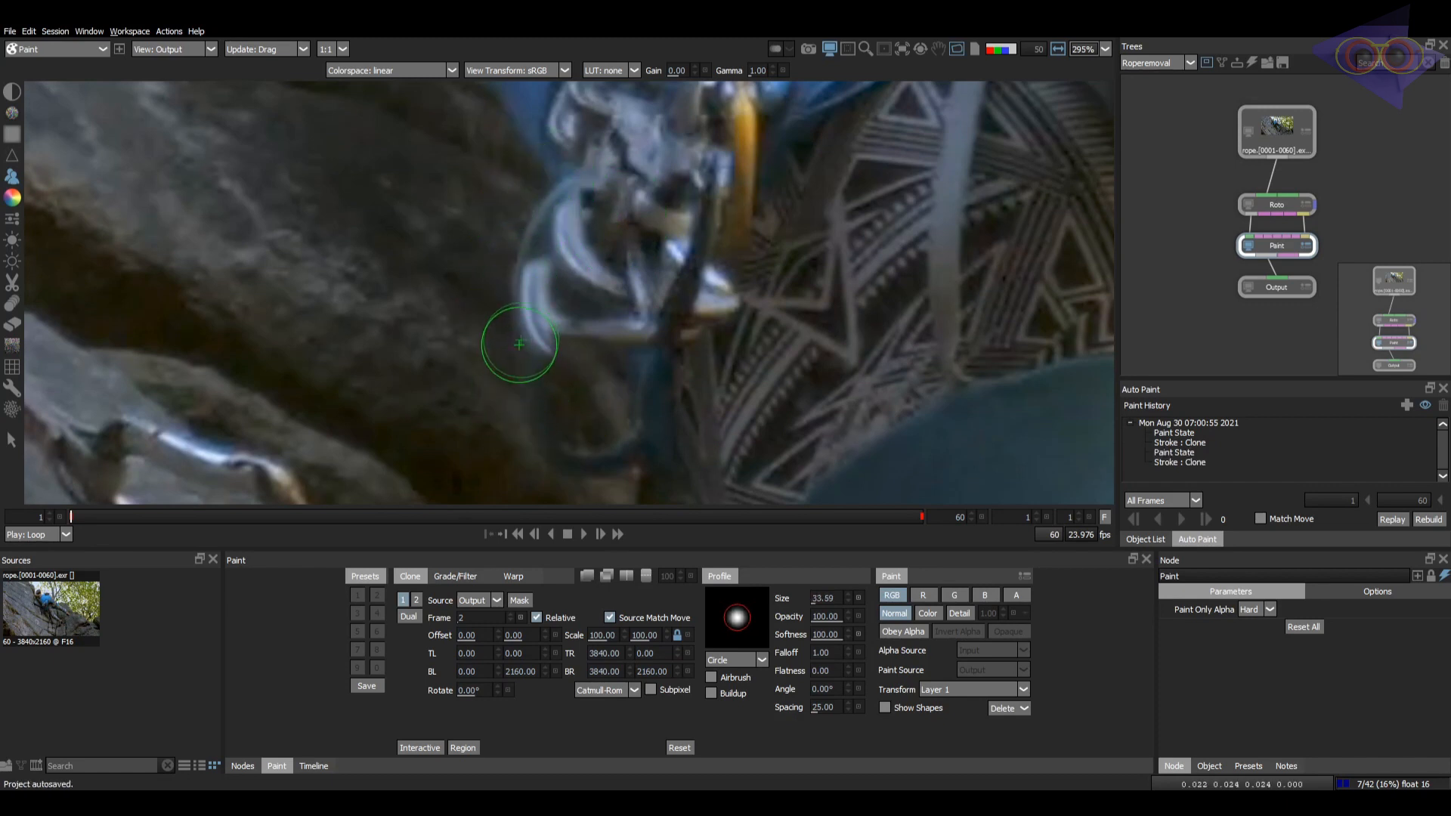
mouse_move(520, 342)
left_mouse_down()
mouse_move(535, 453)
mouse_move(591, 468)
left_mouse_up()
Step: Set the relative clone source frame to 3 and paint down the outer edge of the carabiners and loop
middle_click_drag(604, 458, 571, 358)
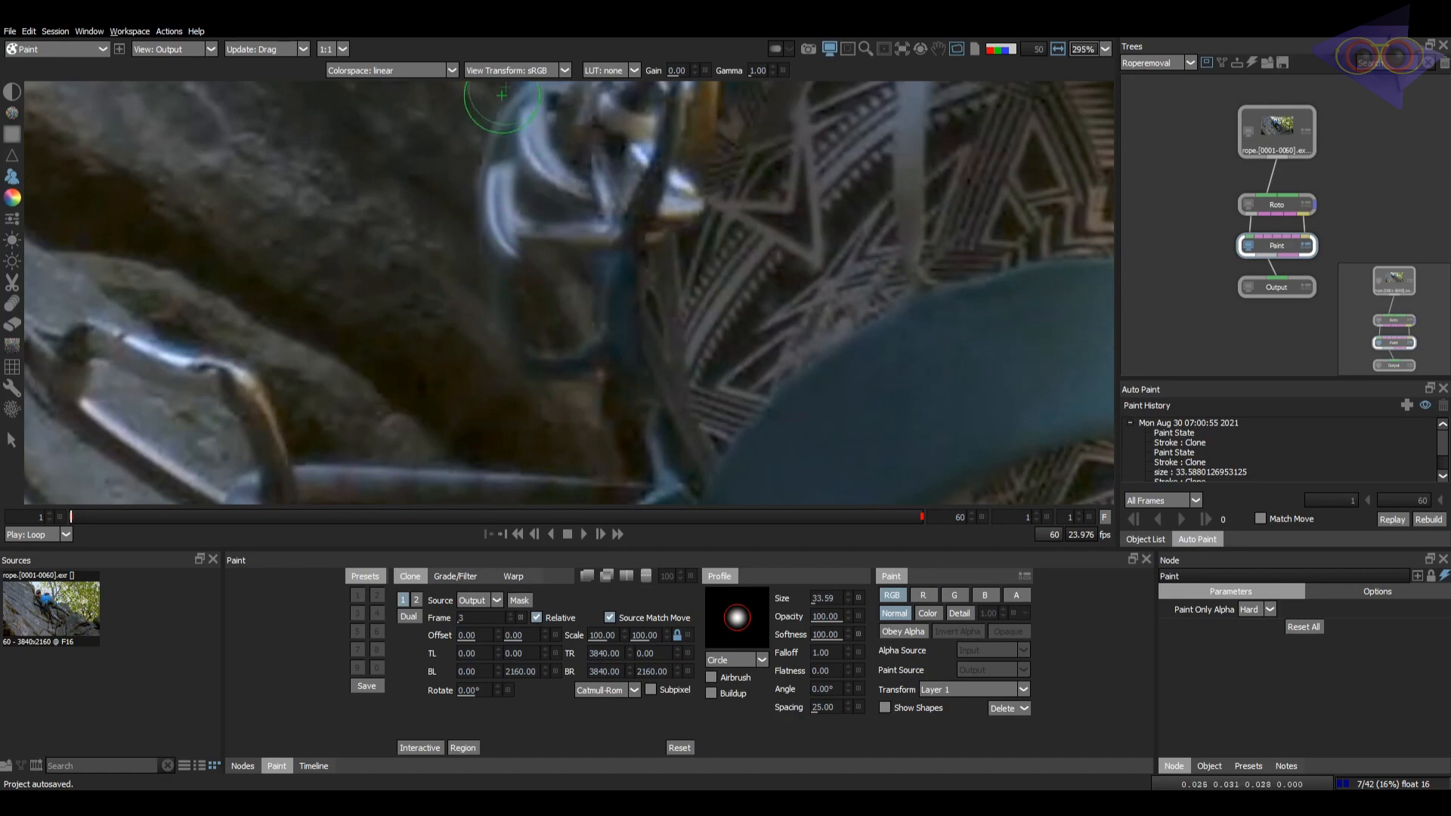
middle_click_drag(501, 95, 524, 212)
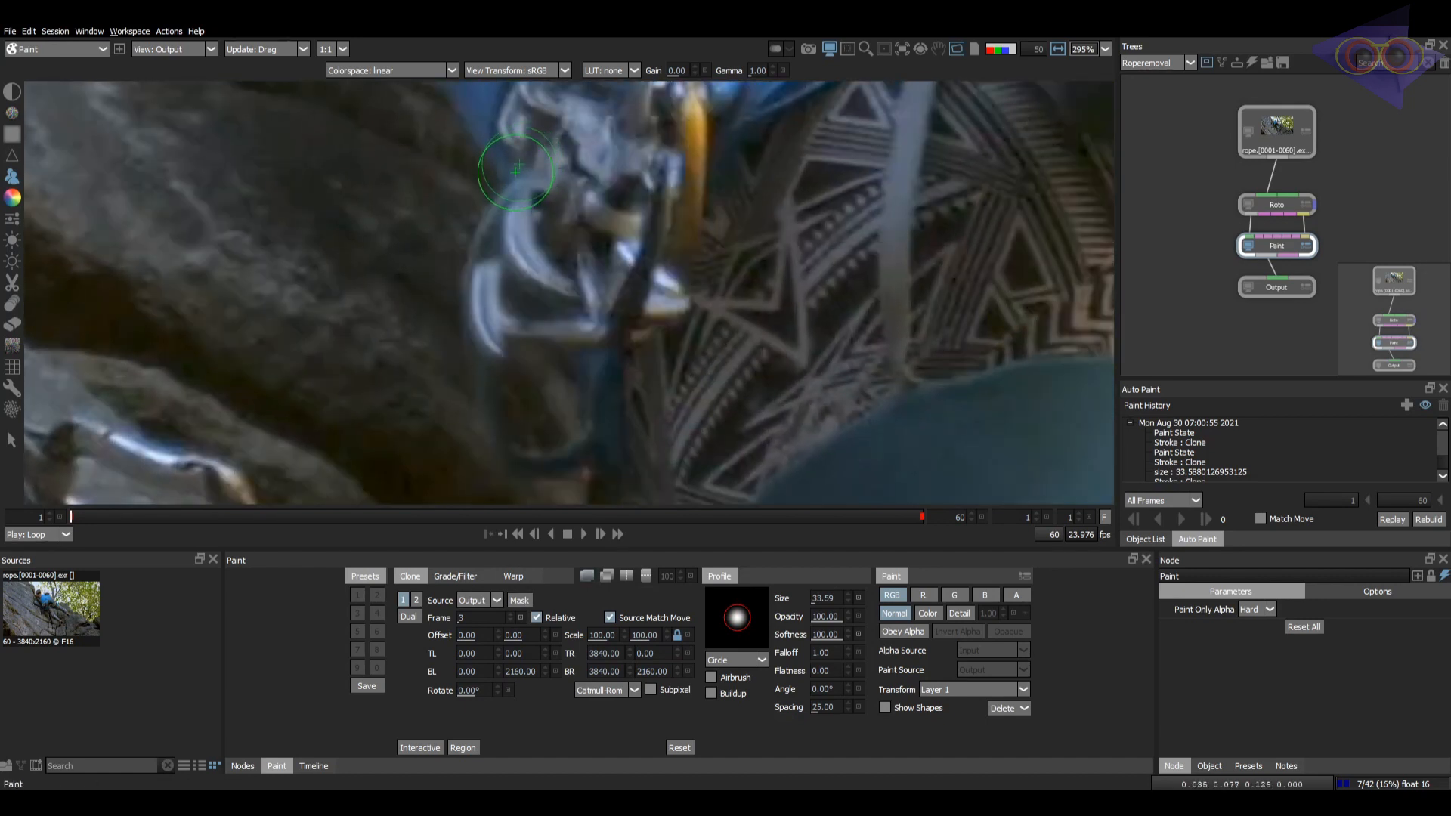
mouse_move(516, 170)
left_mouse_down()
mouse_move(472, 298)
mouse_move(477, 424)
left_mouse_up()
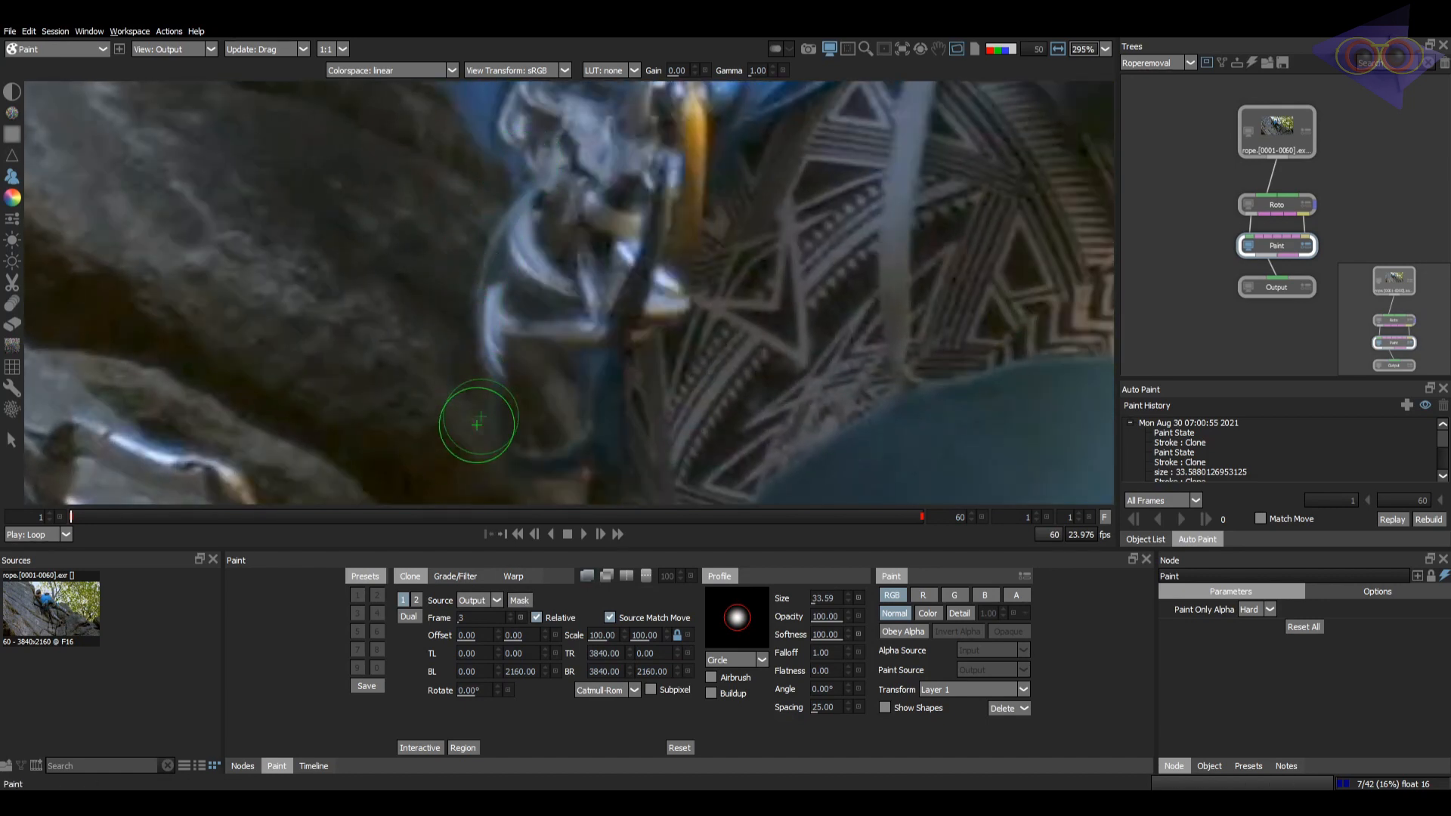
middle_click_drag(510, 466, 554, 305)
scroll(591, 340, "down", 2)
Step: Clone rock over more of the carabiners' outer edge using relative source frames 4 and 5, and compare the result
left_click(513, 616)
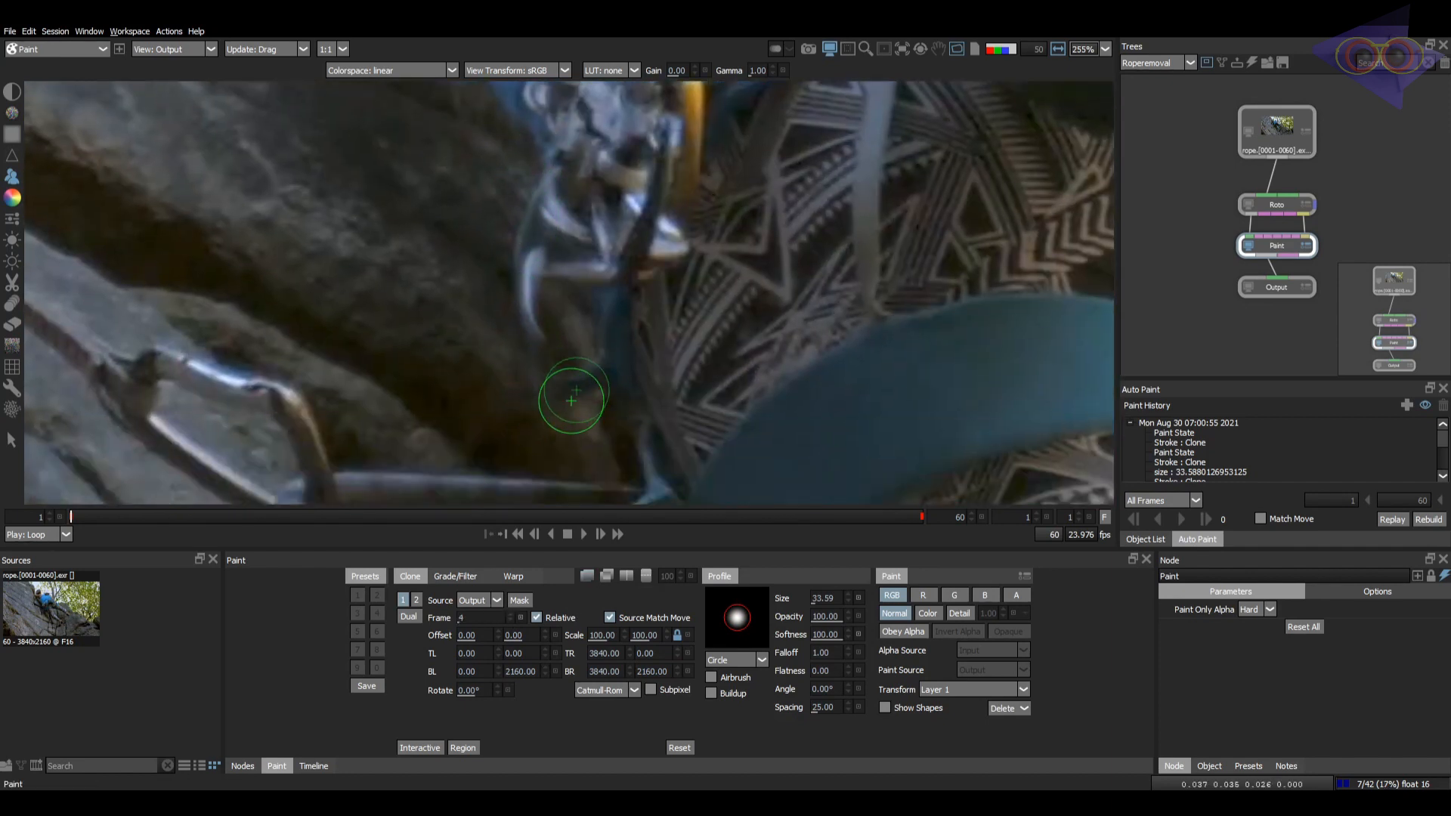
left_click_drag(549, 247, 520, 430)
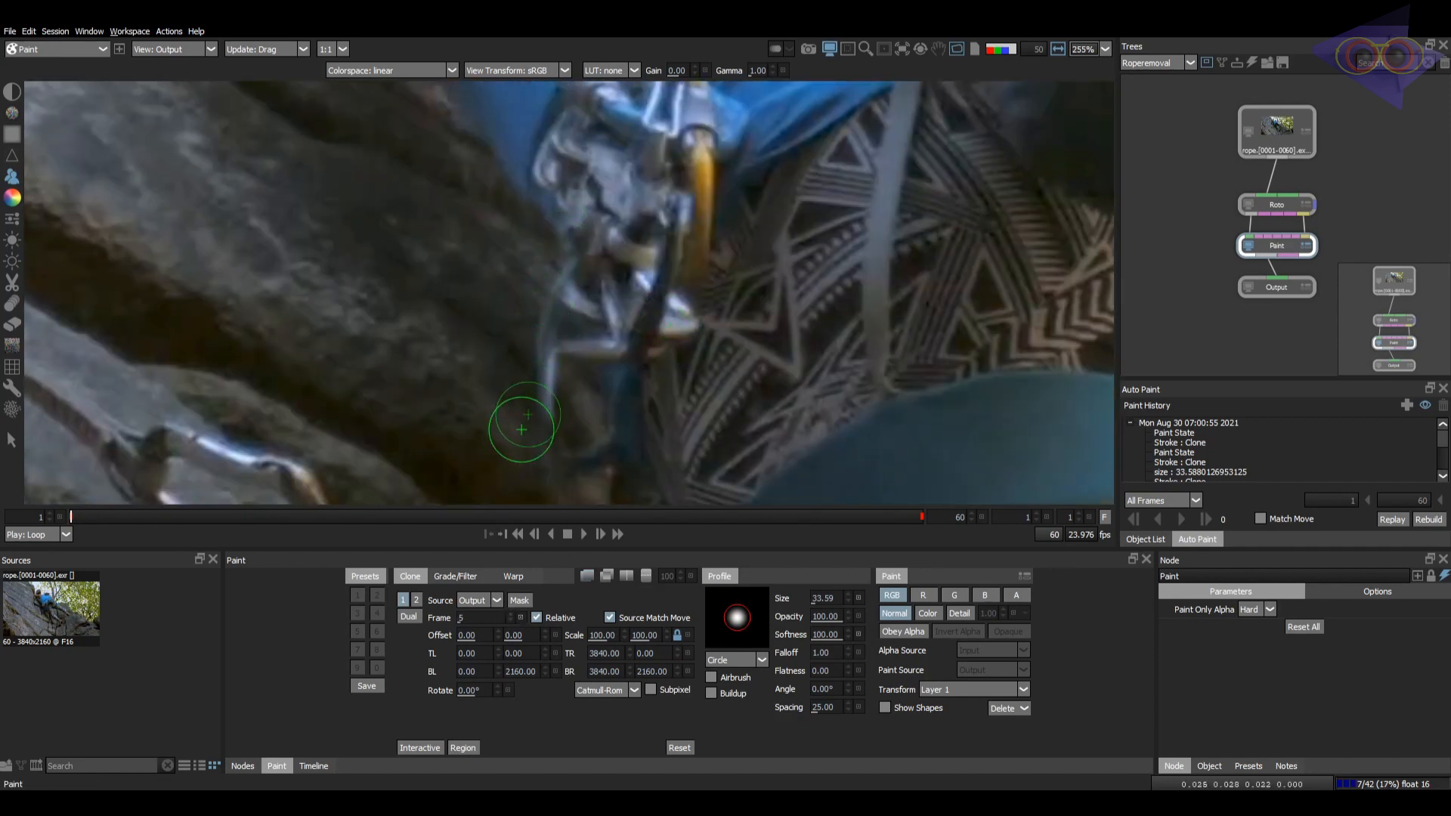
middle_click_drag(573, 471, 564, 385)
left_click_drag(554, 190, 549, 358)
scroll(661, 341, "down", 1)
middle_click_drag(661, 321, 663, 357)
key("1")
key("2")
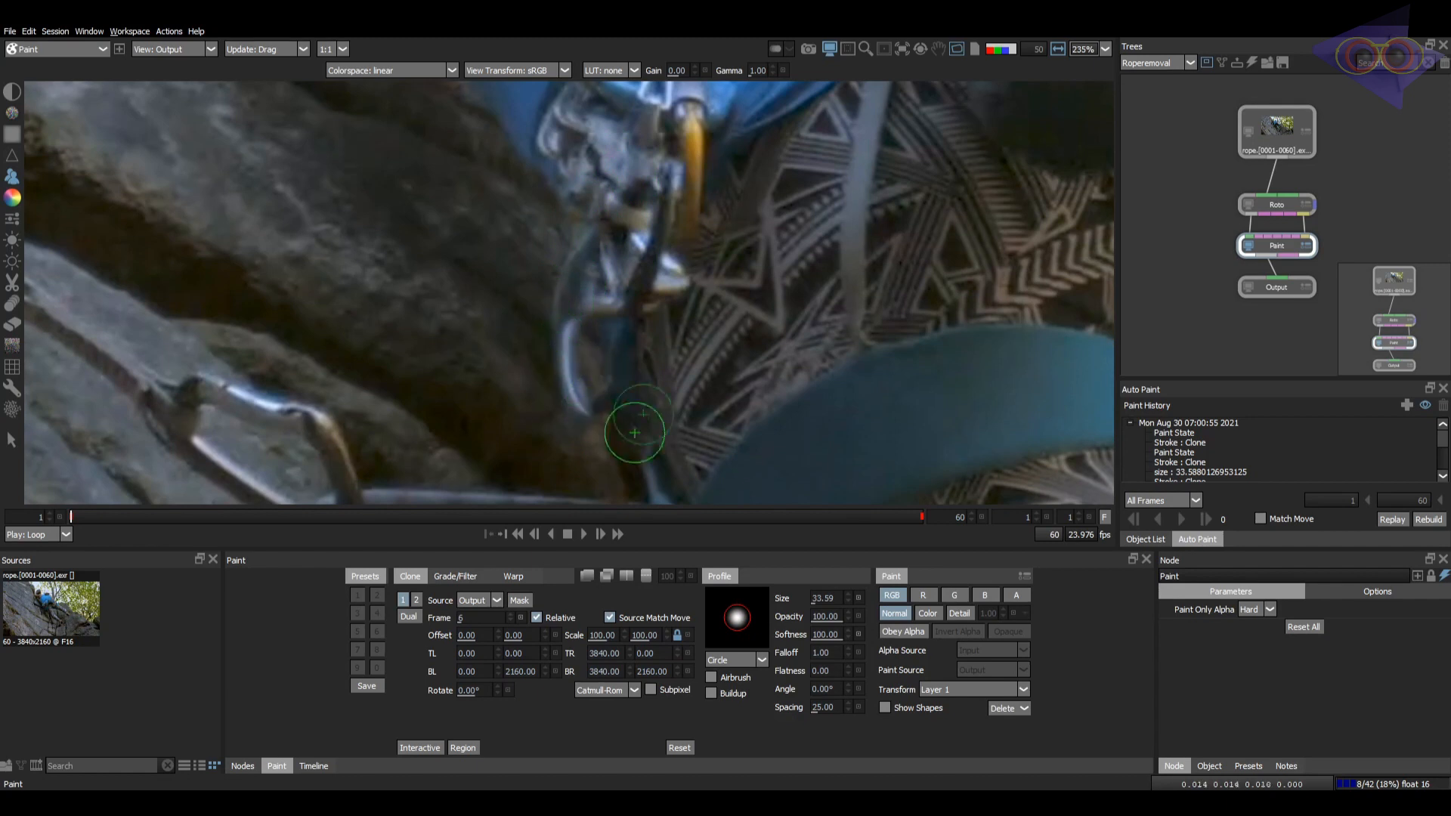
Step: Clone rock over the hanging carabiners' outer edge and dangling loop, advancing the relative source frame from 6 to 10
mouse_move(567, 216)
left_mouse_down()
mouse_move(551, 356)
mouse_move(570, 397)
left_mouse_up()
left_click(511, 614)
left_click_drag(586, 236, 574, 437)
left_click(511, 615)
left_click(511, 615)
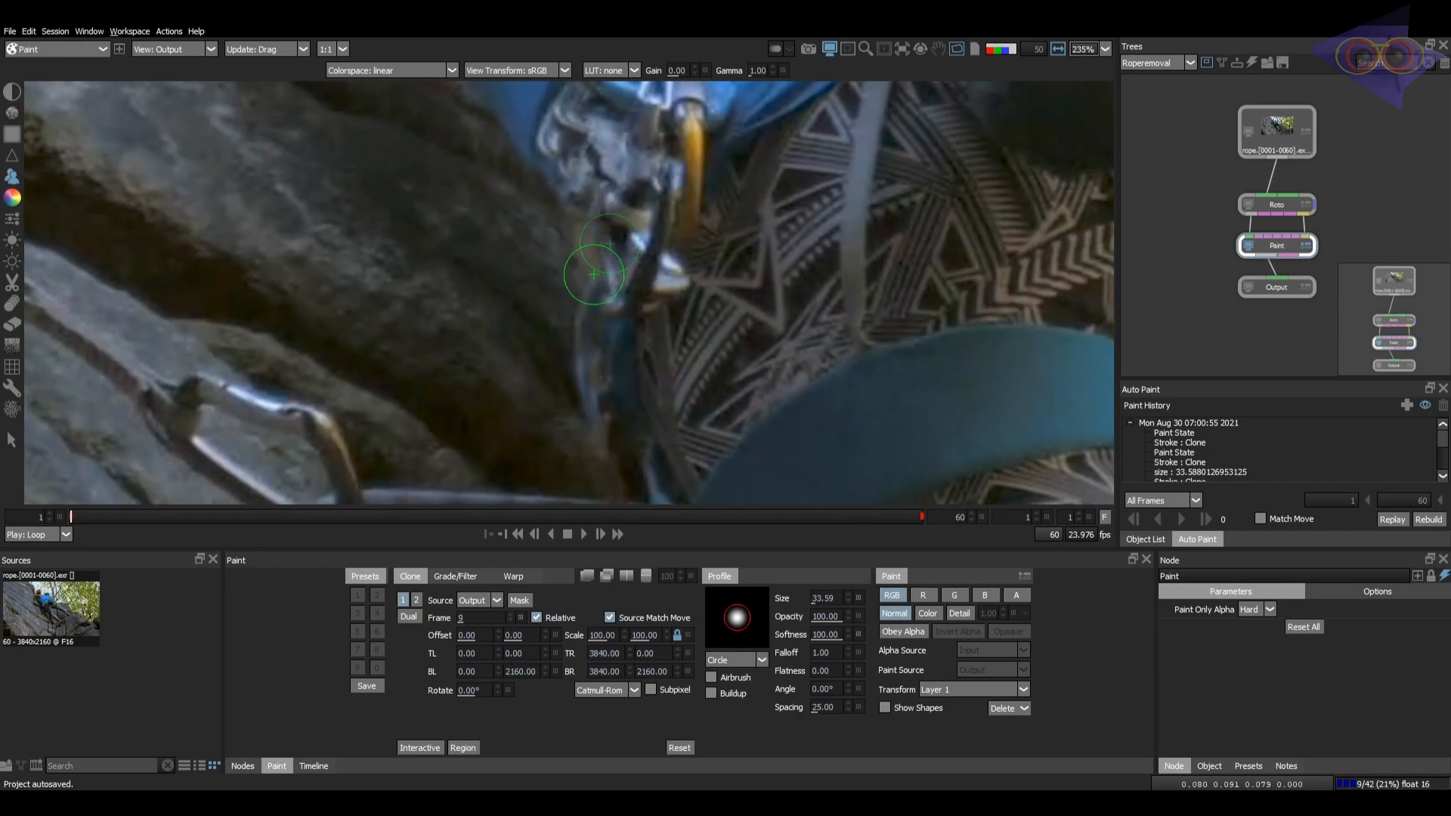
left_click_drag(613, 261, 576, 445)
mouse_move(633, 241)
left_mouse_down()
mouse_move(598, 296)
mouse_move(599, 427)
left_mouse_up()
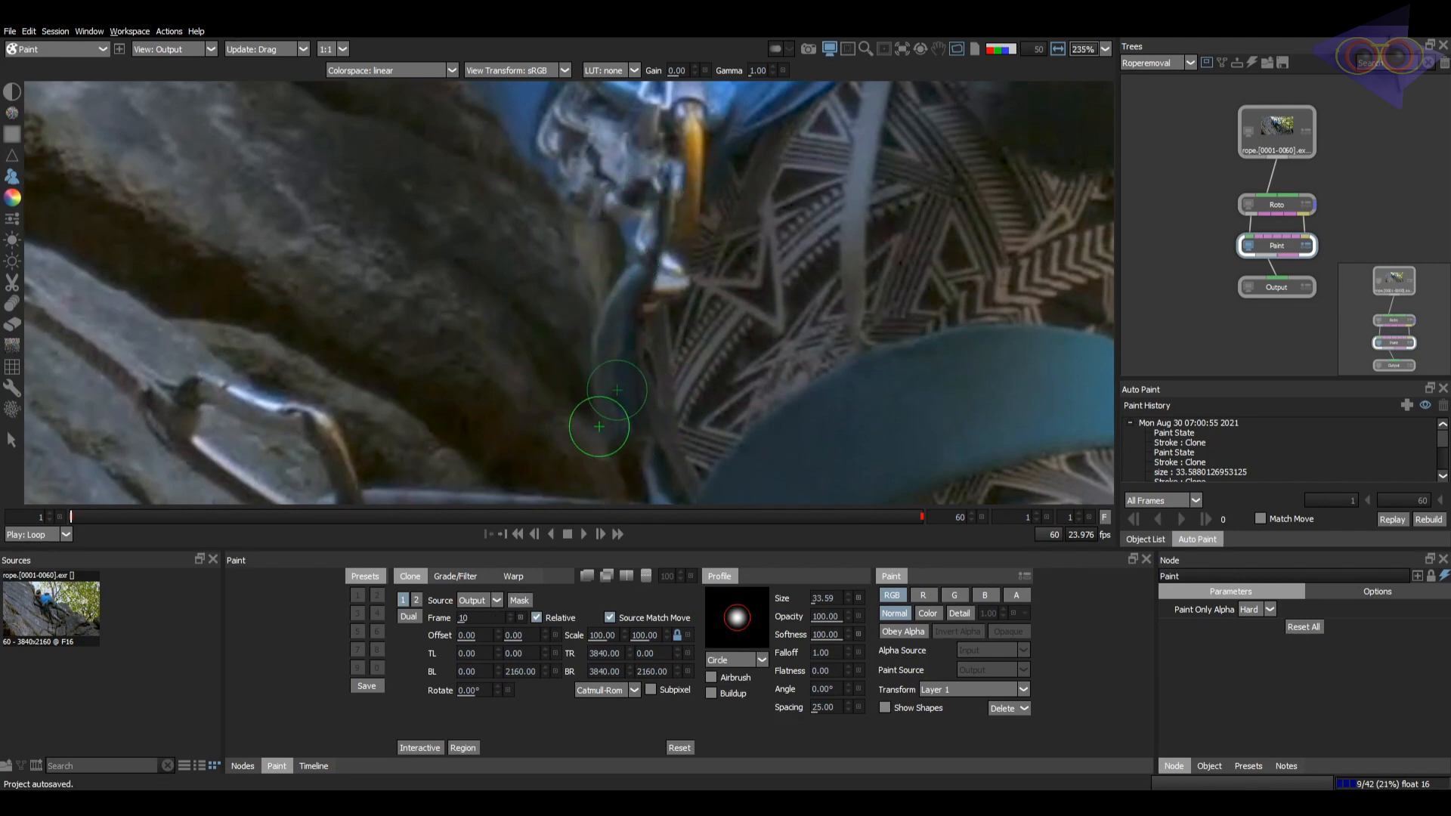
Step: Paint away the remaining blue webbing beside the trousers by cloning from relative source frames 11 to 16
mouse_move(617, 251)
left_mouse_down()
mouse_move(599, 324)
mouse_move(609, 433)
left_mouse_up()
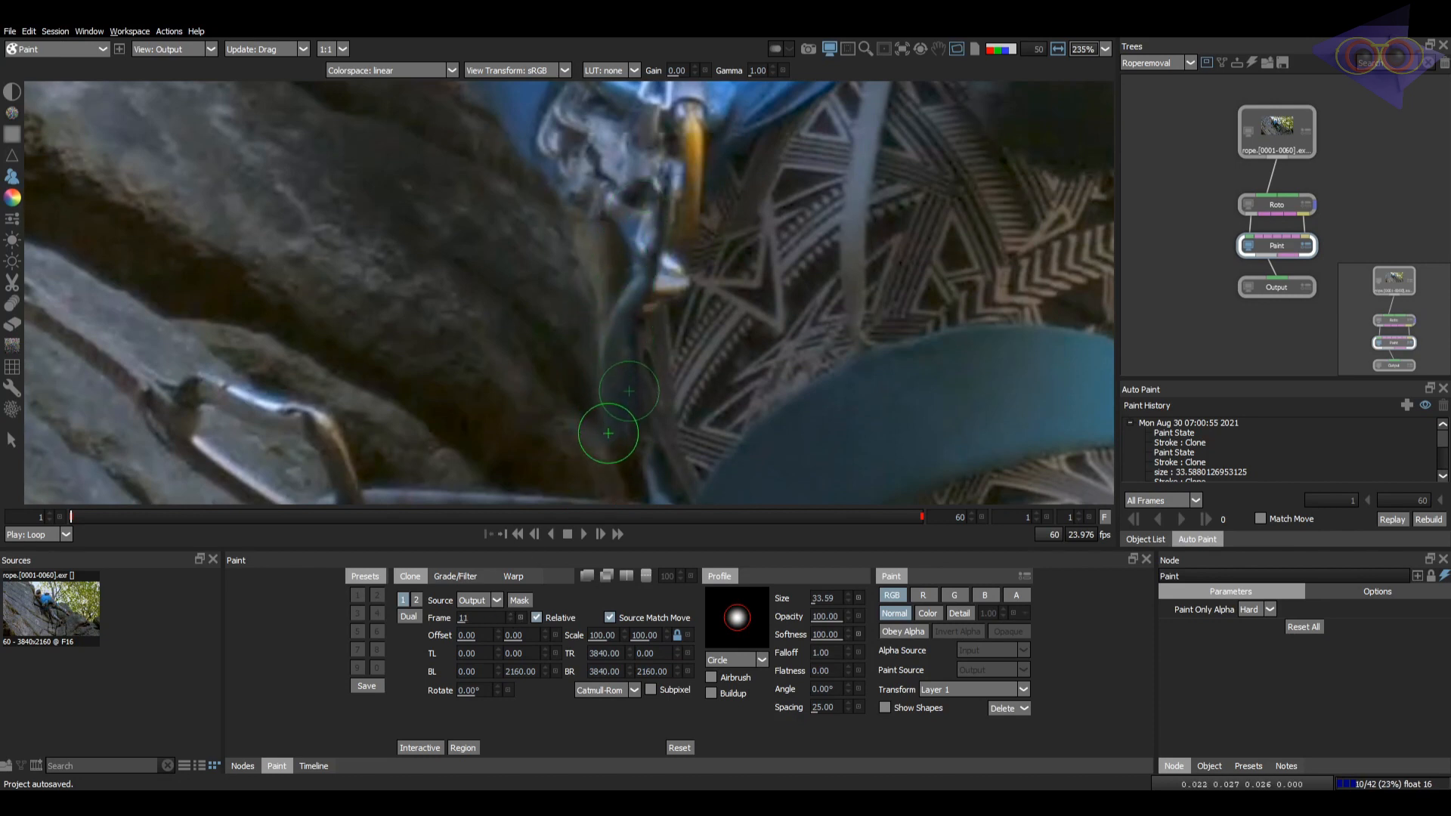
left_click_drag(635, 227, 605, 450)
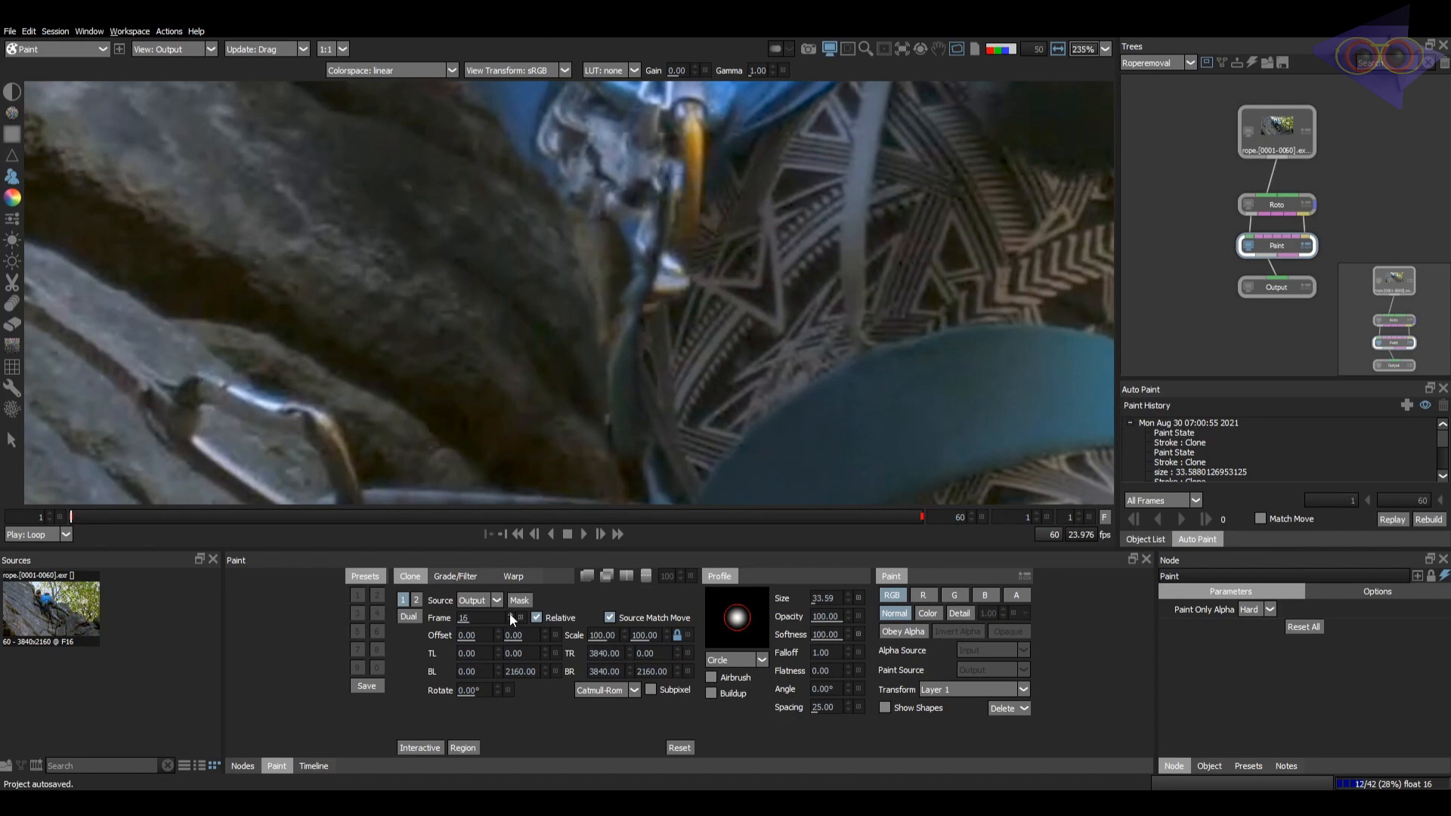
left_click_drag(627, 252, 611, 431)
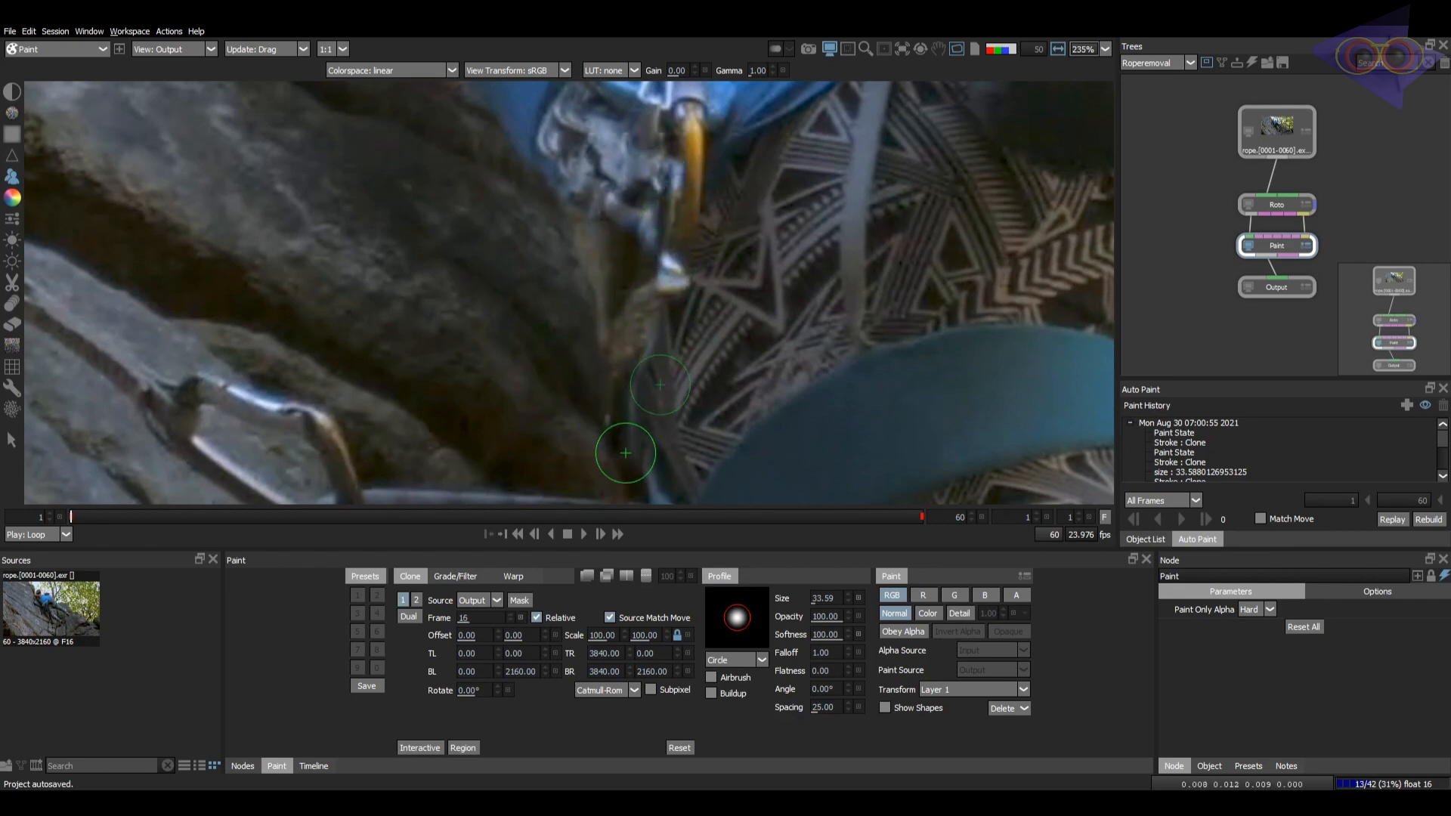
Step: Compare the painted carabiner area with the original input
middle_click_drag(626, 449, 626, 411)
key("1")
key("e")
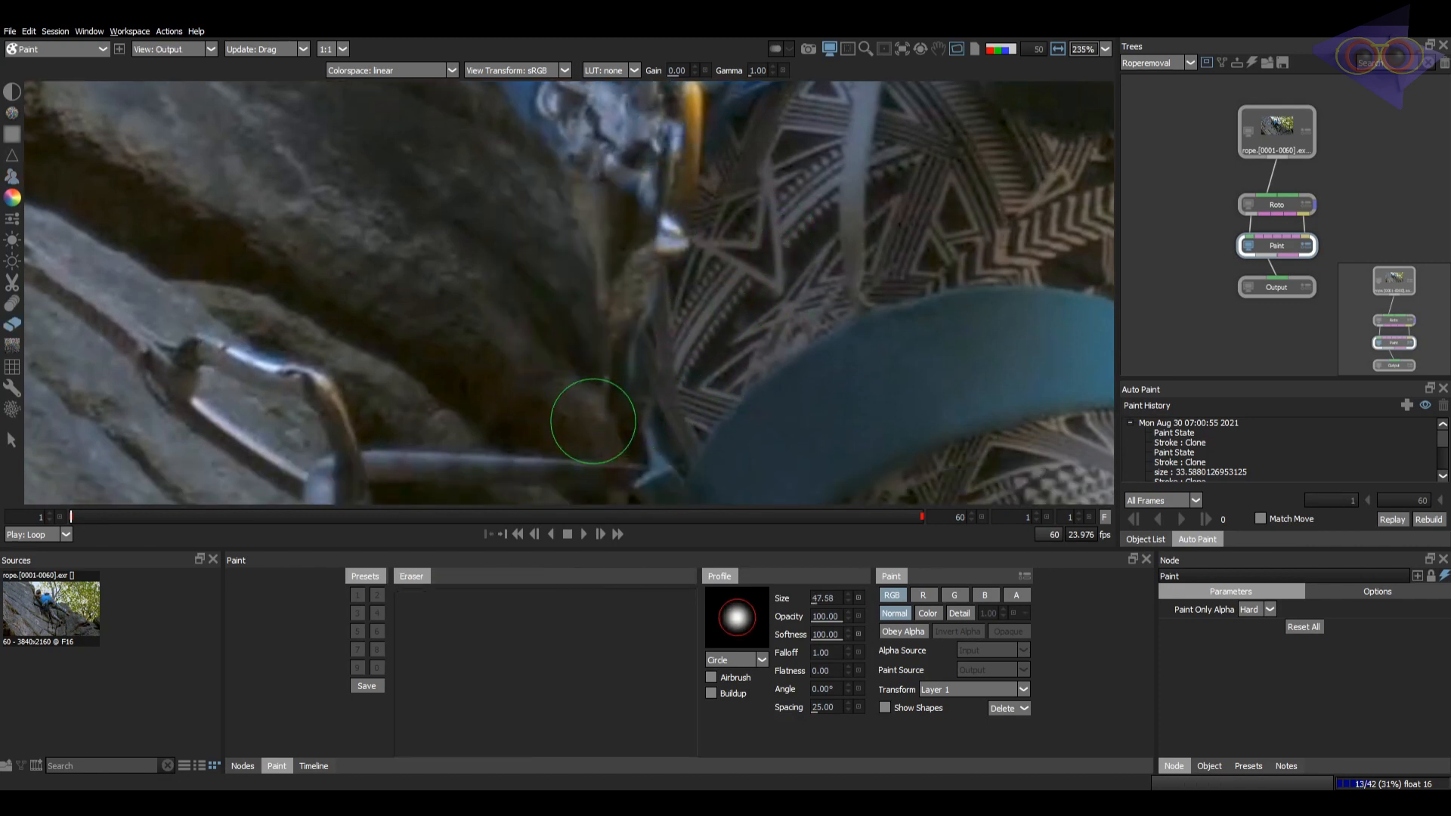
key("1")
key("1")
key("1")
key("1")
scroll(598, 408, "up", 2)
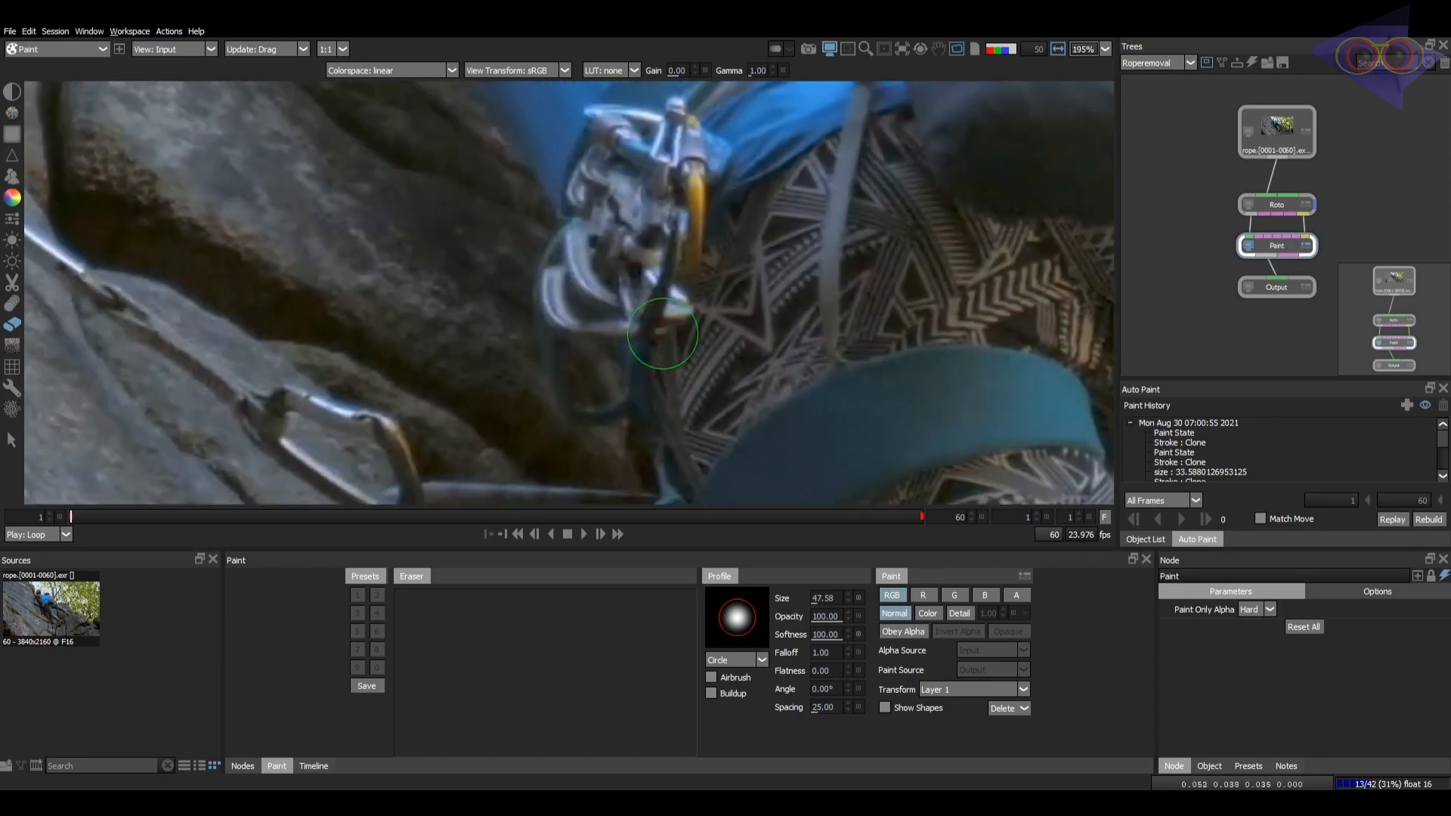
key("1")
scroll(597, 376, "down", 2)
Step: Clone over the remaining upper carabiners and the webbing beside the leg loop, using relative source frames 21 and 25 with a 47.58 brush
key("c")
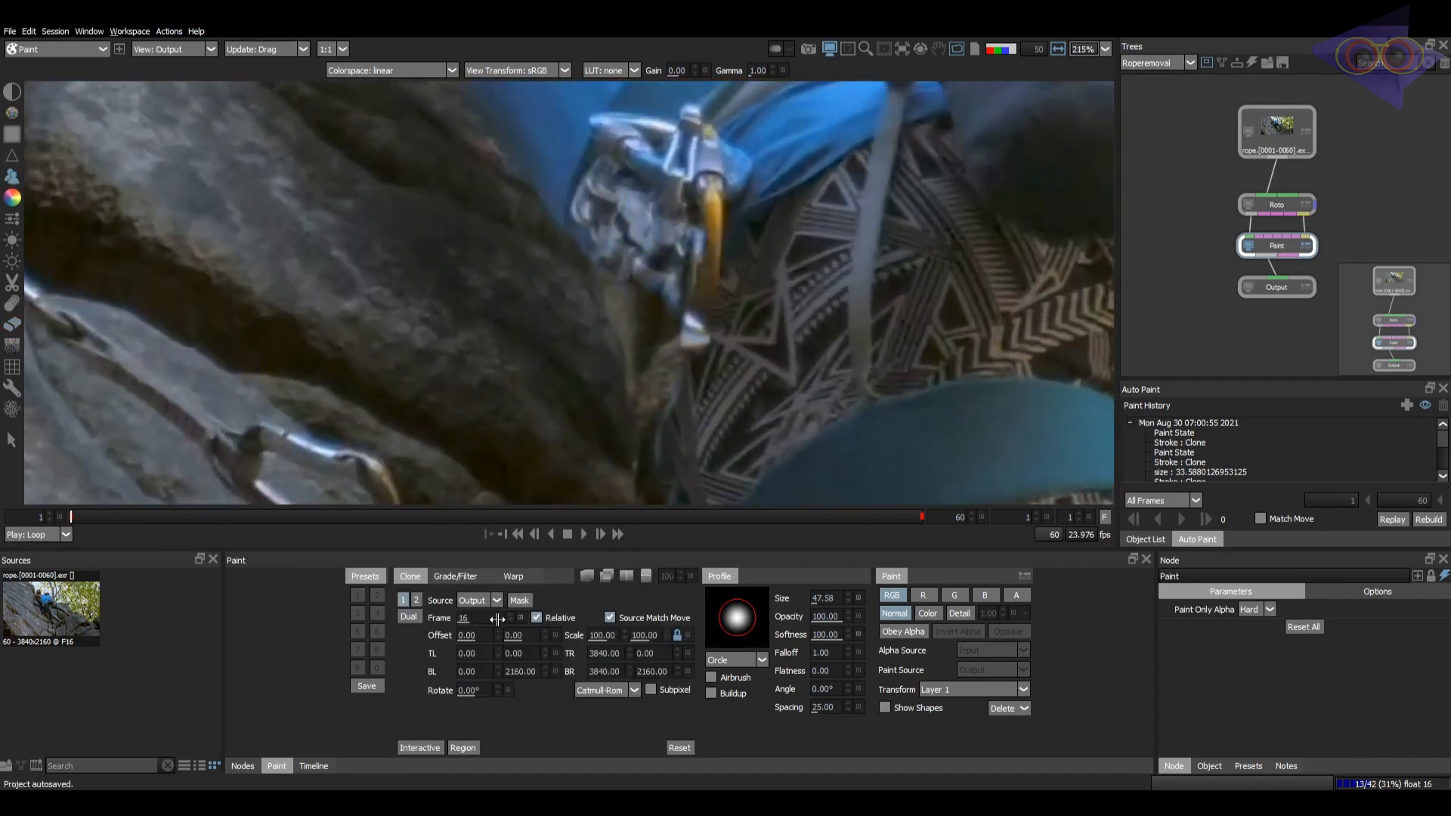
mouse_move(609, 264)
left_mouse_down()
mouse_move(594, 231)
mouse_move(678, 274)
mouse_move(696, 349)
left_mouse_up()
middle_click_drag(697, 356, 709, 244)
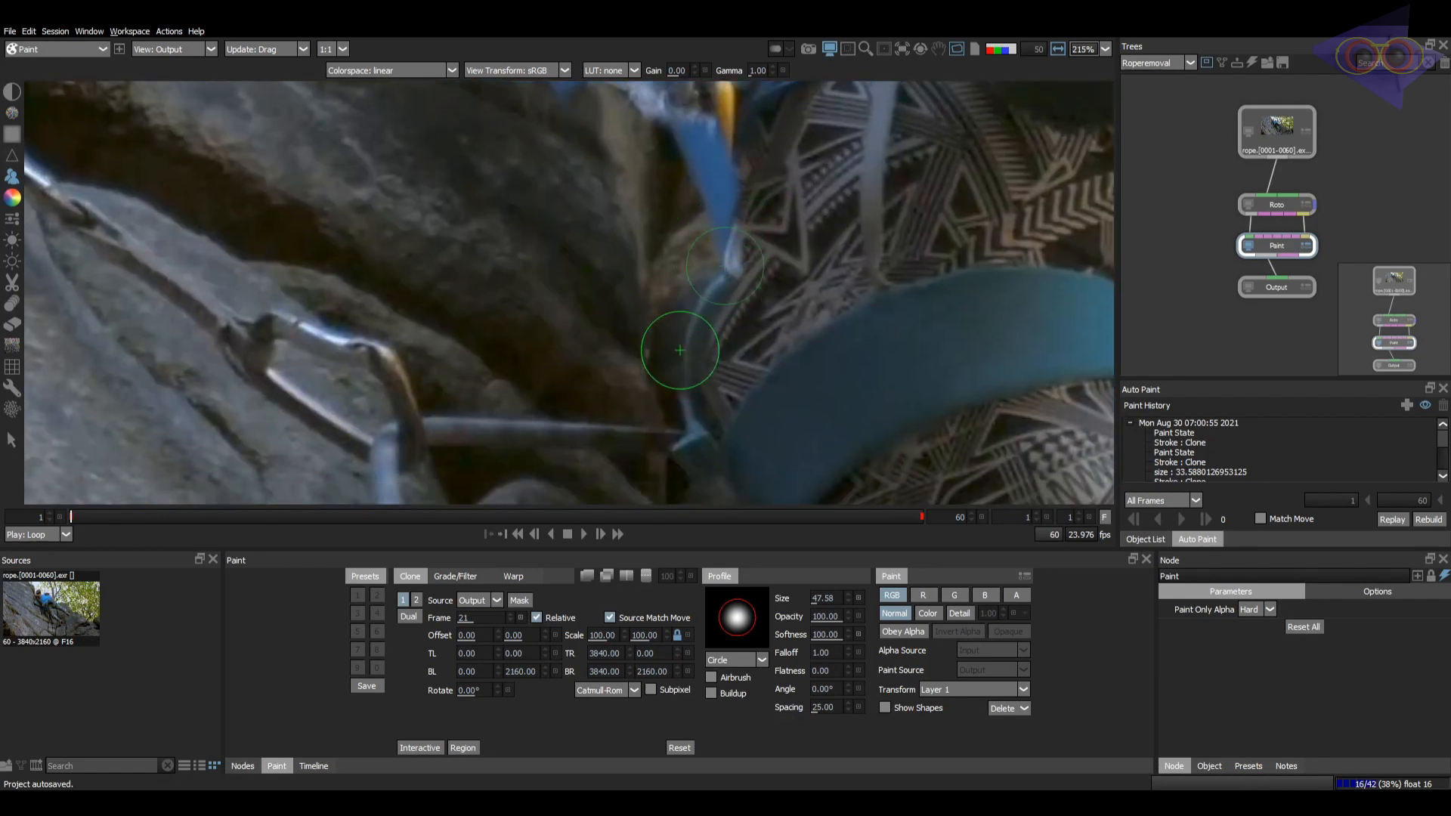
scroll(509, 421, "down", 1)
left_click(517, 614)
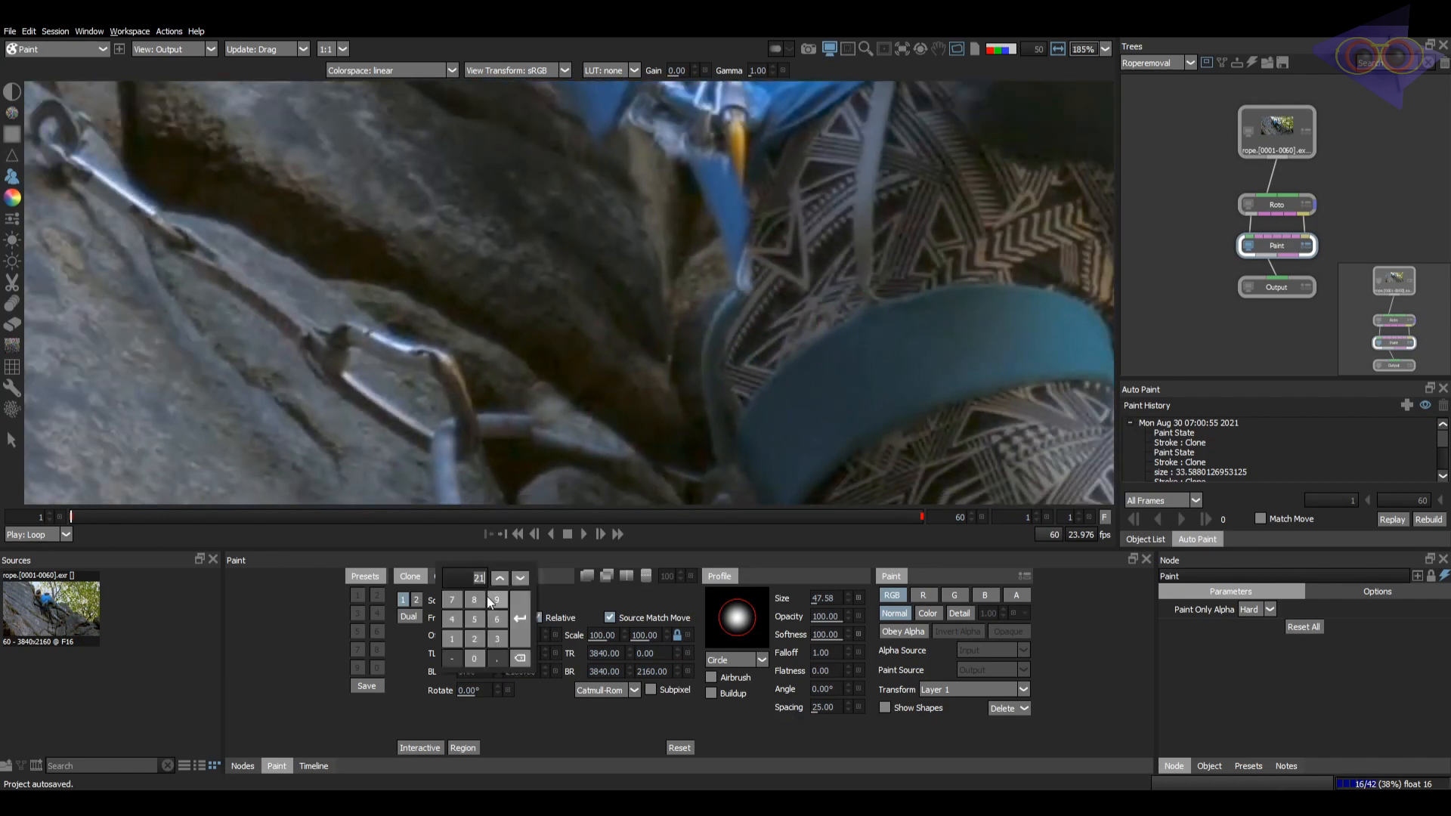
left_click(488, 598)
left_click(483, 613)
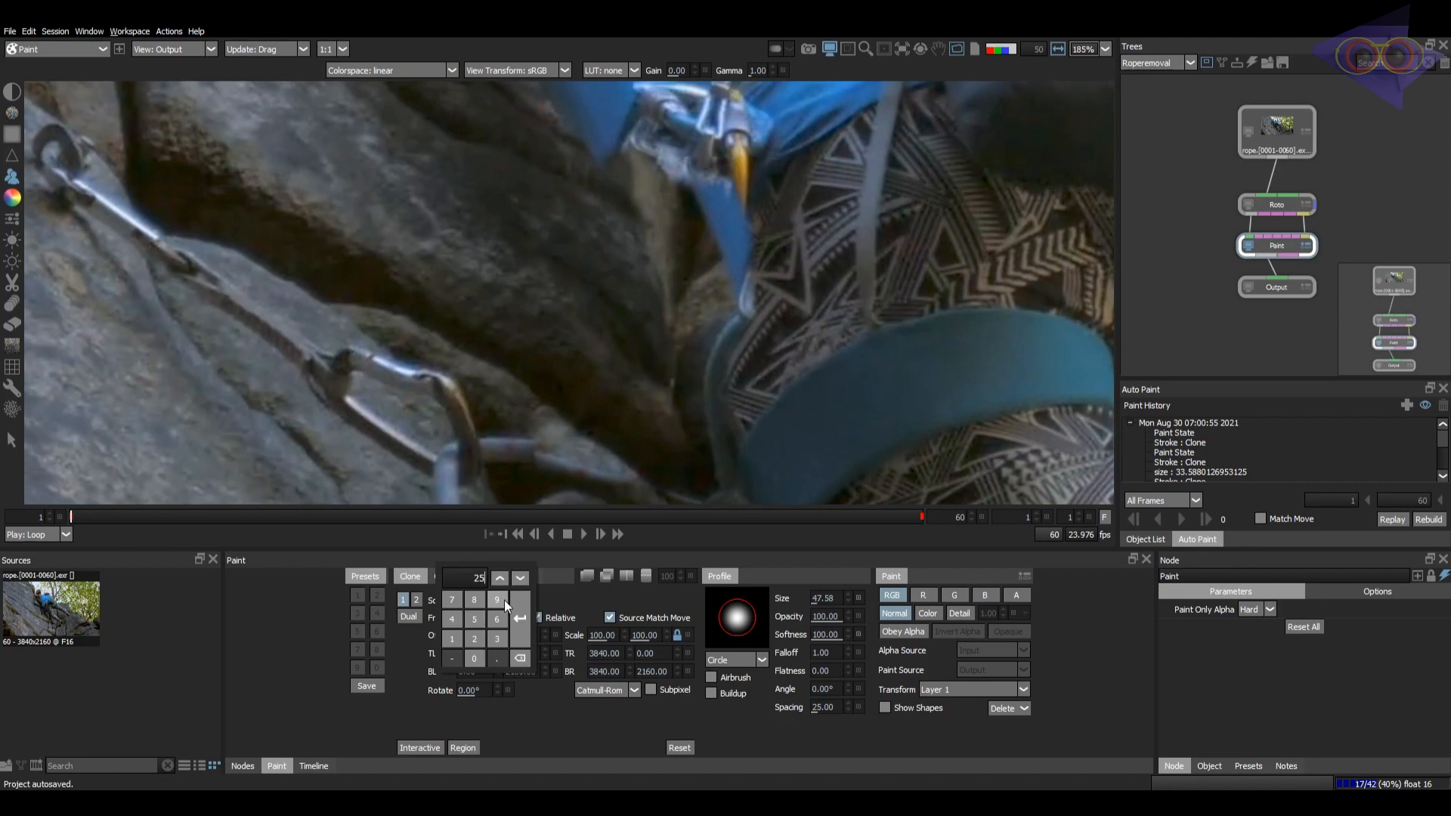
left_click(505, 600)
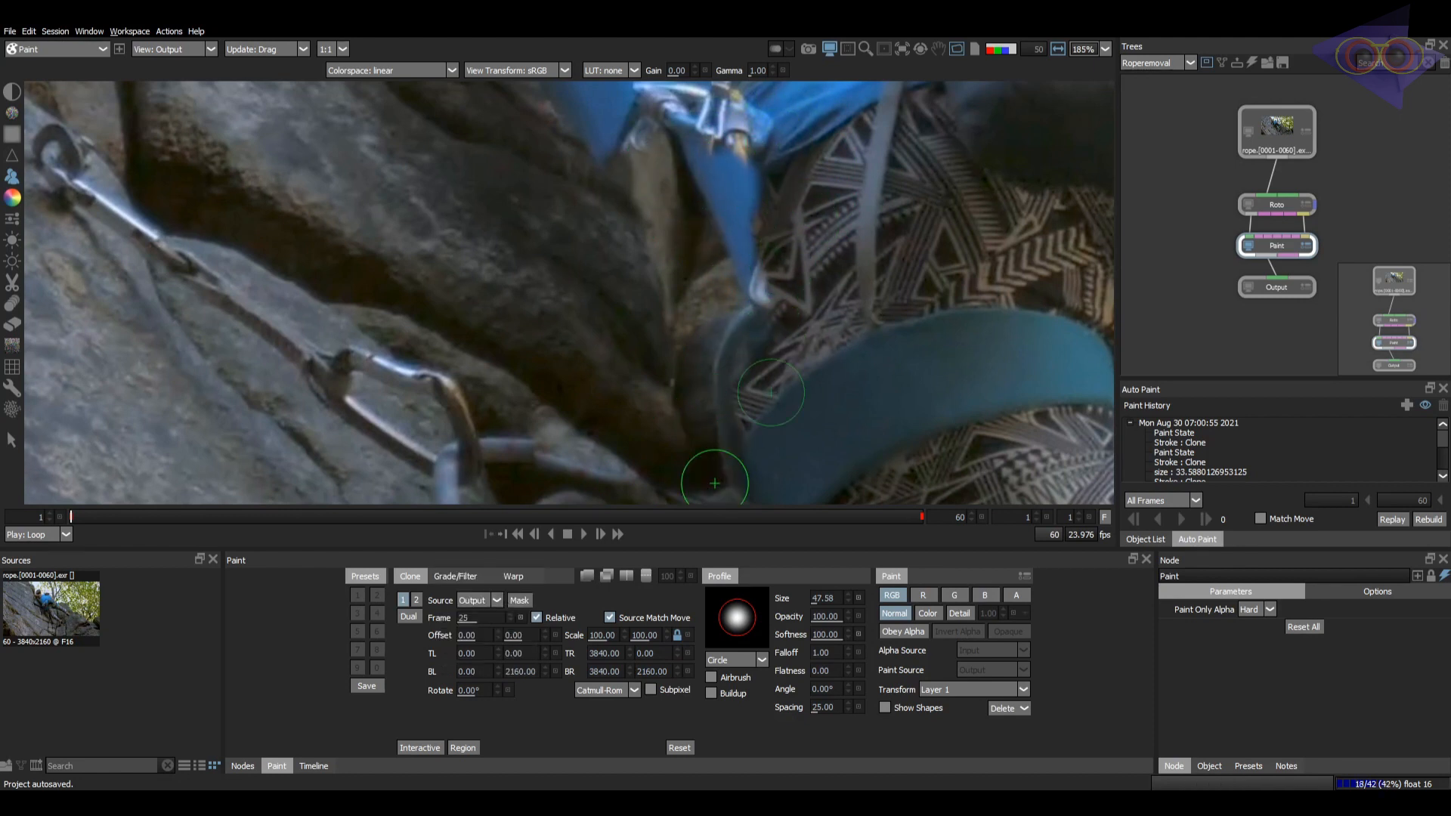
scroll(711, 416, "down", 2)
scroll(805, 385, "up", 2)
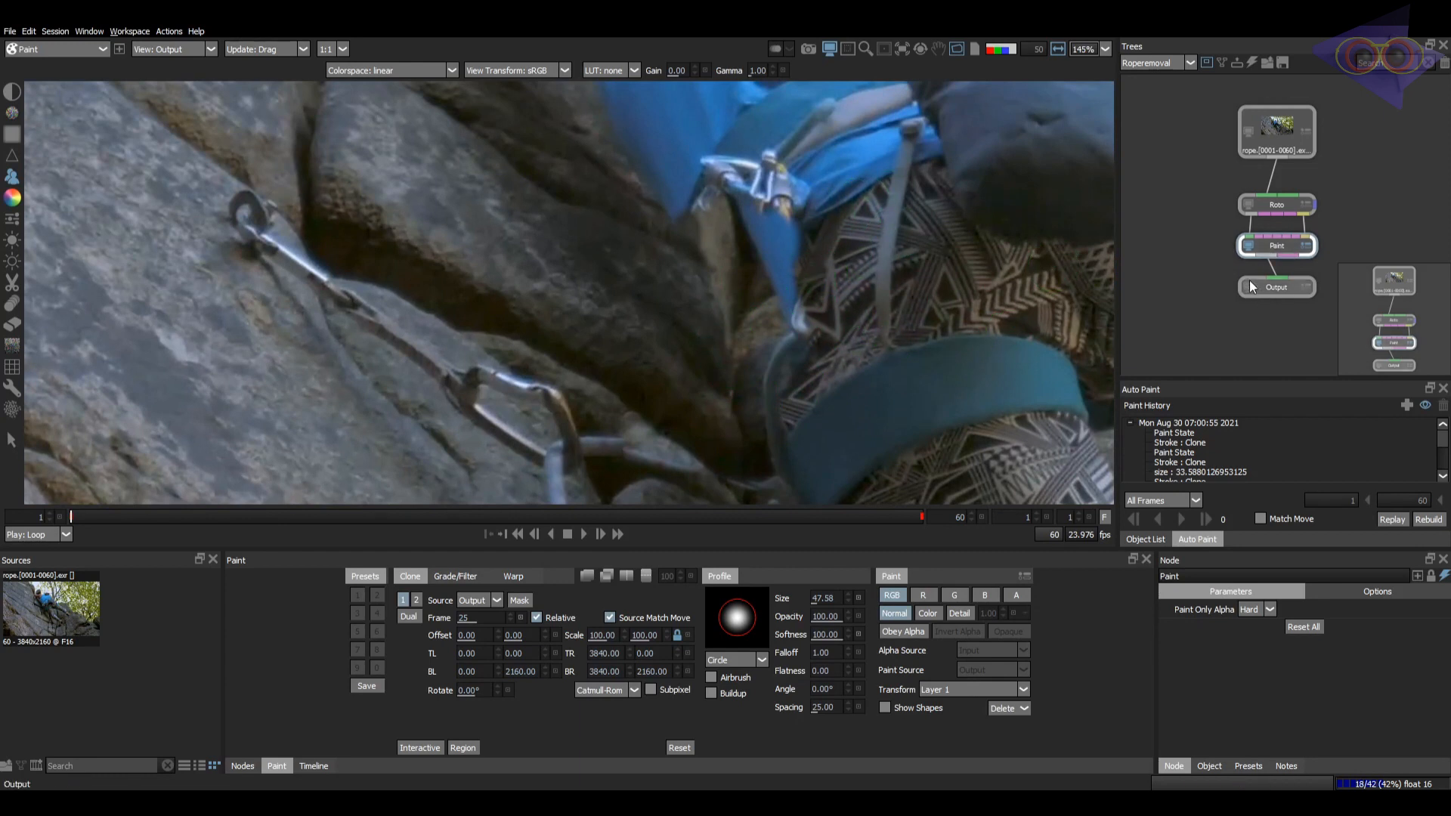
Step: Render the current frame from the Output node as an OpenEXR clean plate at 1:1 resolution
left_click(1291, 289)
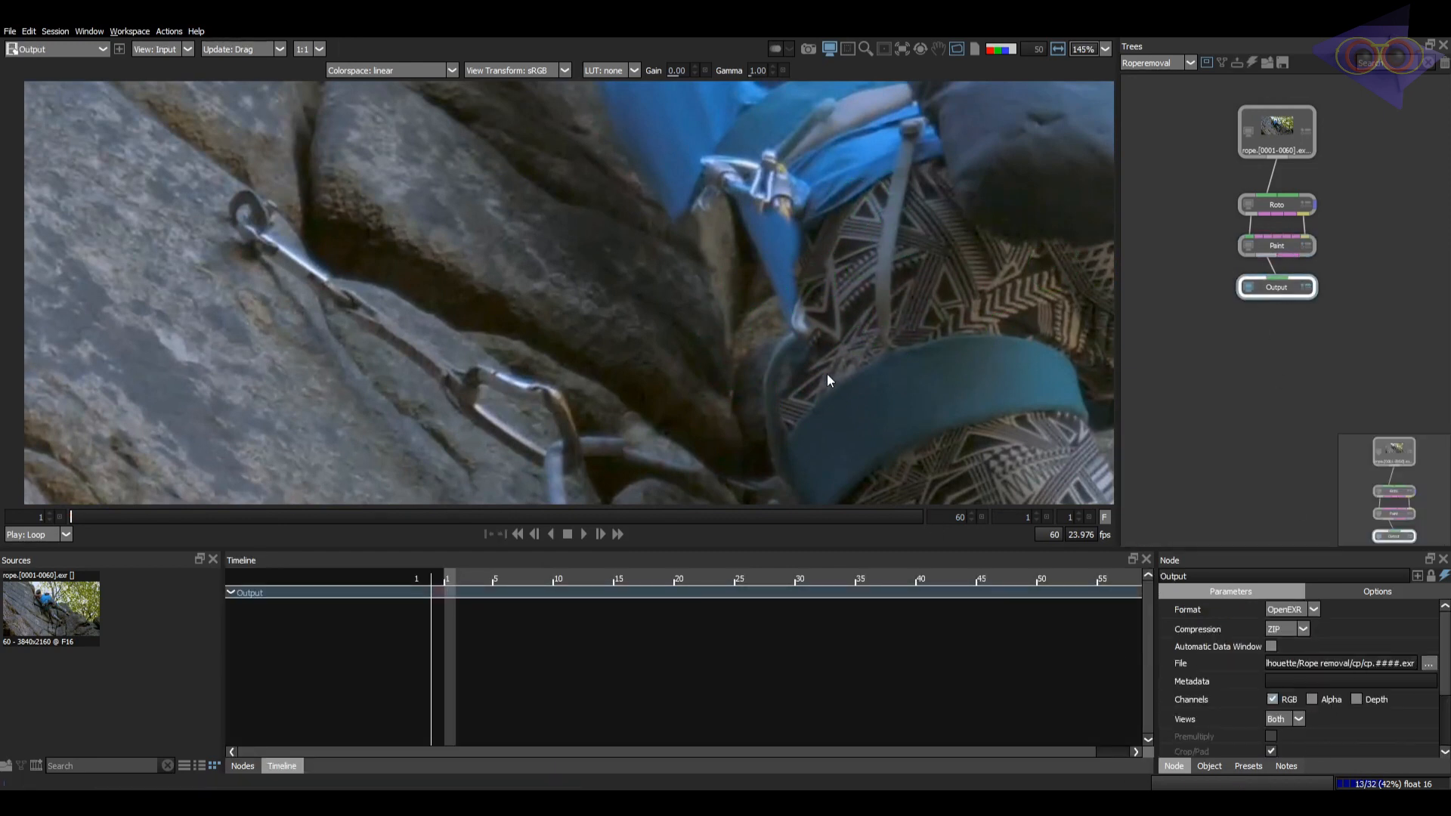
middle_click_drag(828, 375, 787, 397)
key("ctrl+r")
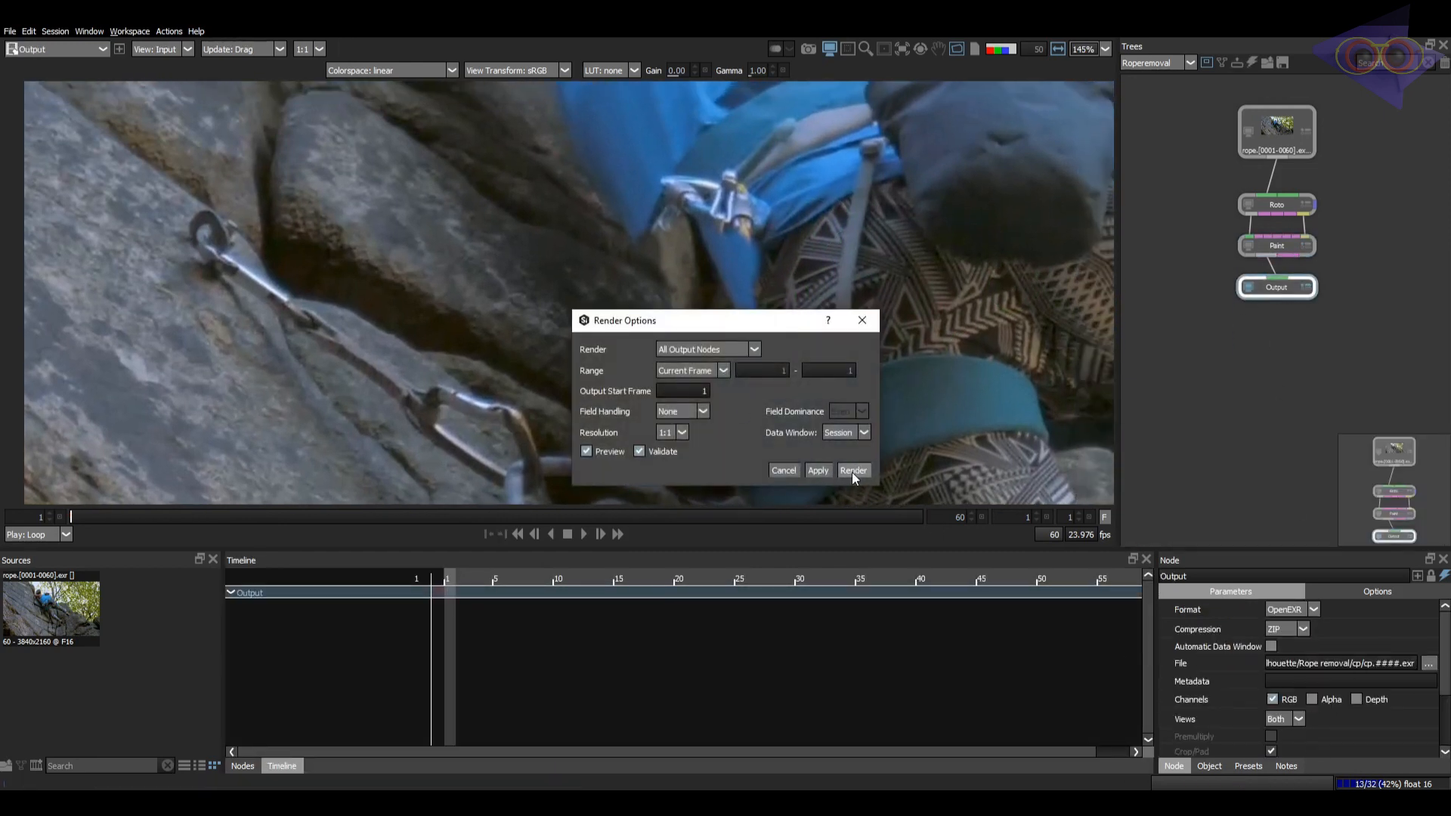
left_click(852, 473)
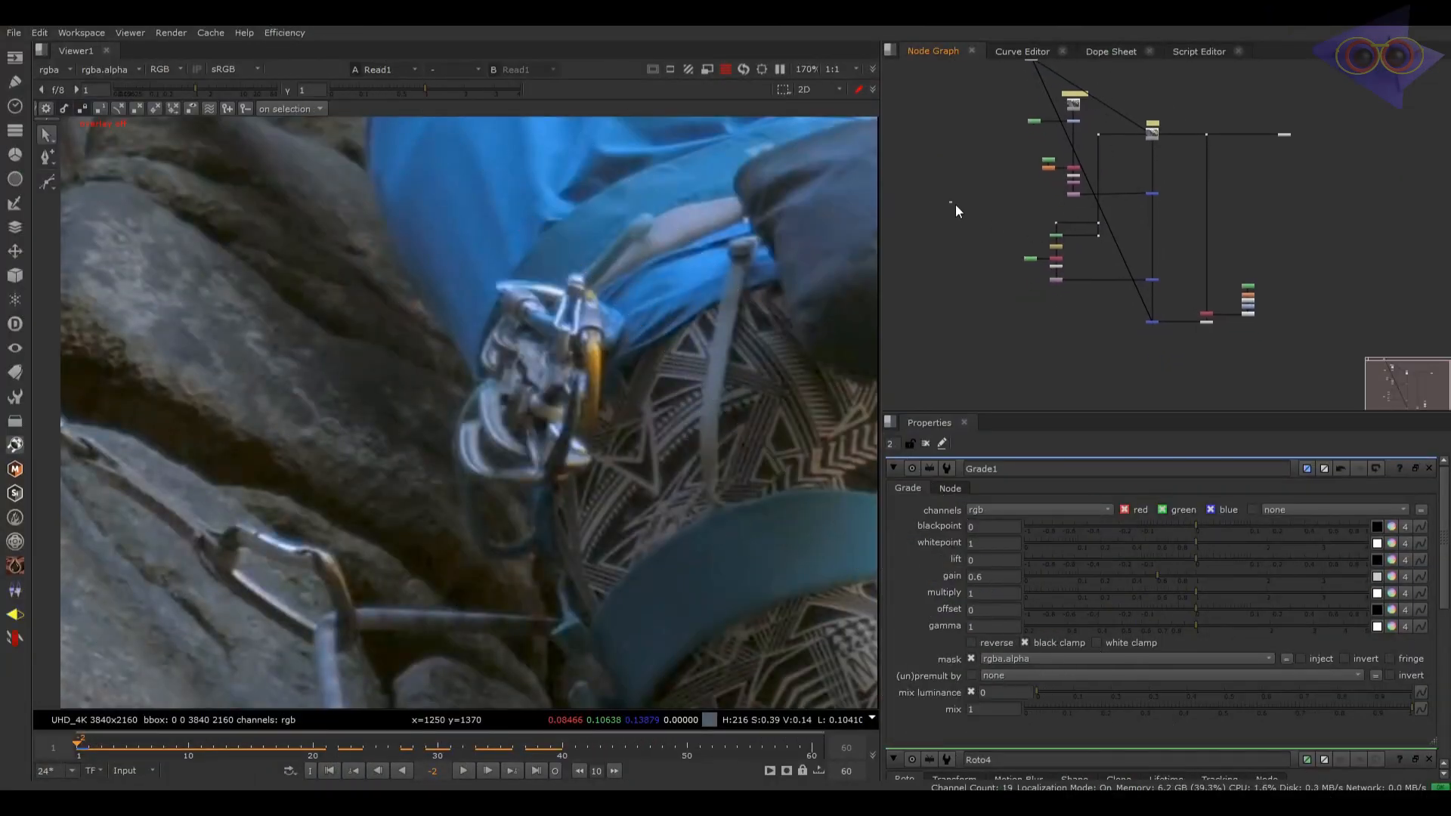
Step: Switch to Nuke and move the upper clean plate's note, Read, Roto and Grade nodes closer to the rest of their branch
left_click_drag(955, 204, 1248, 391)
left_click(1237, 239)
scroll(1078, 155, "up", 3)
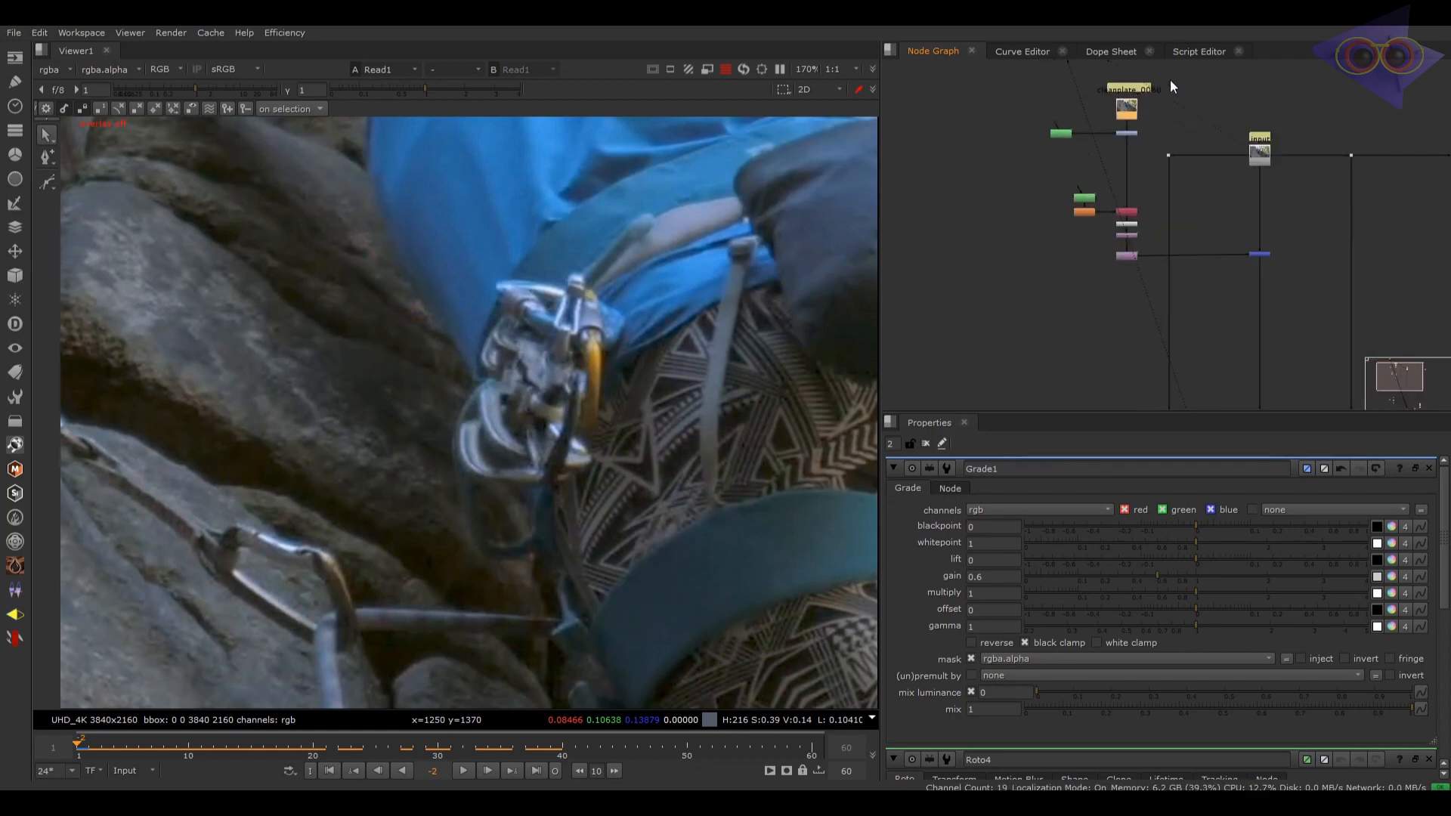
left_click_drag(1170, 73, 1017, 150)
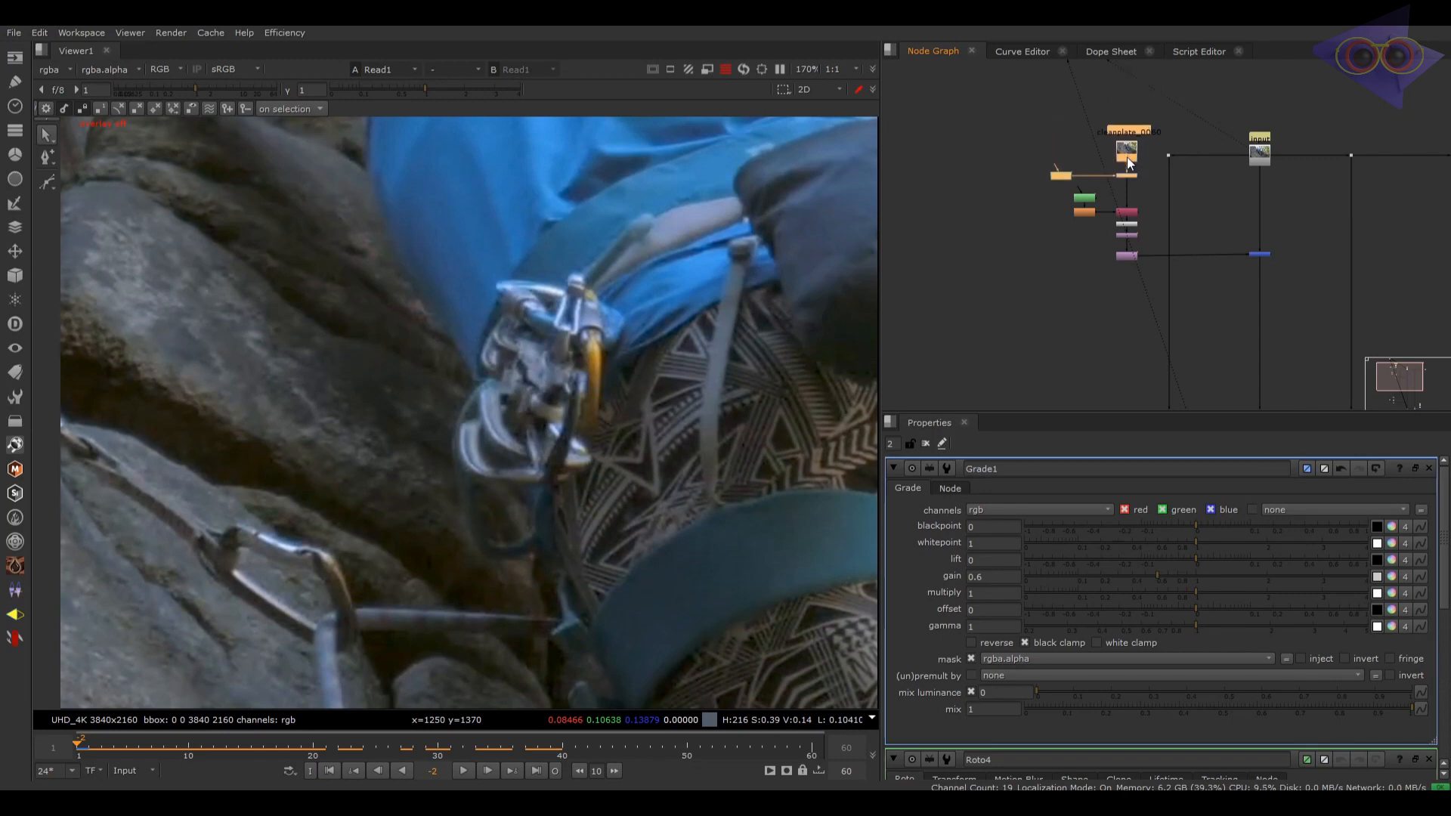
left_click(1144, 159)
Step: Duplicate the whole upper clean-plate branch, from its note and Read node to the CornerPin
left_click_drag(1164, 106, 982, 284)
key("ctrl+c")
left_click(1012, 283)
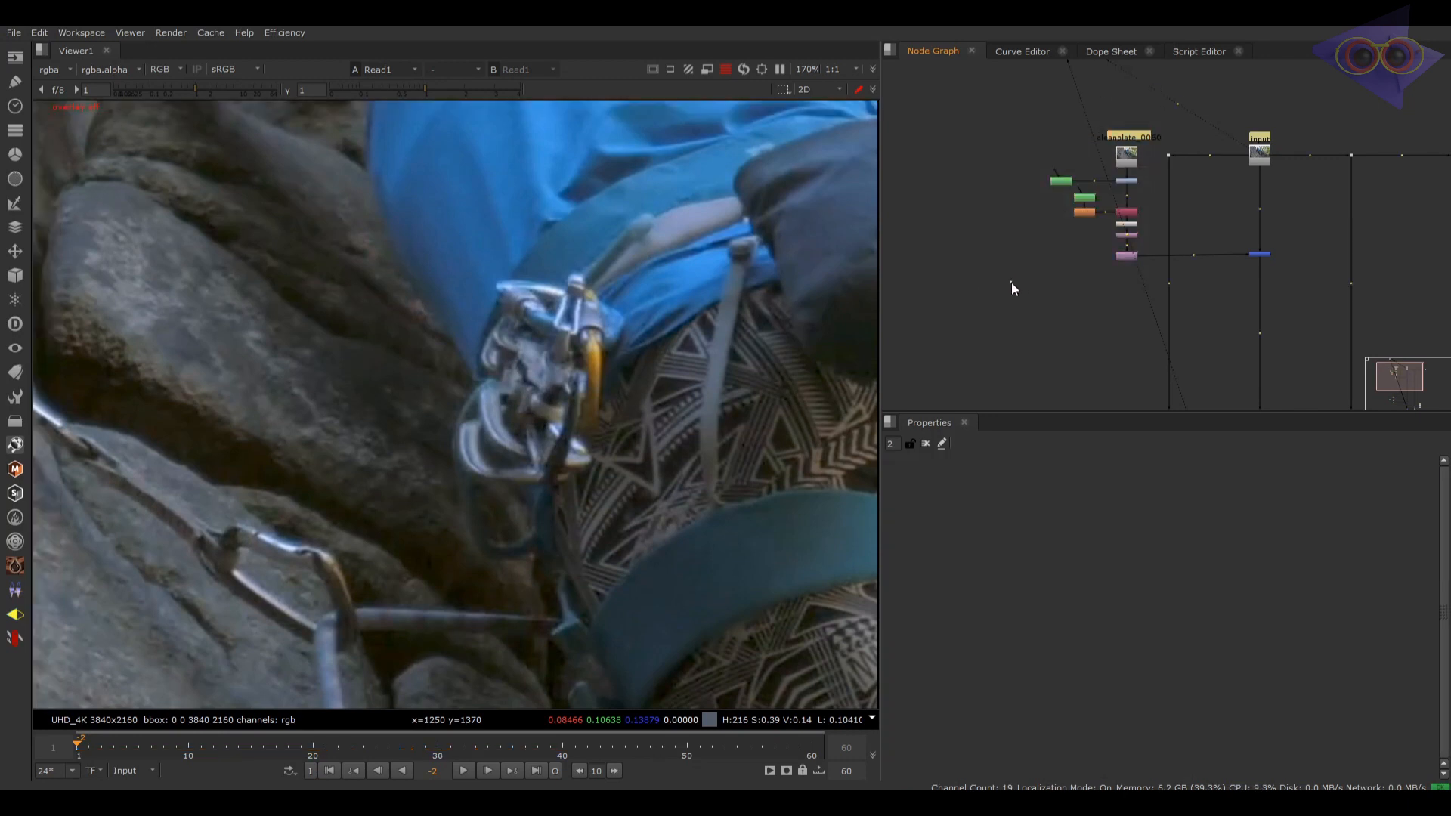
key("ctrl+v")
Step: Insert a copy of the Merge node further down the main plate pipe and connect it to the duplicated branch's CornerPin
left_click_drag(1231, 270, 1261, 251)
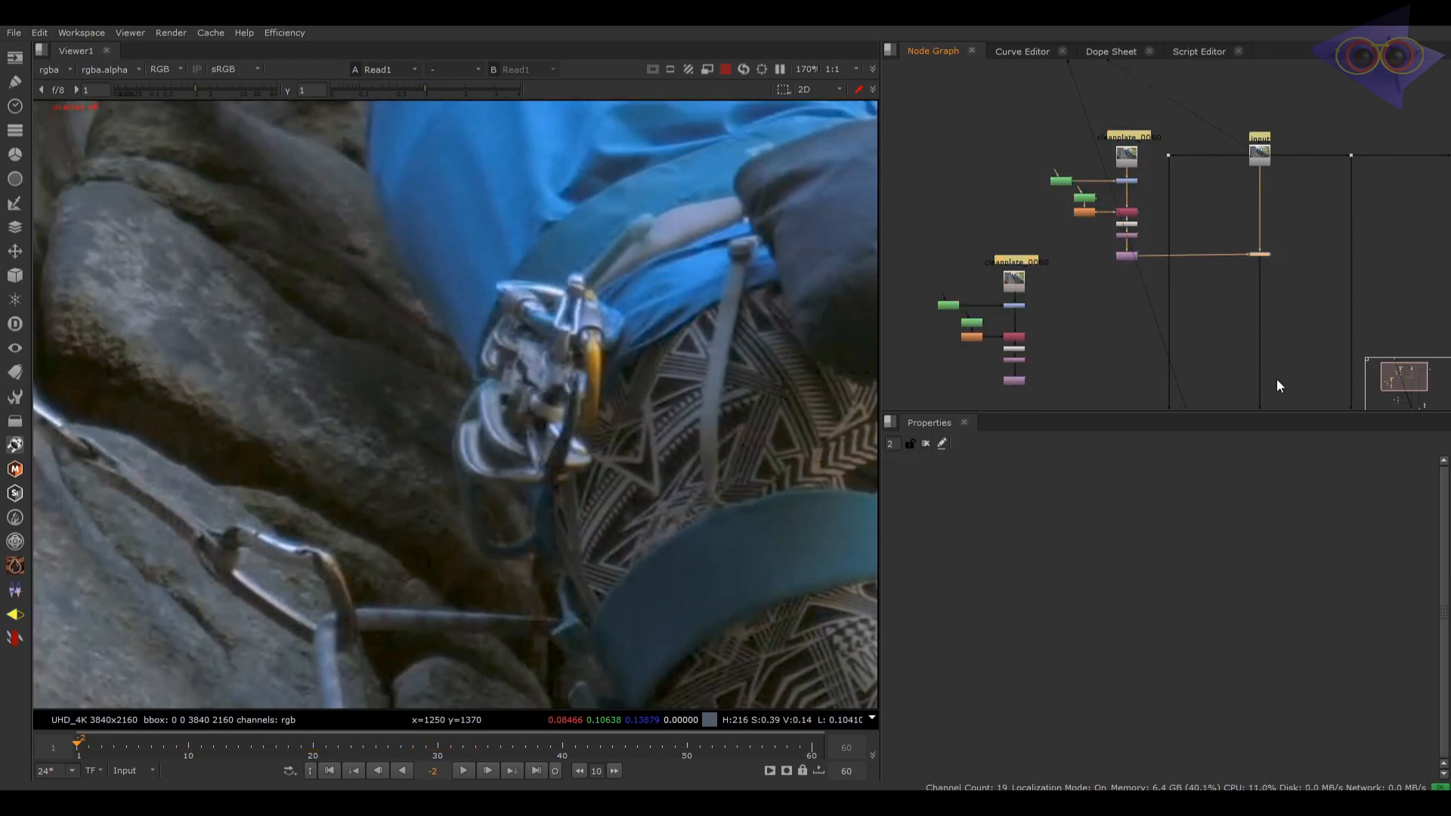
middle_click_drag(1277, 379, 1254, 315)
left_click(1264, 307)
key("ctrl+v")
left_click_drag(1267, 307, 991, 316)
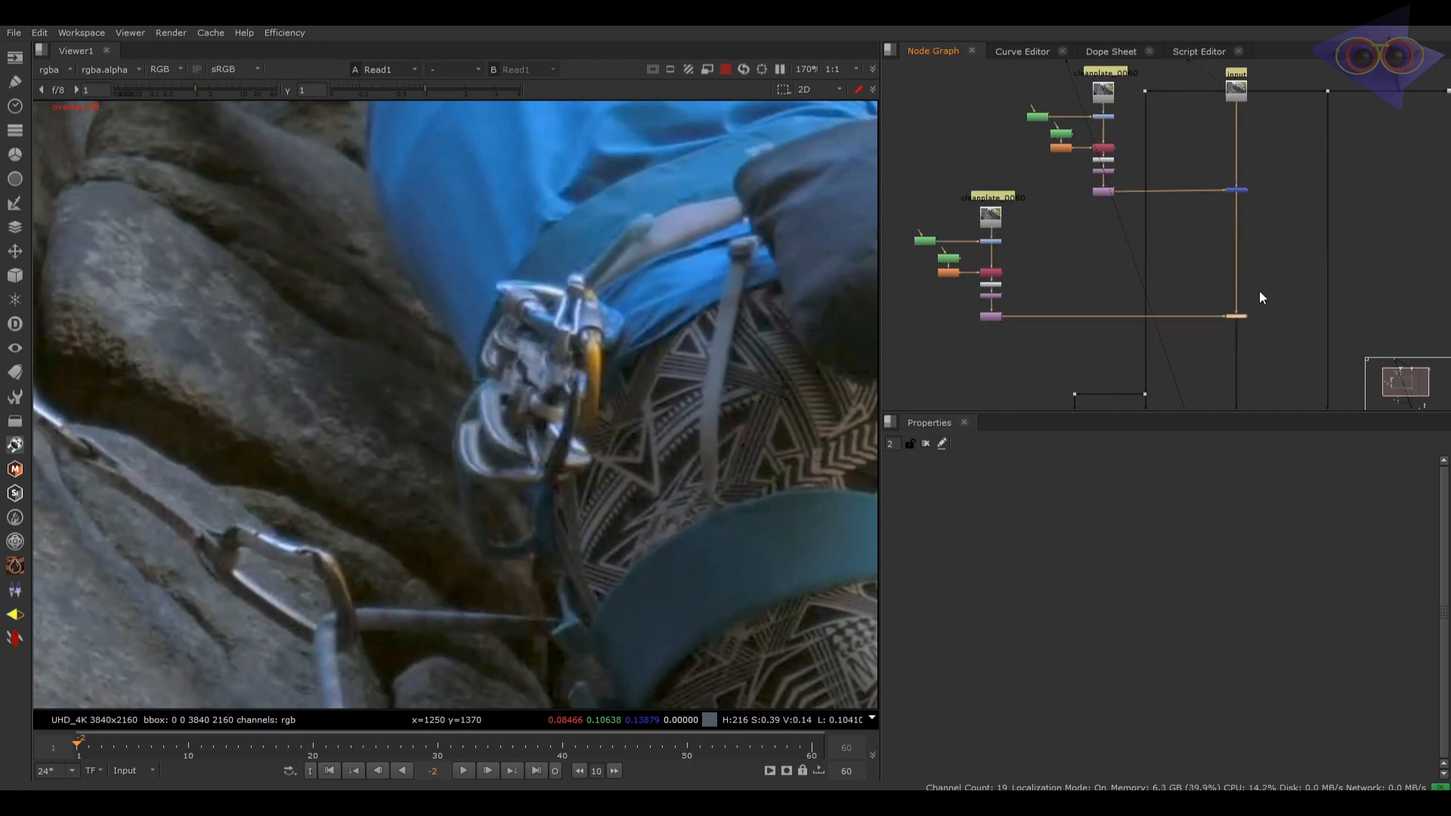
Step: Read in cp.0001.exr as a single file with sequence grouping turned off
scroll(972, 224, "up", 5)
key("r")
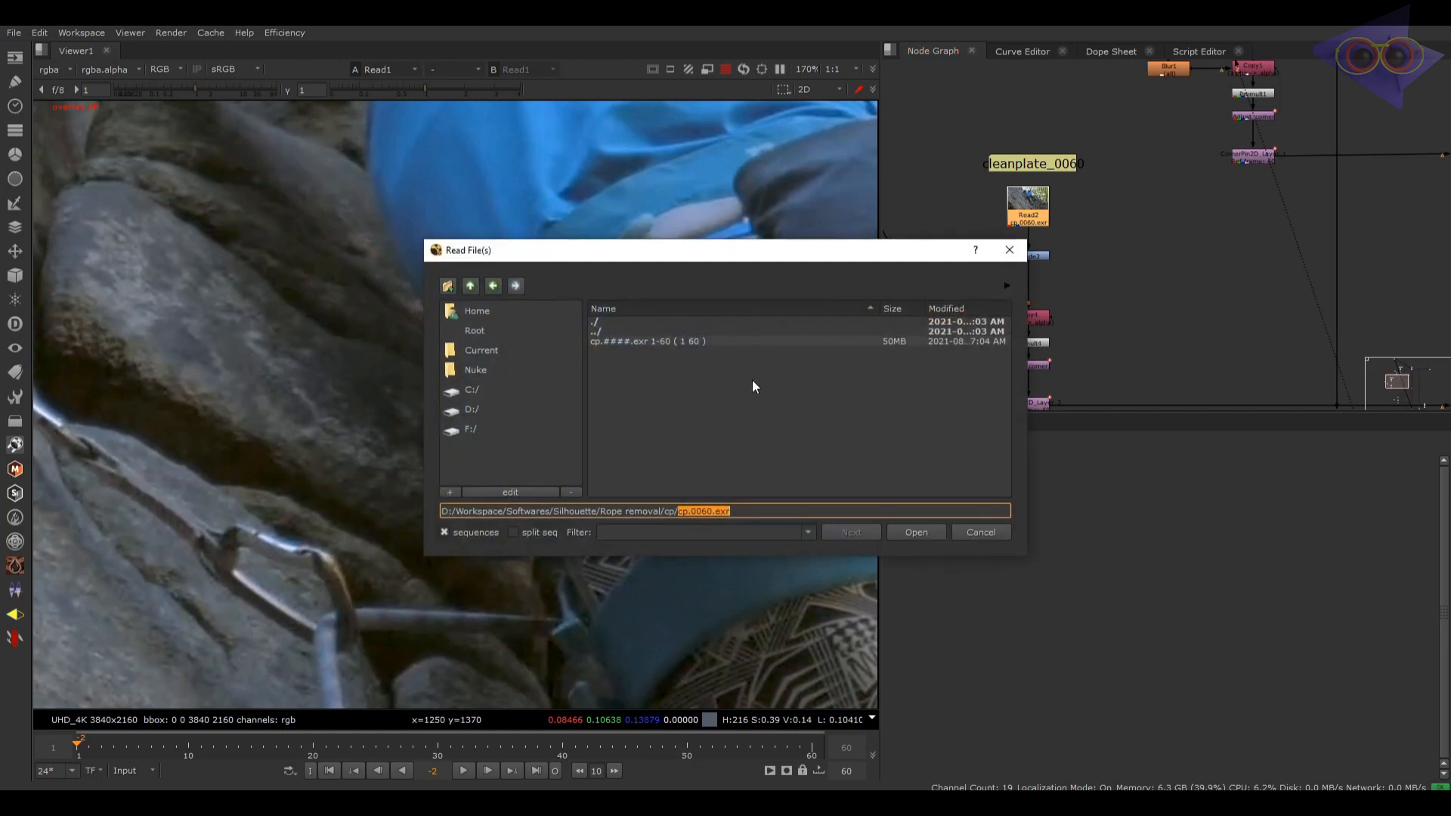
left_click(460, 532)
left_click(628, 341)
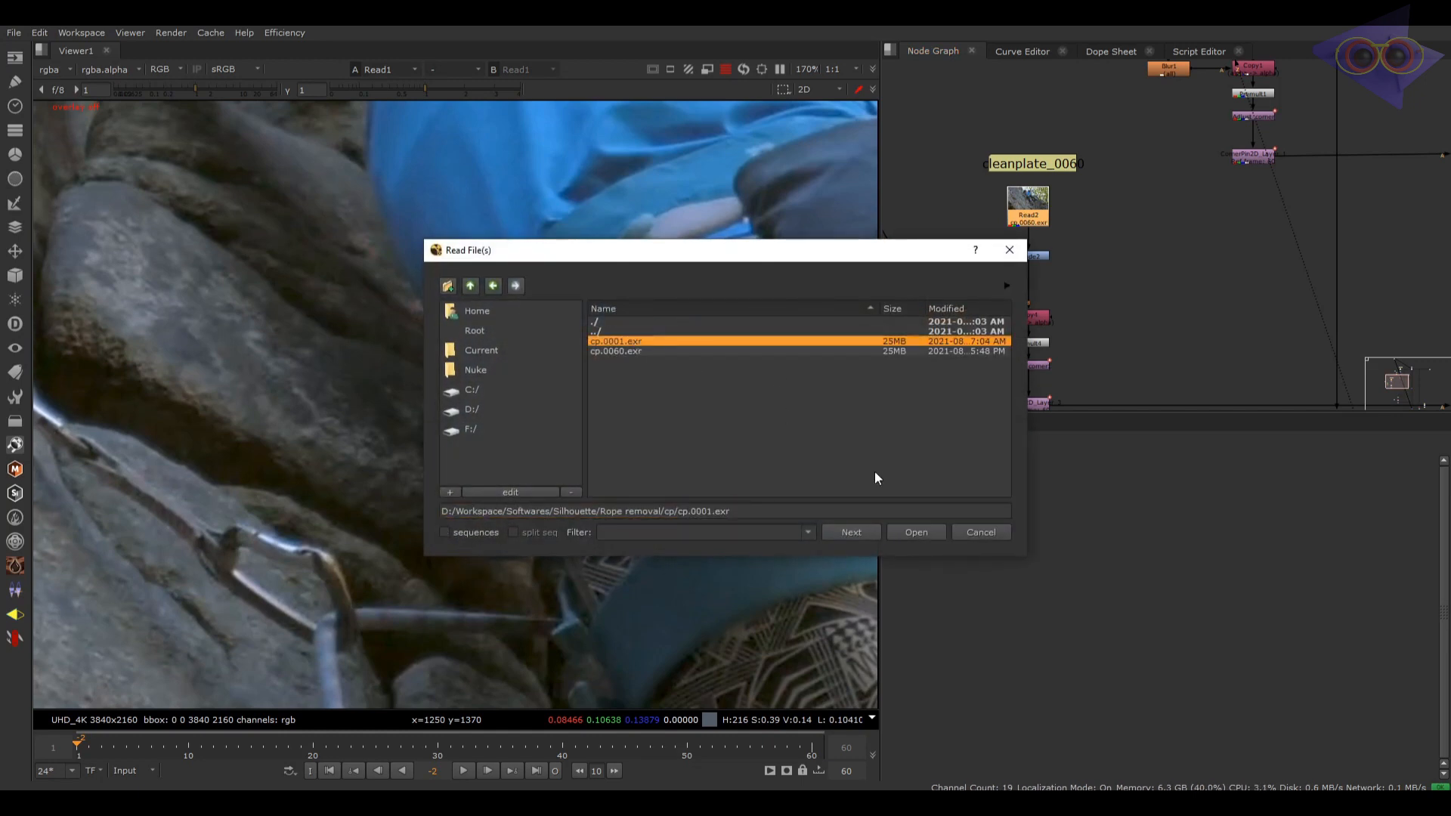
left_click(914, 533)
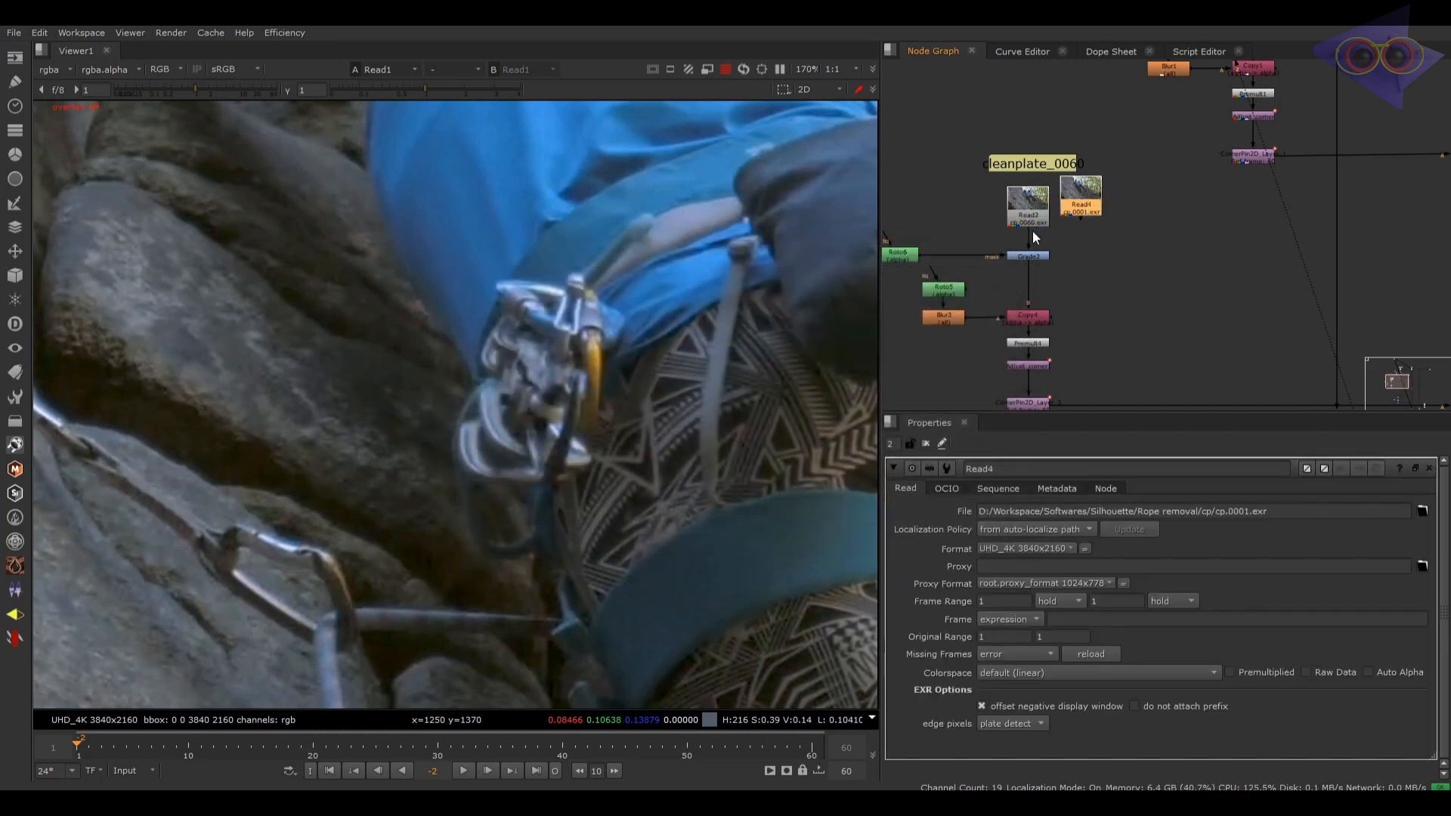
Step: Replace the duplicated branch's cp.0060.exr Read node with the cp.0001.exr Read node
left_click(1032, 214)
key("Delete")
left_click_drag(1080, 206, 1026, 215)
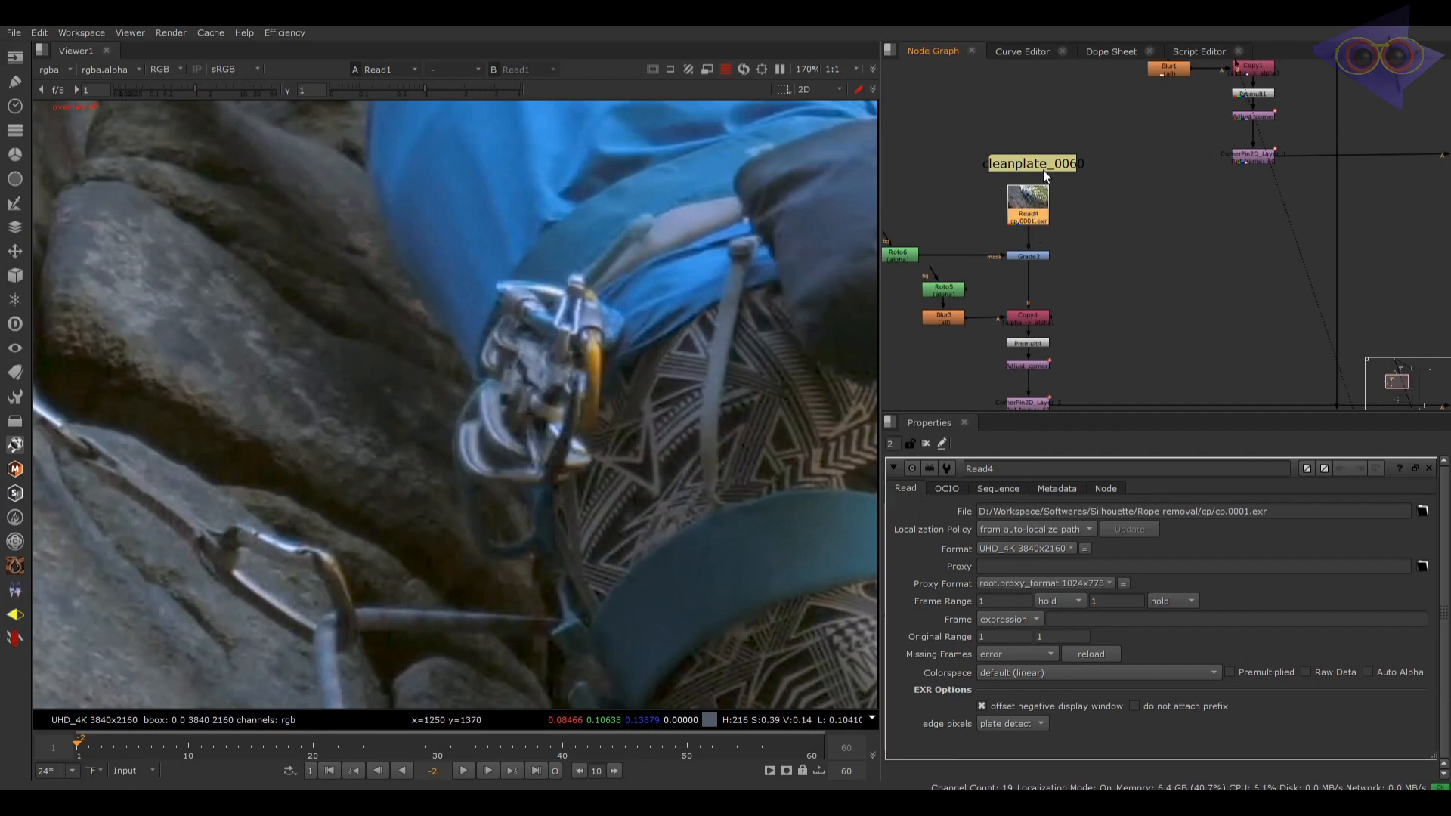
Step: Relabel the duplicated branch's sticky note as cleanplate_0001
double_click(1043, 170)
left_click(1040, 516)
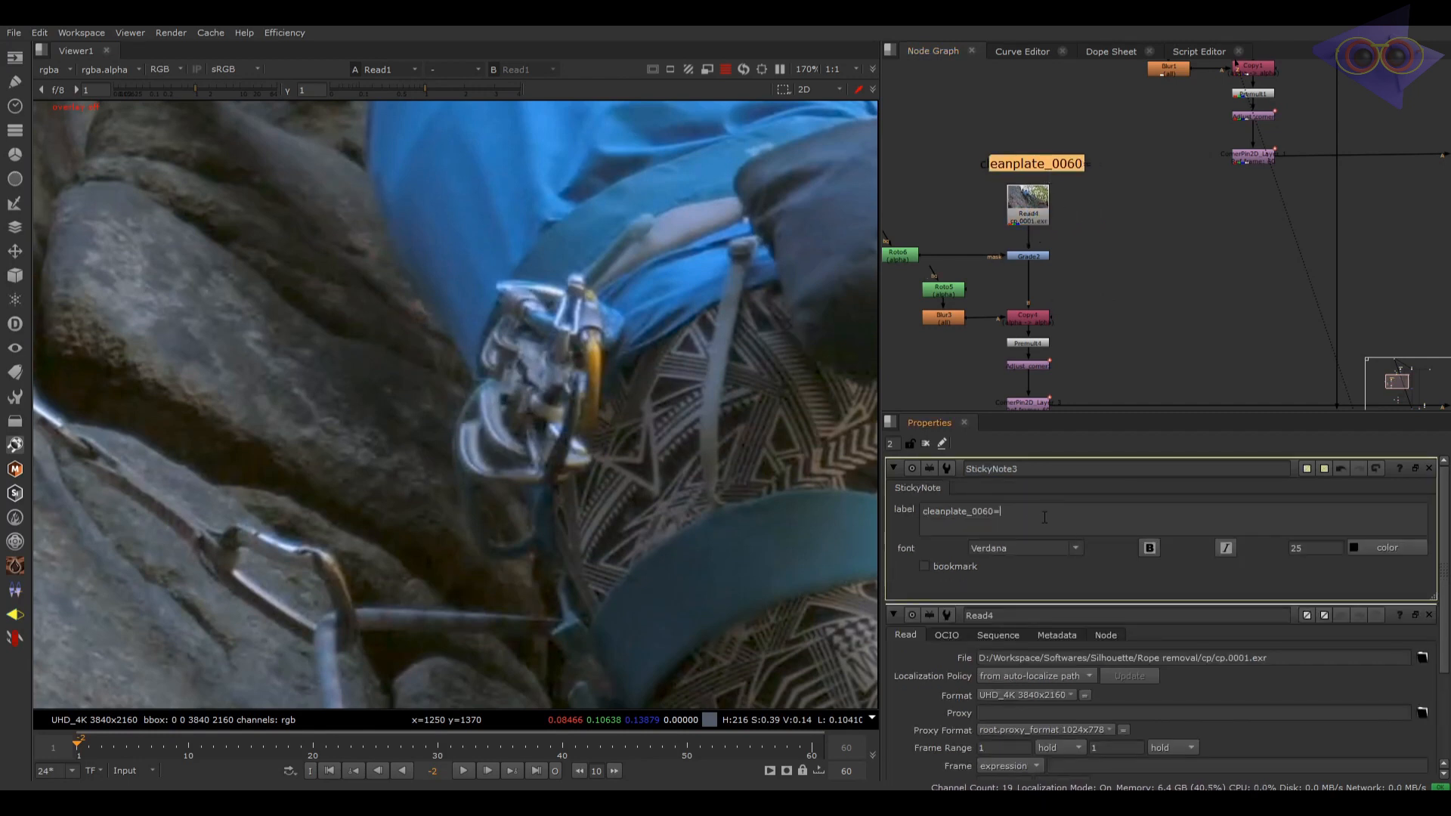
left_click(1119, 346)
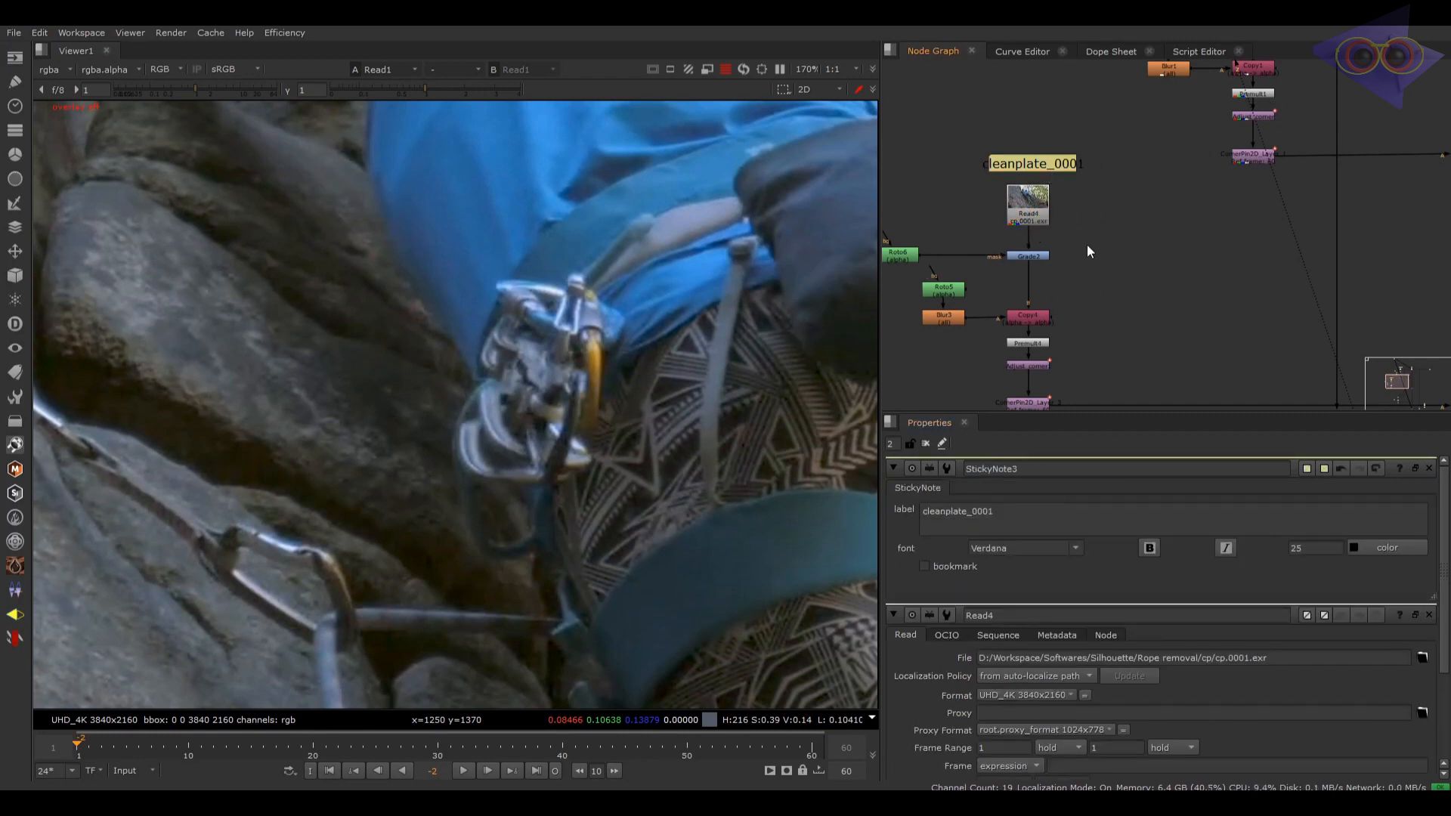
Step: Delete the Grade node and its mask Roto from the cleanplate_0001 branch
middle_click_drag(1085, 239, 1151, 182)
left_click_drag(1146, 175, 965, 213)
key("Delete")
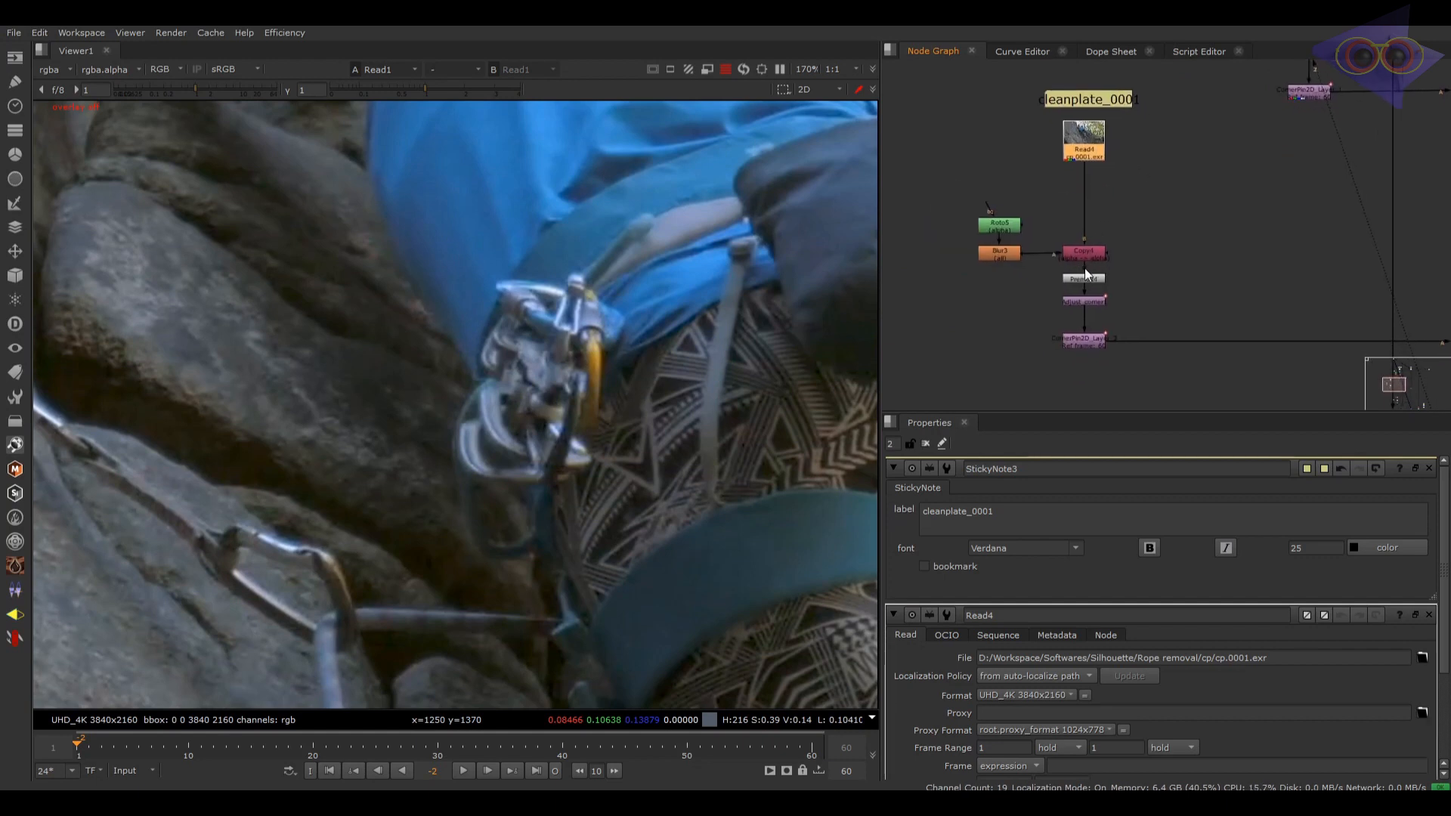
Step: Open the remaining Roto in the cleanplate_0001 branch and delete its existing Bezier shape
left_click(1082, 251)
double_click(1002, 223)
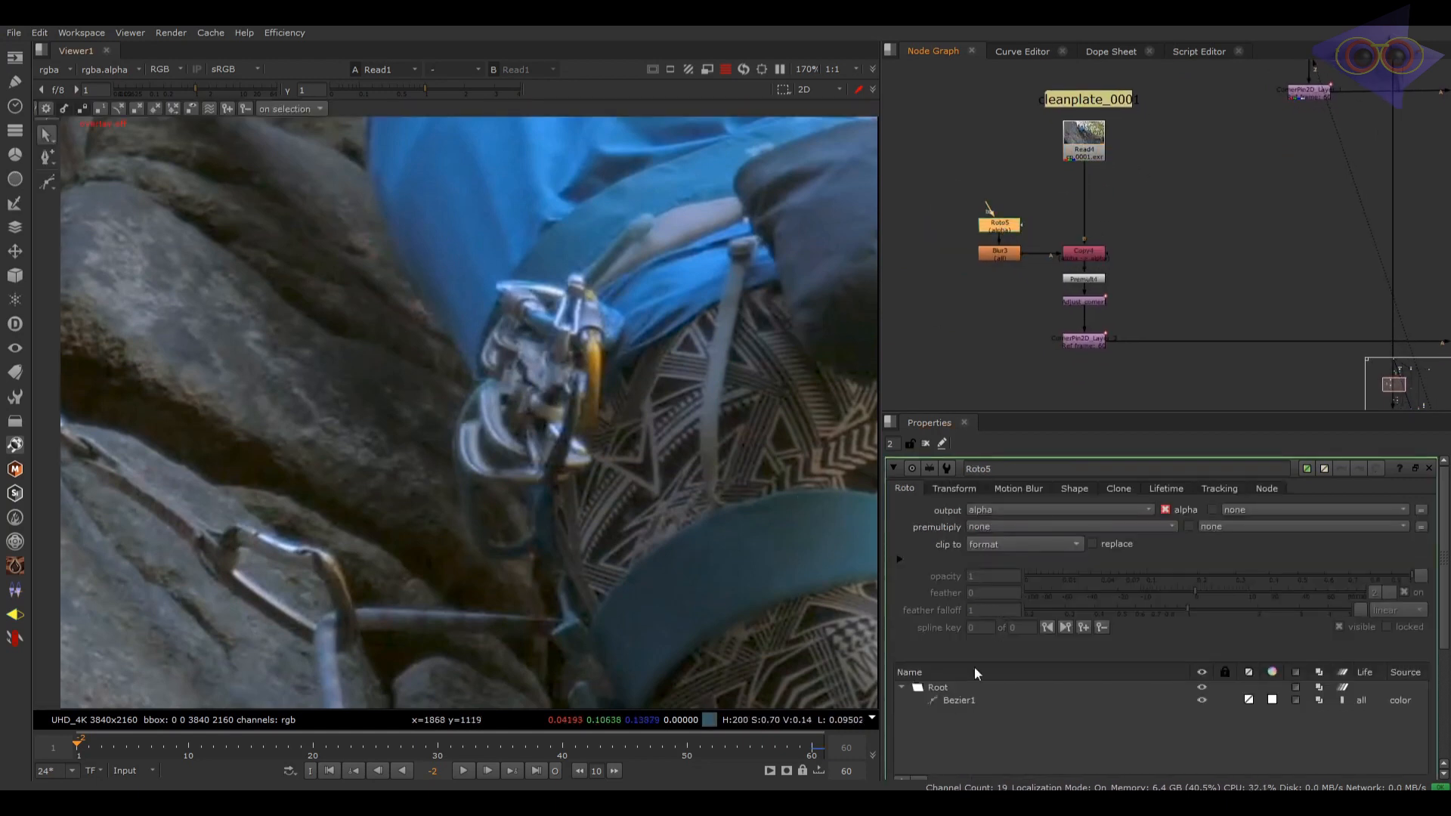
left_click(954, 699)
key("Delete")
Step: View the cp.0001.exr clean plate in the viewer, followed by the original rope plate for reference
left_click(1096, 139)
key("1")
left_click(951, 250)
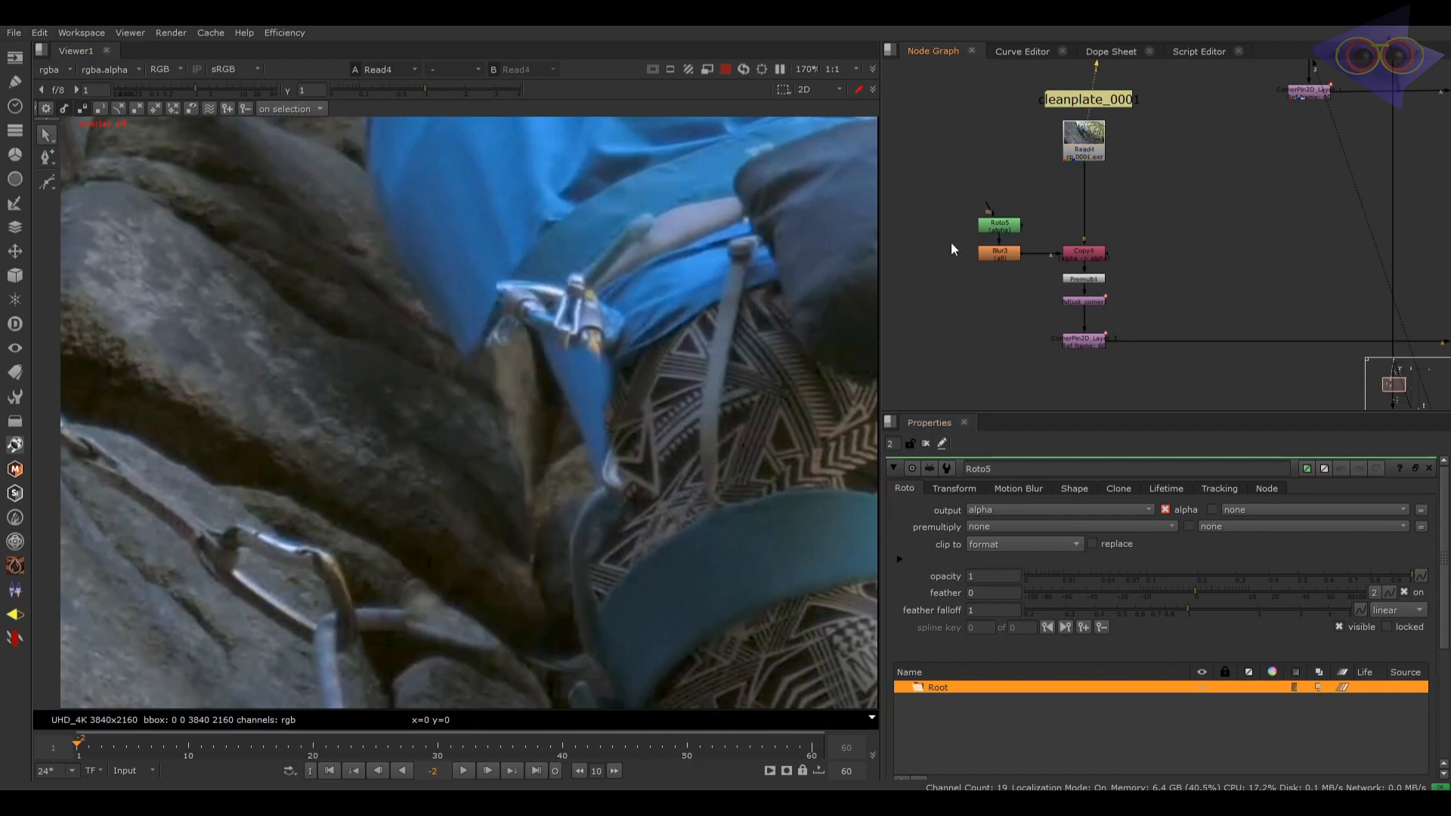
left_click(1013, 224)
scroll(1079, 157, "down", 3)
middle_click_drag(1326, 100, 1098, 162)
left_click(1149, 68)
key("1")
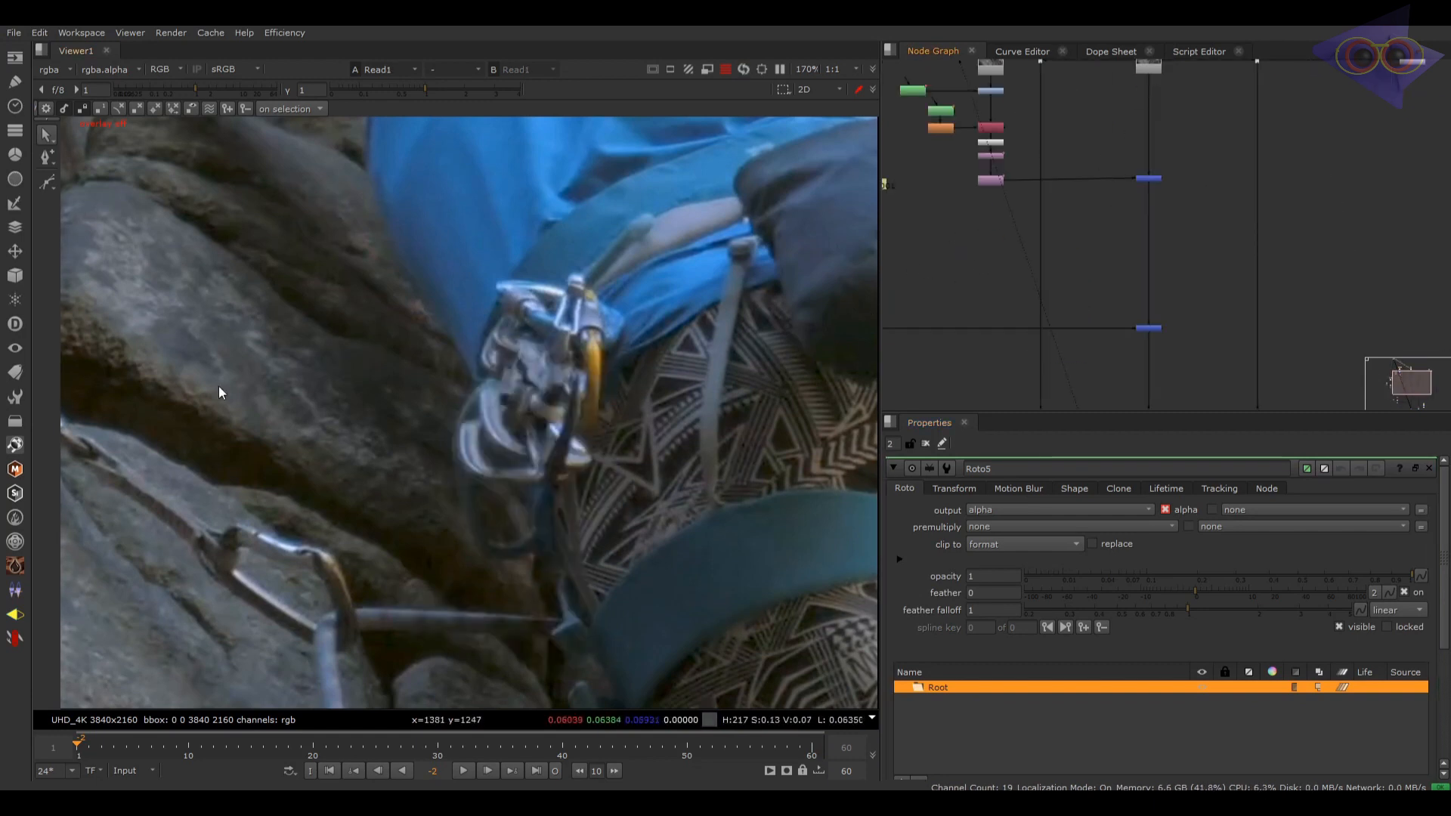
Step: Draw a closed Bezier in the cleanplate_0001 Roto over the rock area covered by the carabiners' outer edge and hanging loop
scroll(469, 393, "up", 3)
key("o")
left_click(278, 325)
key("v")
left_click(336, 320)
left_click(393, 350)
left_click(446, 378)
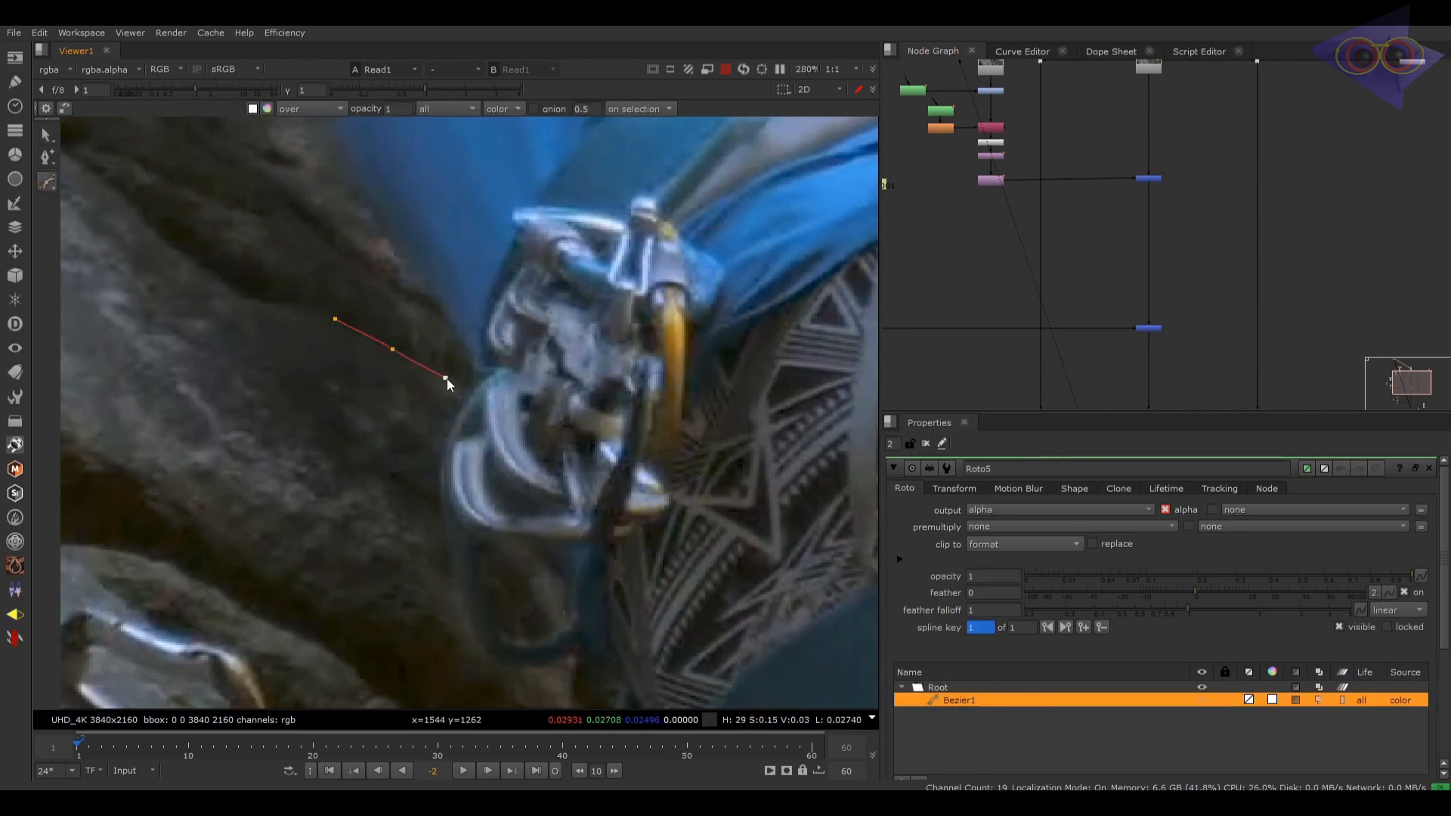
left_click(505, 410)
middle_click_drag(506, 416, 493, 304)
left_click(559, 343)
left_click(588, 427)
scroll(582, 640, "down", 1)
middle_click_drag(582, 641, 598, 507)
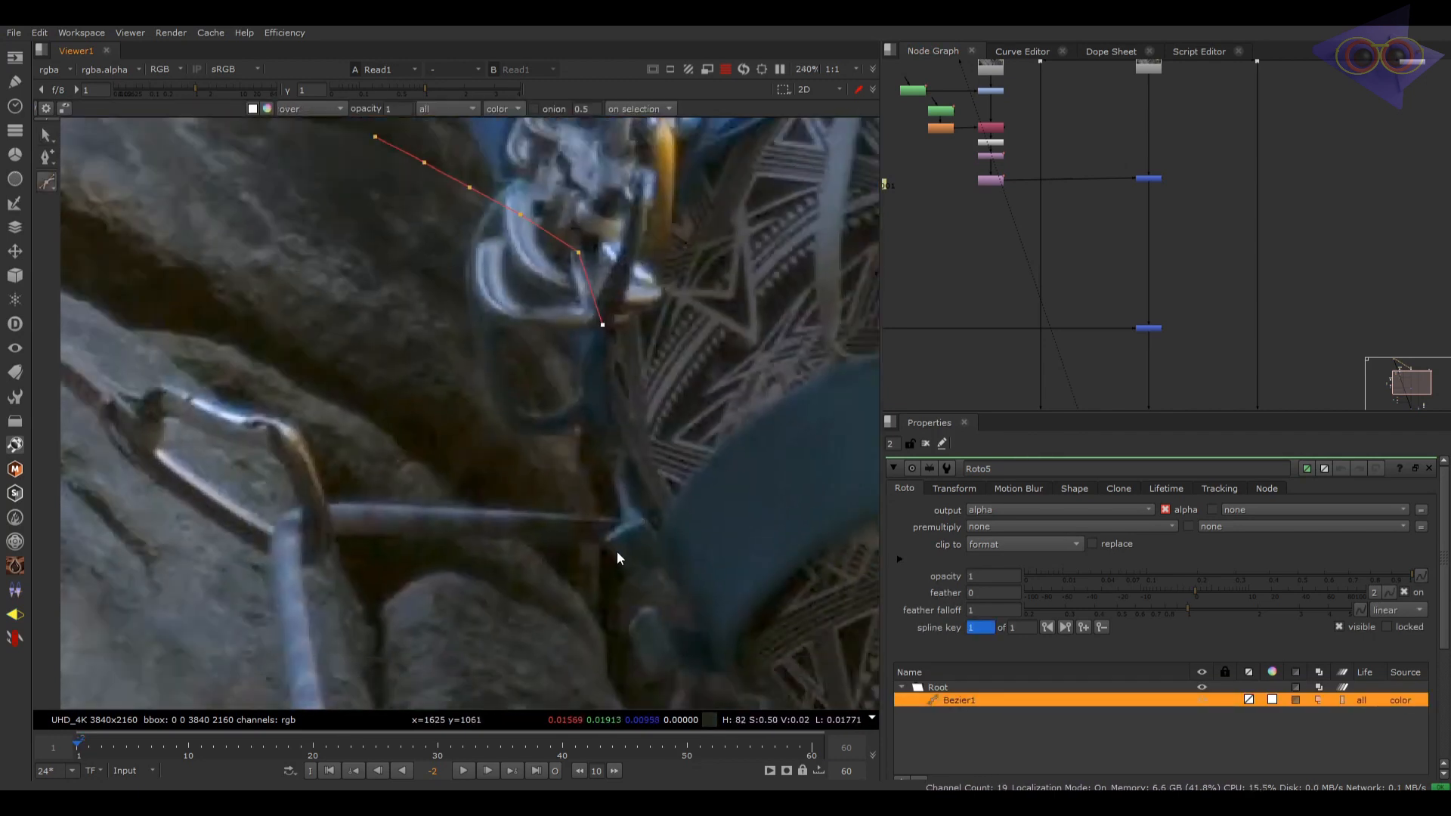
left_click(616, 551)
left_click(607, 635)
left_click(287, 377)
left_click(375, 138)
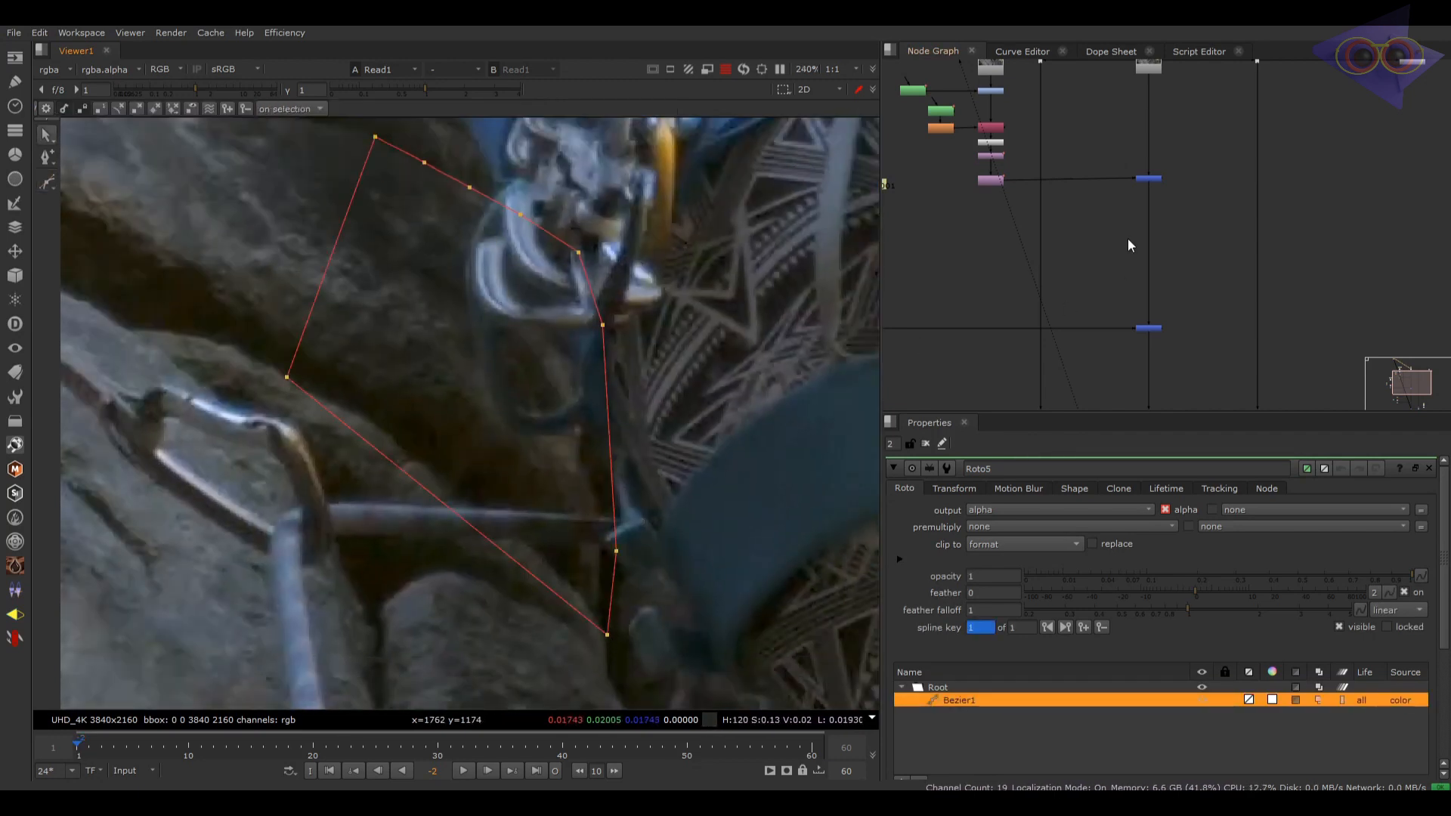
scroll(1128, 240, "down", 3)
scroll(1026, 280, "up", 3)
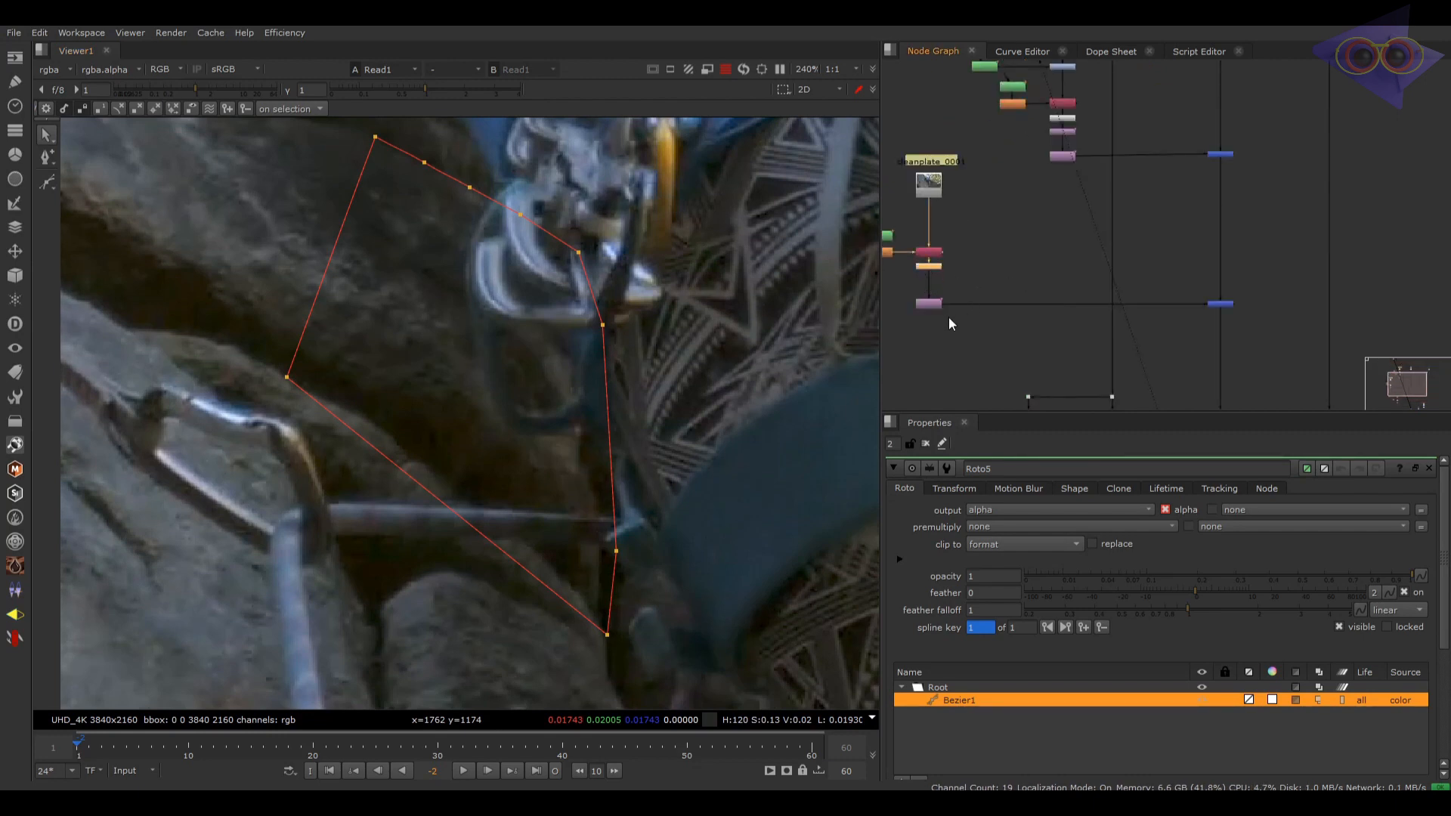
Step: Open the CornerPin2D of the cleanplate_0001 branch and check its to and from corner values at frame 1
double_click(936, 303)
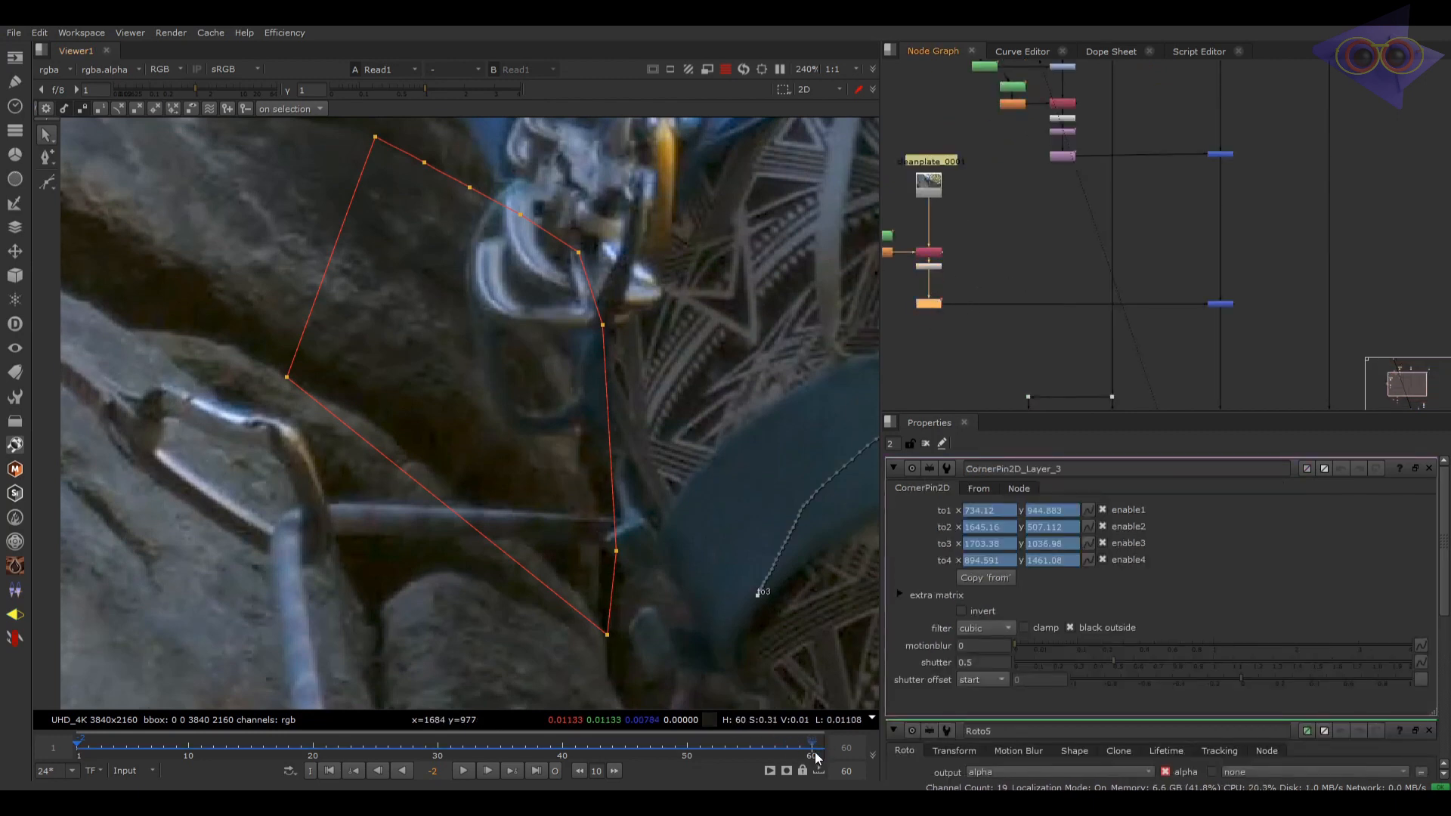
left_click(978, 488)
left_click(929, 489)
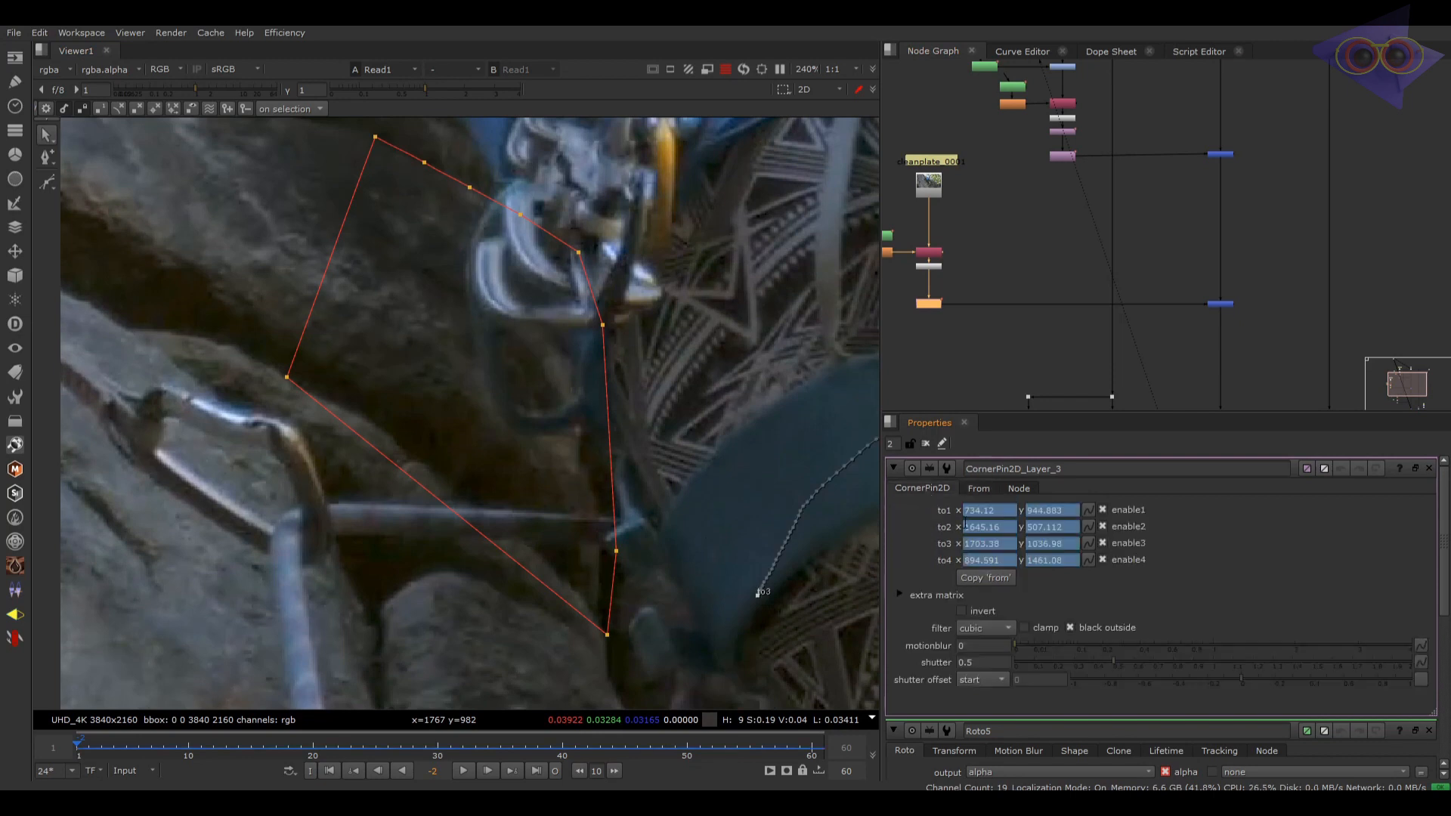
left_click(83, 747)
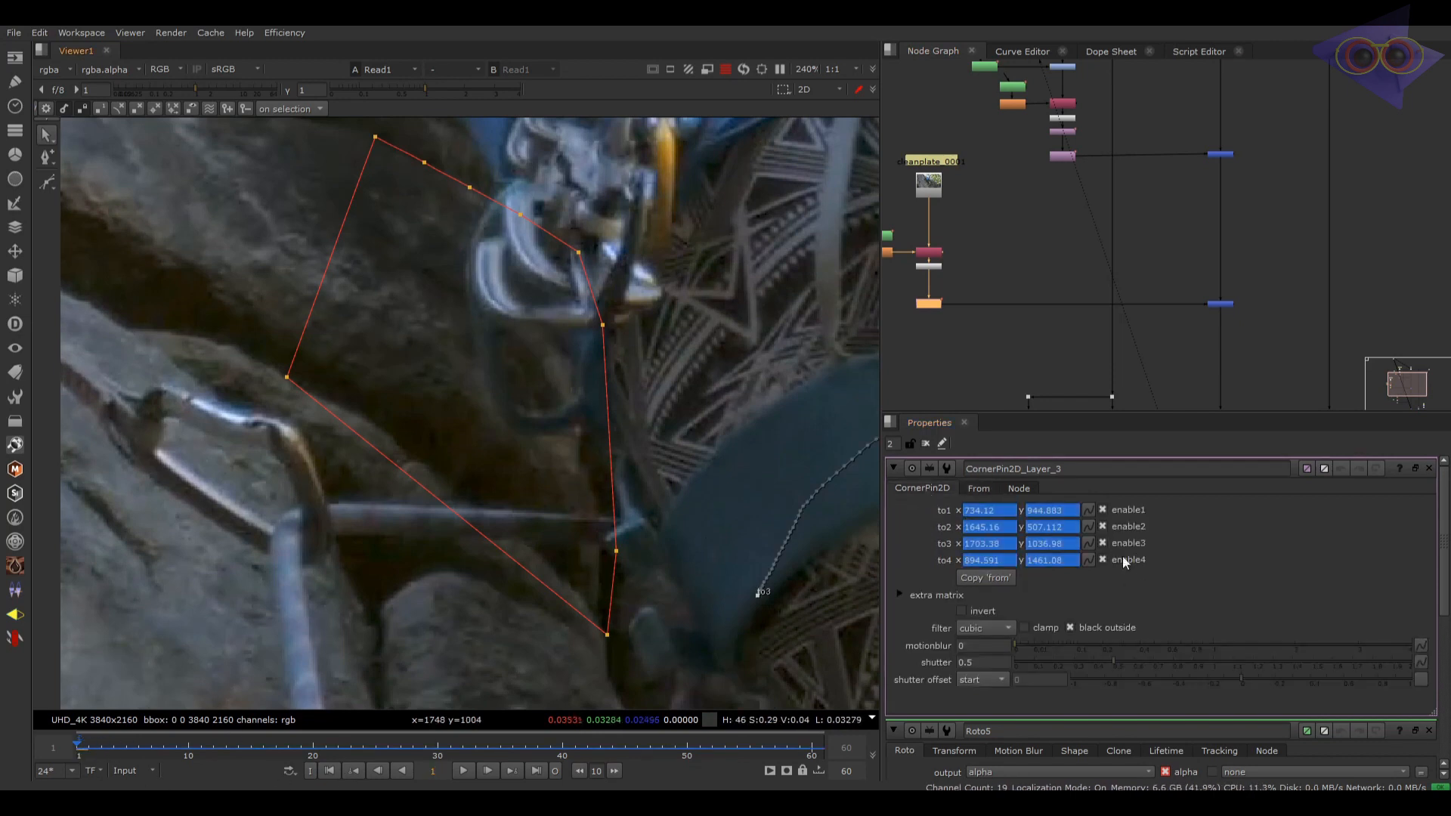
left_click(986, 492)
left_click(933, 491)
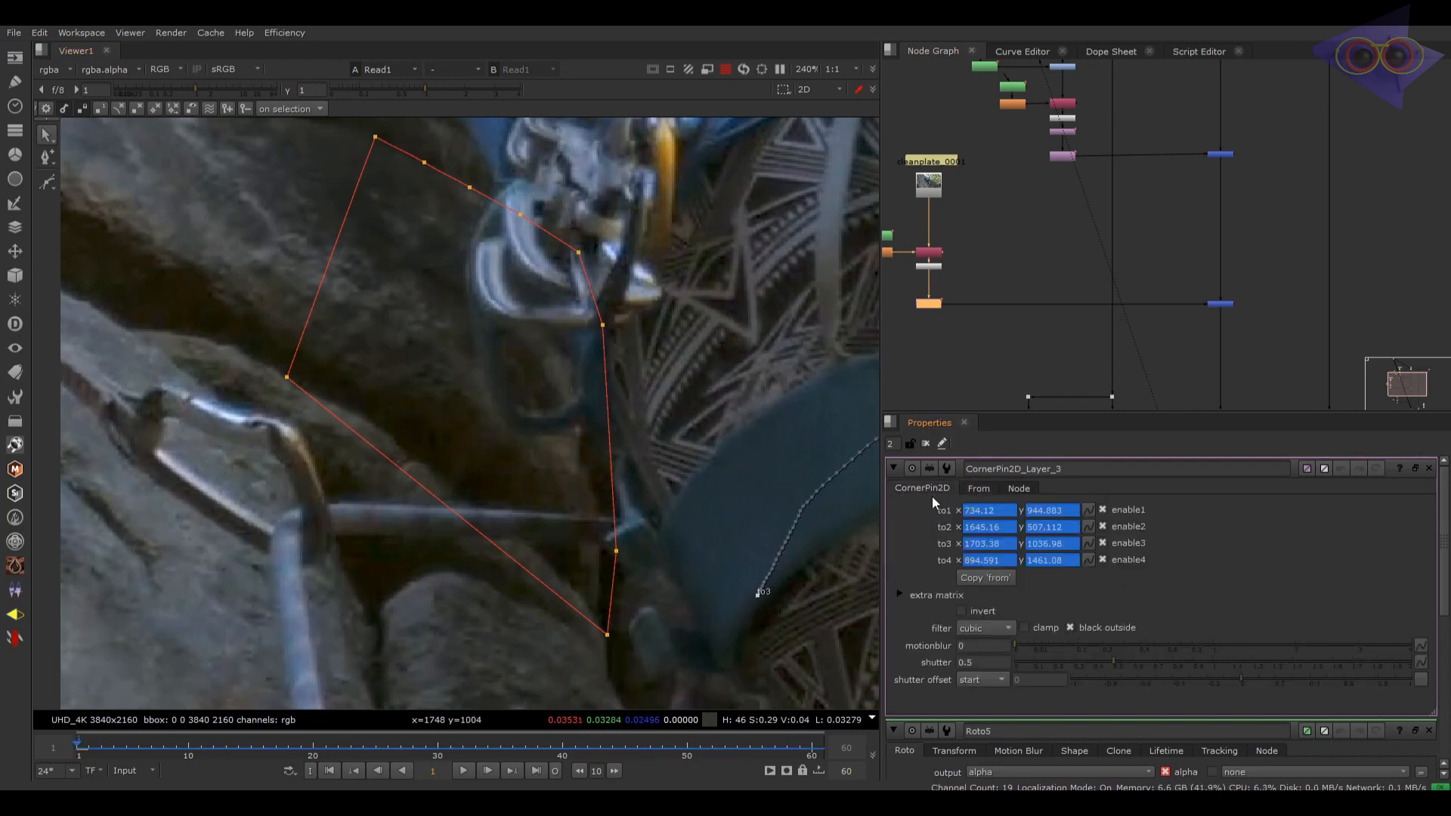
left_click(980, 492)
Step: Set the CornerPin2D's from corners to match its to corner positions at frame 1
left_click(291, 34)
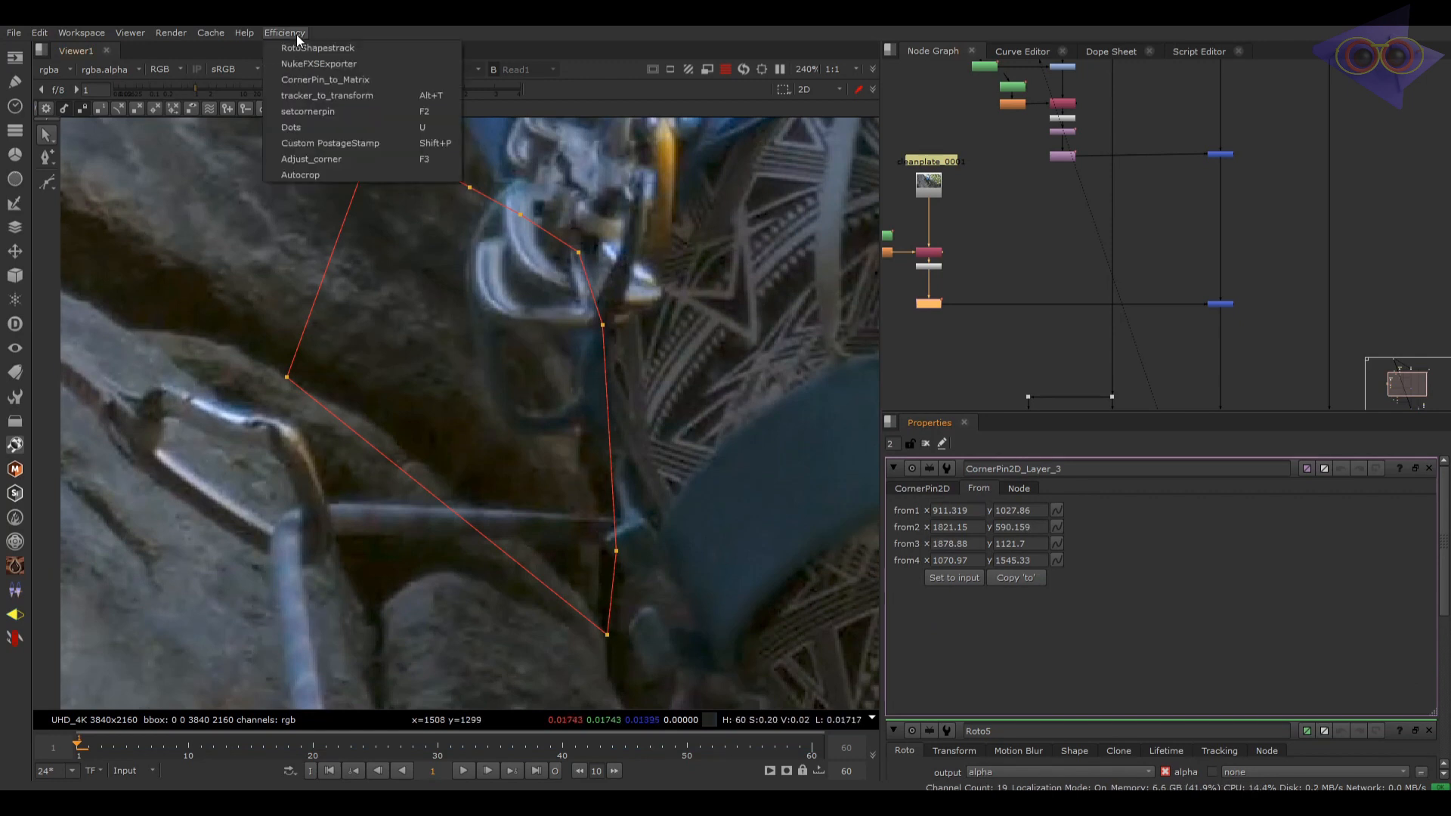
left_click(1084, 351)
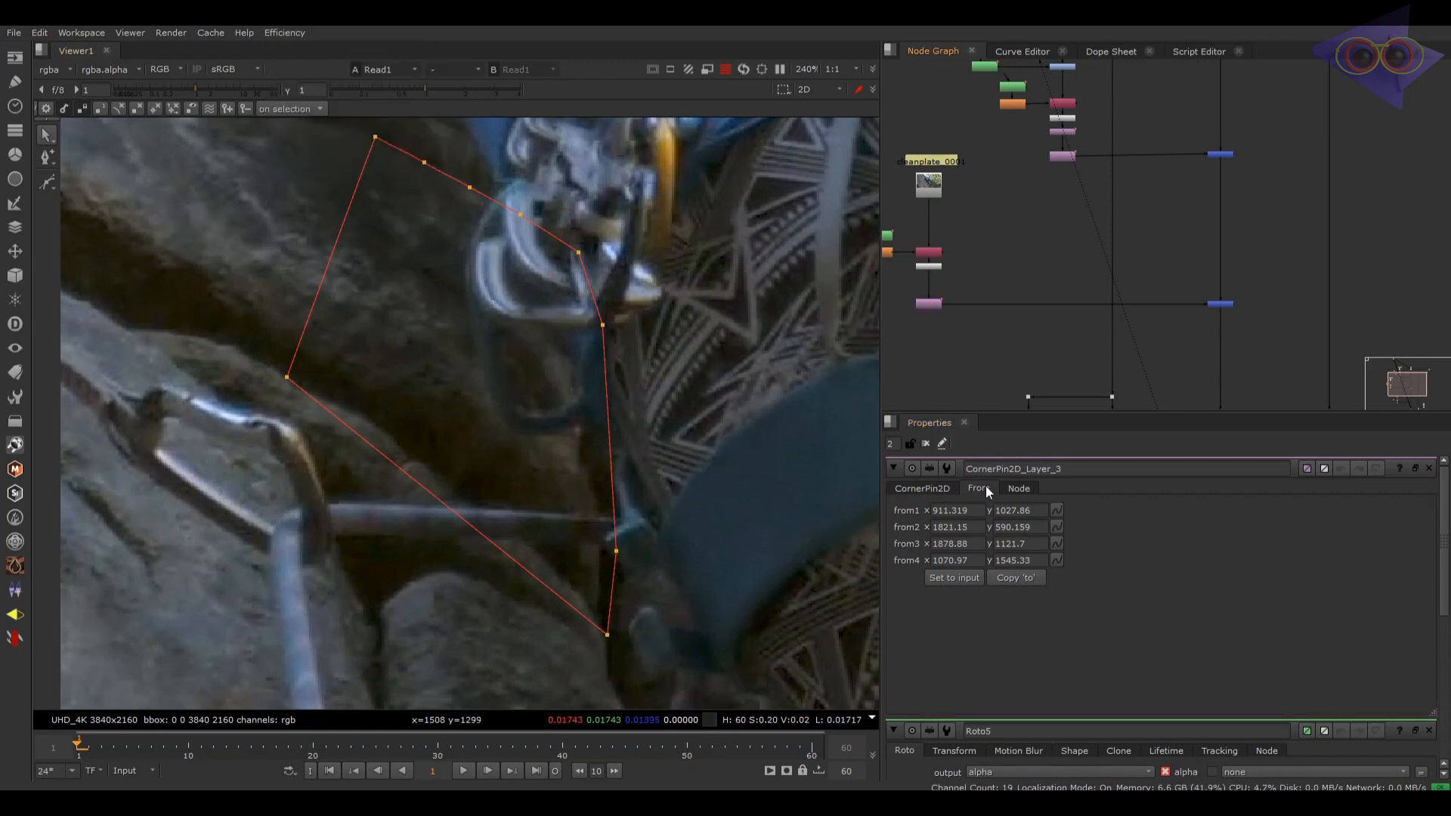
key("ctrl+c")
left_click(740, 423)
middle_click_drag(930, 276, 993, 273)
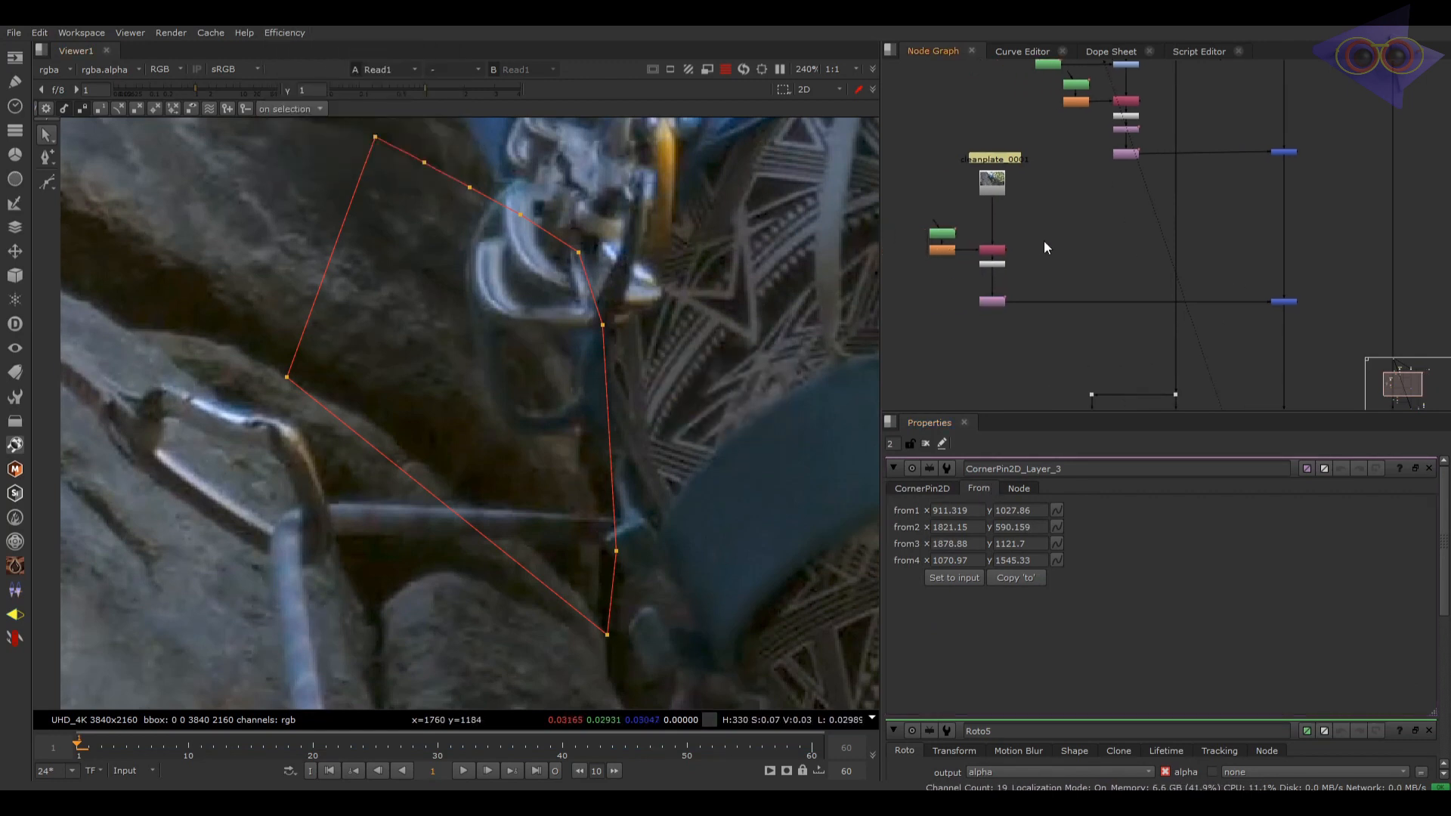
left_click(995, 302)
key("ctrl+c")
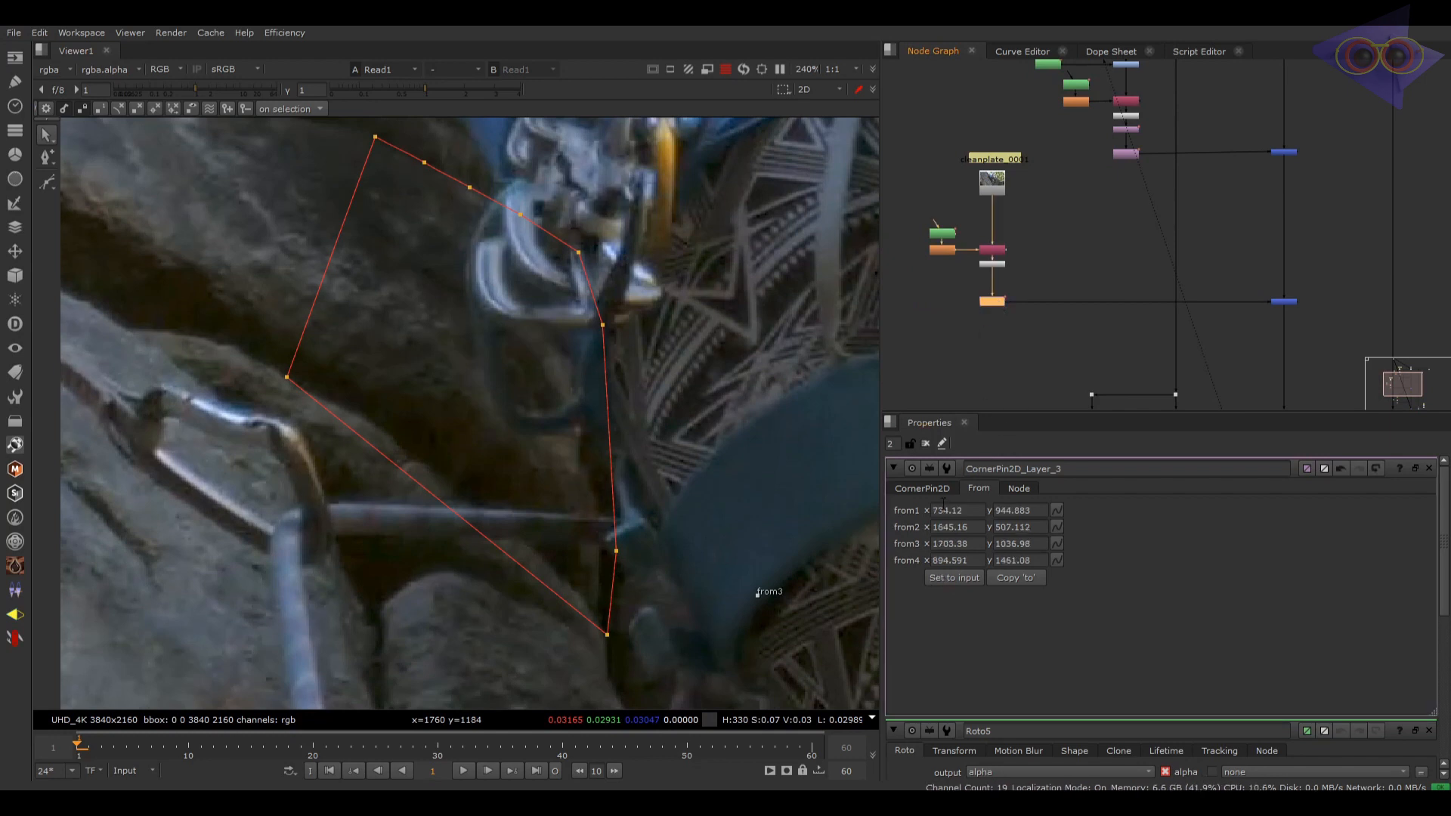
left_click(925, 489)
left_click(980, 490)
left_click(1068, 344)
Step: View the Merge4 output of the cleanplate_0001 branch with the viewer overlay hidden
middle_click_drag(1214, 310, 1099, 350)
scroll(1098, 350, "down", 3)
left_click(1139, 344)
key("1")
key("q")
middle_click_drag(546, 360, 560, 372)
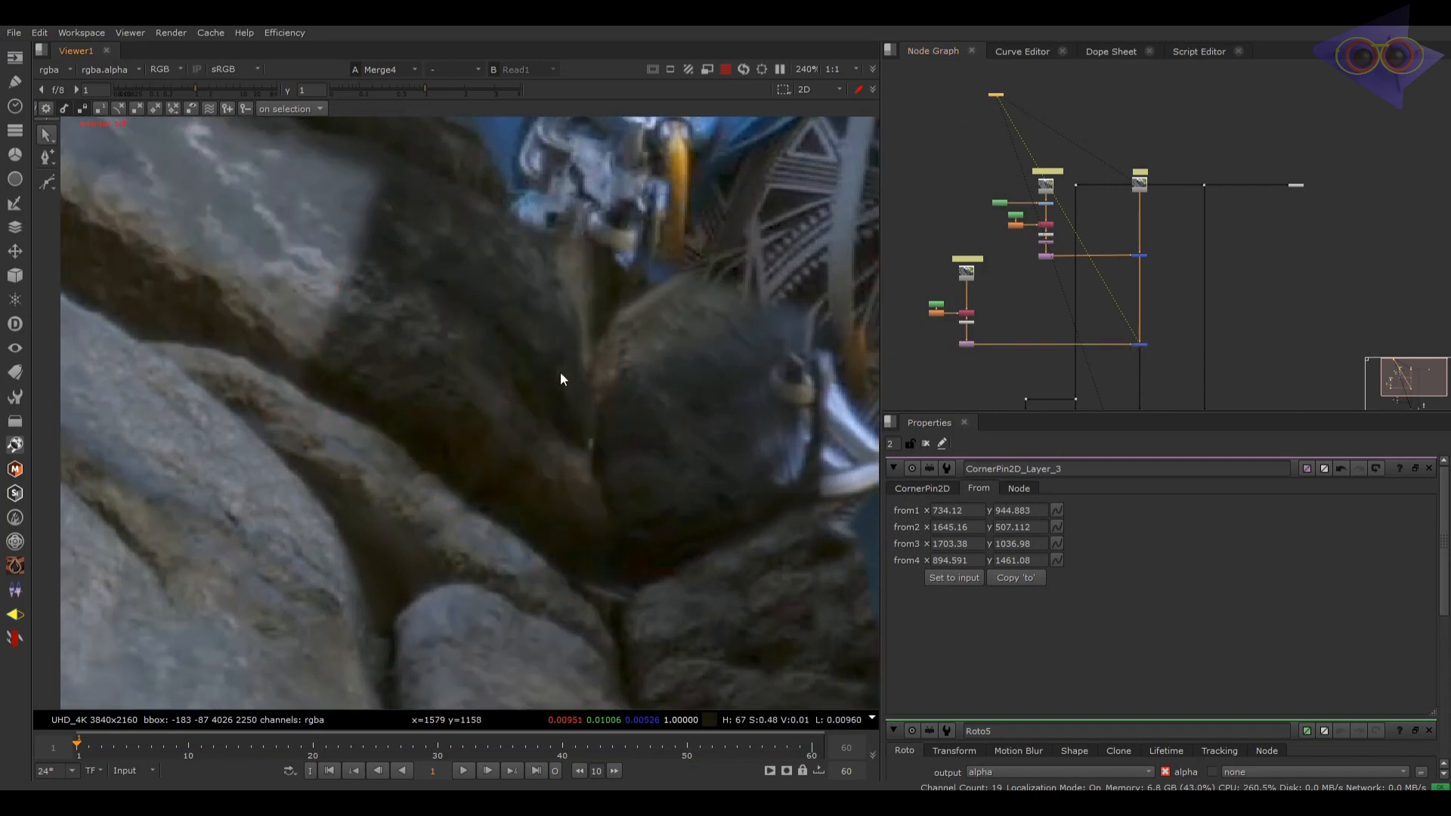
scroll(585, 361, "down", 3)
Step: Switch repeatedly between the original rope plate and the Merge4 output to examine the patched rock at frame 1
left_click(1140, 189)
key("2")
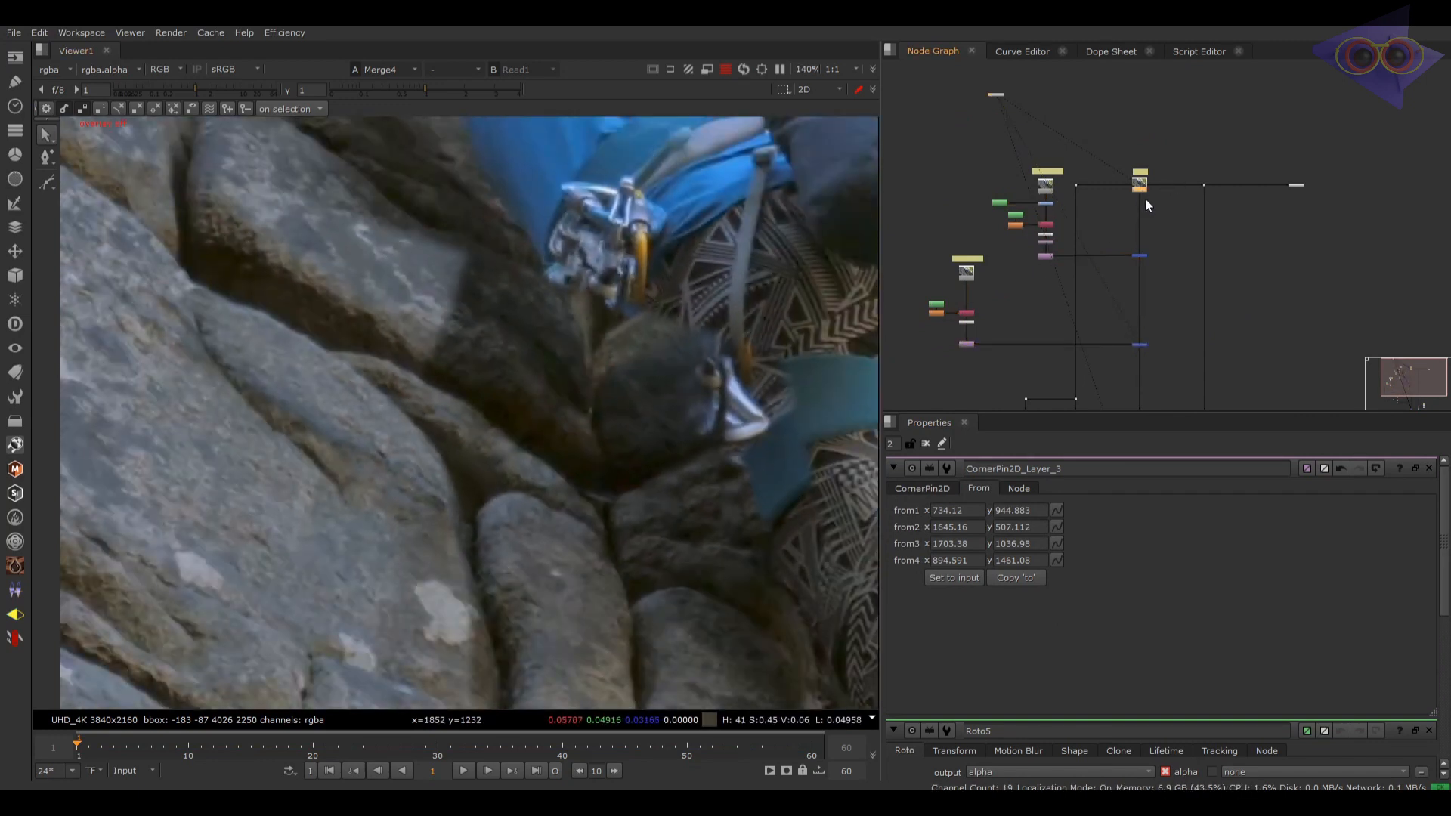
left_click_drag(1163, 308, 1105, 365)
key("1")
left_click(1113, 357)
key("2")
key("1")
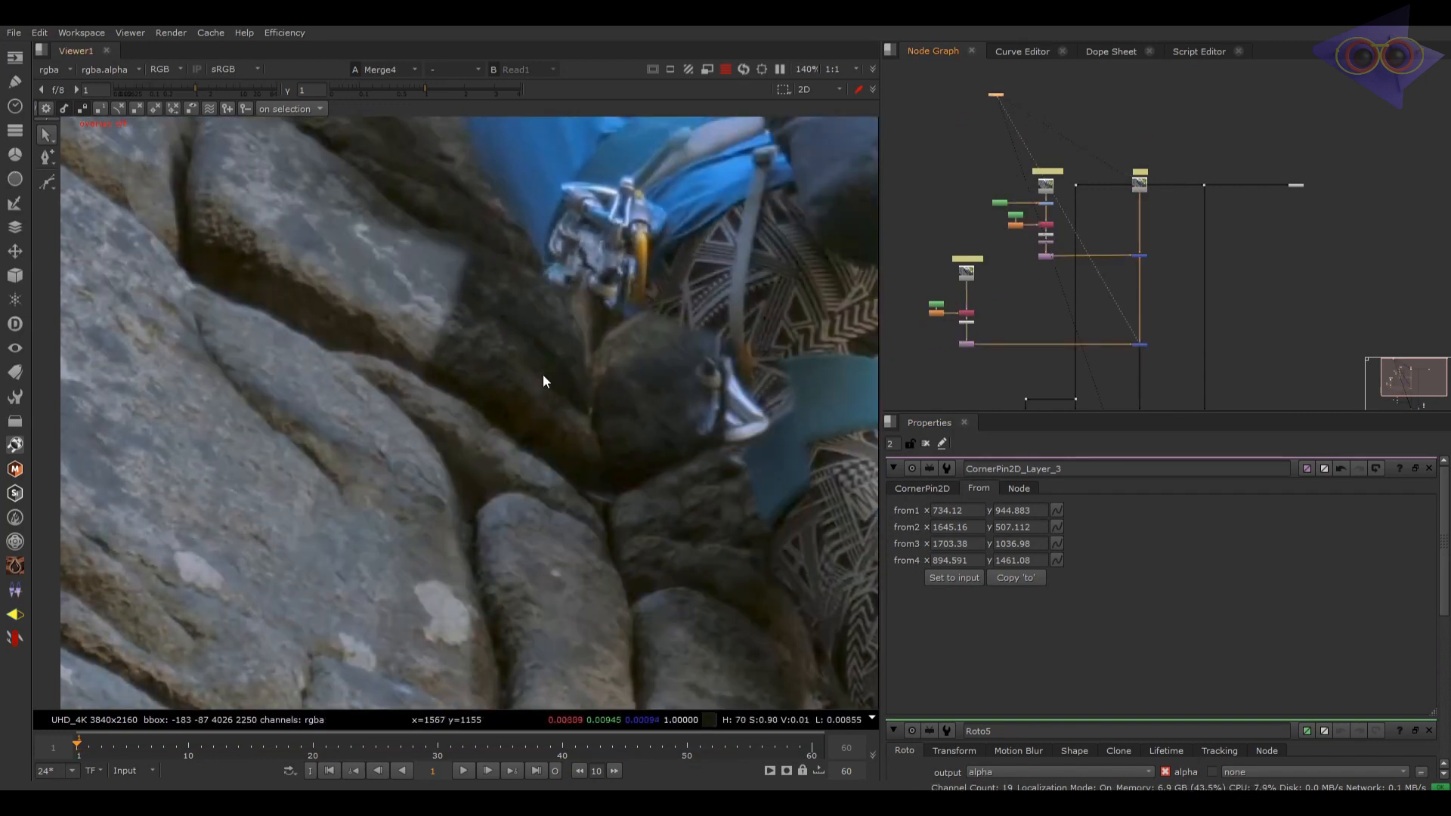
key("2")
key("1")
key("2")
key("1")
scroll(602, 426, "up", 3)
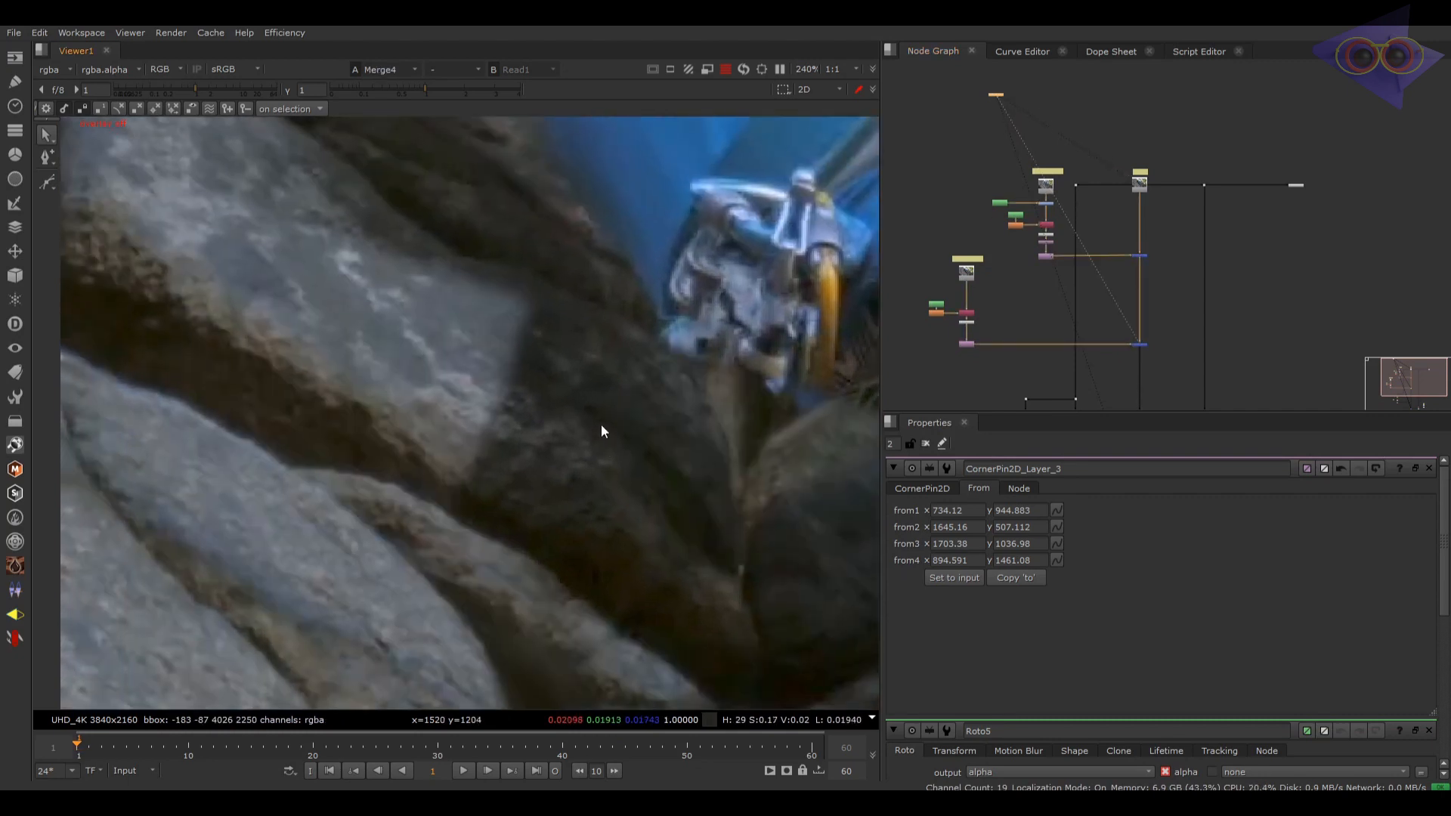
Step: Pull the feather of the Roto5 Bezier's two left corner points outward over the surrounding rock to soften that edge
double_click(936, 305)
key("q")
middle_click_drag(460, 393, 526, 383)
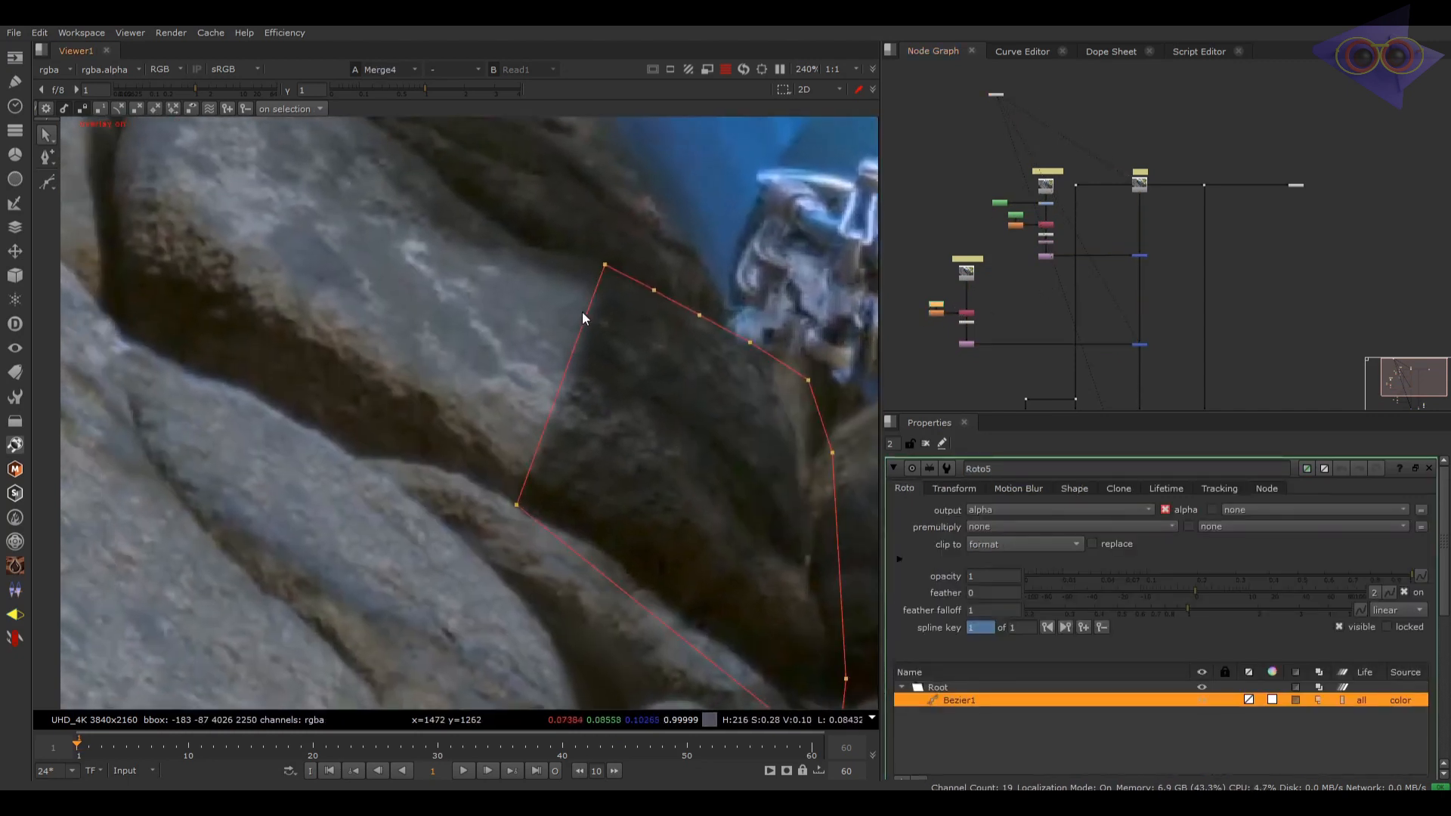
left_click_drag(477, 164, 496, 143, "ctrl")
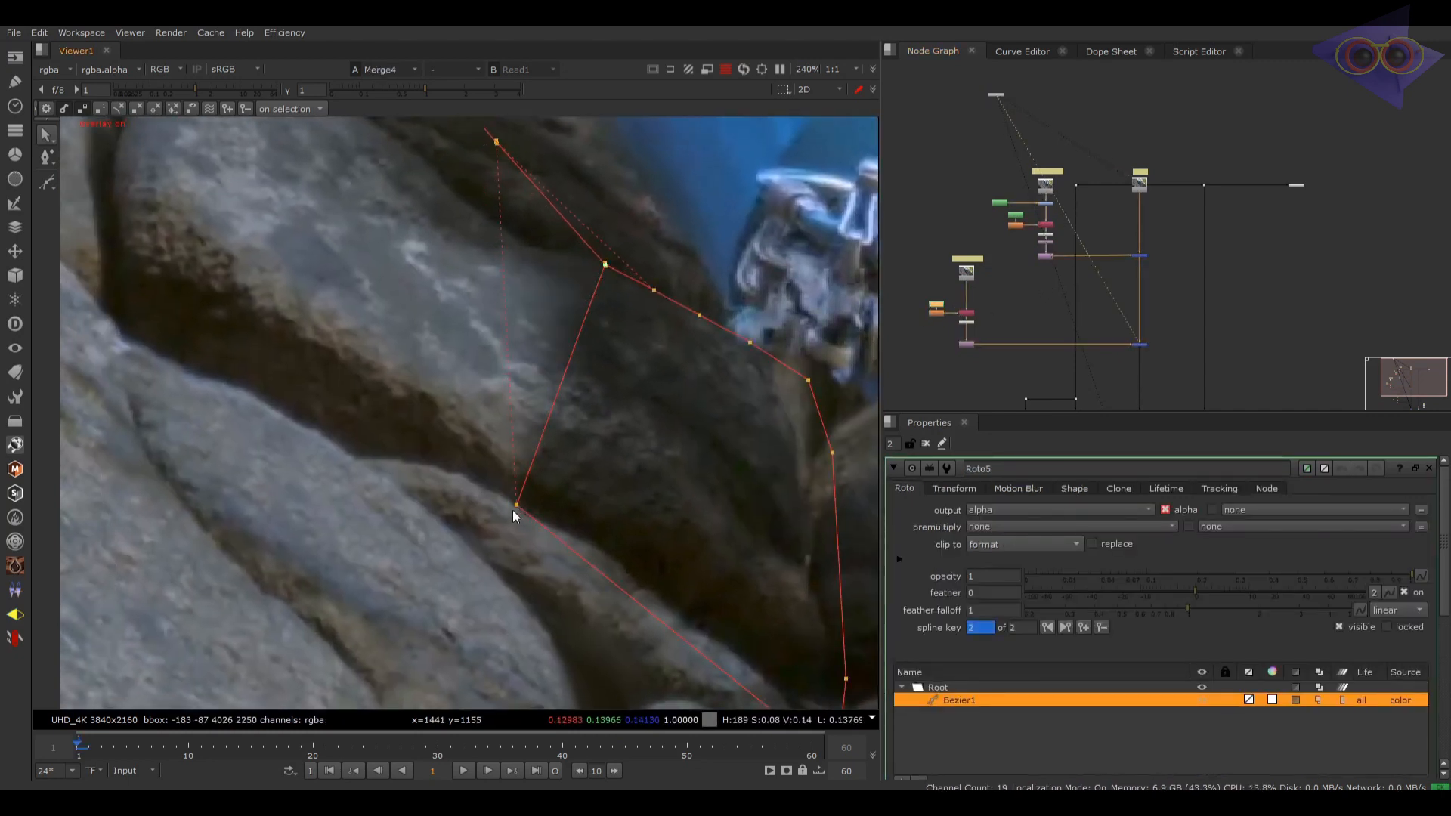
left_click_drag(516, 505, 349, 474, "ctrl")
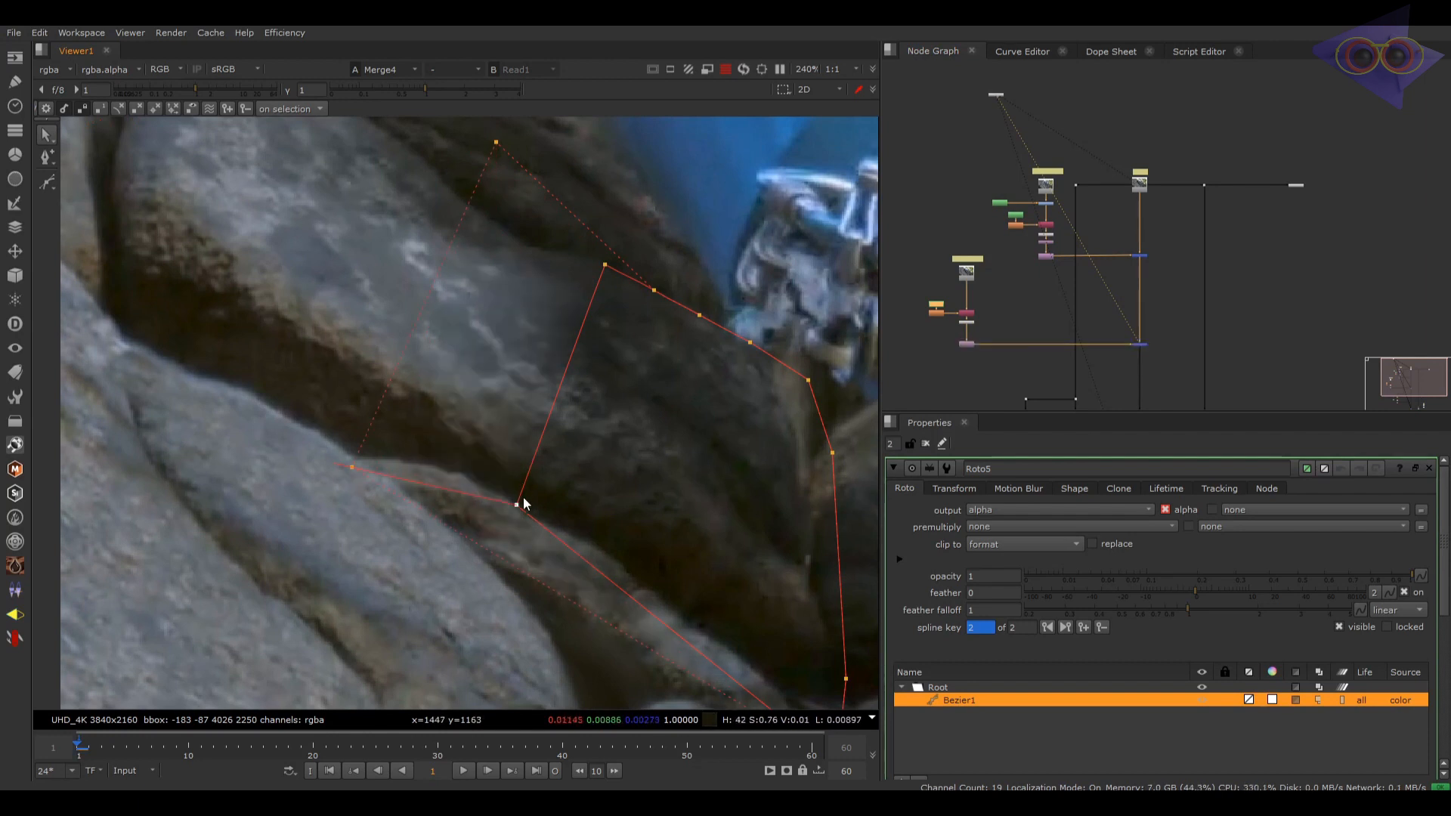
key("o")
scroll(618, 515, "down", 3)
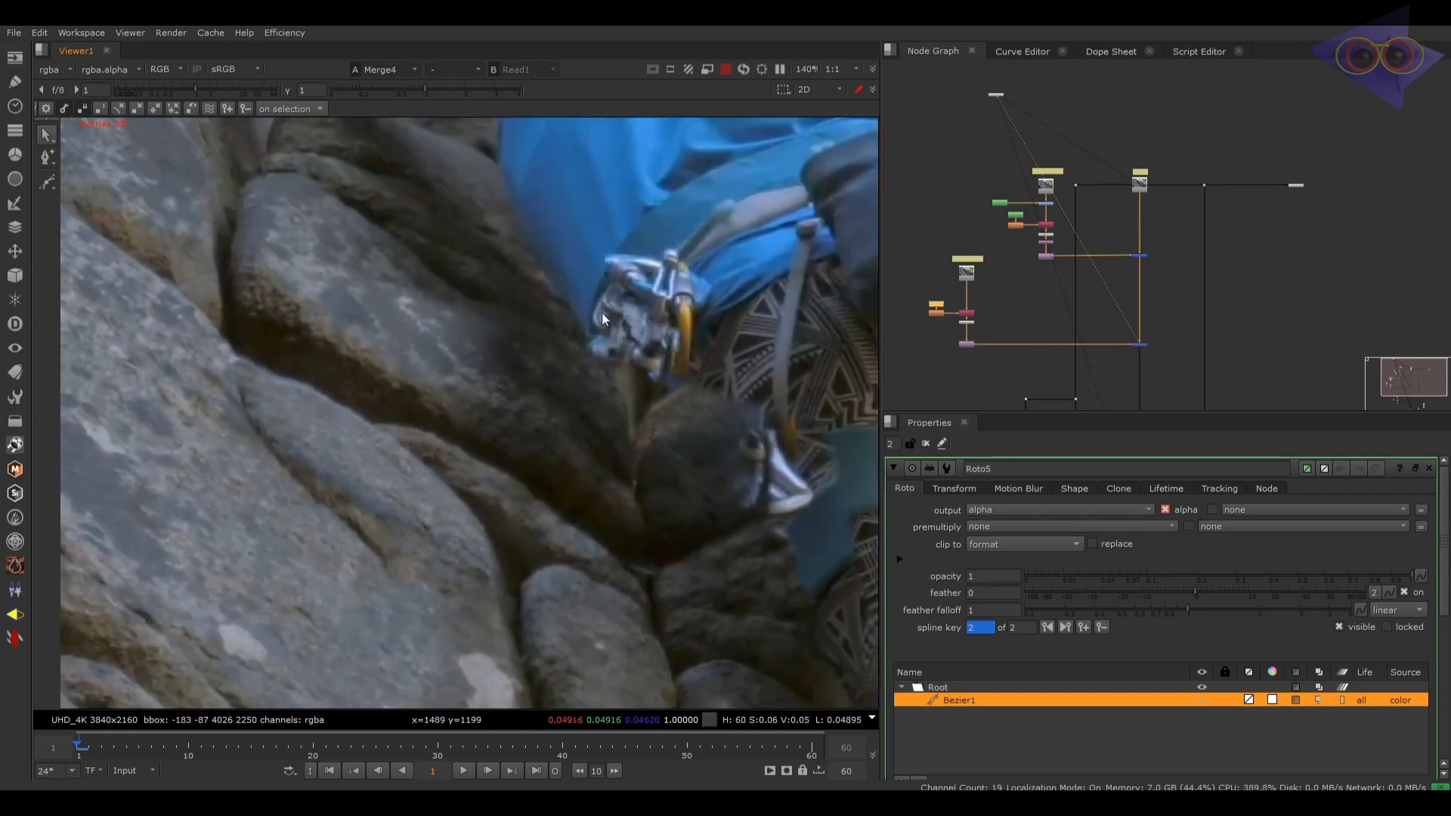
Step: Reshape the Bezier's right edge along the dark rock crevice, adding two points, and turn its points into sharp corners
key("o")
middle_click_drag(1137, 335, 1130, 197)
scroll(614, 511, "up", 3)
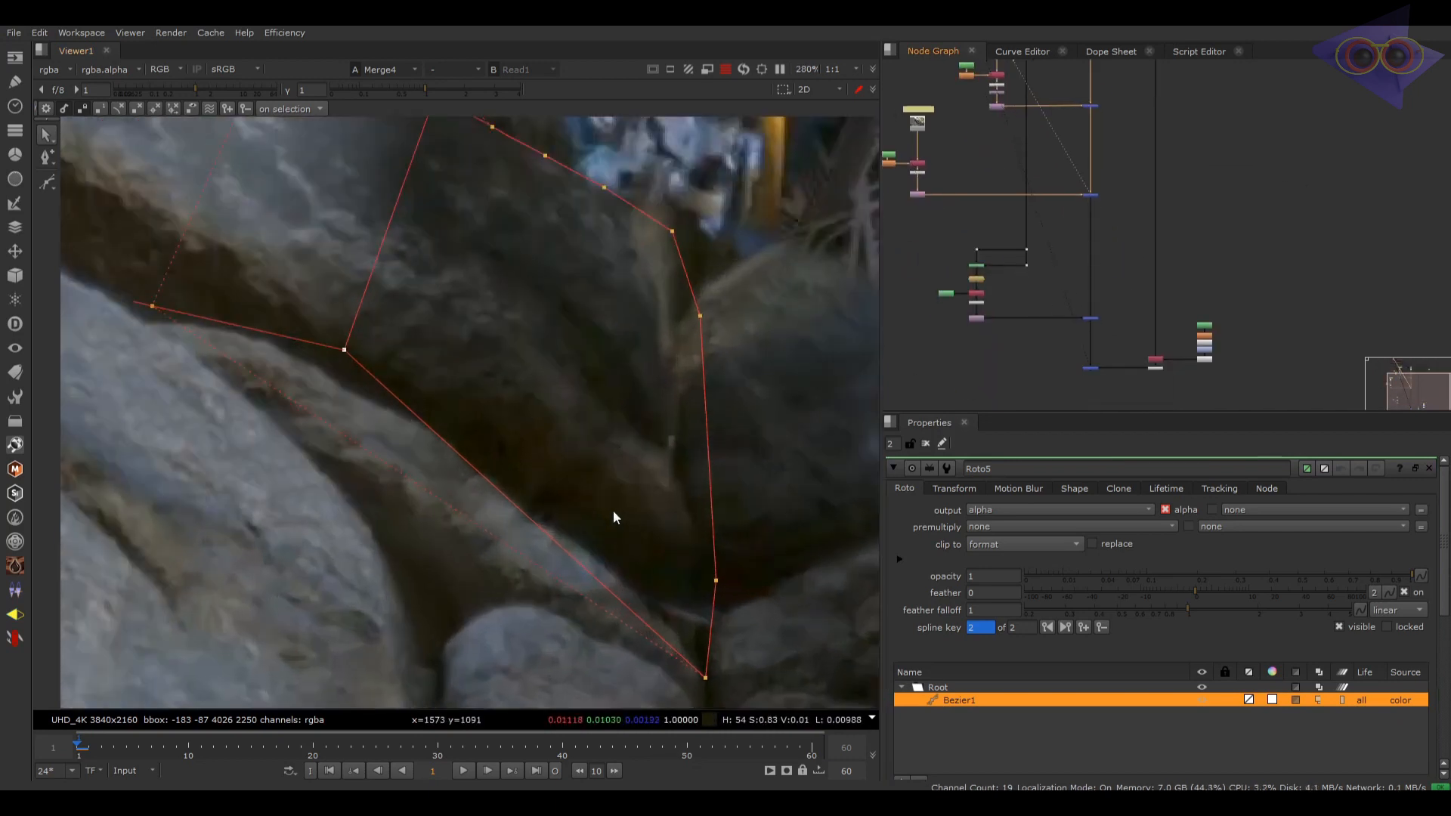
left_click_drag(700, 315, 694, 285)
left_click_drag(701, 377, 679, 372, "ctrl+alt")
left_click_drag(691, 476, 673, 470, "ctrl+alt")
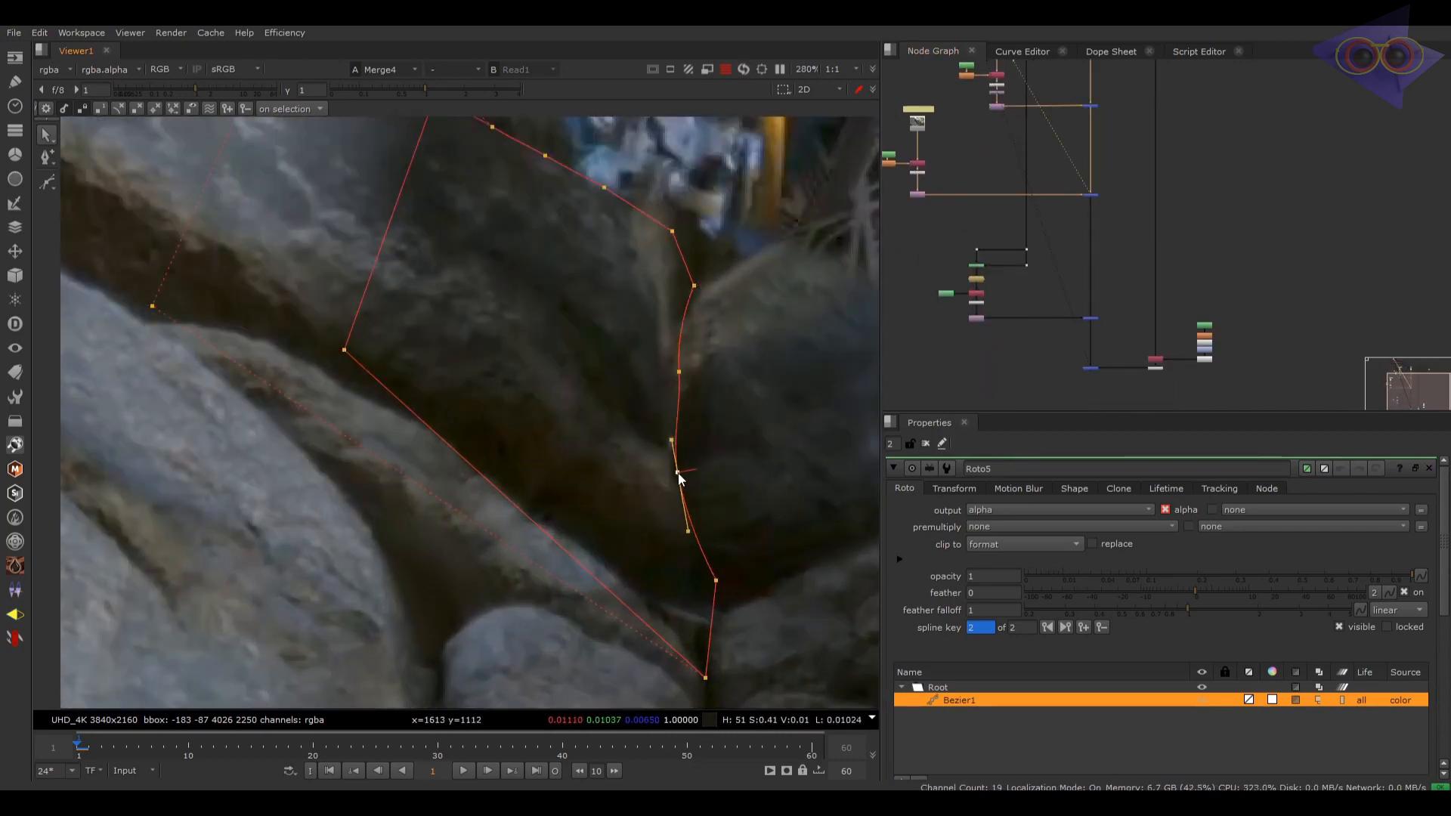
left_click_drag(715, 581, 697, 534)
left_click_drag(745, 260, 596, 560)
key("z")
left_click(713, 455)
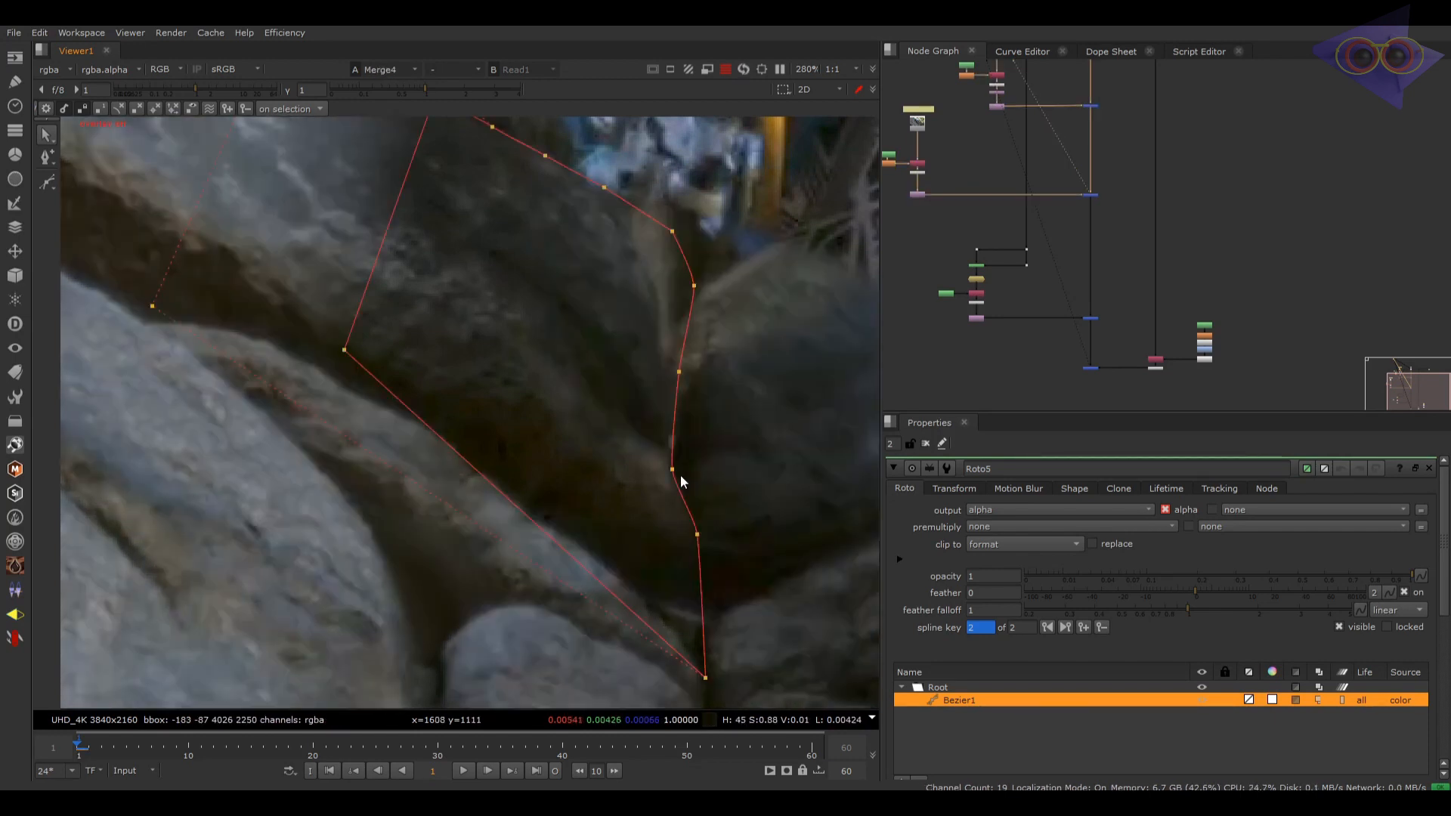
Step: Compare the reshaped patch with the original plate at frame 1, and scrub the original up to frame 15
key("q")
scroll(710, 437, "down", 2)
middle_click_drag(741, 444, 728, 465)
key("1")
key("2")
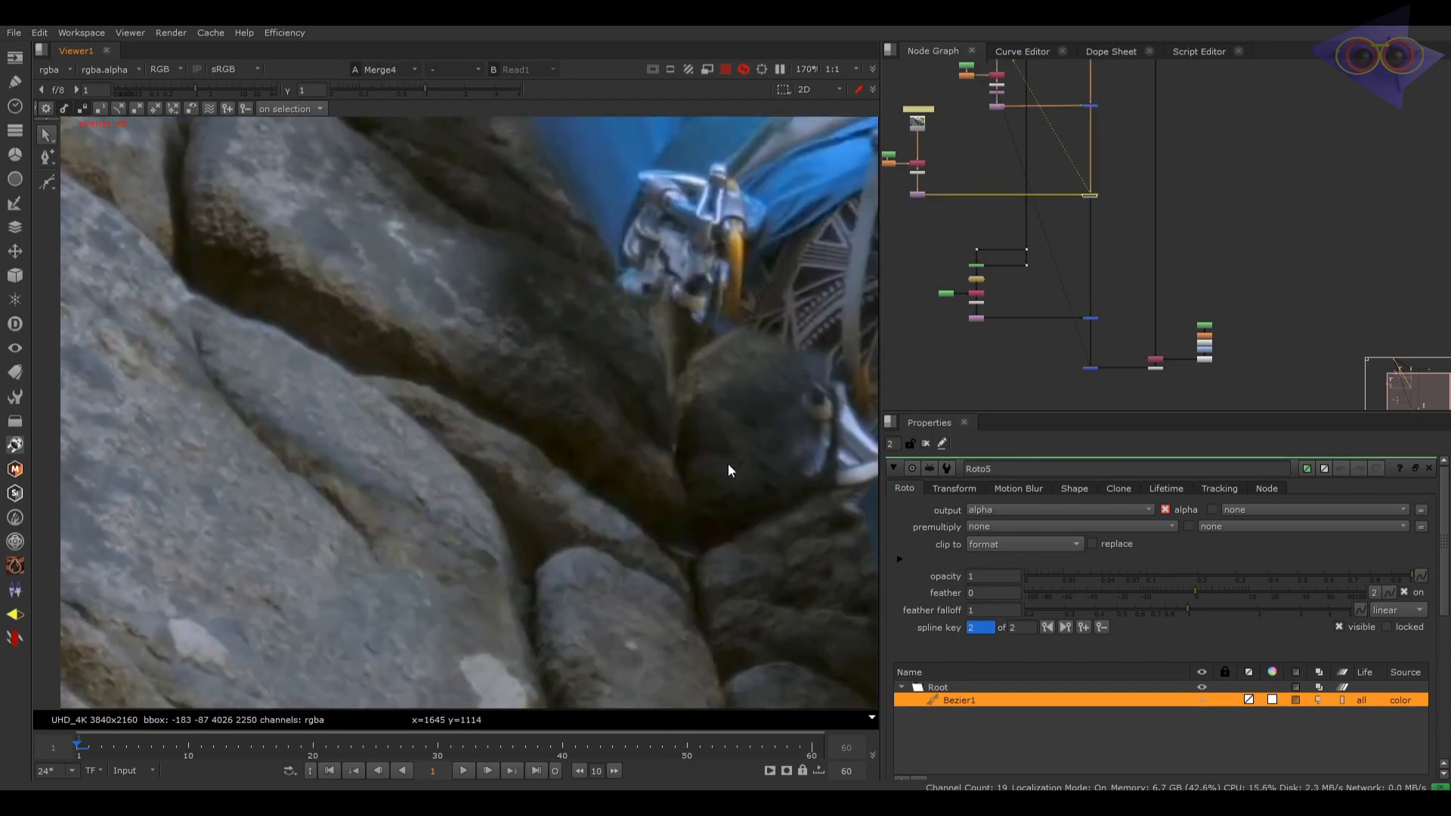
key("1")
left_click_drag(127, 749, 246, 762)
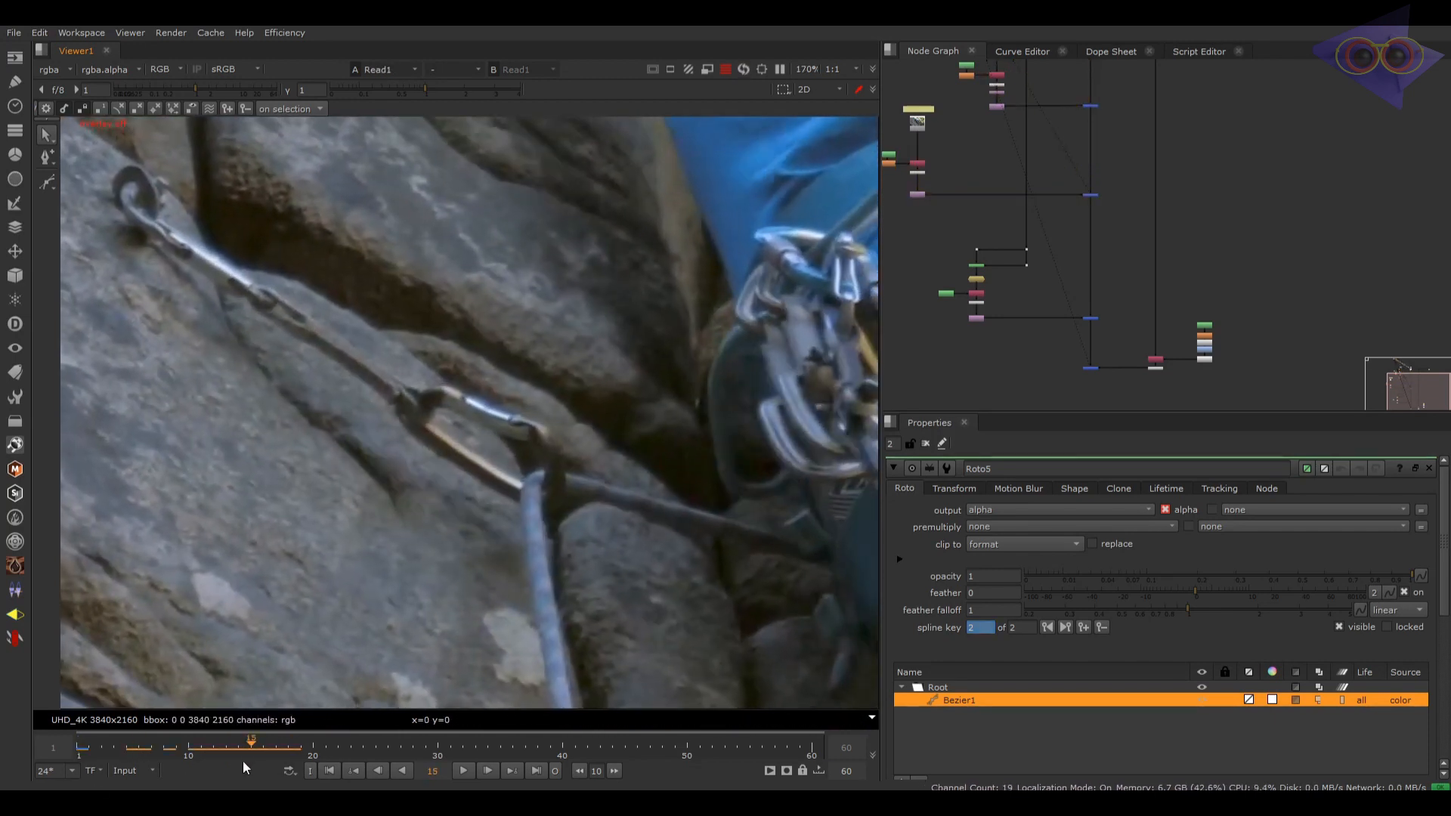
left_click(327, 774)
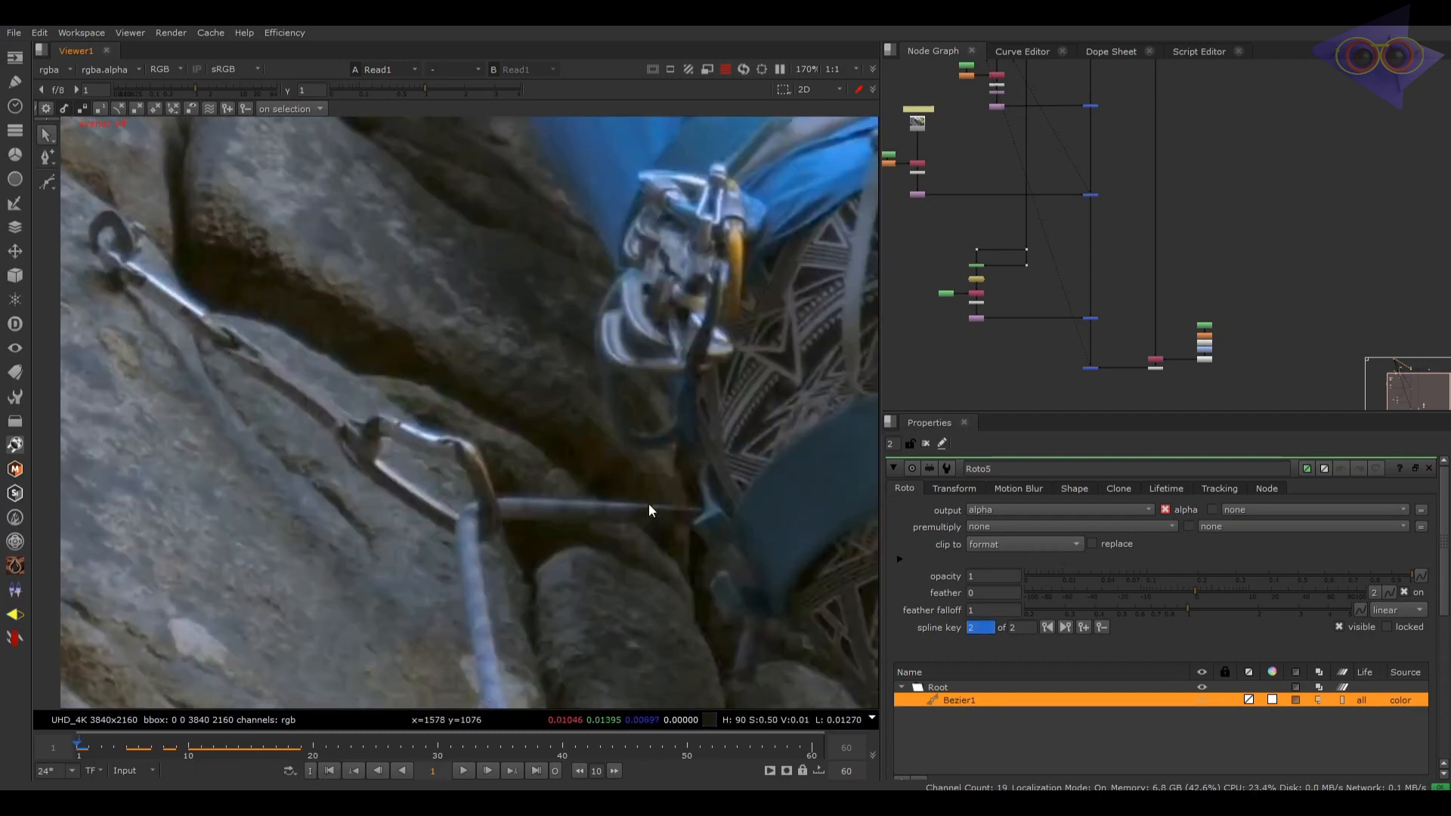
key("2")
key("1")
key("2")
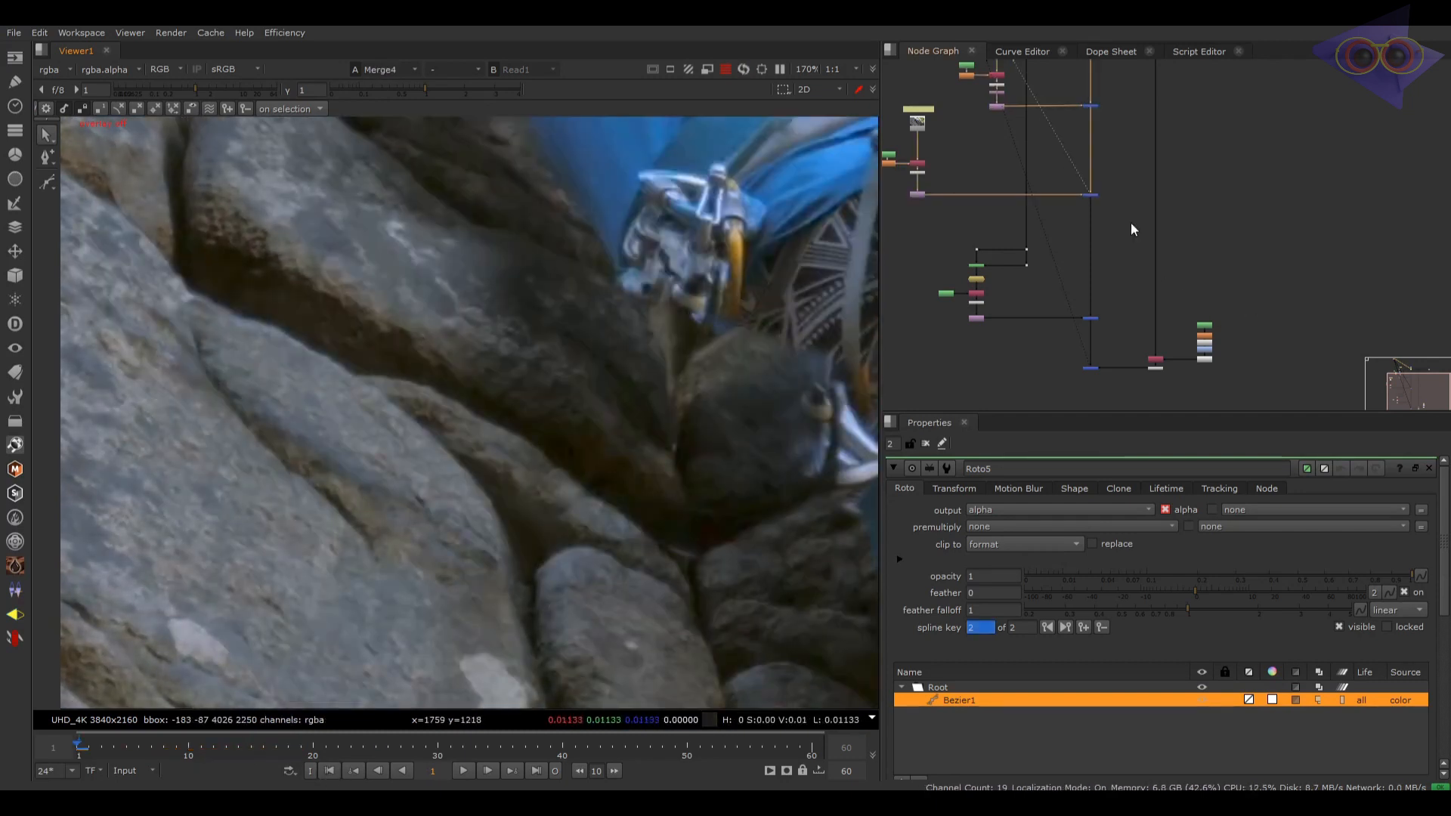
Step: Compare the Merge4 output with the original plate at frame 10, then scrub the original to frame 20
middle_click_drag(1027, 200, 1108, 261)
scroll(1017, 210, "up", 2)
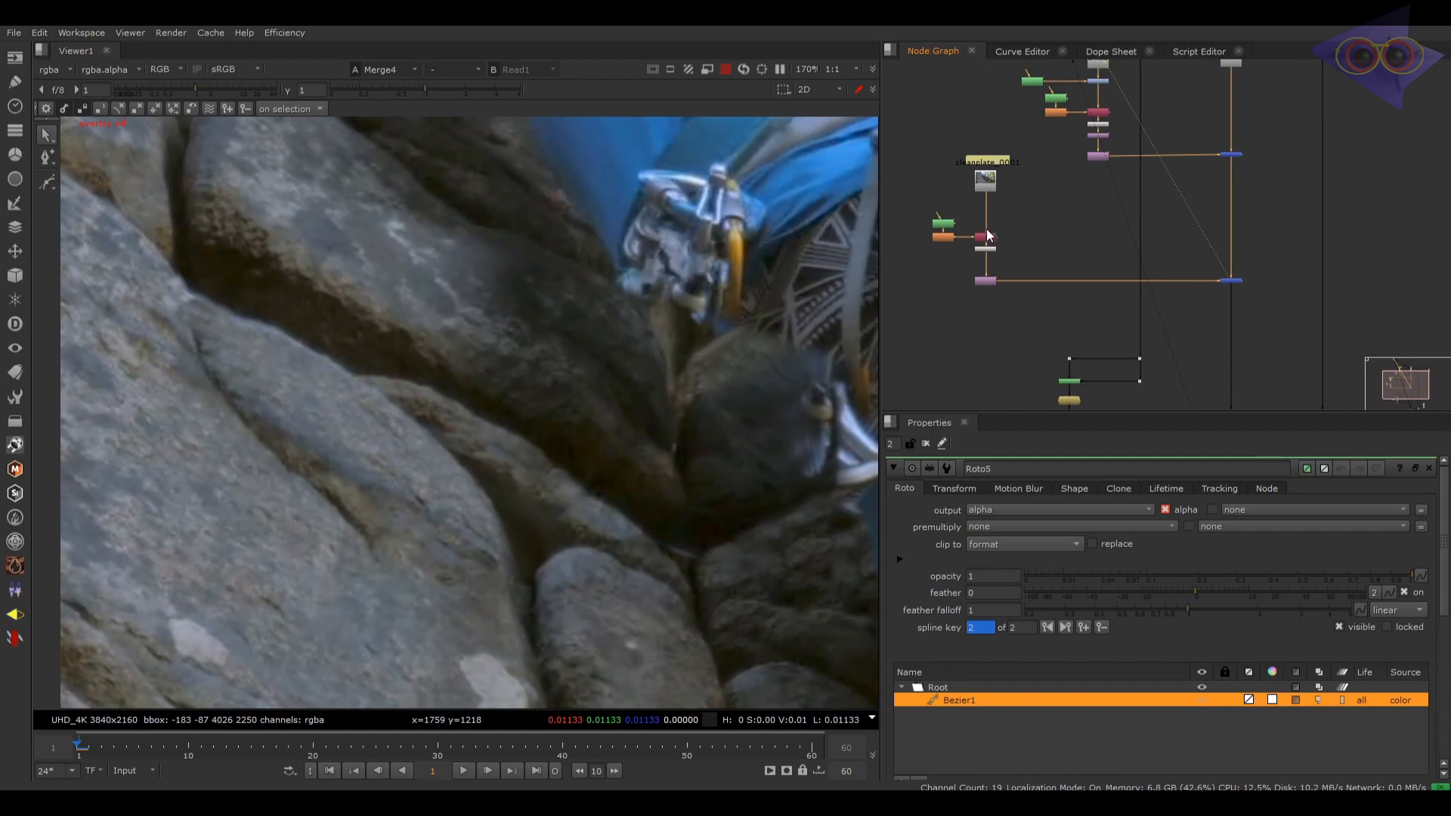
scroll(987, 230, "up", 3)
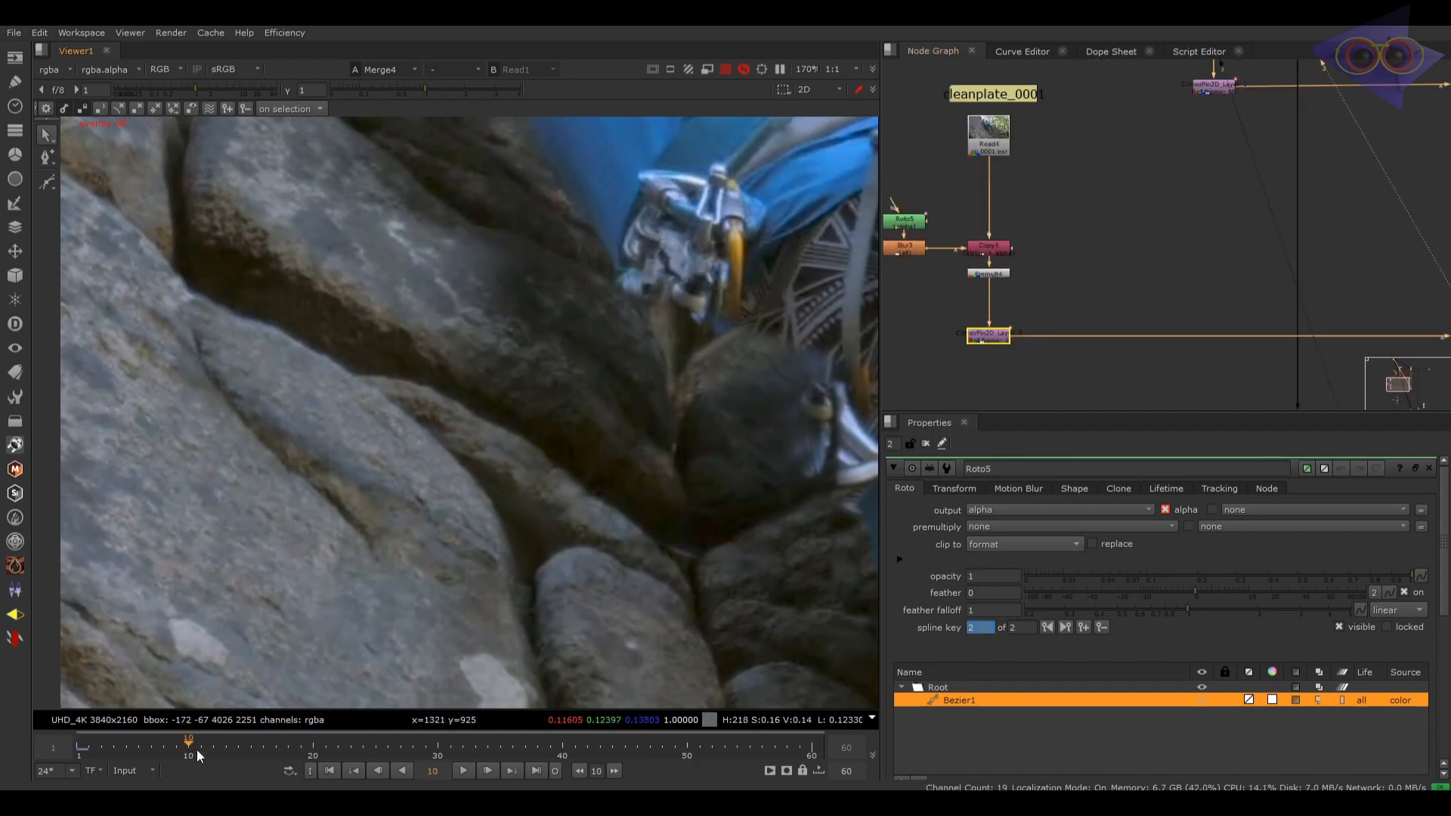
key("1")
key("2")
key("1")
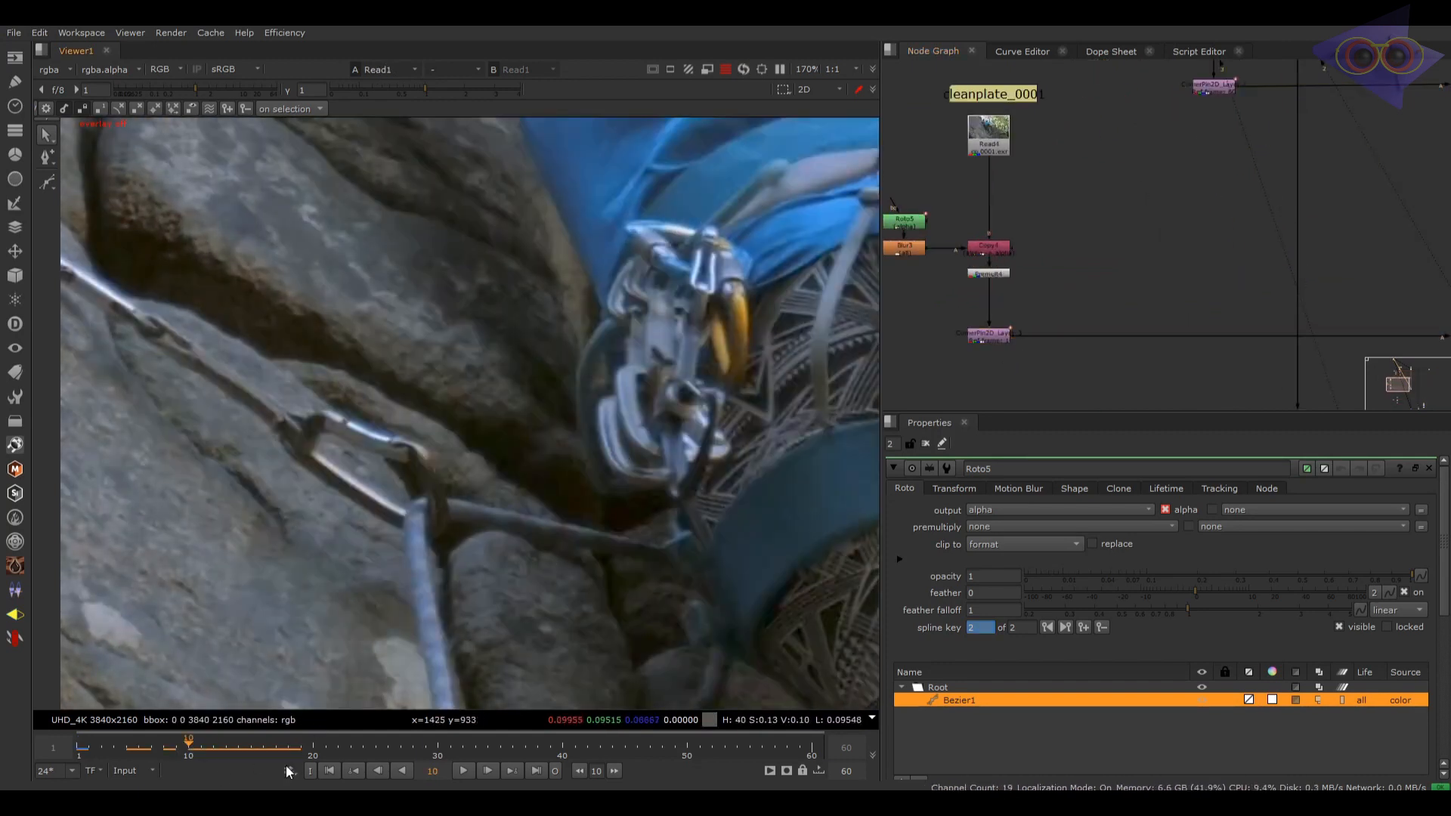
mouse_move(303, 752)
left_mouse_down()
mouse_move(377, 747)
mouse_move(316, 758)
left_mouse_up()
Step: Keyframe the Roto5 opacity from 1 at frame 1 to 0 at frame 25
left_click(987, 263)
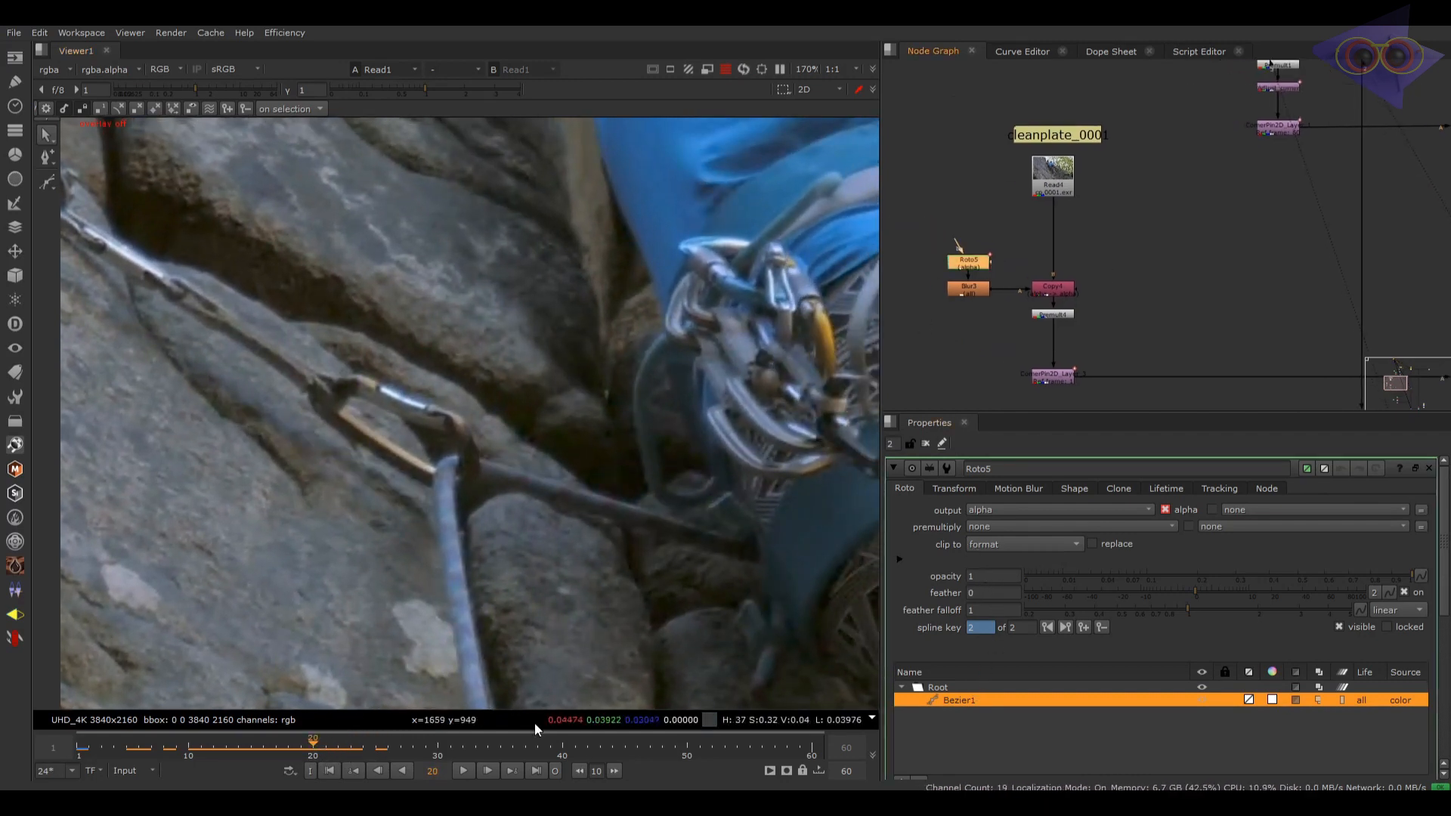
left_click(355, 771)
right_click(982, 577)
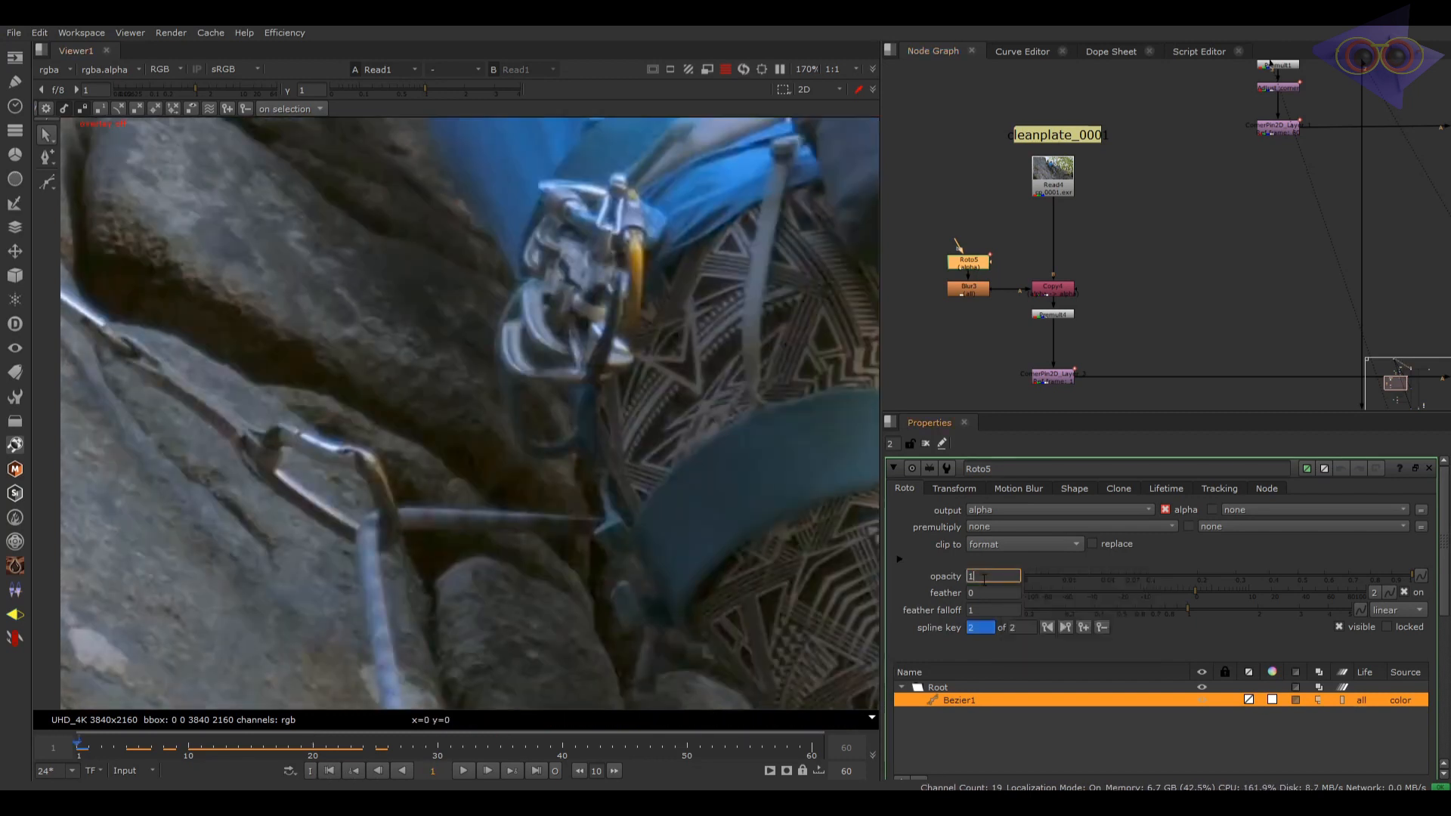
left_click(1024, 589)
left_click(375, 751)
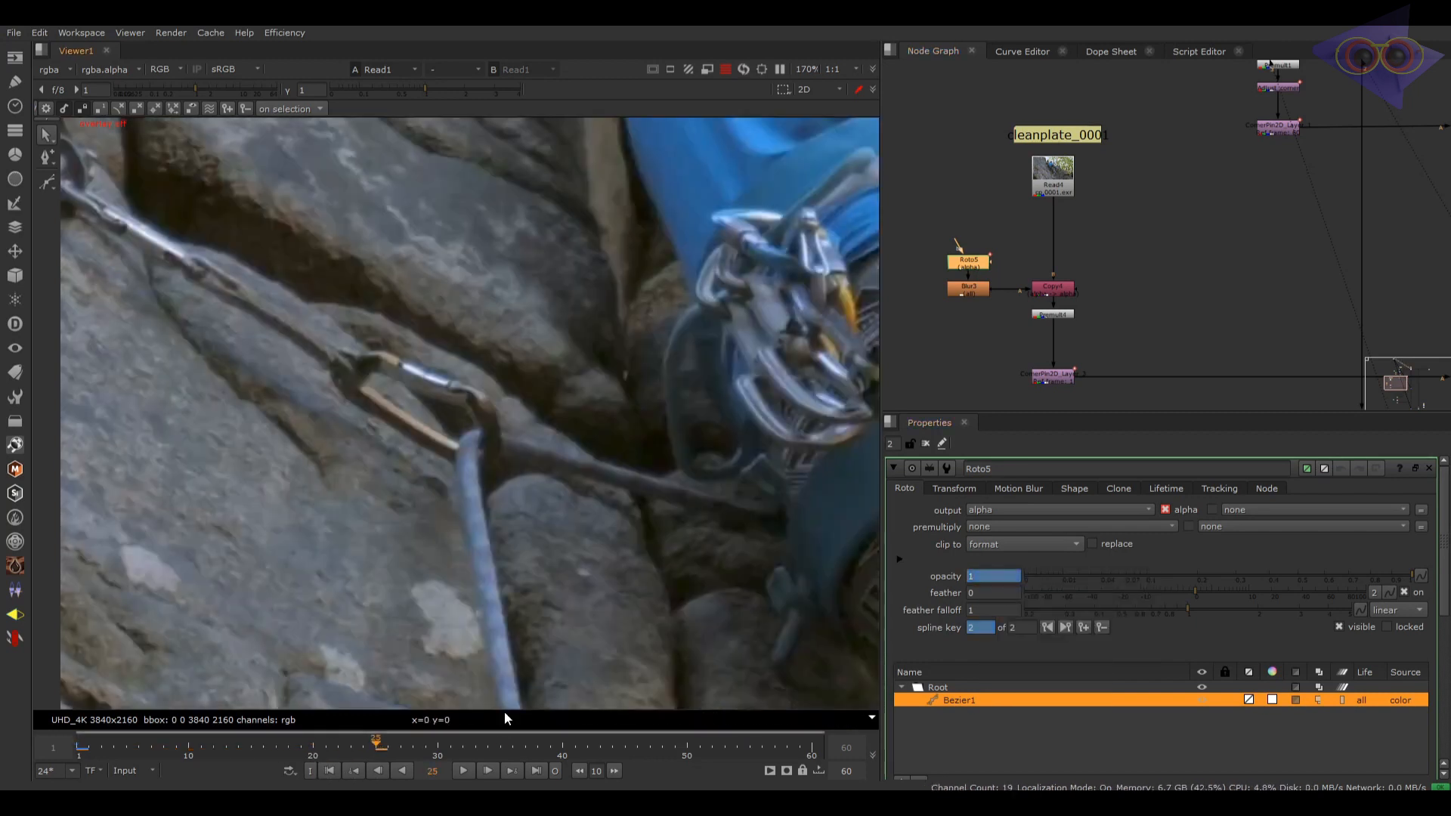
type("0")
key("Return")
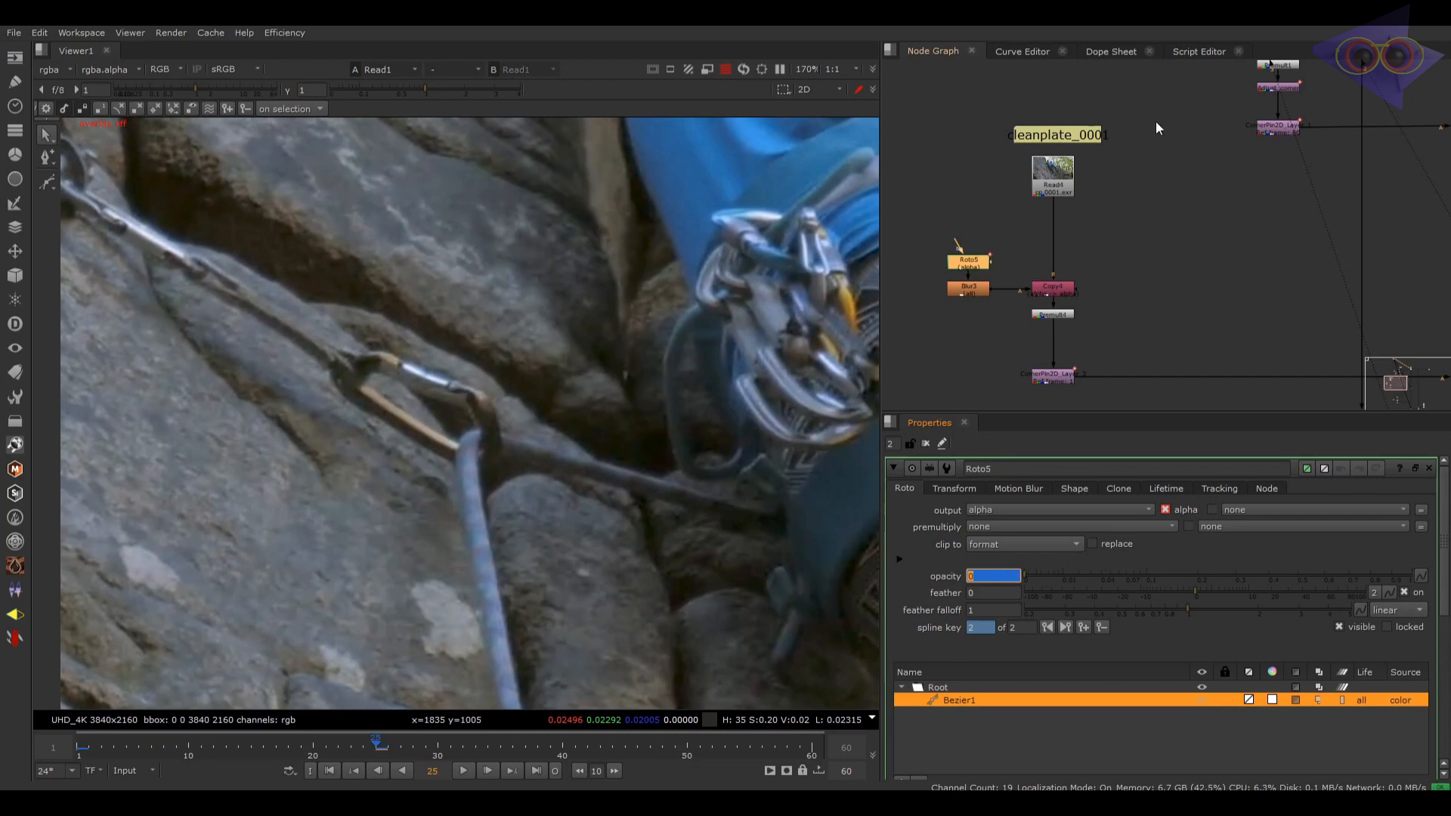
Step: View the Merge1 output at frame 25, then scrub the Merge4 output back to frame 11 to inspect the fading patch
scroll(1155, 121, "down", 3)
middle_click_drag(1325, 127, 1254, 234)
left_click(1285, 138)
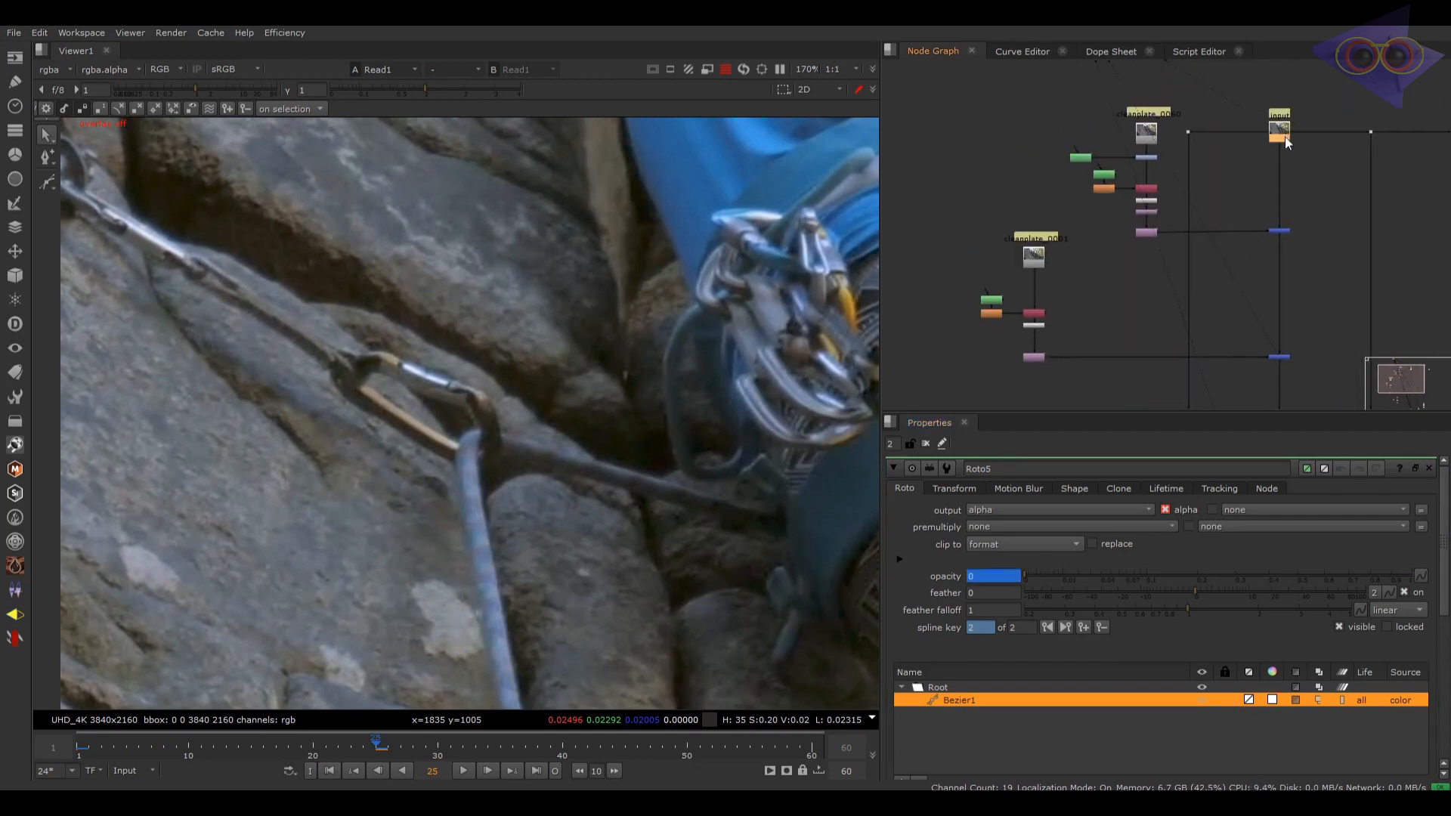
left_click(1282, 231)
key("1")
left_click_drag(1323, 308, 1249, 349)
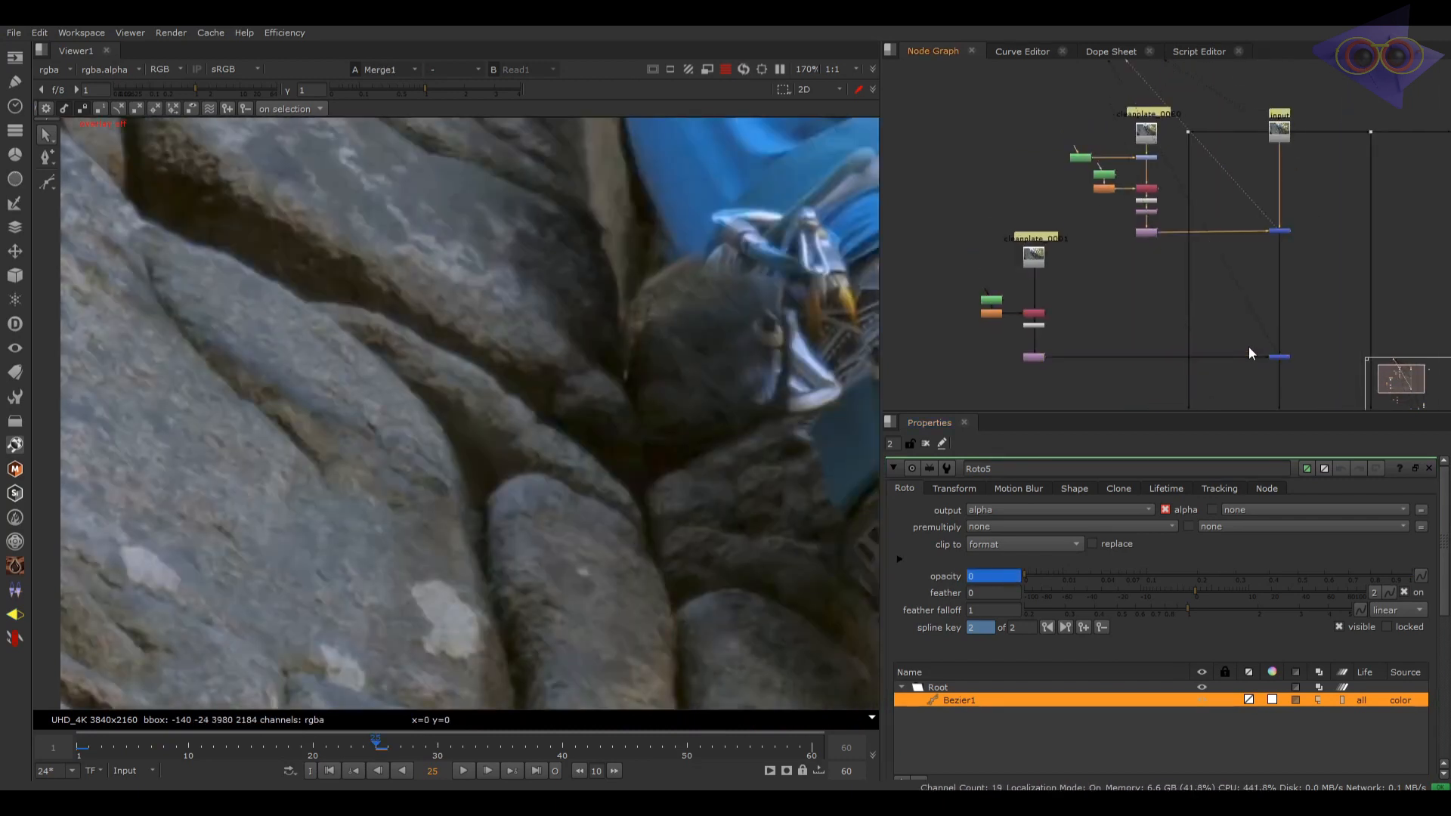
left_click_drag(267, 750, 198, 757)
key("1")
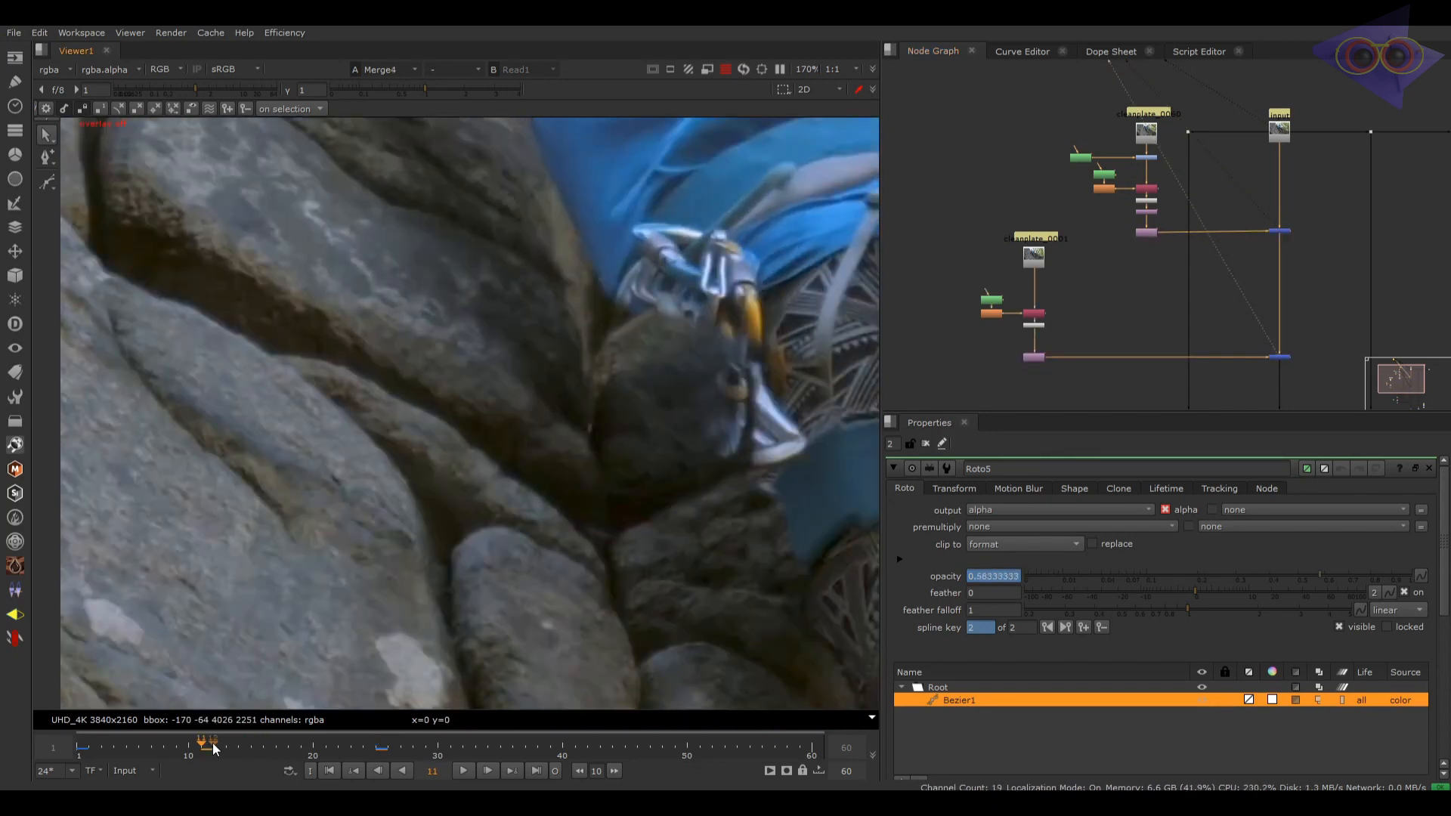
scroll(604, 525, "up", 3)
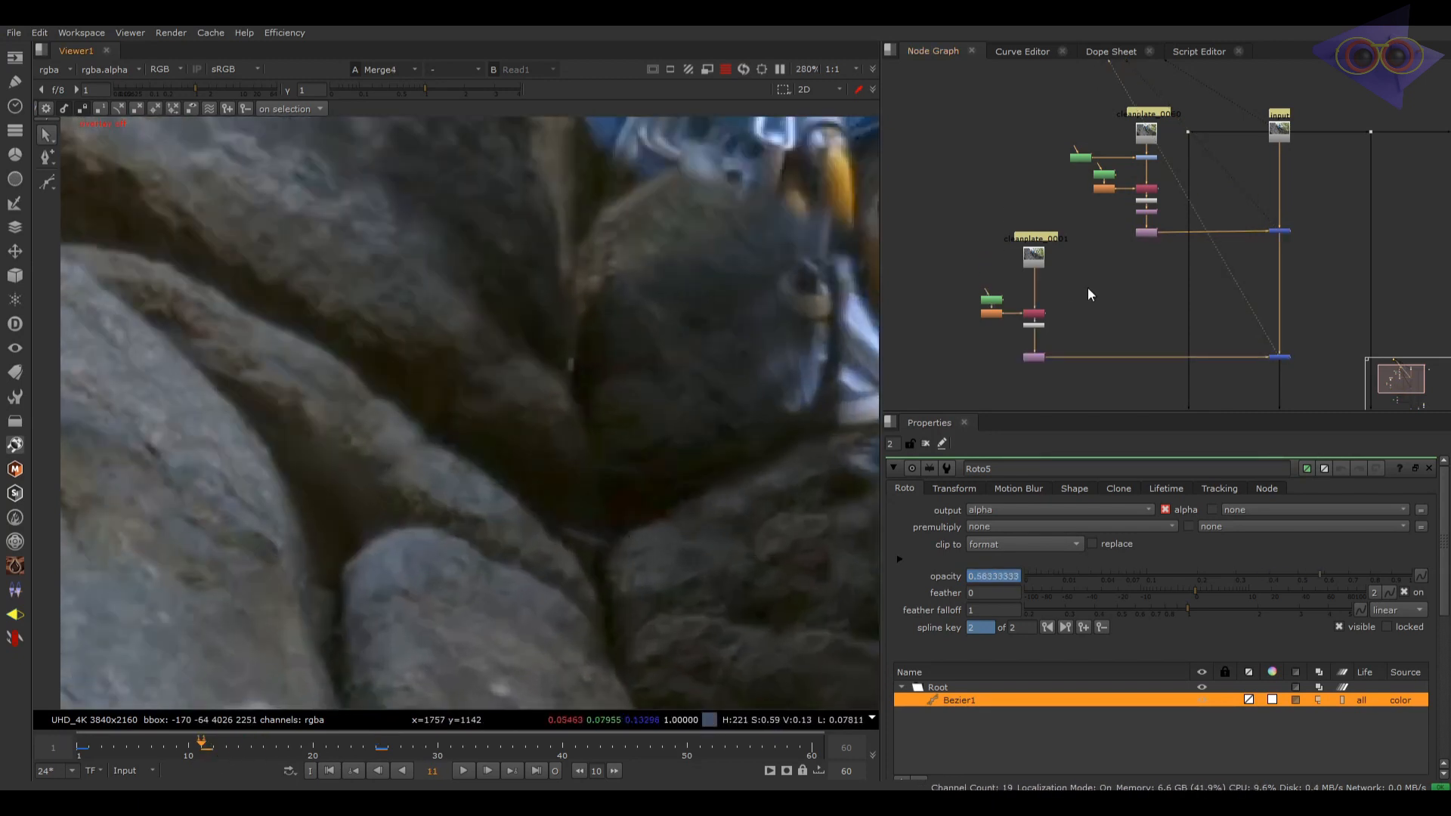
left_click(999, 299)
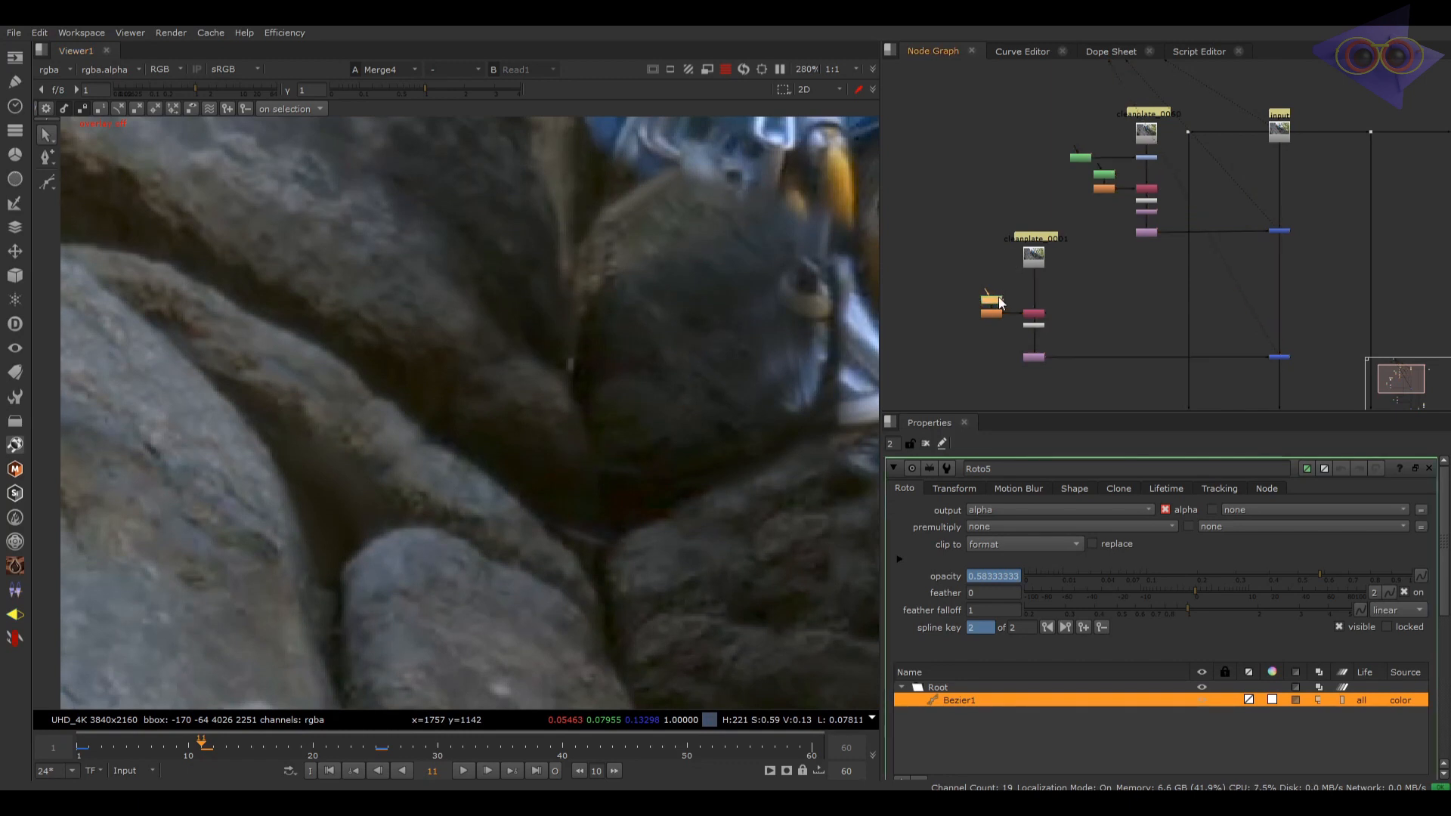
Step: Adjust the Roto5 Bezier points along the patch edge nearest the climber at frame 1, offsetting that edge's feather outward
left_click(326, 772)
left_click_drag(608, 593, 626, 530)
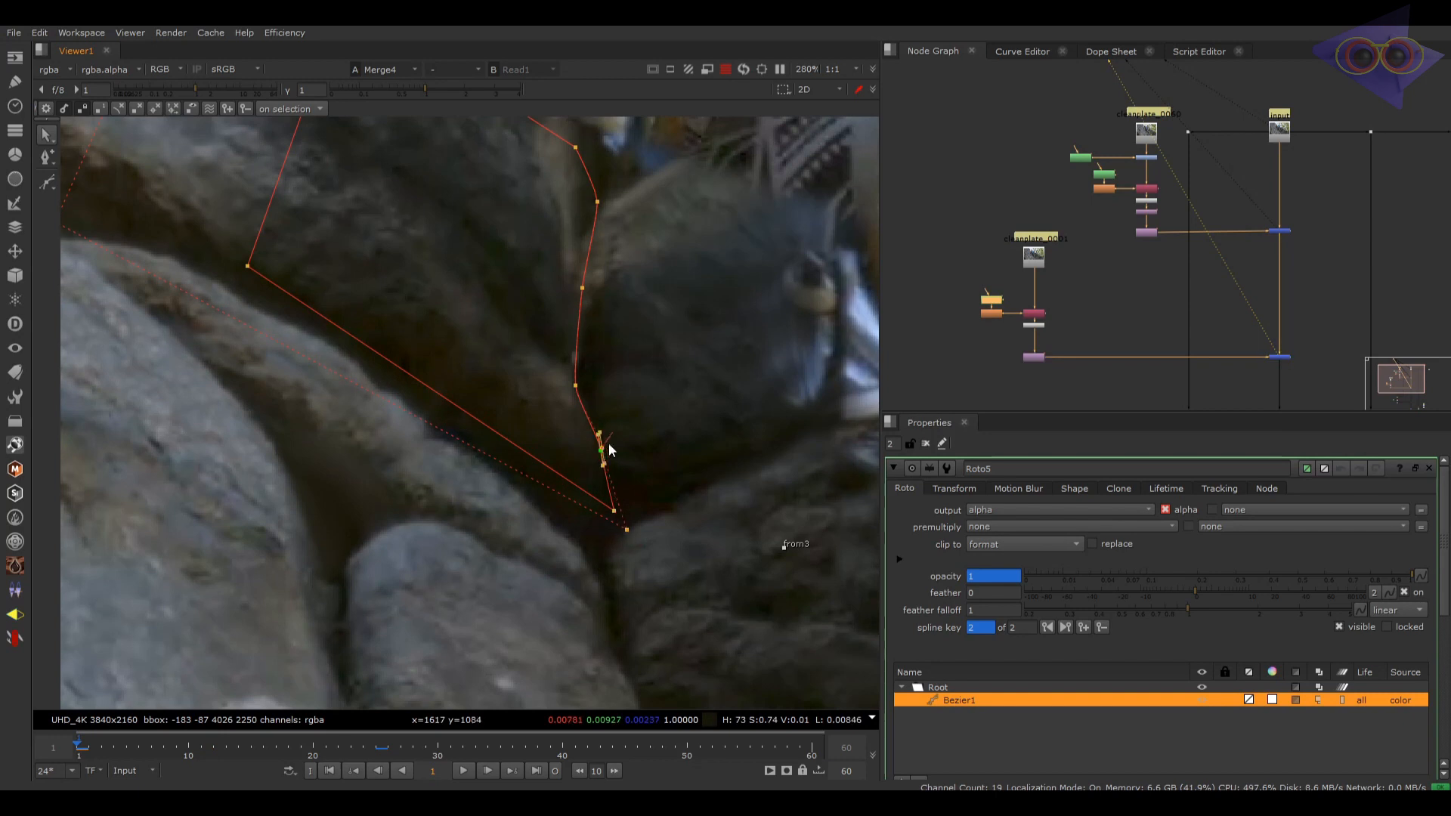
middle_click_drag(620, 293, 638, 430)
left_click_drag(638, 434, 401, 150)
left_click_drag(532, 226, 538, 213)
left_click(644, 325)
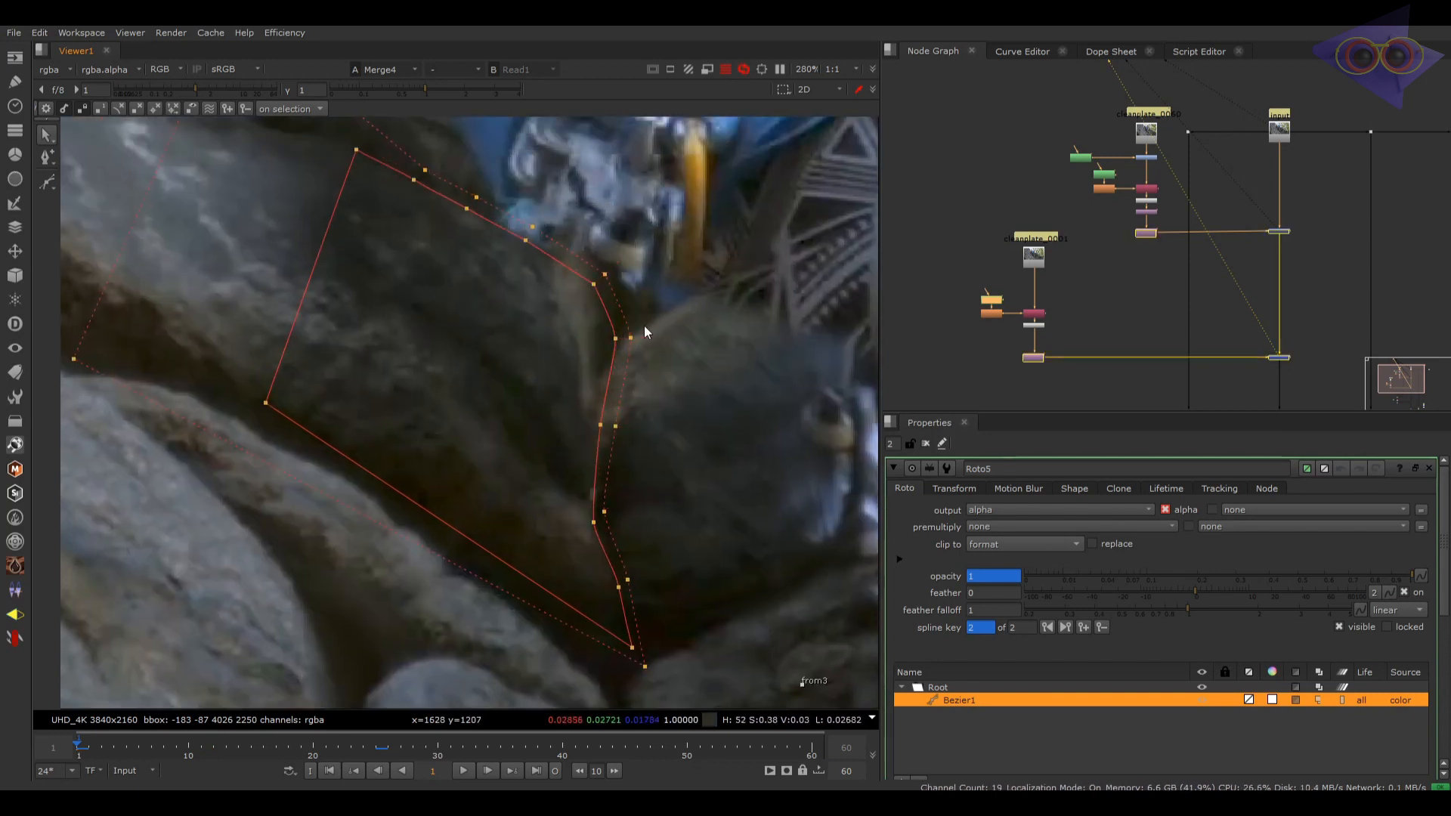
Step: Play back the composite with the viewer overlay hidden, and scrub to frame 5 to check the patch edge beside the carabiners
scroll(673, 333, "down", 3)
middle_click_drag(1154, 305, 1078, 251)
scroll(1077, 251, "down", 3)
key("2")
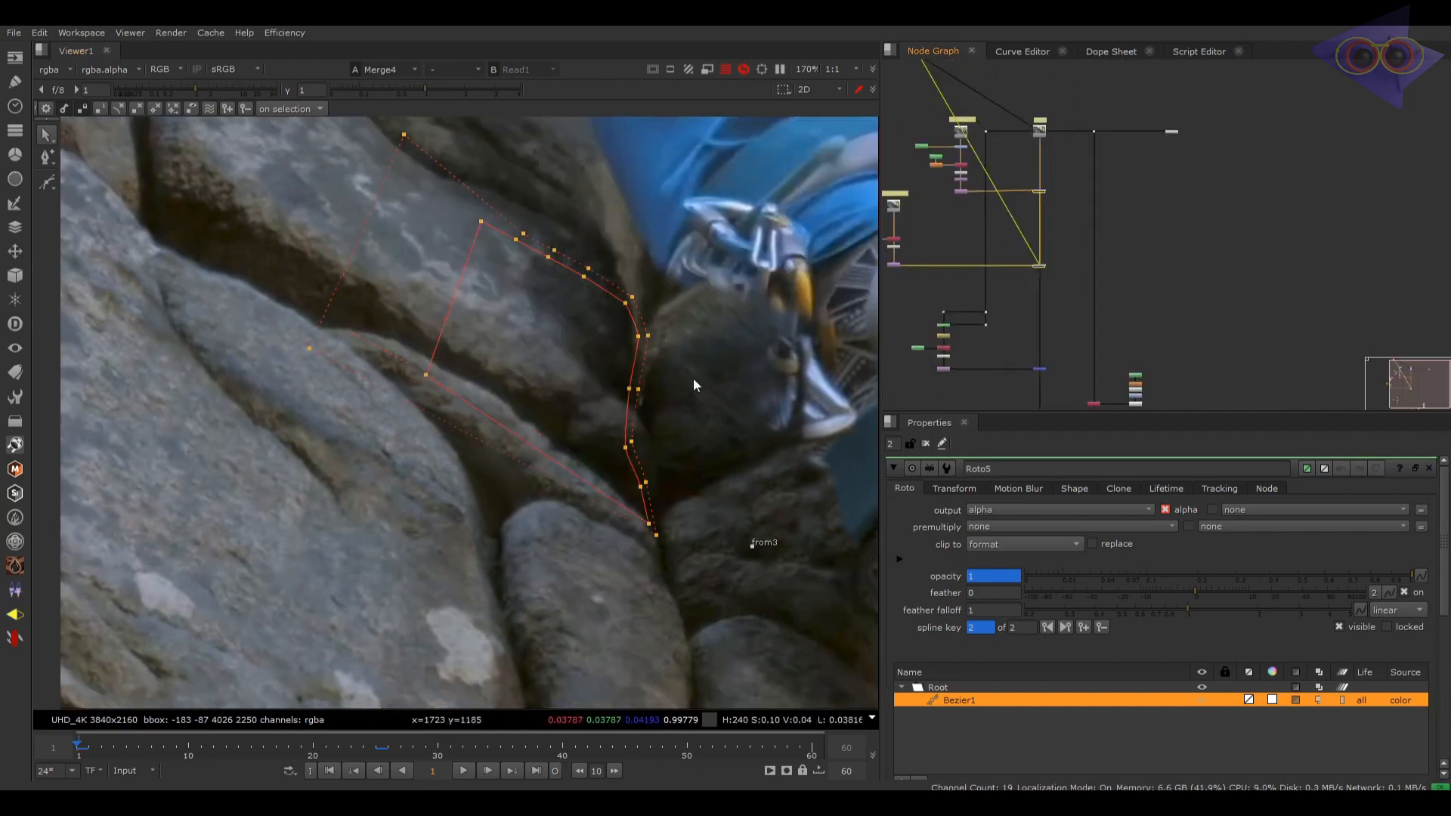
key("1")
key("o")
middle_click_drag(610, 417, 549, 417)
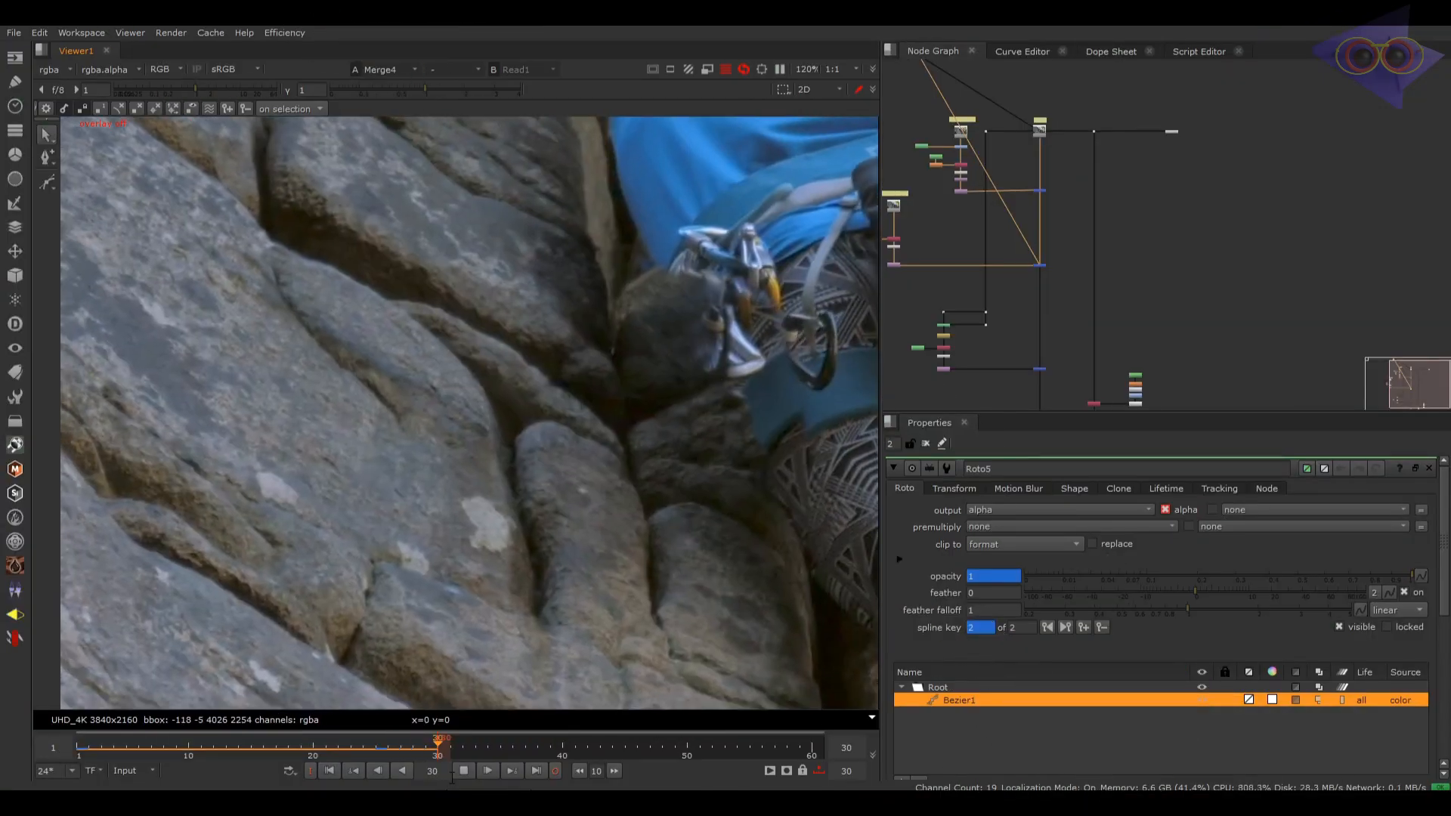
scroll(534, 334, "up", 2)
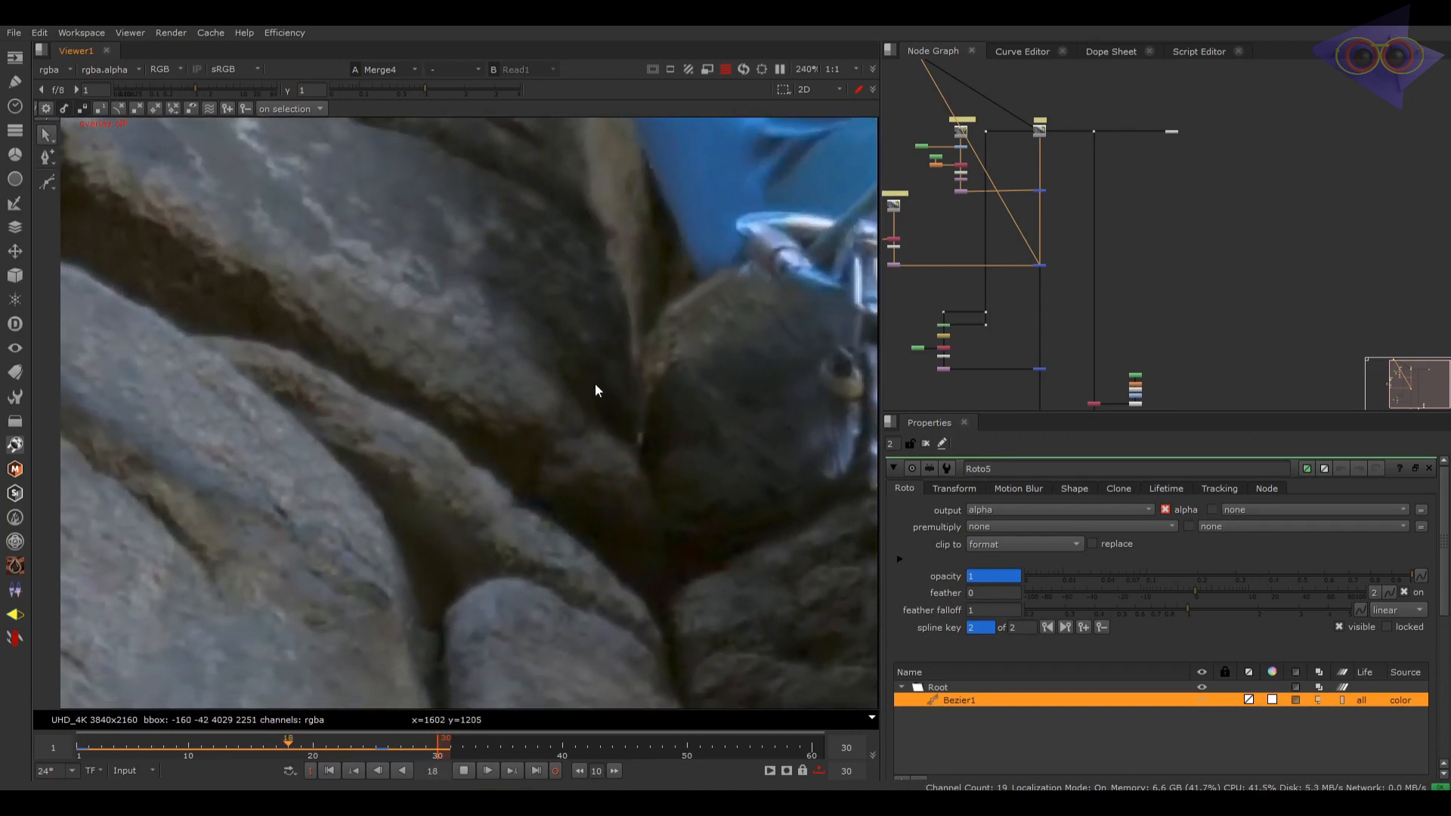
left_click(464, 771)
left_click_drag(227, 749, 127, 749)
scroll(1223, 237, "down", 3)
scroll(1133, 198, "up", 3)
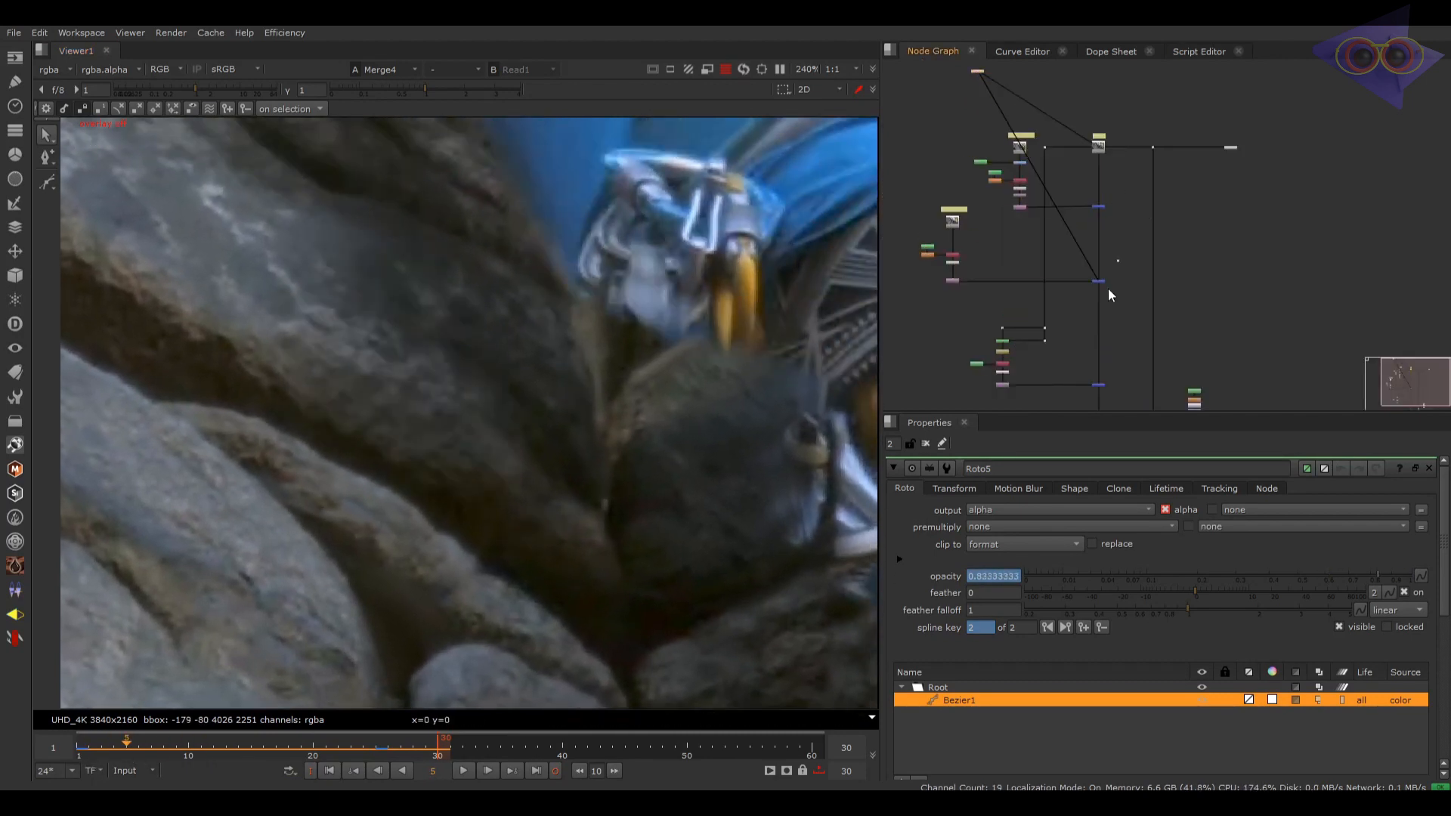
Step: Toggle the Merge4 node off and on at frame 5 and scrub nearby frames to compare the composite with and without its patch
left_click_drag(1118, 261, 1075, 310)
key("d")
key("d")
key("d")
scroll(408, 332, "down", 3)
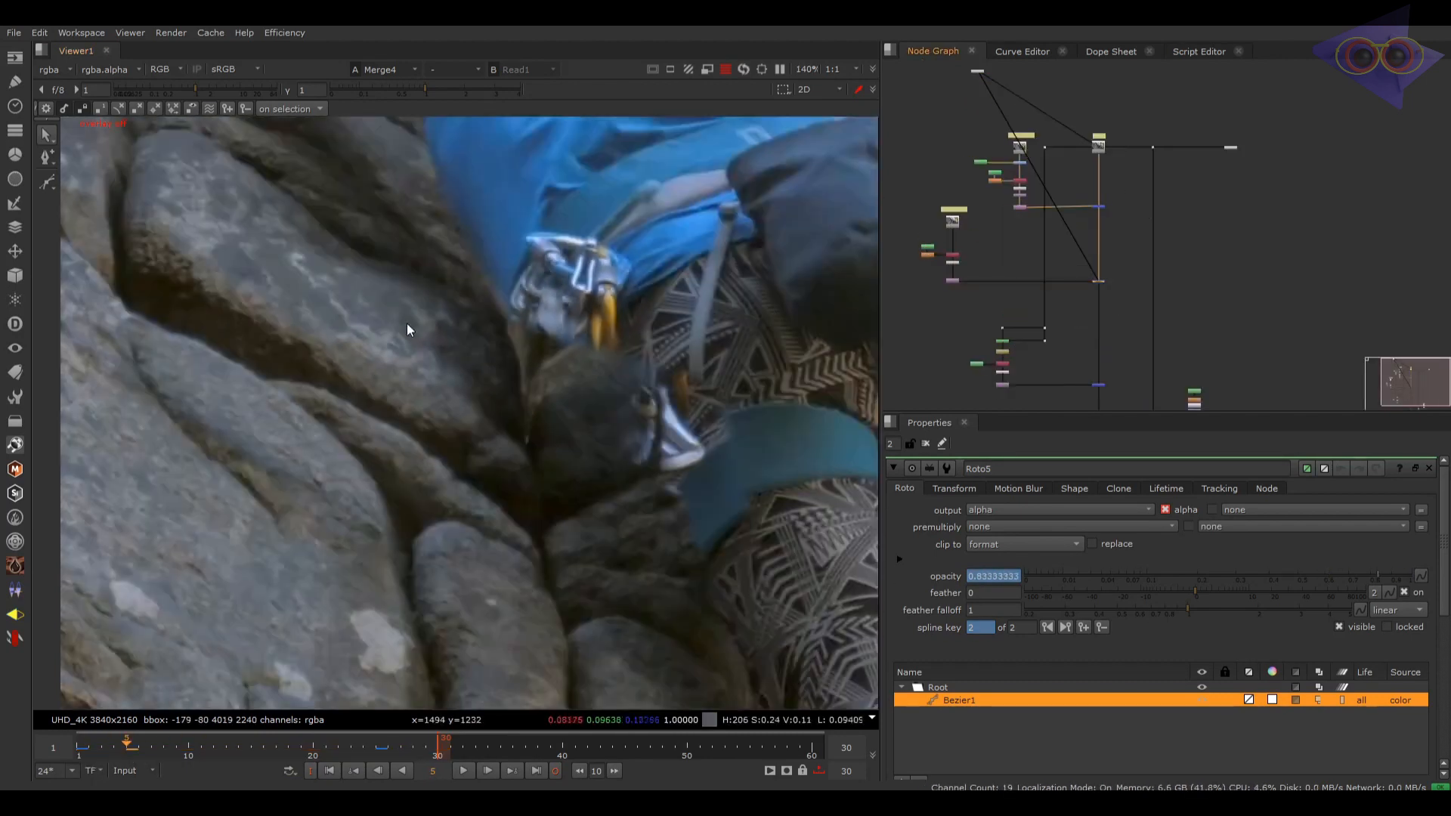
scroll(449, 459, "down", 2)
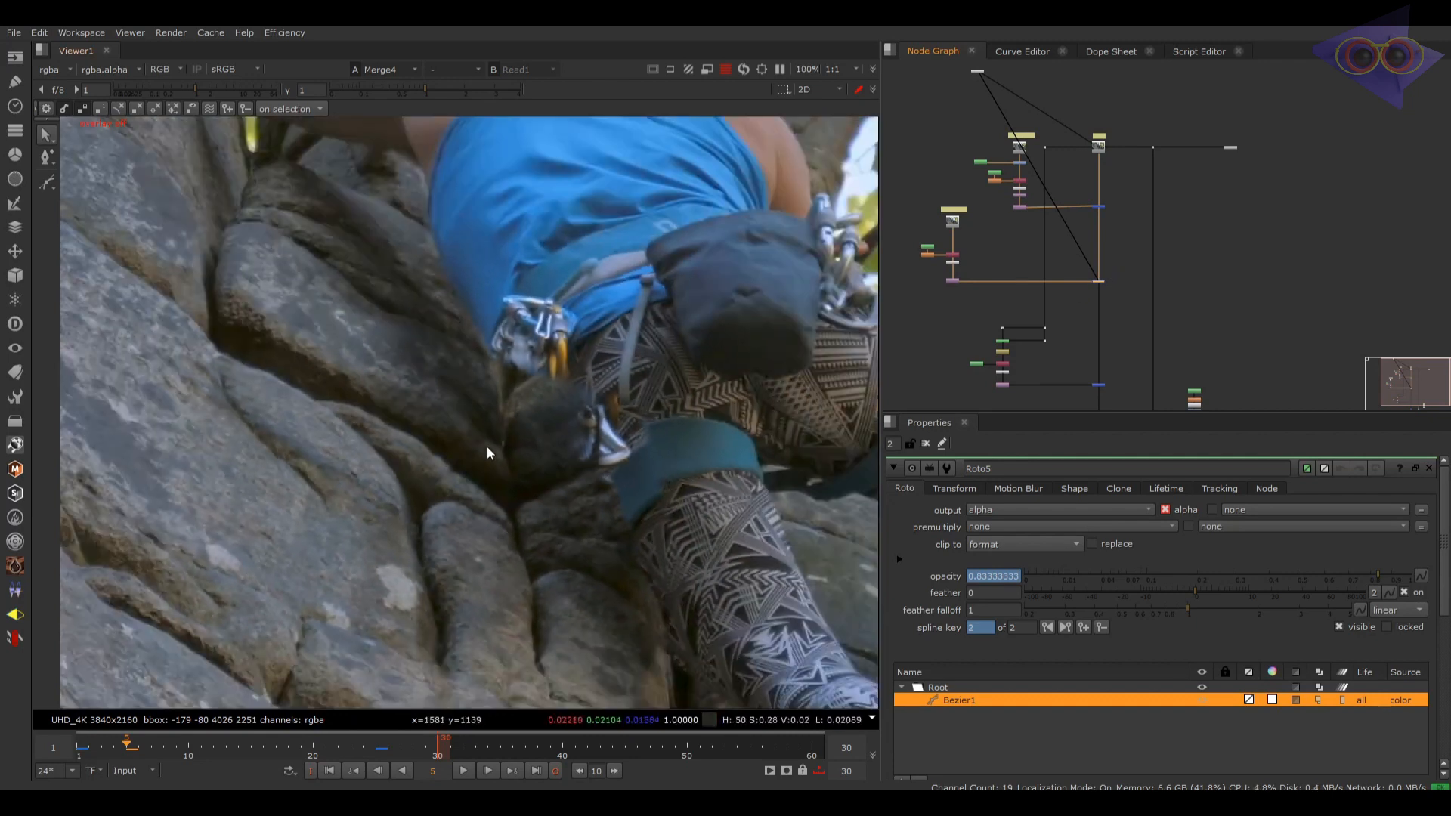
left_click_drag(223, 747, 127, 769)
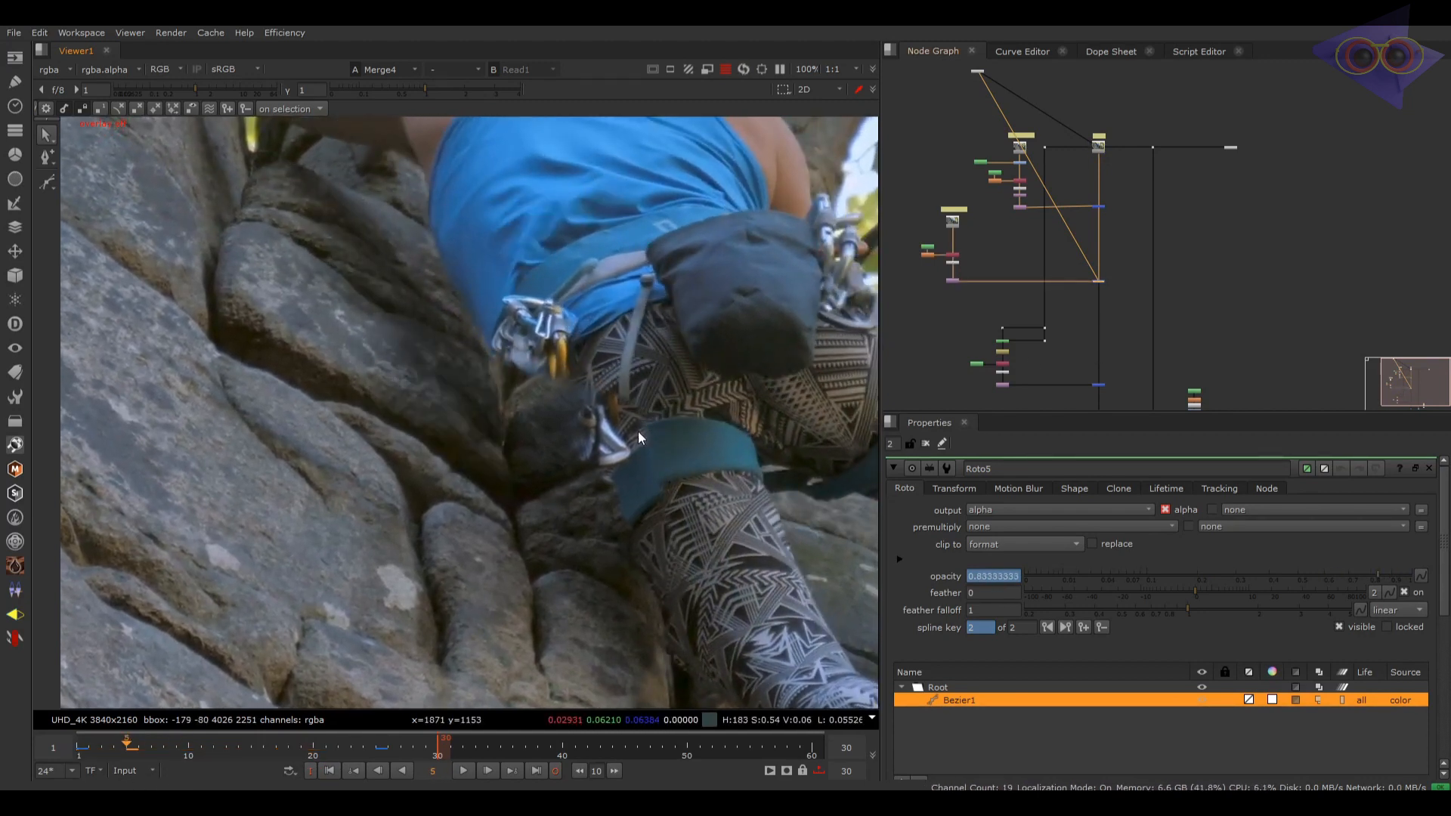
Step: Try a Blend node joining the two tracked clean plate branches ahead of Merge4, and delete it again
scroll(981, 227, "up", 3)
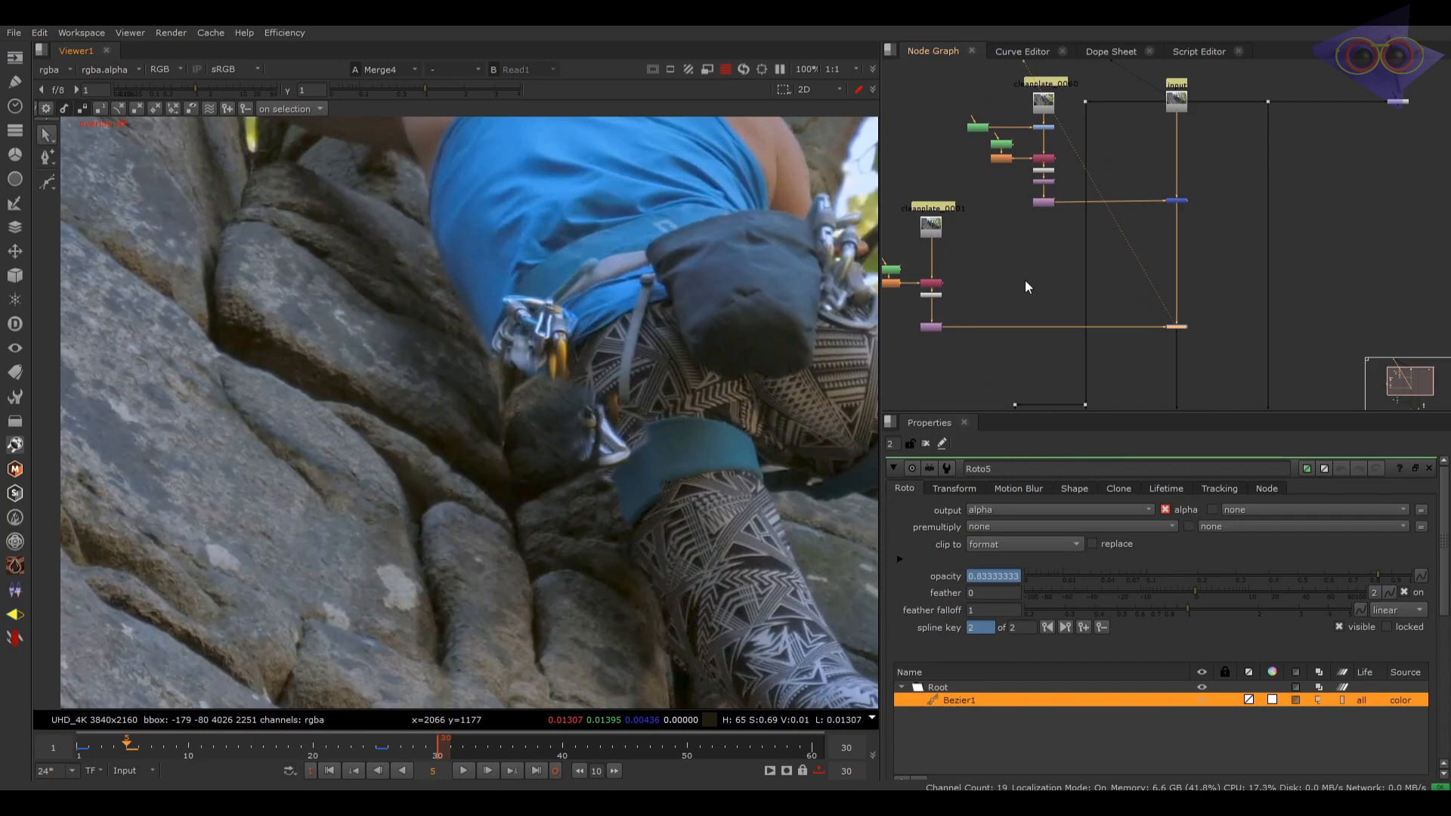
middle_click_drag(1025, 280, 1085, 287)
key("Tab")
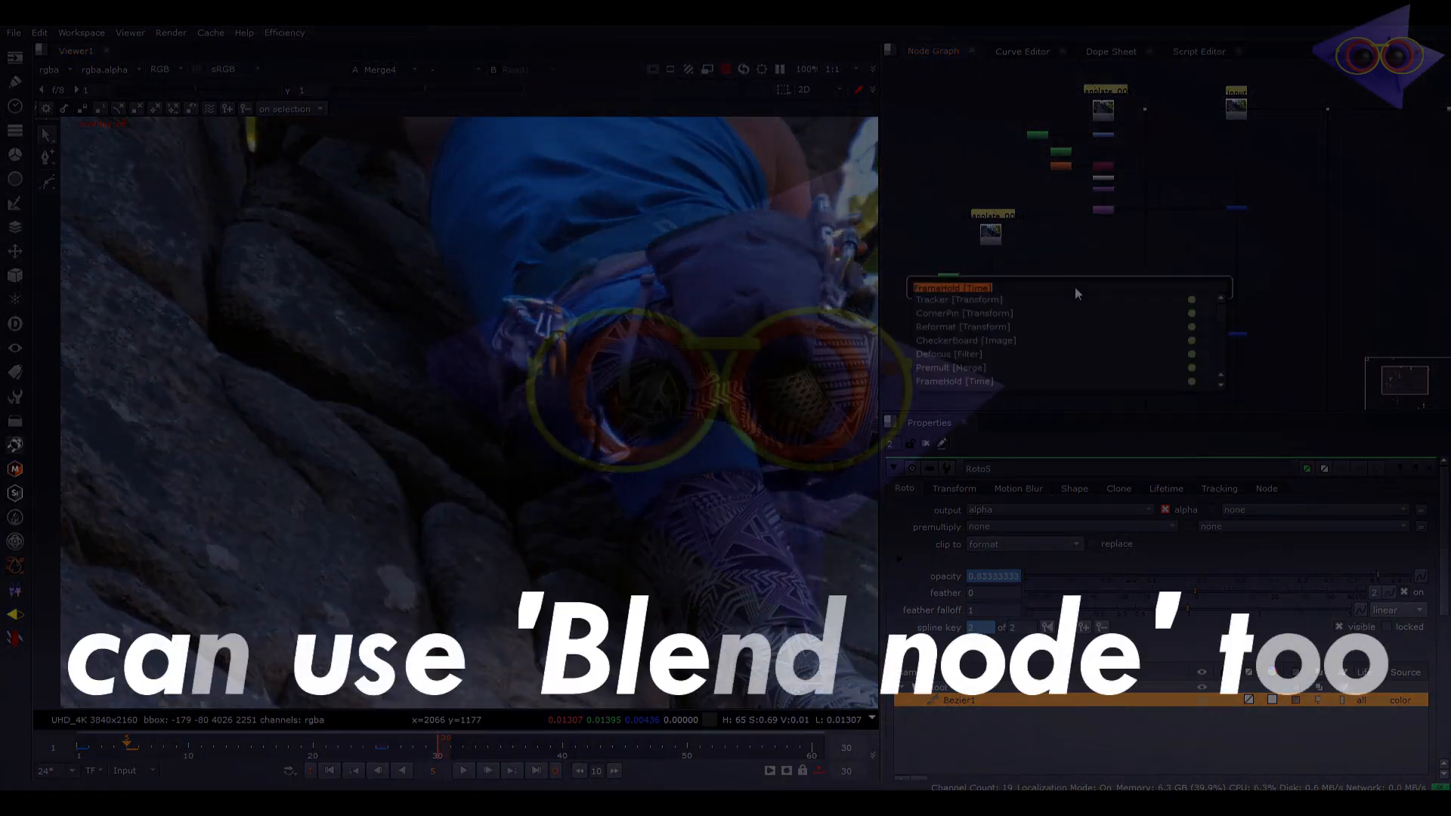
type("blend")
key("Return")
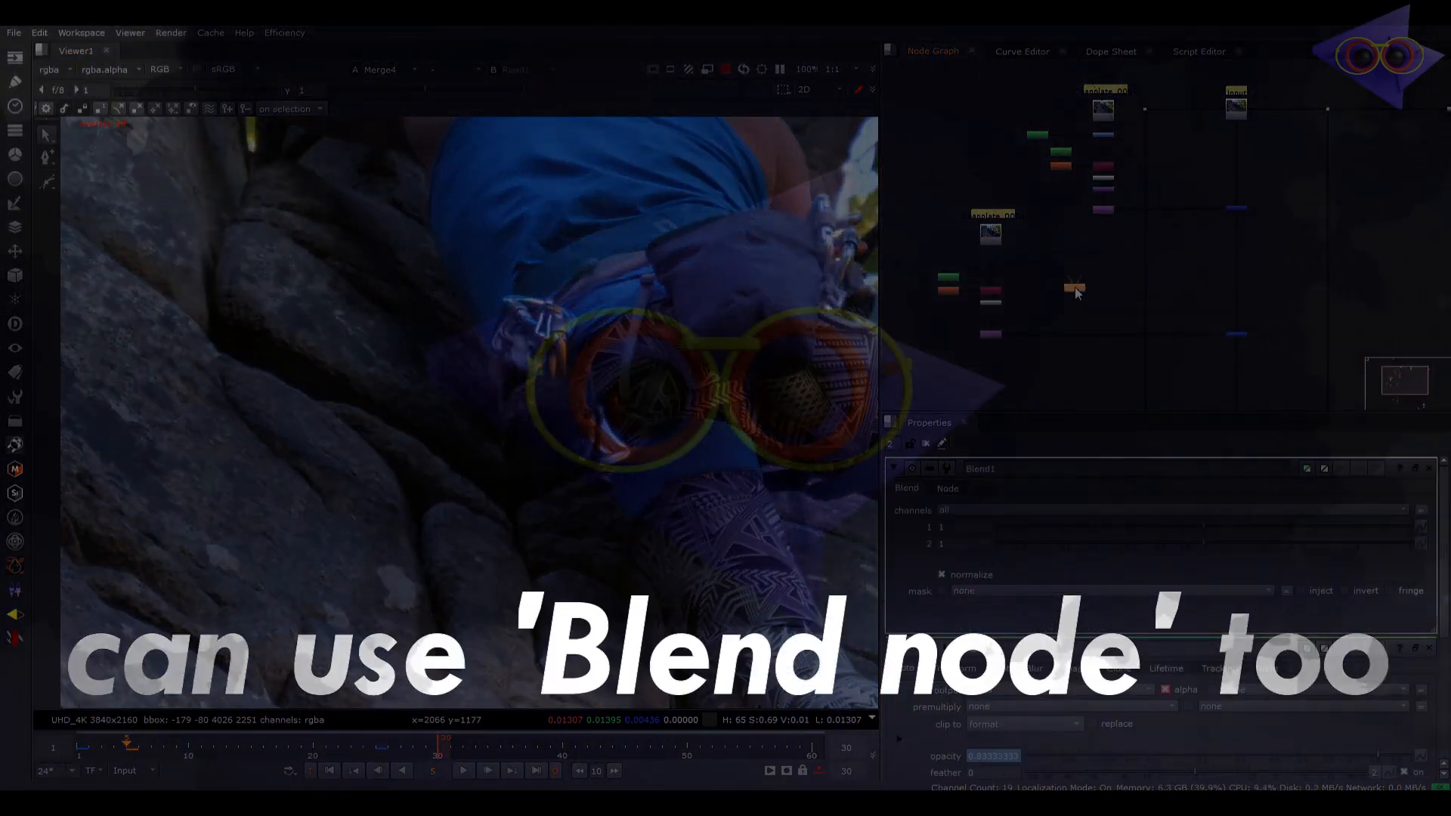
scroll(1076, 293, "up", 3)
left_click_drag(1073, 293, 1131, 147)
scroll(1063, 382, "down", 2)
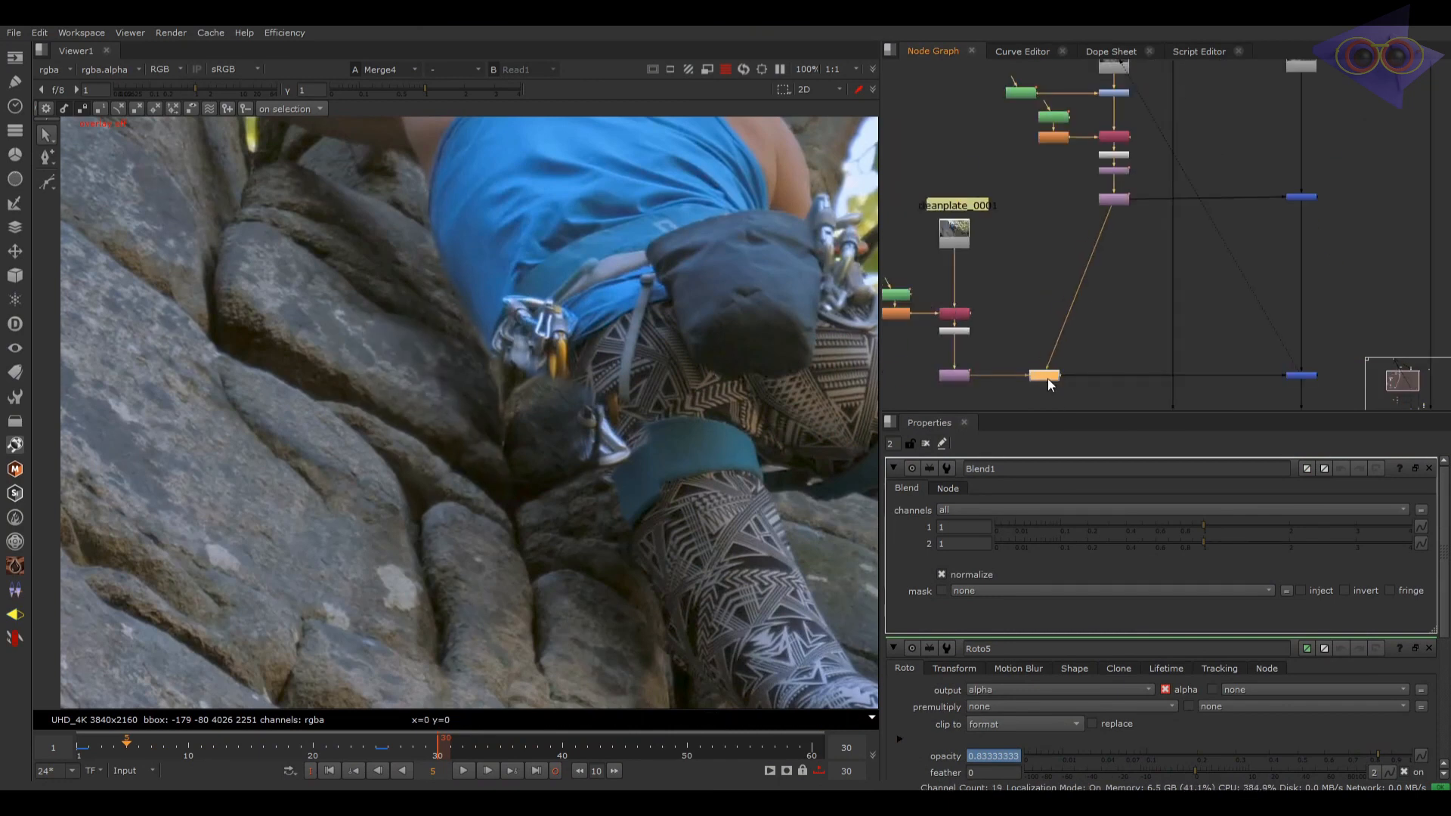
key("Delete")
scroll(982, 257, "down", 2)
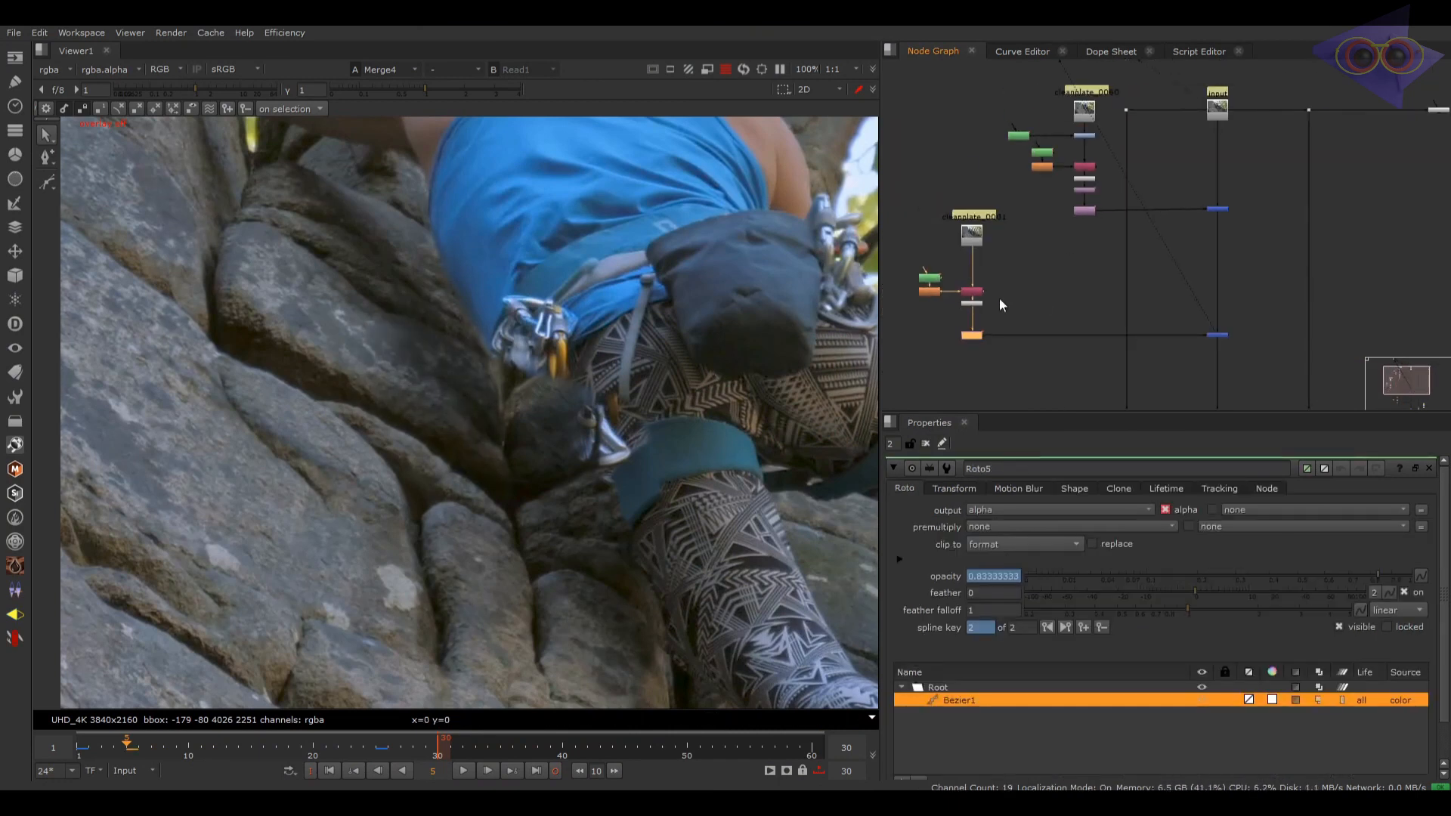
Step: Load the original plate from Dot1 and the Merge3 output into the viewer as the two comparison inputs
scroll(949, 268, "up", 3)
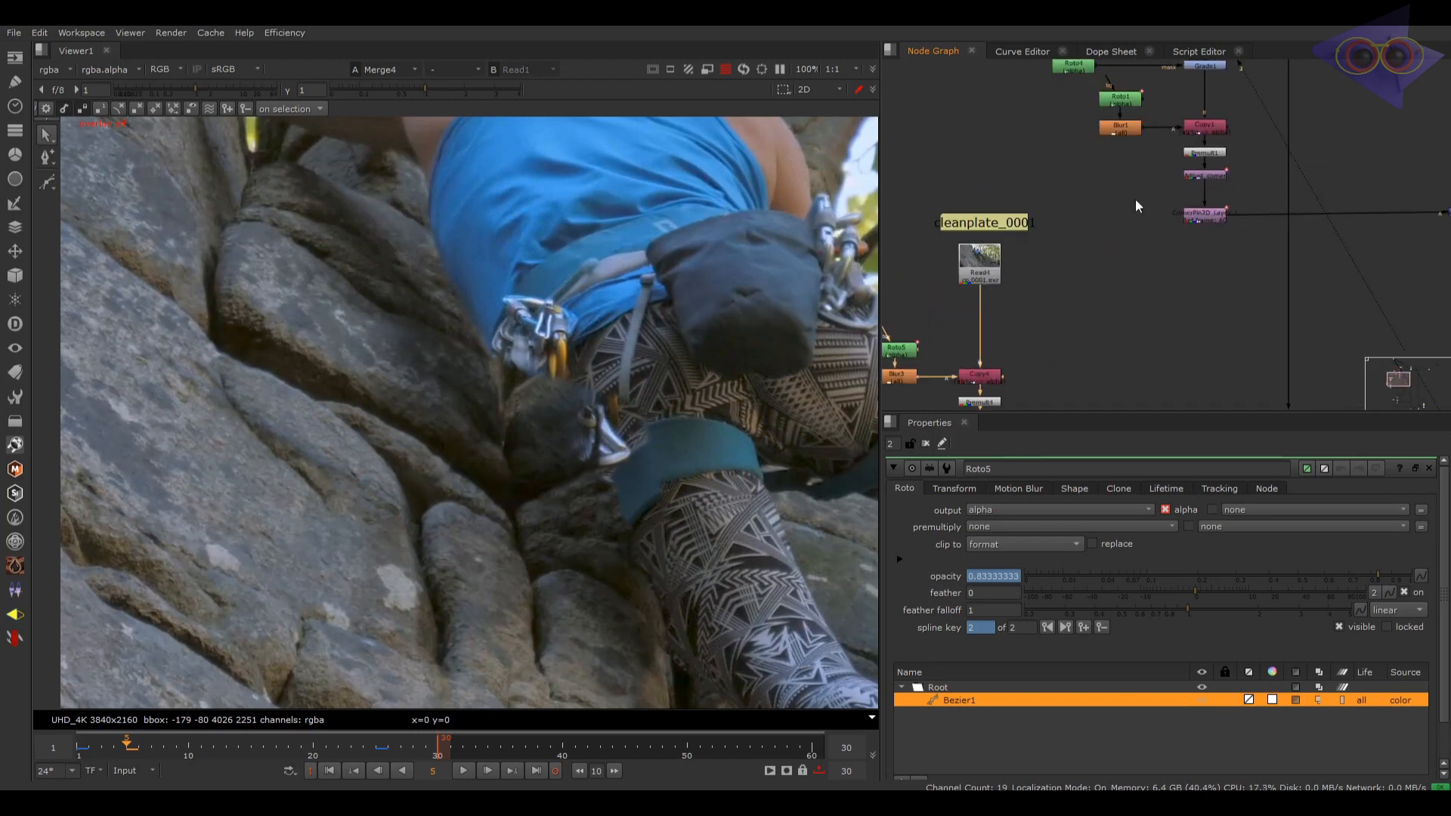
scroll(1090, 293, "down", 3)
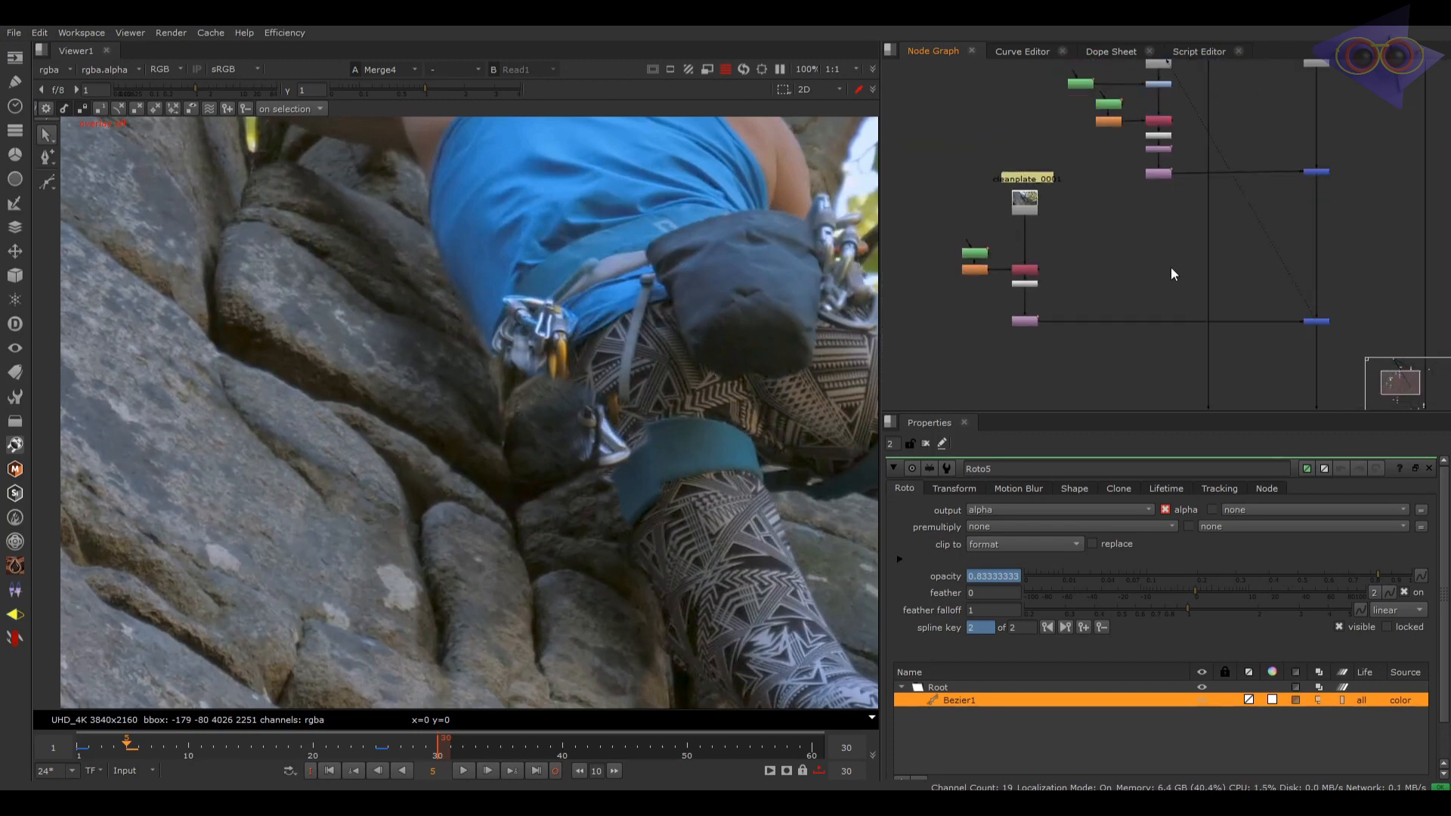
scroll(1207, 310, "down", 5)
middle_click_drag(1204, 366, 1150, 285)
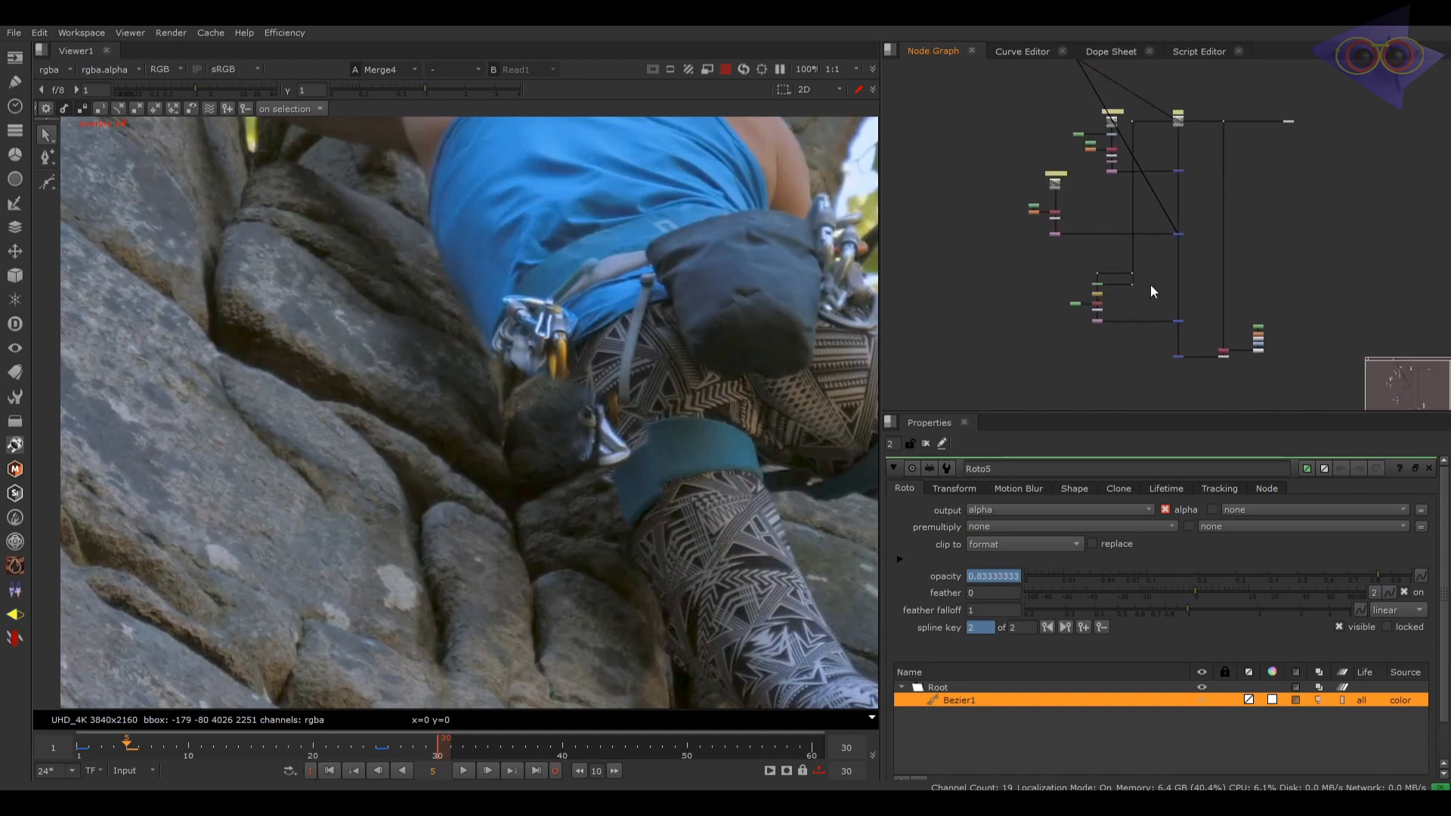
scroll(1150, 285, "up", 2)
left_click(1126, 285)
key("1")
middle_click_drag(1174, 338, 1145, 270)
left_click_drag(1195, 298, 1092, 346)
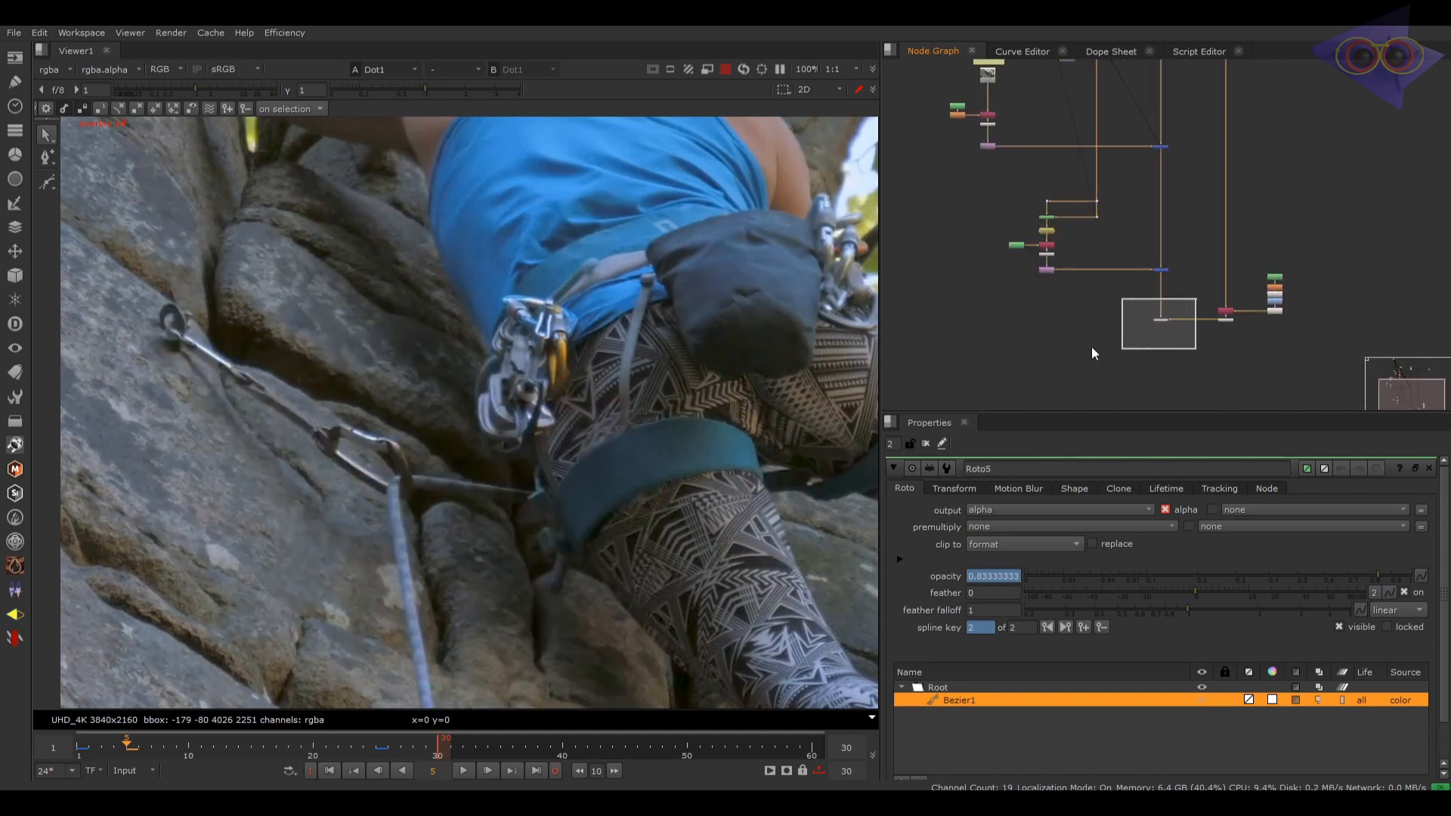
key("2")
Step: Flip between the original plate and the Merge3 output at frame 5 to examine the rope removal around the leg
left_click(1111, 300)
key("1")
key("2")
key("1")
key("2")
scroll(469, 499, "up", 5)
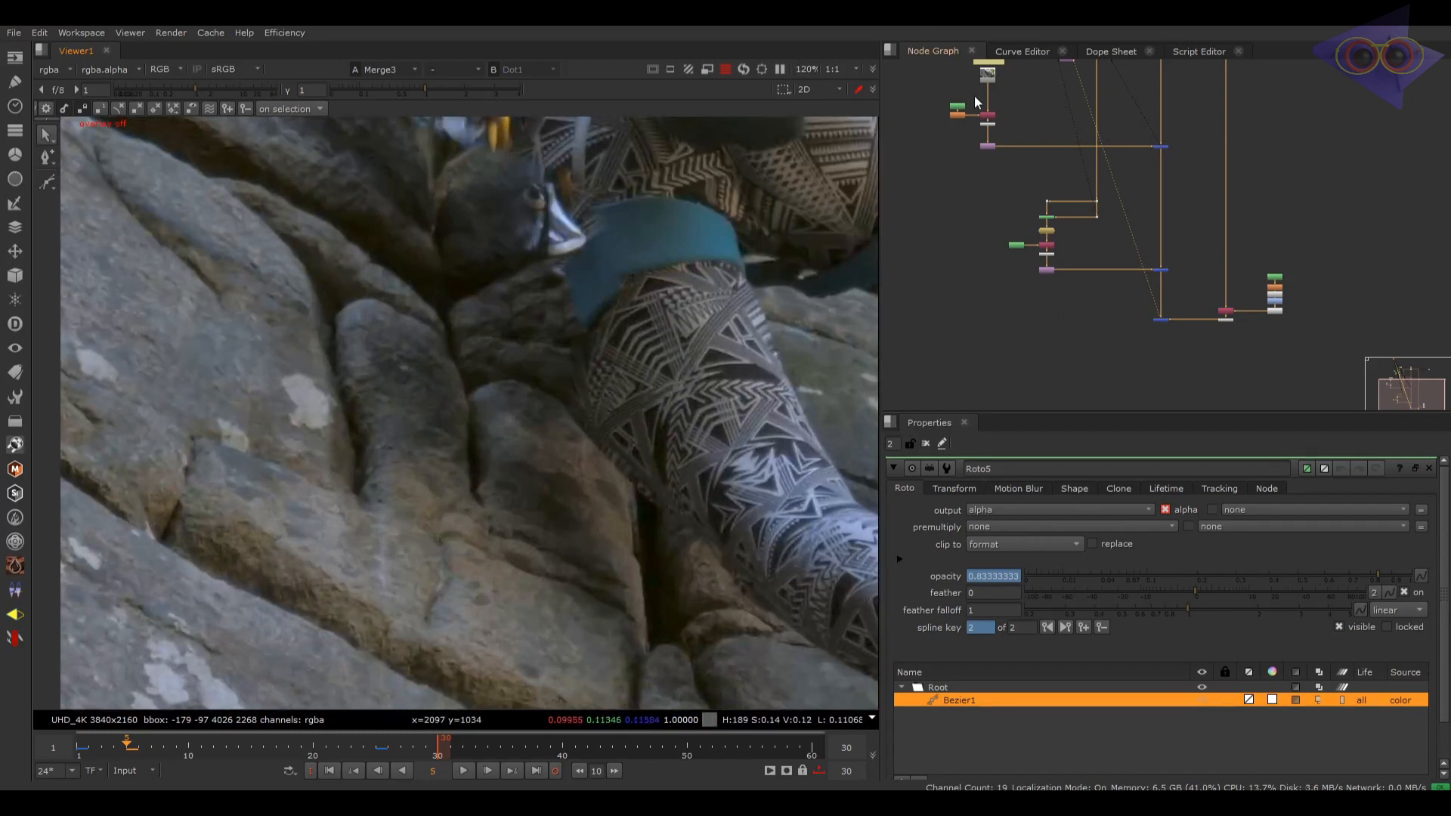
key("1")
key("2")
Step: Compare the original plate with the Merge3 output at frame 2, and scrub to frame 1 to inspect the leg area
left_click_drag(141, 755, 83, 758)
key("1")
key("2")
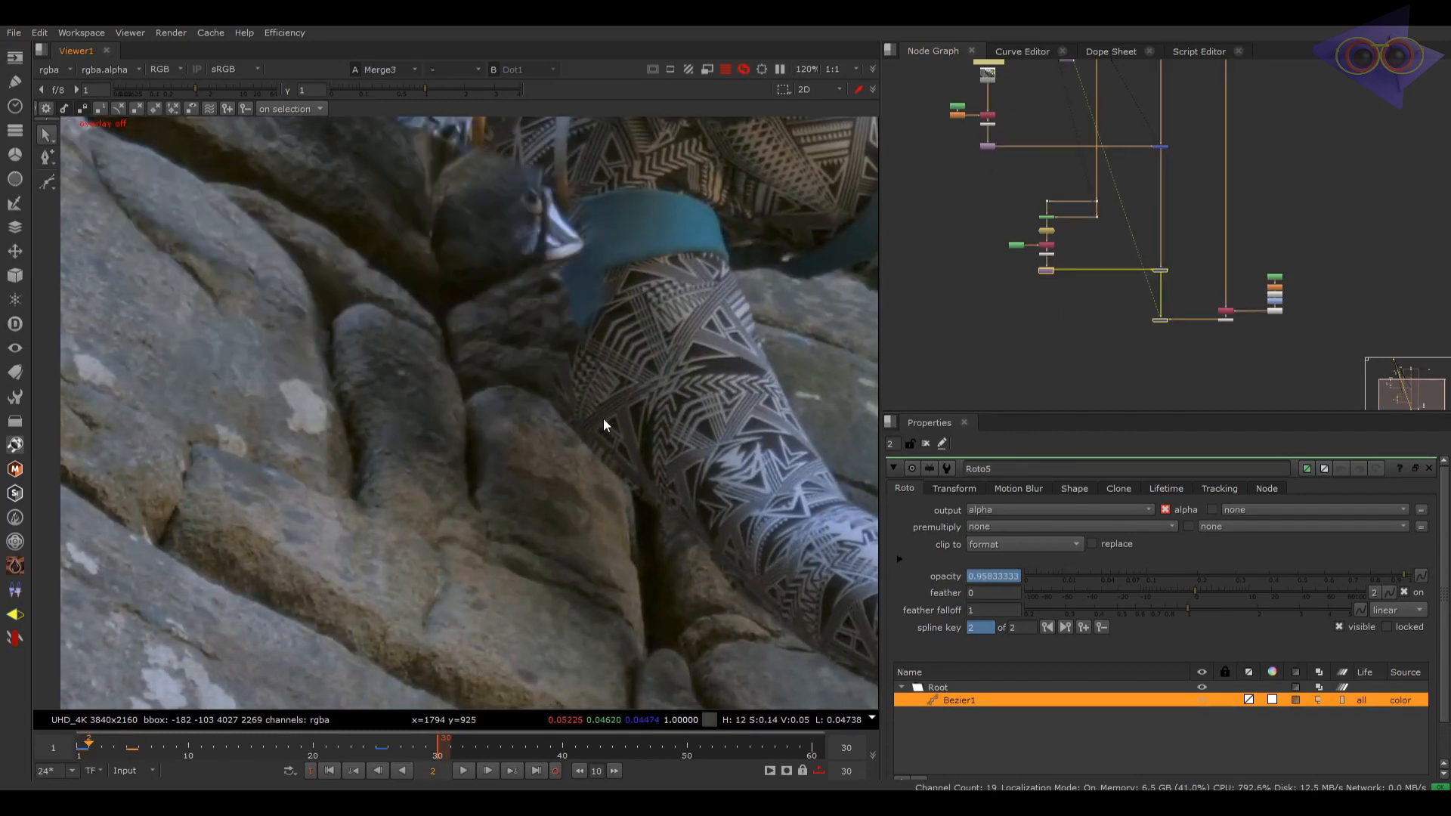
key("1")
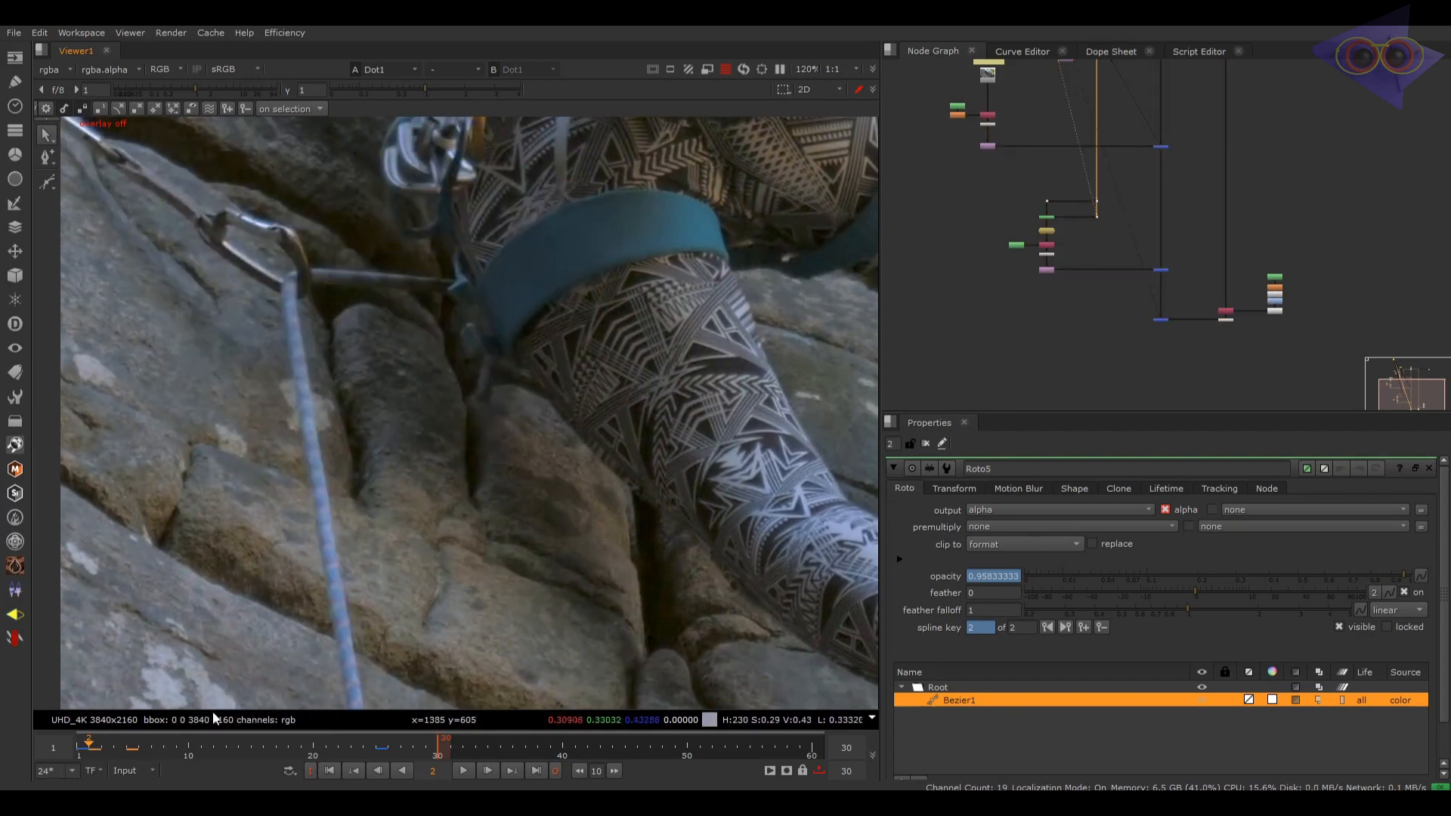
left_click_drag(142, 745, 113, 778)
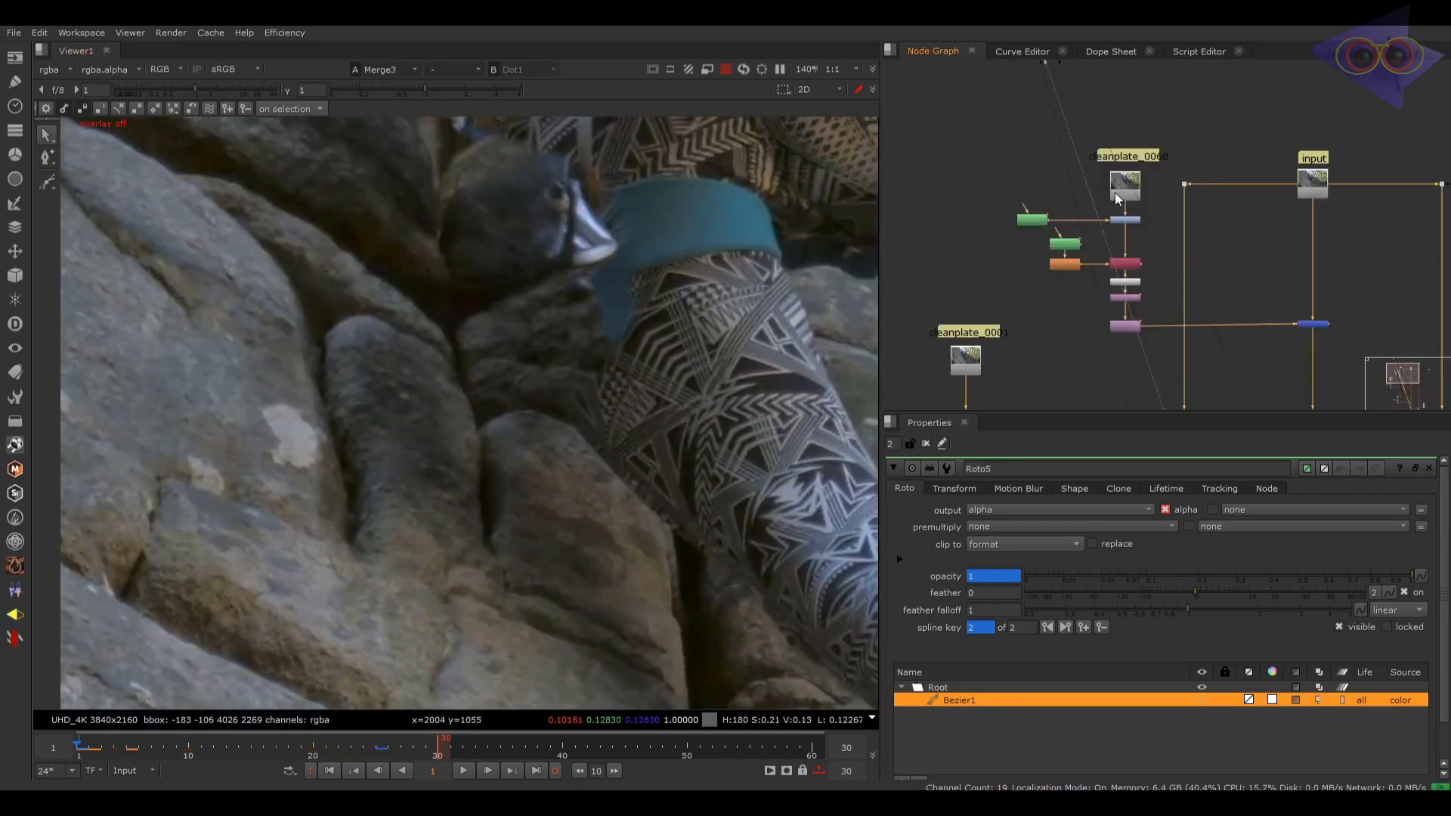
Step: Draw a four-point Bezier in Roto4 over the rocks beside the climber's knee at frame 1 and feather it outward
left_click(1033, 220)
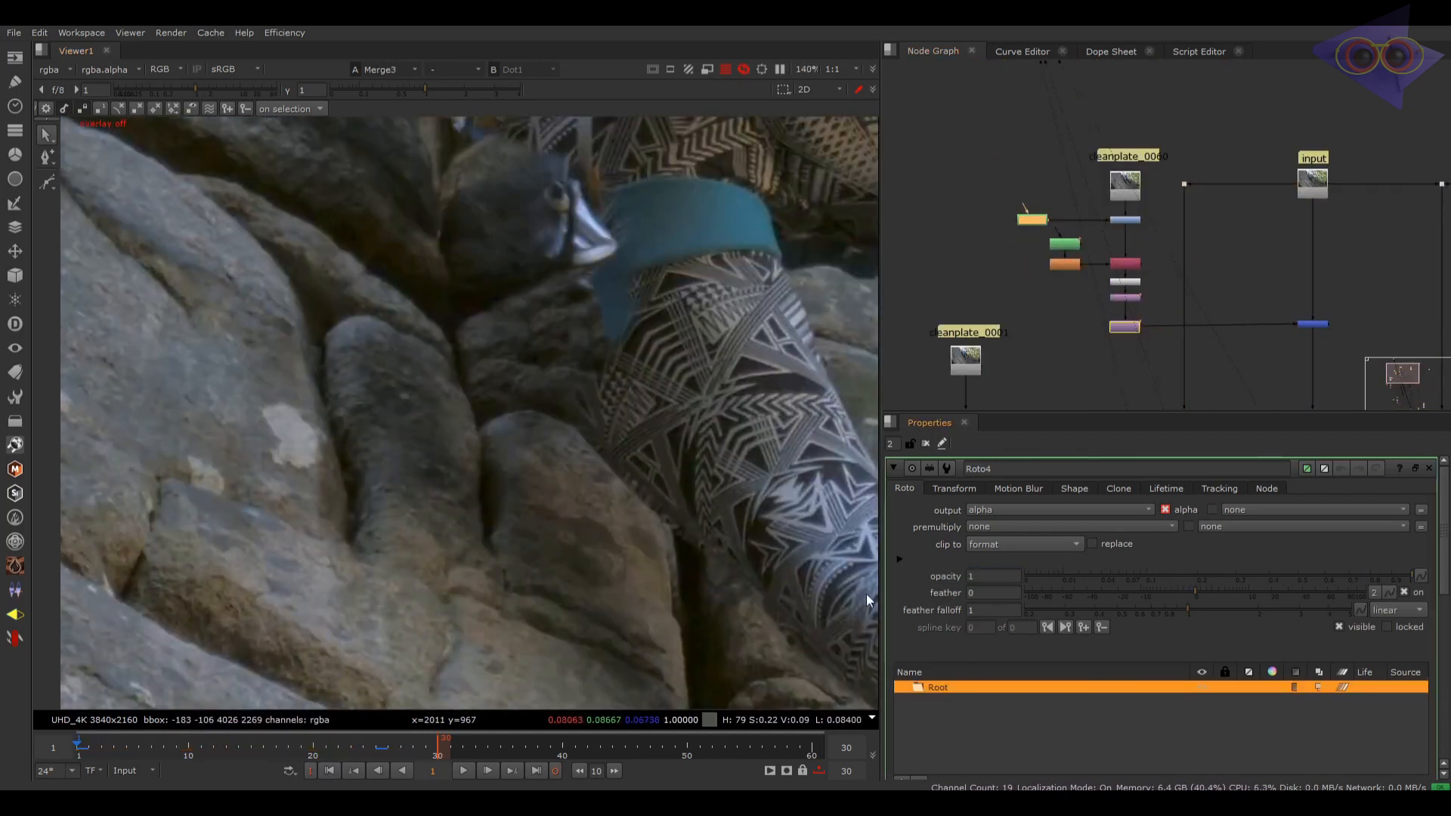
left_click(350, 350)
left_click(610, 328)
left_click(646, 654)
left_click(331, 651)
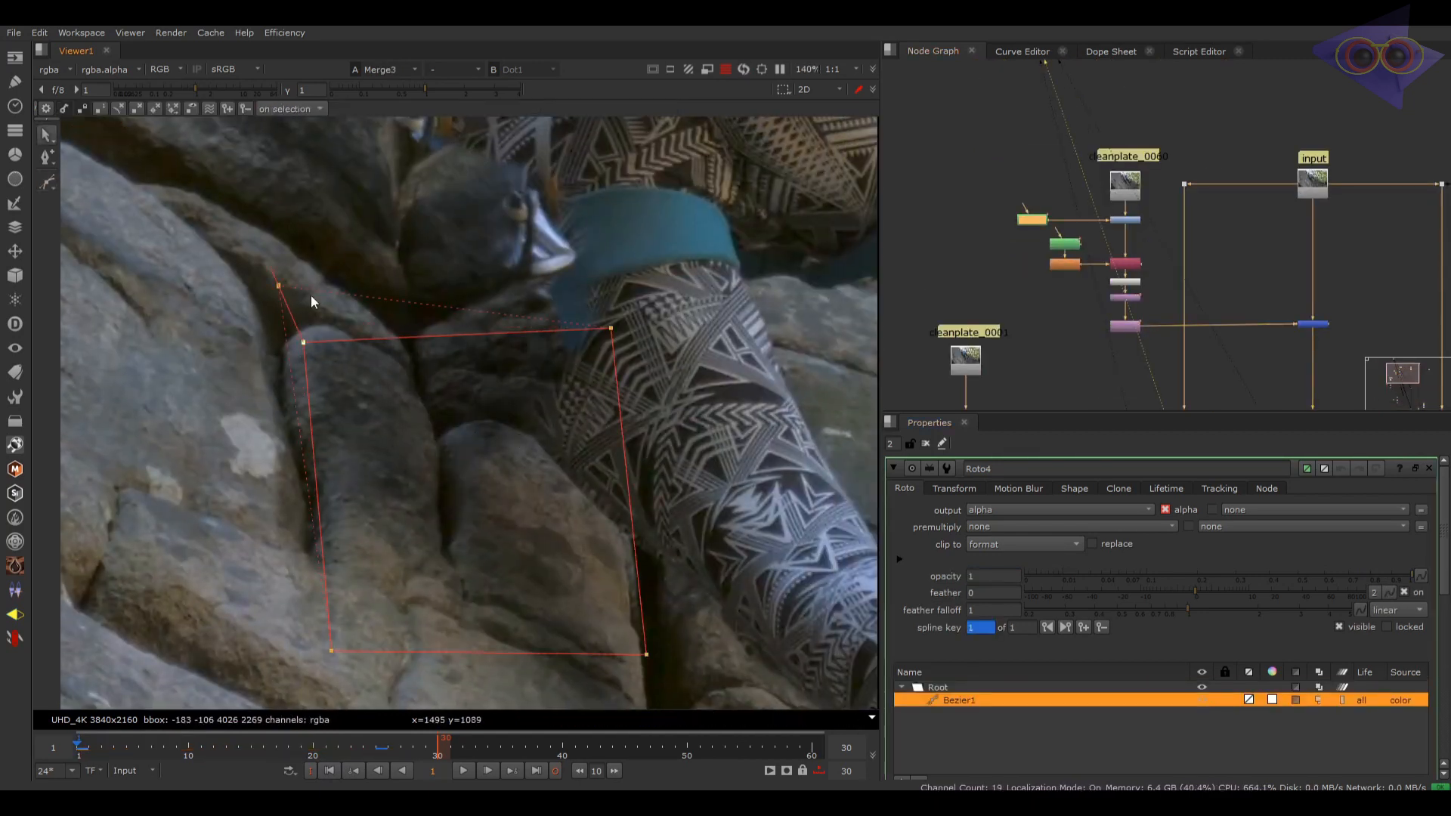
left_click(350, 350)
left_click_drag(647, 655, 680, 694, "ctrl")
Step: Narrow the Roto4 shape by moving its outer side toward the leg, leaving it around the dark rock gap
scroll(1239, 340, "down", 3)
middle_click_drag(1315, 401, 1081, 171)
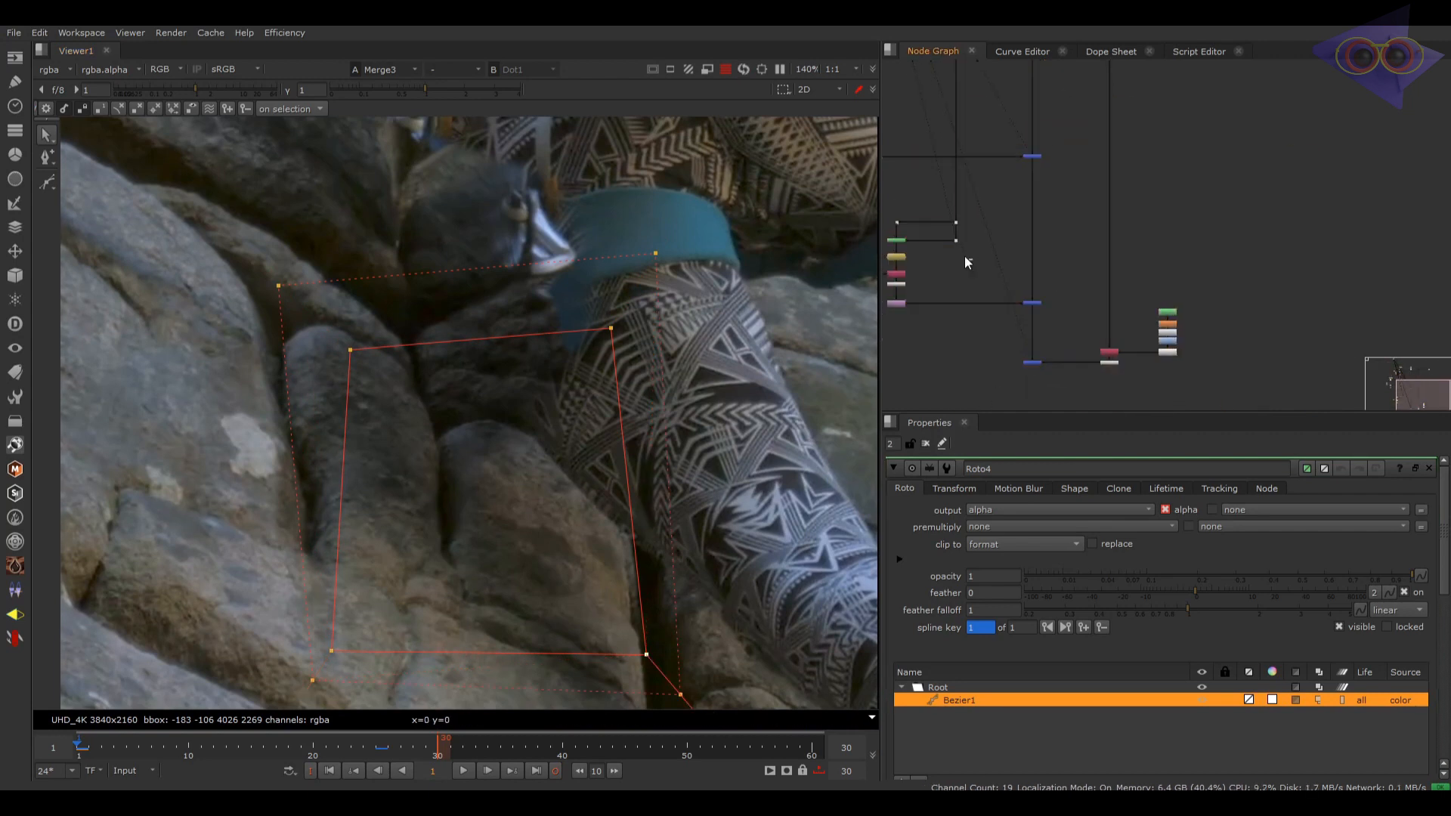
scroll(505, 420, "down", 2)
left_click(386, 523)
left_click_drag(405, 372, 466, 374)
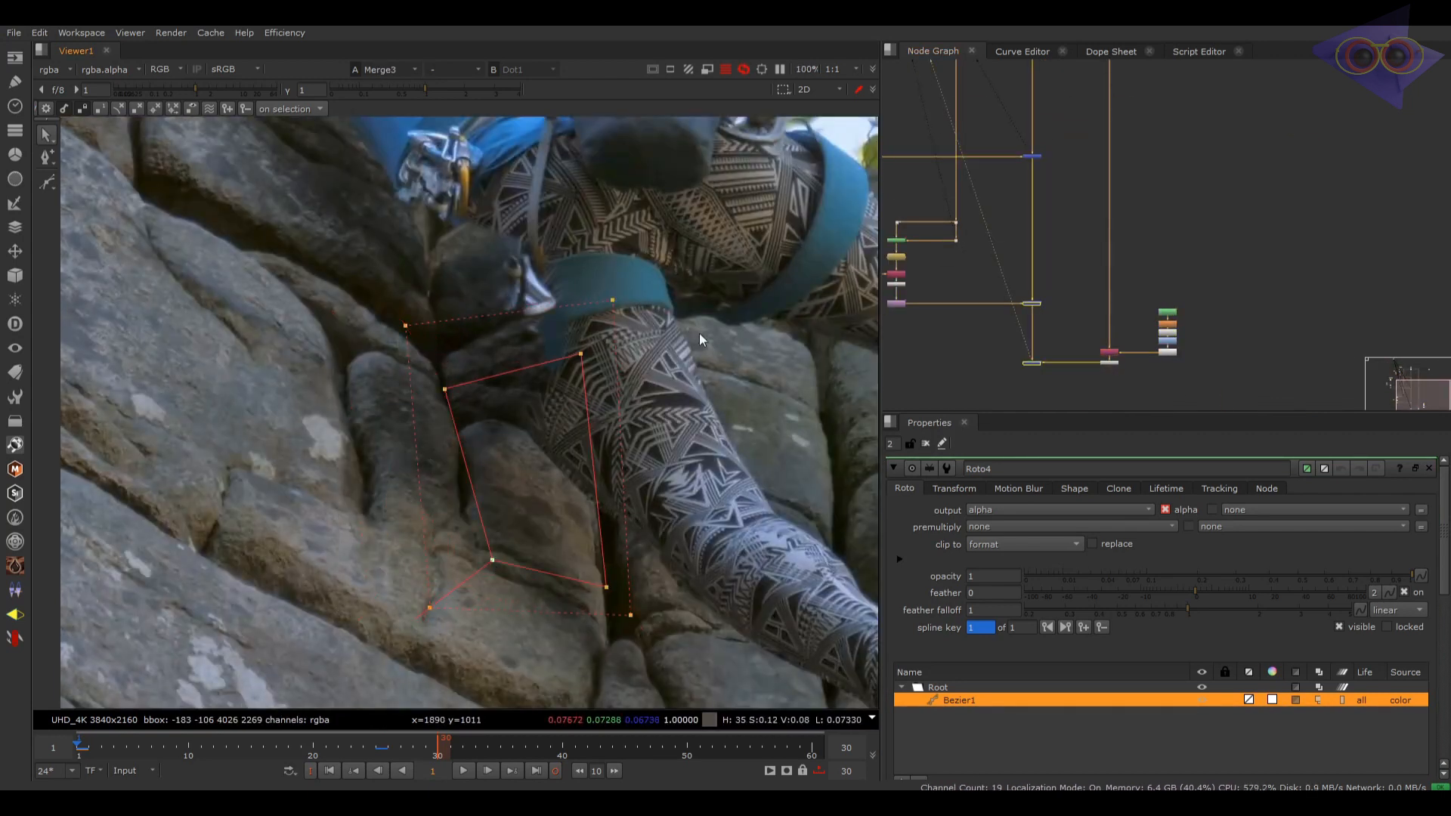
key("ctrl+a")
Step: Open Grade1 in the cleanplate_0060 branch, toggle it off and on, and set its gain to 0.5
scroll(496, 455, "up", 4)
middle_click_drag(960, 174, 1074, 319)
scroll(1023, 139, "up", 5)
double_click(1050, 130)
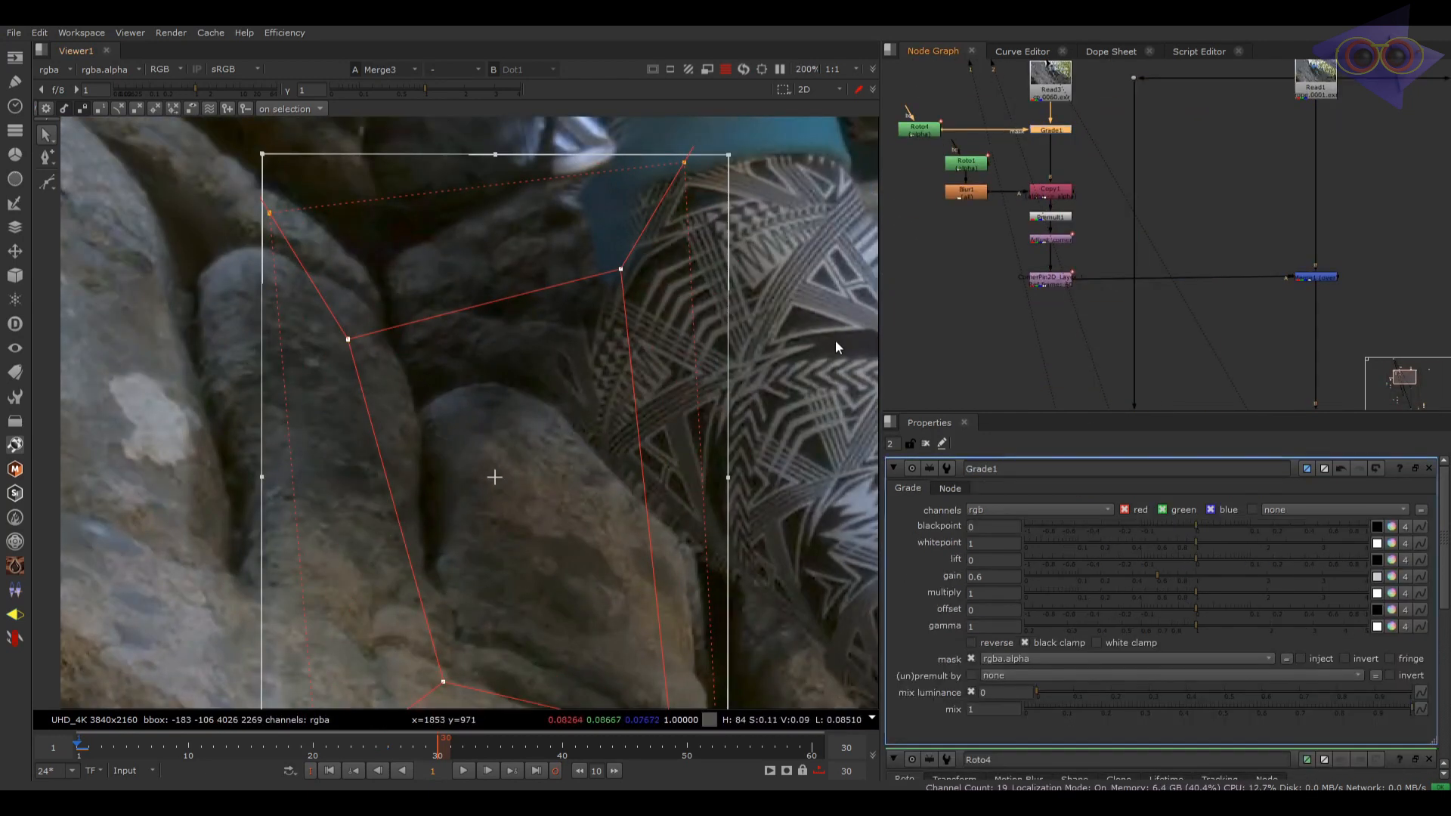
scroll(1118, 242, "down", 4)
middle_click_drag(1171, 378, 1161, 345)
key("d")
key("d")
left_click(996, 576)
key("BackSpace")
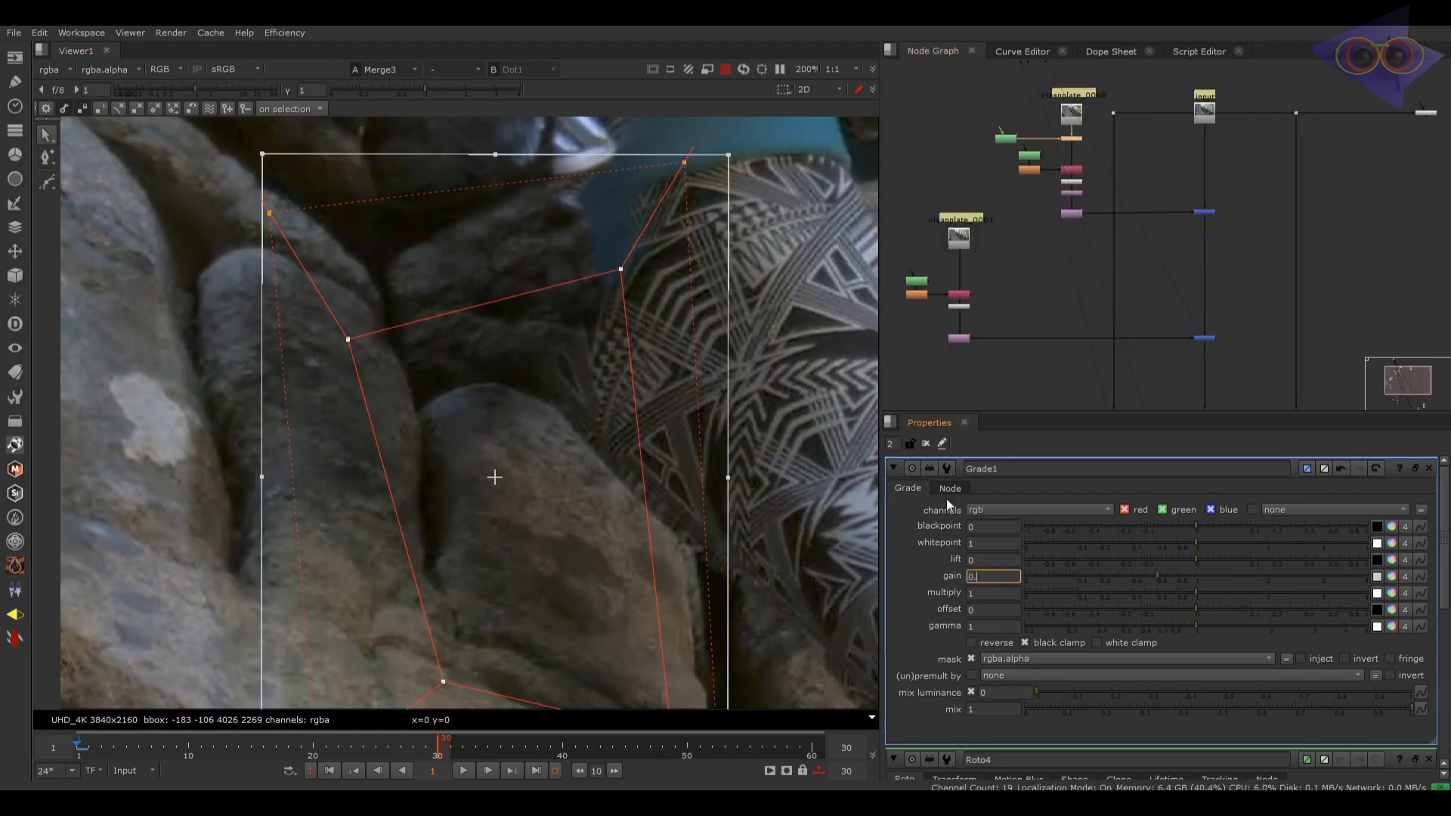
type("5")
Step: Inspect the graded rocks with the overlay hidden, and set the Grade1 gain to 0.8
scroll(512, 421, "down", 3)
scroll(588, 307, "up", 2)
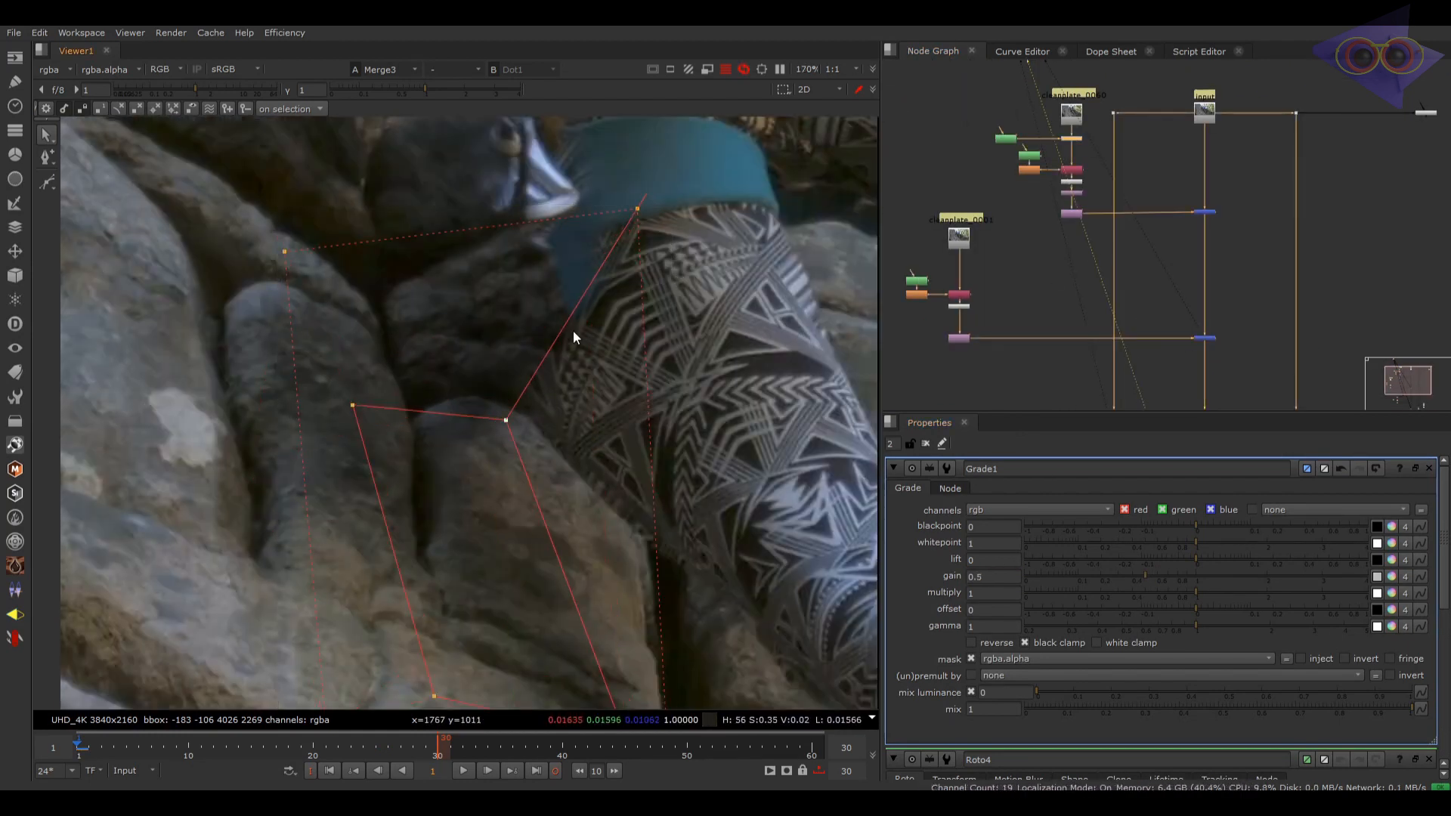
scroll(573, 337, "down", 3)
type("o")
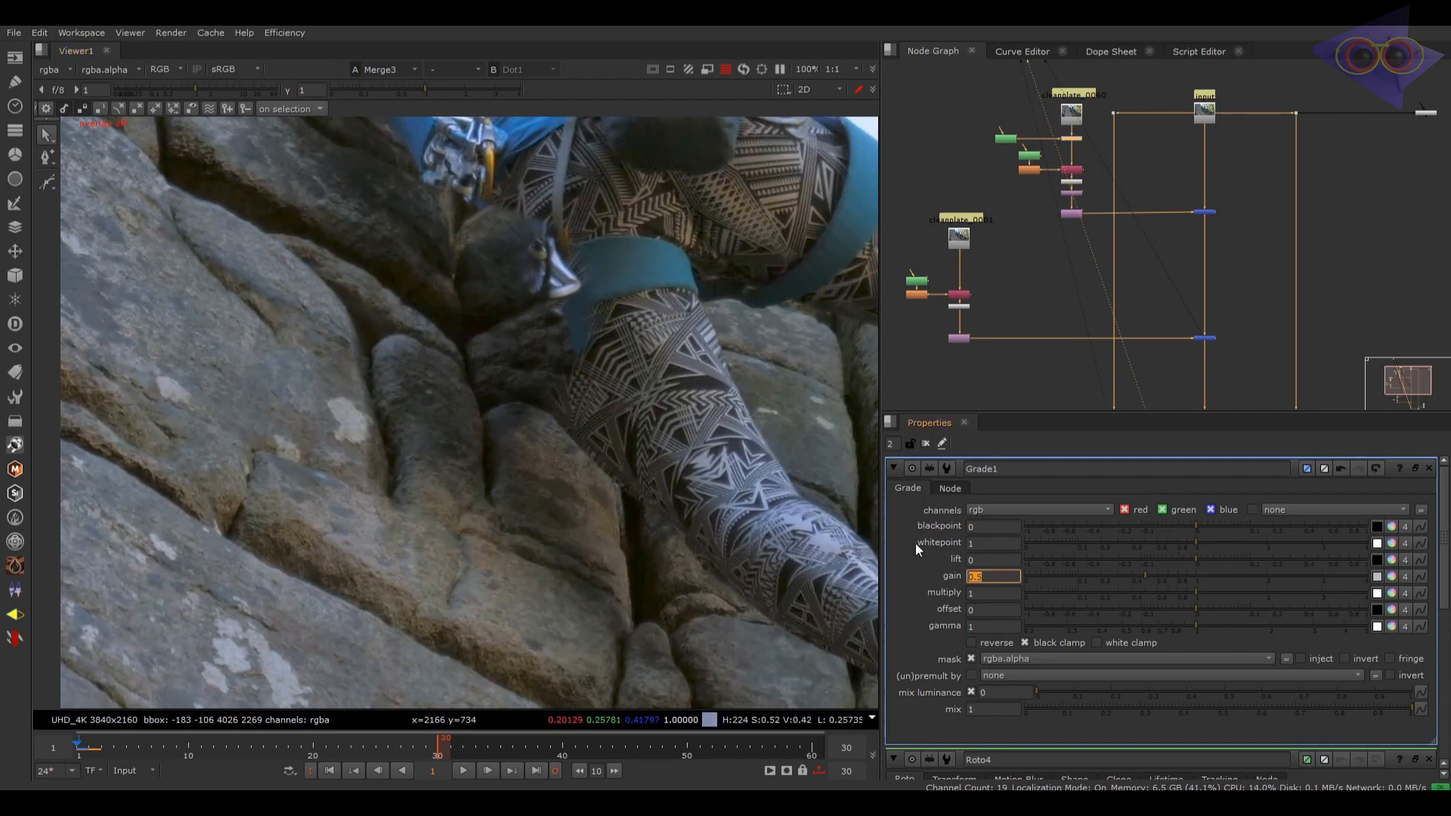
type("0.8")
key("Return")
Step: Reshape the Roto4 mask points around the rock beside the leg, and check the graded area with the overlay hidden
middle_click_drag(484, 531, 446, 538)
key("o")
left_click(287, 477)
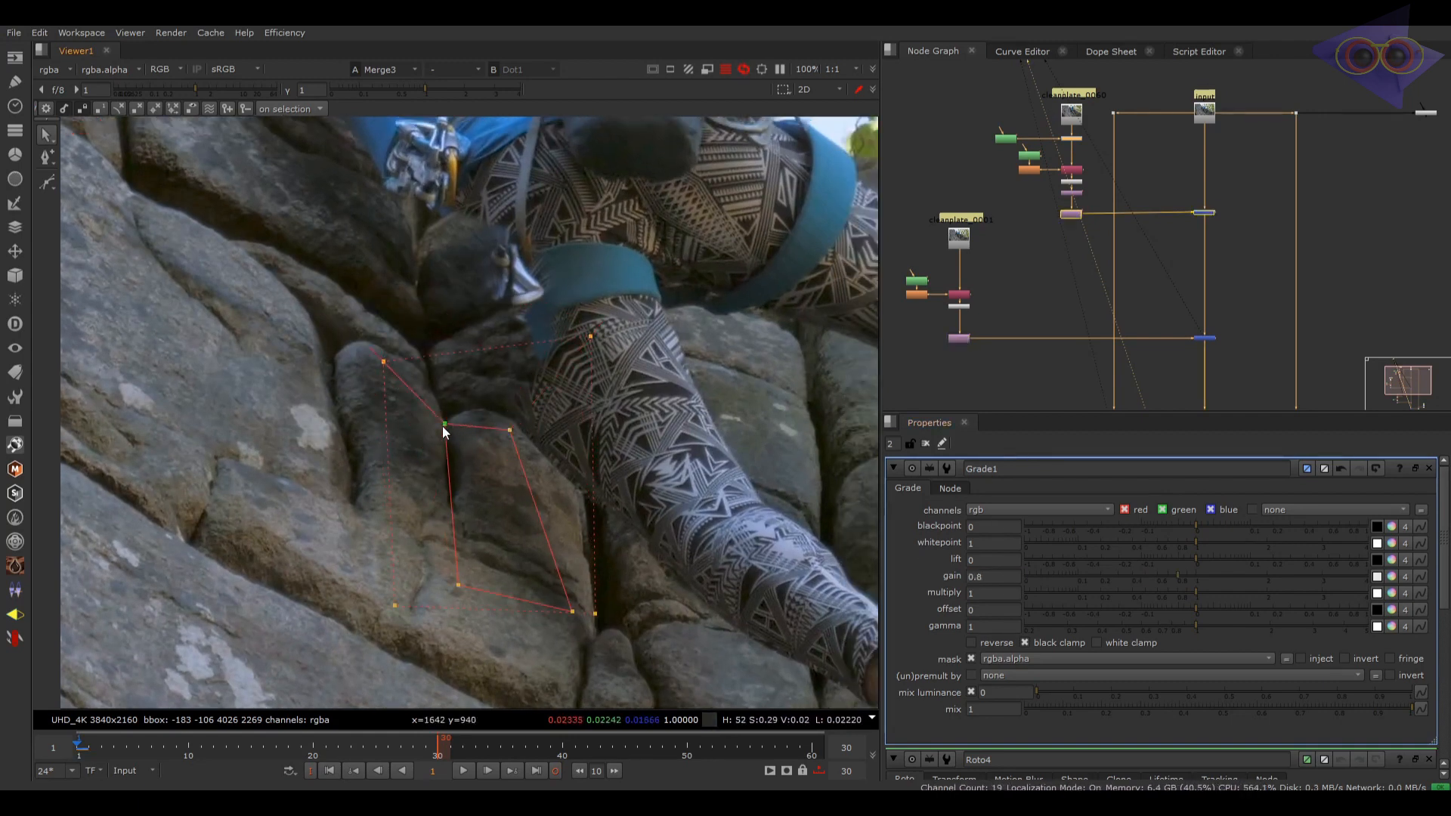
left_click_drag(595, 614, 522, 509)
scroll(521, 445, "up", 3)
middle_click_drag(521, 446, 568, 520)
key("o")
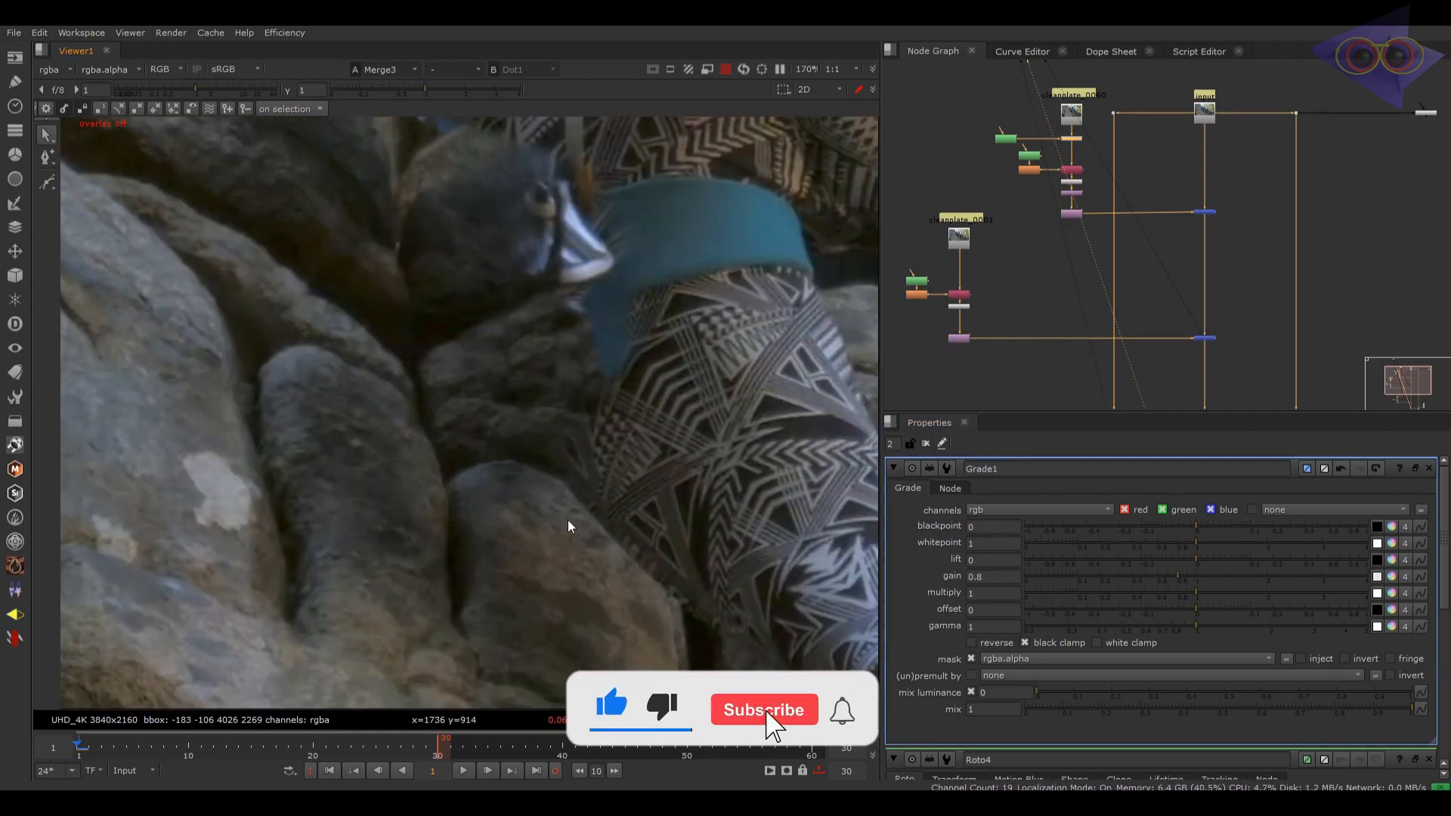
key("o")
left_click_drag(454, 557, 429, 549)
key("o")
Step: Delete Grade1 and its Roto4 mask from the cleanplate_0060 branch, and compare the leg area between the viewer inputs at frame 1
key("Delete")
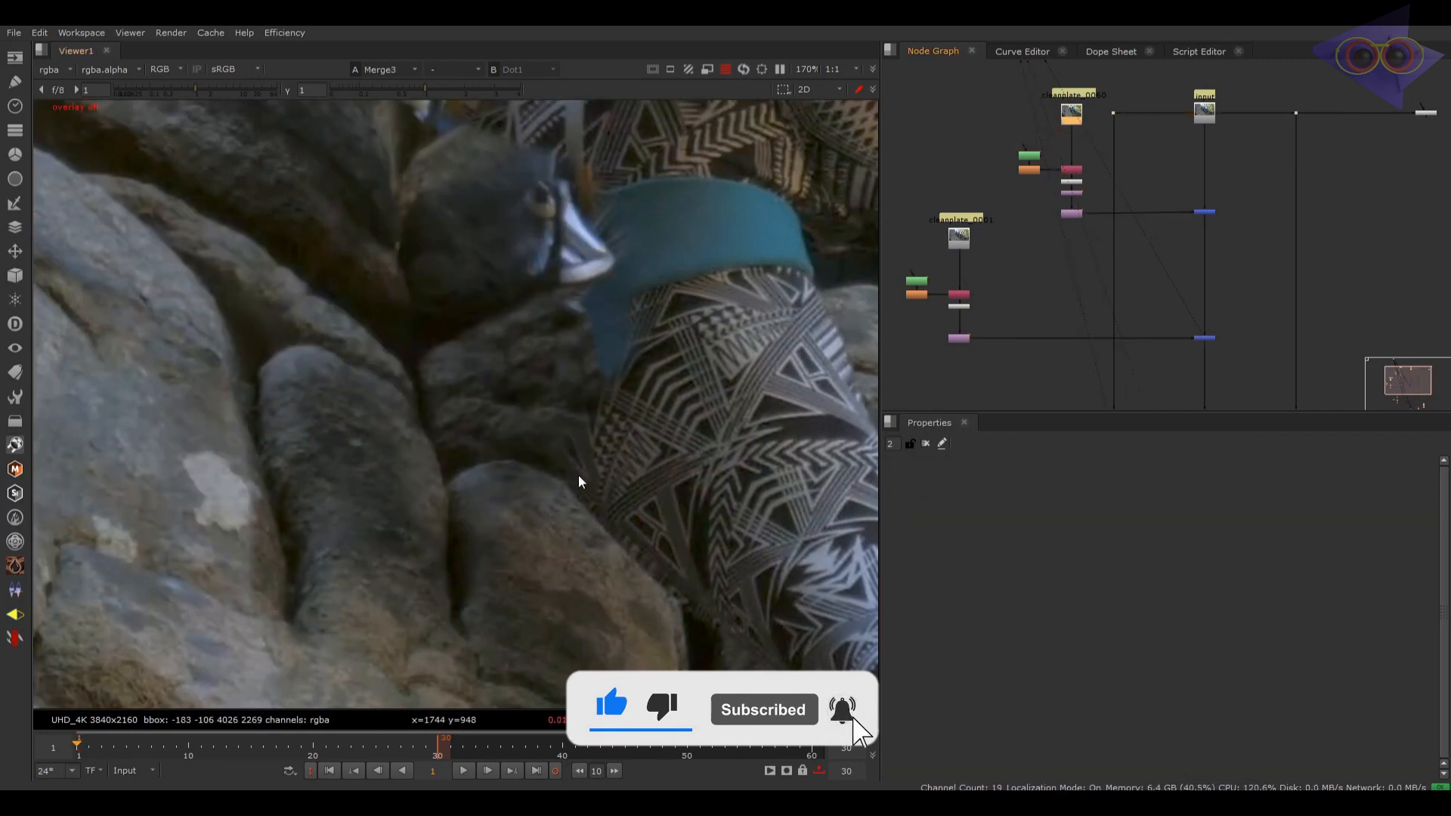
left_click(1037, 294)
key("1")
key("2")
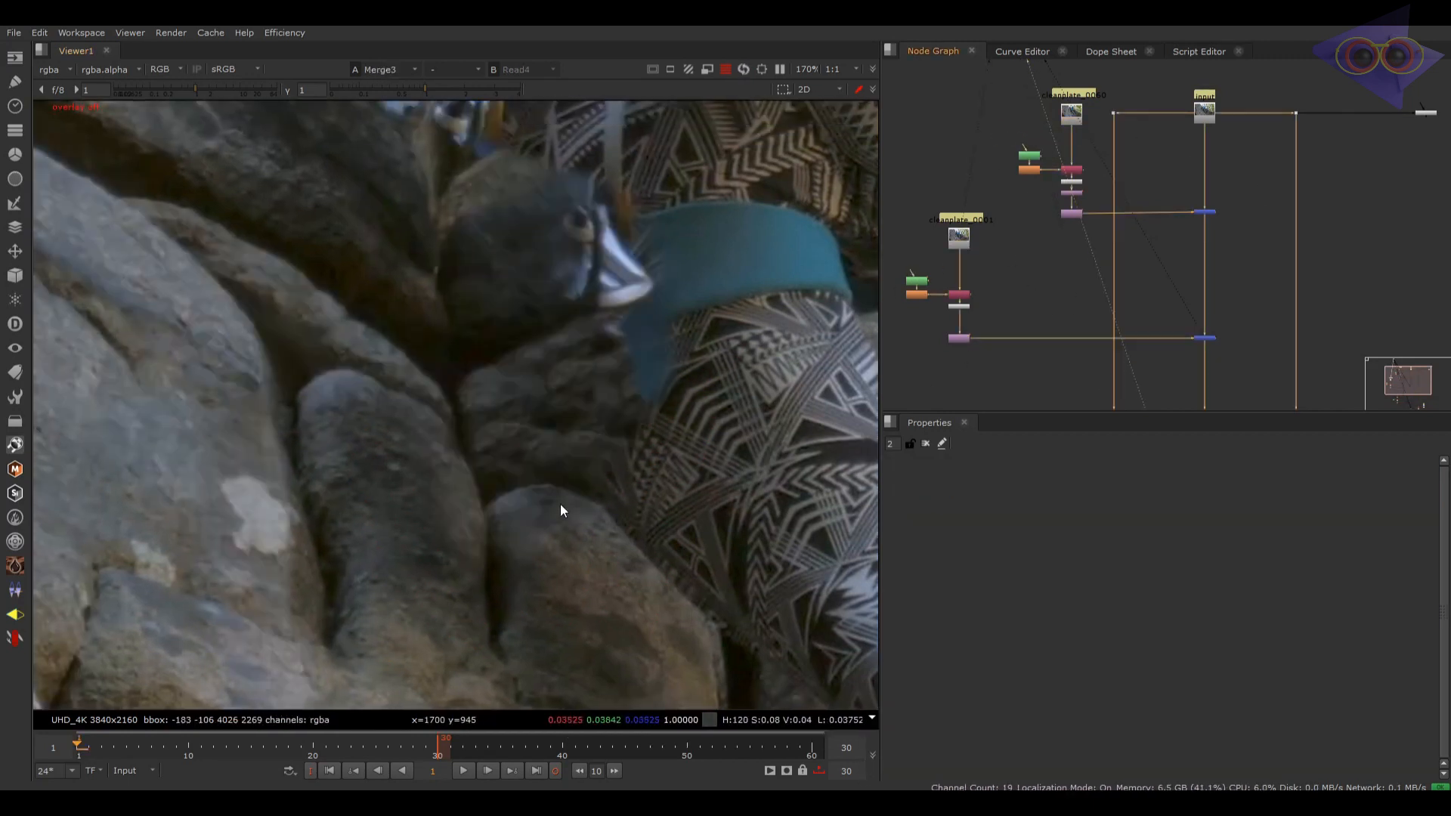
key("1")
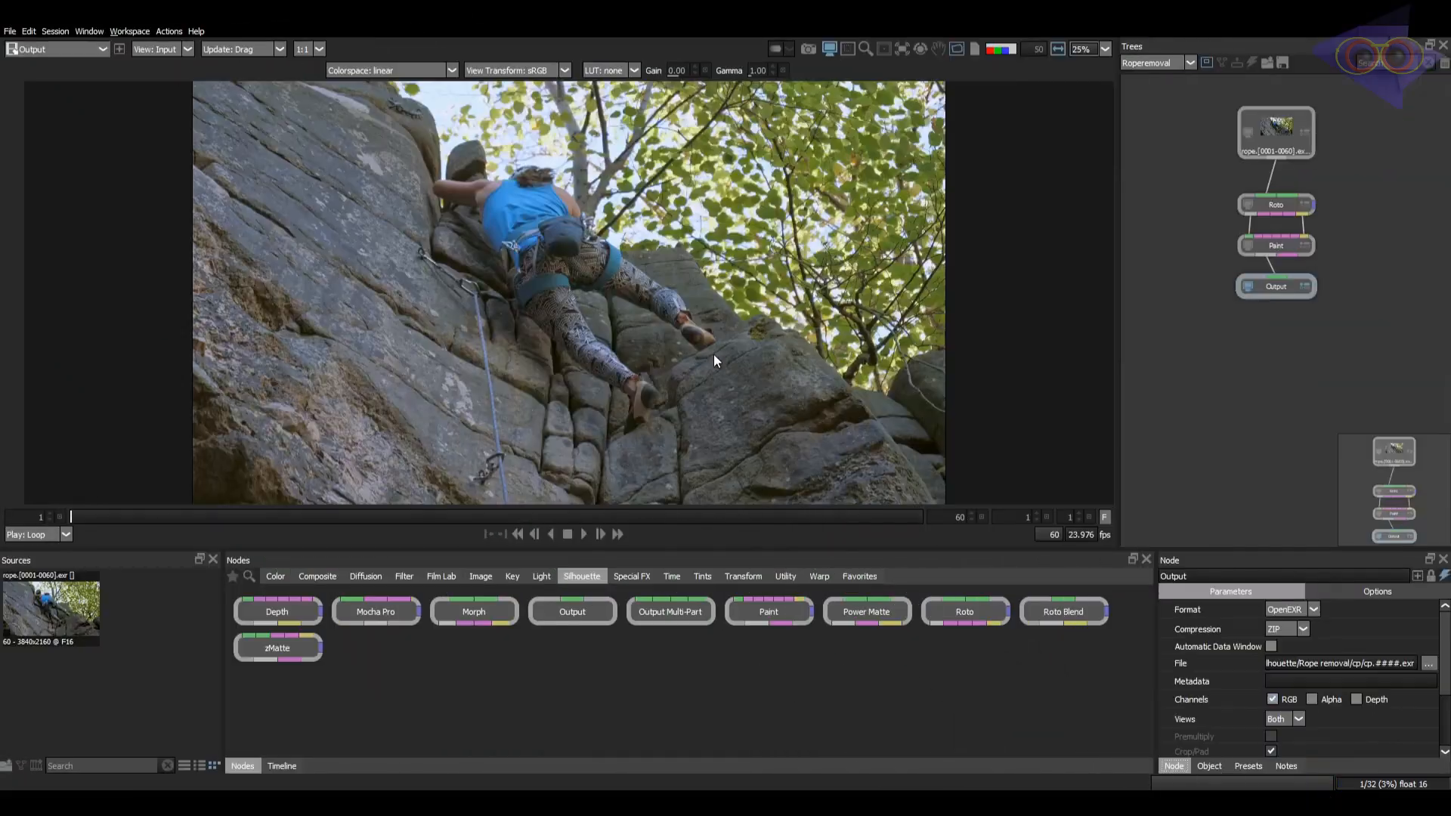
Step: In Silhouette, inspect the rock below the harness leg loop, open the Paint node, and set the clone source frame to 3
scroll(574, 350, "up", 5)
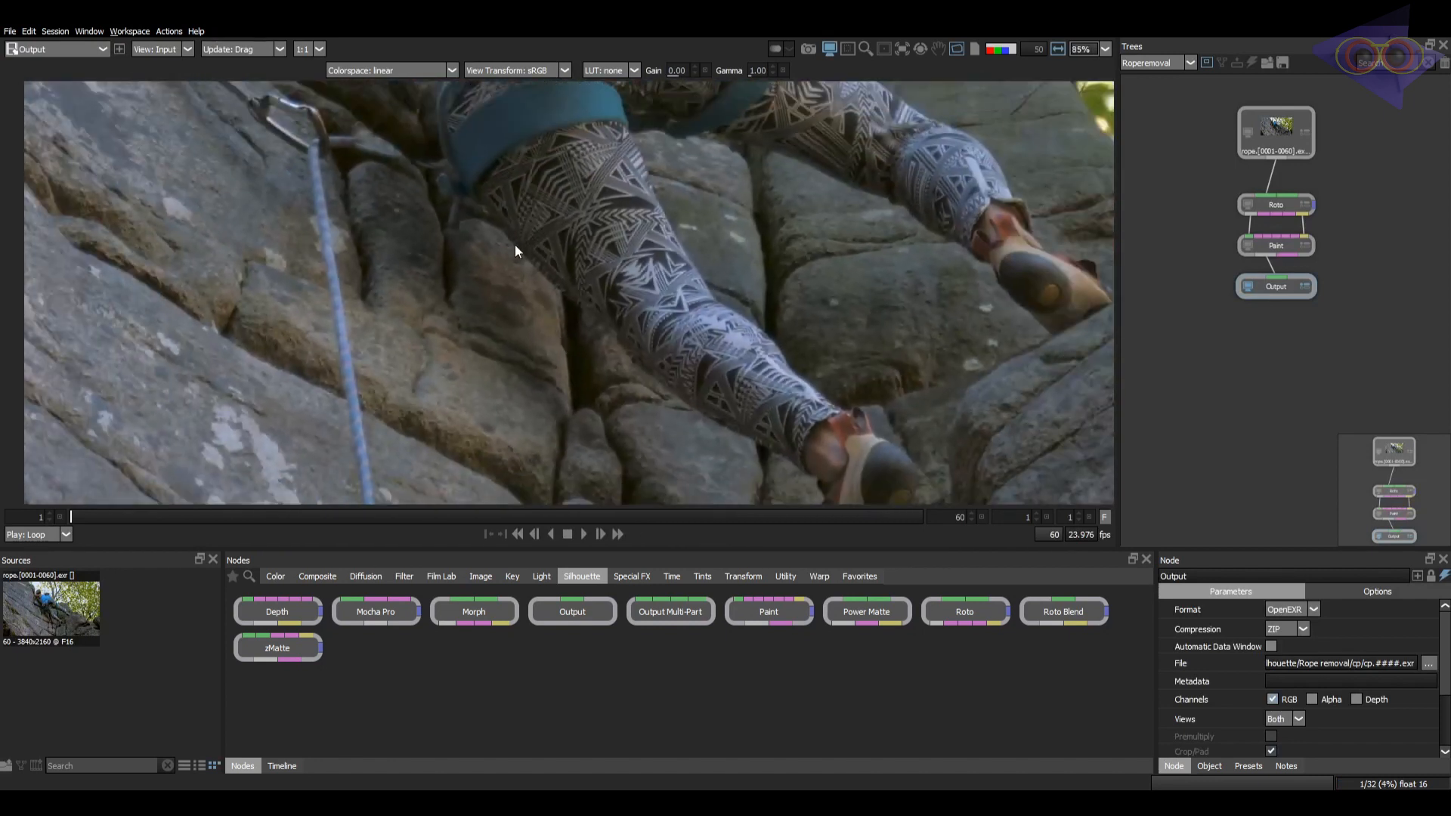
scroll(566, 233, "up", 3)
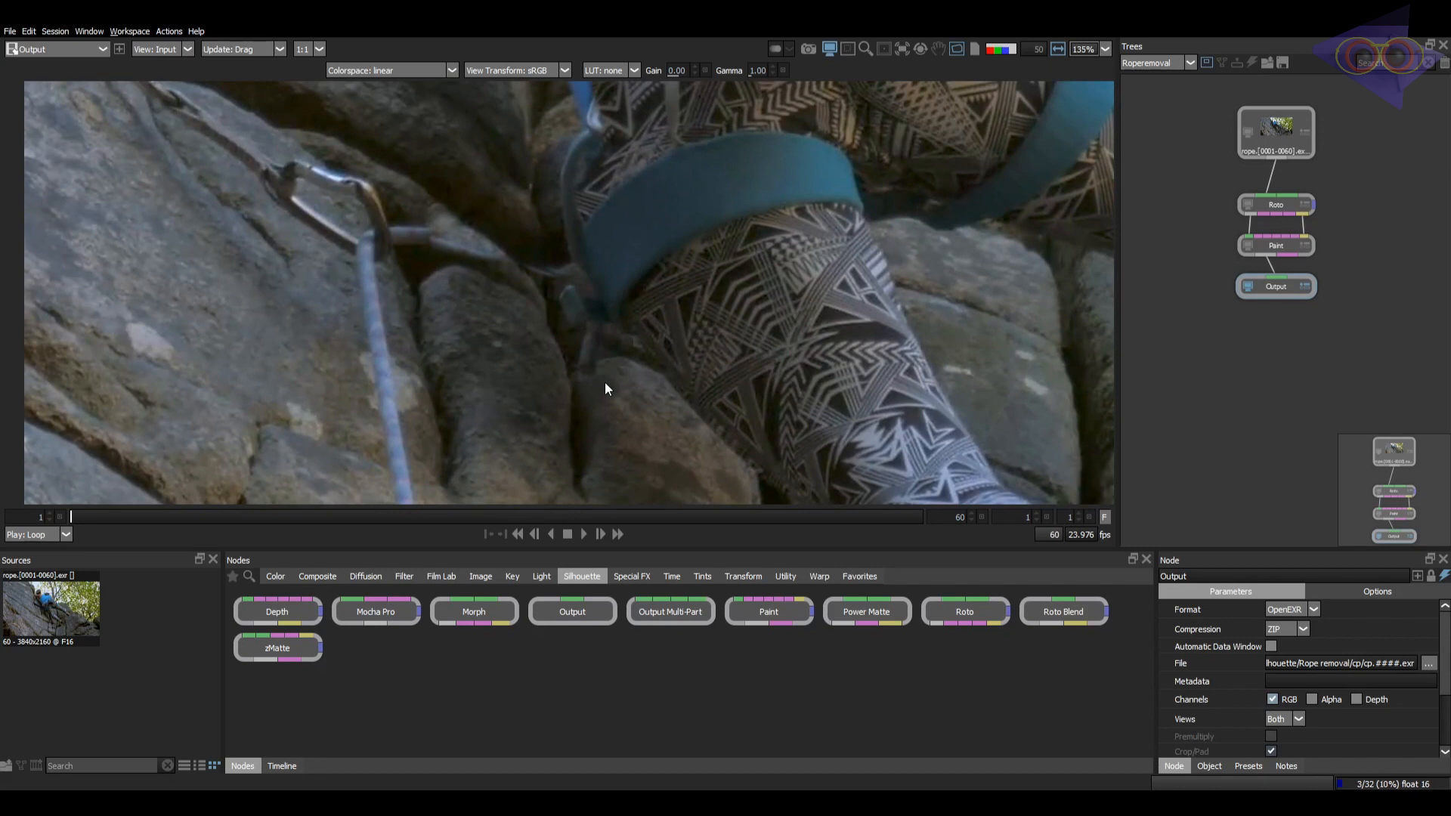
middle_click_drag(609, 380, 593, 370)
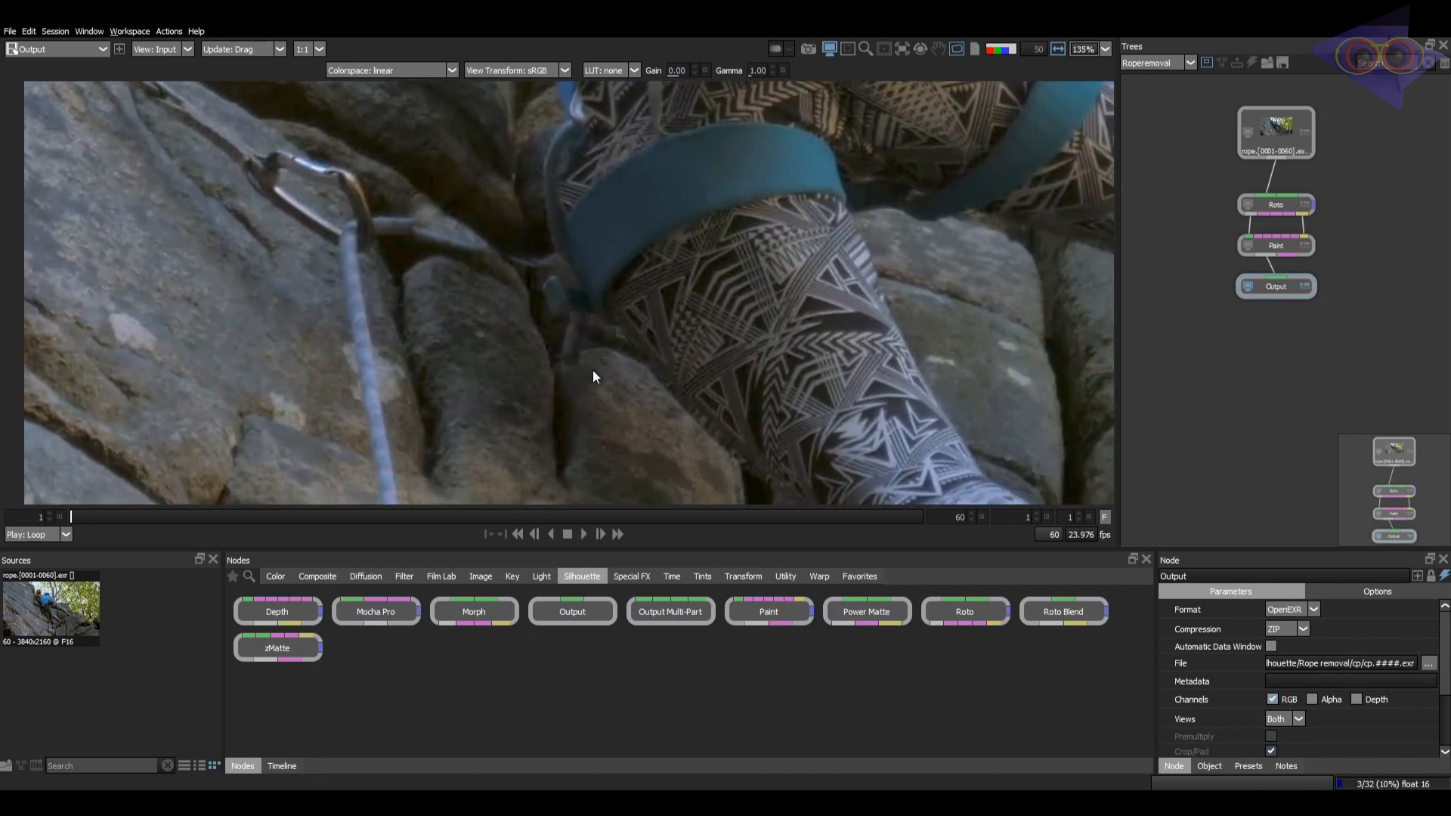
left_click(1254, 244)
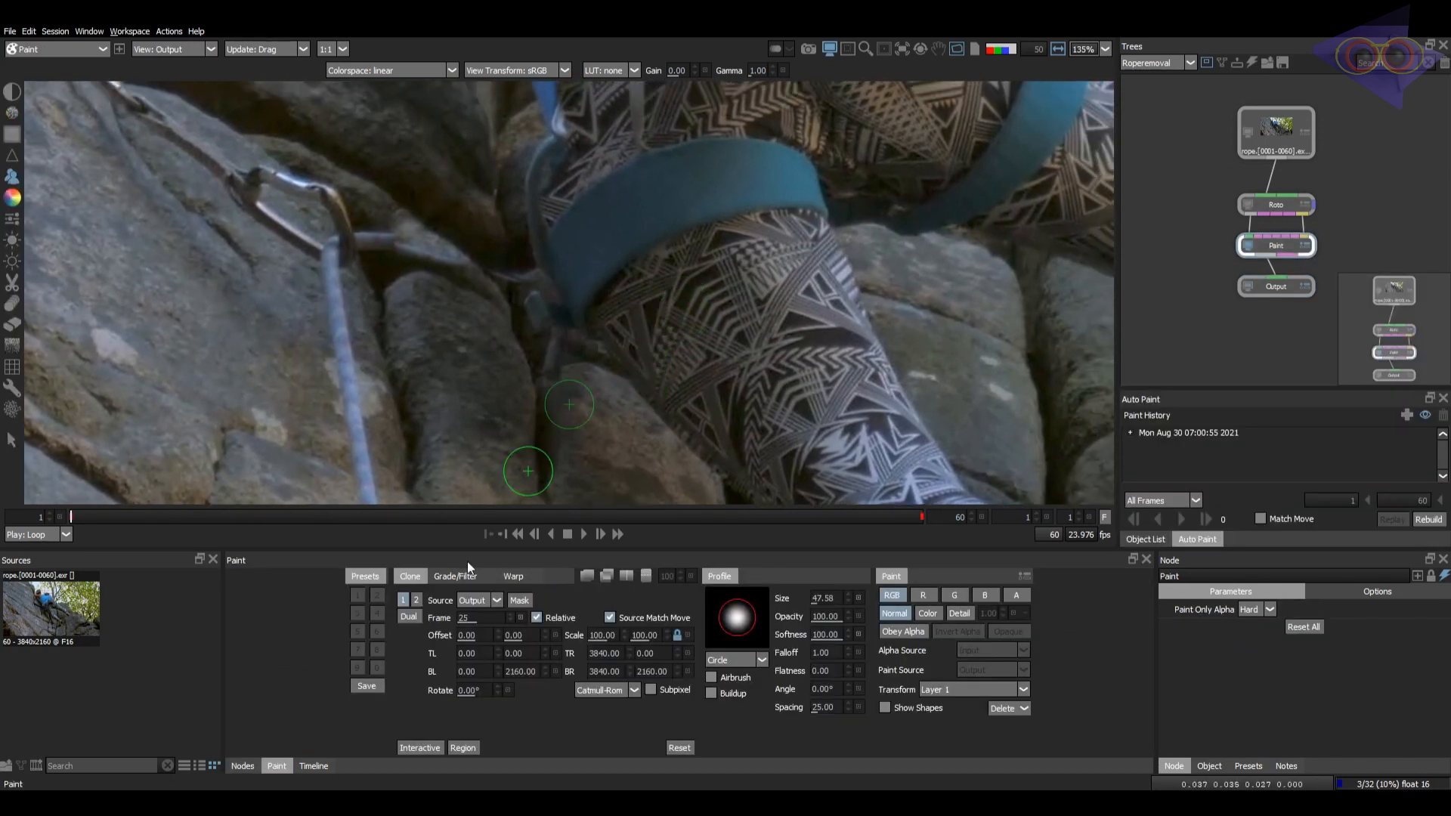
left_click(473, 616)
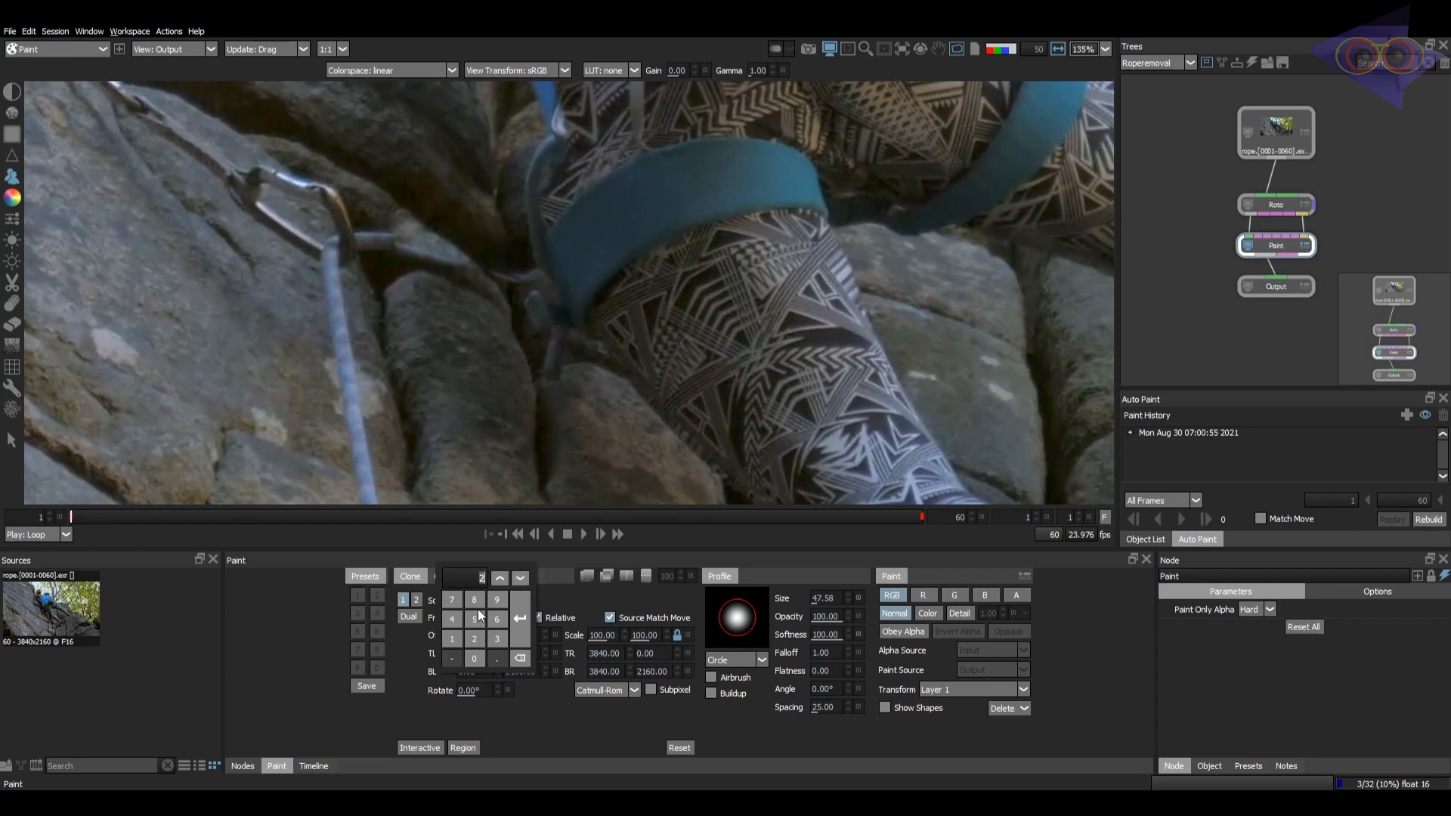
type("3")
key("Return")
Step: Clone out the strap end hanging over the rock below the leg loop, using a brush size of 32.26 at frame 1
middle_click_drag(591, 345, 570, 304)
key("shift")
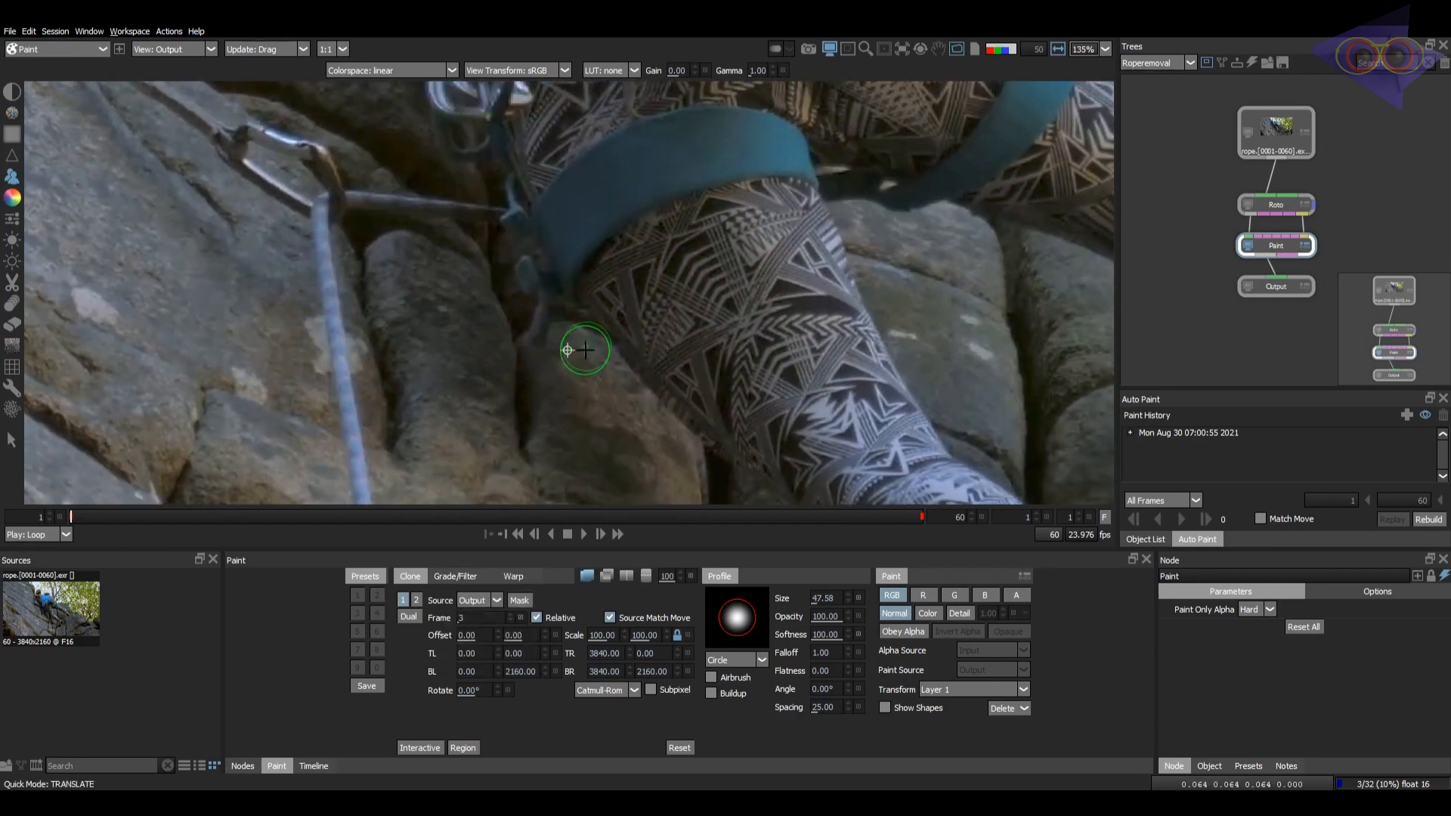
key("shift")
scroll(561, 333, "up", 2, "shift")
key("shift")
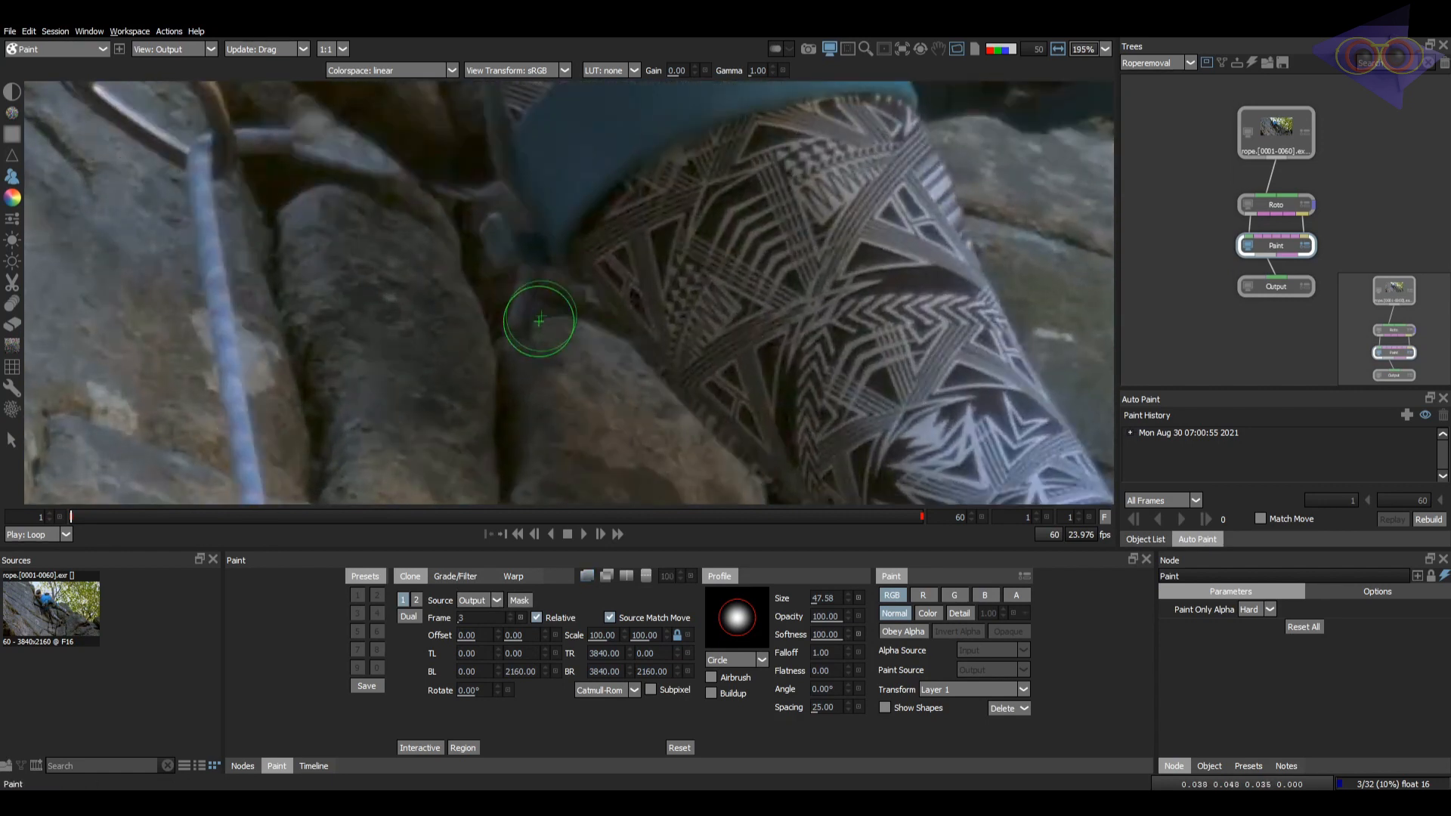
left_click_drag(518, 323, 495, 323, "ctrl")
left_click_drag(495, 234, 517, 346)
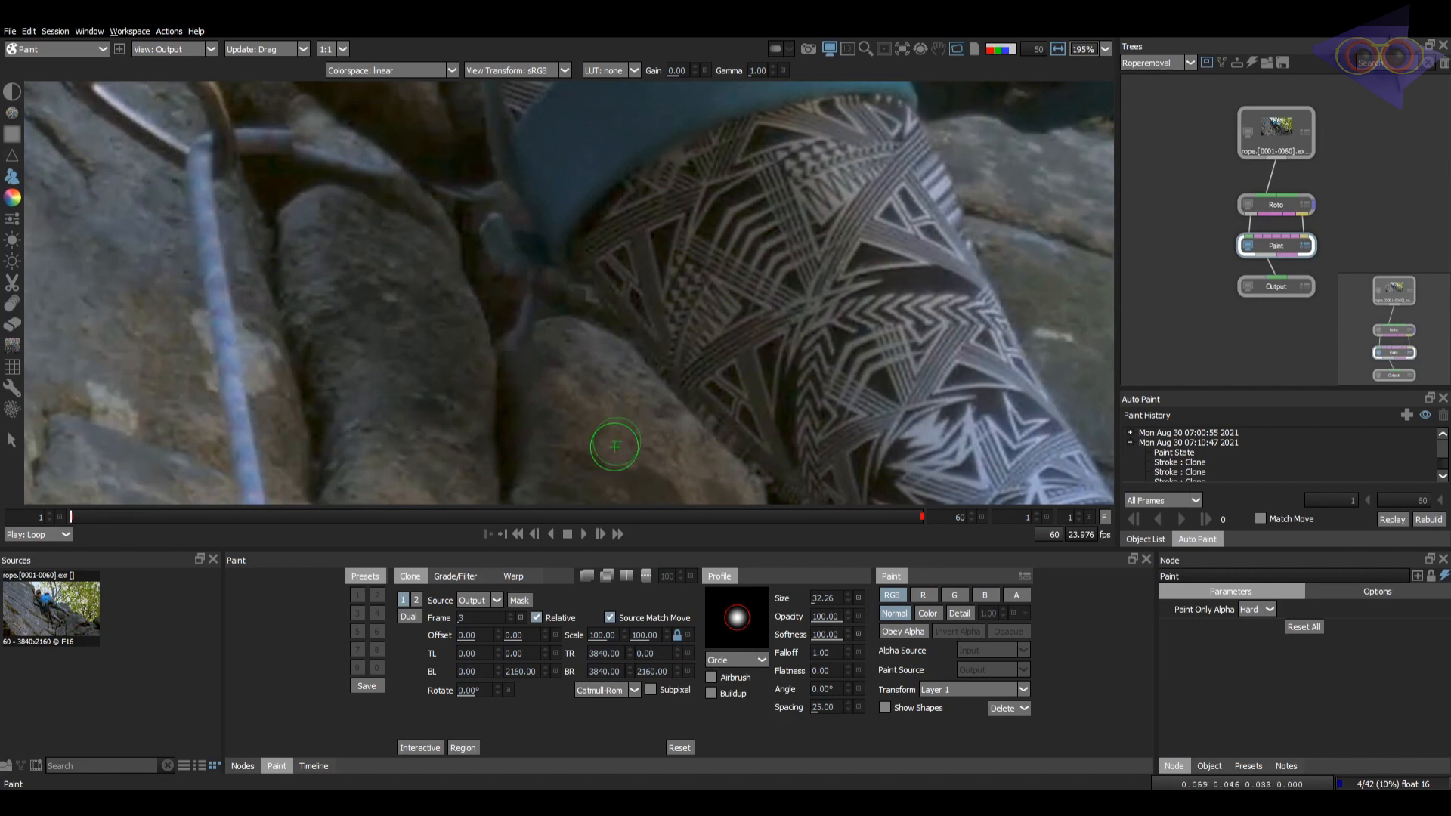
scroll(723, 356, "down", 1)
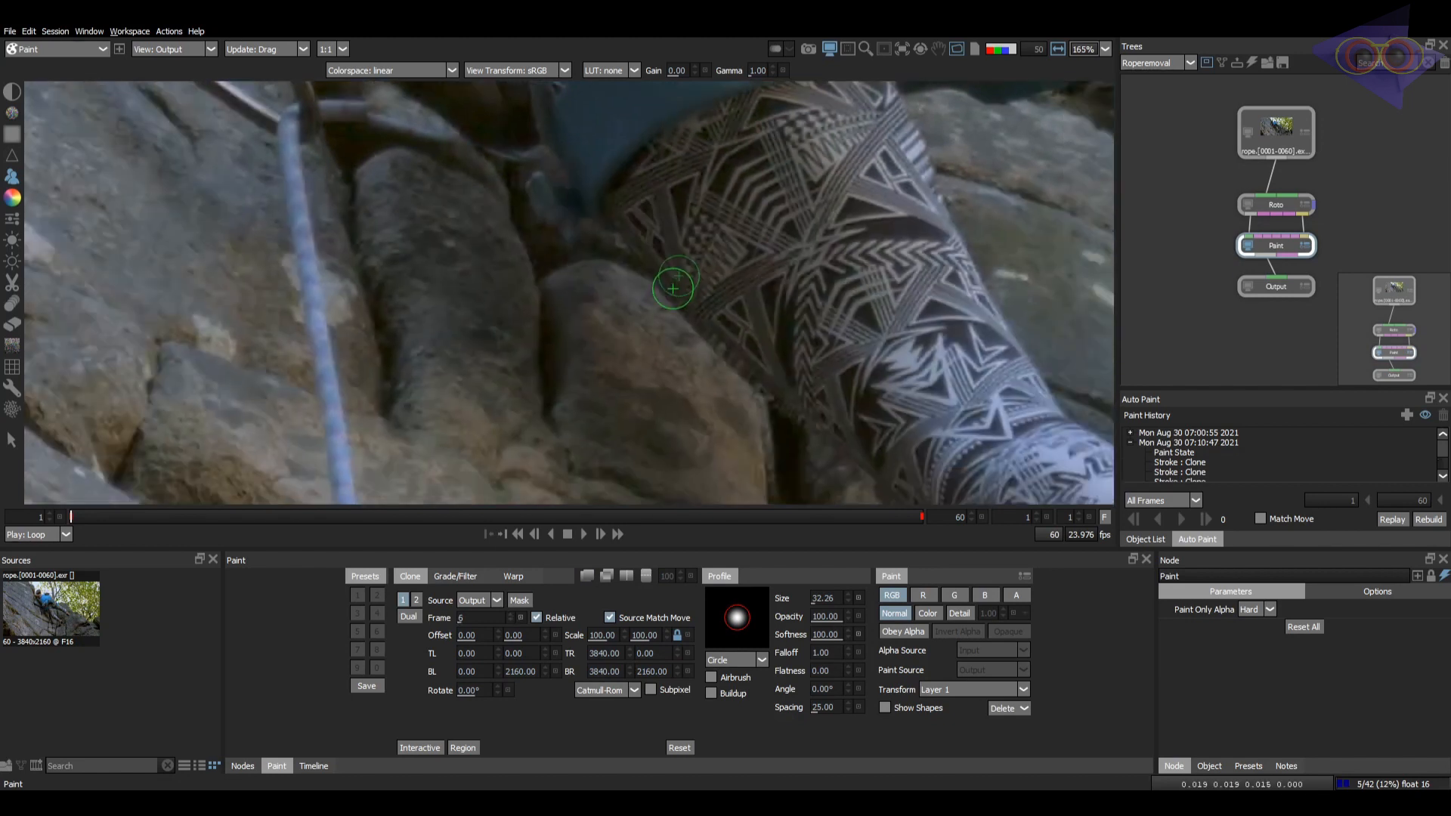
Step: Render the painted clean plate from the Output node to the cp EXR file
left_click(1307, 288)
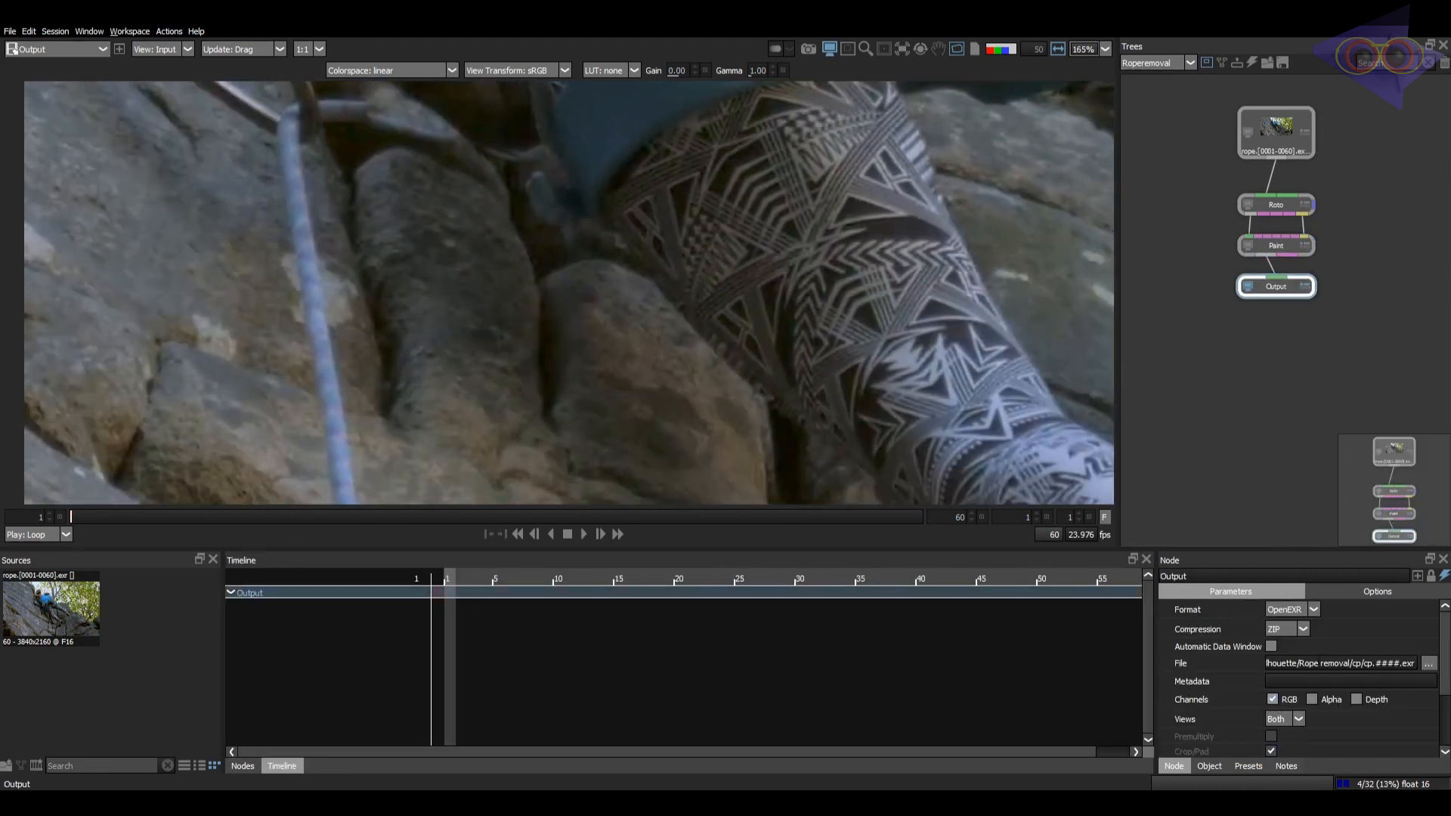
key("ctrl+r")
left_click(853, 470)
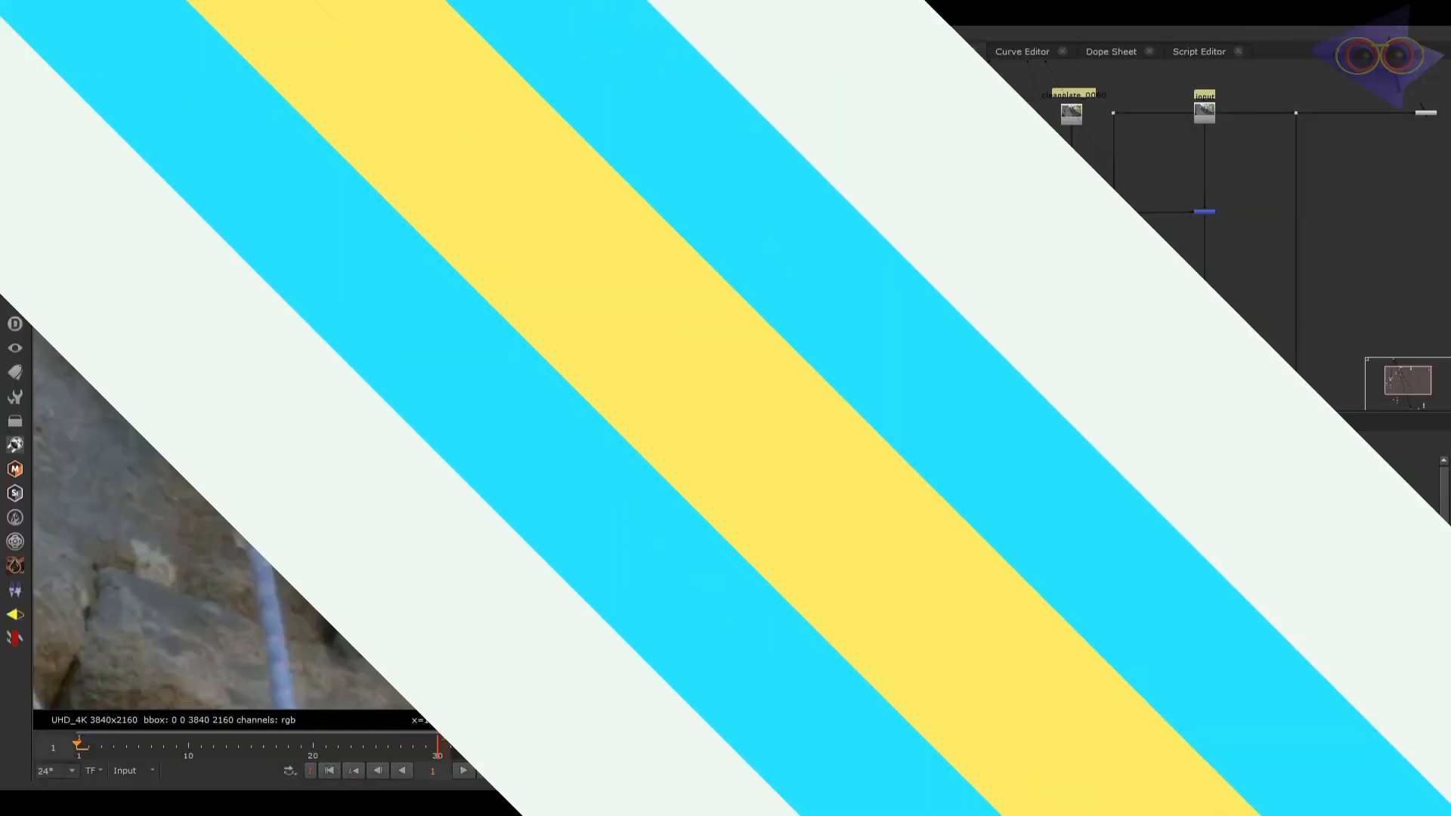
Step: Switch to Nuke, open Roto5 and its clean plate's Read4 node, and reload the repainted cp.0001.exr
scroll(940, 275, "up", 2)
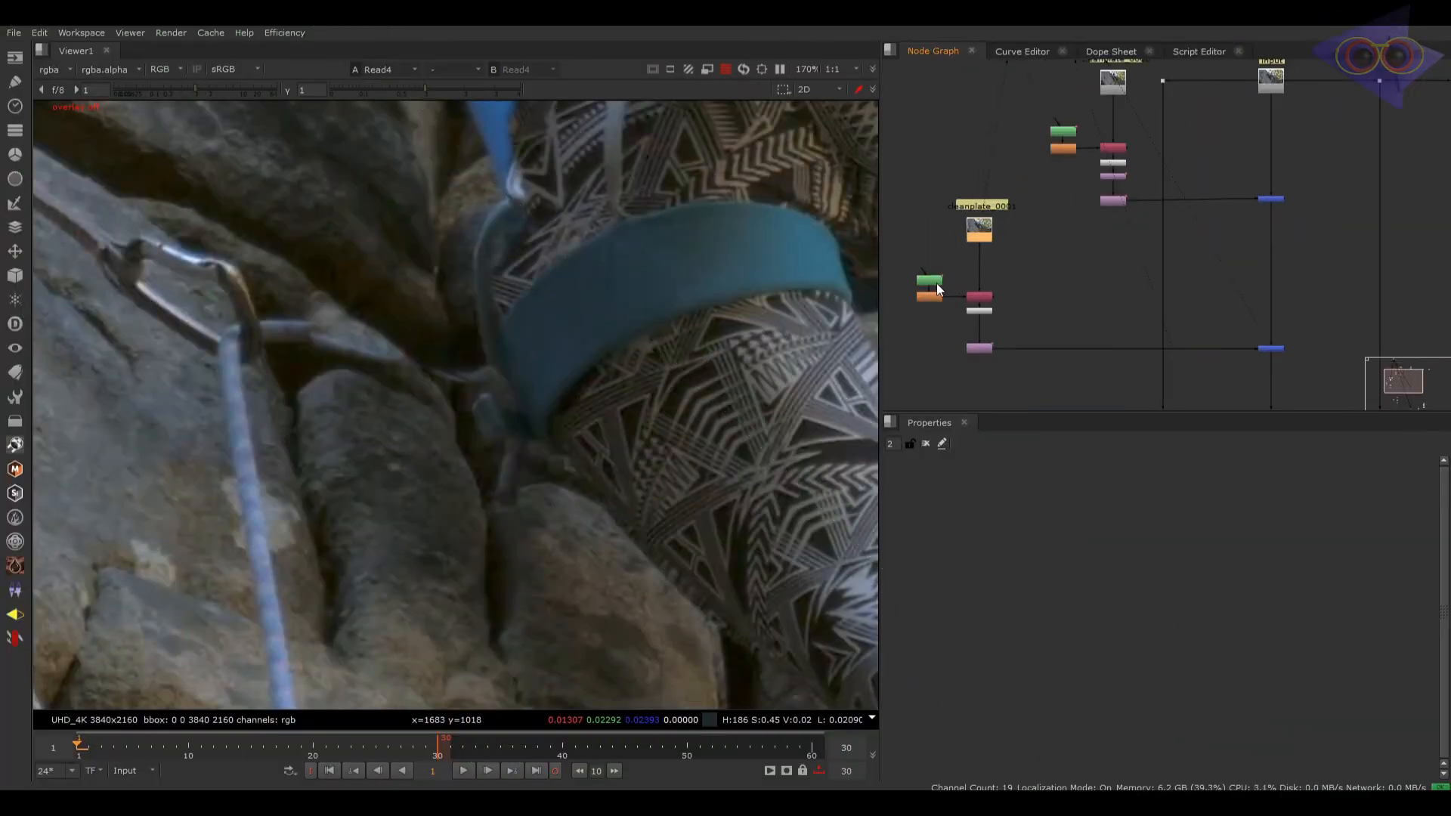
double_click(937, 283)
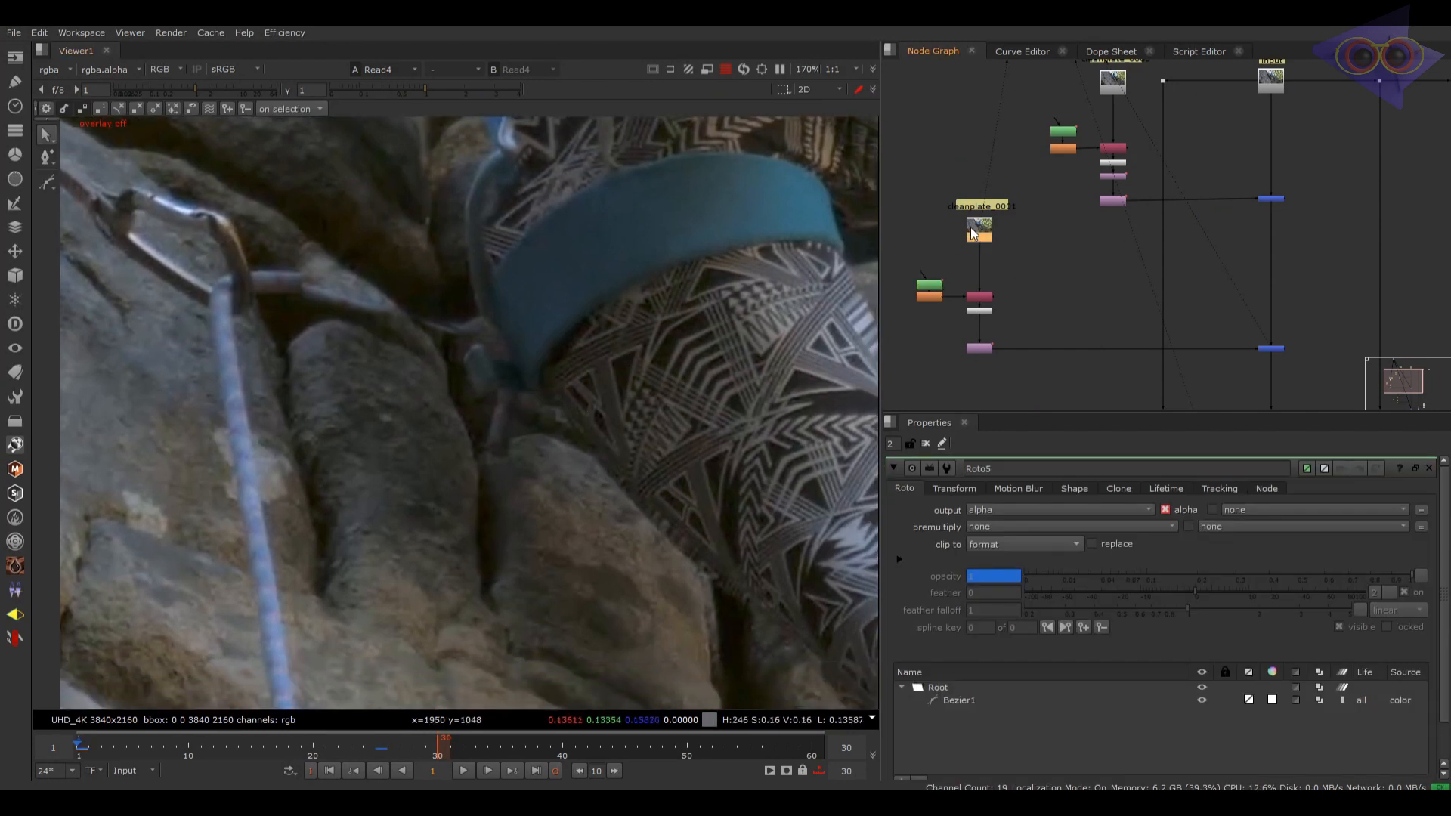
double_click(972, 227)
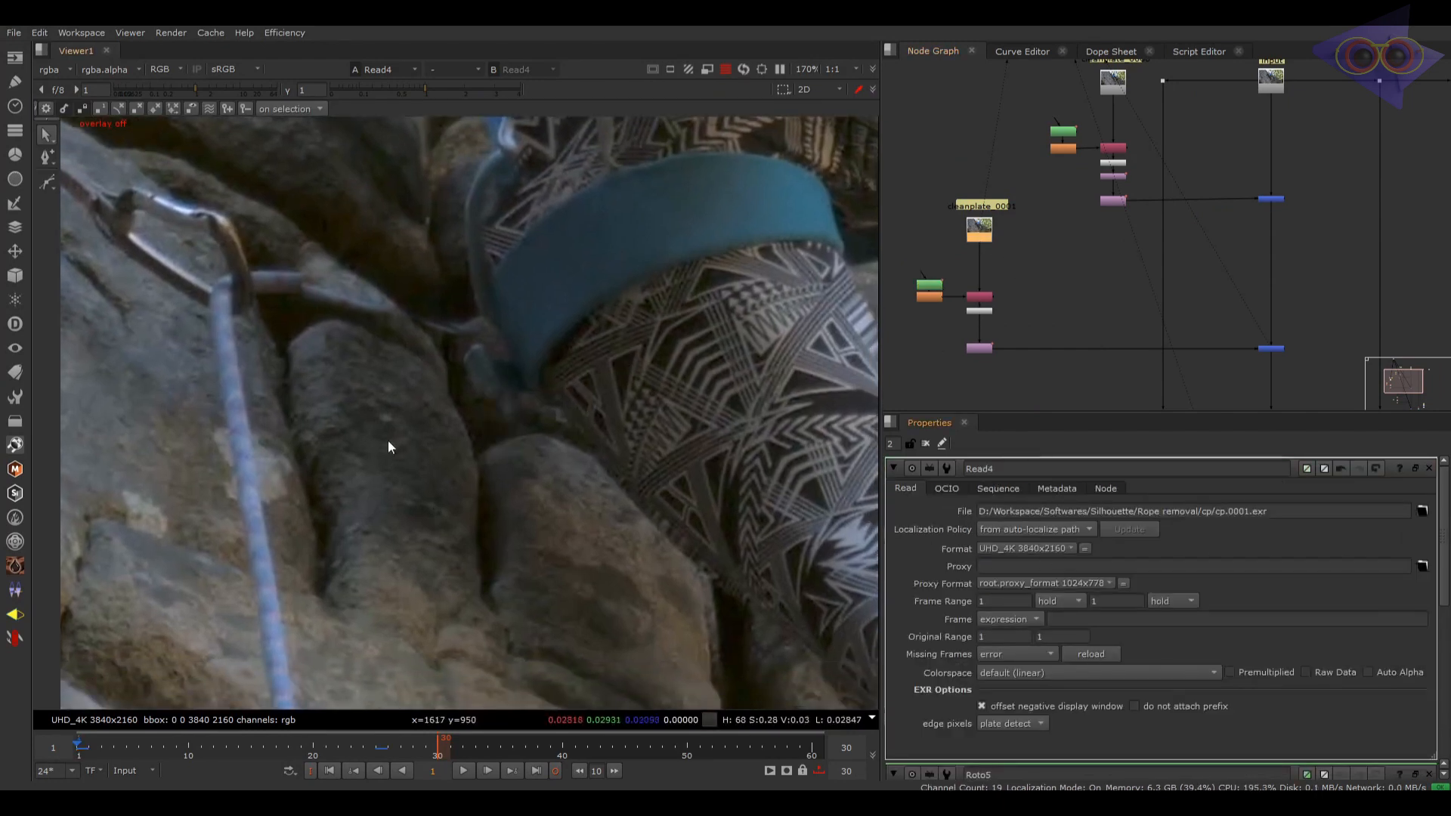
Step: In Roto5, draw a second closed Bezier around the two rocks beside the leg, following their upper edges
left_click(49, 183)
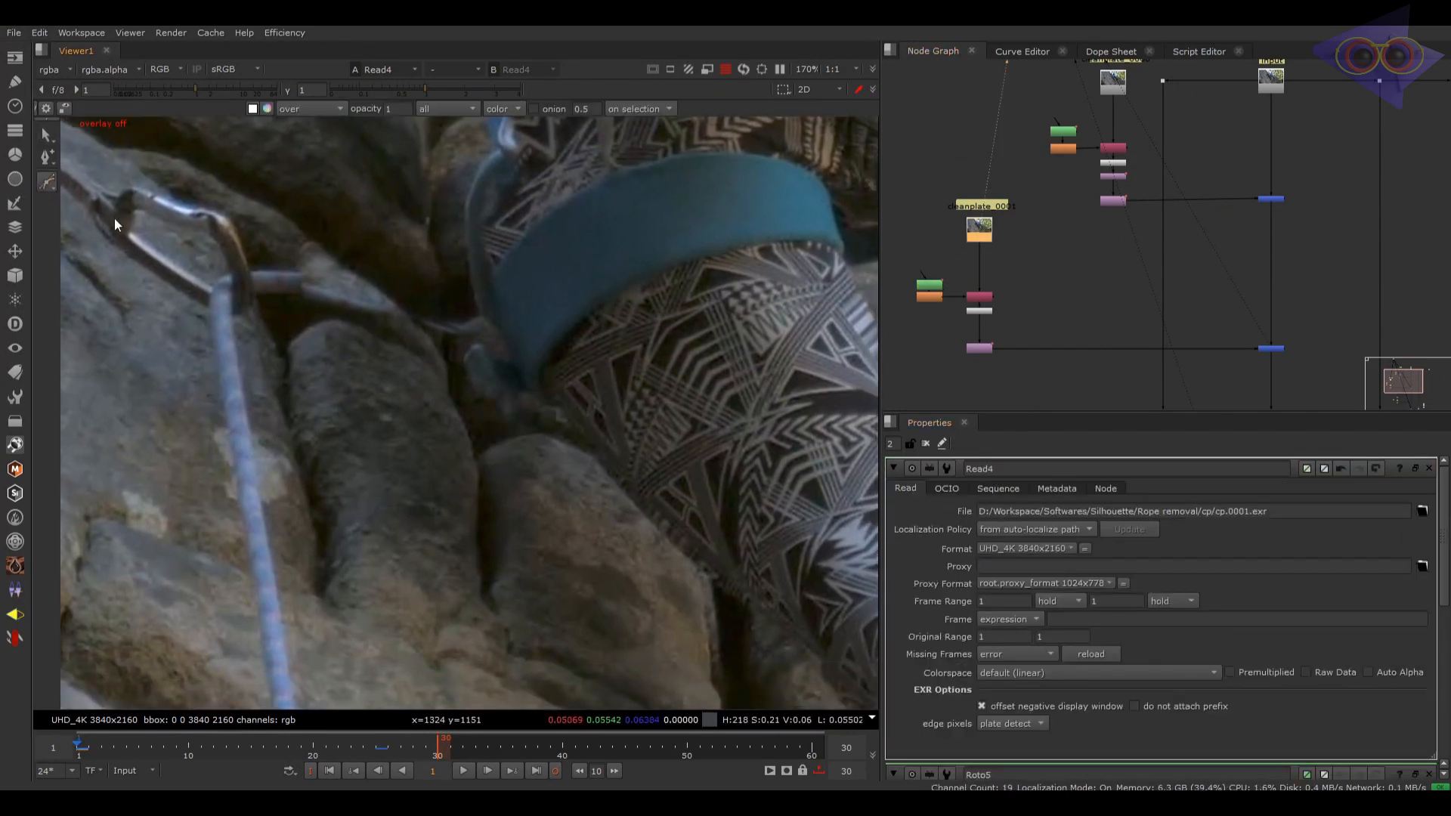
double_click(930, 290)
scroll(423, 354, "up", 5)
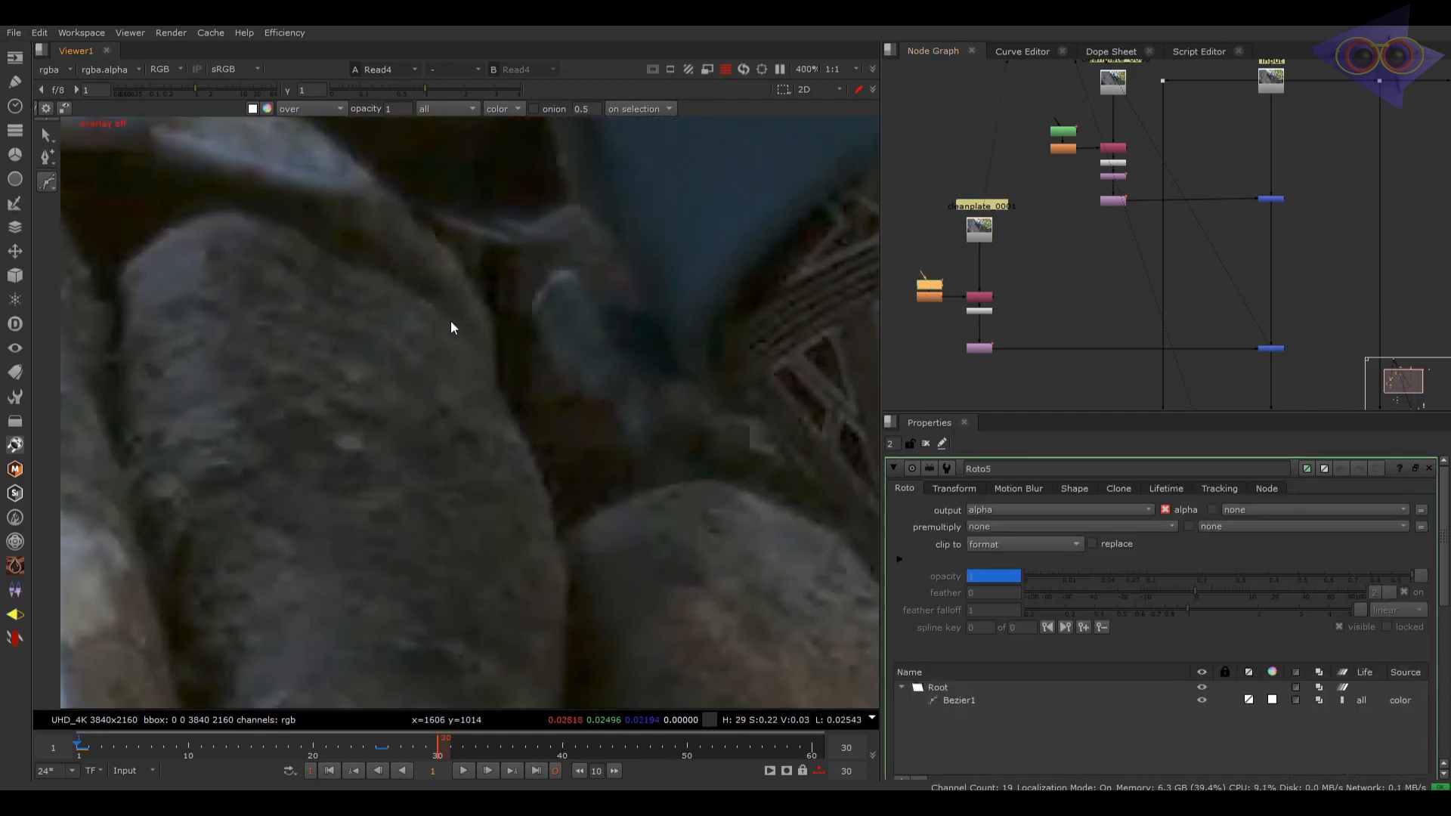
left_click(441, 303)
left_click(495, 372)
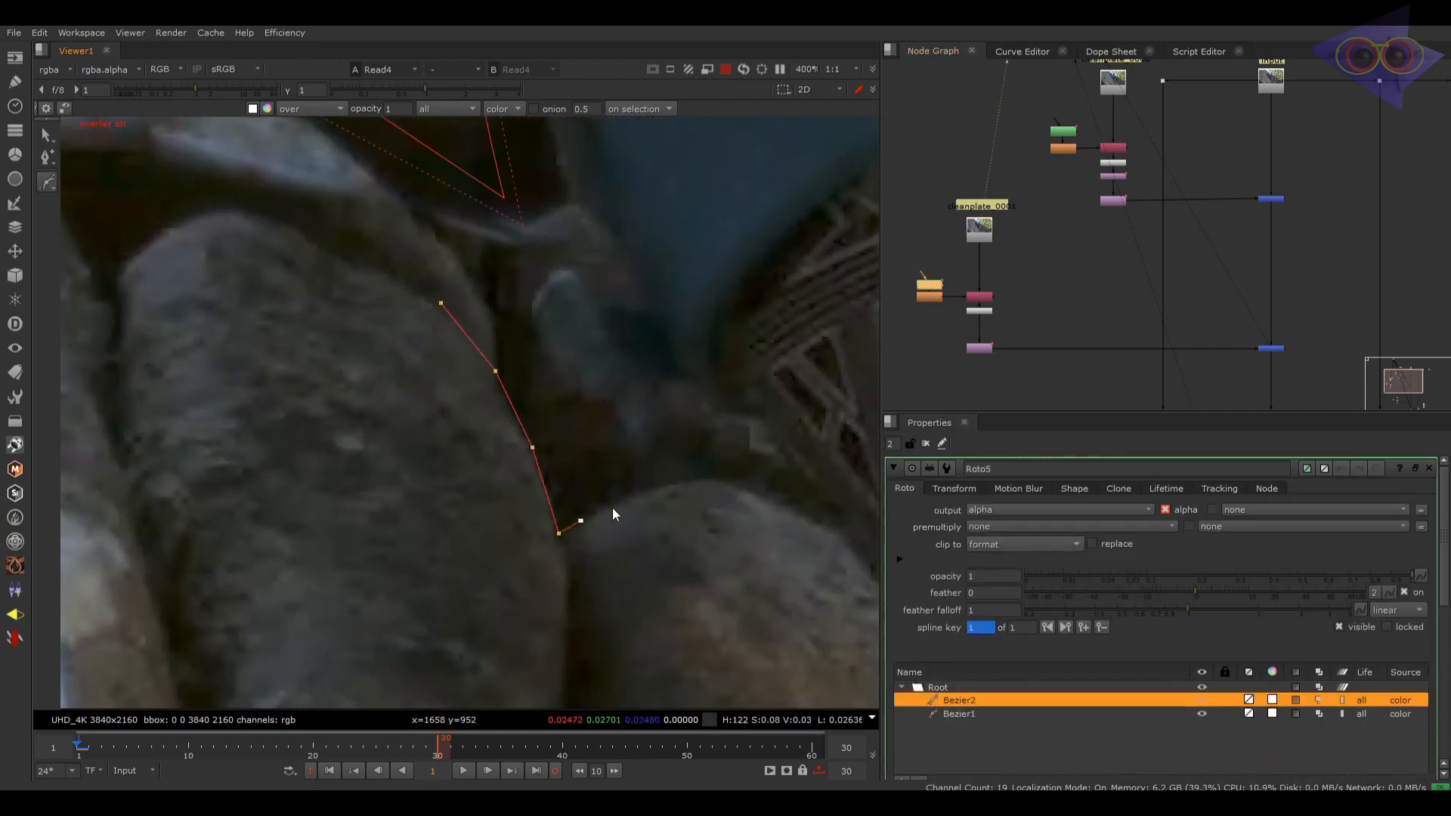
left_click(651, 486)
left_click(718, 481)
left_click(748, 493)
scroll(748, 494, "down", 3)
middle_click_drag(748, 494, 551, 368)
left_click(618, 634)
scroll(616, 627, "down", 2)
middle_click_drag(616, 627, 641, 392)
scroll(634, 366, "down", 3)
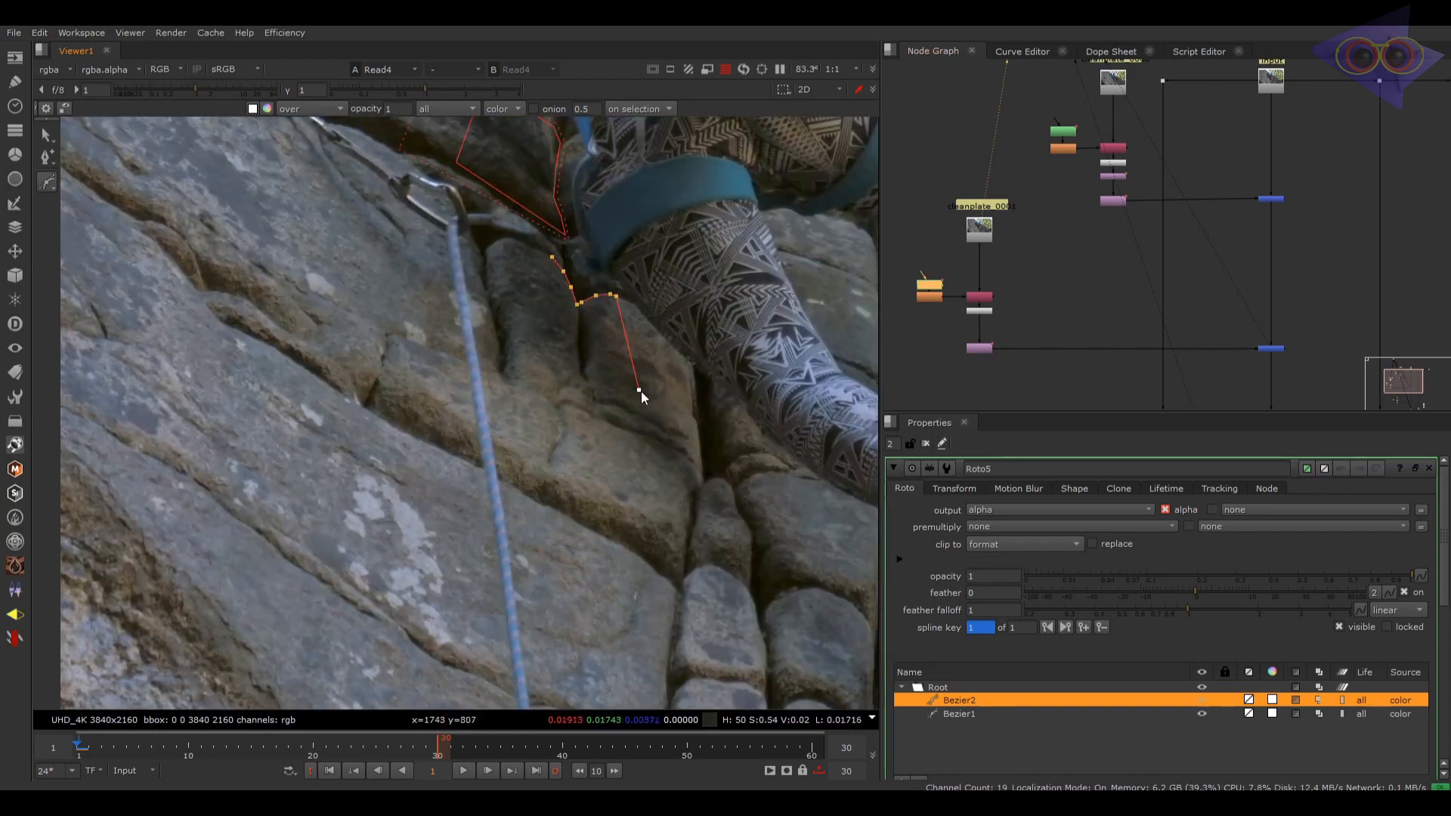
left_click(517, 239)
key("Return")
Step: Select all points of the new Roto5 Bezier and feather its edge outward
scroll(532, 441, "up", 2)
middle_click_drag(532, 441, 510, 486)
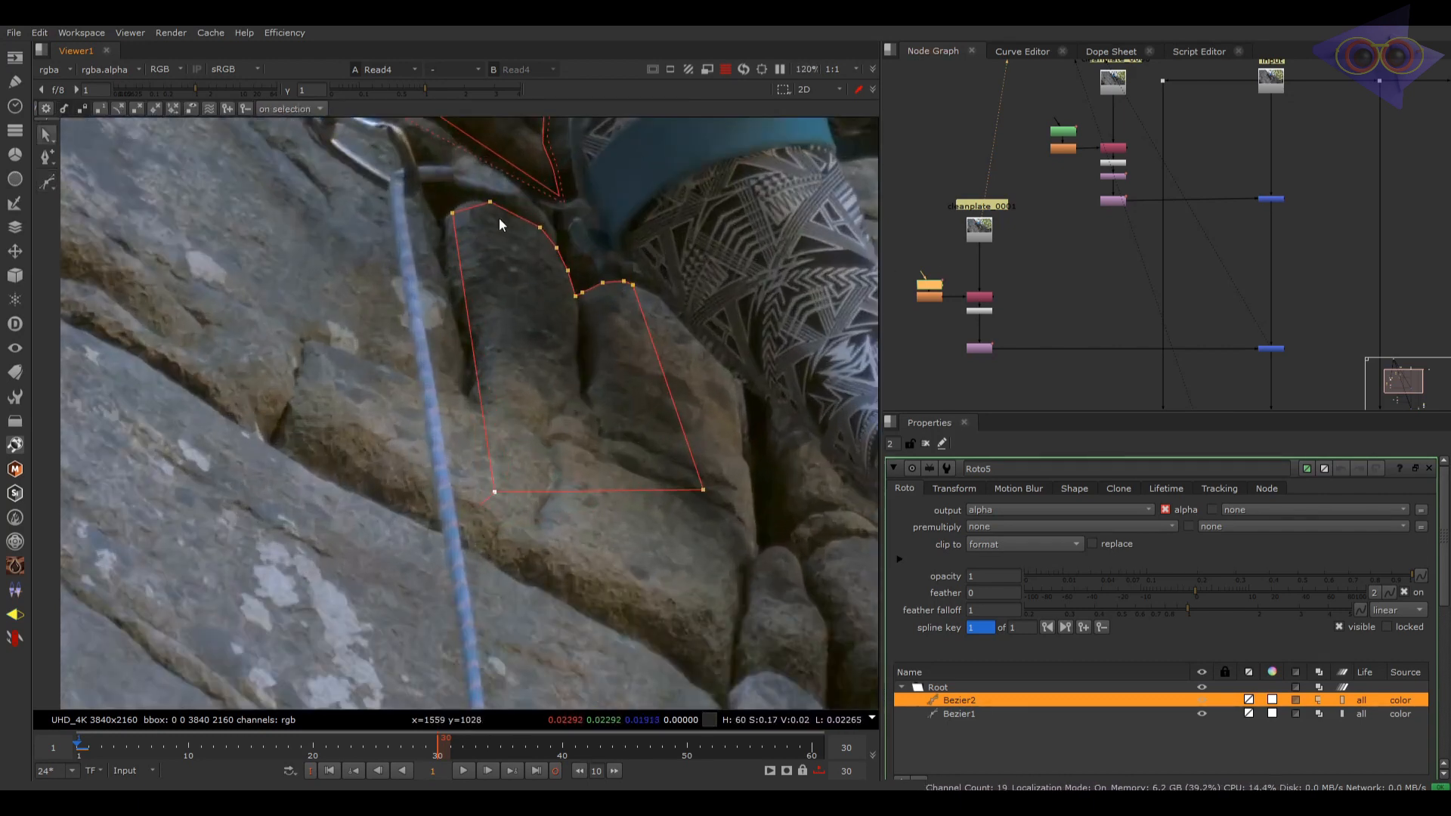
middle_click_drag(562, 254, 579, 290)
left_click_drag(400, 212, 739, 628)
key("e")
key("e")
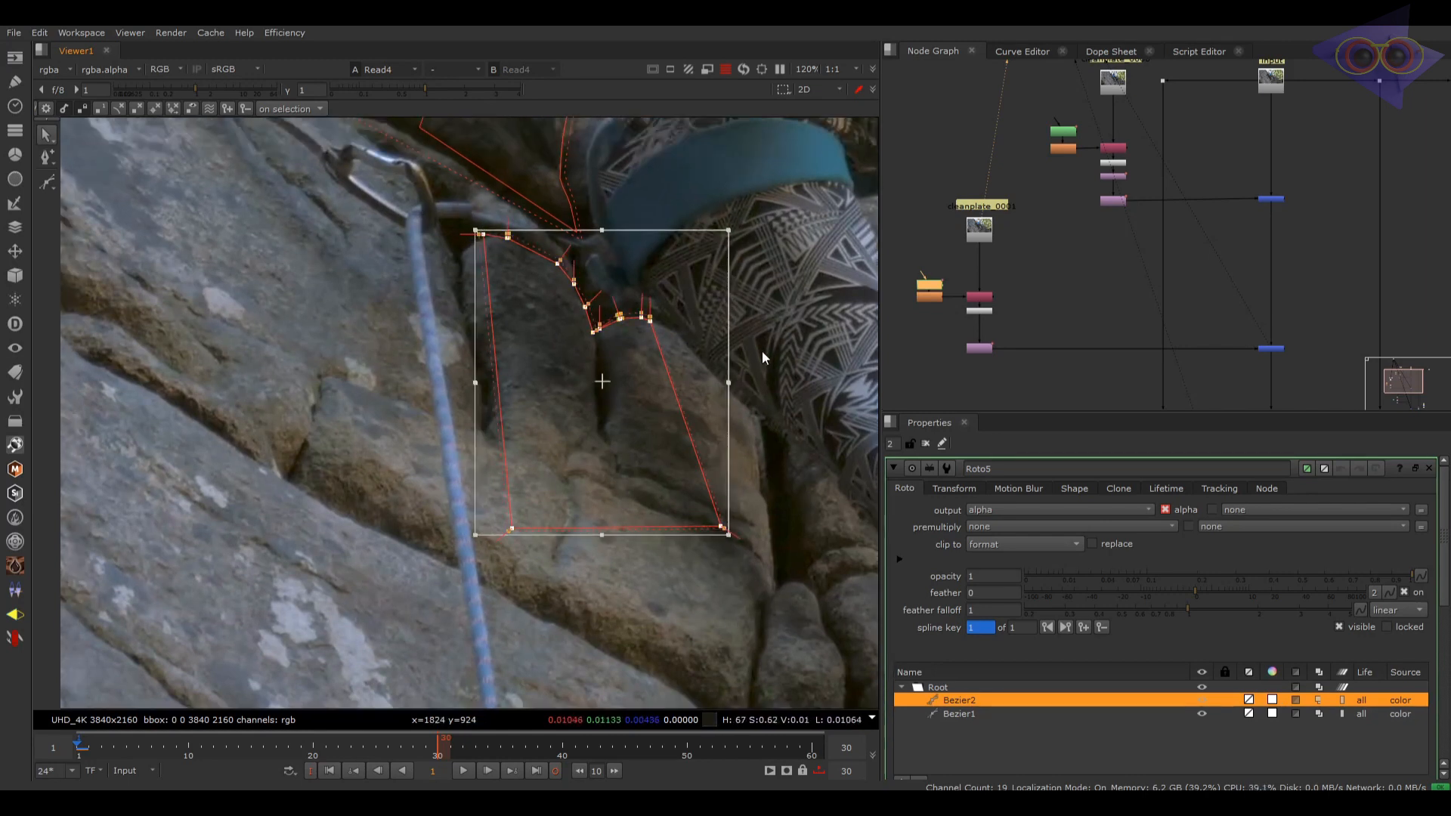
left_click(758, 369)
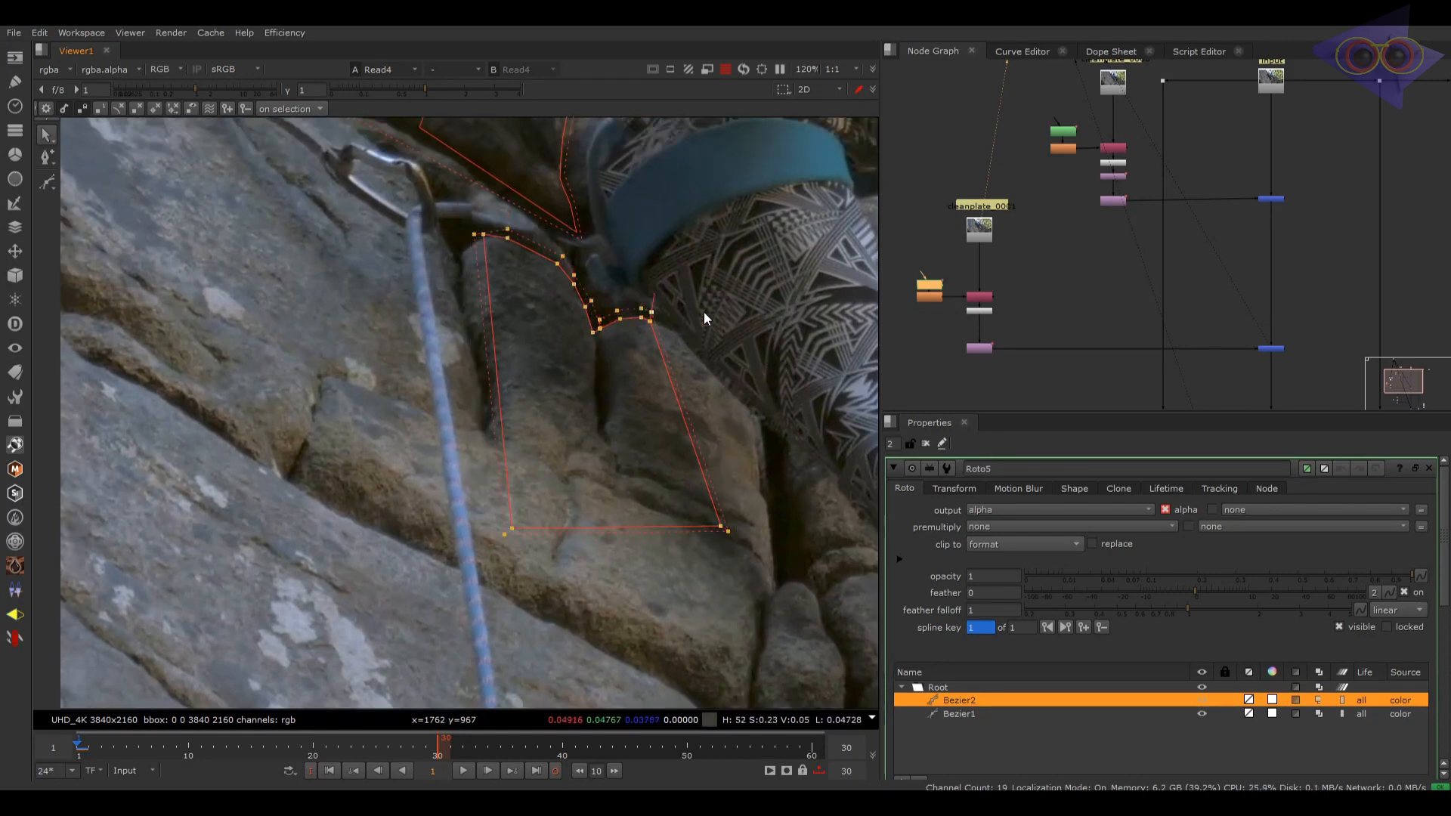
Step: View the Merge3 result and inspect the newly masked rocks with the overlay on and off at frames 1 and 17
key("1")
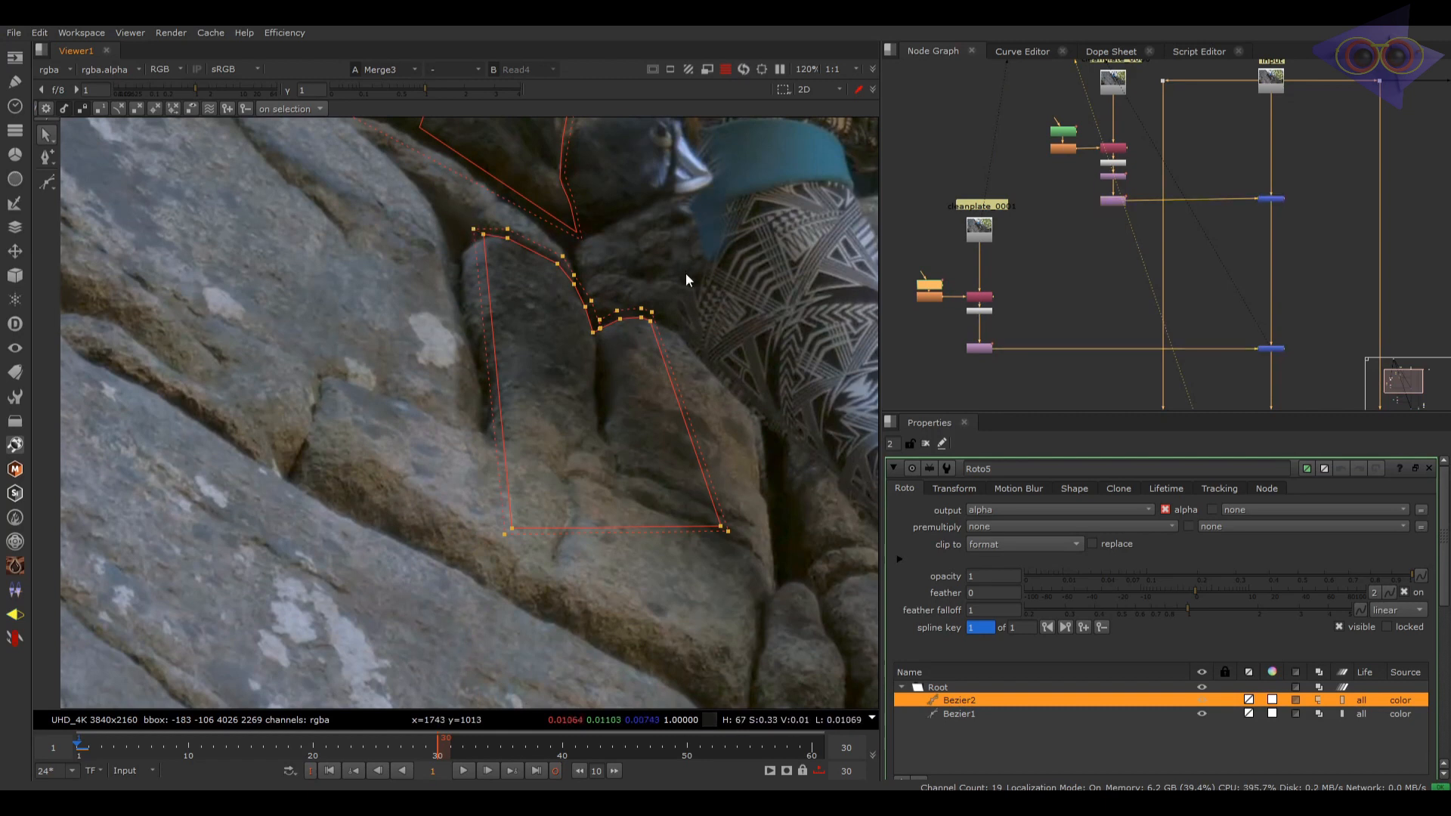
key("q")
middle_click_drag(689, 293, 644, 400)
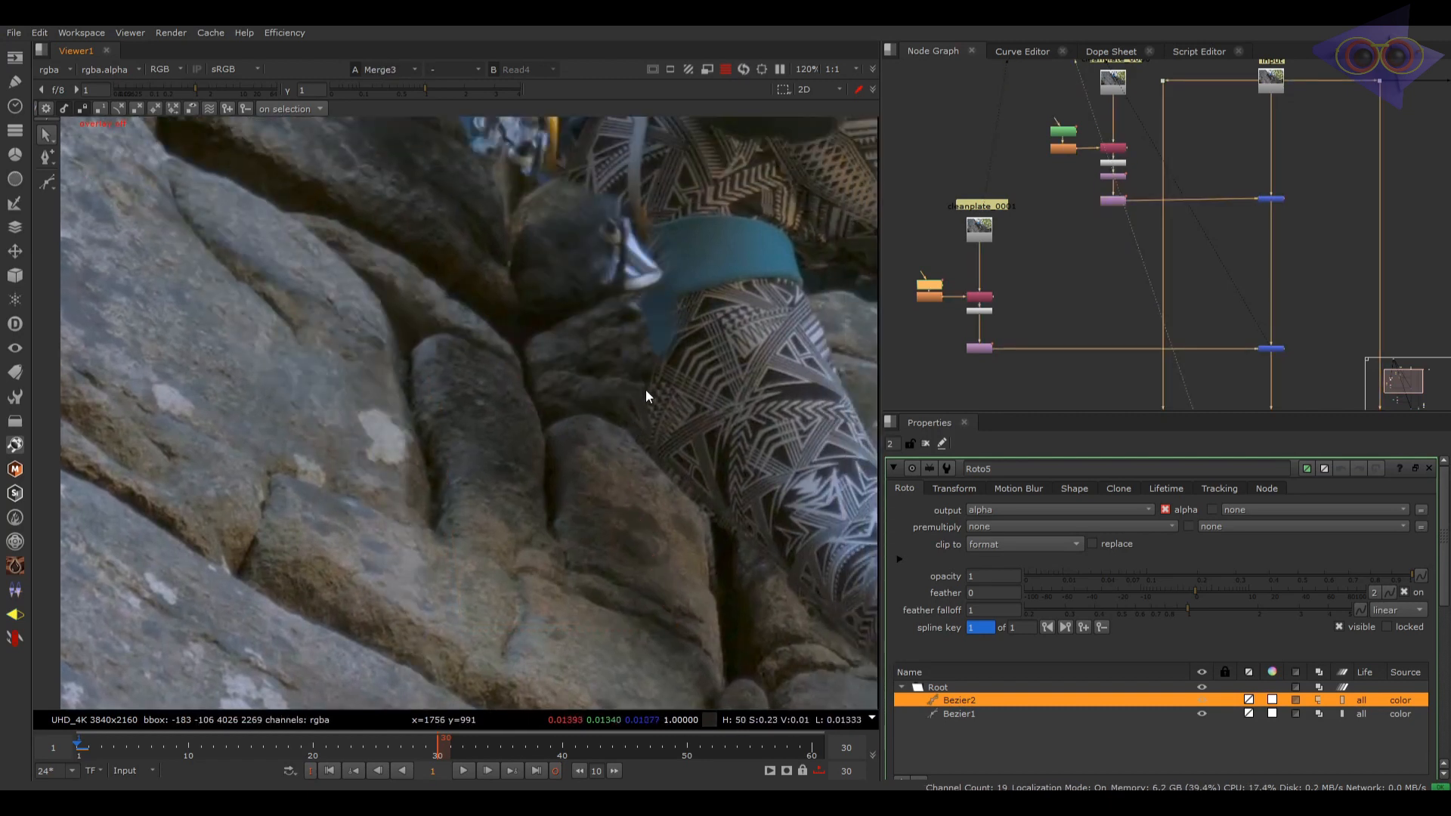
scroll(614, 423, "up", 5)
key("q")
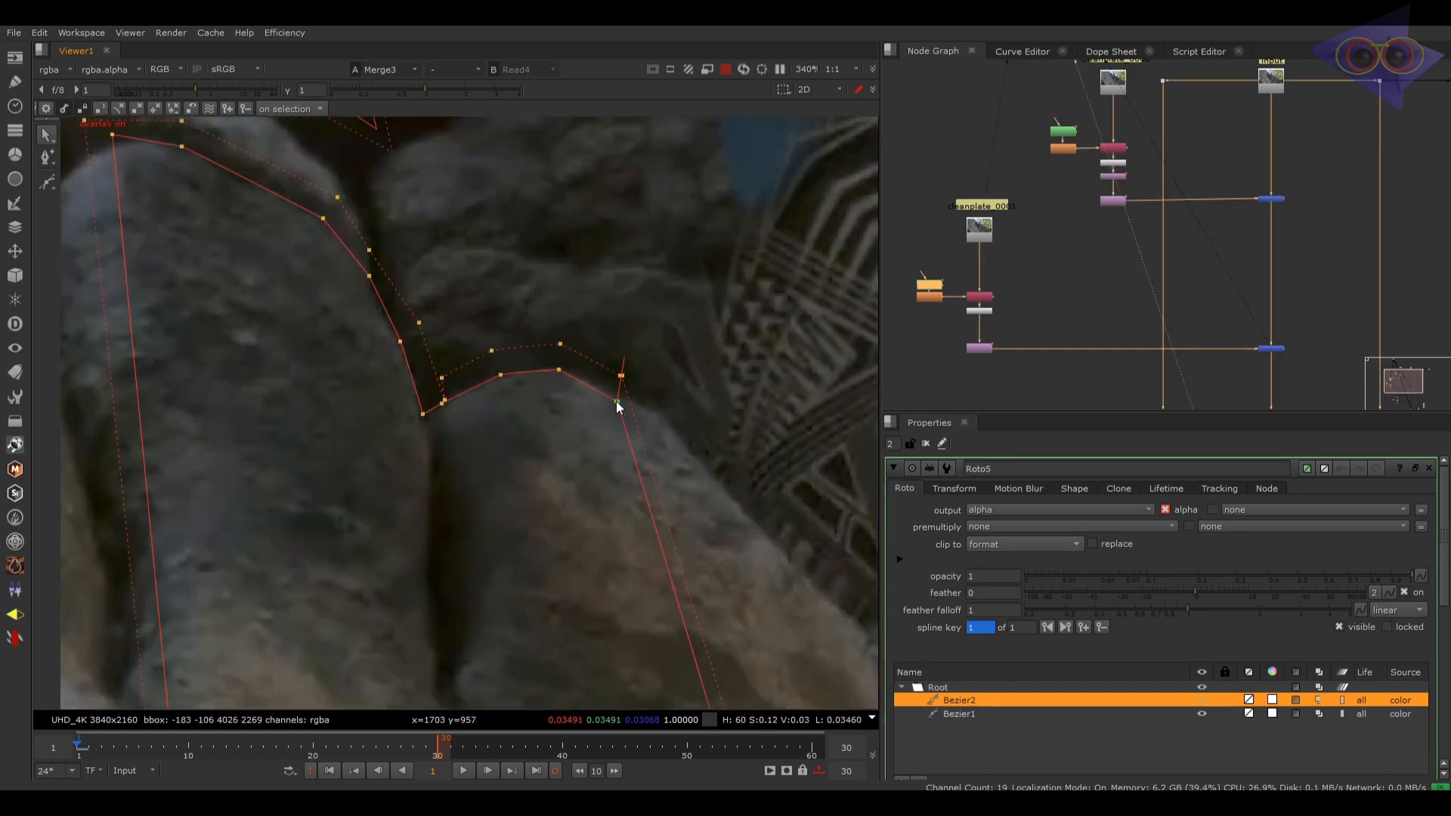
scroll(673, 427, "down", 5)
key("q")
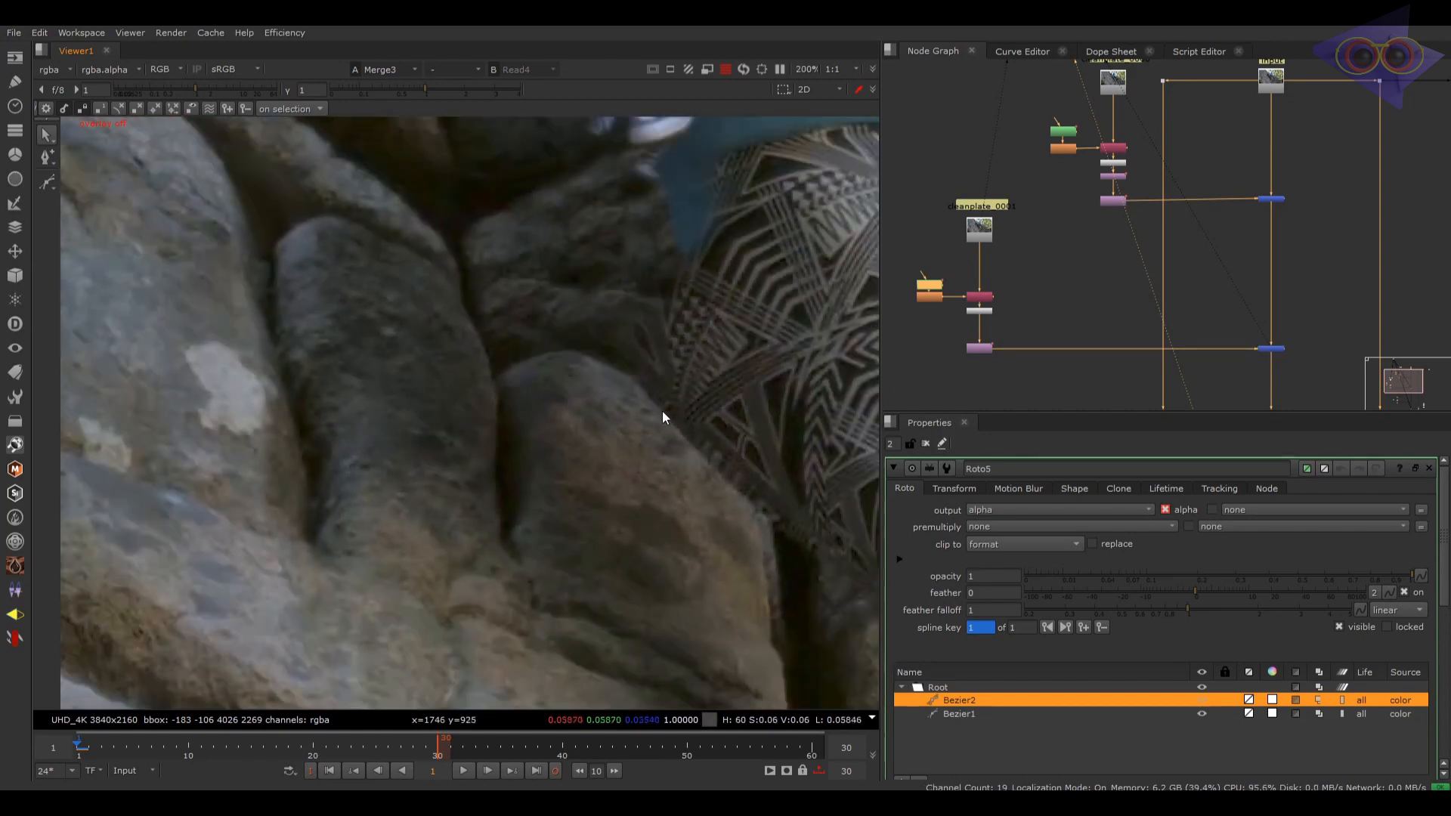
middle_click_drag(683, 367, 662, 431)
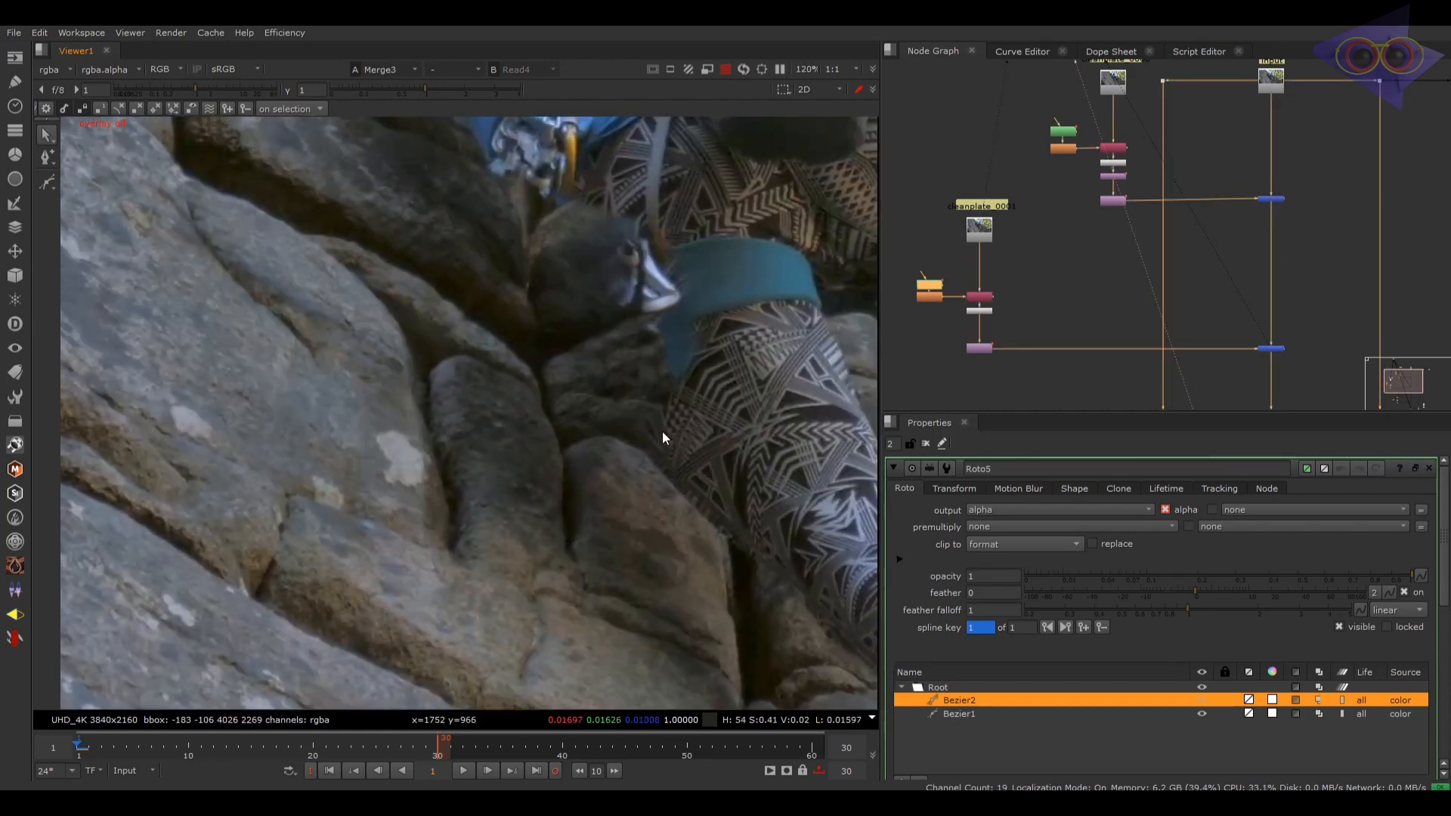
left_click(278, 750)
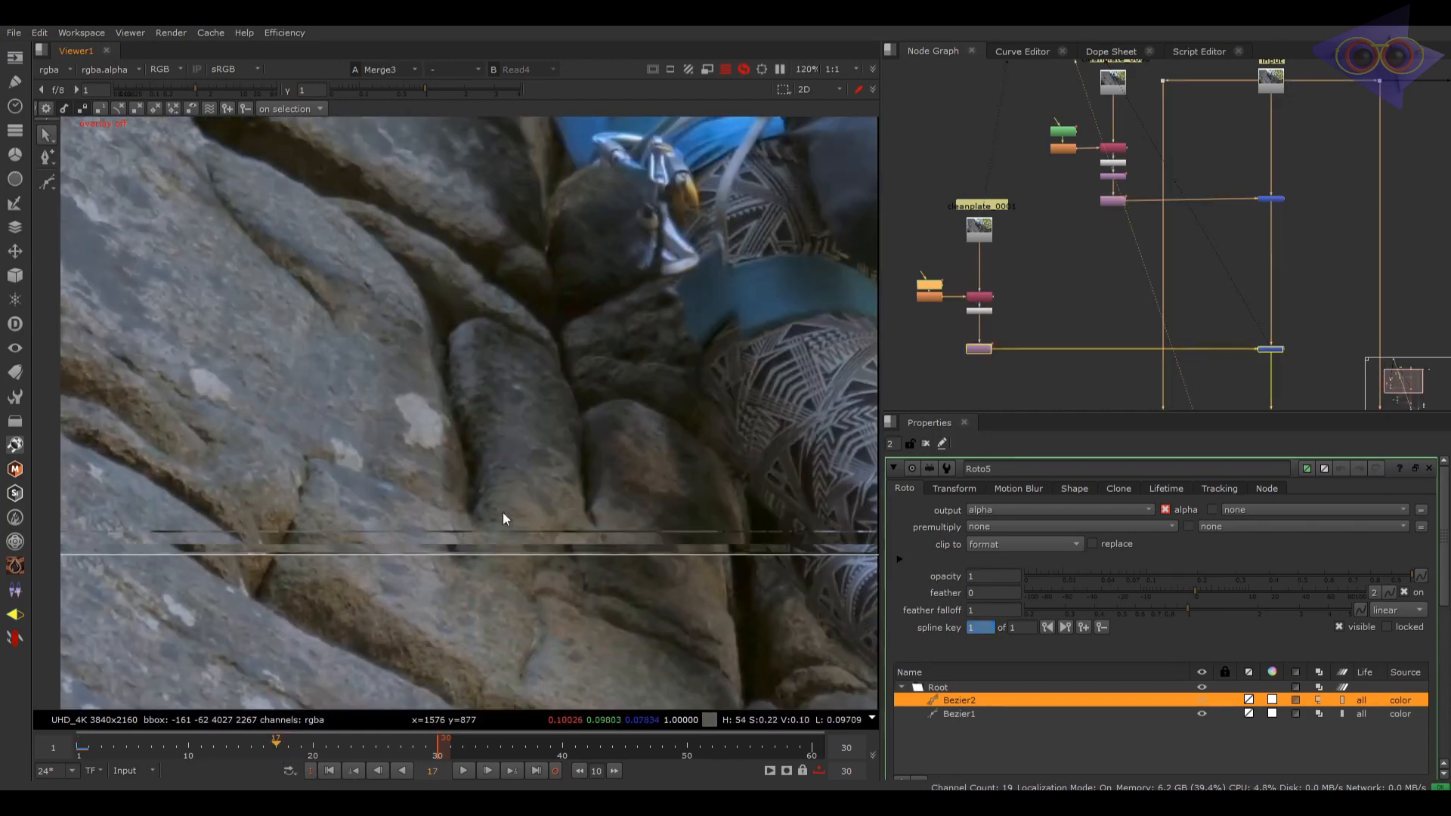
Step: Compare the Merge3 result with the Read1 source plate around the rocks beside the leg at frame 17
key("1")
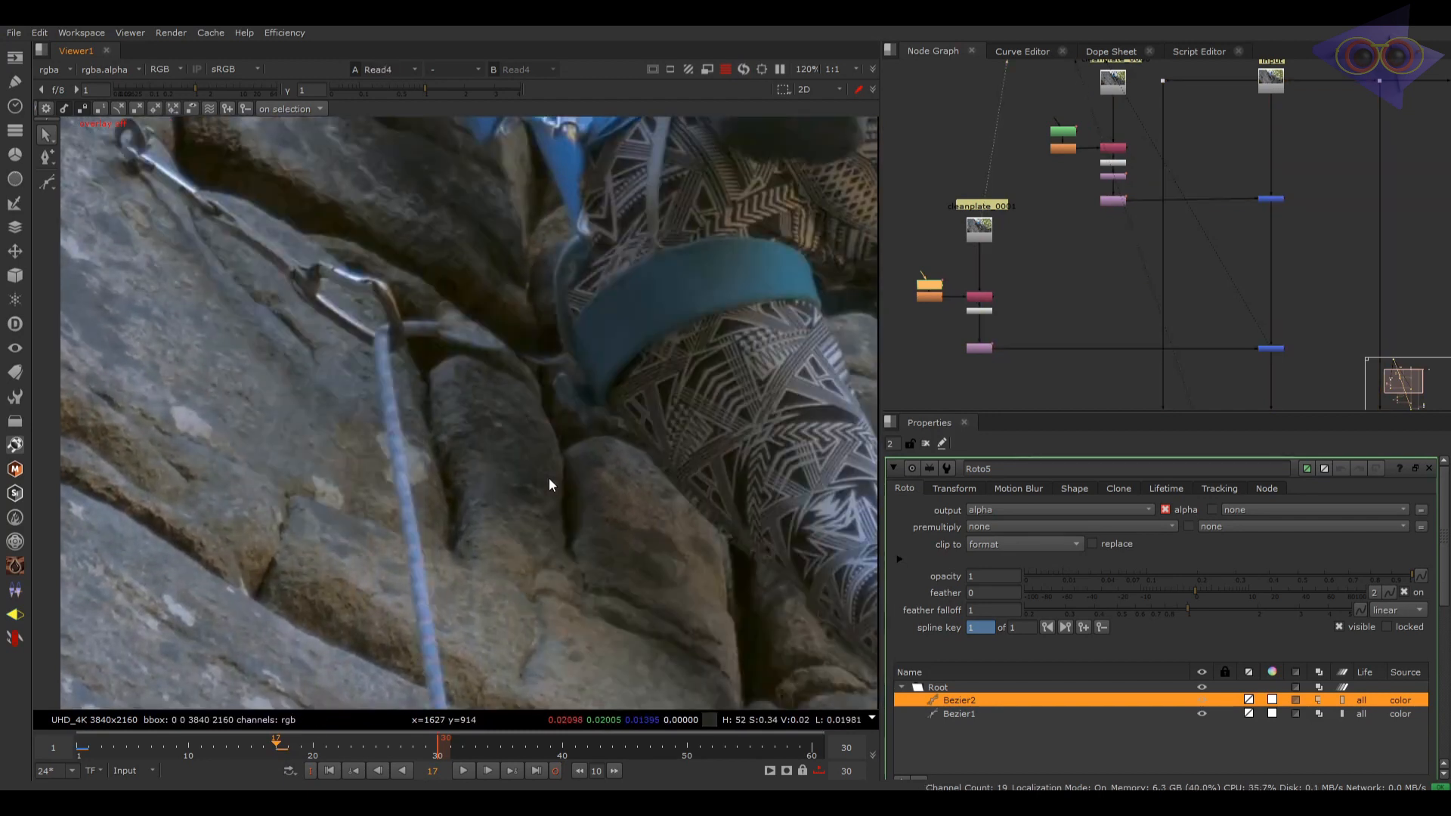
scroll(1210, 276, "down", 4)
left_click(1232, 180)
key("1")
left_click(1253, 261)
key("2")
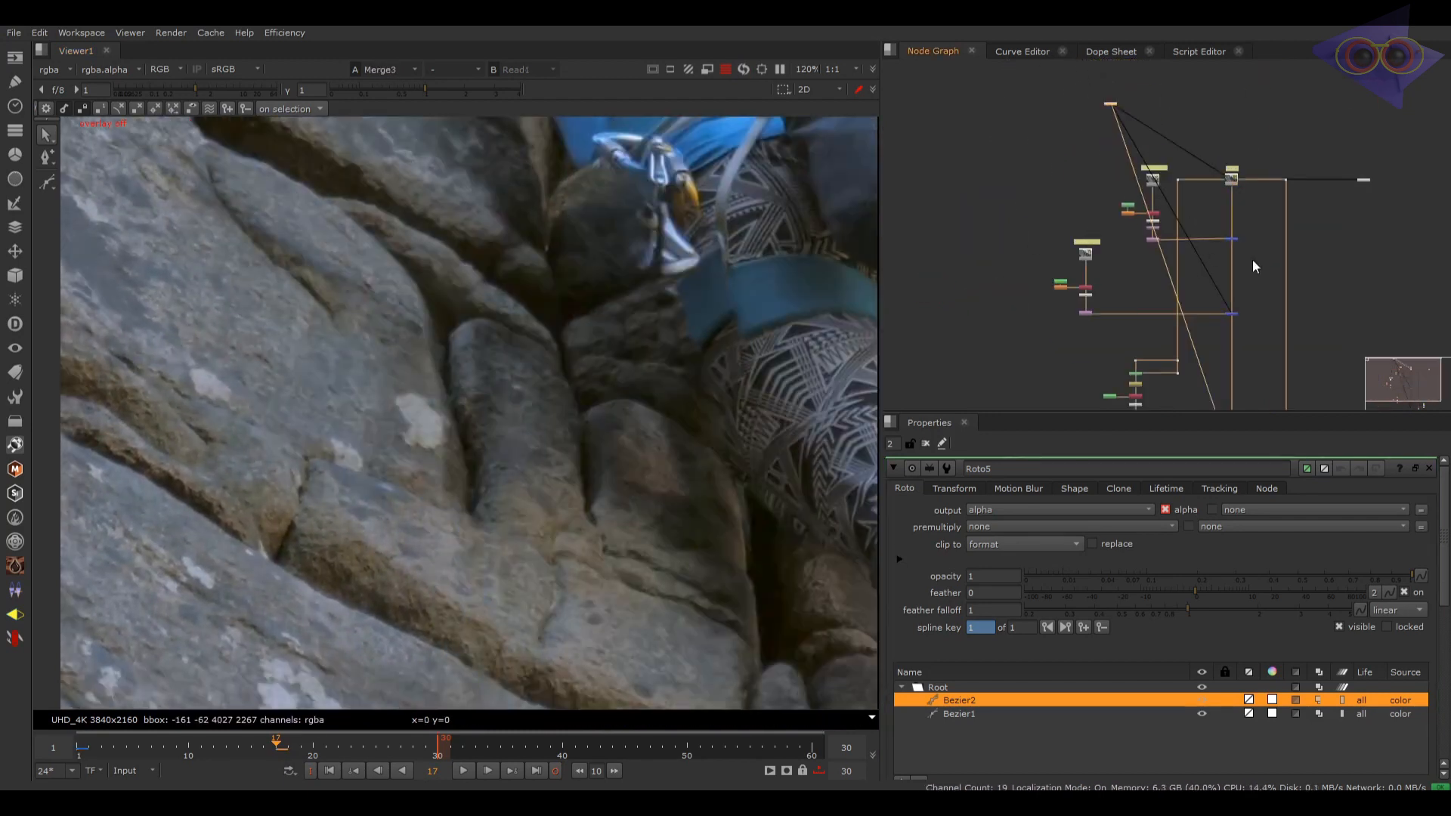
key("1")
key("2")
key("1")
key("2")
key("1")
scroll(680, 496, "up", 2)
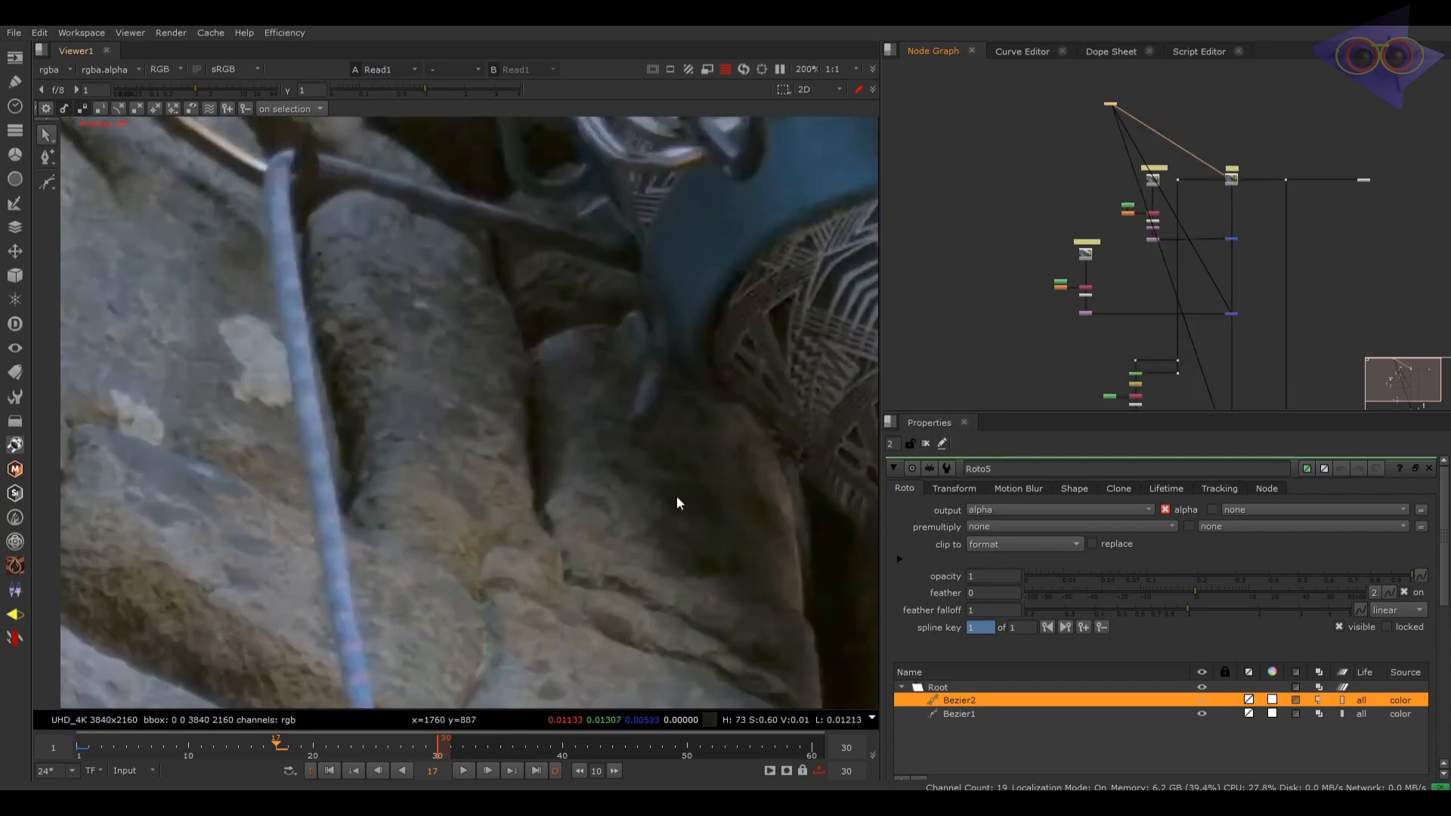
key("2")
Step: Check the Roto5 mask overlay, scrub to frame 31, and compare the cleaned rocks with the source plate there
key("o")
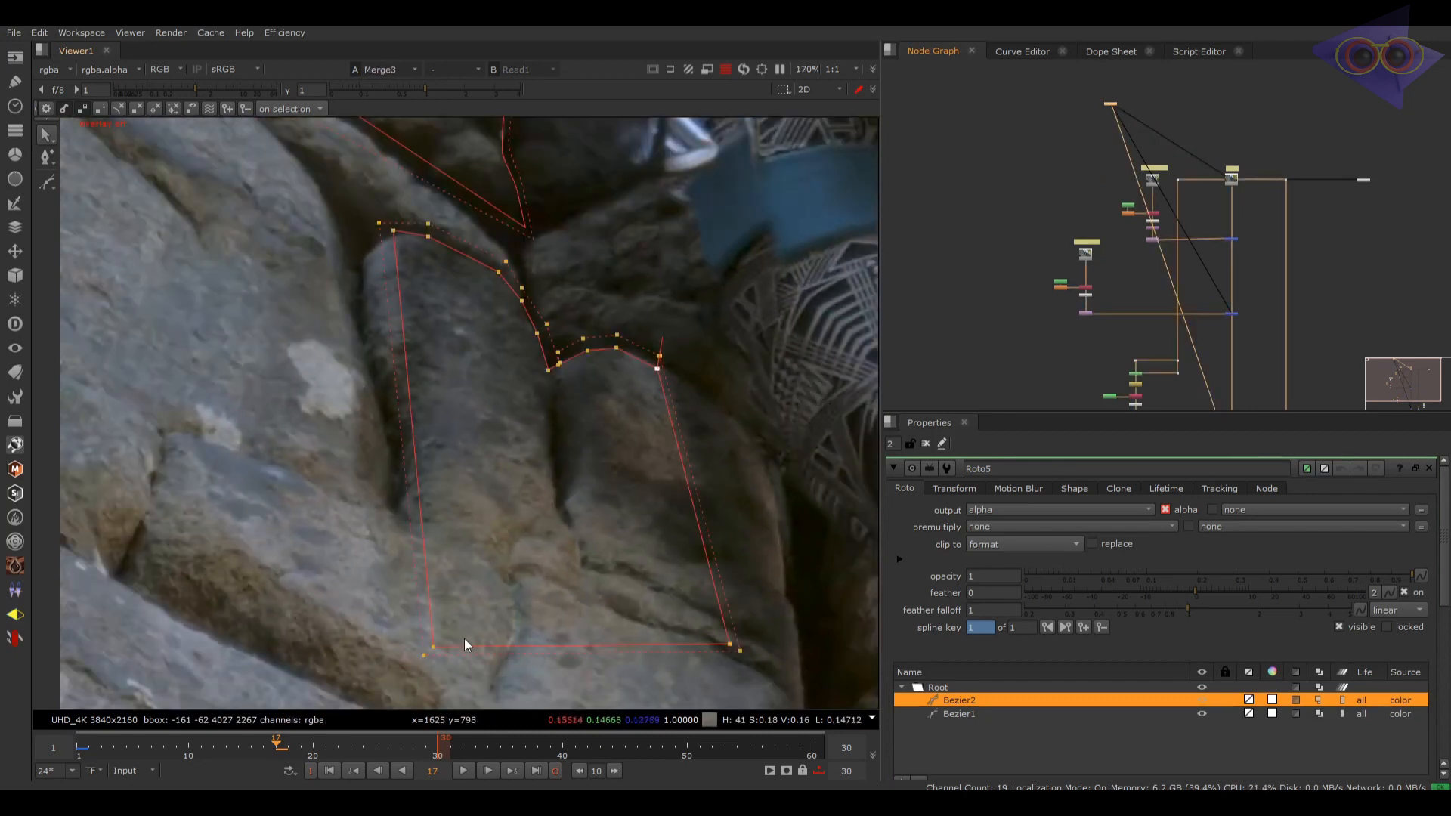
left_click_drag(252, 745, 446, 730)
key("o")
key("1")
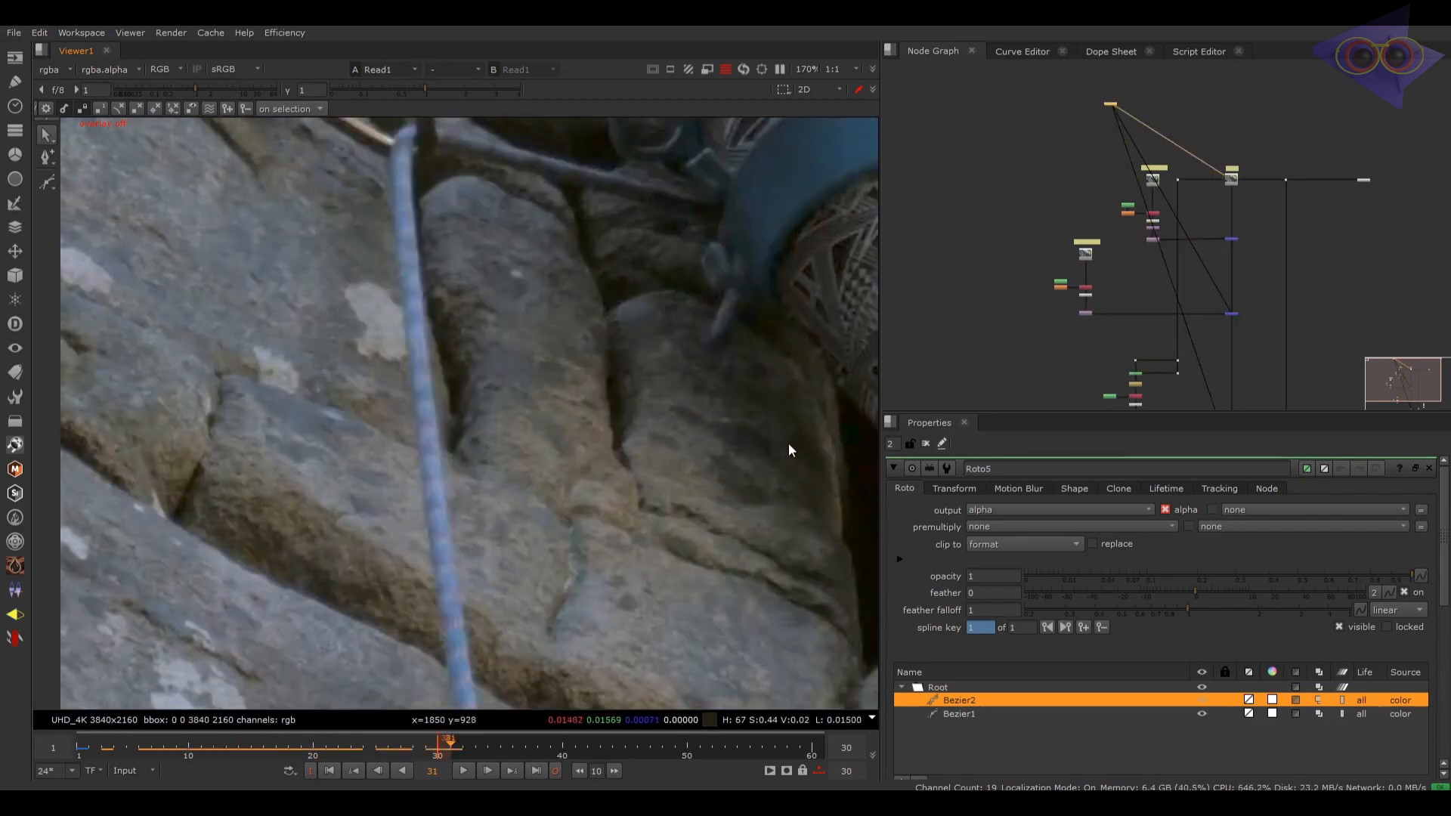
key("1")
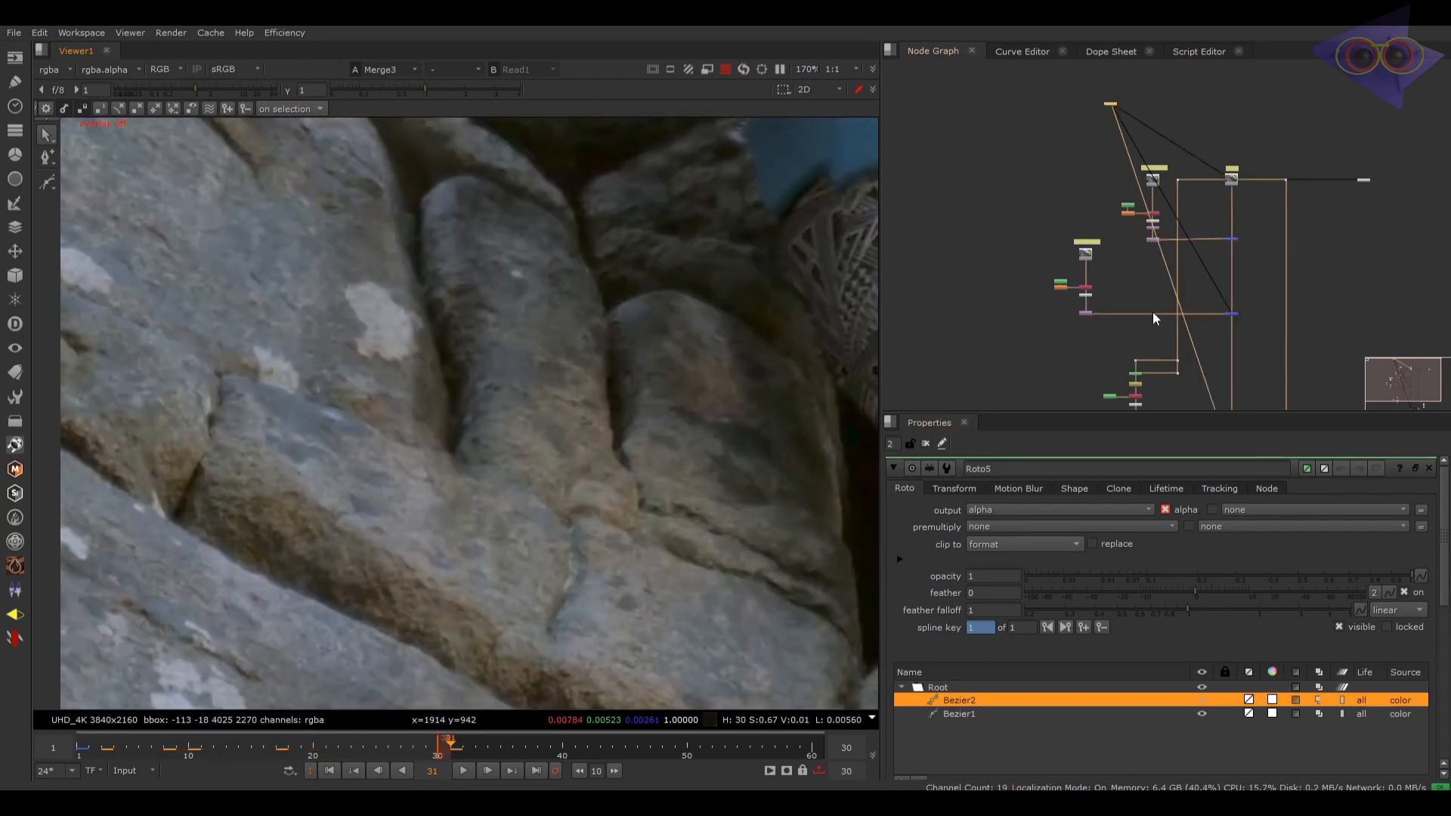
Step: Select the merge node fed by the Roto5 branch and toggle it off and on to check its effect at frame 31
left_click_drag(1255, 305, 1199, 330)
key("d")
key("d")
key("d")
key("d")
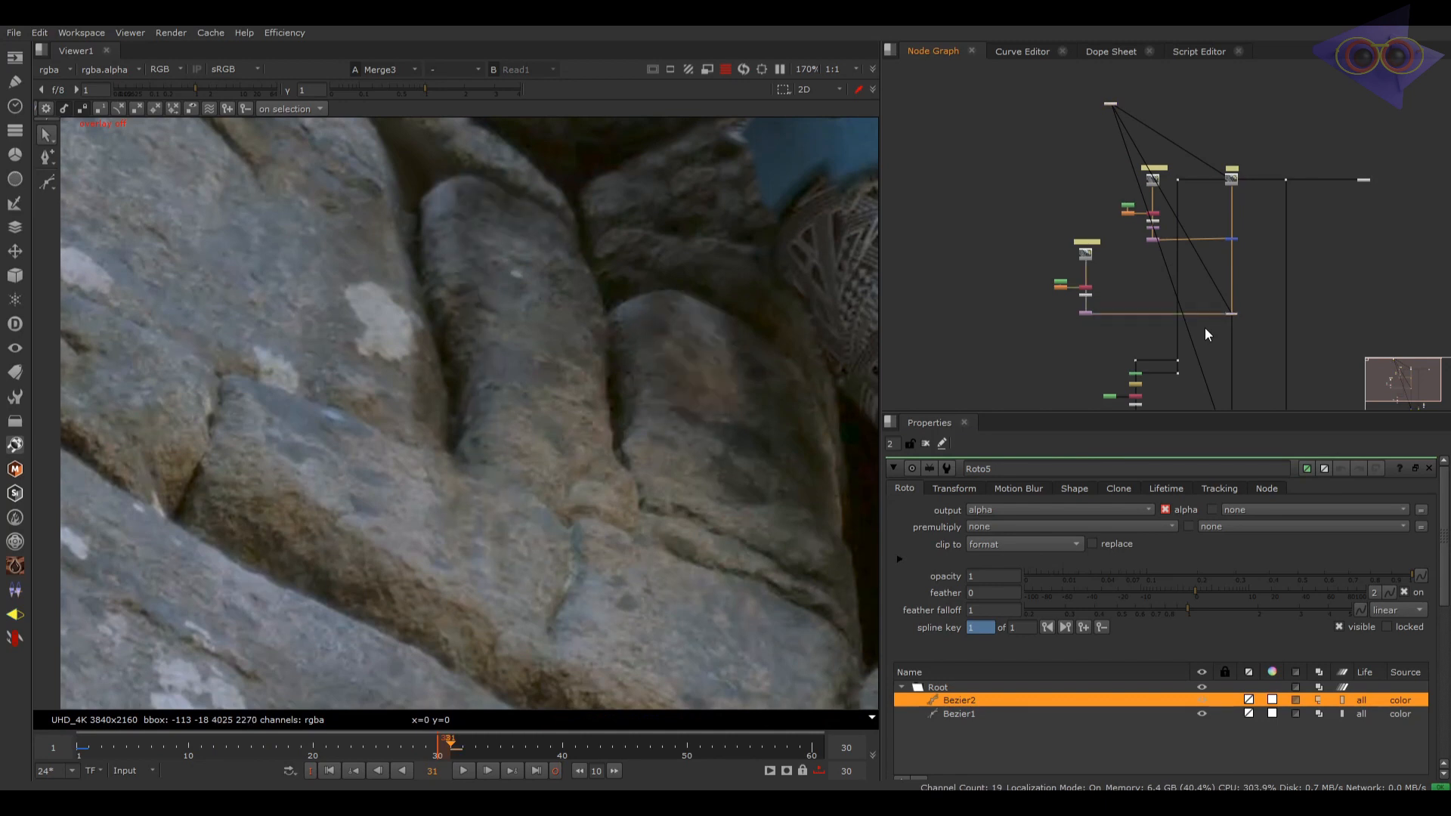
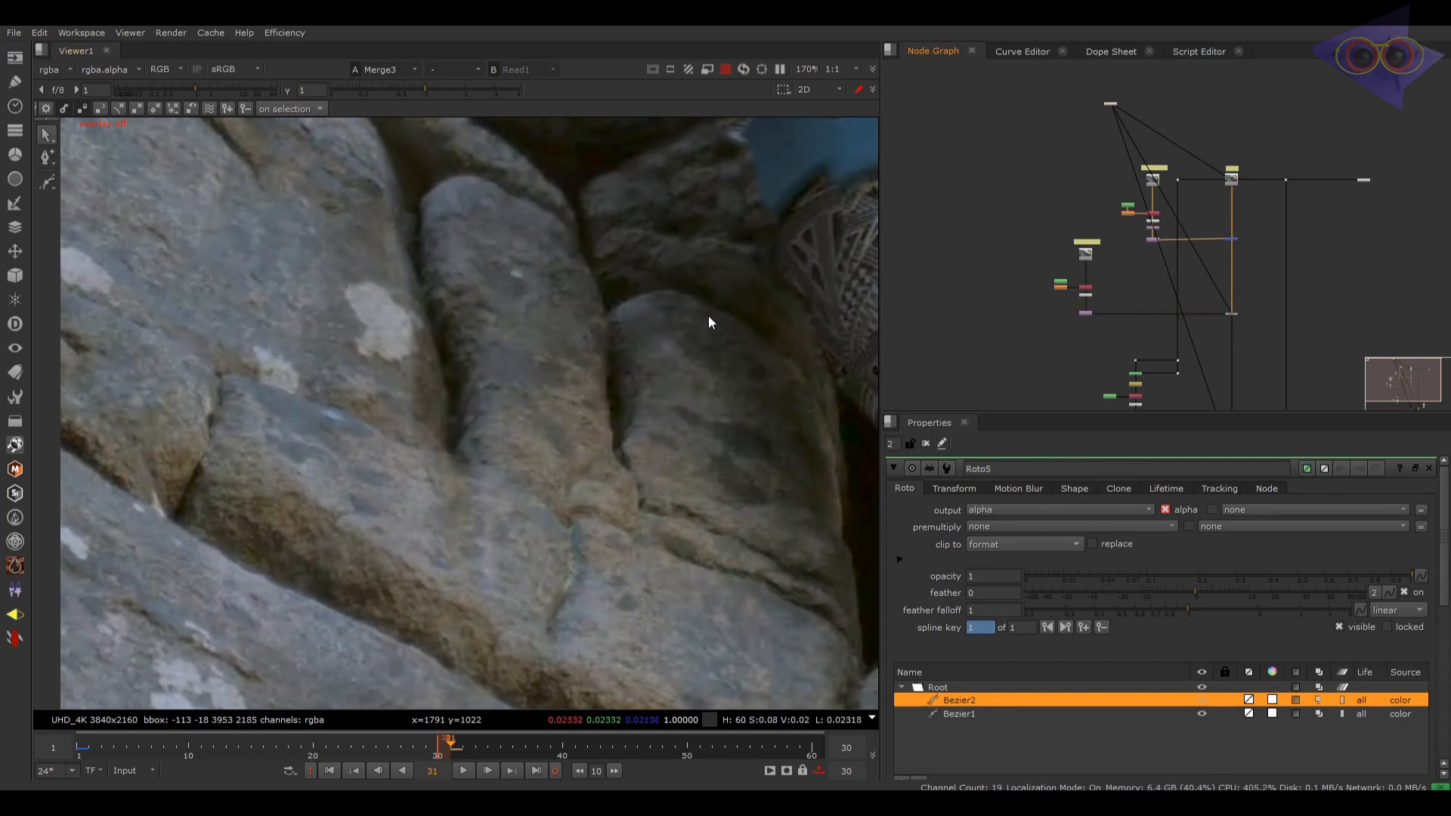
Step: Set an opacity keyframe of 1 for the Roto5 Bezier2 shape at frame 1
left_click(330, 771)
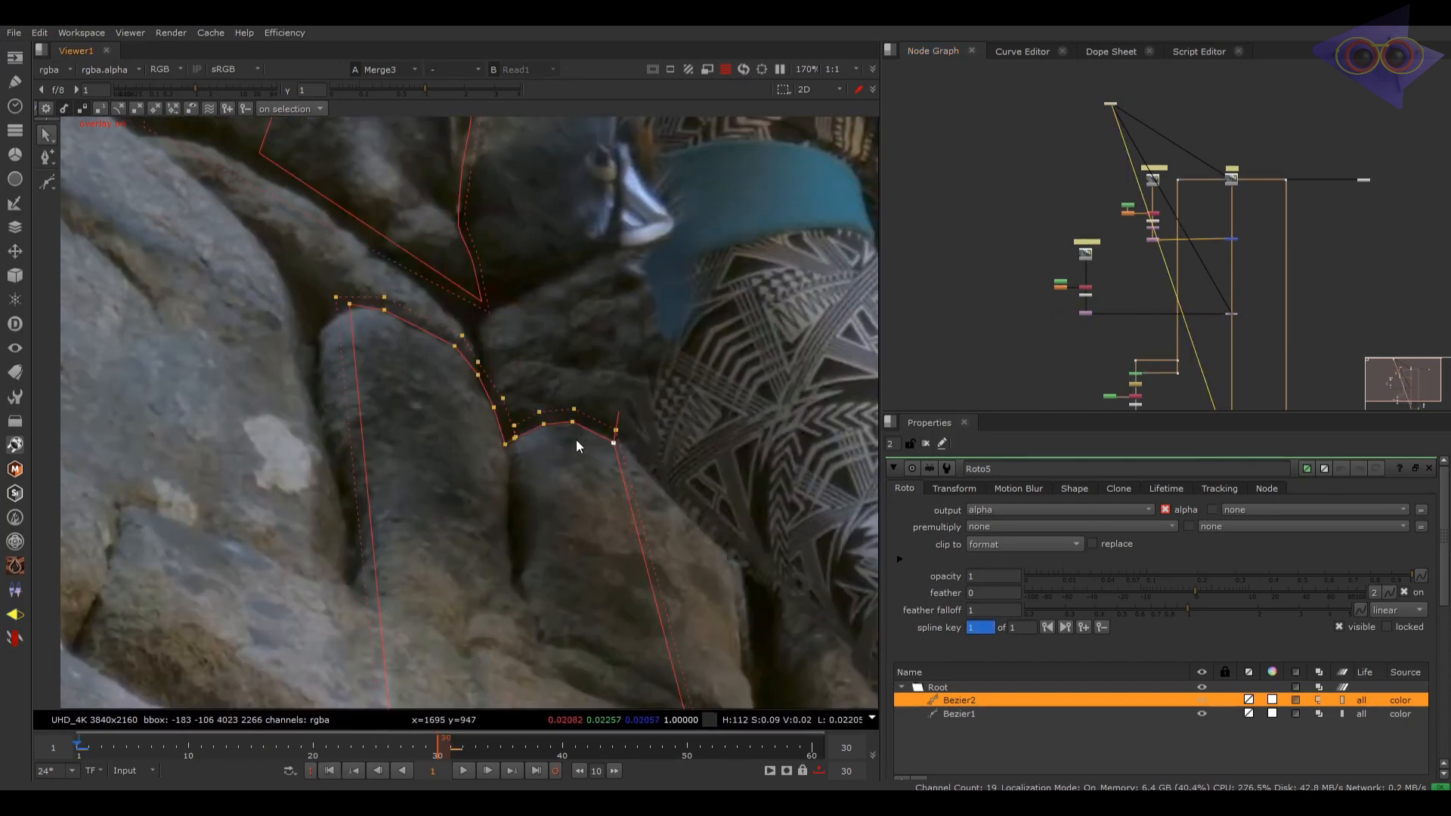
right_click(988, 577)
left_click(1018, 585)
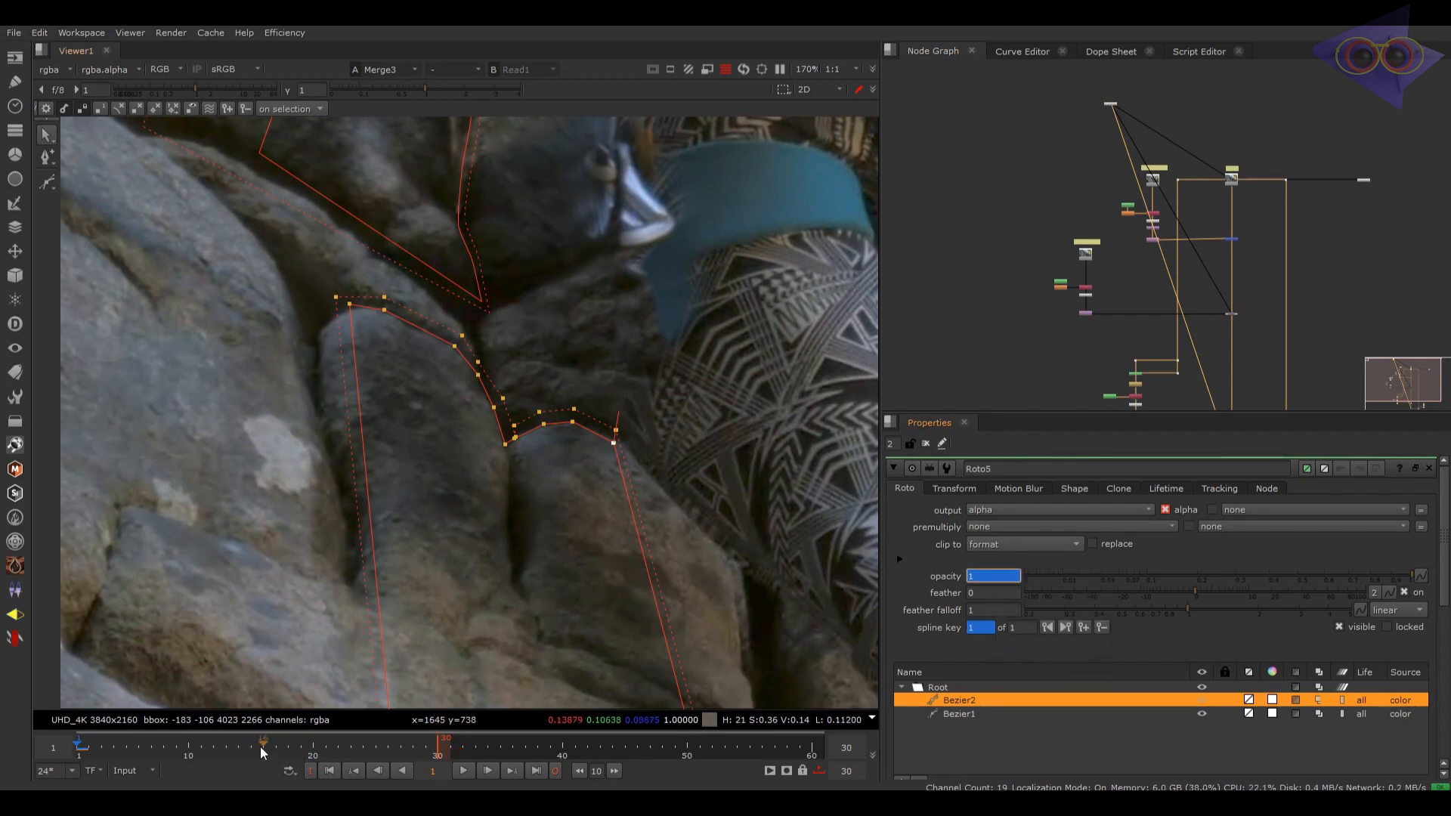
Step: Compare the Merge3 result with the Read1 source plate around the rocks at frames 20 and 10
left_click_drag(260, 746, 243, 747)
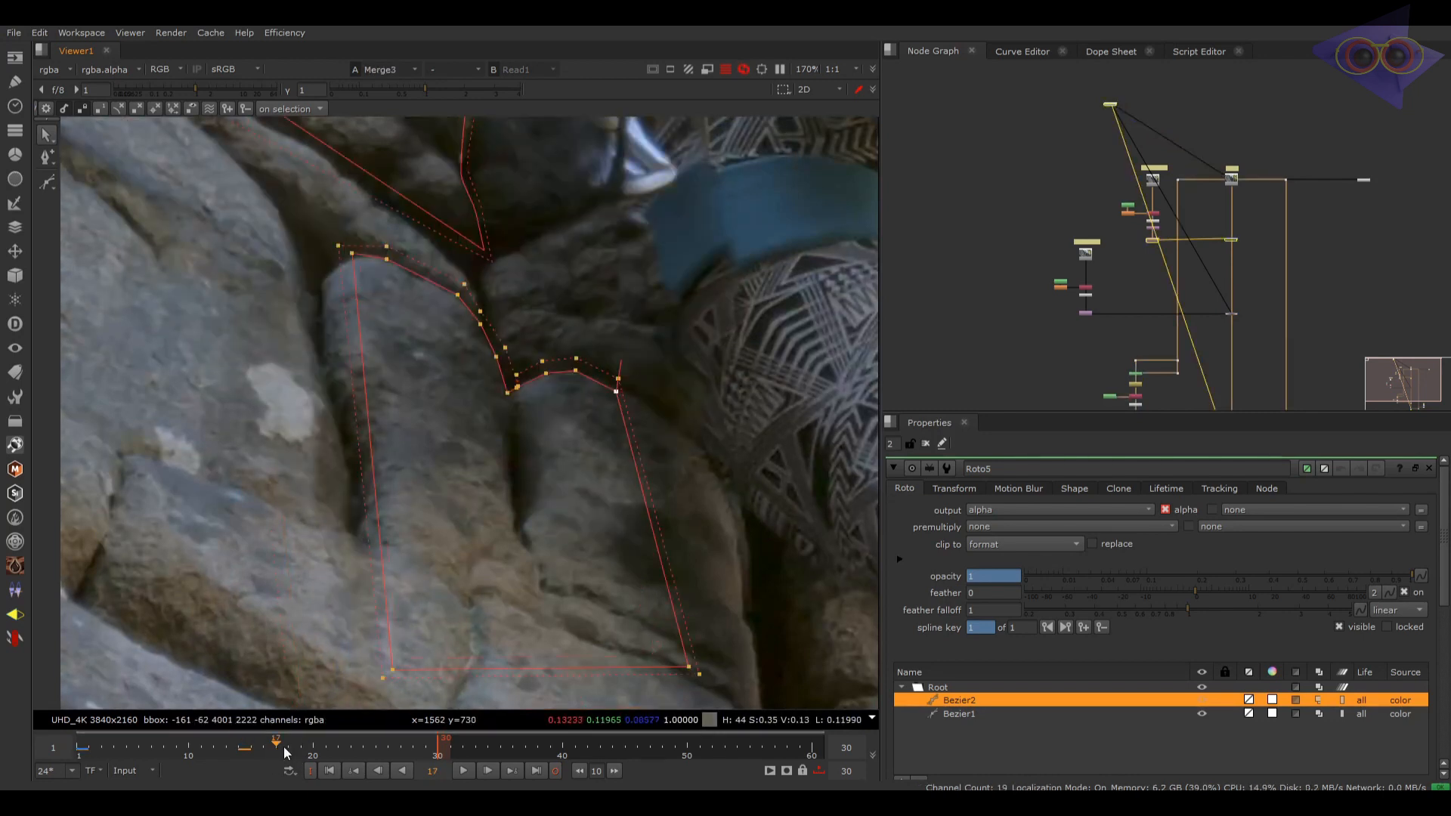
left_click_drag(284, 748, 314, 746)
key("1")
key("2")
key("1")
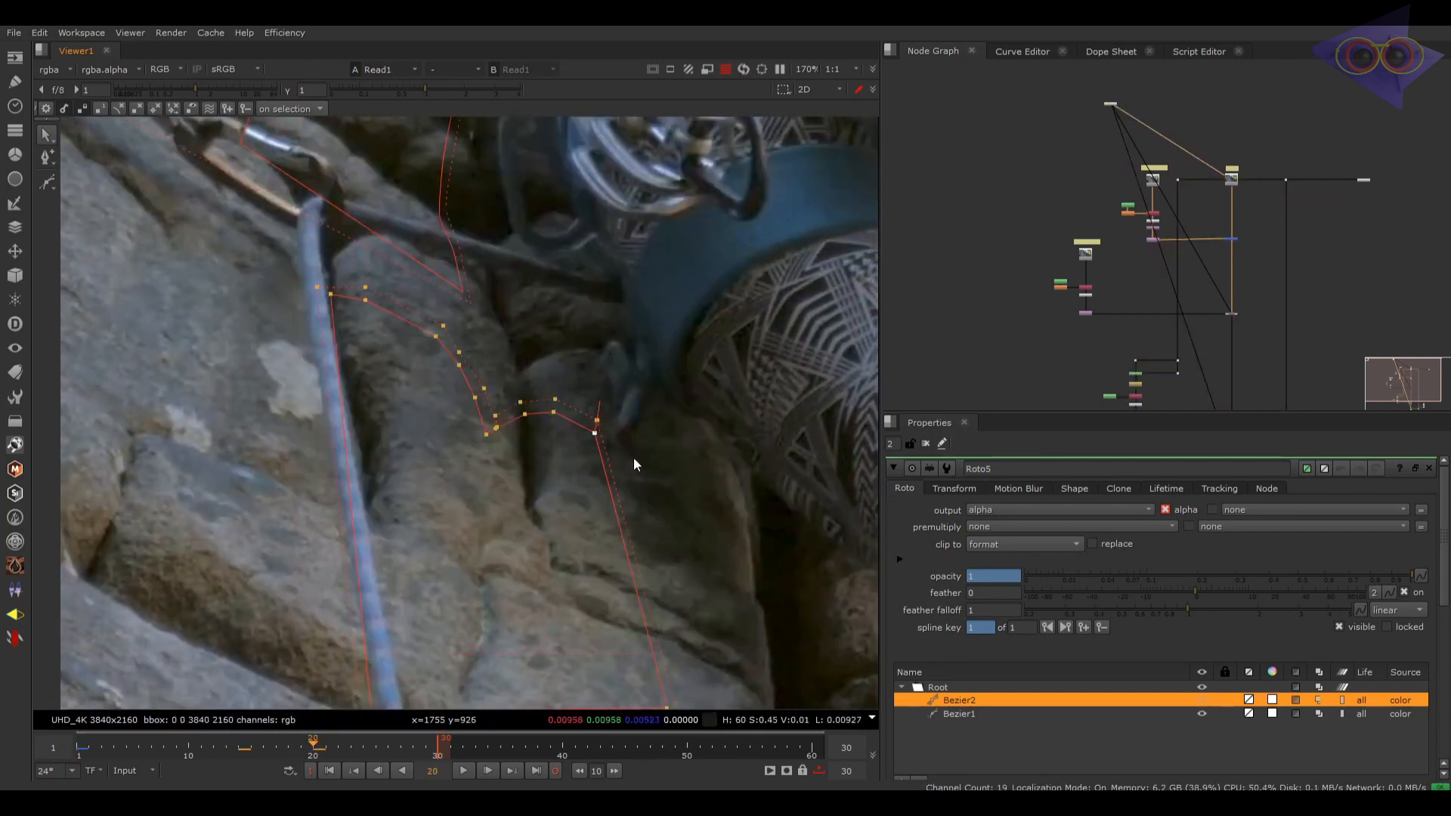
key("2")
left_click(189, 748)
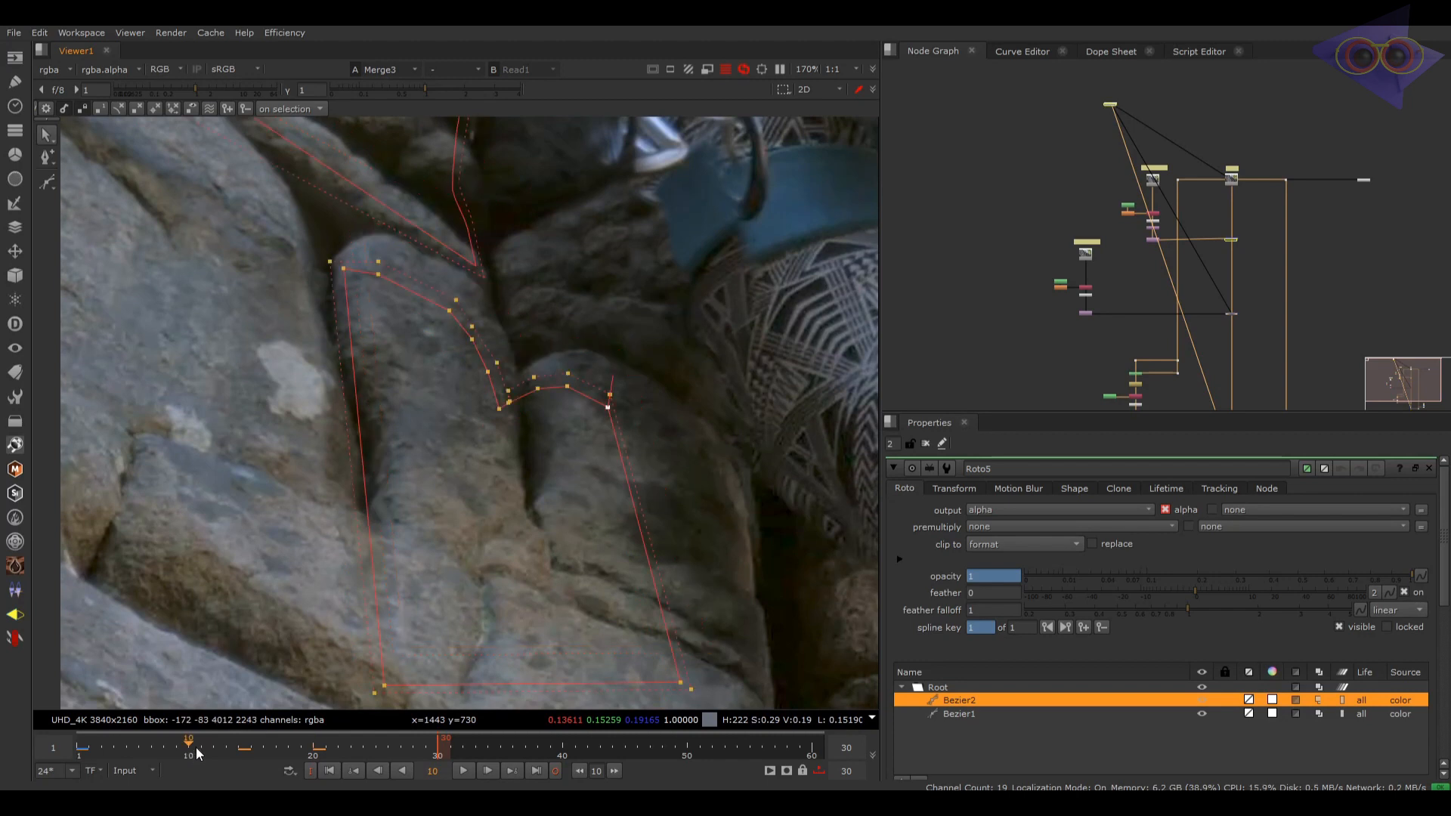
key("1")
key("2")
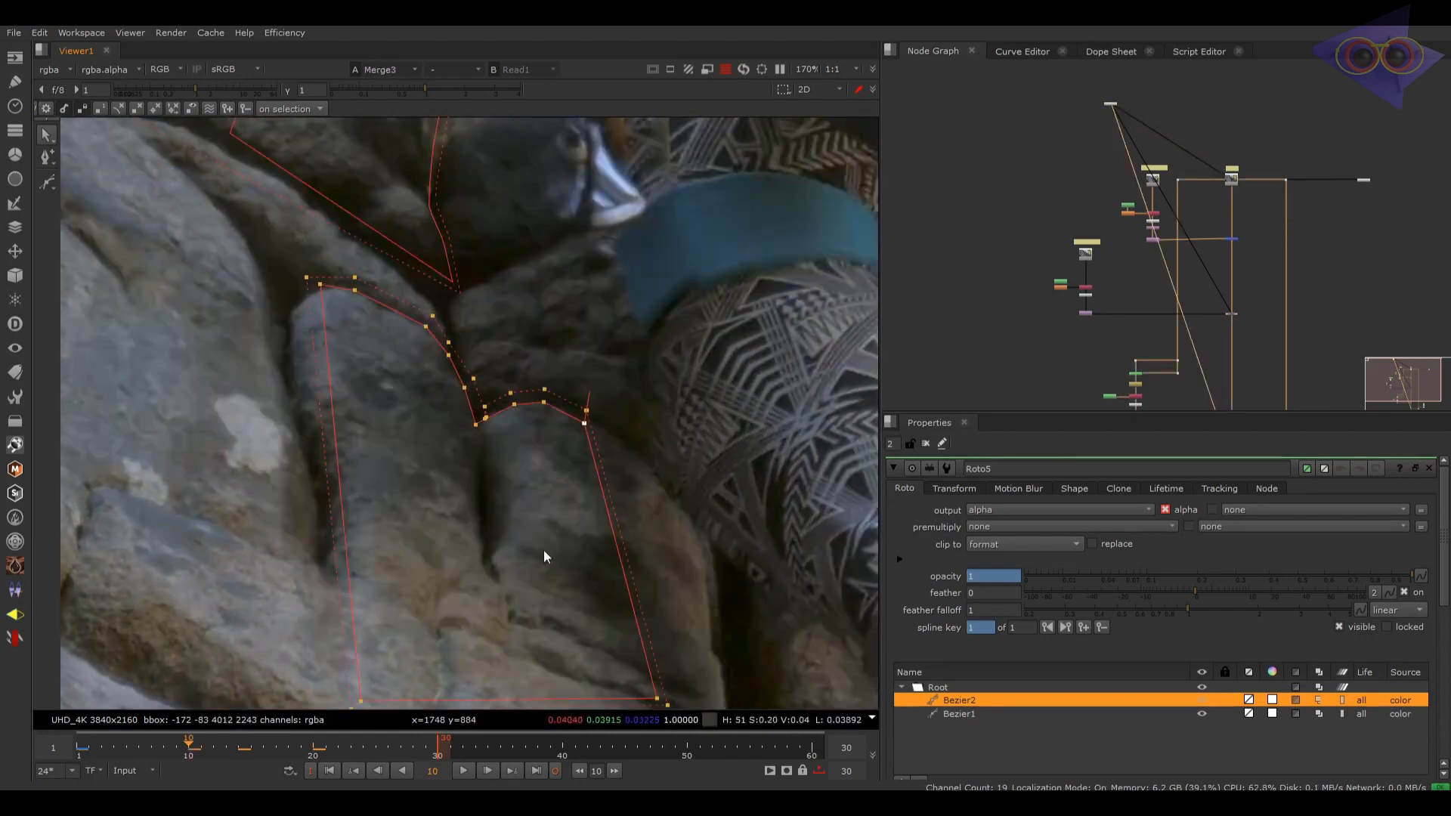
key("1")
Step: Key the Bezier2 shape's opacity to 0 at frame 12
left_click_drag(136, 743, 212, 752)
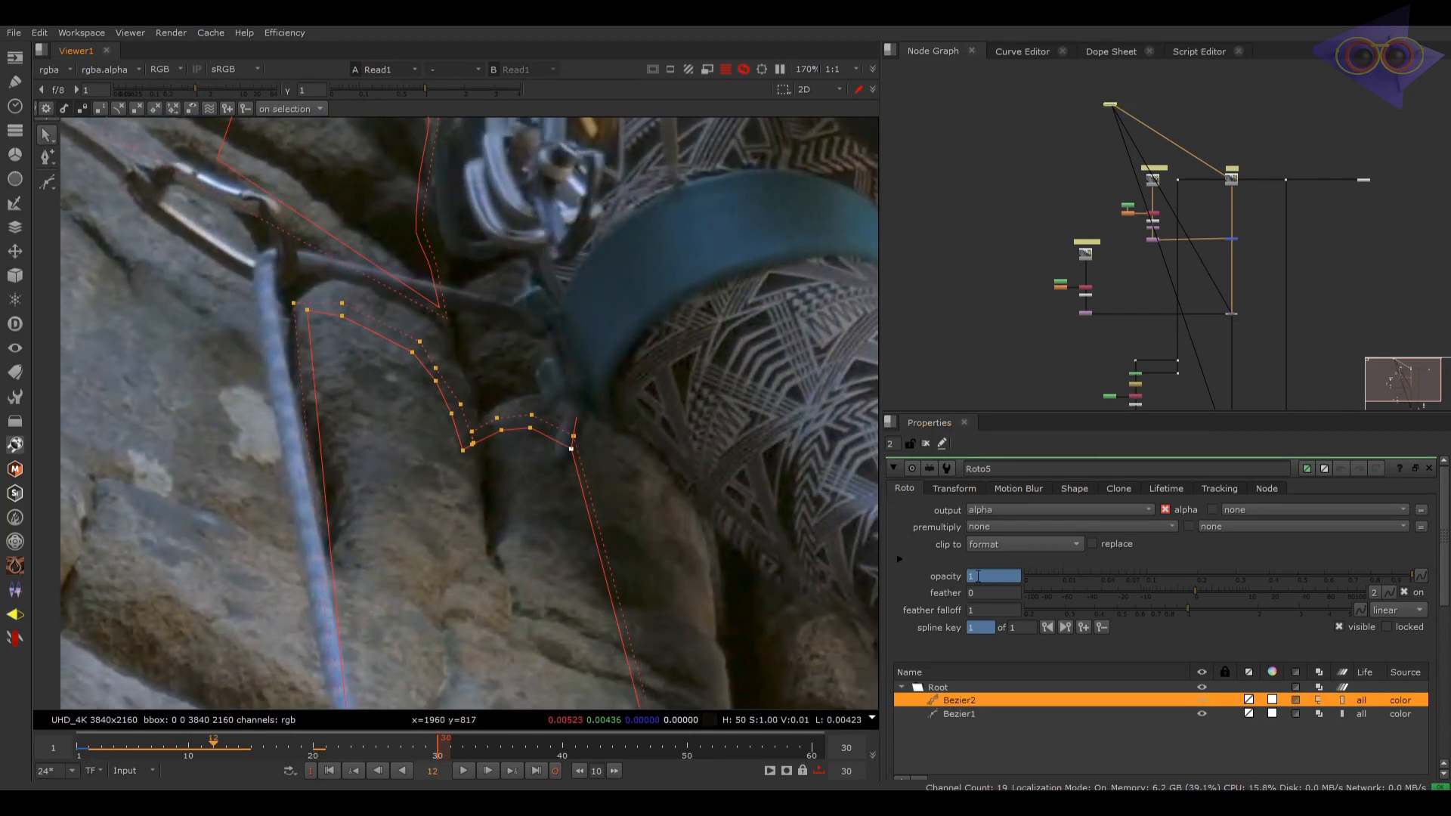
type("0")
key("Return")
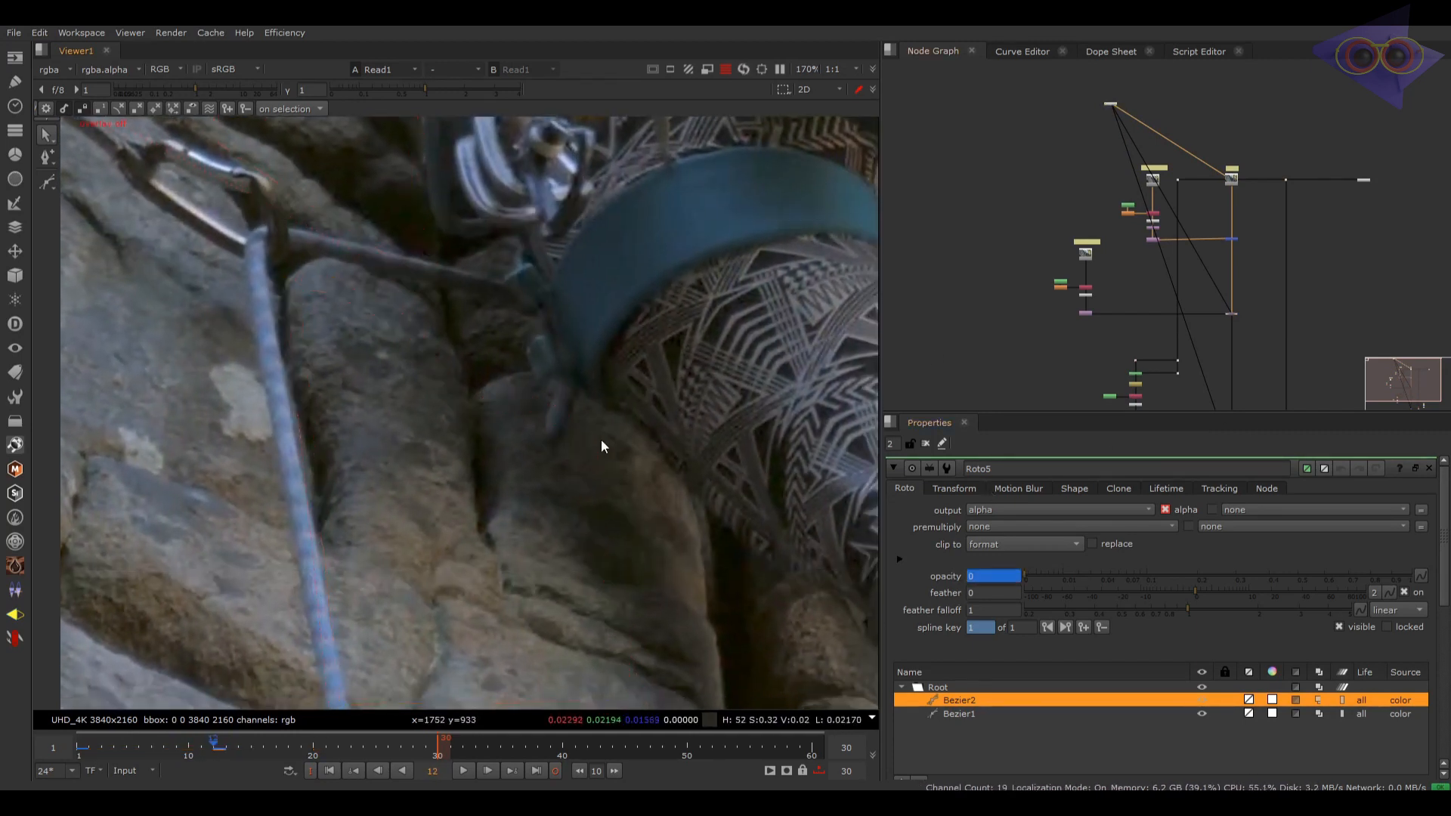
Step: Compare the Merge3 result with the source plate at frame 12 to check the rock patch fade
key("2")
key("1")
key("2")
key("1")
key("2")
key("d")
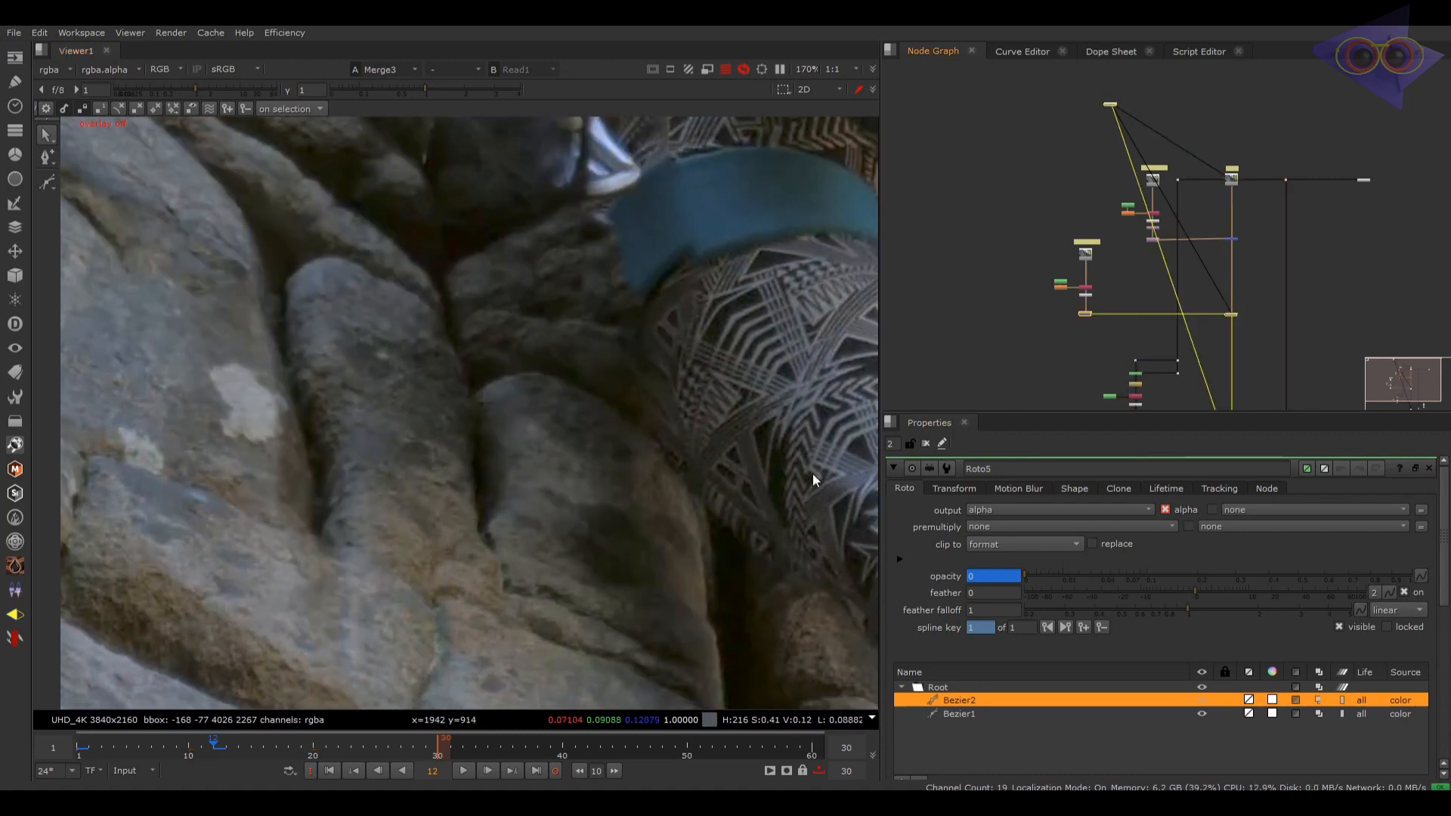
Step: Scrub through the opacity fade and compare the cleaned rocks with the source plate at frame 8
left_click(177, 751)
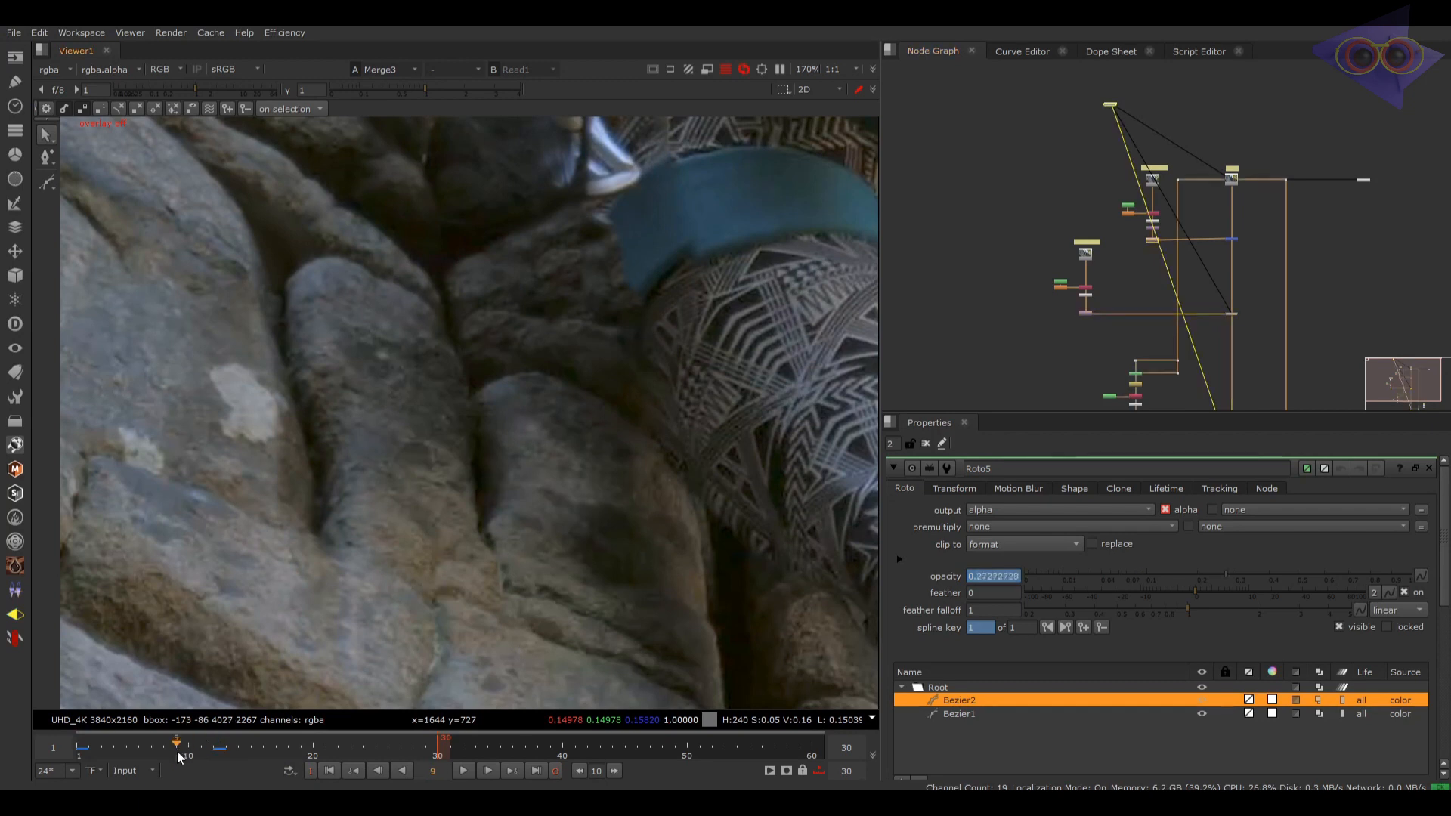
left_click_drag(132, 750, 164, 747)
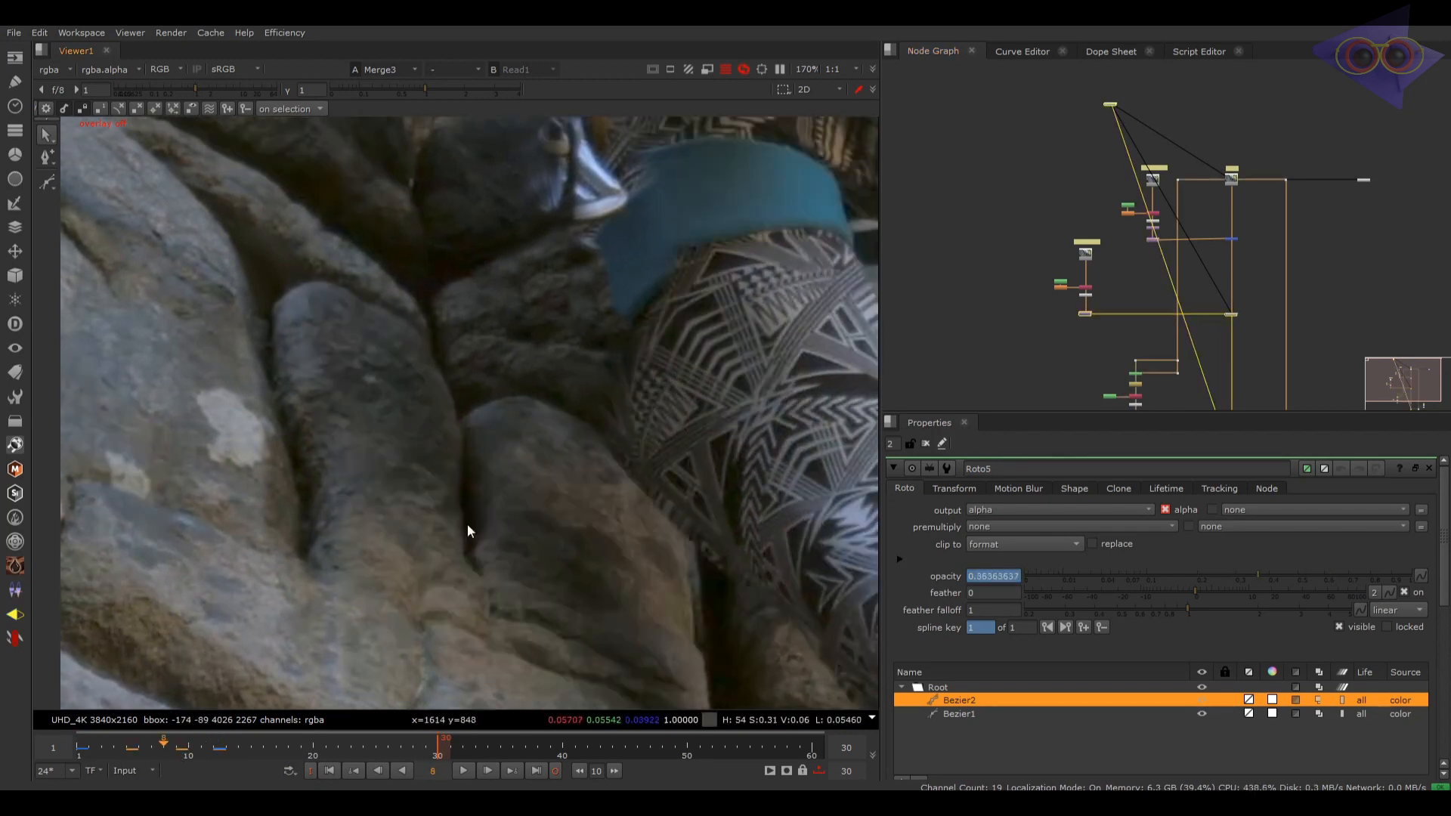
key("1")
key("2")
key("1")
key("2")
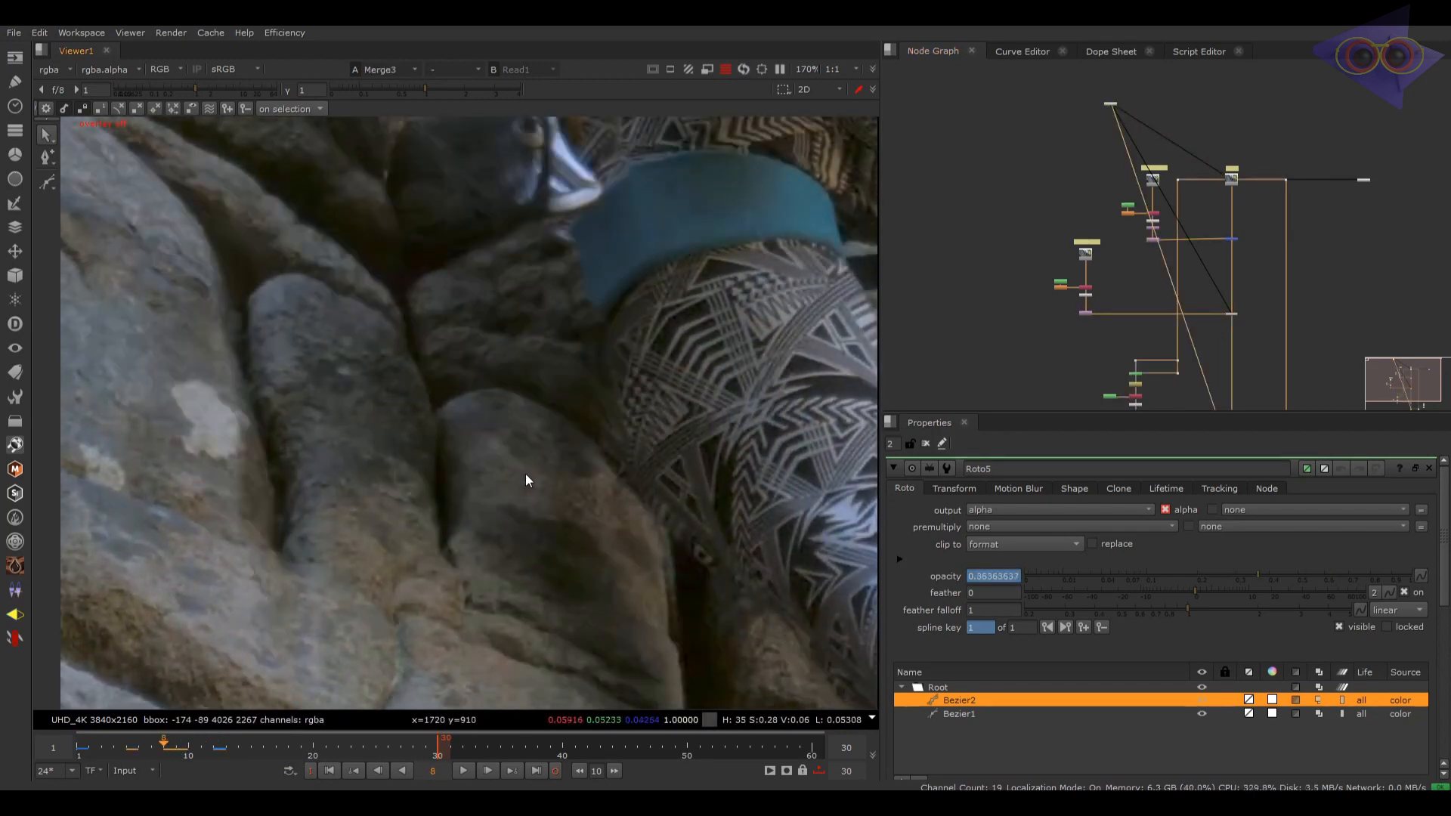
key("1")
key("2")
Step: Compare the cleaned rocks with the source plate at frames 13 and 12, near the end of the fade
left_click_drag(126, 752, 223, 733)
key("1")
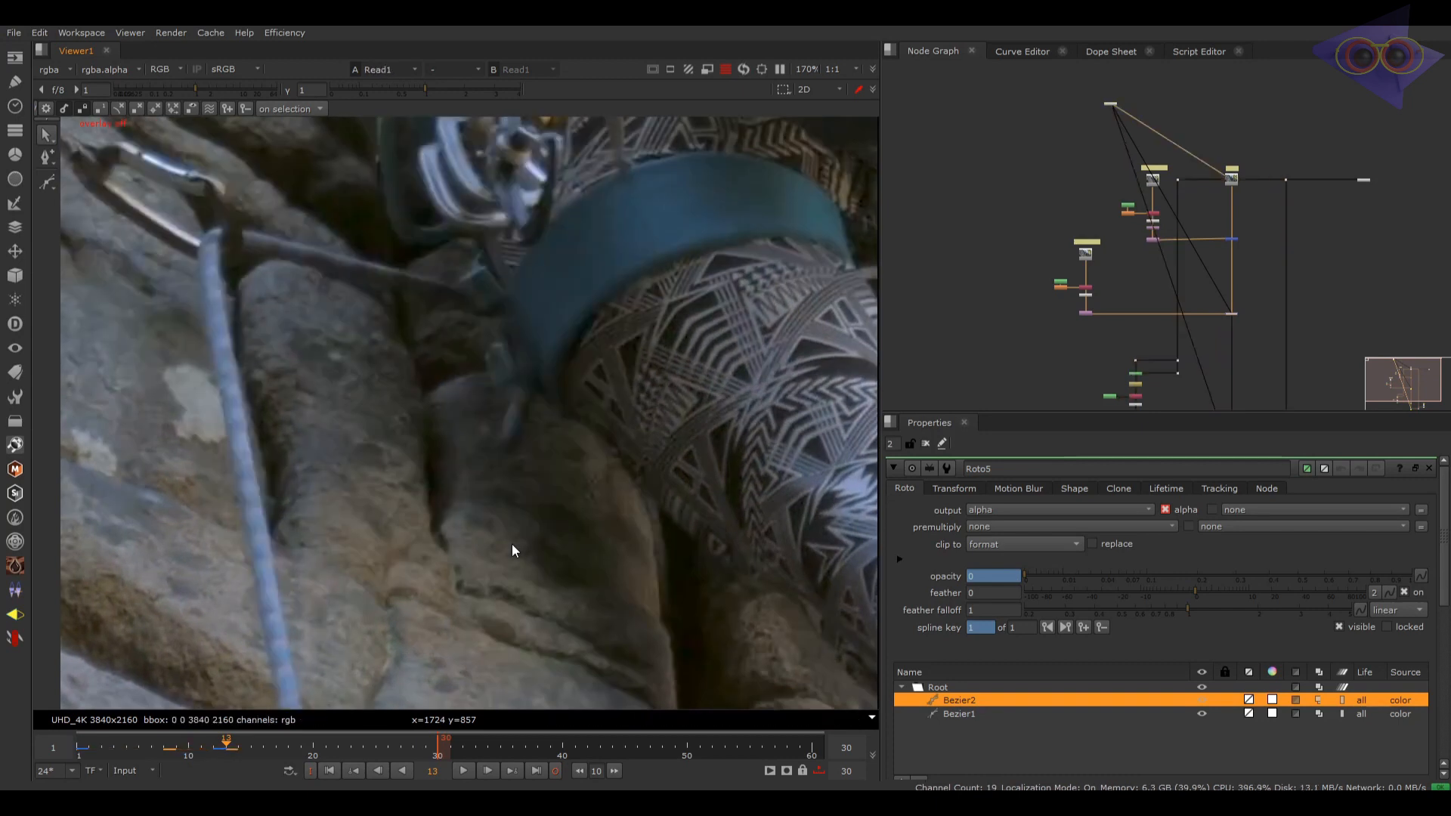
key("2")
key("1")
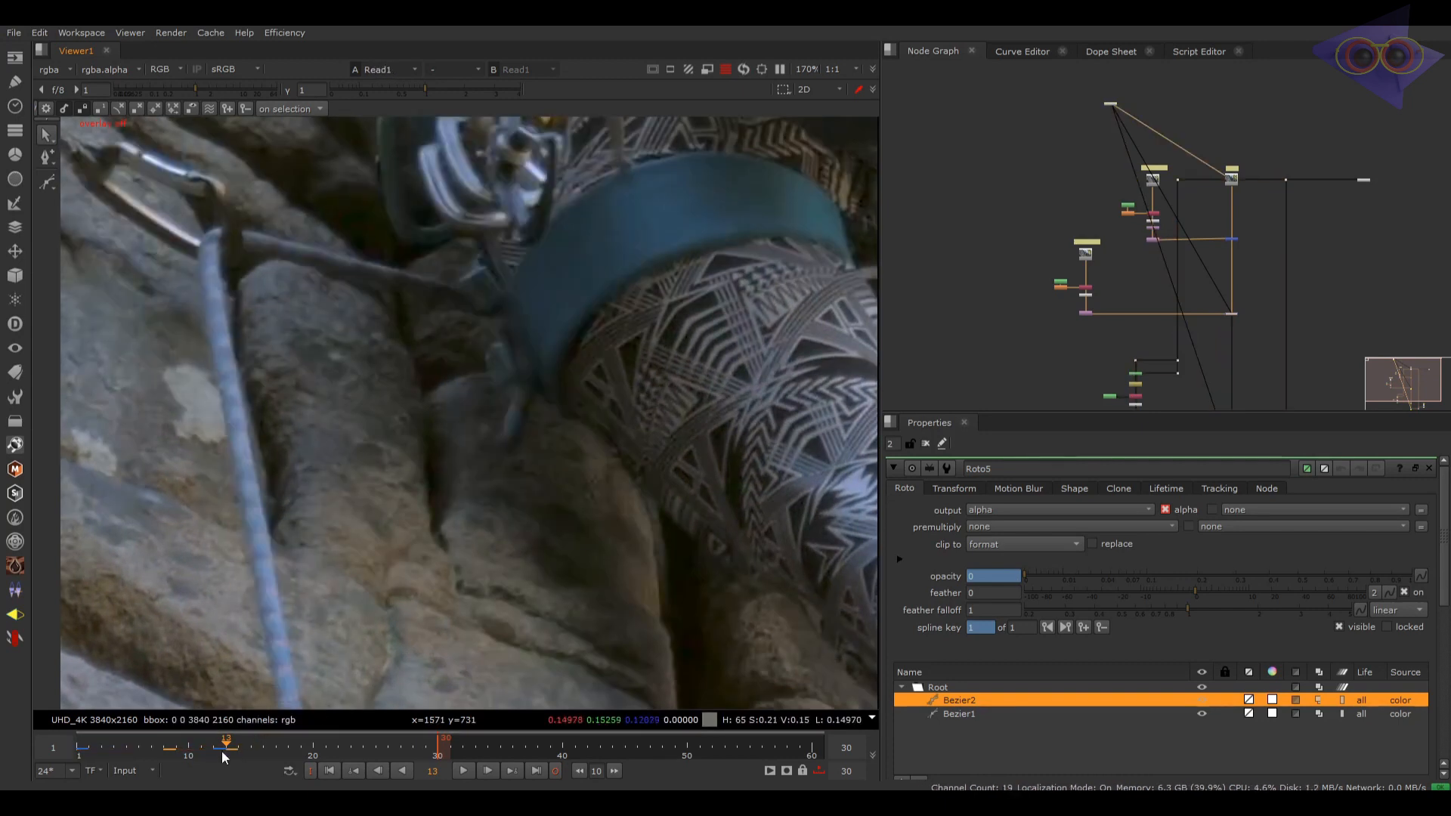
mouse_move(220, 751)
left_mouse_down()
mouse_move(152, 751)
mouse_move(250, 738)
mouse_move(217, 744)
left_mouse_up()
key("2")
key("1")
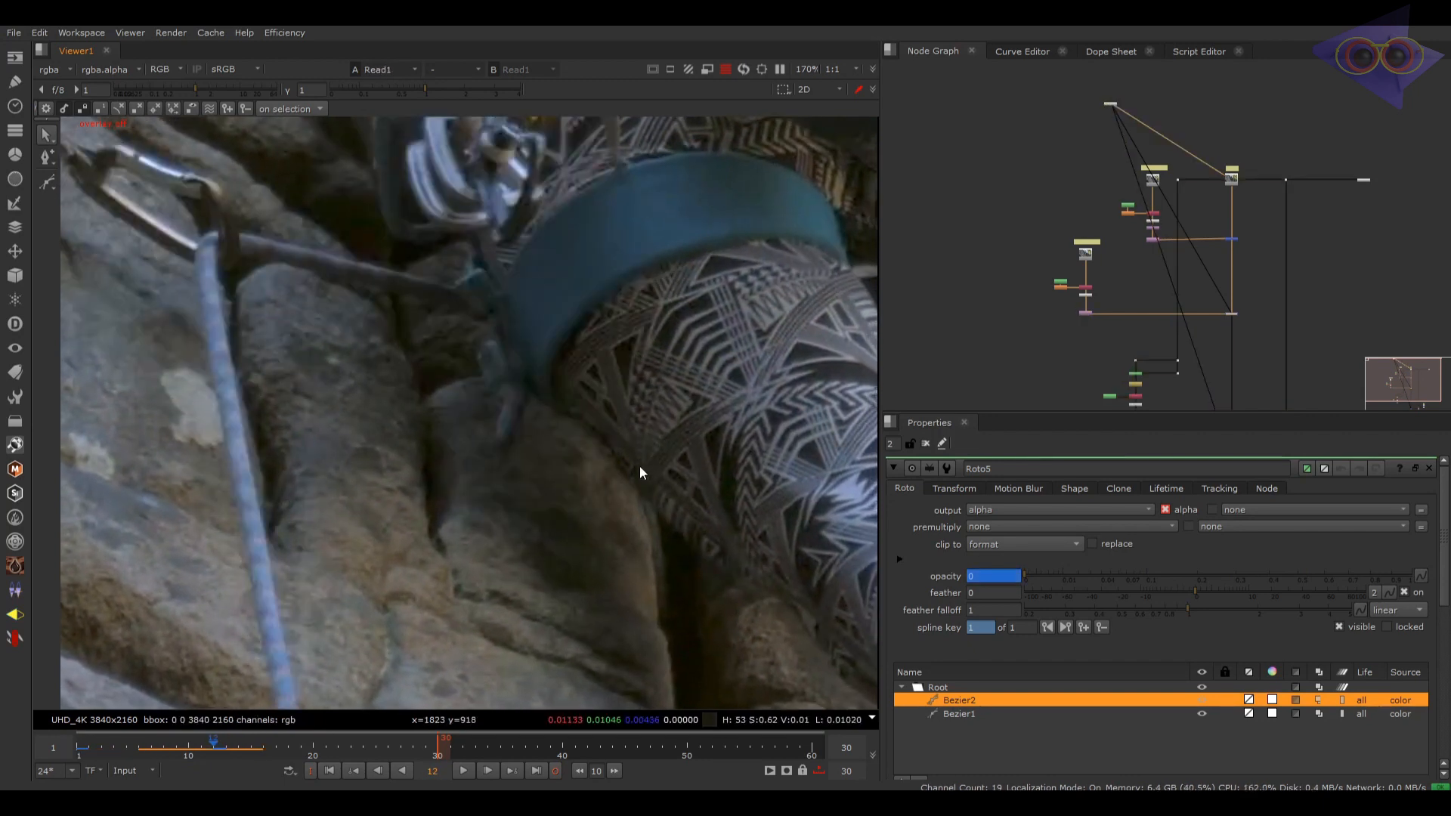
key("2")
Step: Add a Grade node and insert it into the main pipe directly below the lower rock-patch merge
scroll(1076, 278, "up", 3)
left_click(1105, 239)
key("g")
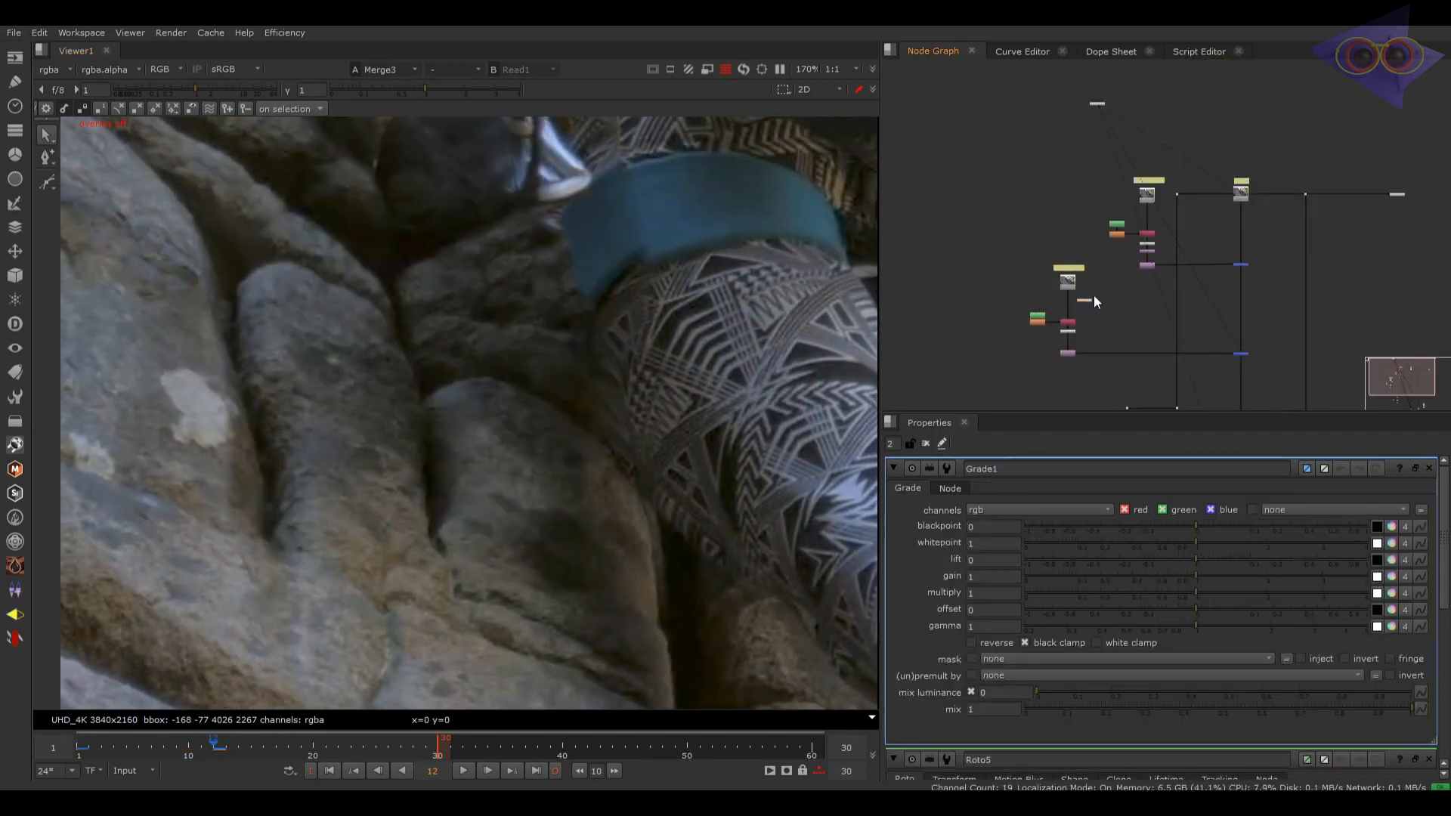
left_click_drag(1154, 220, 1241, 384)
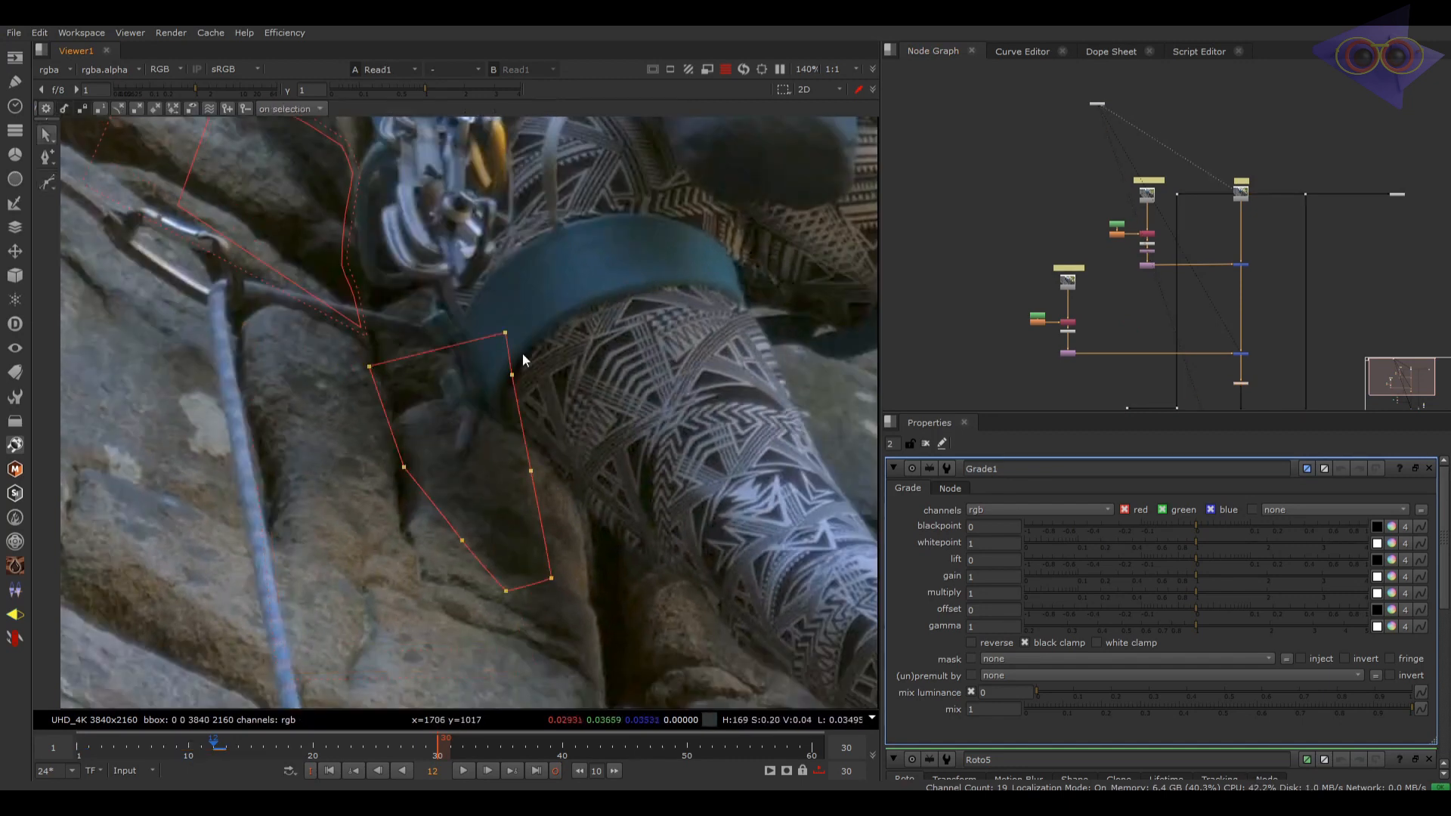
left_click(404, 467)
scroll(1164, 340, "up", 2)
scroll(1076, 280, "down", 2)
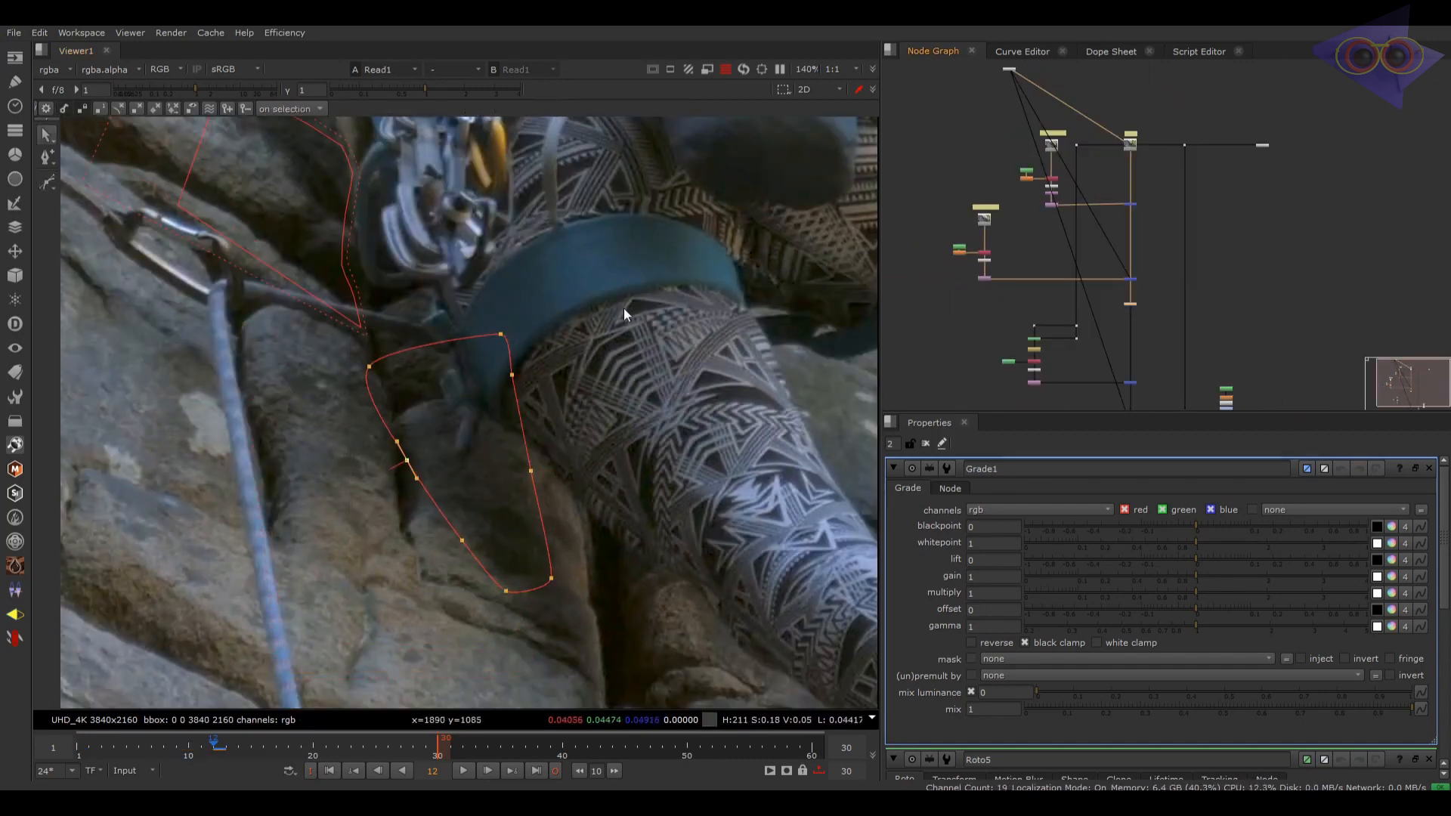
key("ctrl+a")
Step: Draw a Roto mask for Grade1 around the dark rock beside the leg at frame 12 and add a Blur after it
scroll(1150, 302, "up", 4)
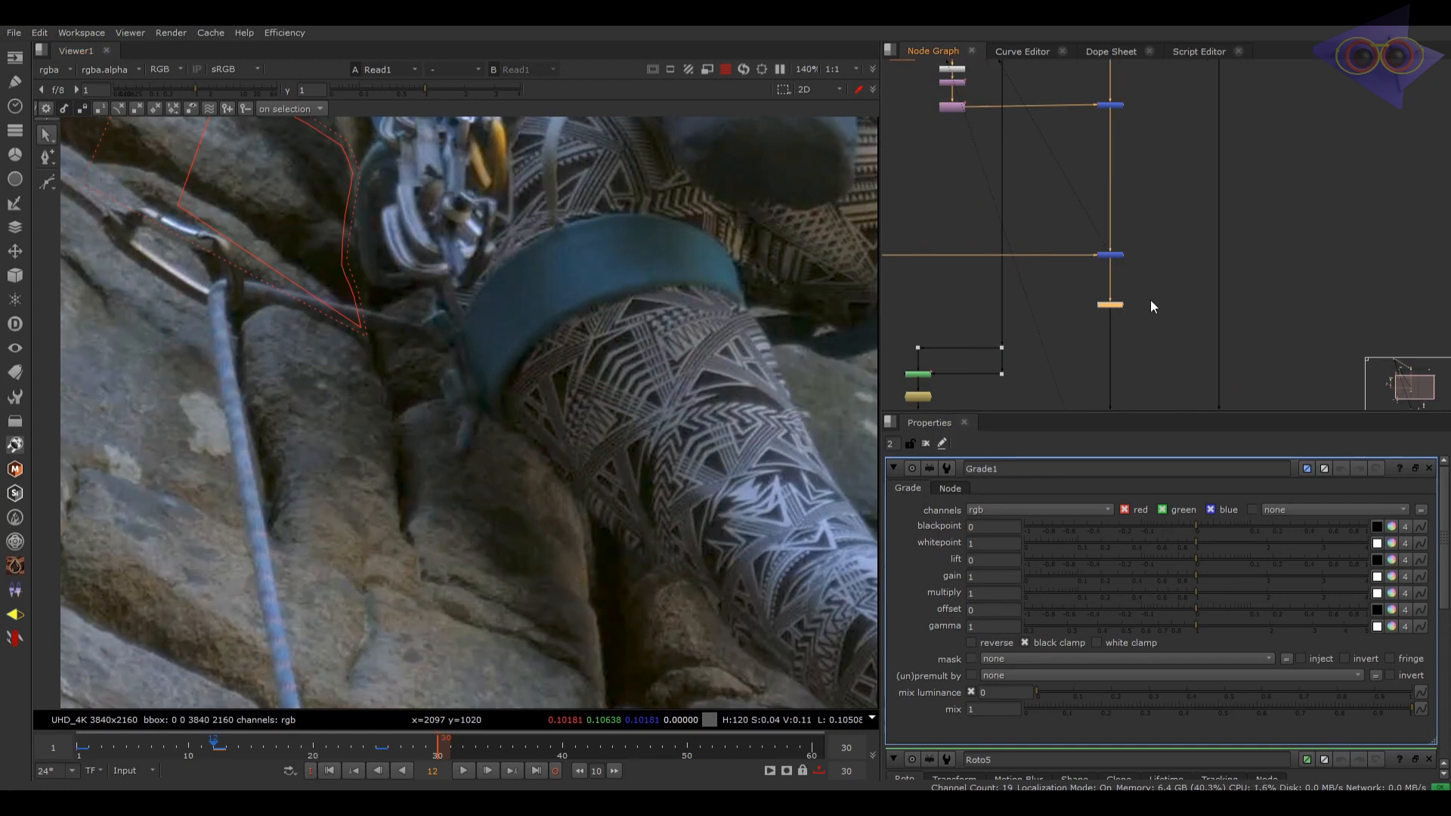
double_click(1186, 310)
left_click(368, 358)
left_click(402, 428)
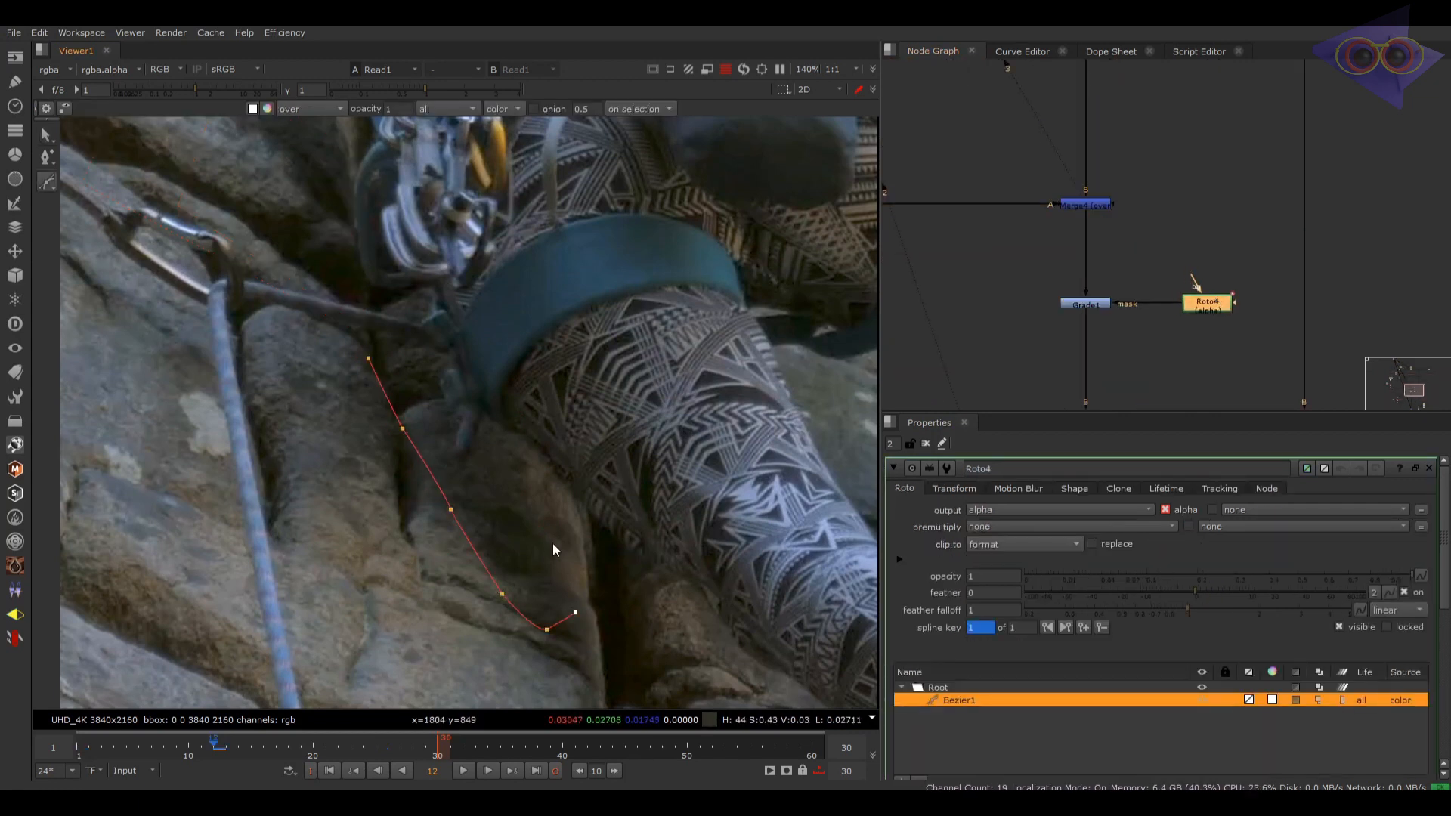
left_click(370, 359)
left_click(496, 322)
key("b")
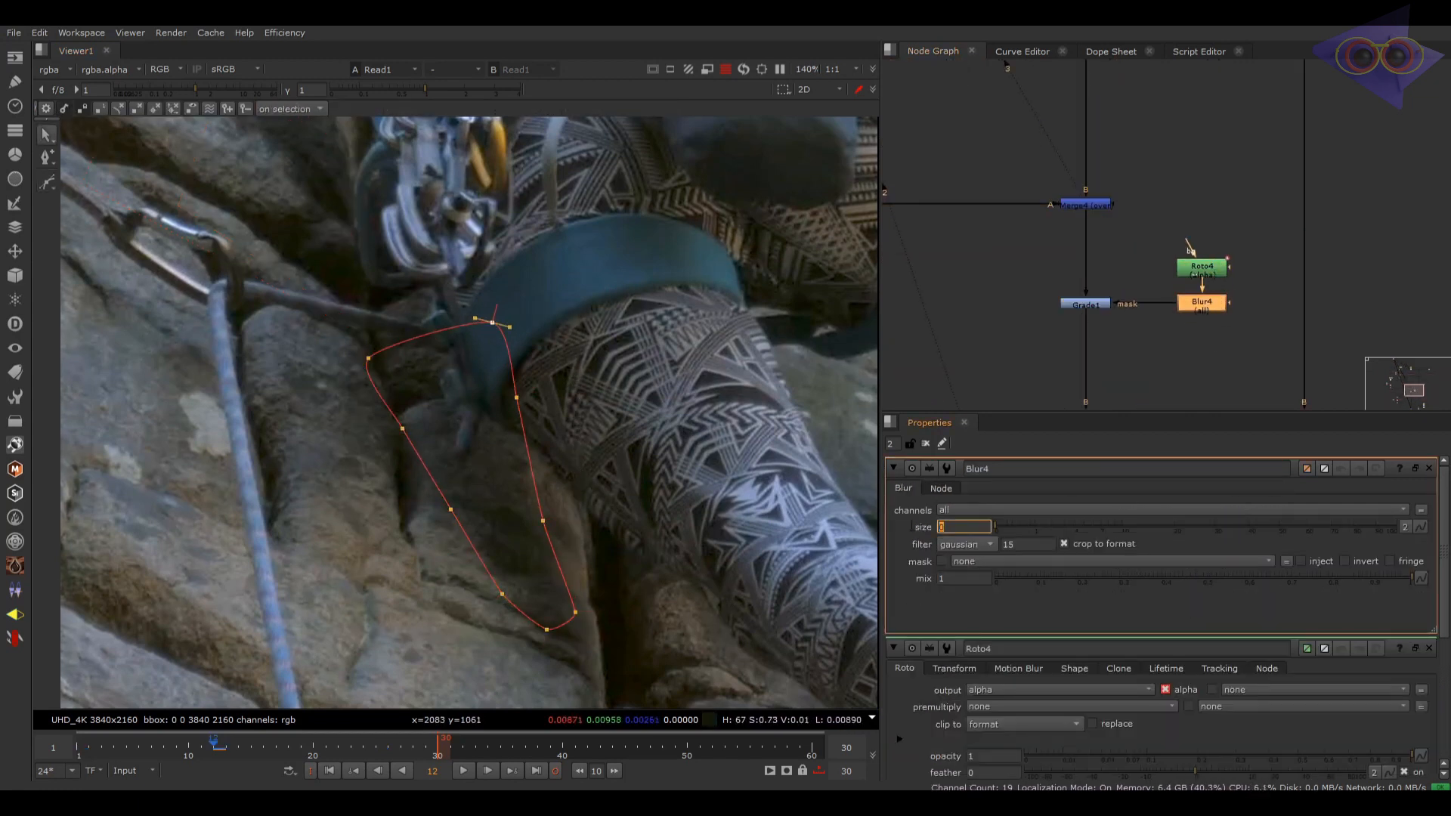
Step: Reposition and reshape the Roto4 mask over the rock at frame 1, and key its opacity from 0 there to 1 at frame 12
double_click(1202, 269)
key("ctrl+a")
left_click_drag(141, 748, 65, 759)
left_click_drag(466, 474, 380, 511)
left_click(530, 538)
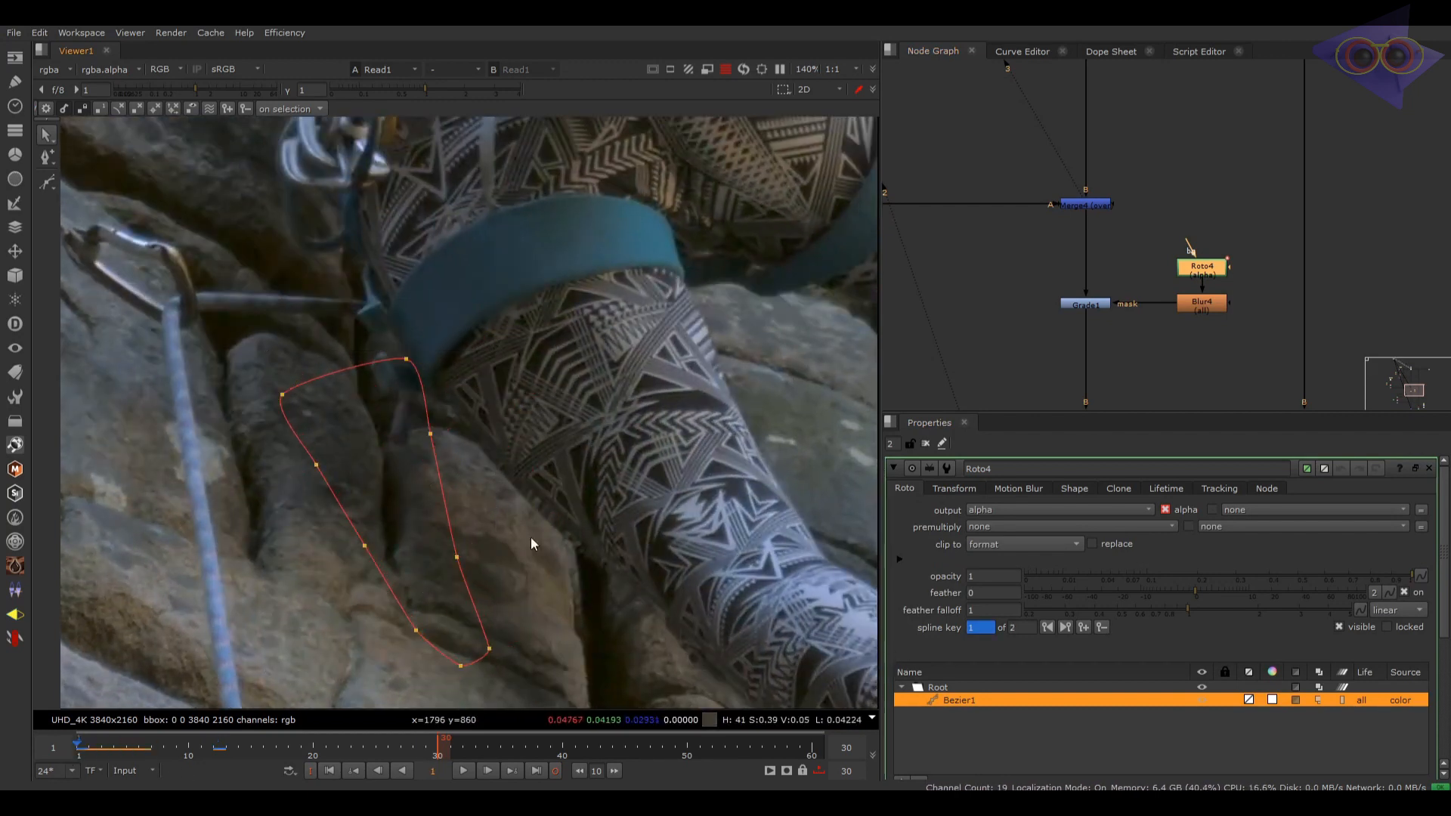
left_click_drag(461, 666, 473, 672)
left_click_drag(406, 358, 392, 356)
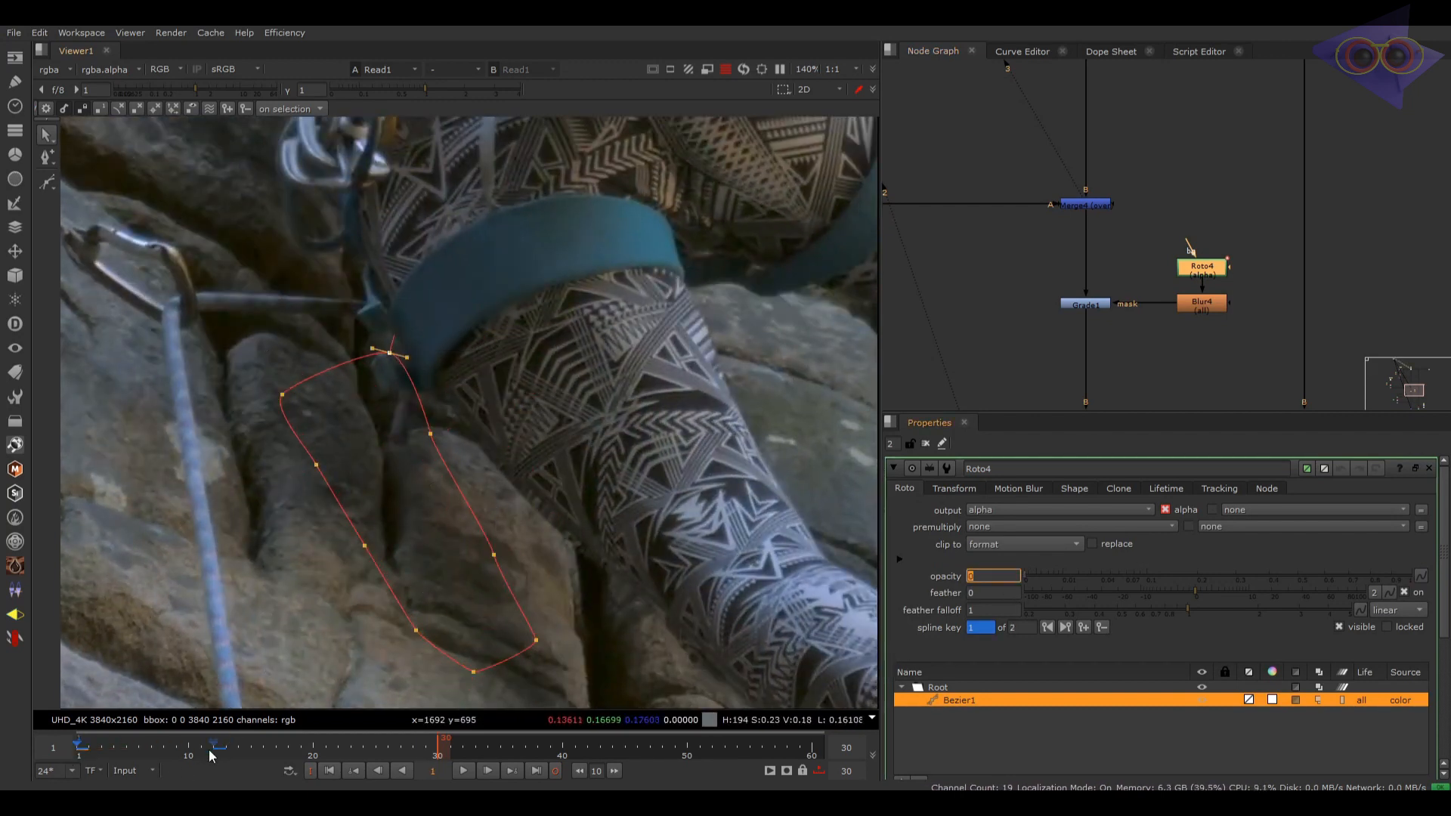
left_click(212, 754)
double_click(983, 576)
Step: Extend the playback range to frame 60 and refit the Roto4 mask to the rock beside the leg at frame 23
left_click_drag(214, 748, 351, 748)
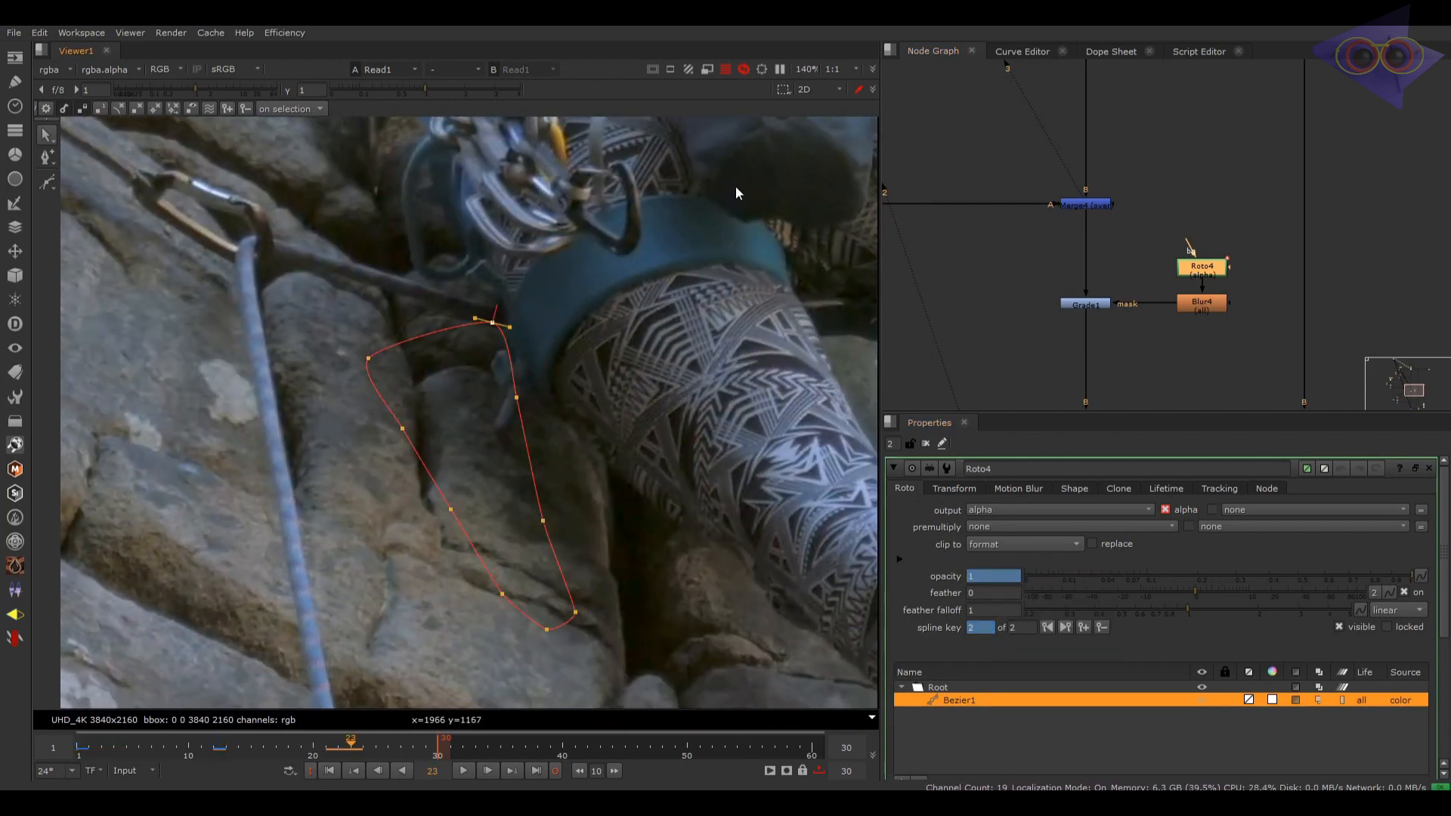
left_click_drag(739, 191, 326, 665)
left_click_drag(440, 740, 904, 729)
left_click_drag(498, 545, 551, 521)
left_click(668, 563)
left_click_drag(628, 588, 615, 588)
left_click_drag(421, 333, 442, 326)
left_click_drag(455, 405, 465, 403)
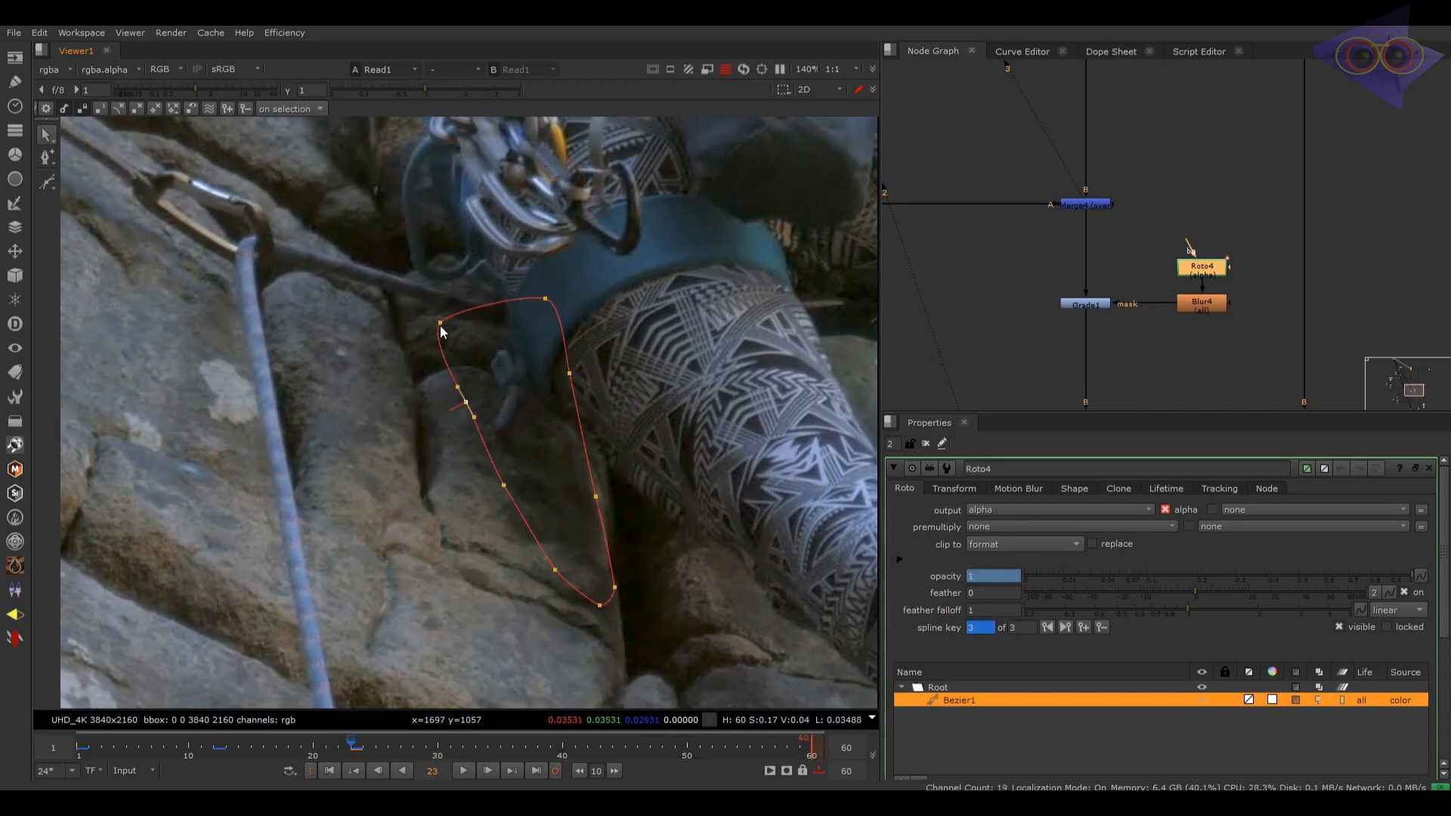
left_click_drag(443, 326, 451, 322)
left_click_drag(545, 298, 537, 305)
Step: Reposition the Roto4 mask over the rock at frames 40 and 60
left_click_drag(757, 273, 219, 693)
left_click_drag(538, 747, 562, 749)
left_click_drag(558, 478, 639, 411)
left_click(812, 749)
left_click_drag(635, 504, 700, 496)
left_click_drag(813, 401, 718, 553)
left_click_drag(759, 513, 756, 512)
Step: Return to frame 23 and view the Grade1 result around the masked rock
left_click(350, 749)
left_click(1100, 305)
key("2")
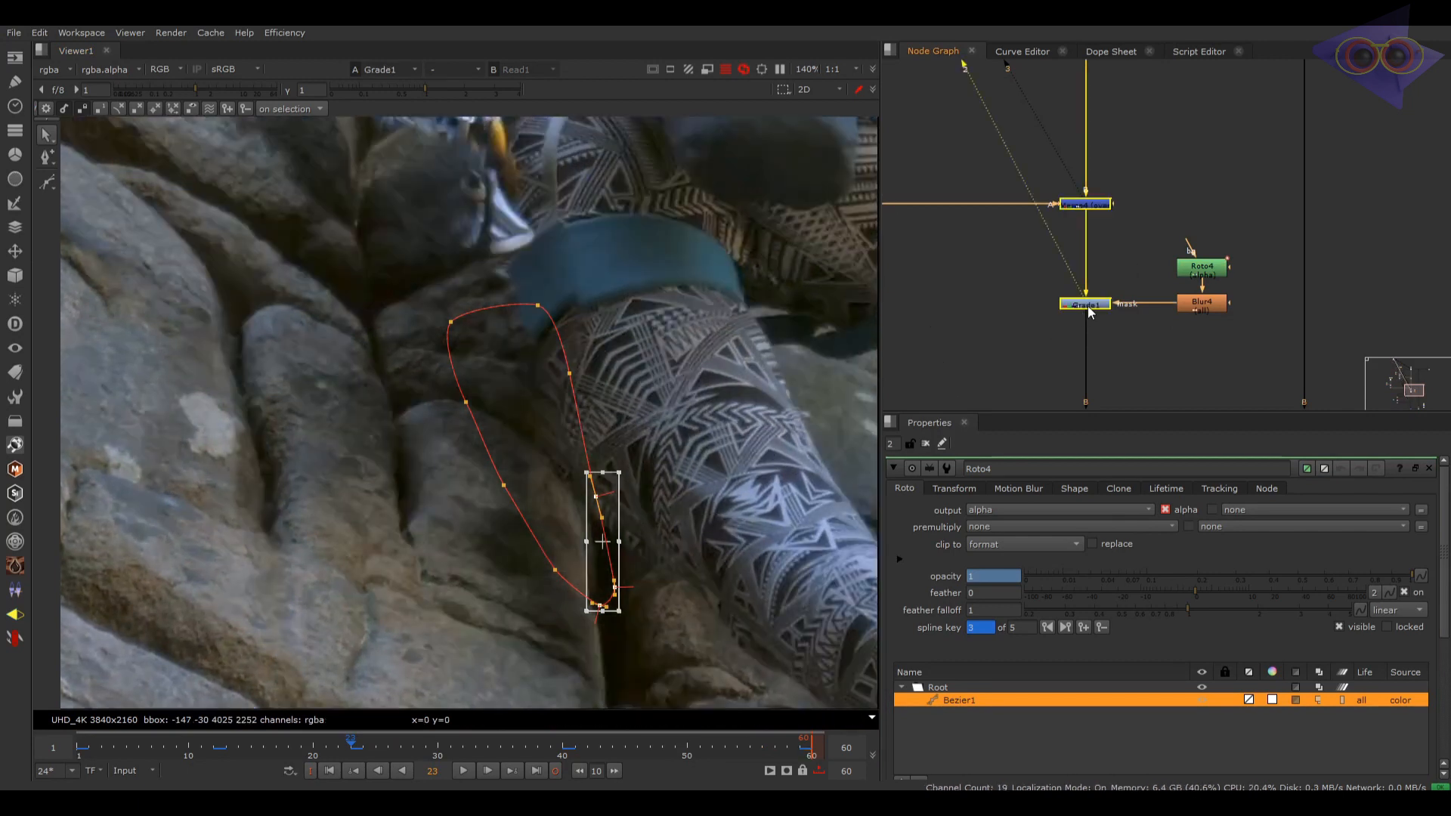
left_click(1043, 333)
middle_click_drag(653, 471, 647, 436)
left_click_drag(498, 452, 537, 430, "ctrl")
key("ctrl+z")
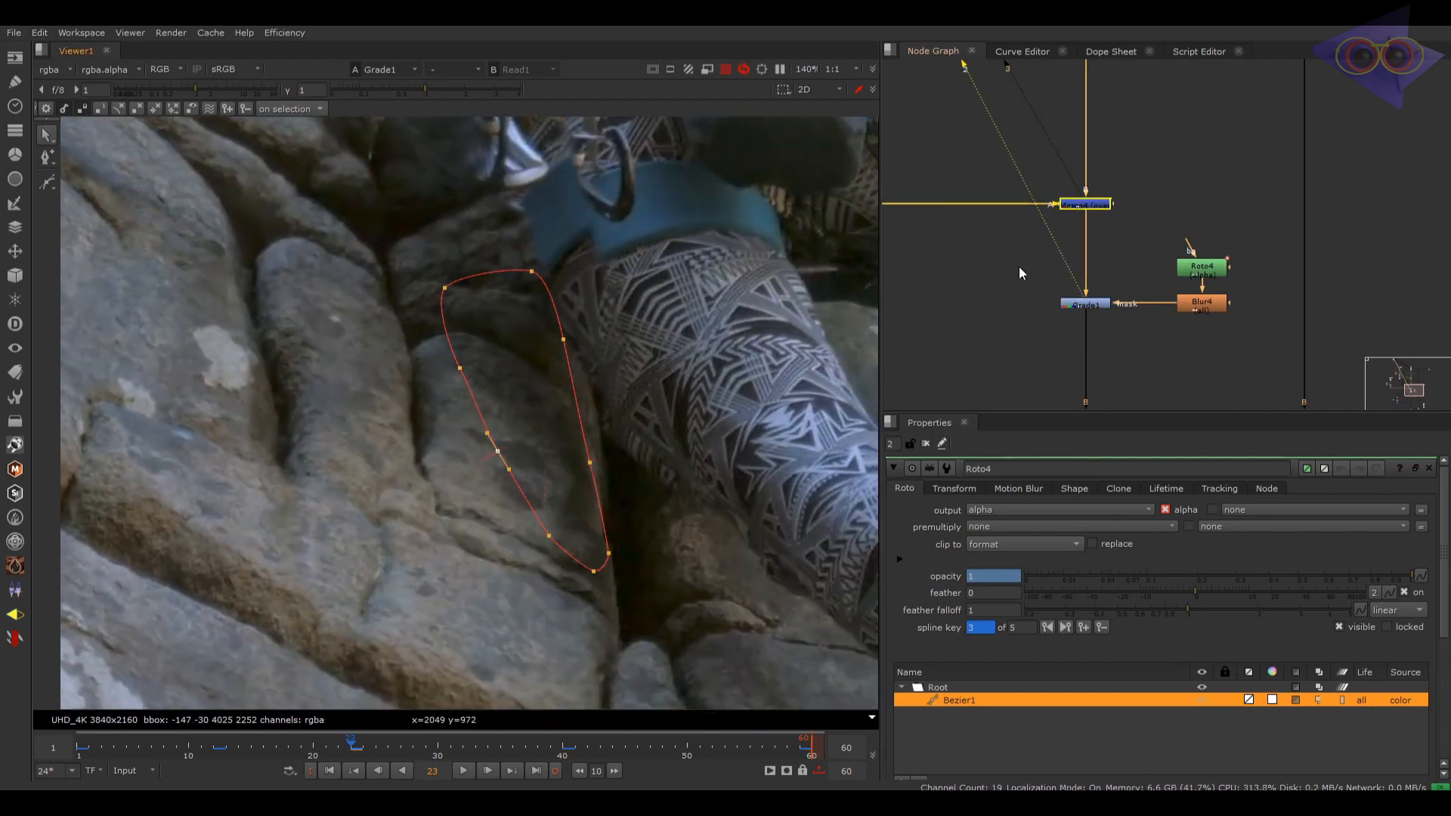
Step: Compare the Grade1 output with the Read1 source plate around the masked rock at frame 23
scroll(1065, 242, "down", 7)
middle_click_drag(1081, 115, 1071, 272)
left_click_drag(1051, 247, 1051, 246)
key("1")
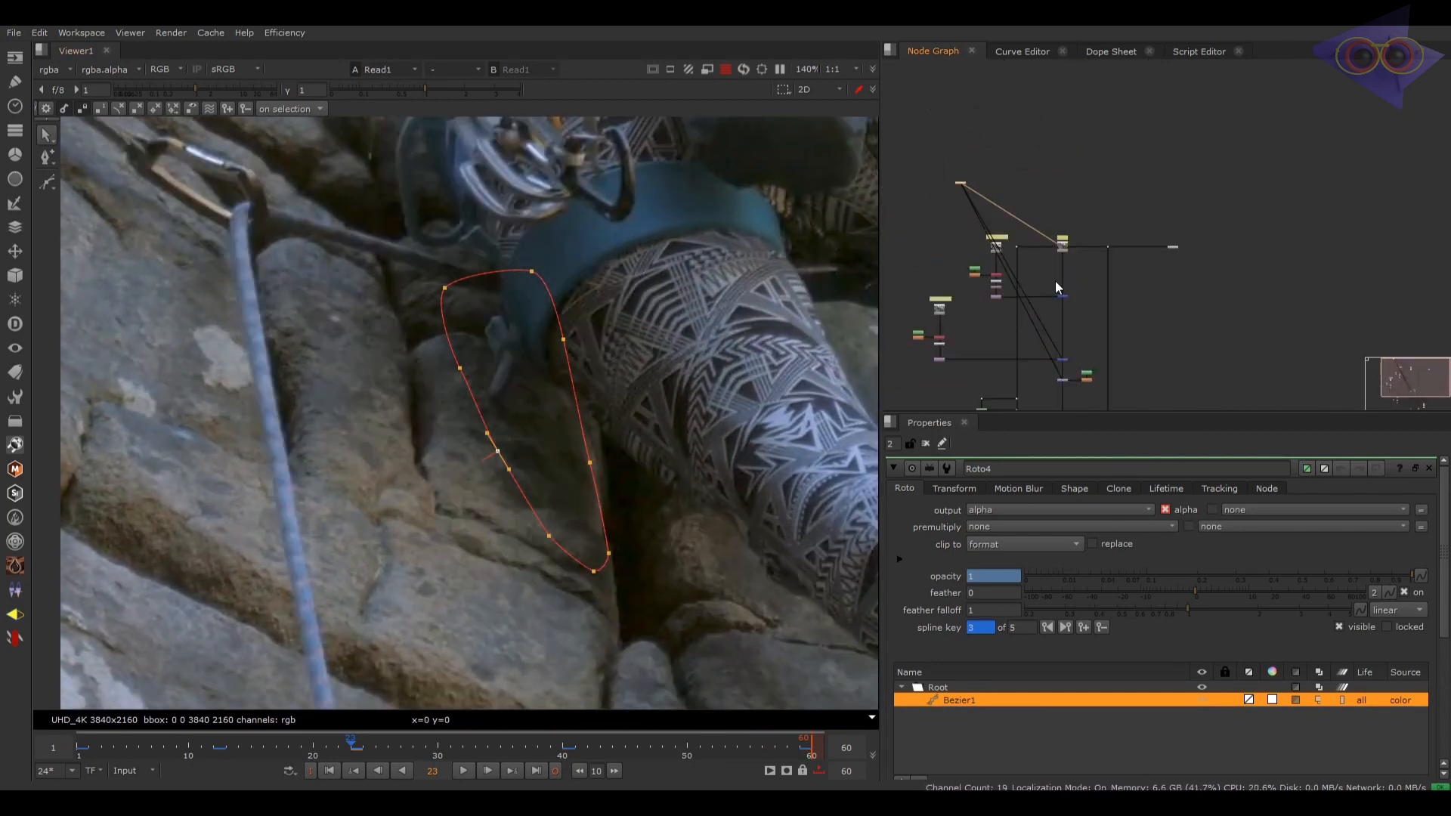
scroll(1075, 390, "up", 5)
left_click_drag(1072, 350, 1020, 384)
key("2")
left_click(993, 408)
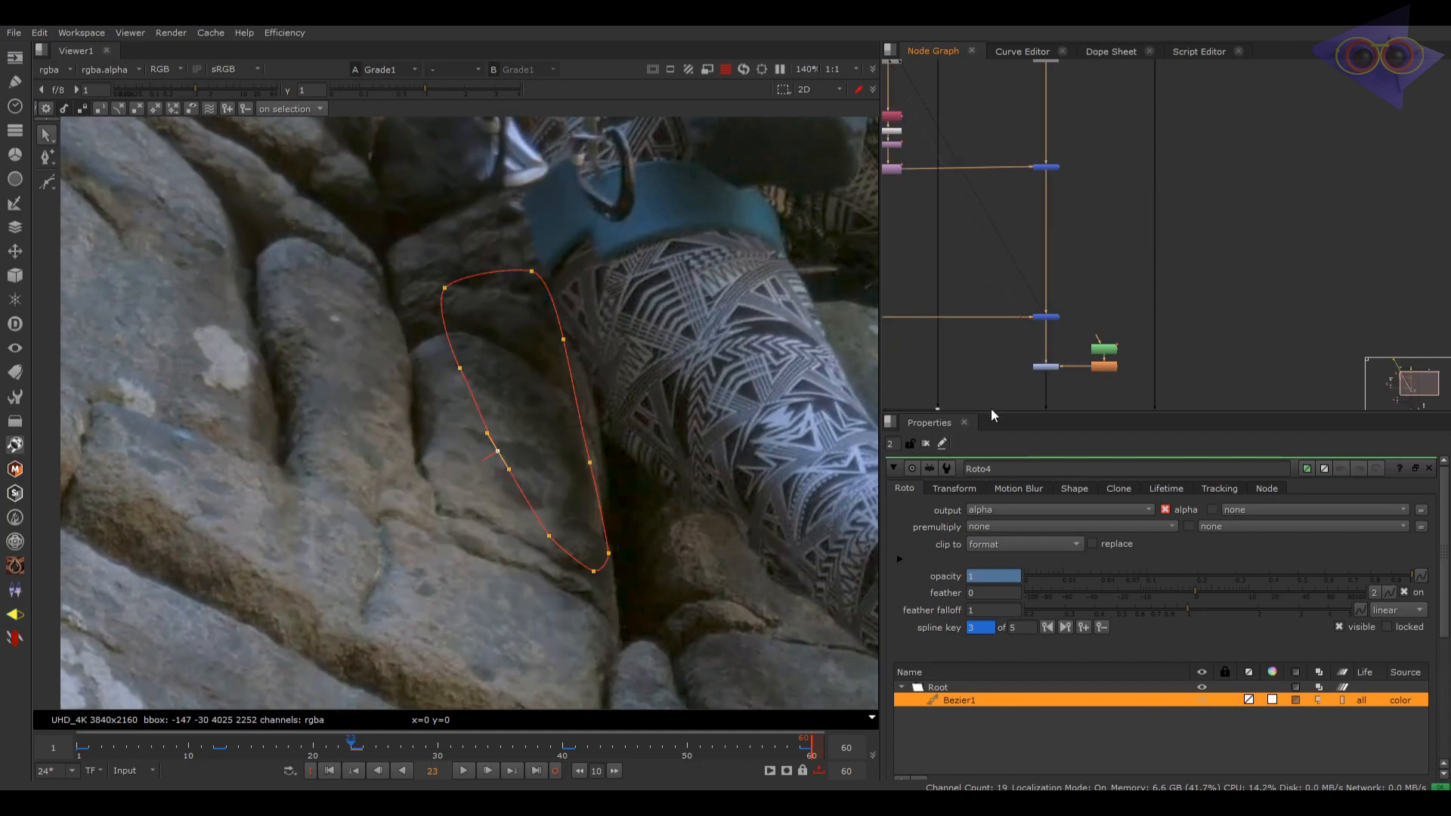
Step: Open the Grade1 settings and compare its red channel with the source plate on the masked rock
left_click(1045, 369)
middle_click_drag(613, 543, 572, 527)
key("r")
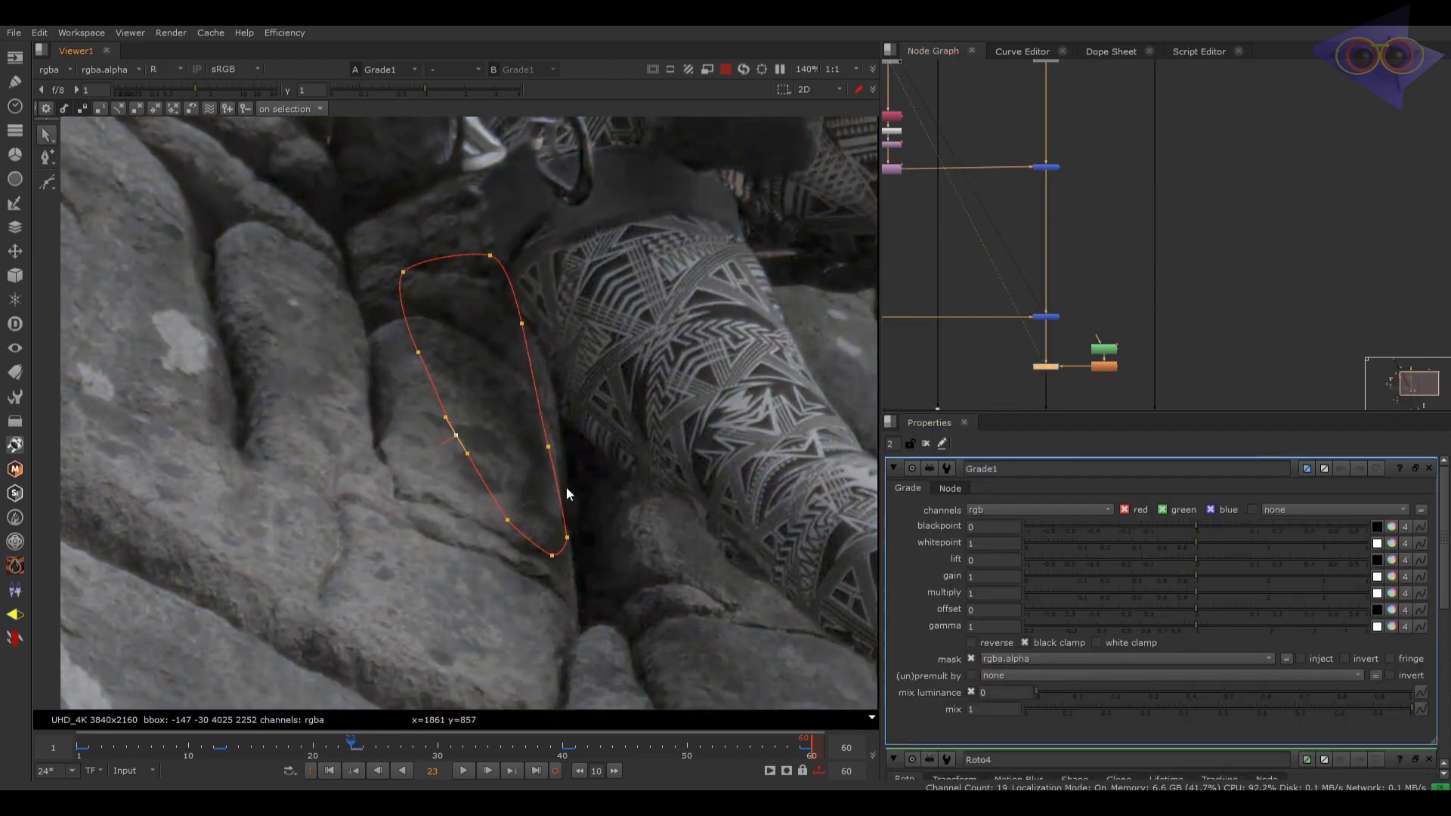
scroll(1027, 275, "down", 3)
left_click(1000, 177)
key("2")
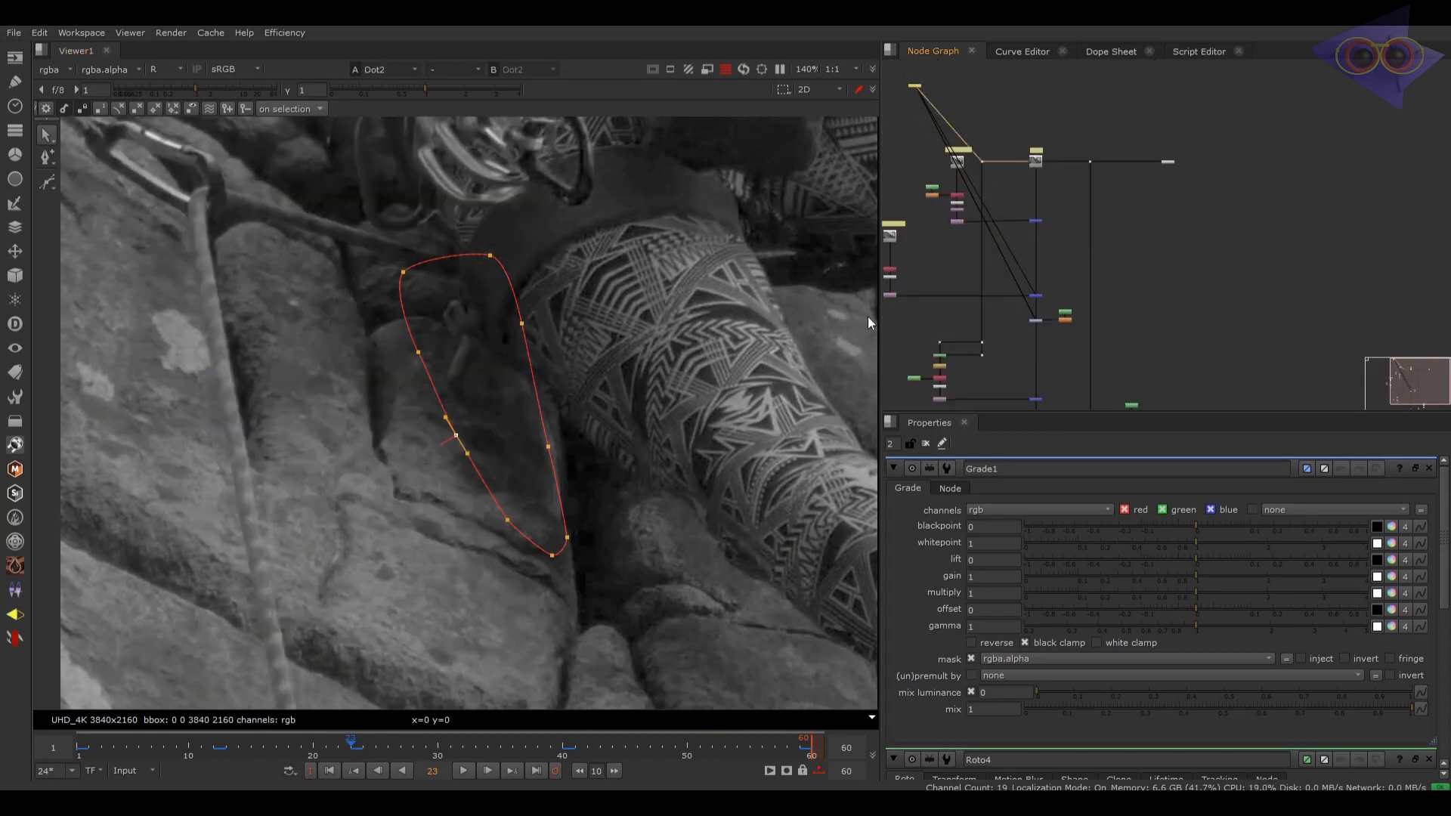
key("1")
scroll(546, 478, "up", 2)
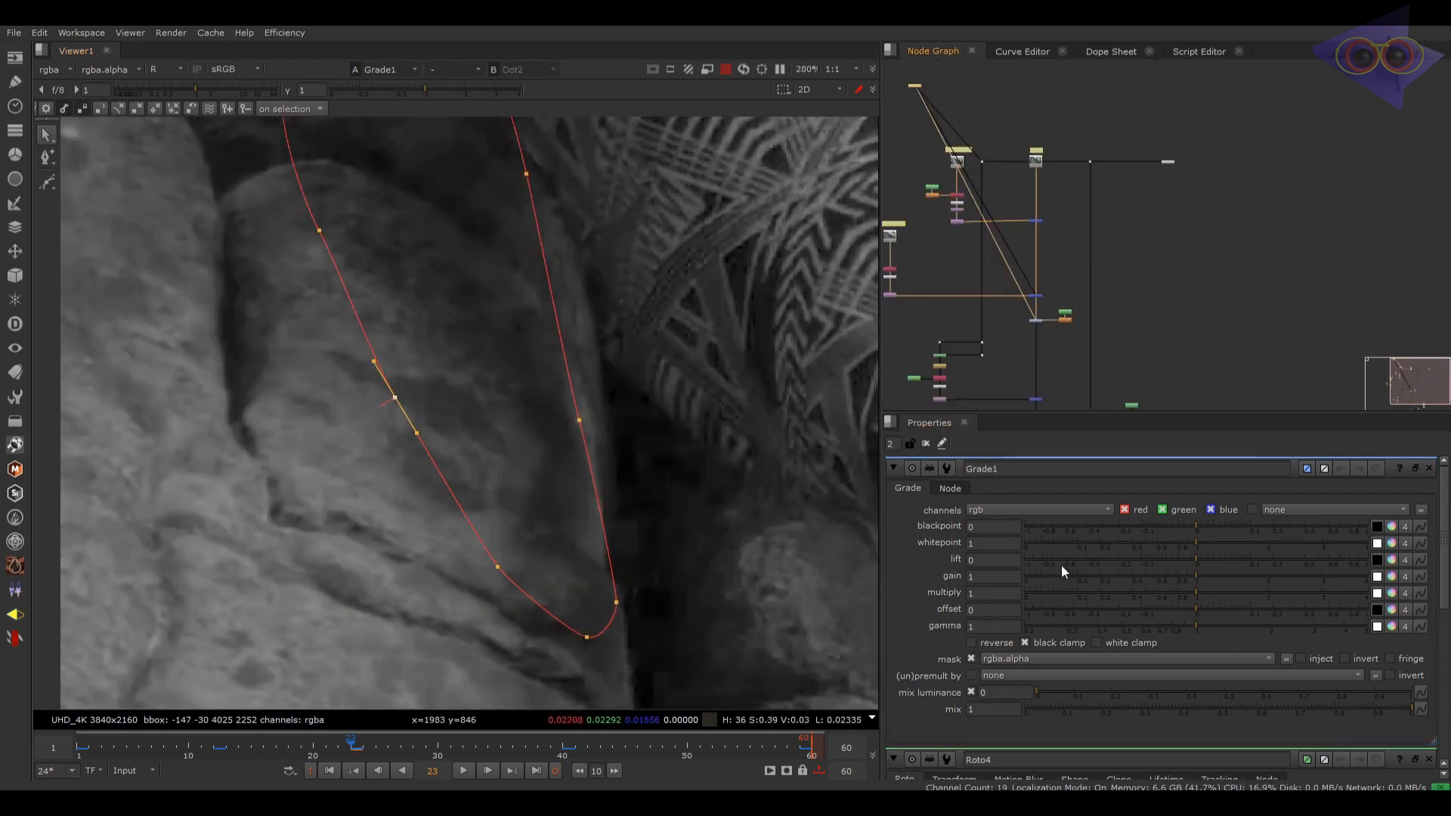
Step: Split the Grade1 gain into separate channels and set the red gain to 0.6
left_click(1393, 579)
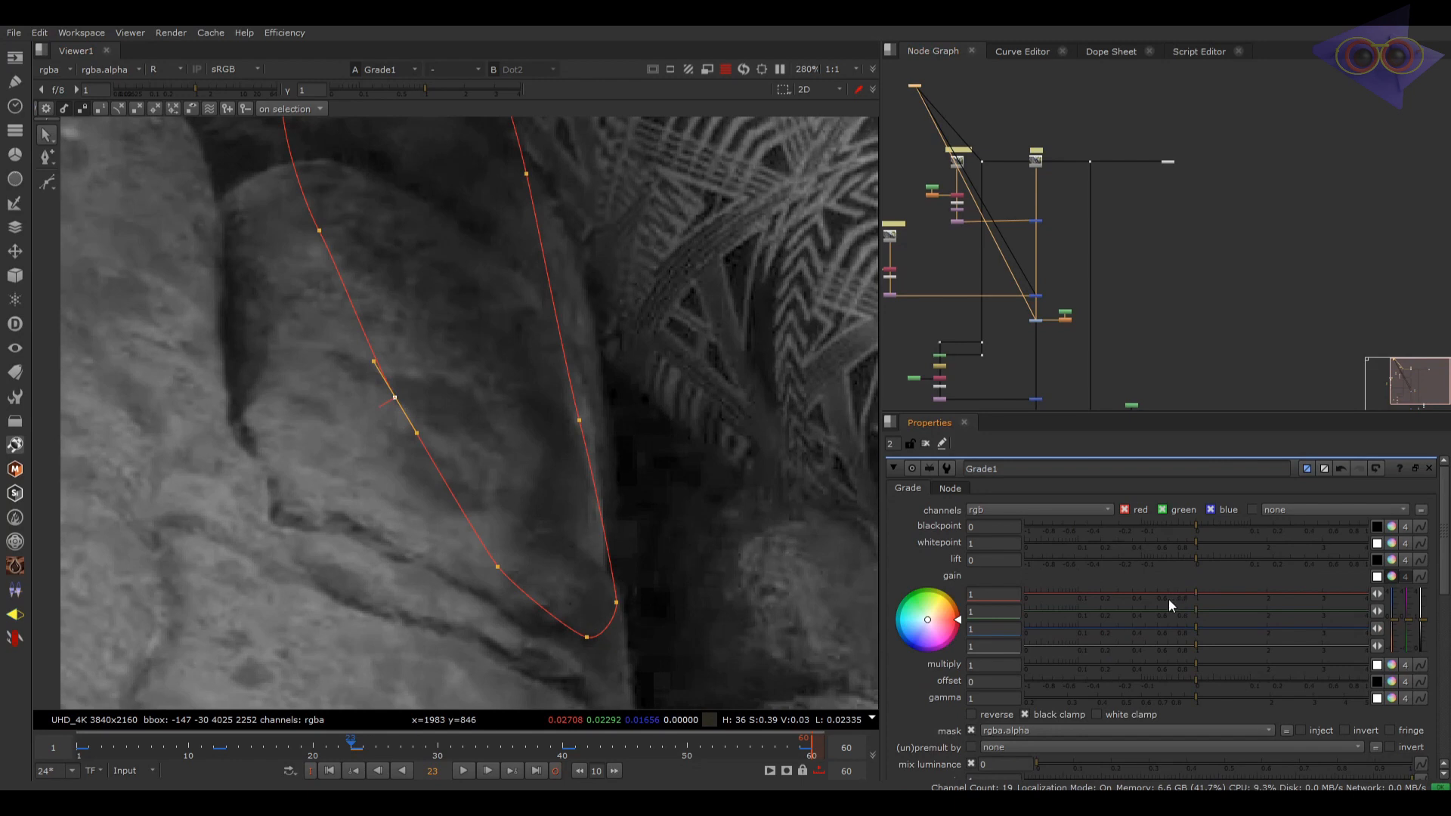
key("Down")
key("Down")
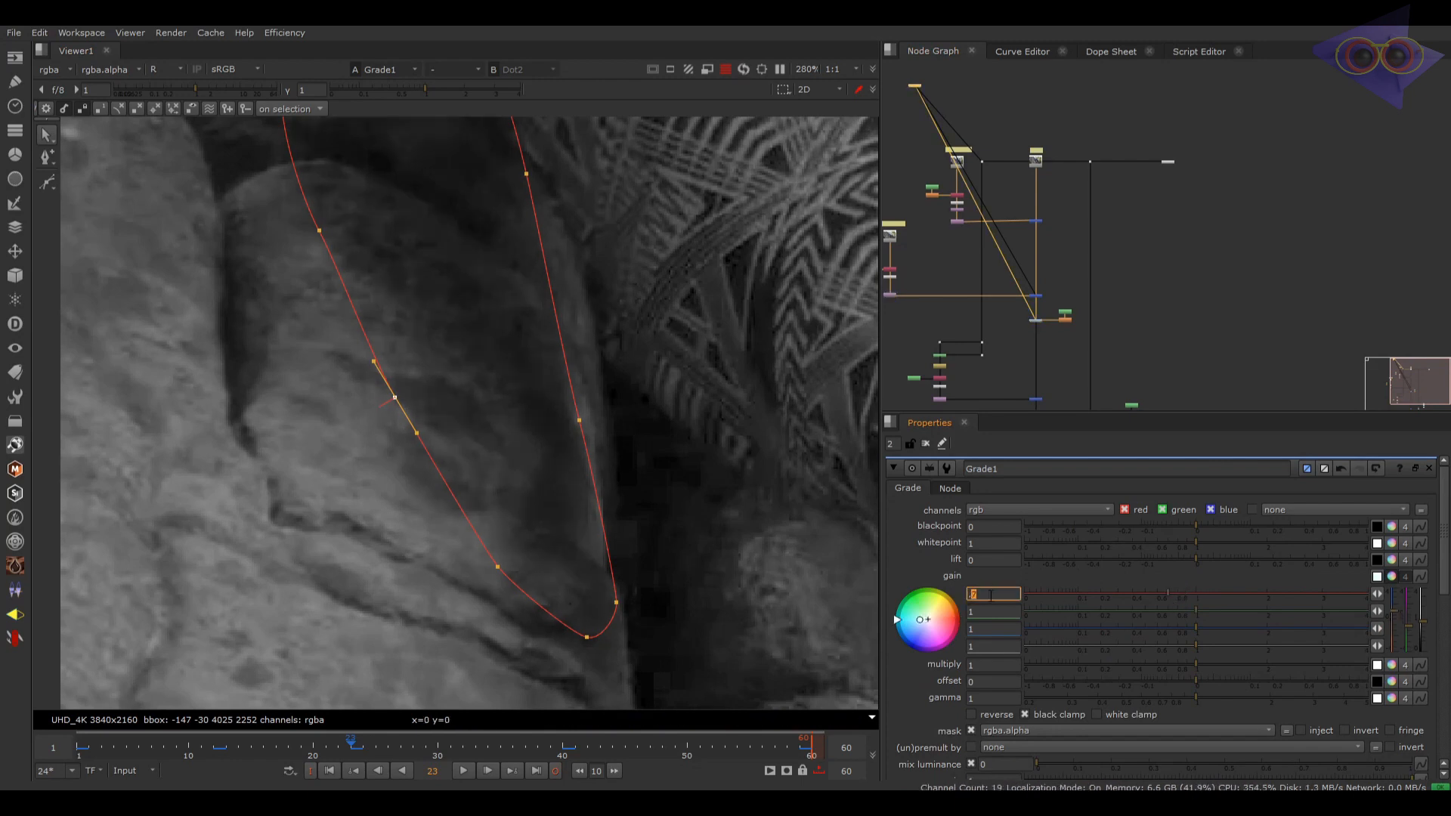
scroll(638, 453, "down", 2)
middle_click_drag(668, 465, 654, 496)
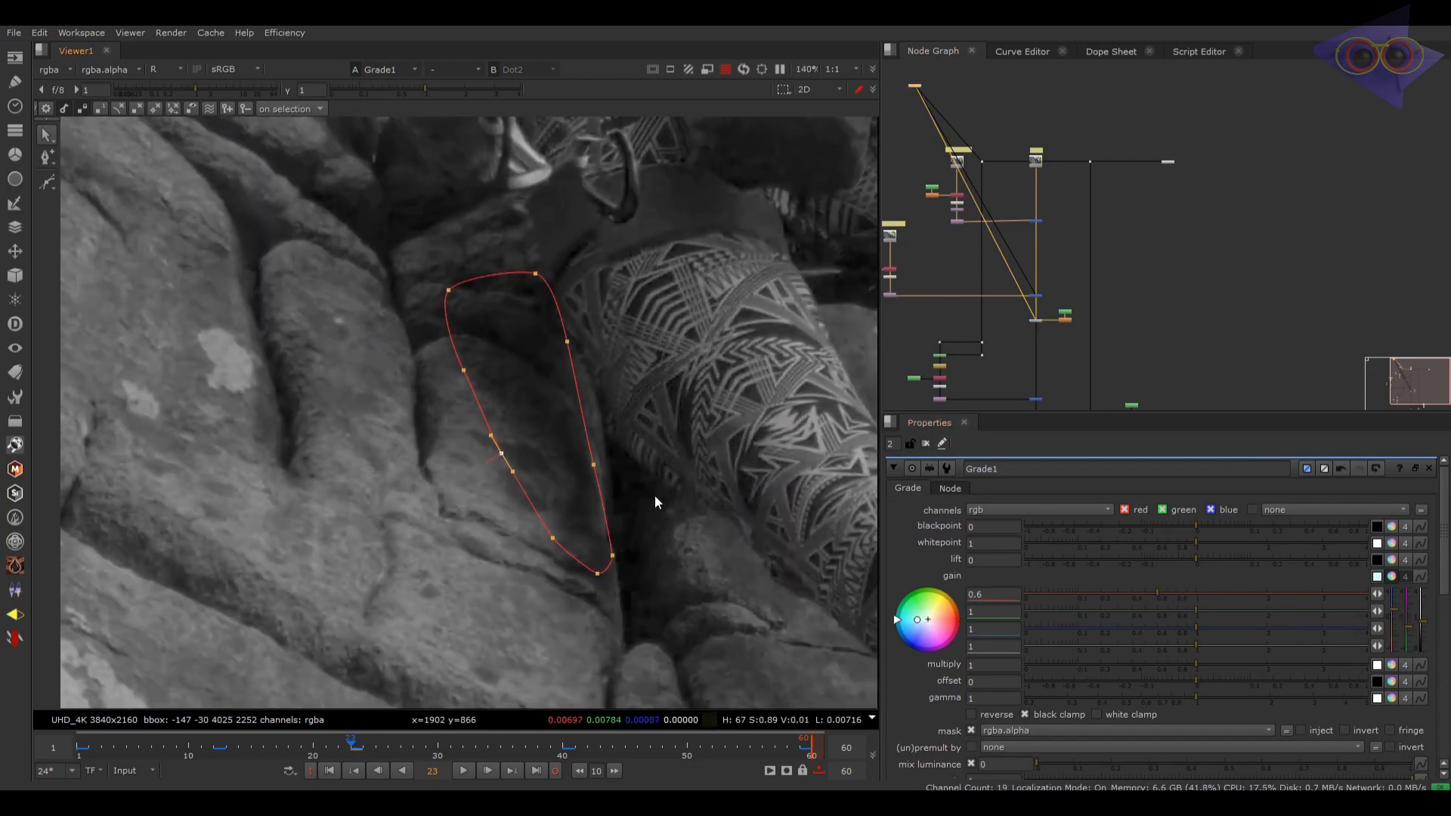
Step: Undo the Grade1 red gain change and set its gamma to 0.9 instead
key("ctrl+z")
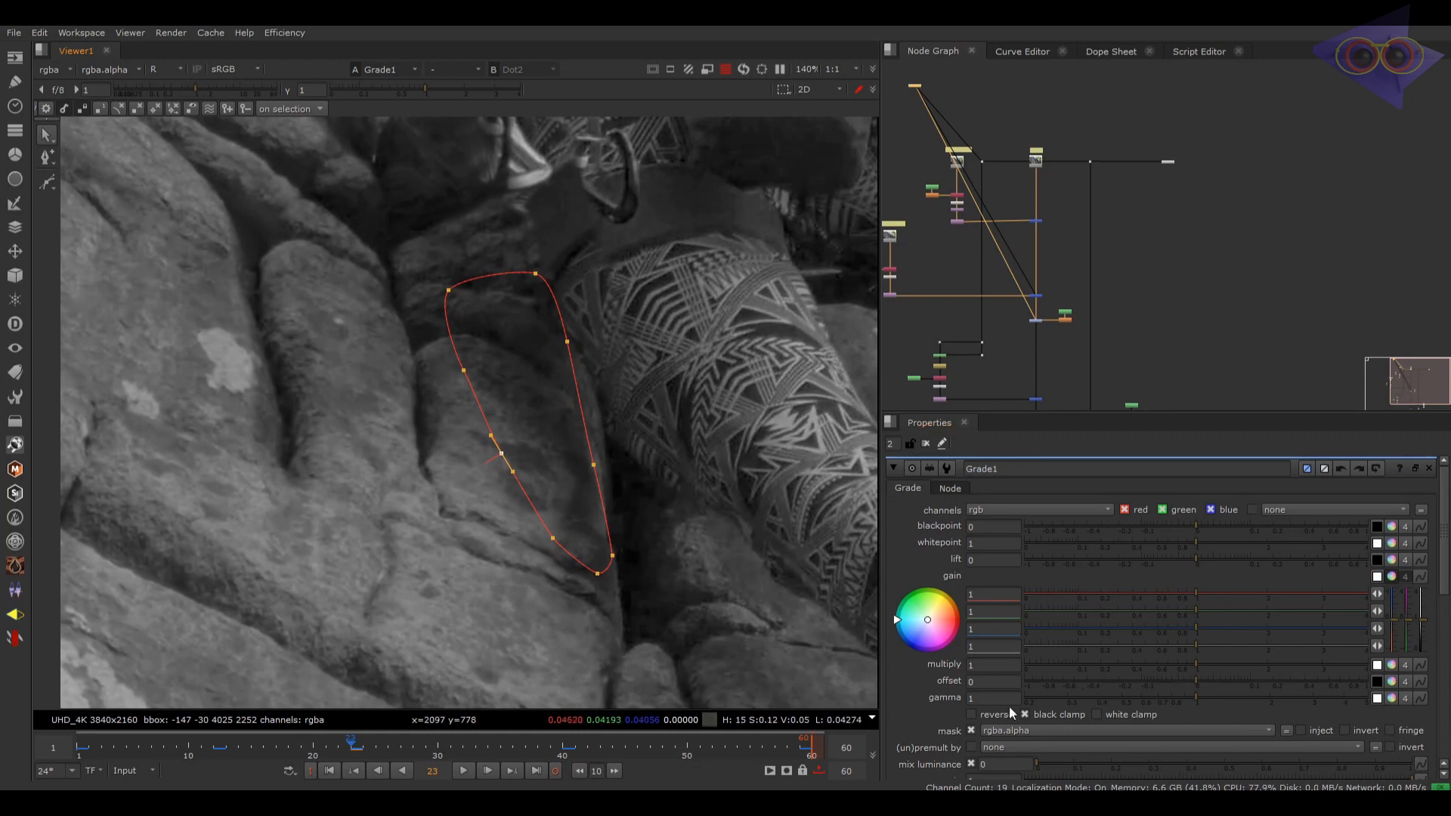
key("Down")
key("Up")
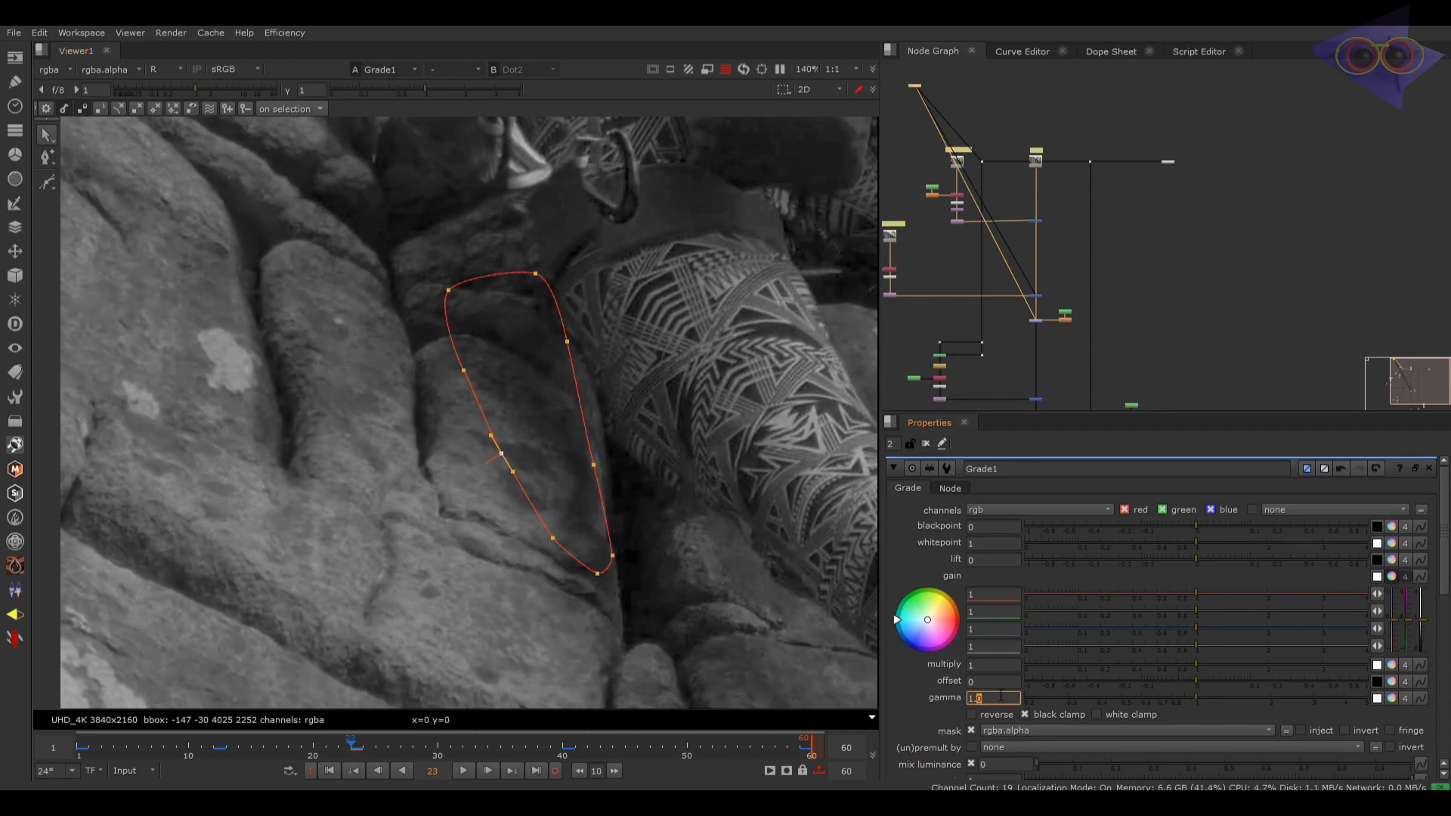
key("Down")
Step: Hide the roto overlay and compare the Grade1 red channel with the source plate around the masked rock
middle_click_drag(662, 499, 646, 505)
key("o")
key("1")
key("2")
key("1")
key("2")
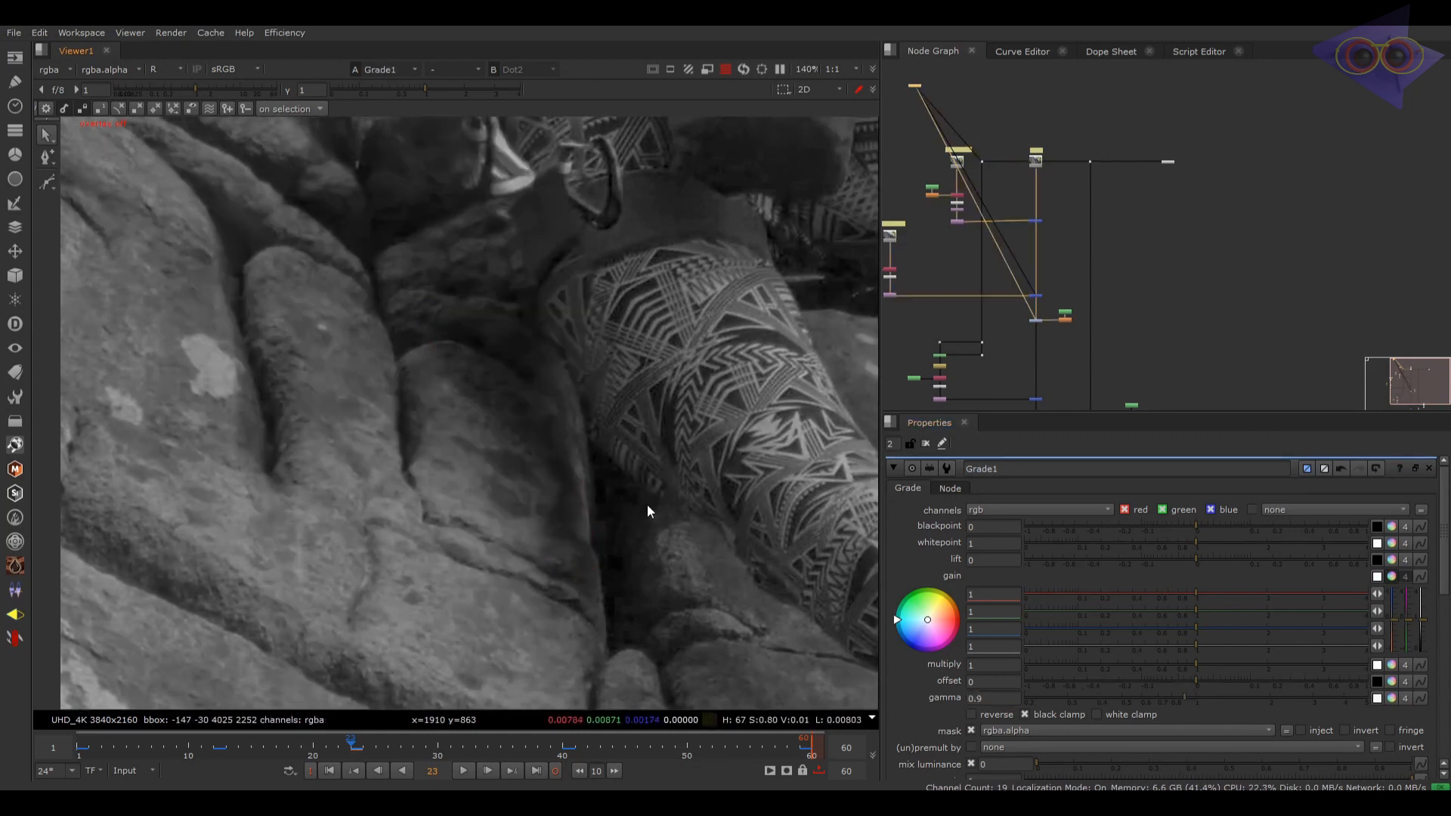
key("1")
key("2")
Step: View the final Merge3 result in the red channel and compare it with the source plate on the rock beside the leg
scroll(1091, 324, "down", 2)
middle_click_drag(1073, 384, 1041, 298)
left_click_drag(1034, 304, 1004, 336)
key("2")
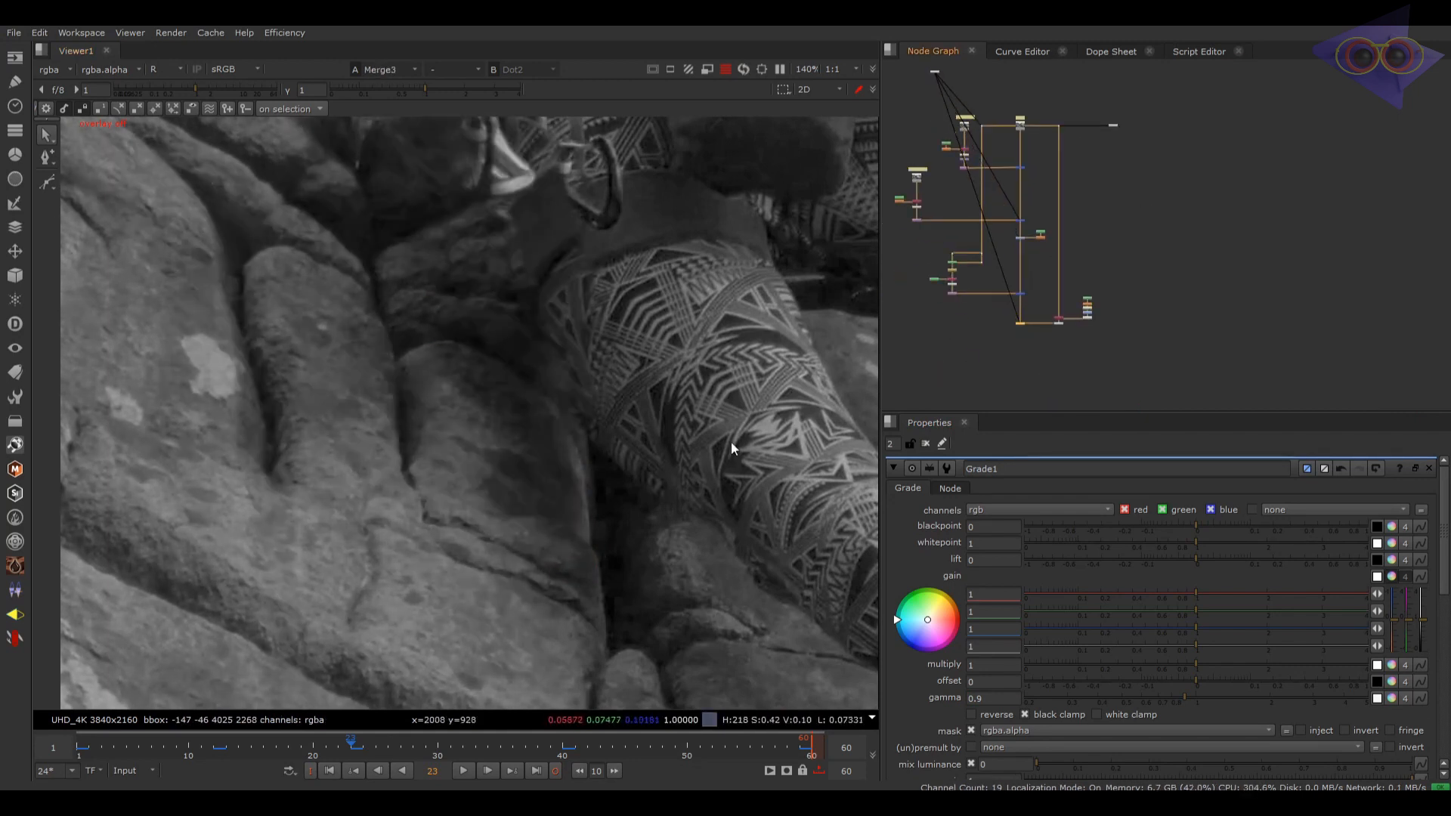
scroll(527, 476, "up", 4)
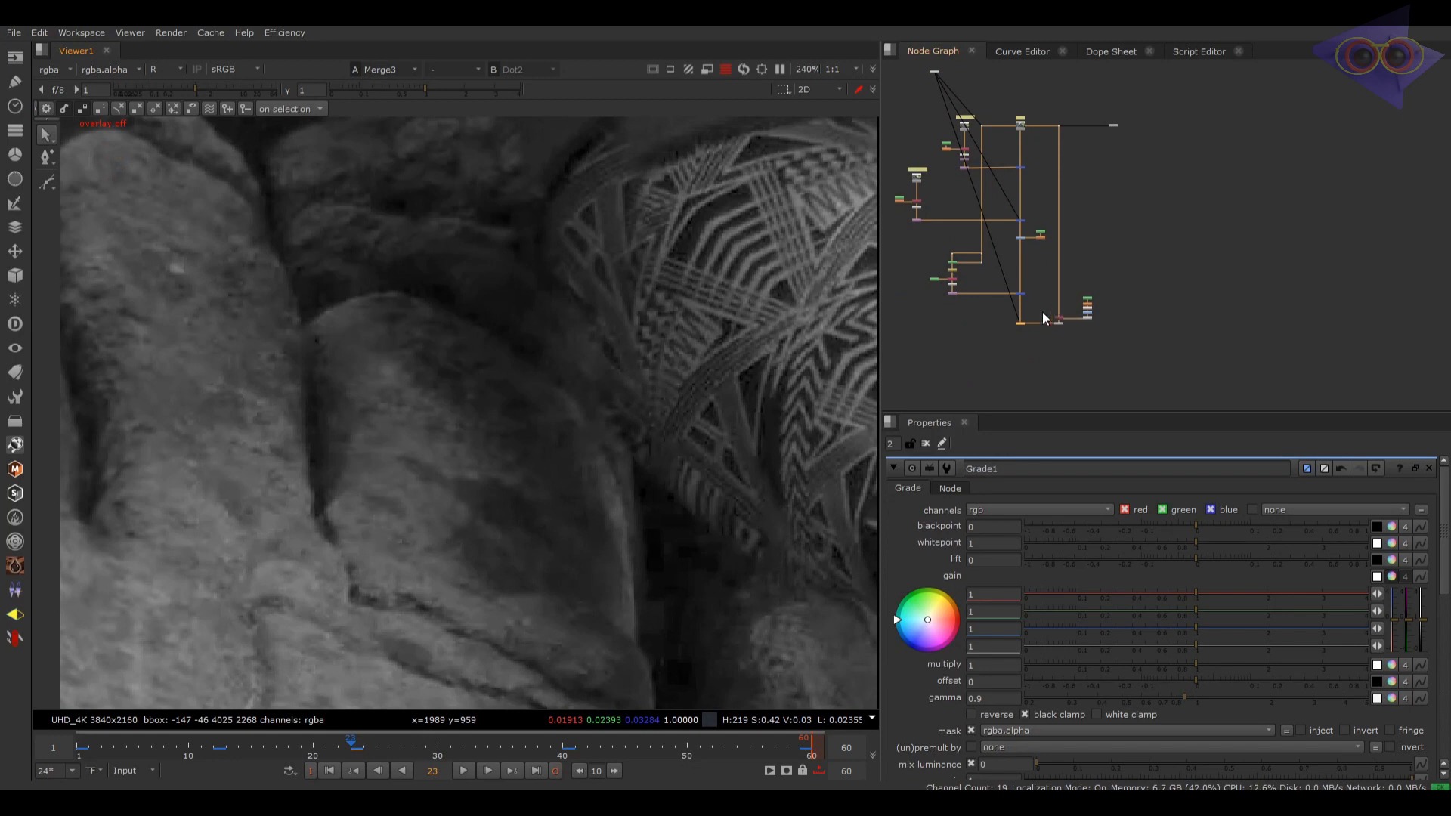
key("1")
key("2")
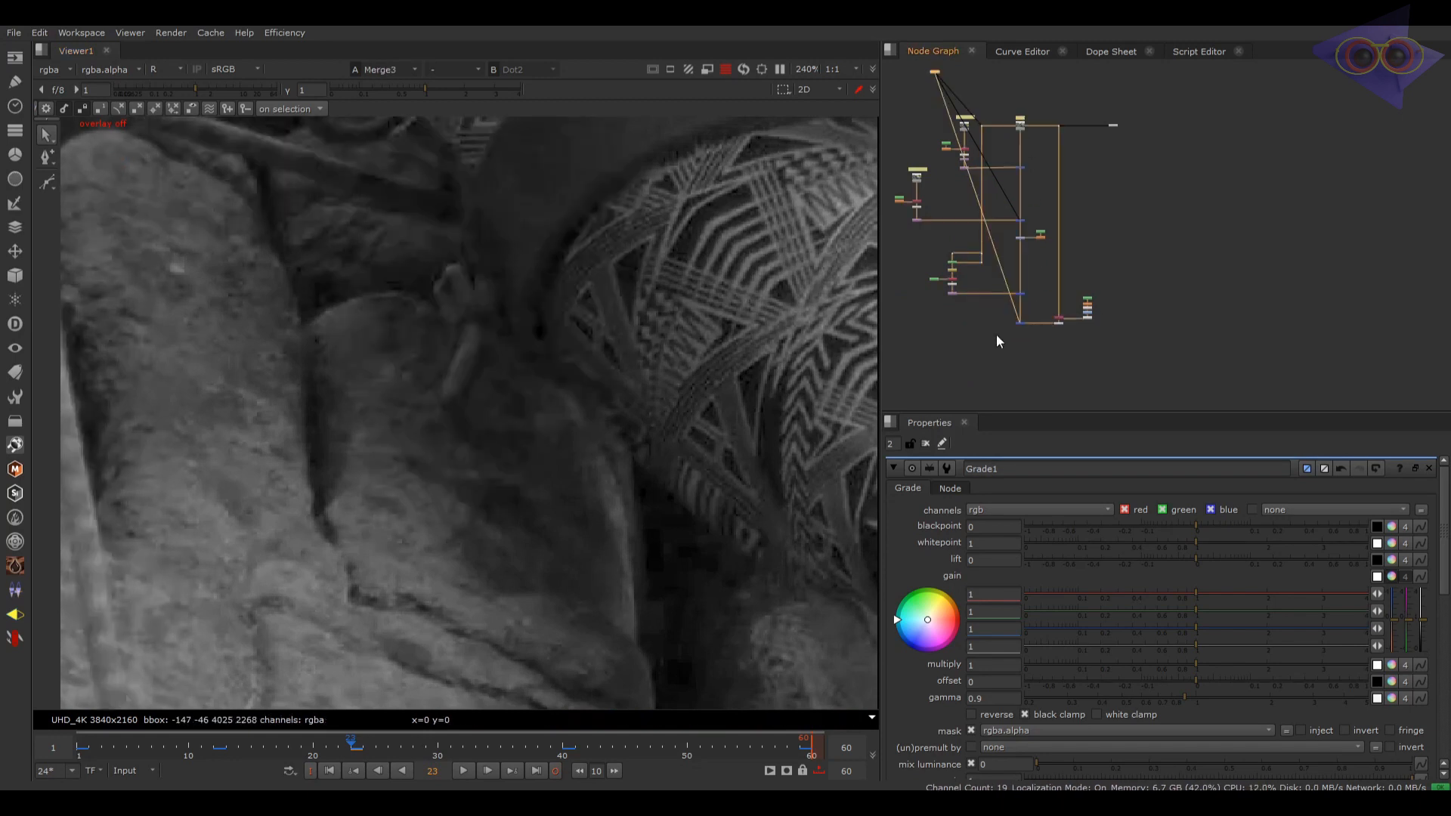
scroll(1017, 238, "up", 3)
left_click(1027, 238)
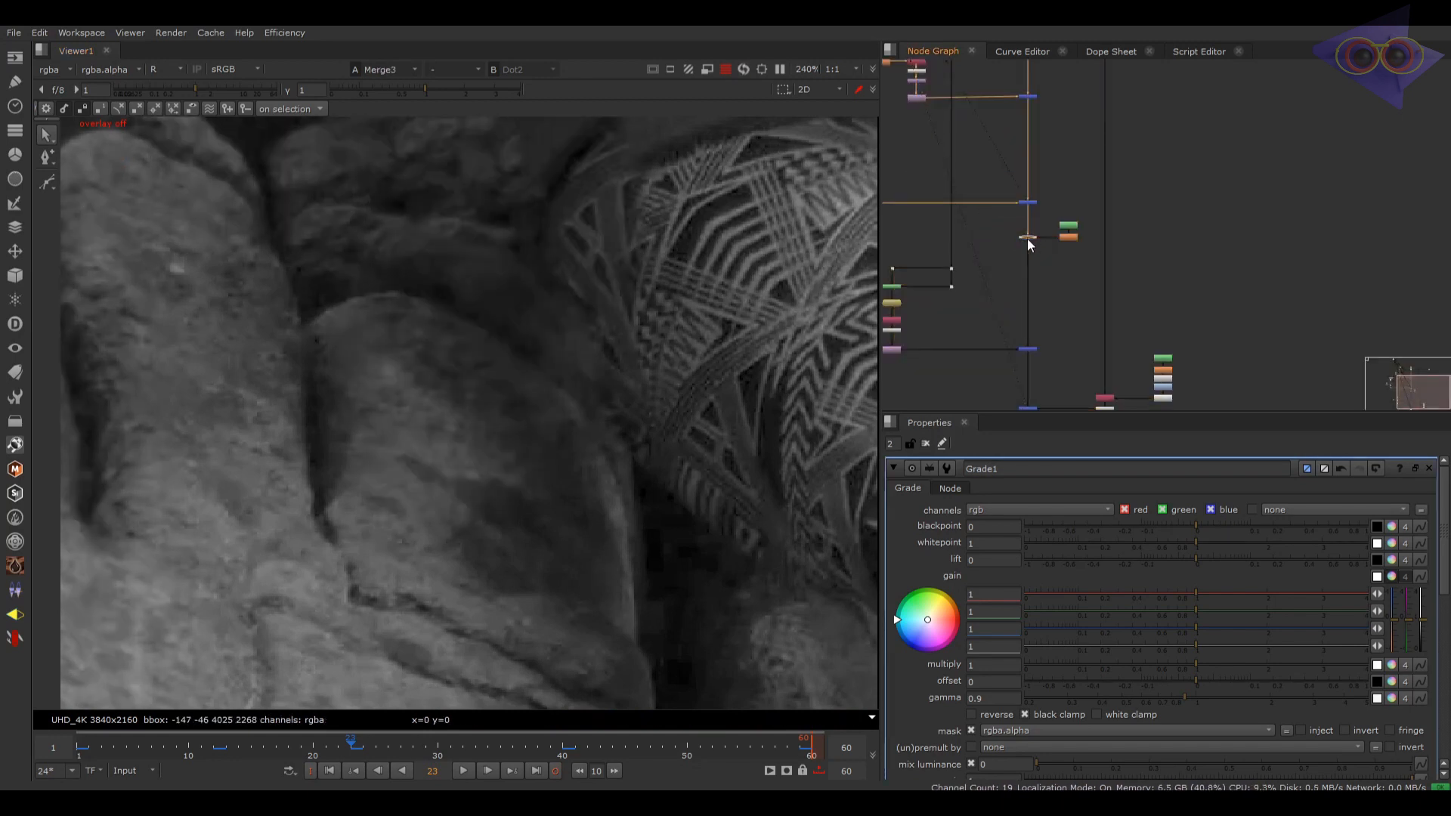
scroll(565, 423, "down", 4)
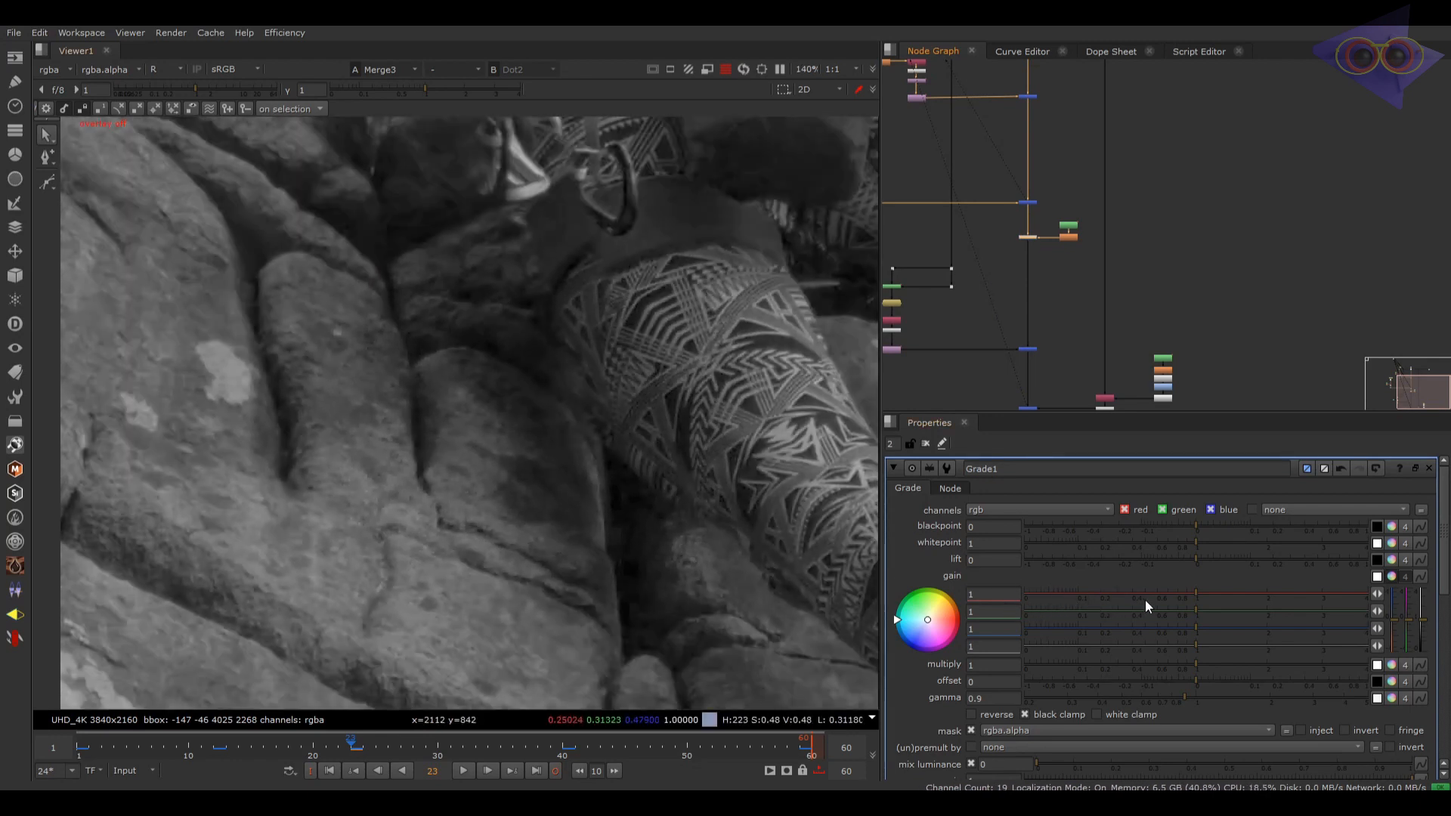
Step: Animate the Grade1 gamma with keys of 0.9 at frame 23, 1 at frame 1 and 0.95 at frame 40
right_click(997, 697)
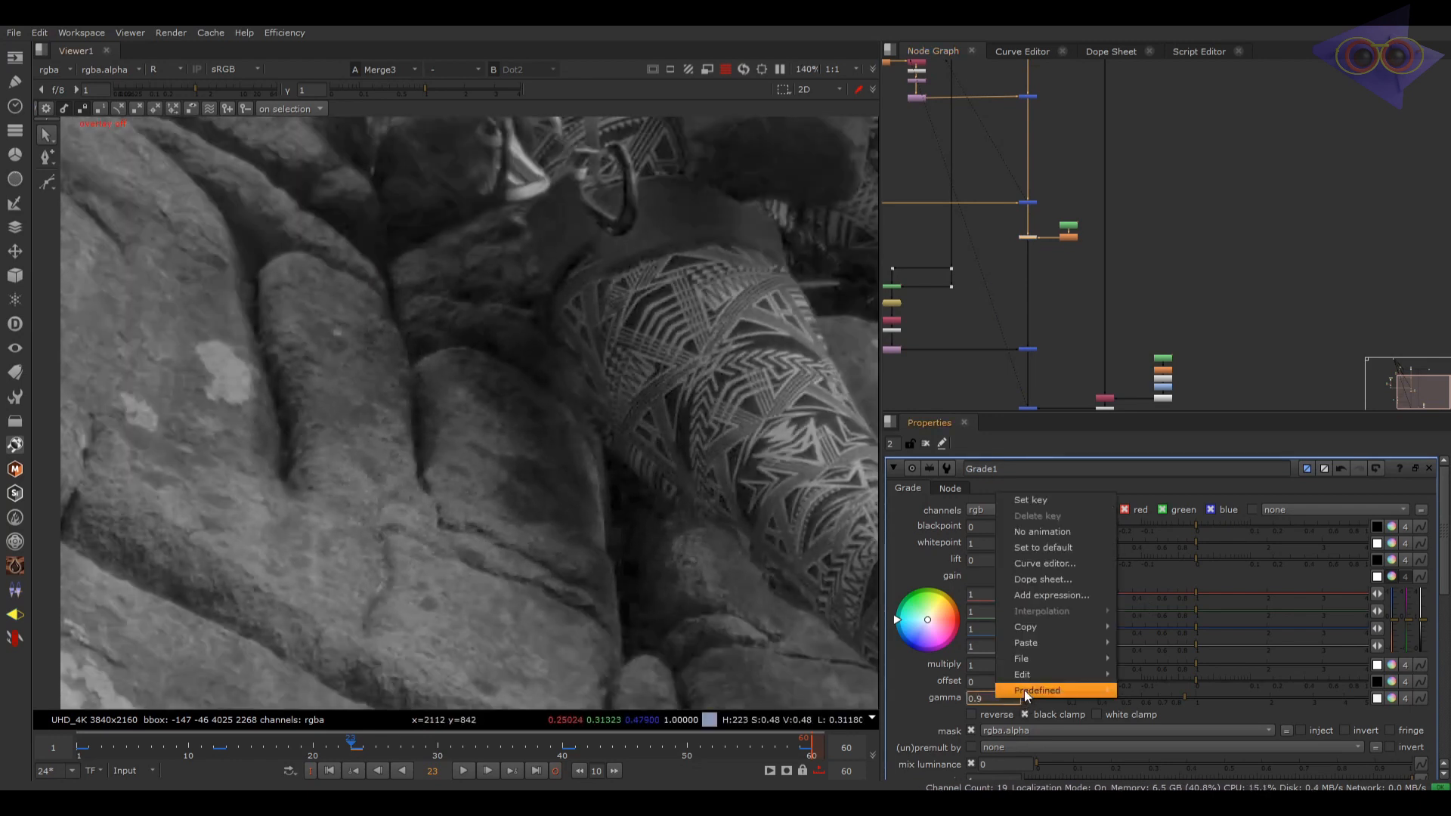
left_click(1029, 512)
left_click(200, 756)
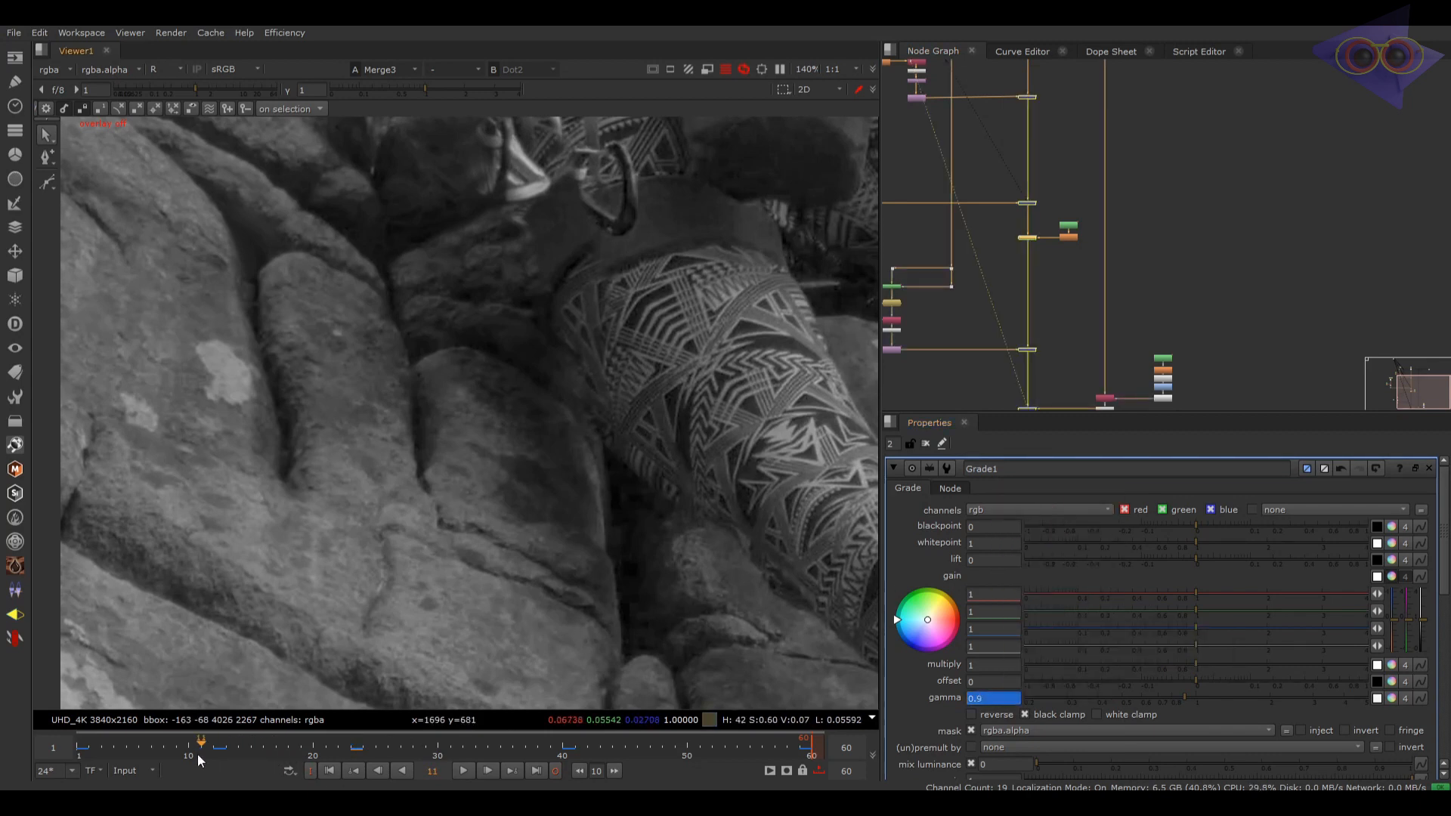
left_click_drag(89, 760, 79, 757)
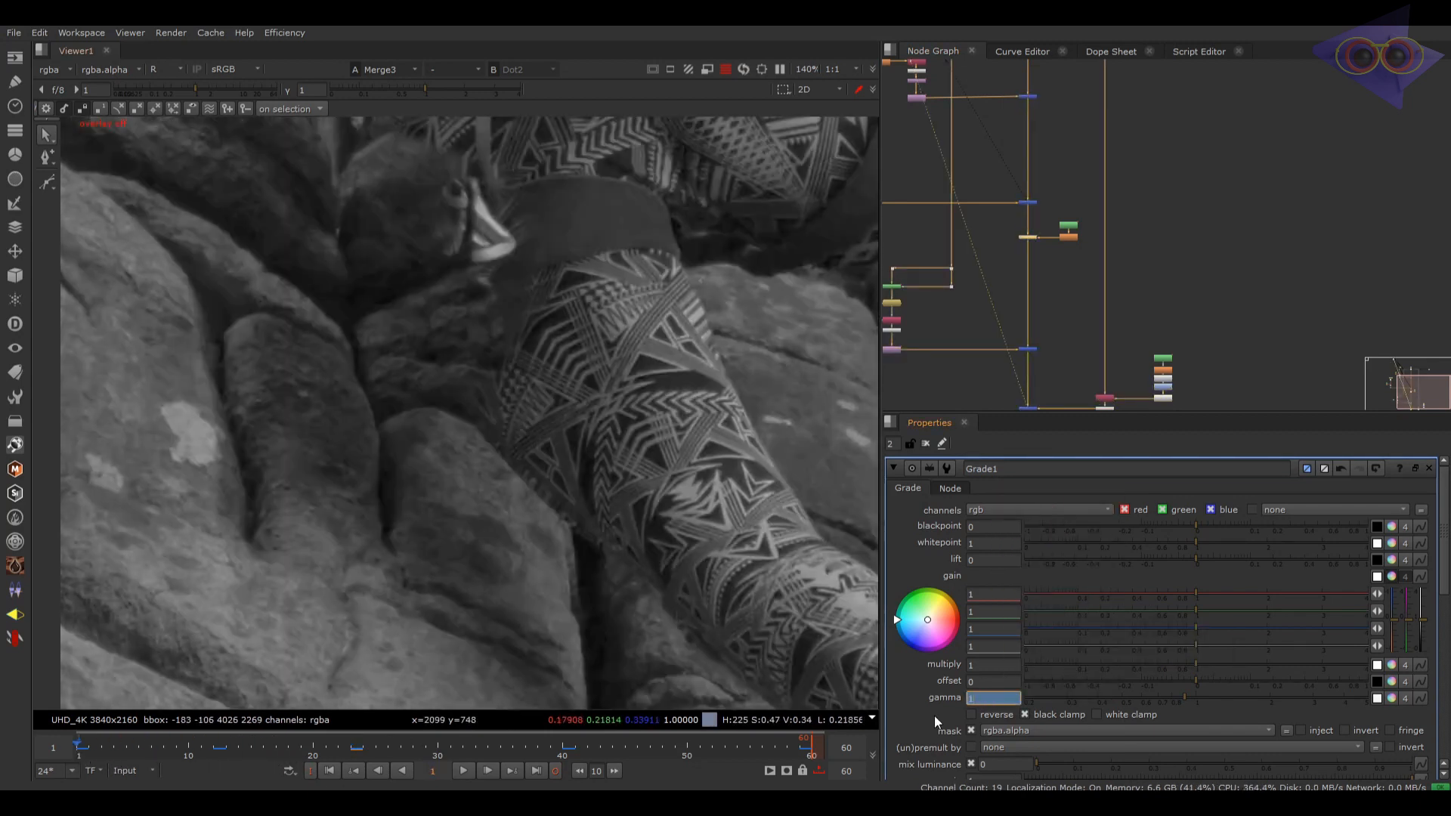
left_click(560, 750)
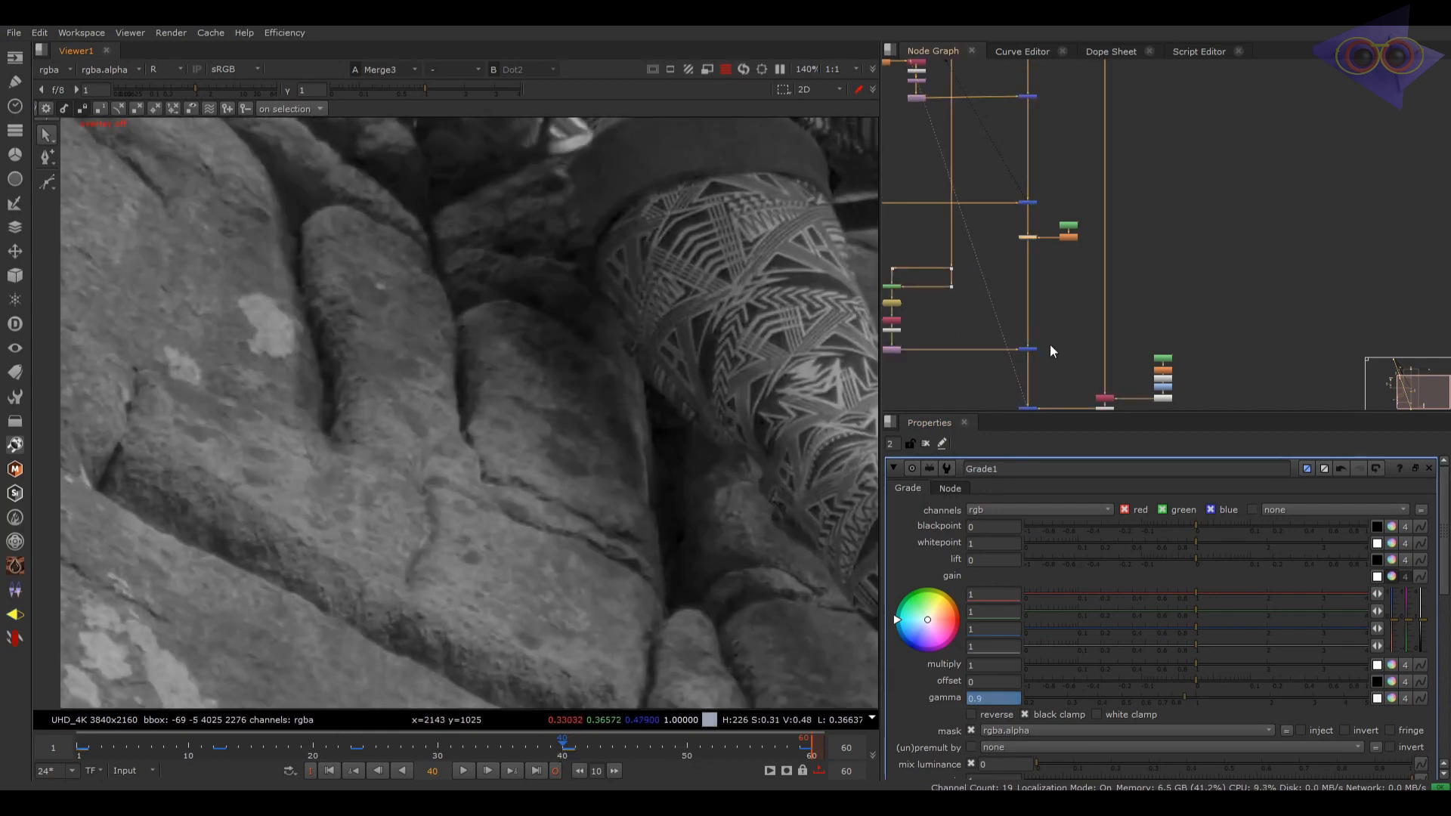
left_click(1040, 233)
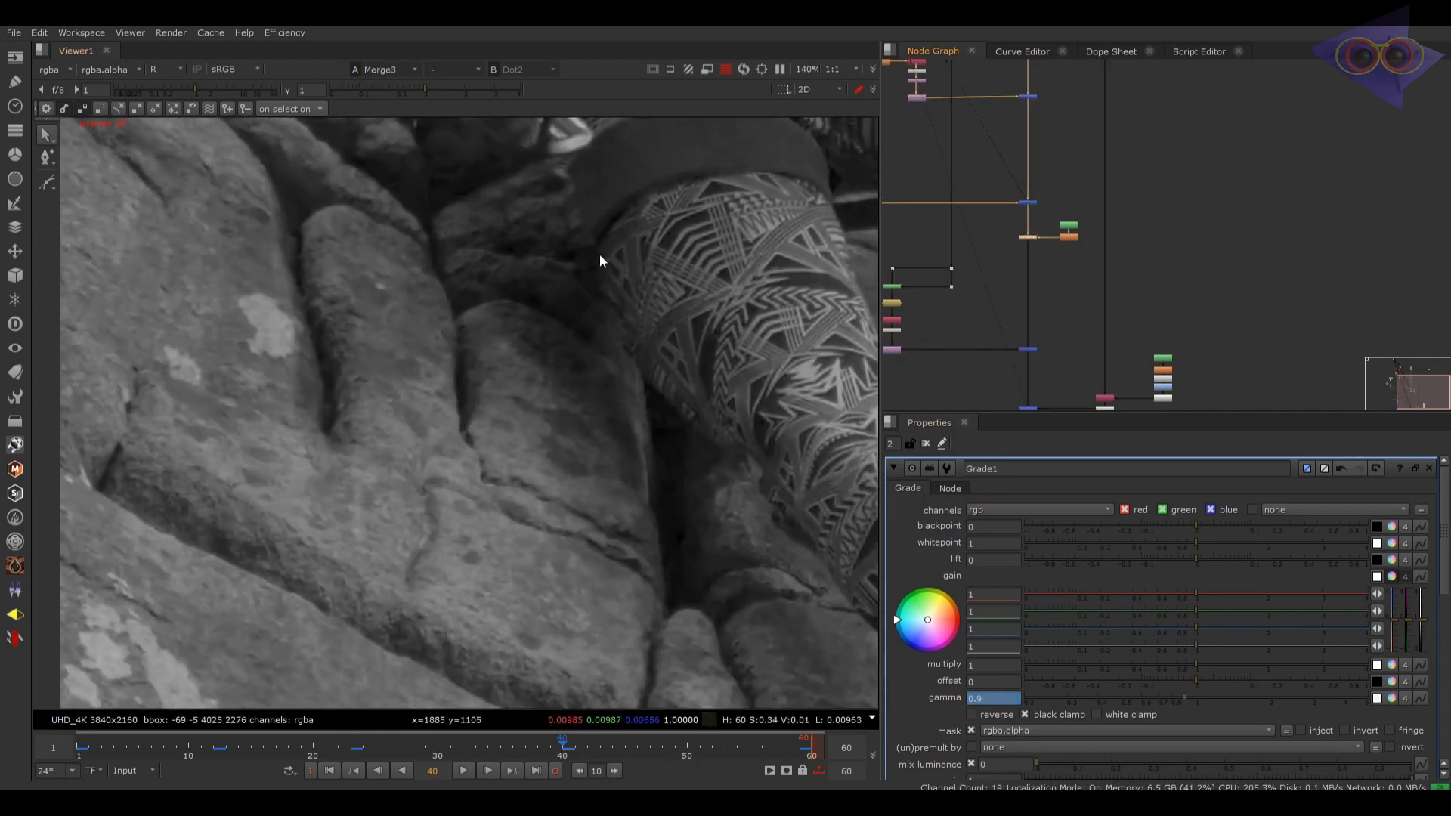
type("5")
key("Return")
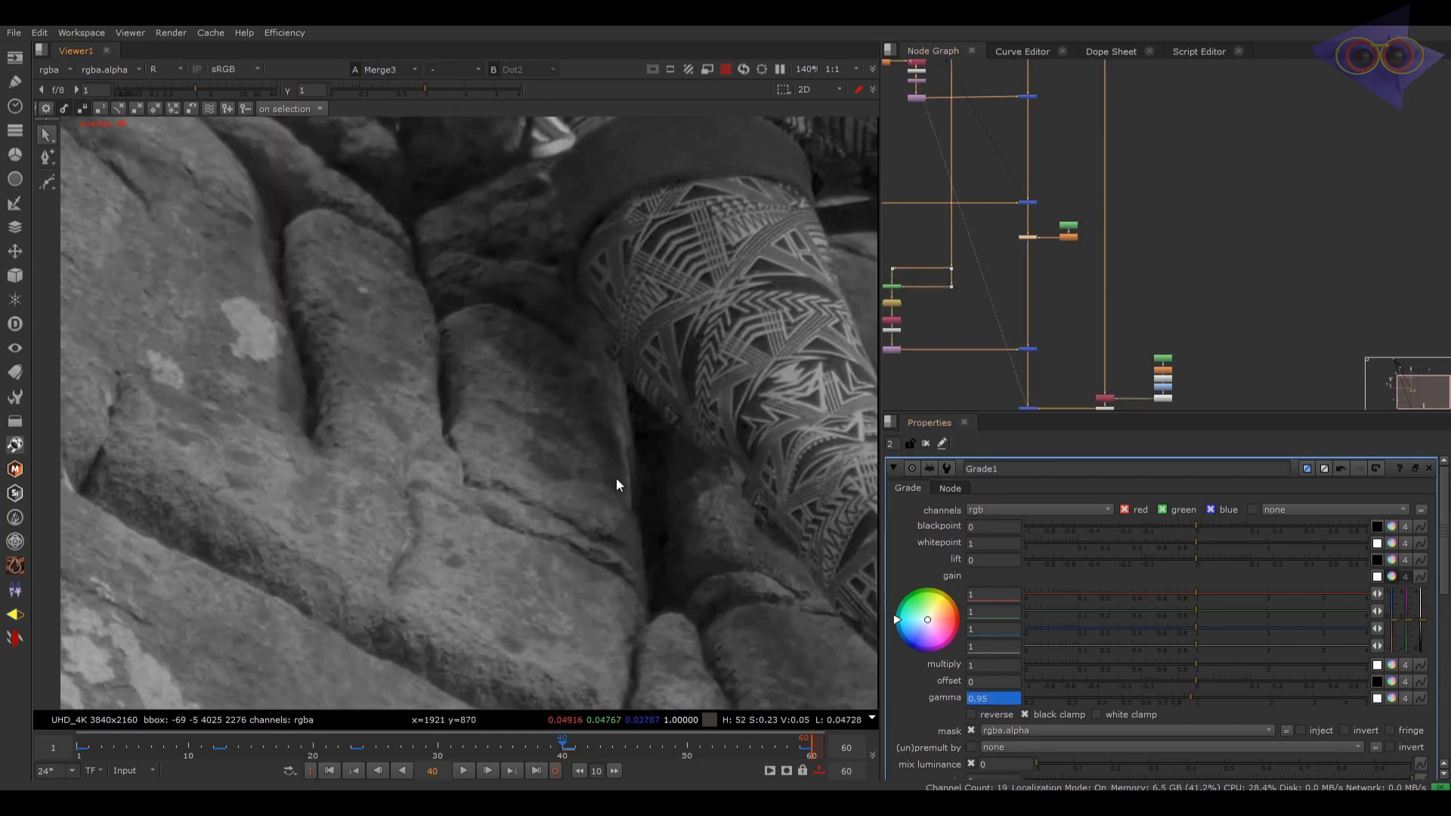
Step: Compare the Merge3 result with the source plate in full colour at frame 59, then review back to frame 24
left_click(804, 742)
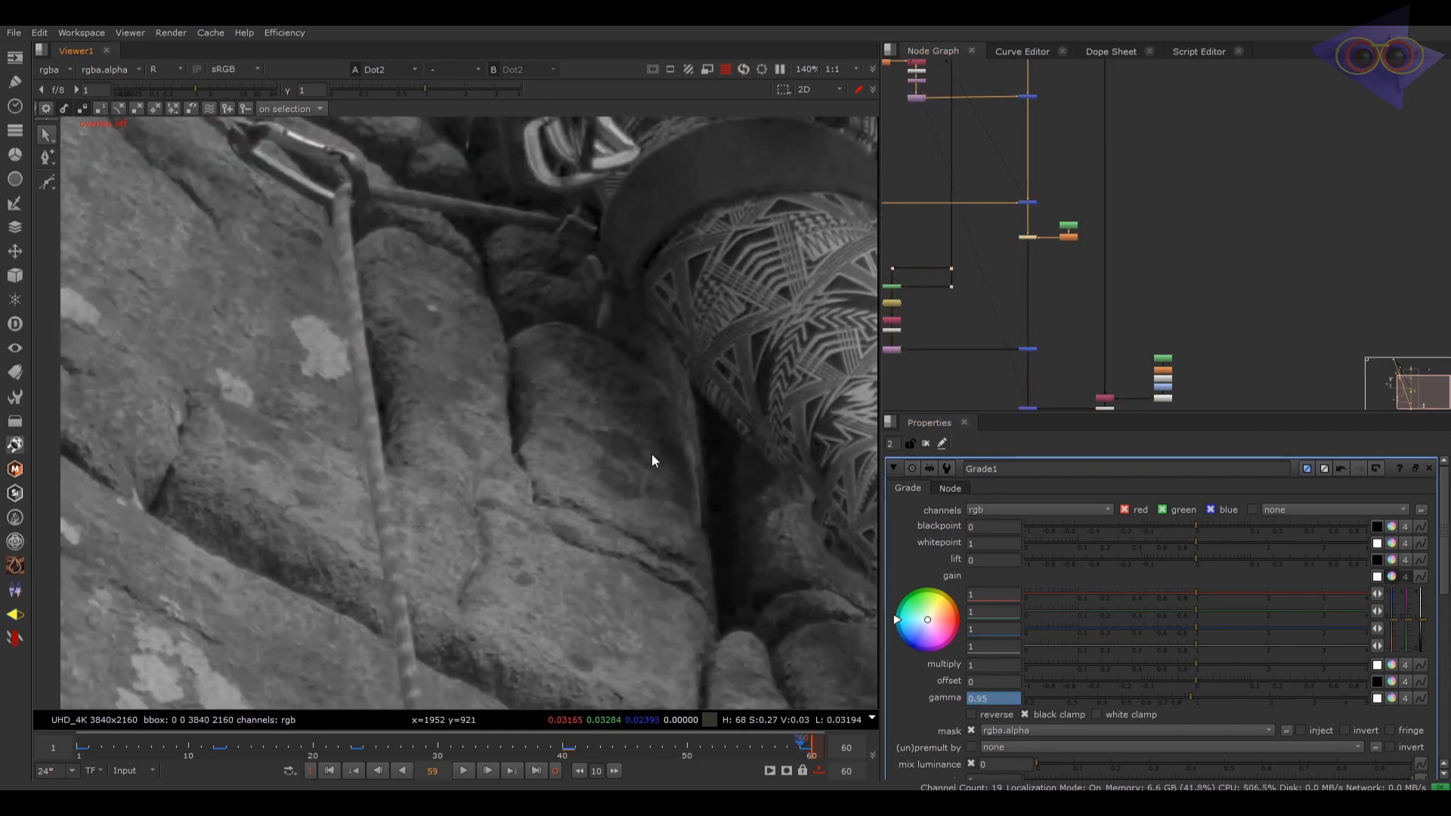
key("r")
key("1")
key("2")
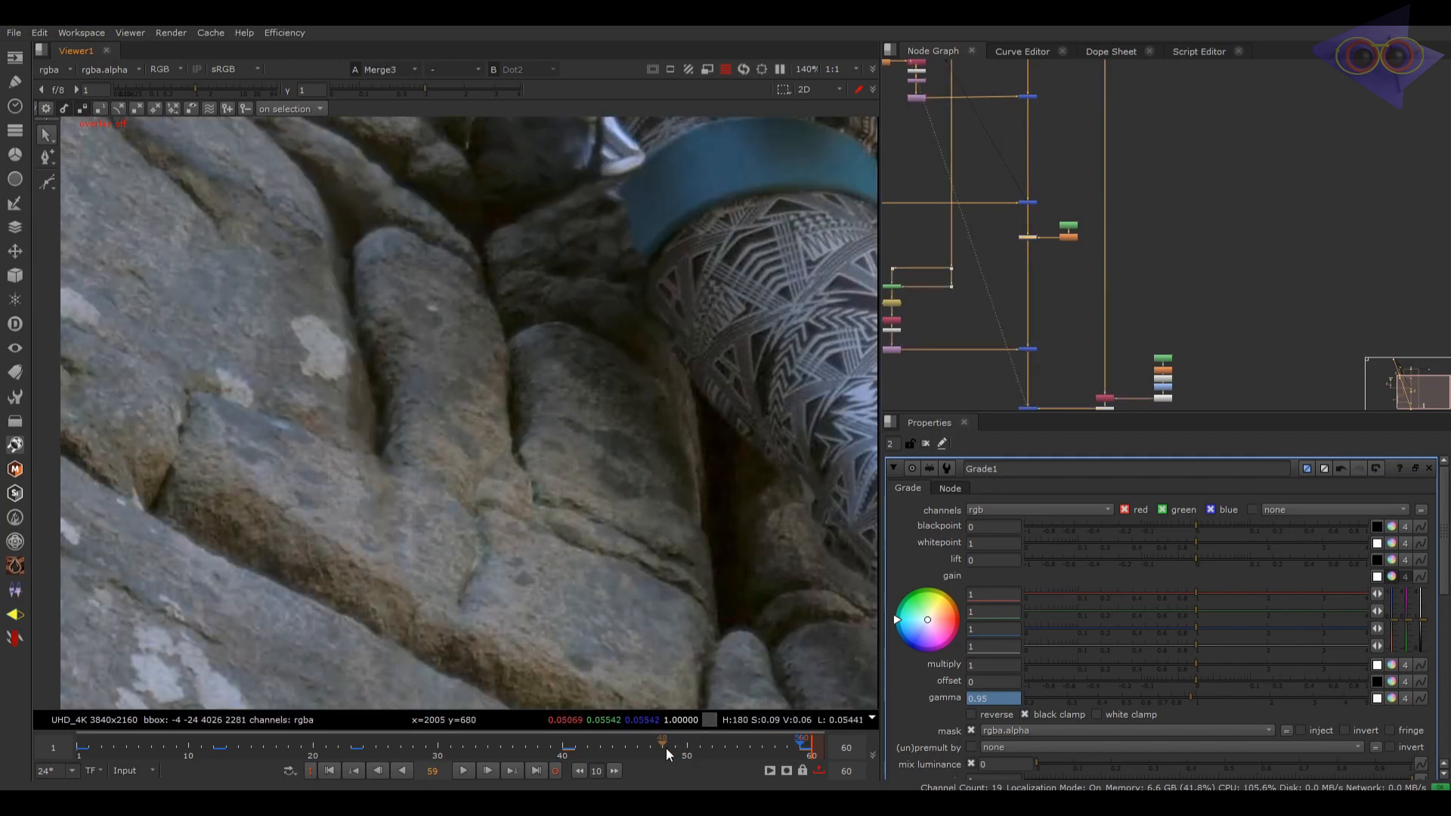
left_click(600, 752)
left_click_drag(598, 763, 356, 777)
scroll(464, 564, "down", 3)
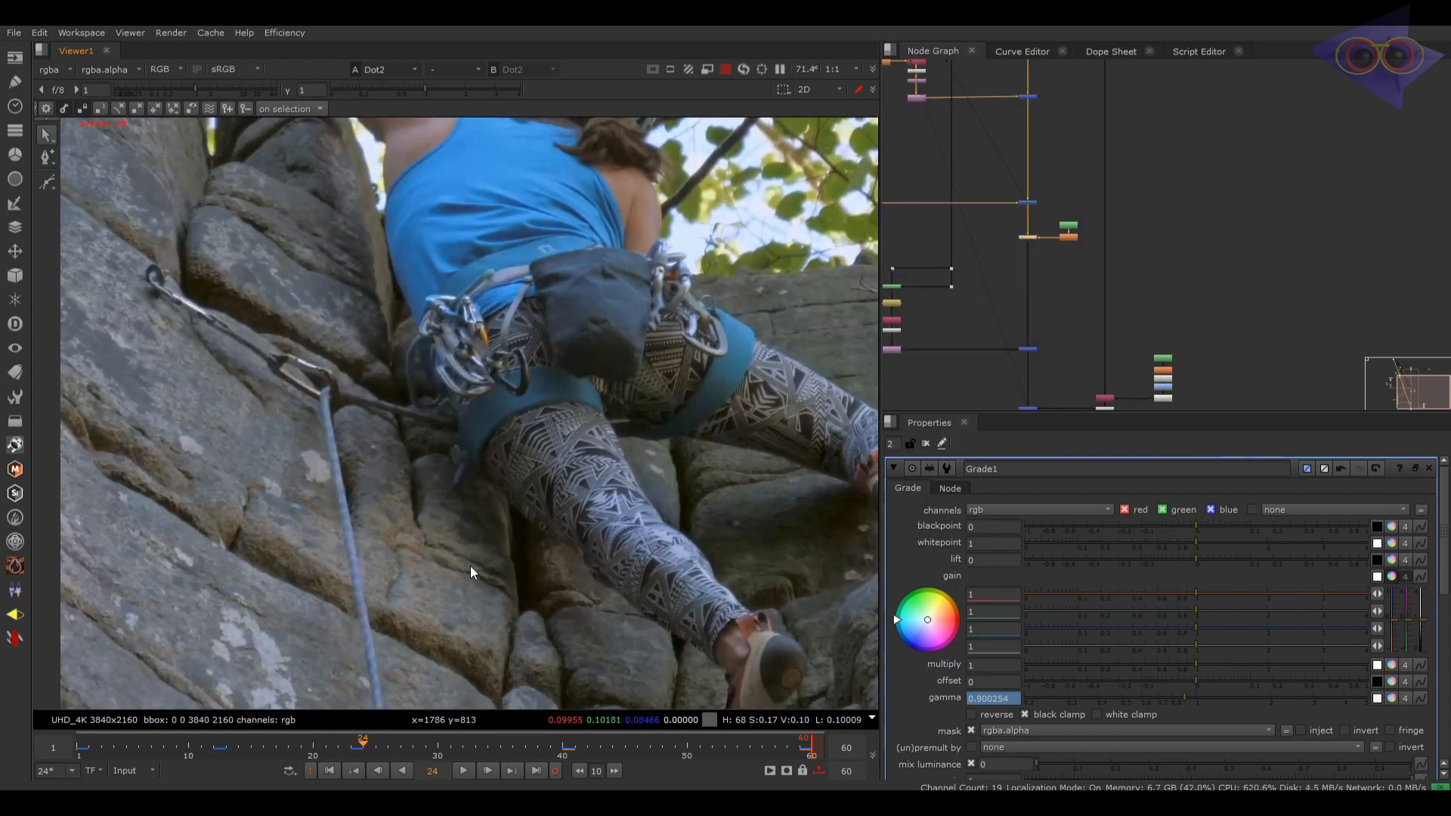
scroll(466, 488, "up", 3)
key("2")
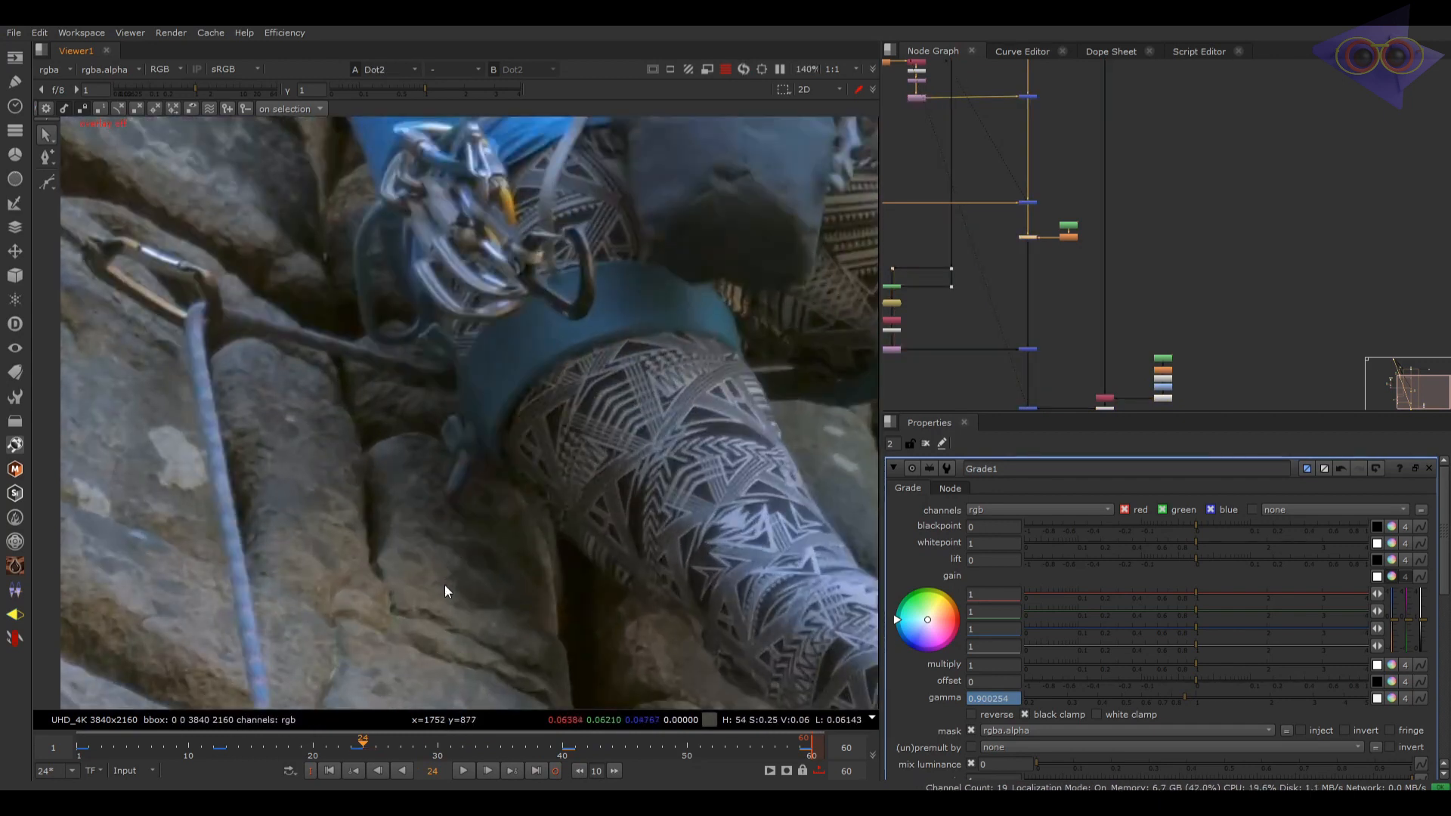
Step: Compare the Merge3 result with the source plate around the rock and leg at frame 11
left_click_drag(302, 754, 192, 756)
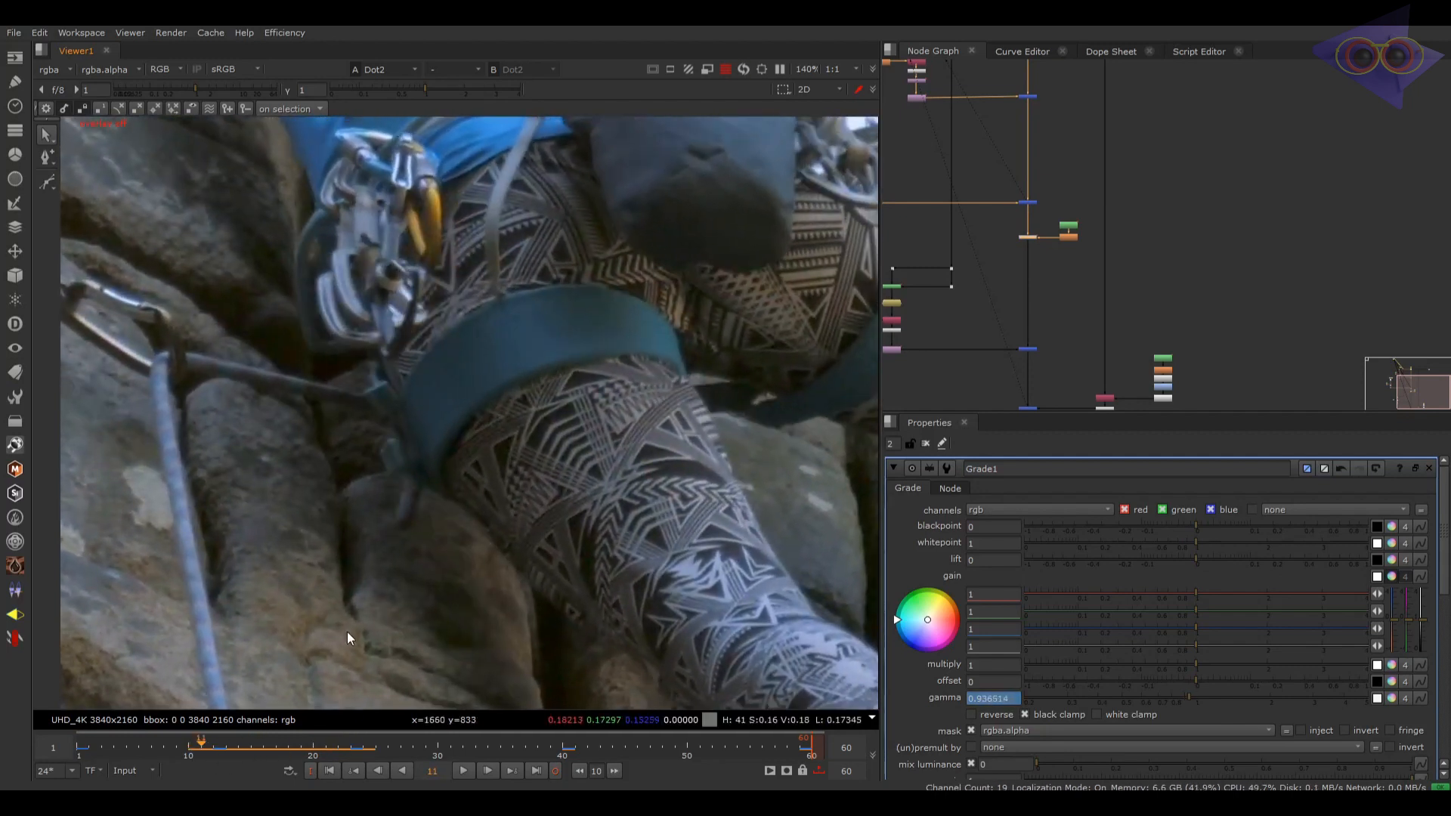
key("1")
key("2")
key("1")
key("2")
key("1")
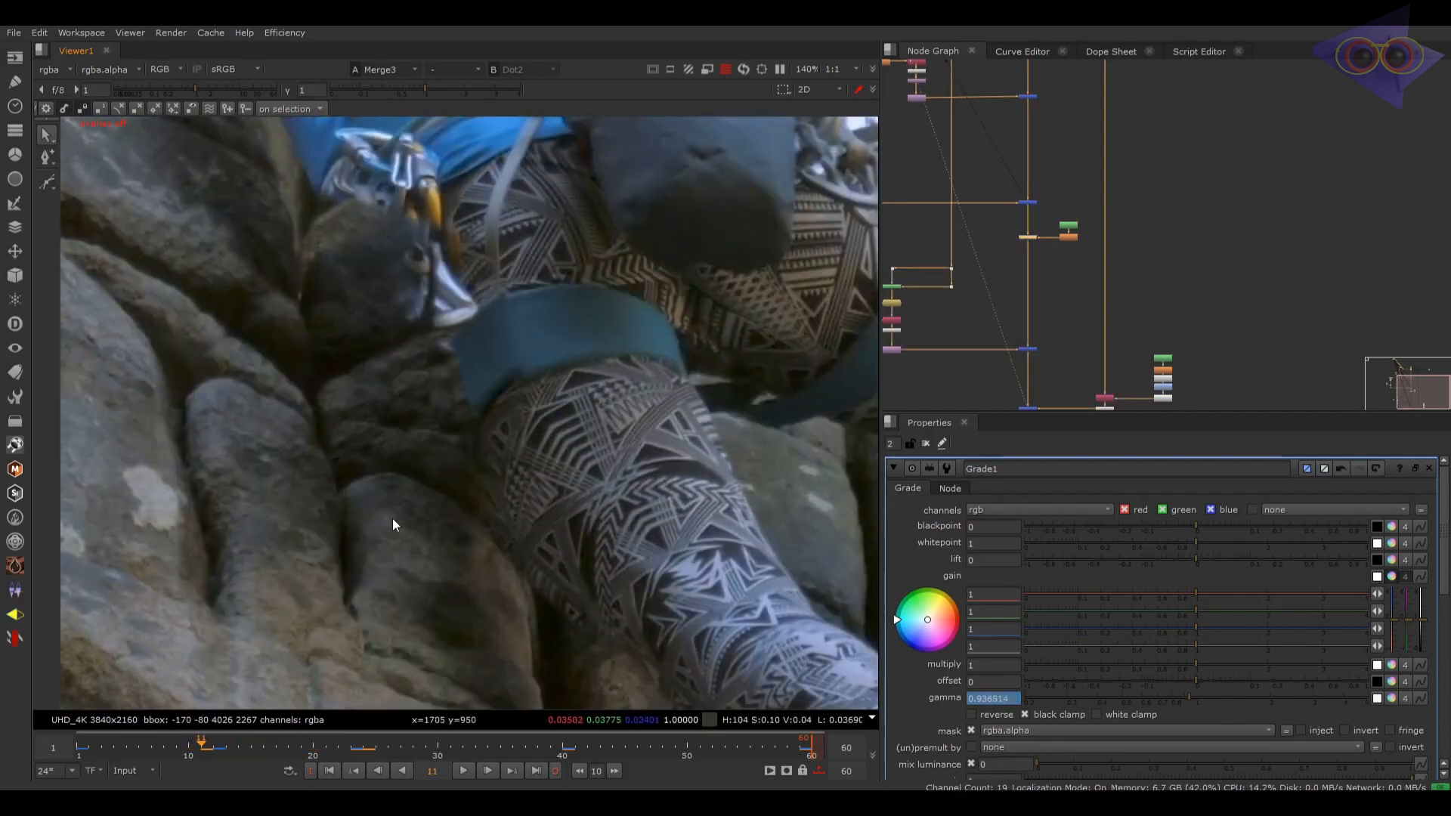
scroll(1051, 320, "down", 4)
scroll(1067, 348, "up", 4)
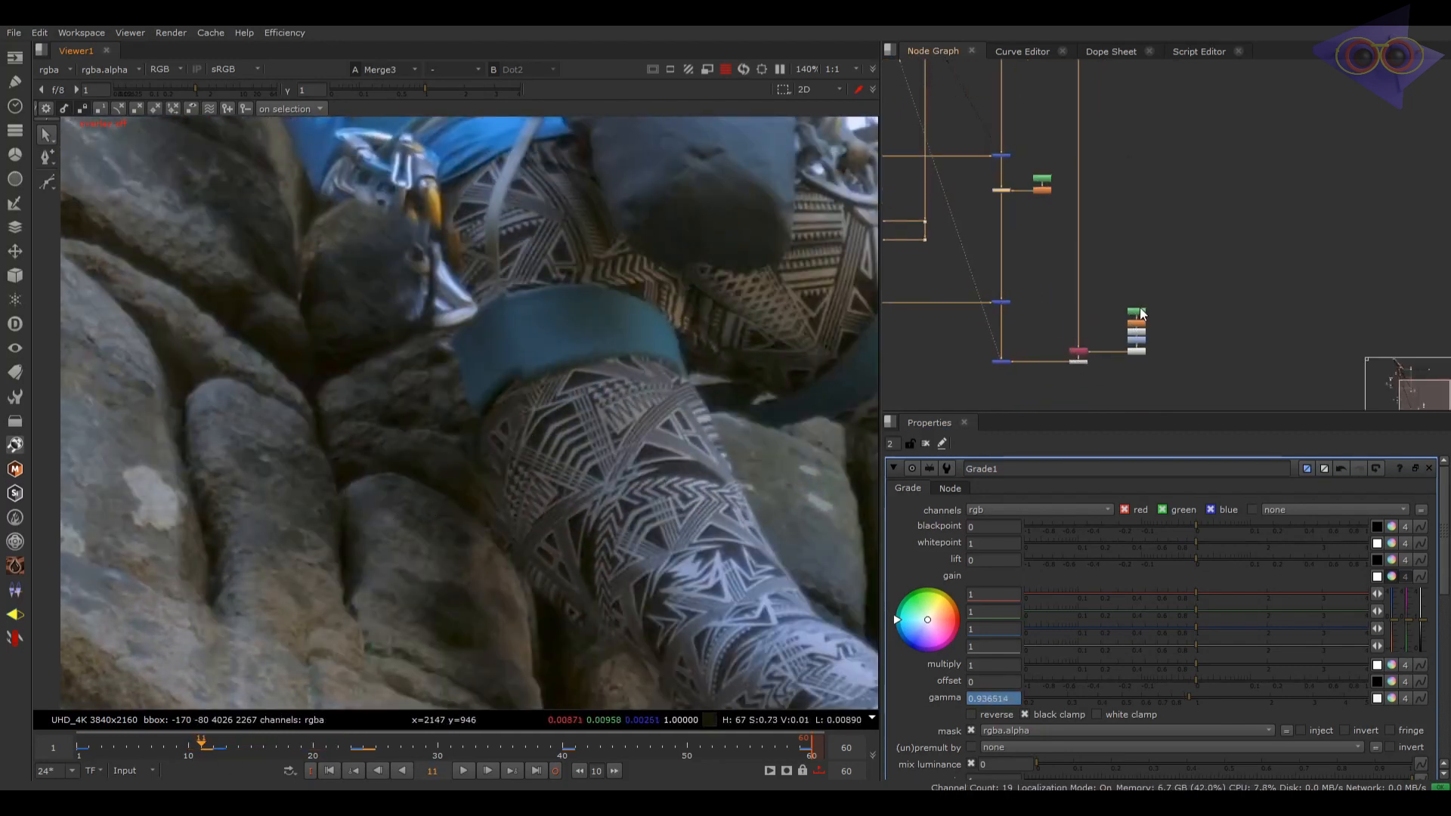
Step: Move the Roto3 node and the three nodes beneath it upward to space out that branch
left_click_drag(1141, 310, 1143, 303)
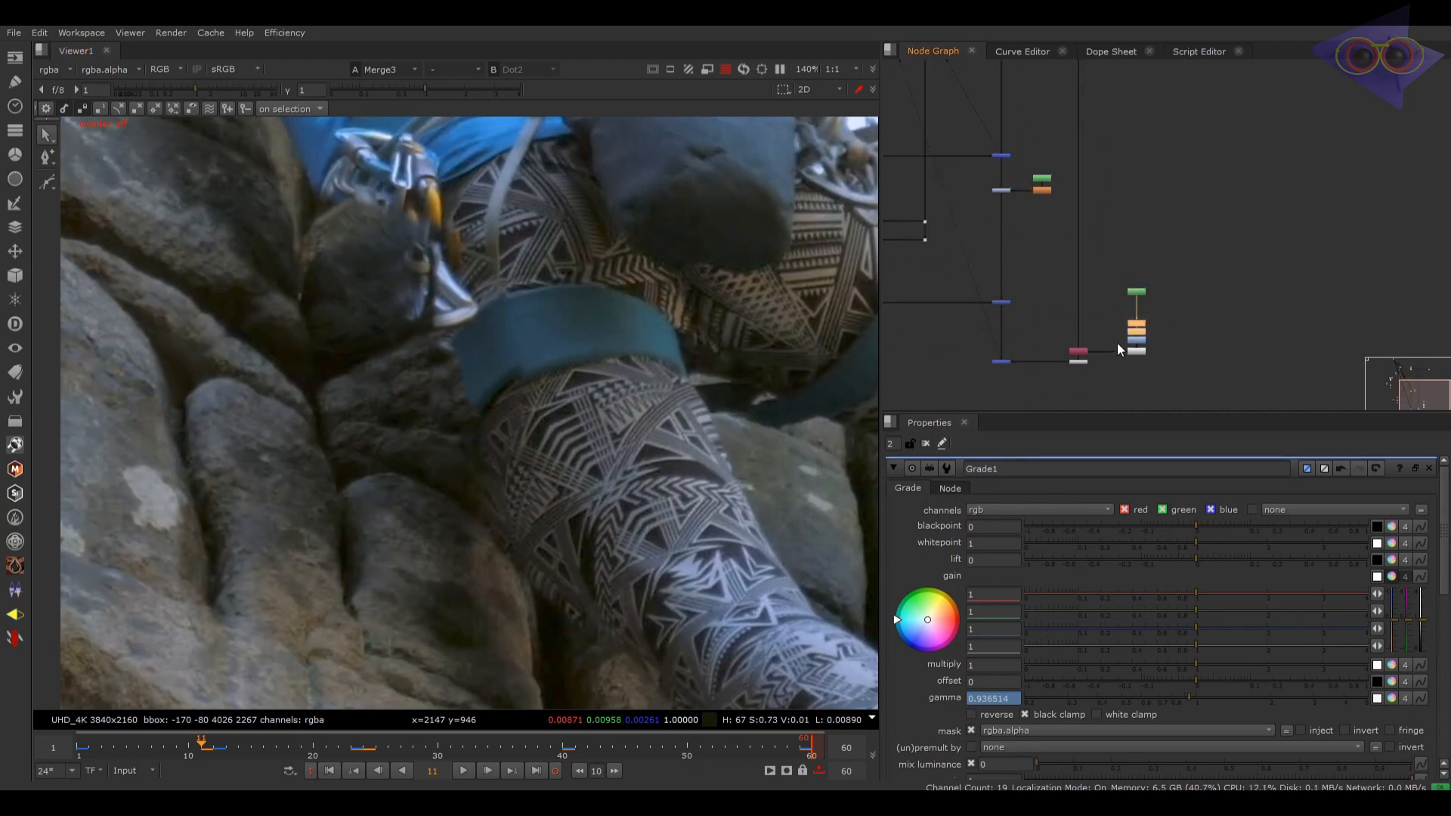
left_click_drag(1167, 302, 1109, 352)
left_click_drag(1145, 338, 1146, 335)
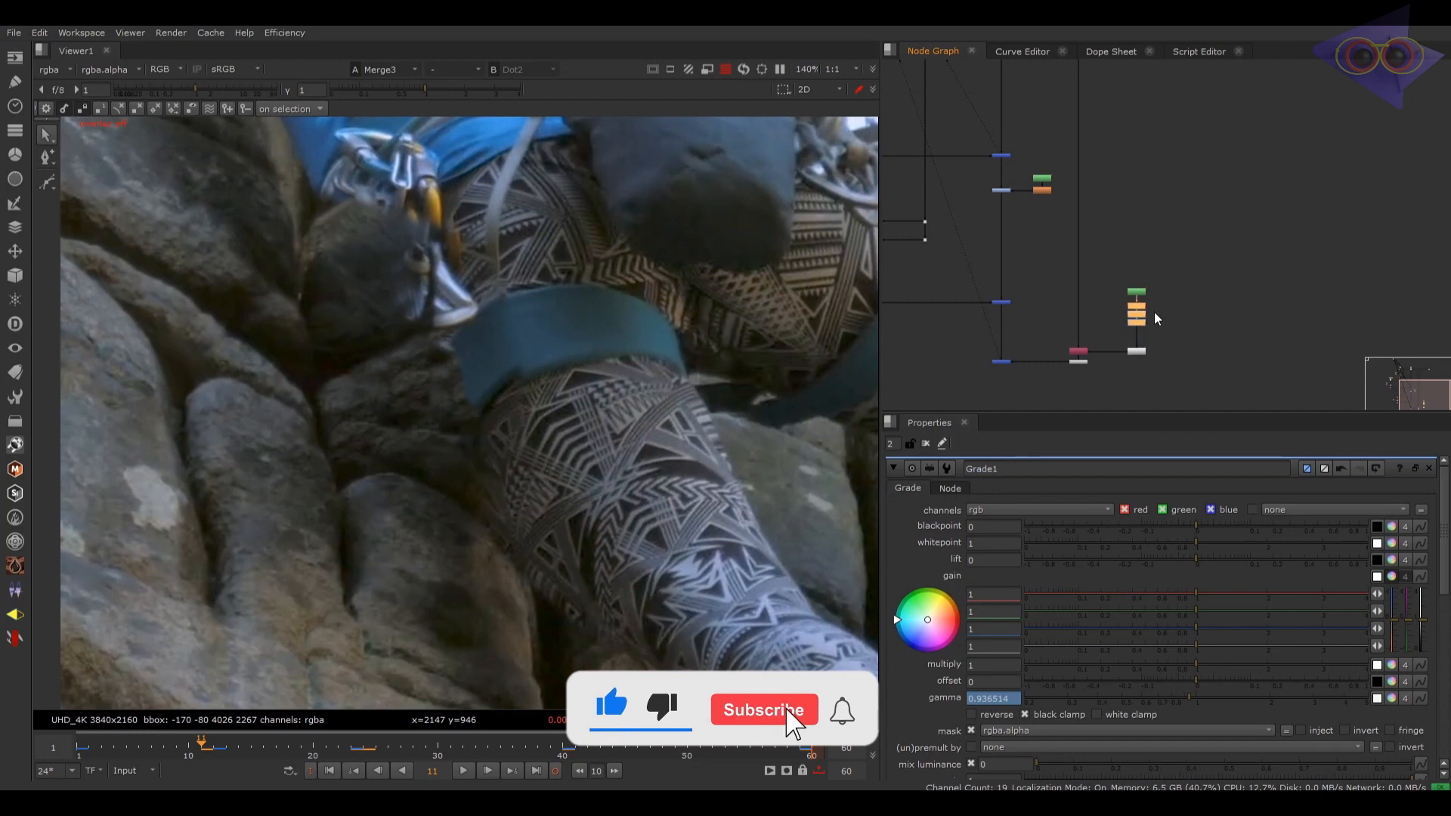
Step: Open Roto3, select the Bezier4 shape and raise its lower corner point at frame 1 against the source plate
left_click(1141, 294)
double_click(1137, 284)
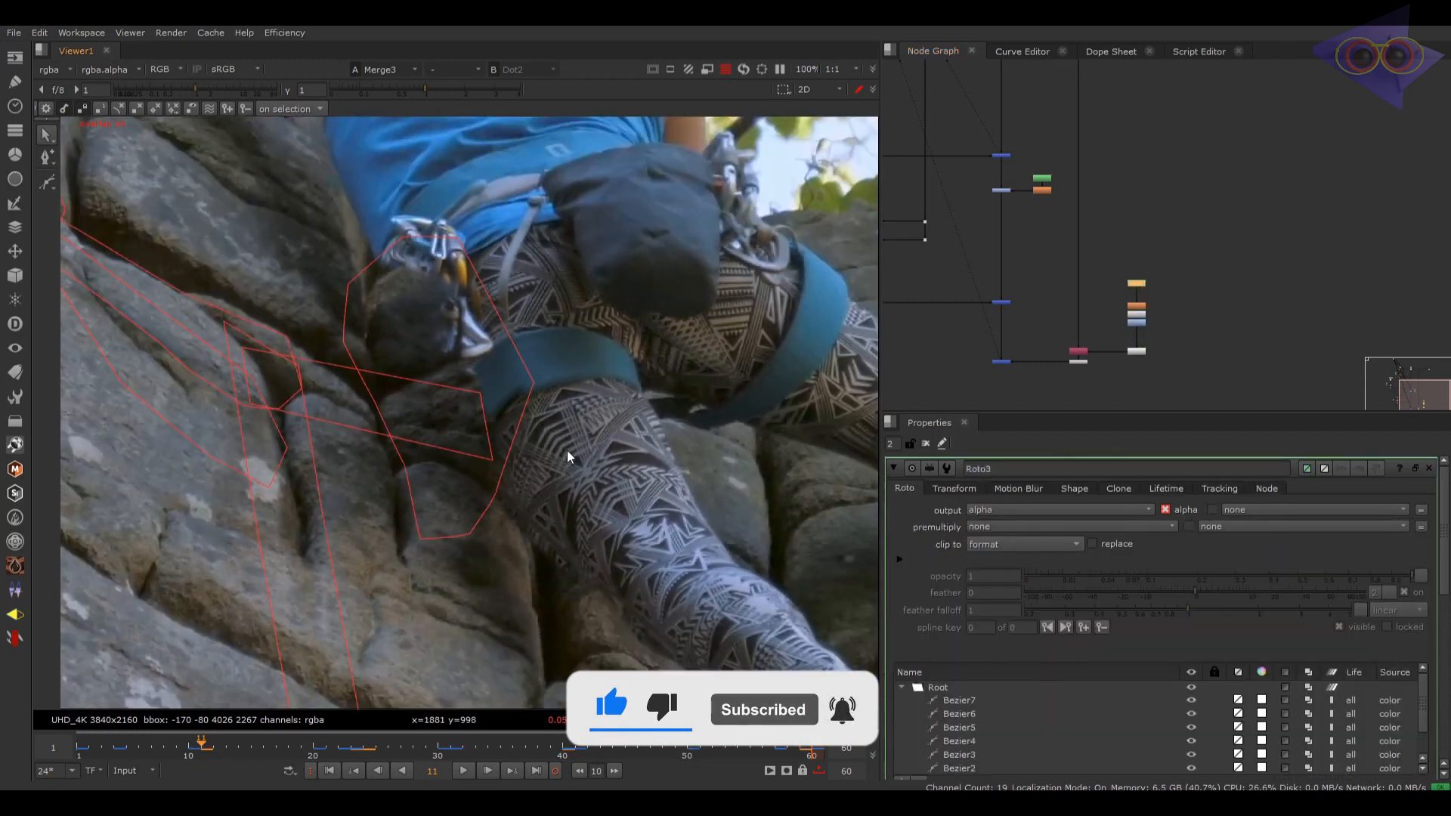
left_click(474, 539)
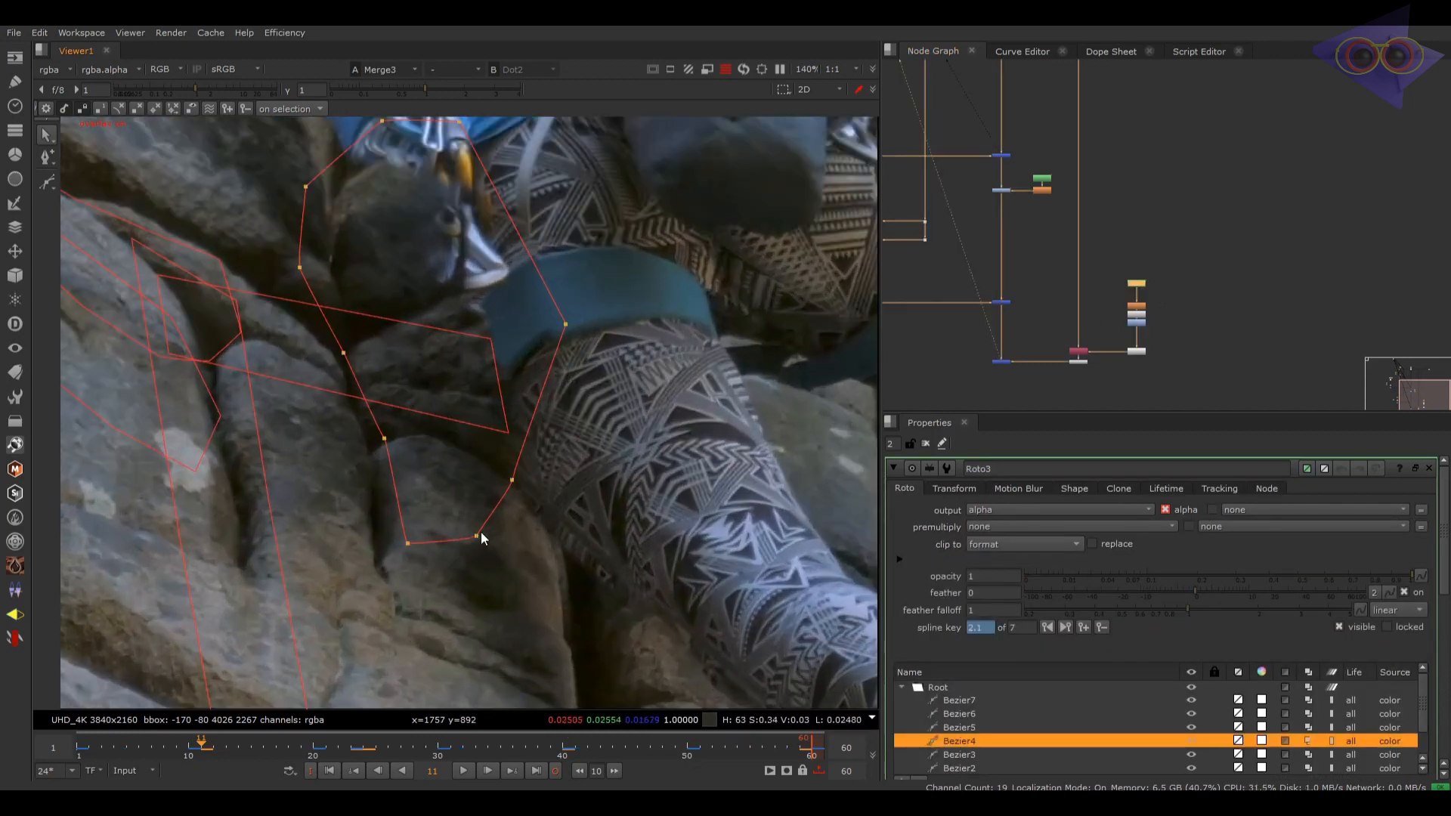
left_click(330, 771)
key("1")
scroll(377, 497, "up", 4)
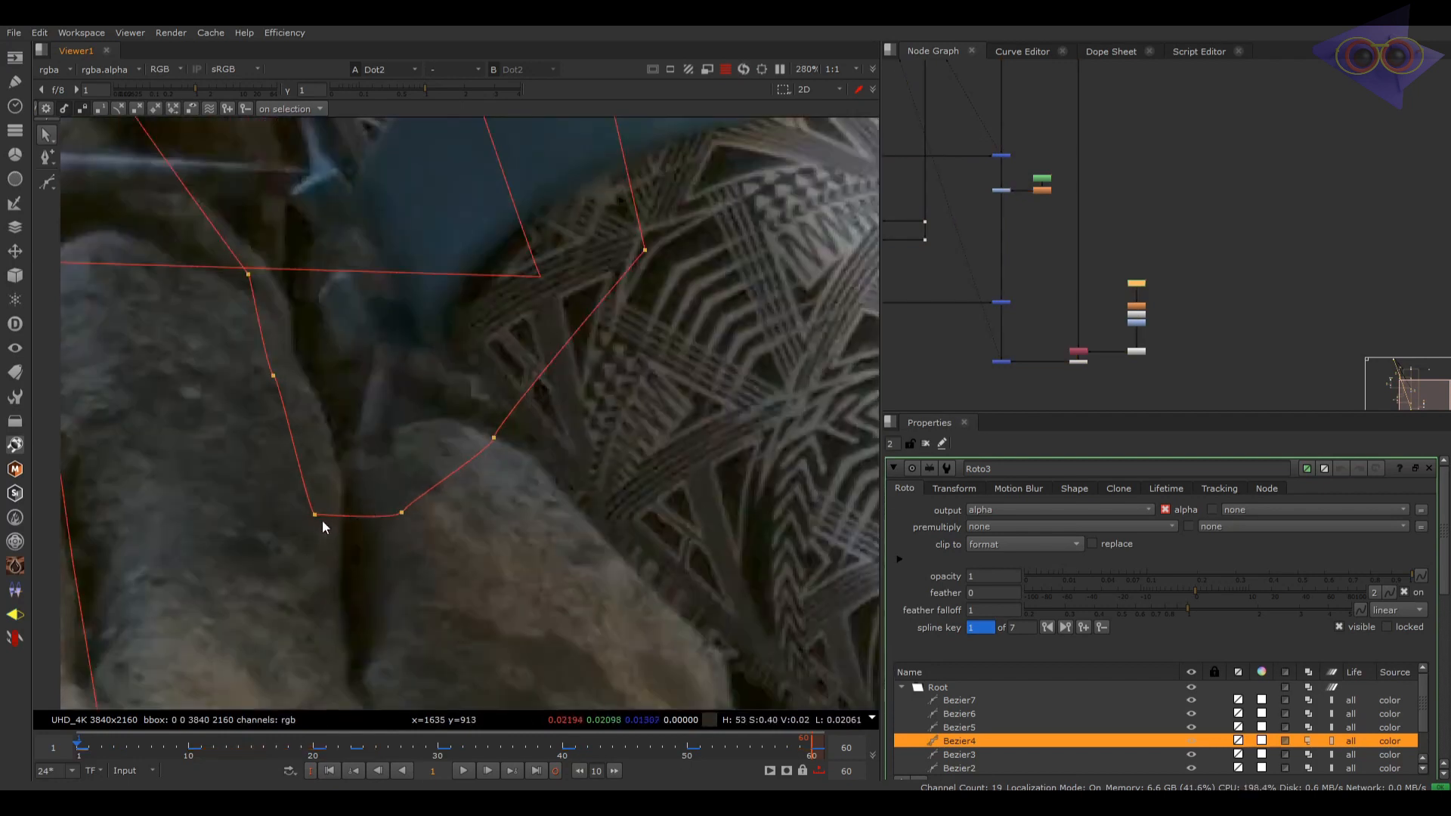
left_click_drag(314, 516, 341, 462)
Step: Reshape the lower edge of Bezier4 at frames 10 and 20 so it sits higher on the rock
left_click(188, 755)
scroll(485, 516, "down", 2)
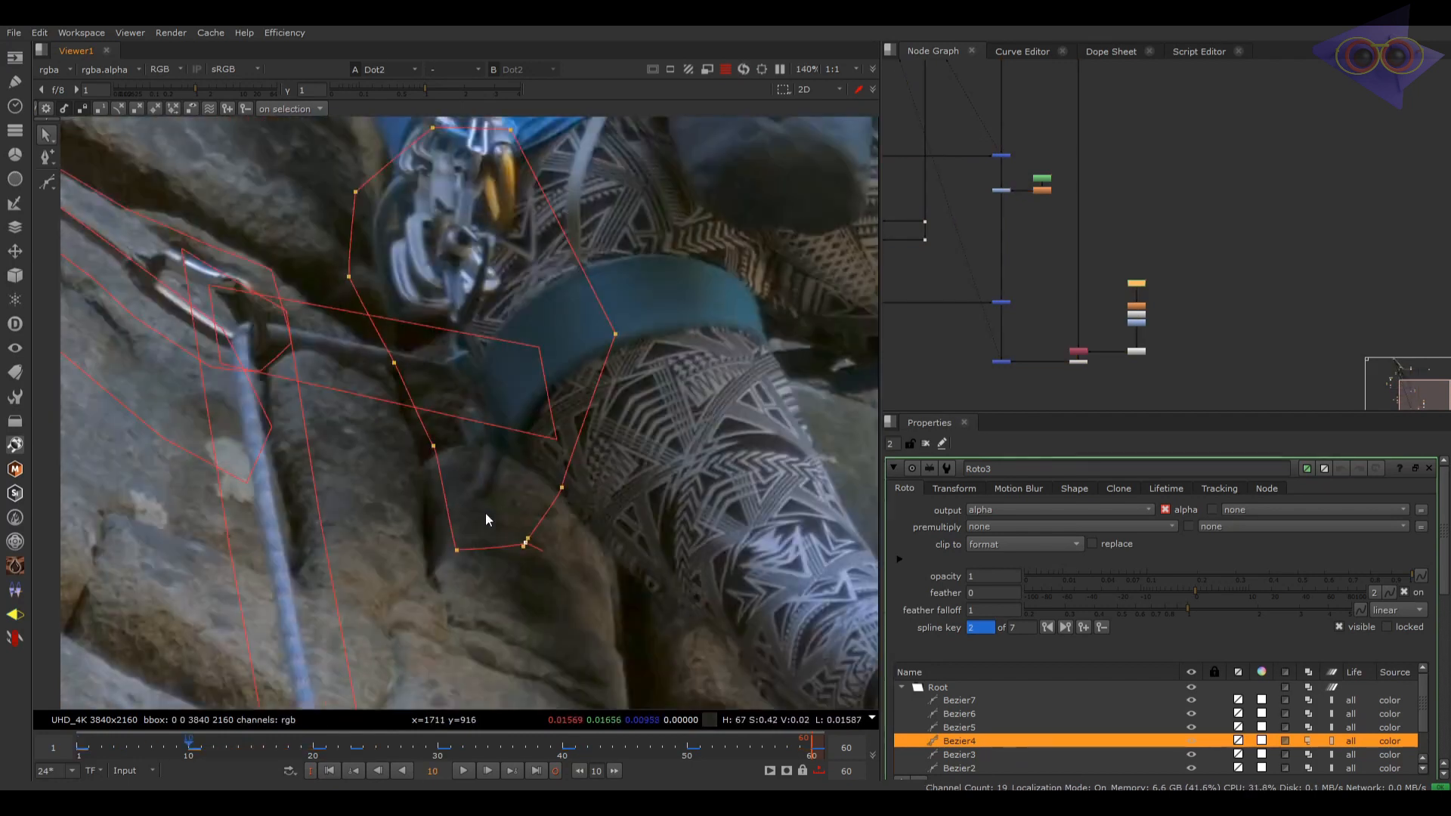
scroll(486, 516, "up", 1)
left_click_drag(542, 436, 548, 441)
left_click(1065, 627)
left_click_drag(582, 527, 563, 485)
left_click_drag(486, 535, 525, 483)
left_click_drag(635, 451, 648, 335)
left_click(1066, 627)
left_click(1101, 627)
Step: Raise the lower points of Bezier4 at frames 40, 50 and 60
left_click(566, 752)
left_click_drag(725, 394, 693, 360)
left_click(689, 752)
left_click_drag(683, 411, 706, 350)
left_click_drag(781, 404, 773, 331)
left_click(812, 751)
left_click_drag(841, 367, 810, 328)
middle_click_drag(824, 383, 763, 408)
Step: Hide the overlay and review the rock patch beside the leg from frame 10 to frame 28
left_click(316, 747)
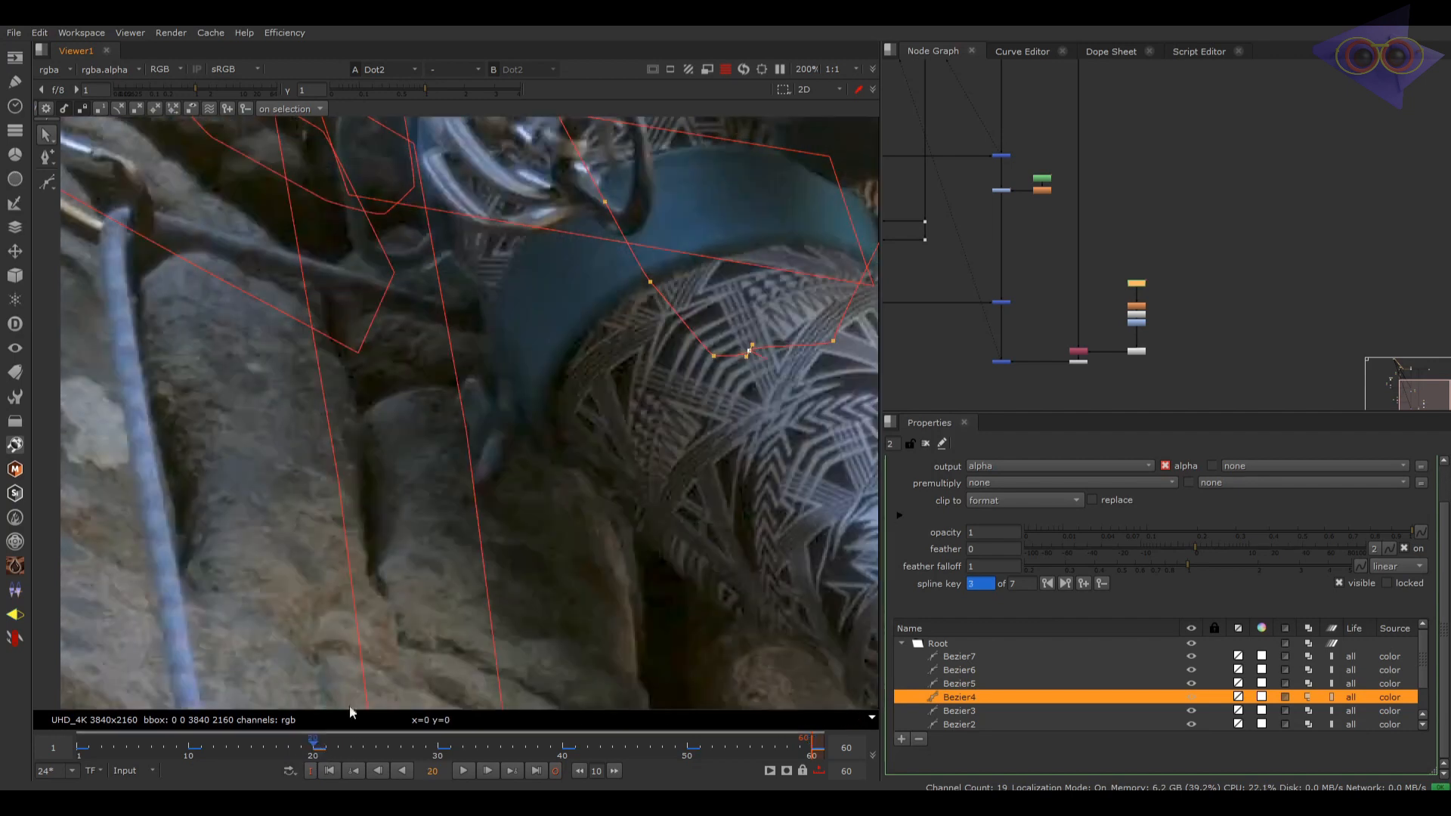
key("1")
key("o")
scroll(575, 514, "down", 2)
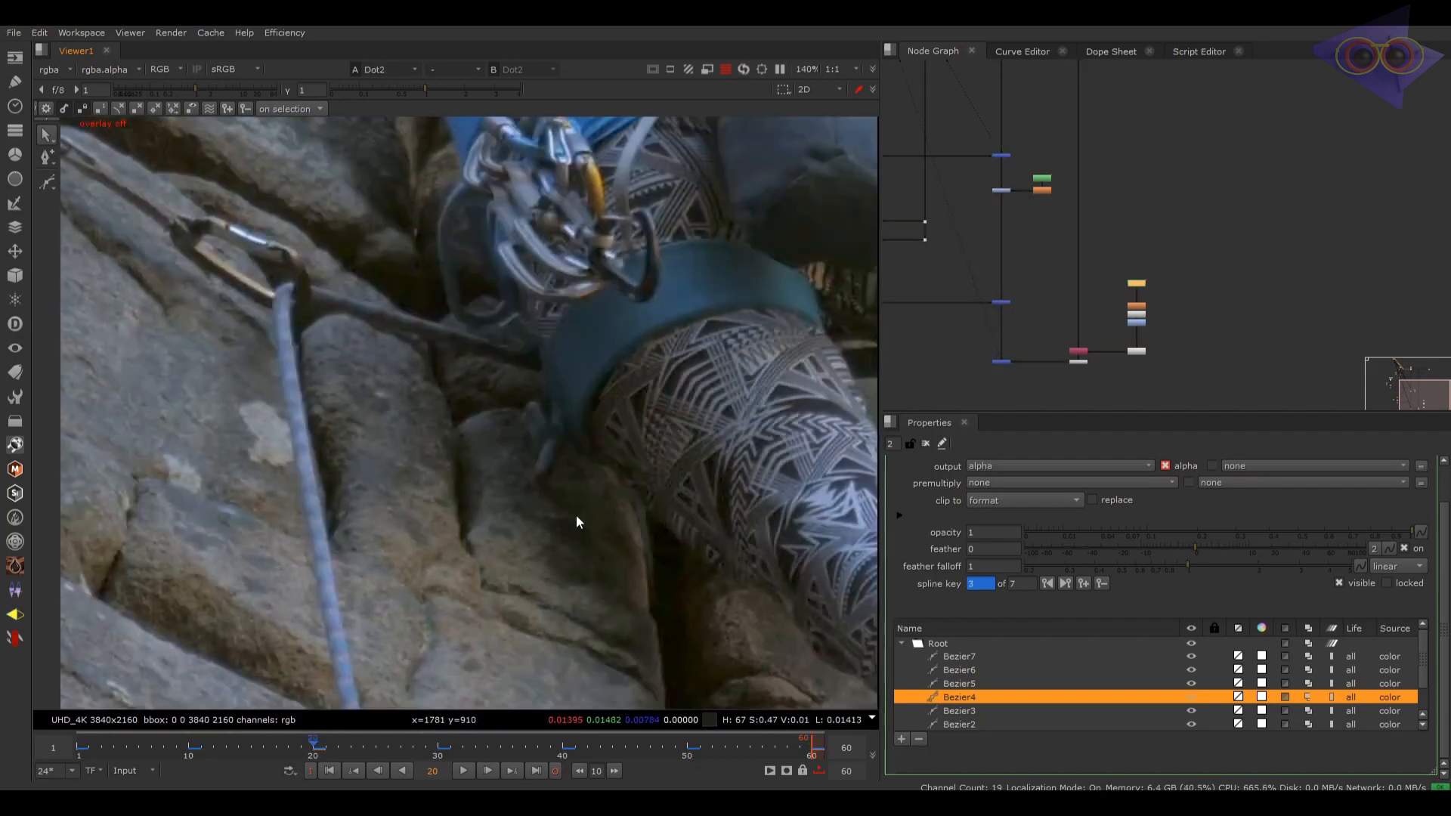
left_click(188, 750)
left_click_drag(185, 750, 413, 773)
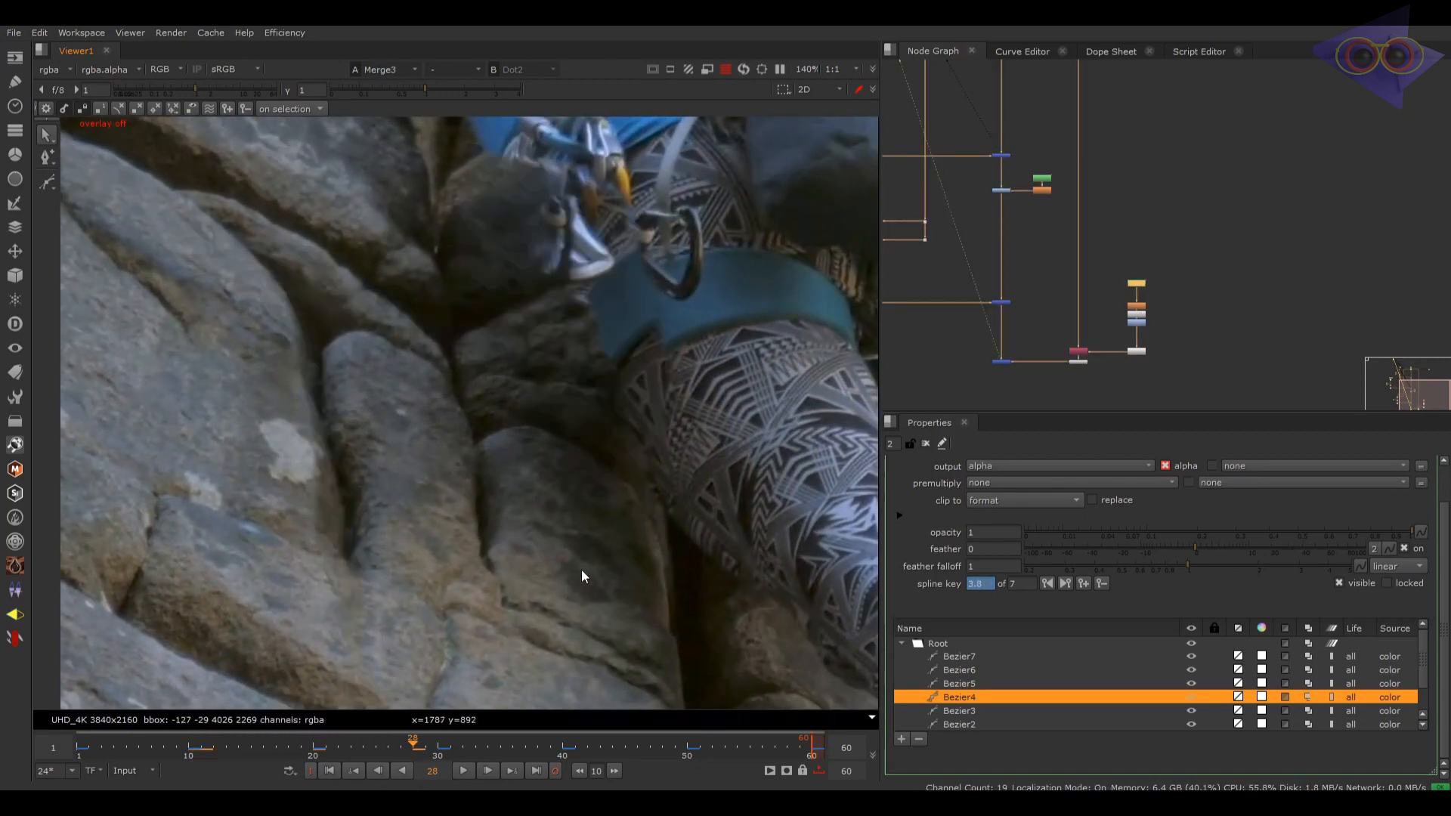
Step: Insert a Grade node directly below the cleanplate_0060 read node and open its settings
scroll(941, 287, "down", 3)
scroll(955, 234, "up", 4)
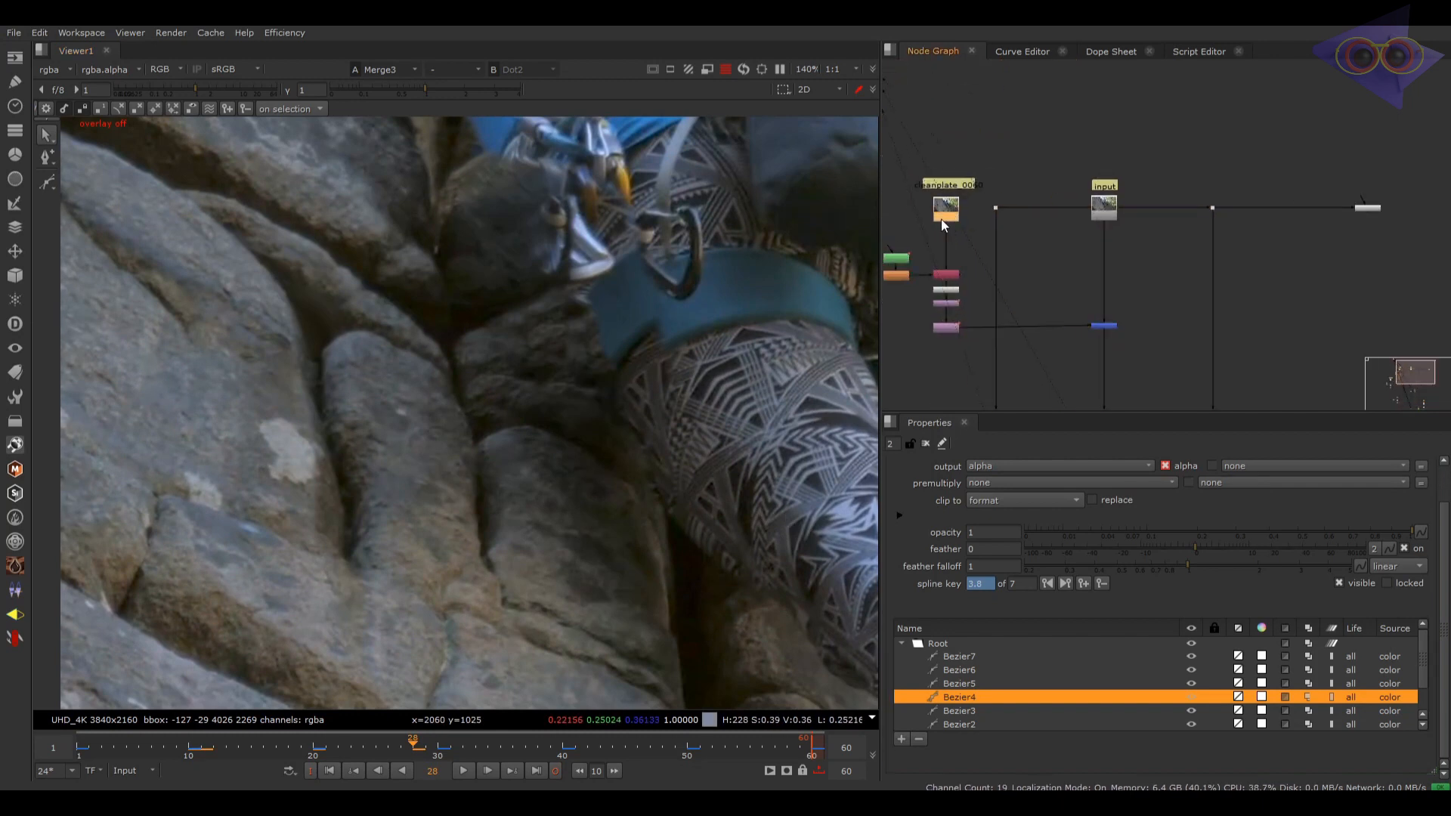
double_click(945, 224)
scroll(957, 238, "up", 4)
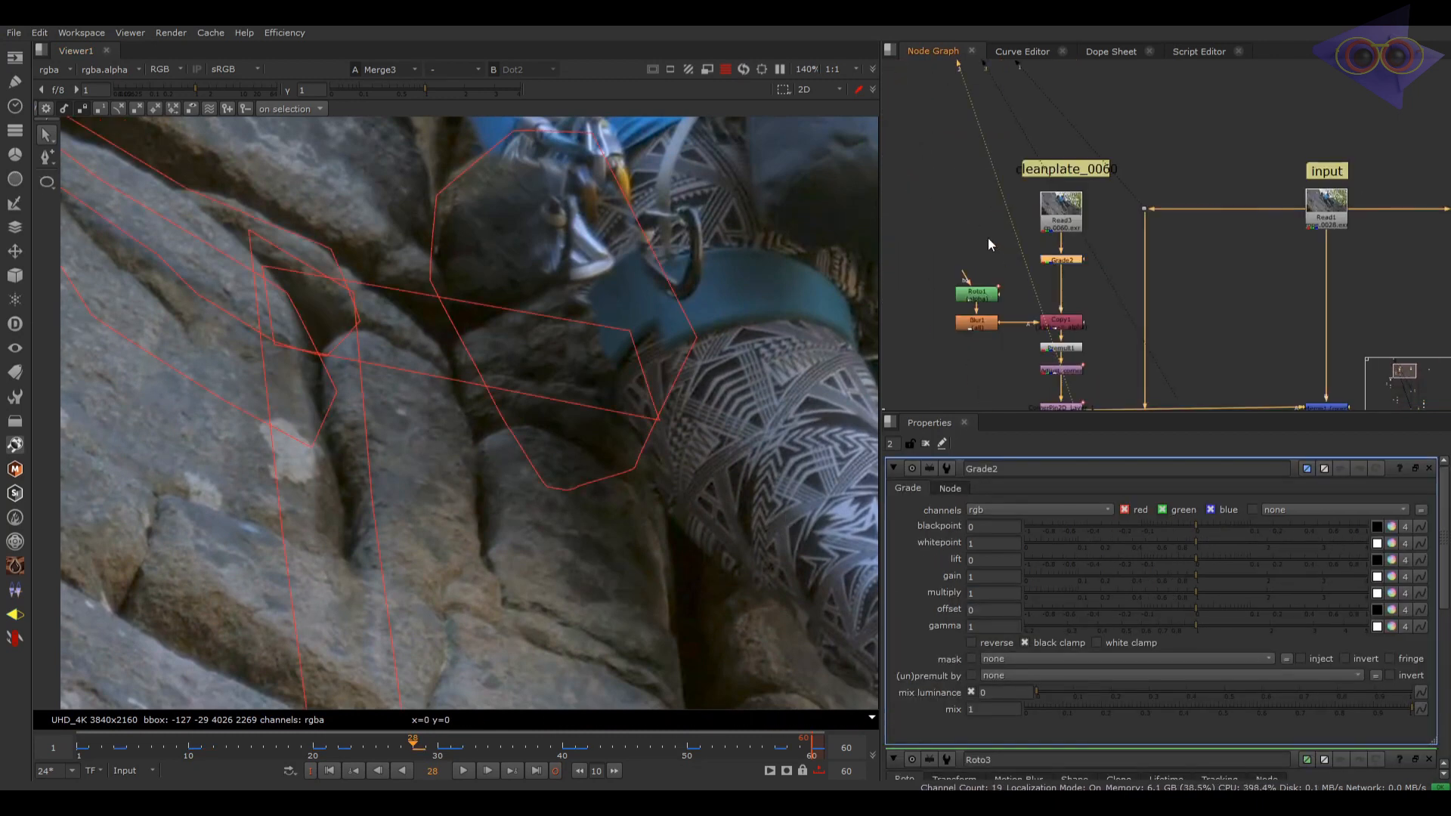
Step: Connect a new Roto node to the Grade2 mask and draw a small ellipse on the upper rock beside the leg
double_click(987, 239)
left_click_drag(1090, 257, 983, 251)
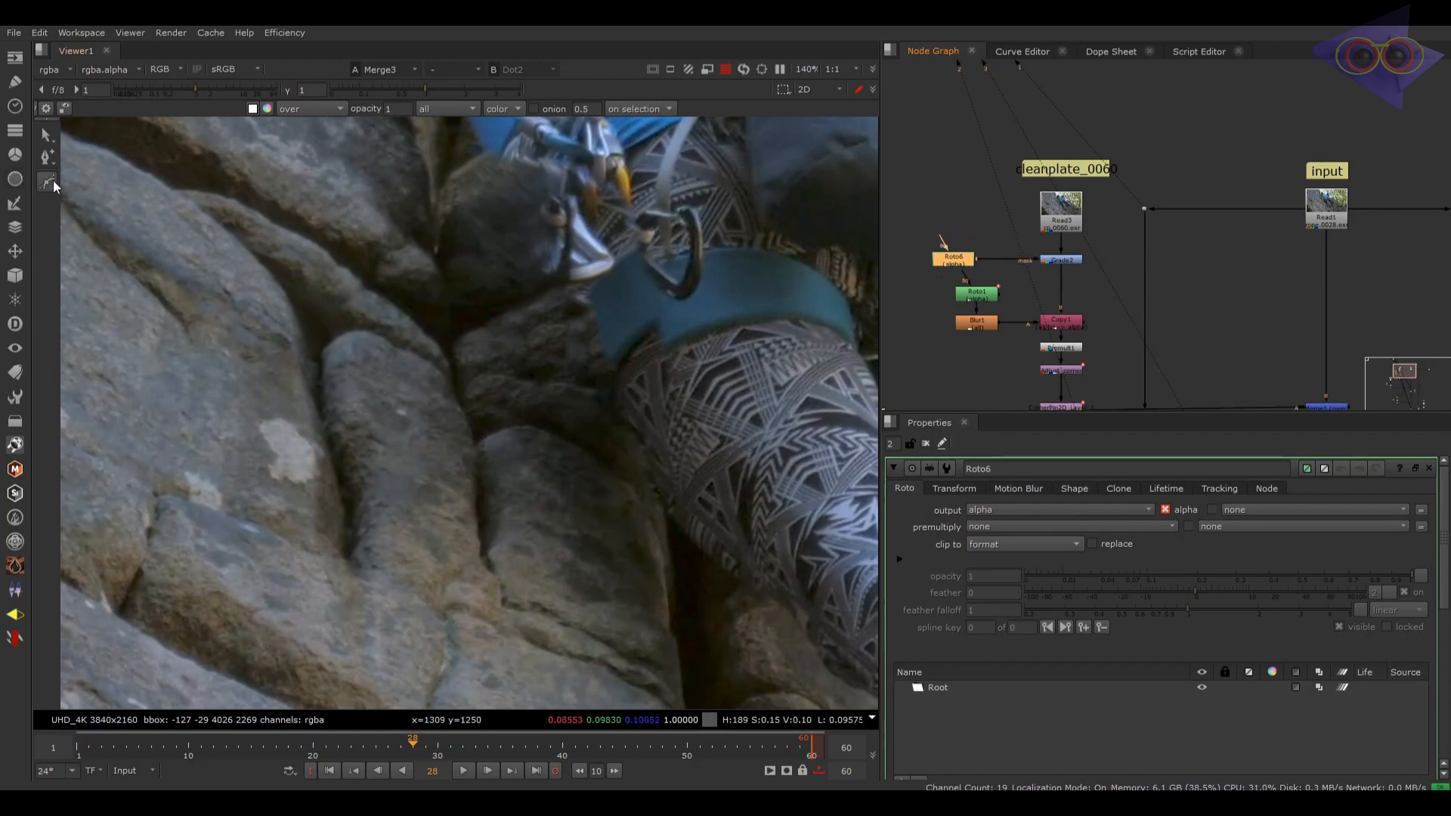
left_click_drag(53, 180, 81, 243)
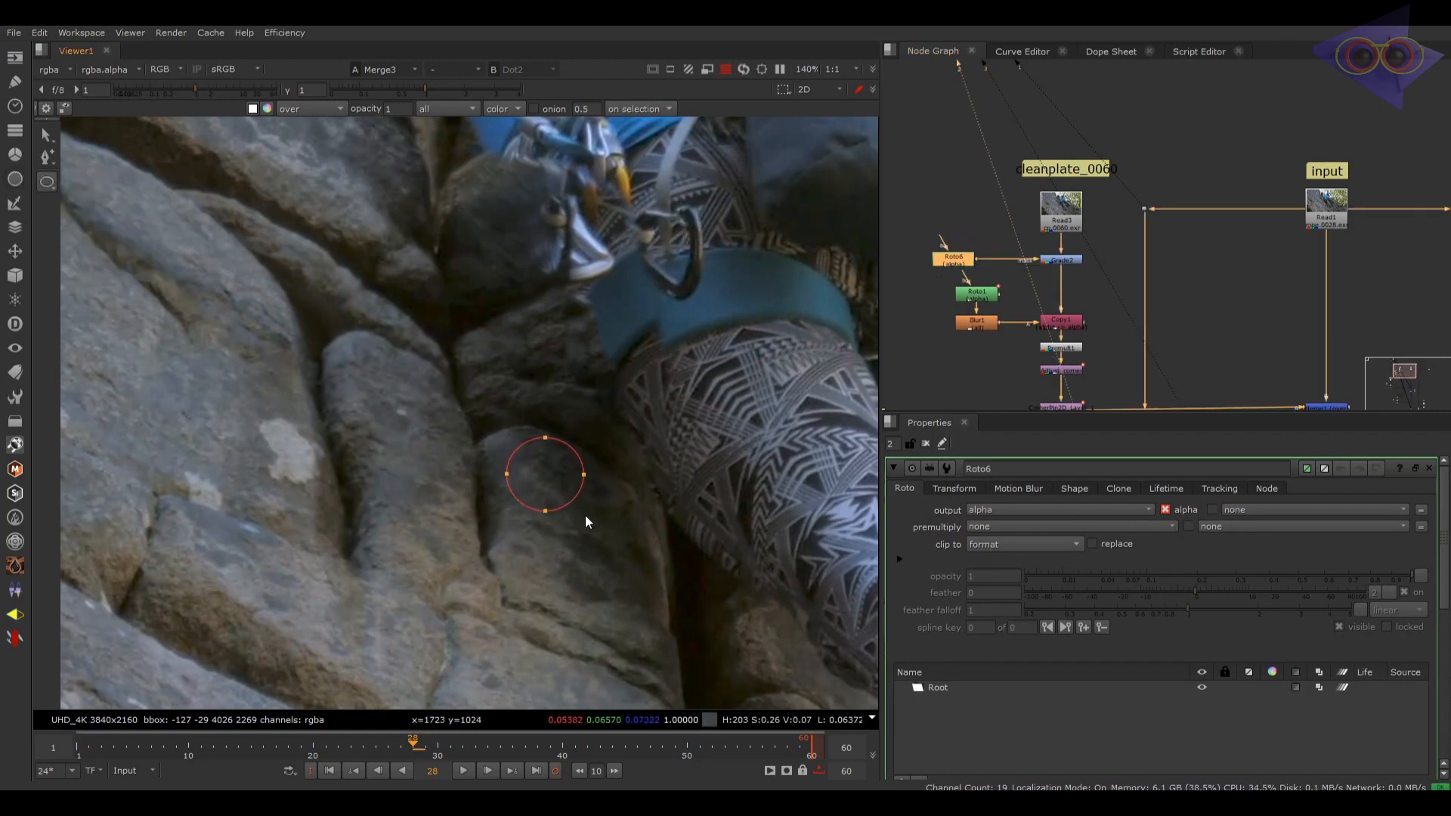
left_click_drag(587, 517, 587, 520)
left_click_drag(972, 260, 948, 201)
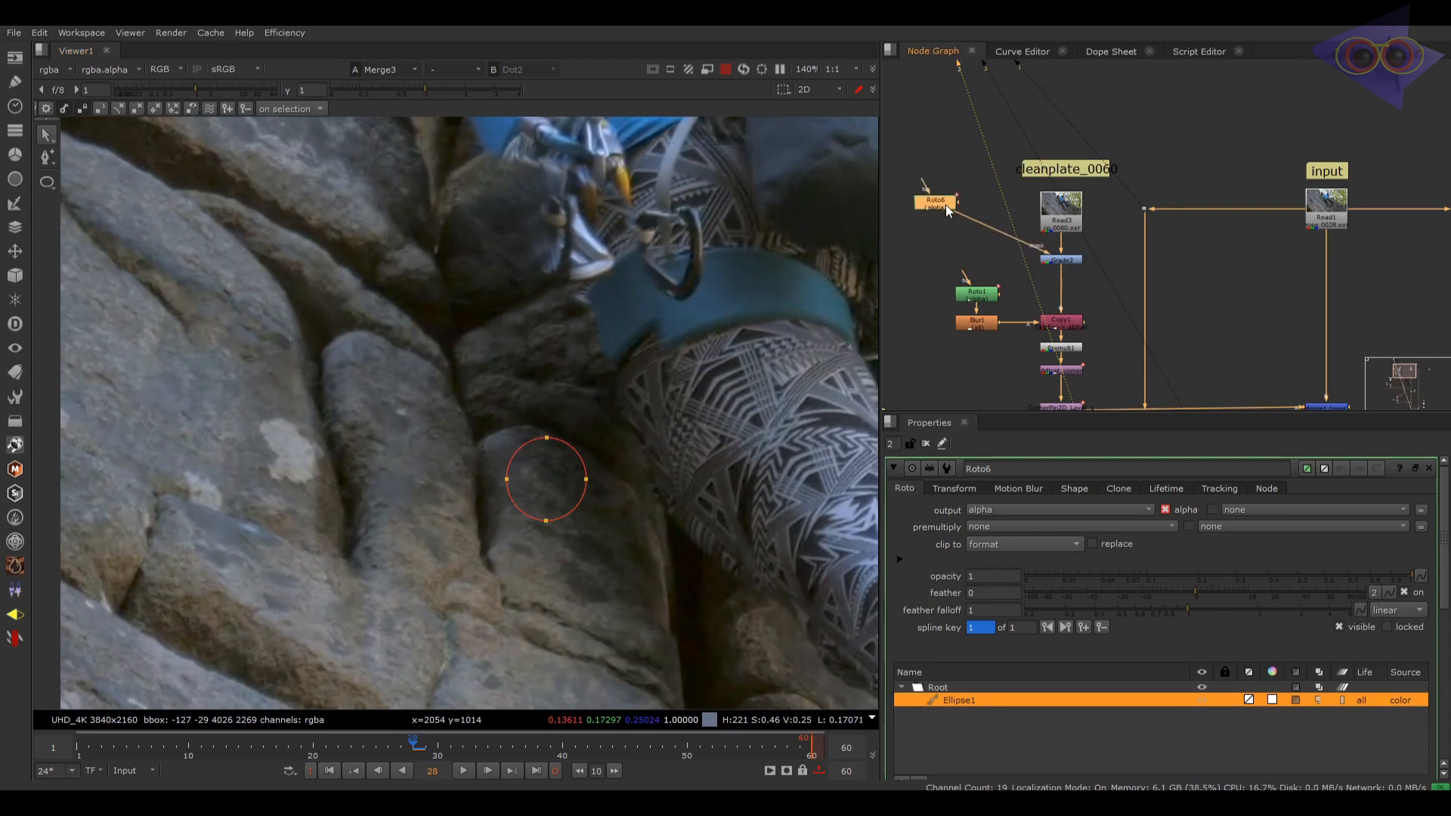
Step: Soften the Roto6 mask with a Blur of size 30 and reshape Ellipse1 at frame 20 into a bean-shaped outline on the upper rock
key("b")
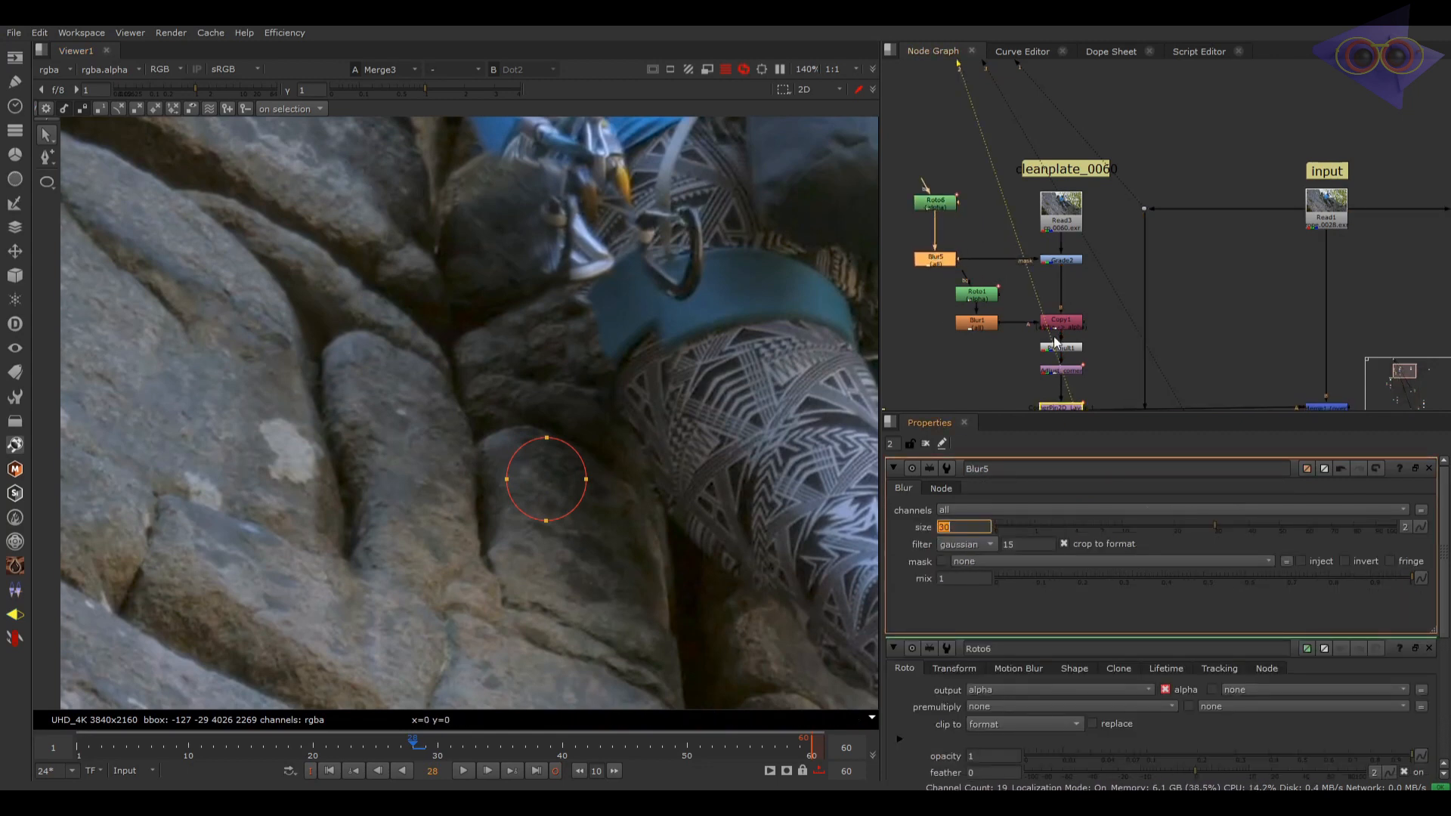
double_click(1064, 260)
left_click(316, 751)
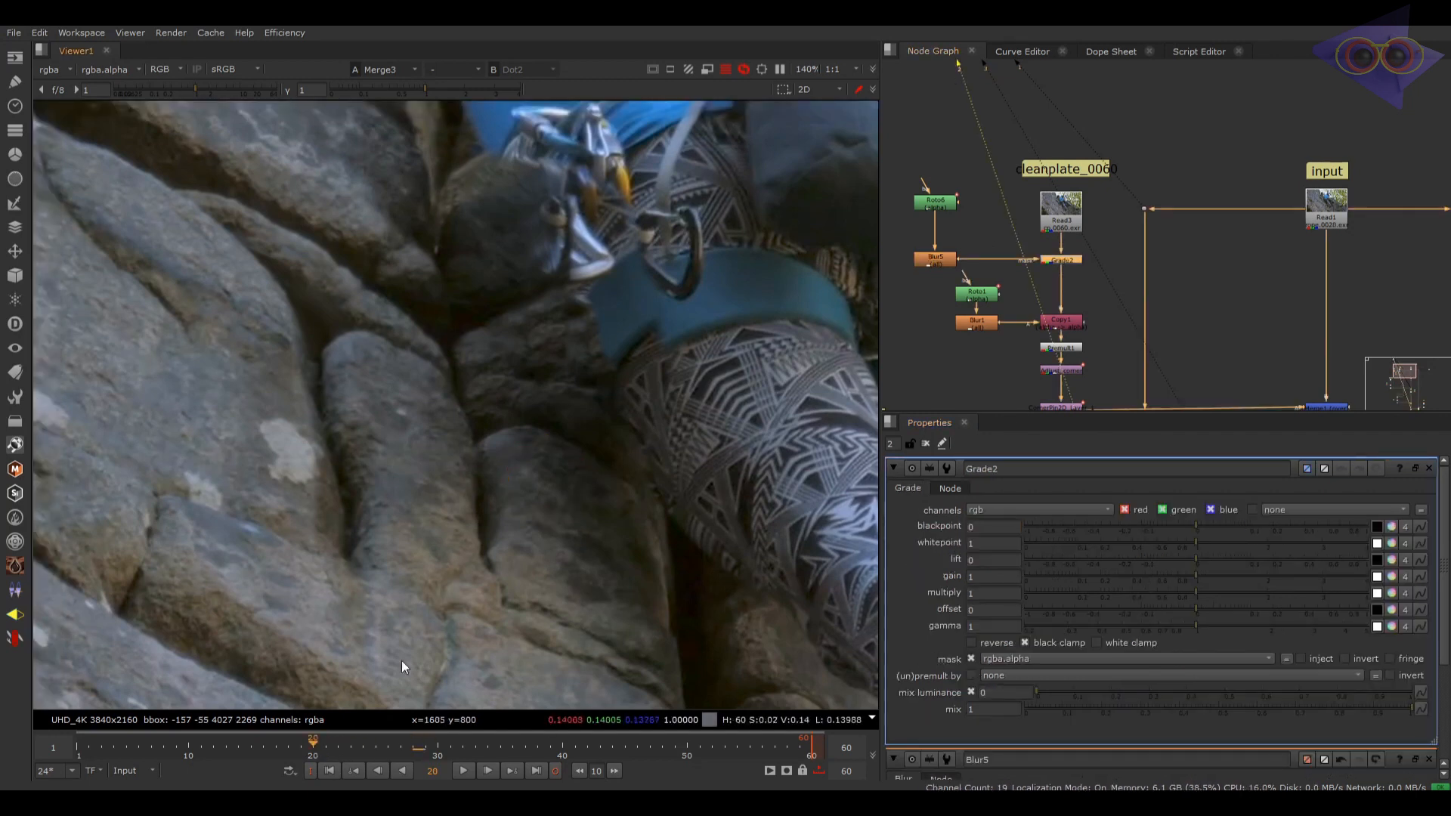
key("o")
scroll(442, 490, "up", 3)
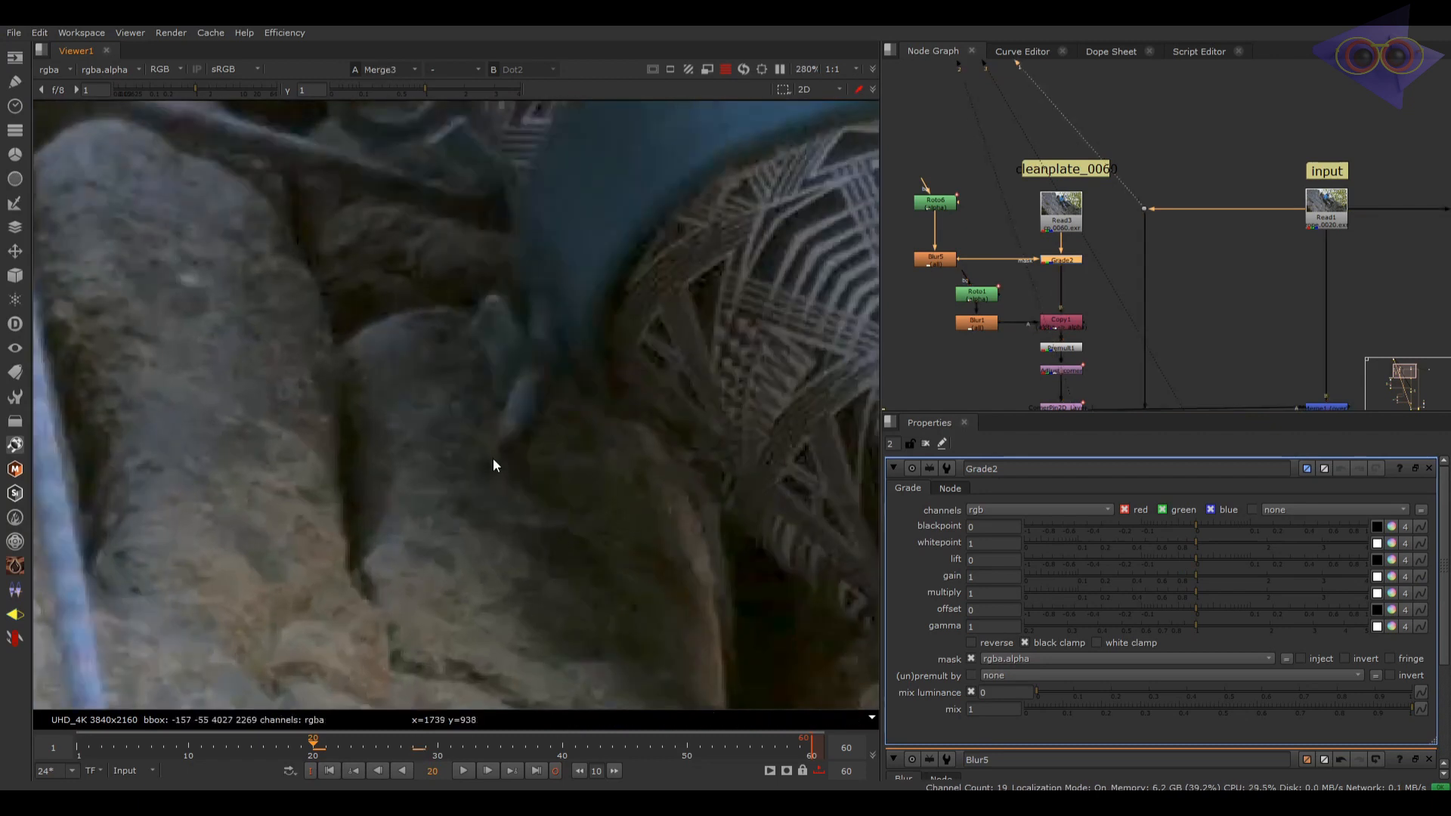
double_click(934, 202)
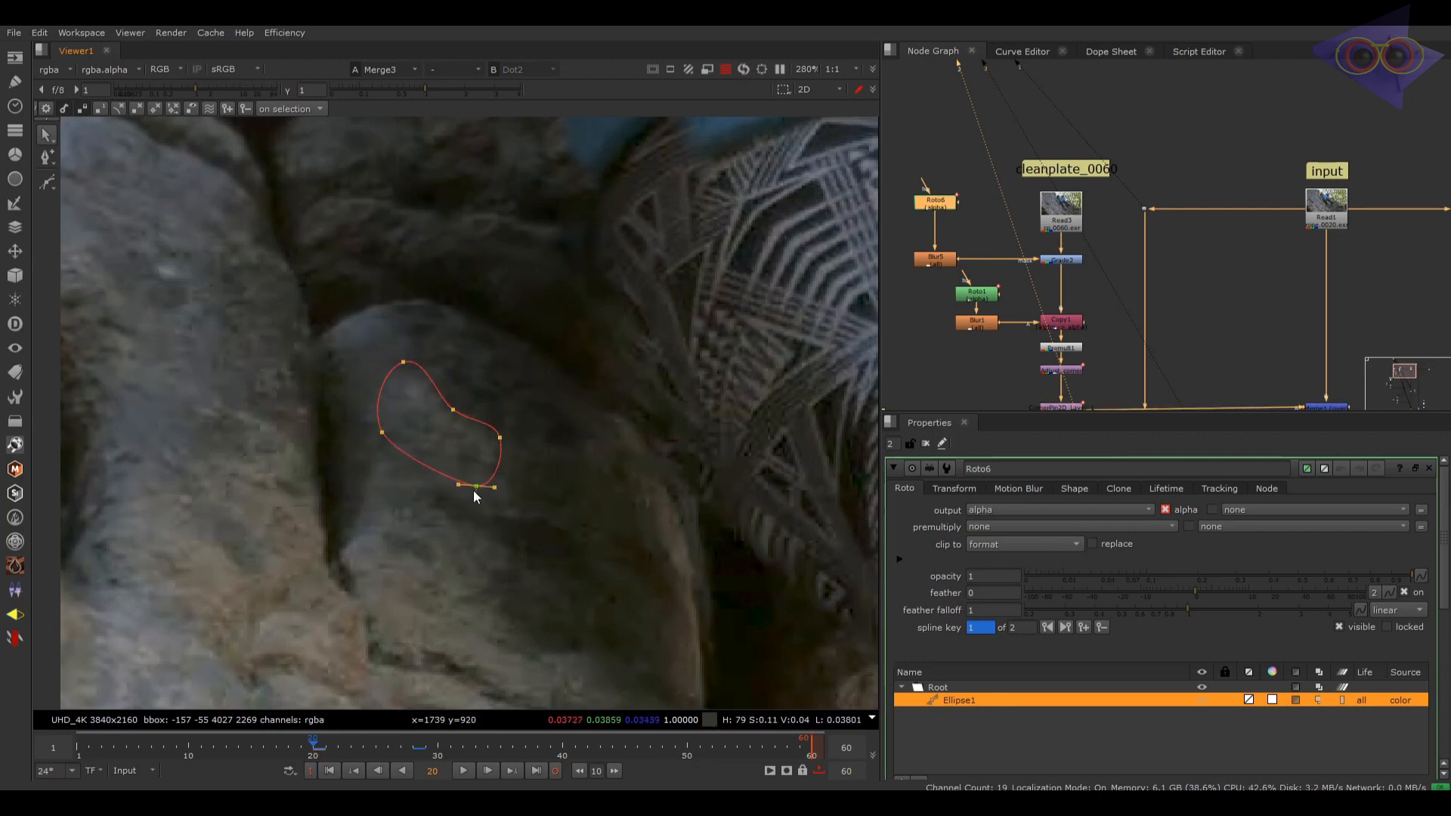
scroll(1050, 271, "down", 3)
Step: Try gain values of 0.5 and 0.2 on Grade2, comparing the rock patch with the original plate
double_click(984, 260)
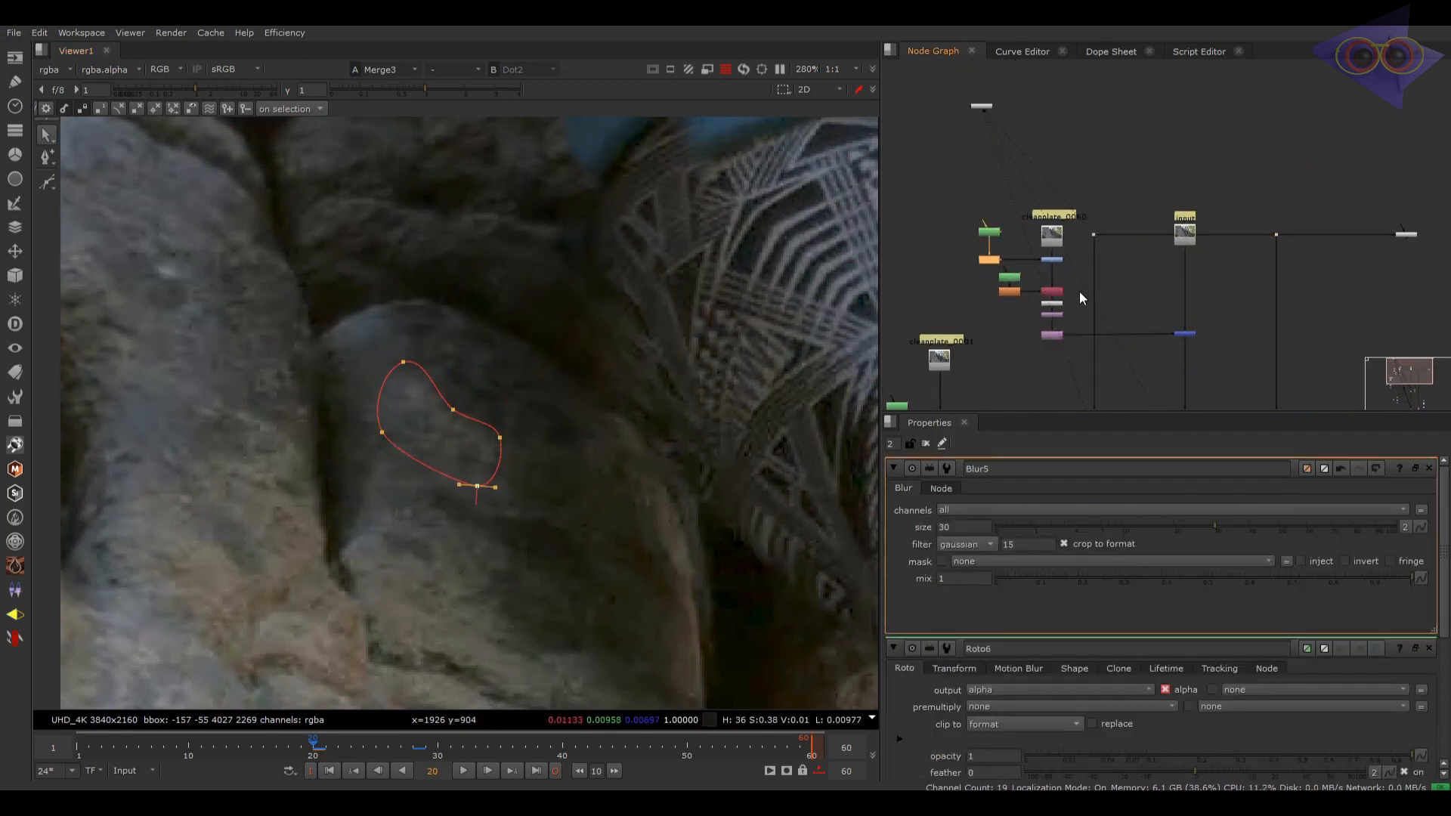
double_click(1052, 260)
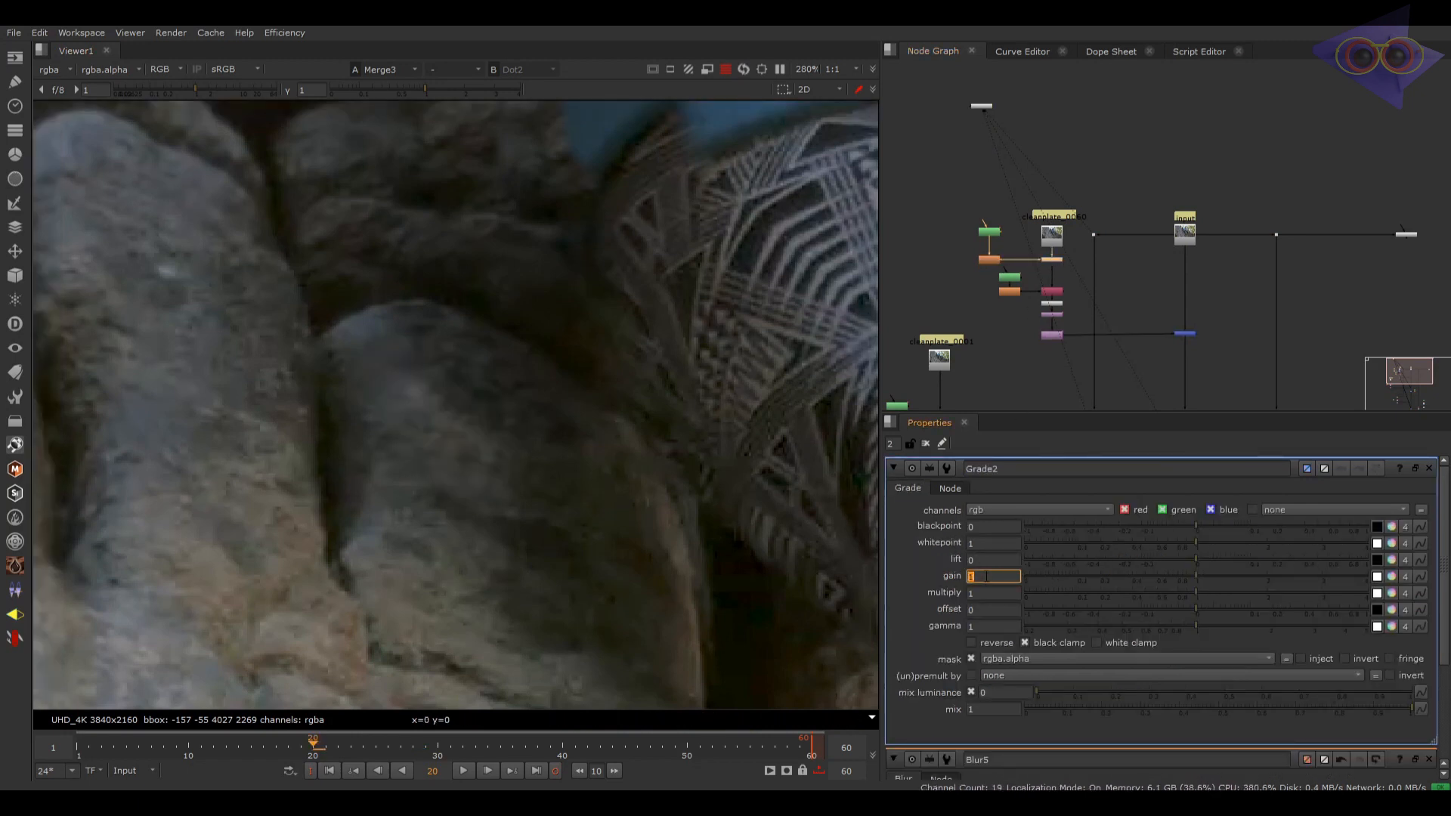
type("0.5")
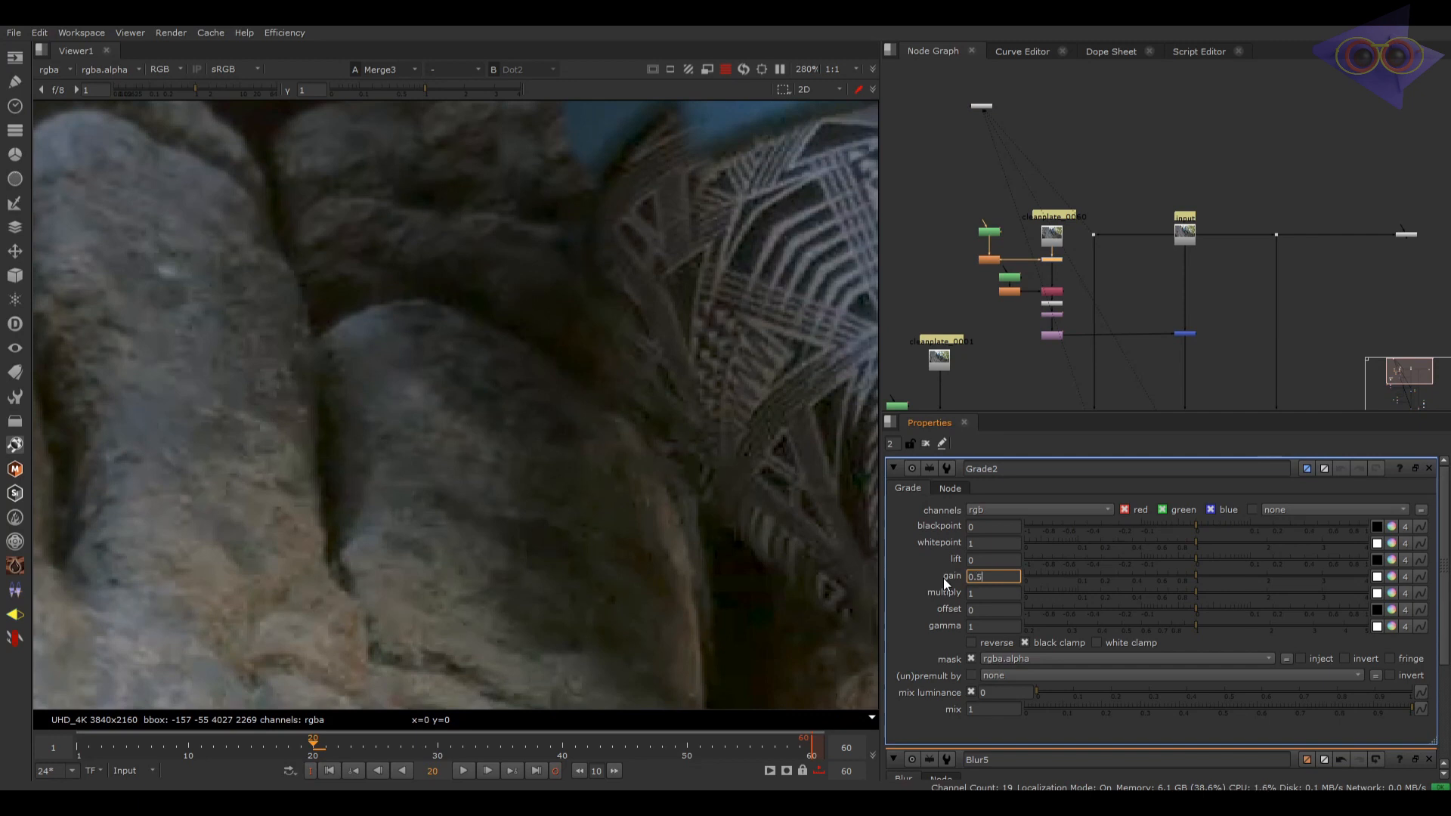
key("Return")
scroll(571, 514, "down", 2)
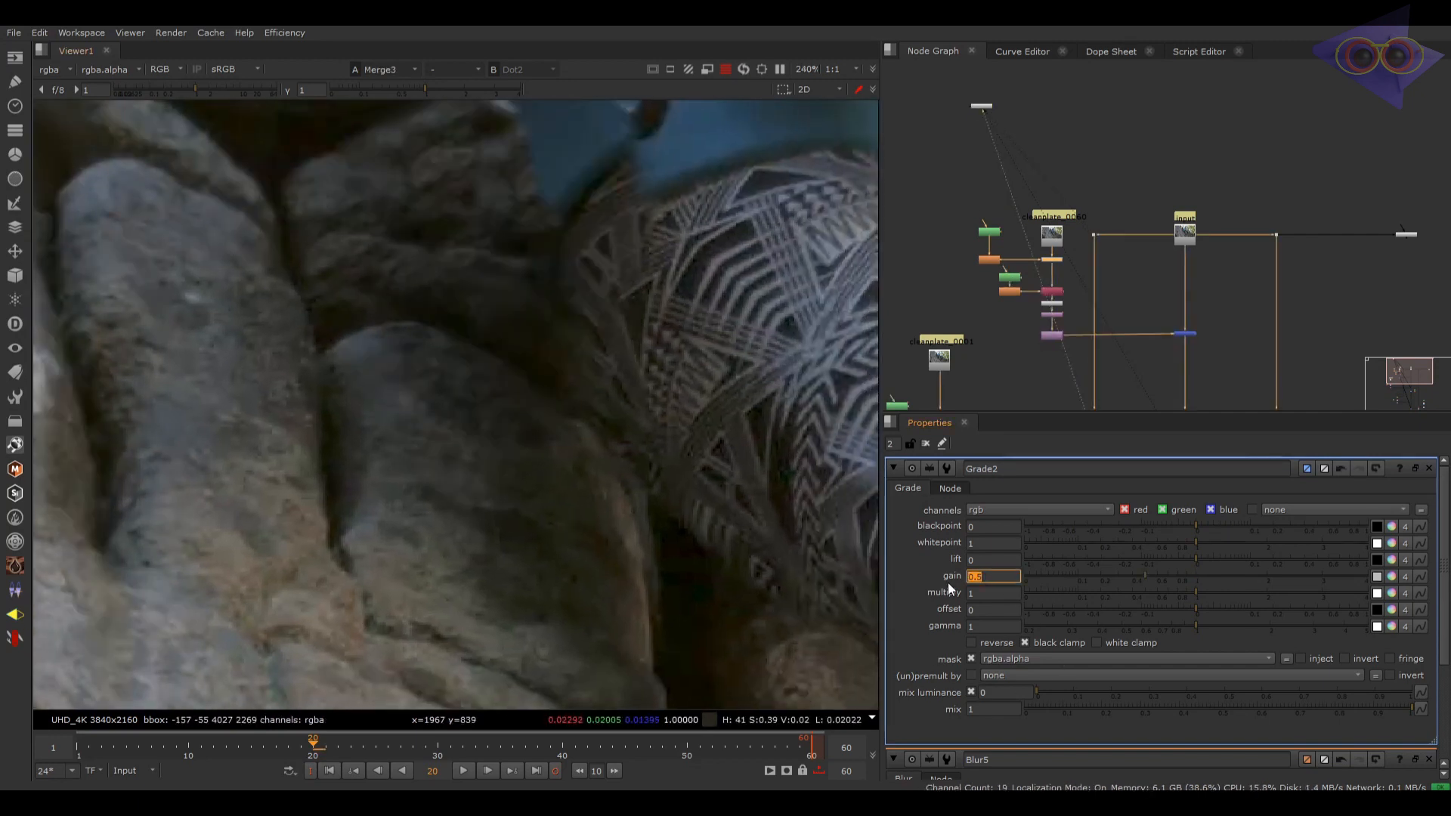
type("0.2")
key("Return")
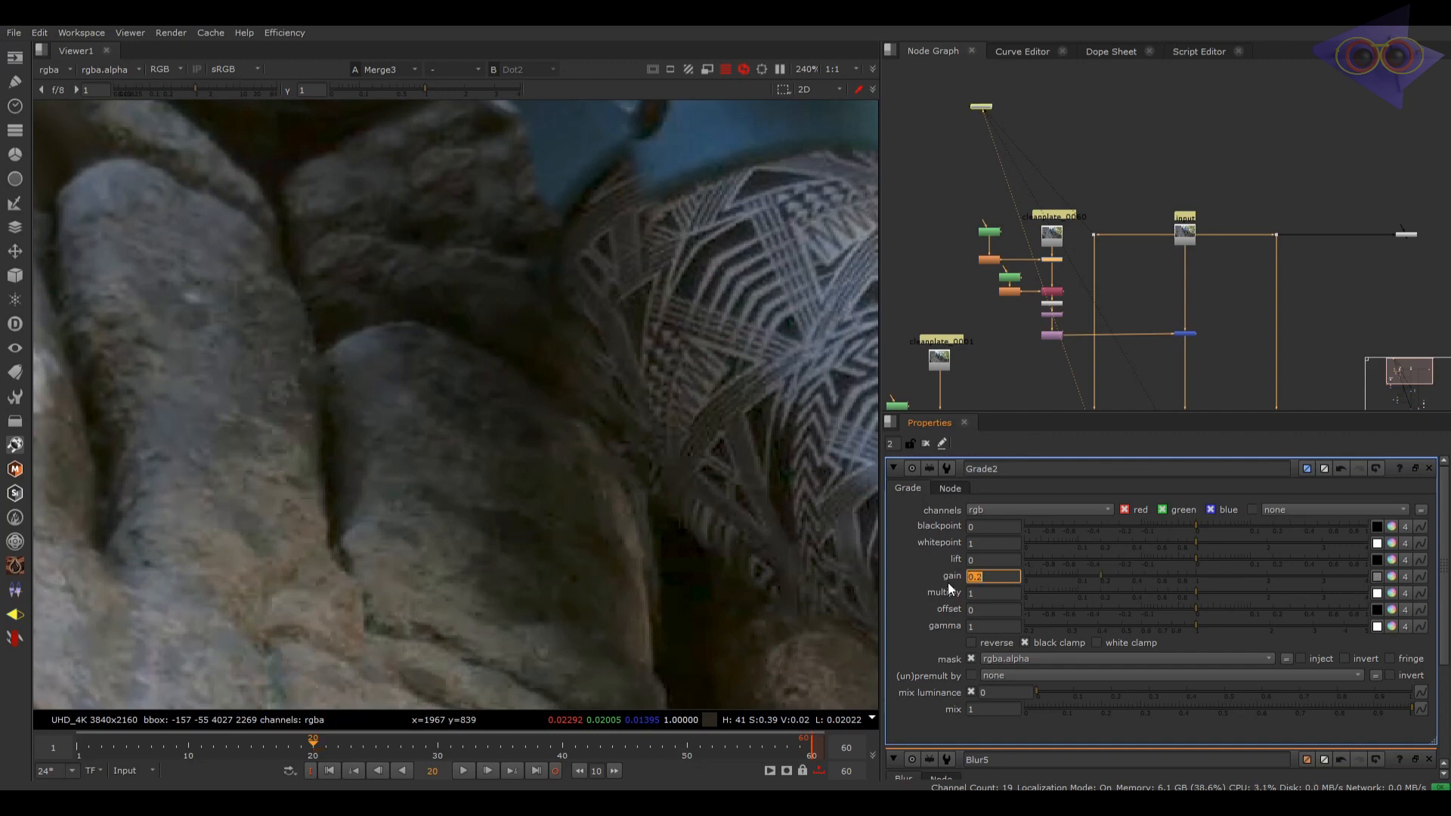
middle_click_drag(521, 452, 473, 475)
key("q")
key("1")
key("2")
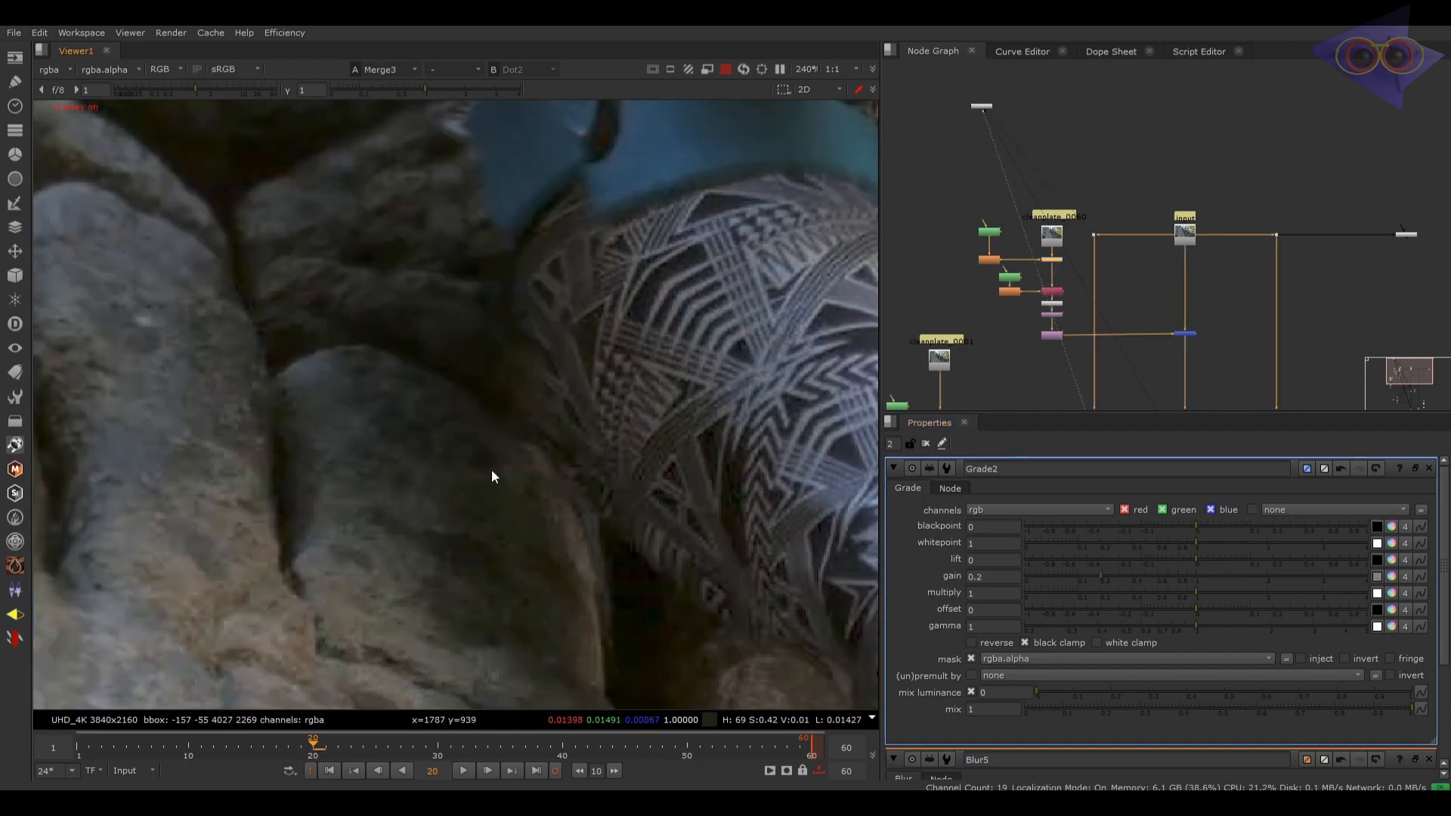
key("q")
Step: Reposition Ellipse1 of Roto6 on the upper rock at frame 20, checking its placement against the original plate
double_click(989, 233)
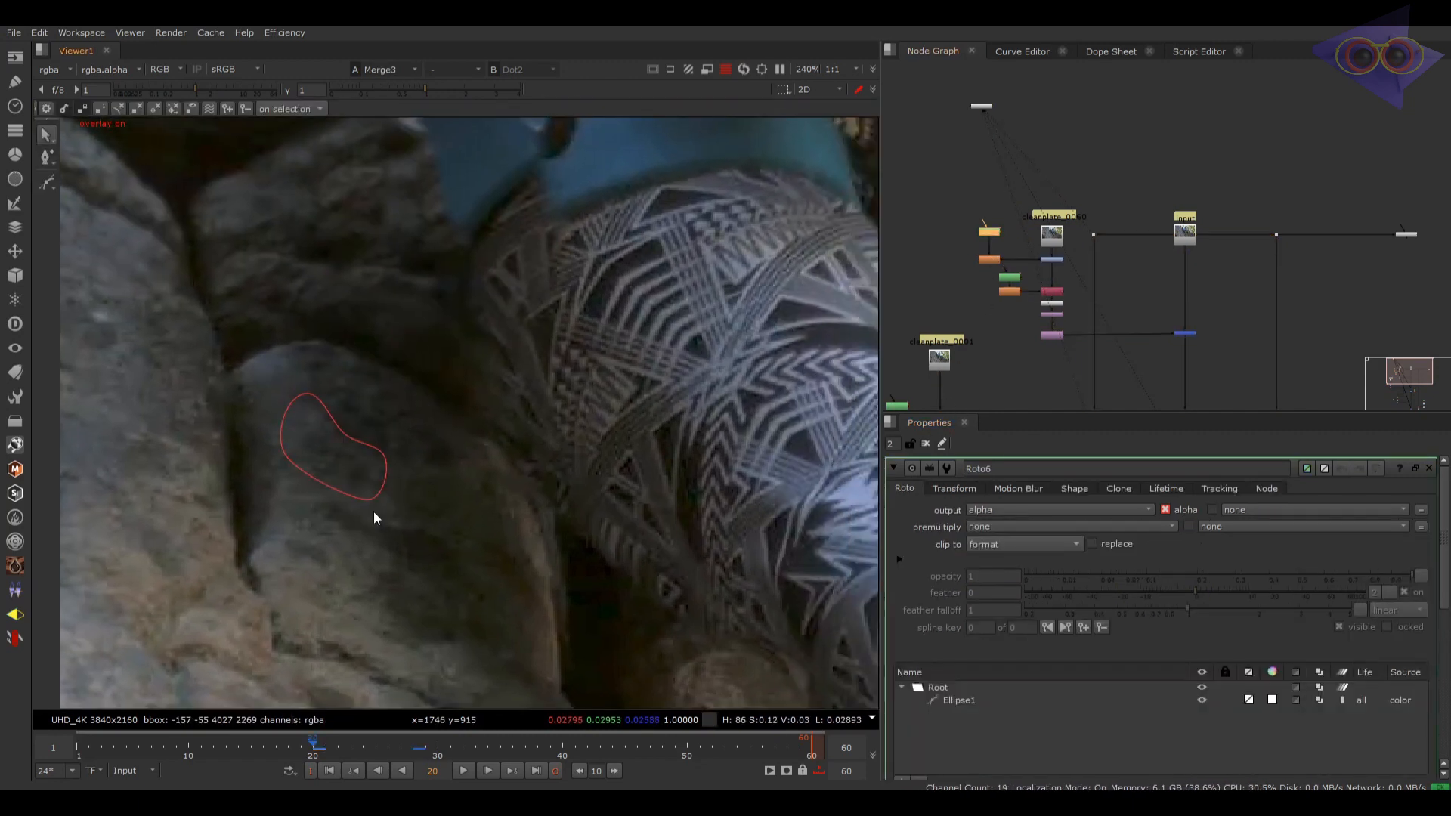
key("q")
key("1")
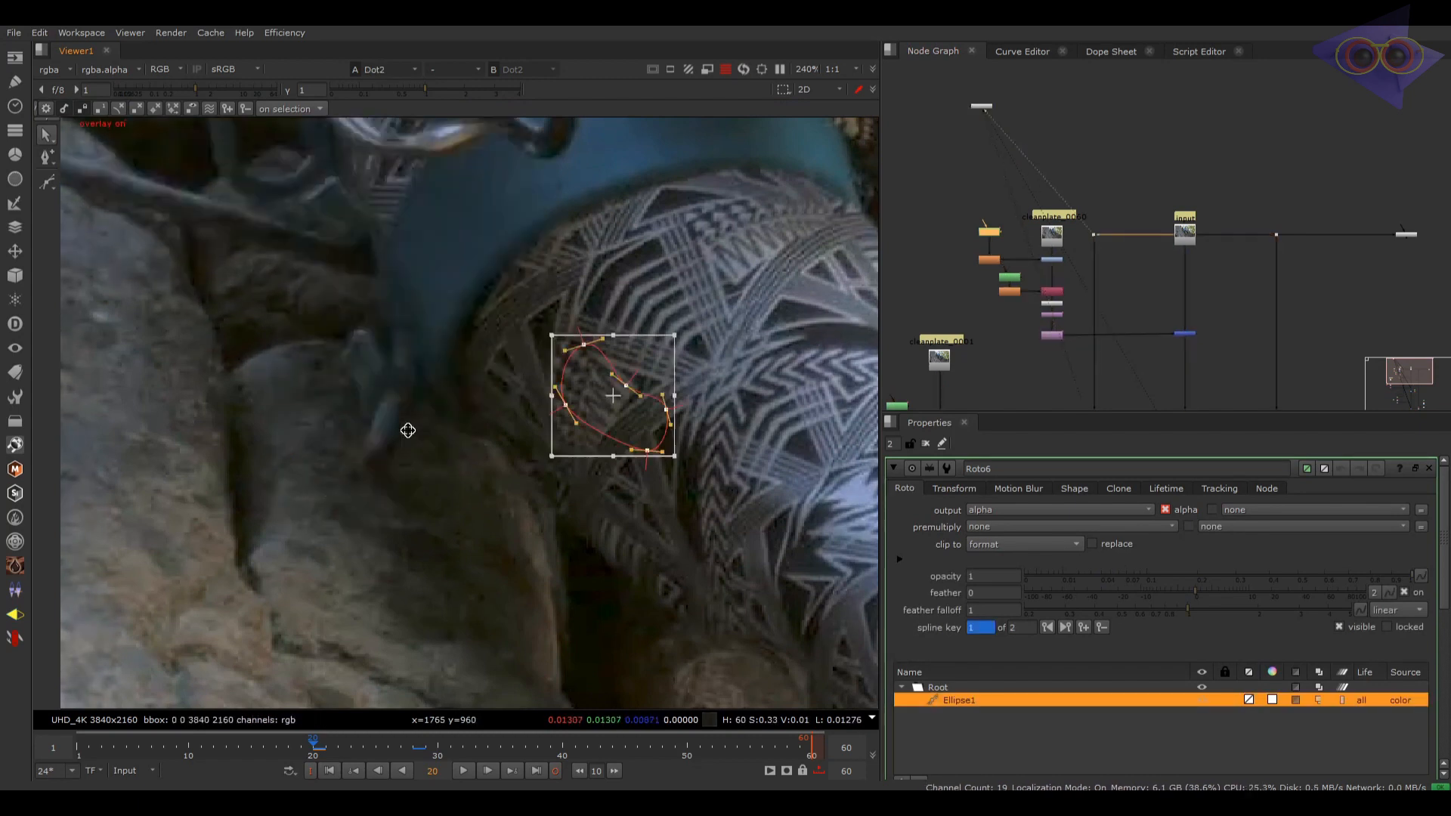
key("2")
key("q")
Step: Set the Grade2 gain to 0.1, compare the darkened rock with the original plate and close the Roto6 settings
double_click(1052, 260)
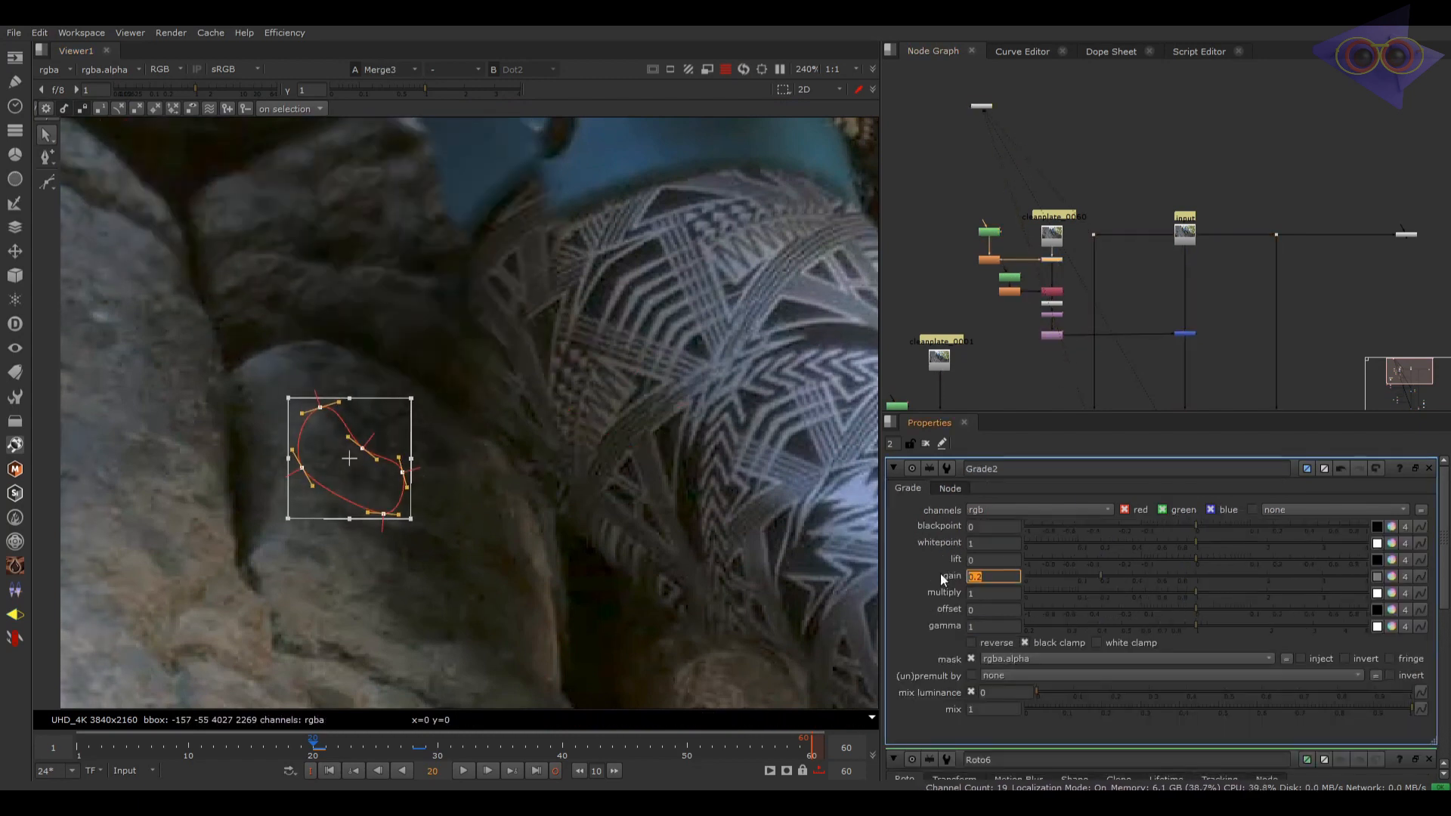
key("q")
left_click(1002, 577)
type("0.1")
middle_click_drag(467, 559, 510, 556)
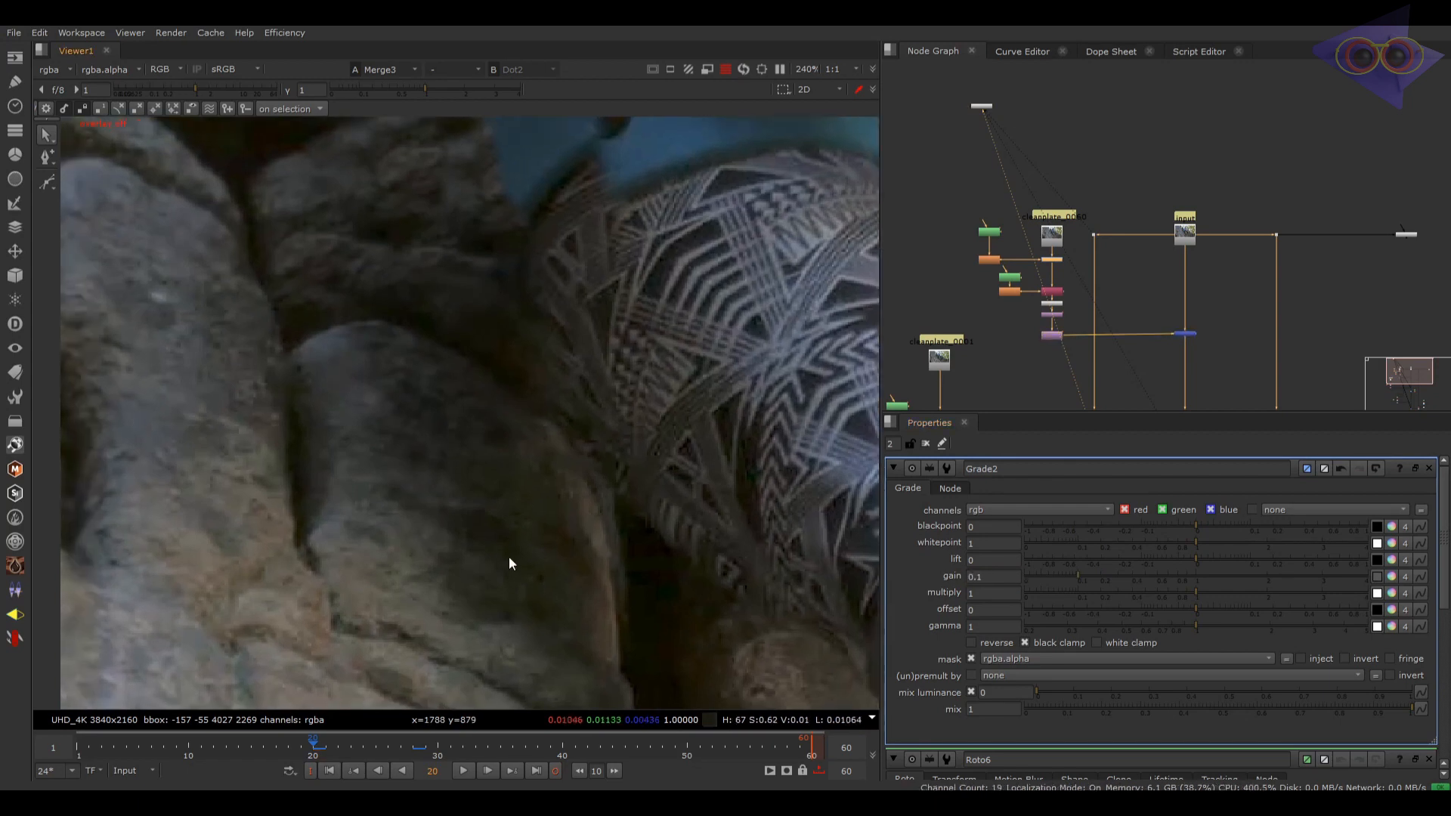
key("q")
key("1")
key("2")
left_click(1429, 759)
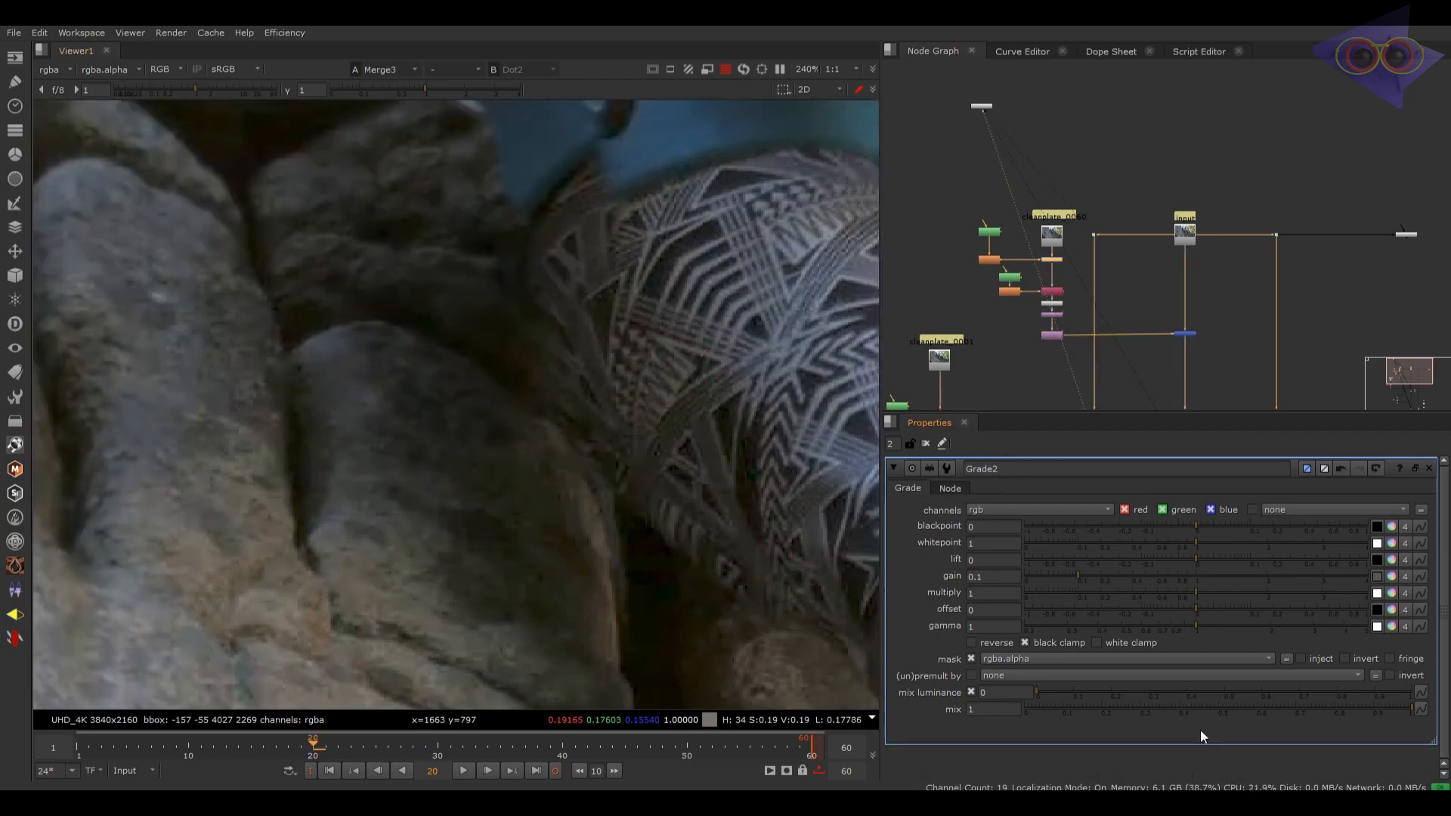
Step: Replace the circular Ellipse1 shape at frame 28 with the bean-shaped outline from frame 20
double_click(996, 235)
left_click(424, 756)
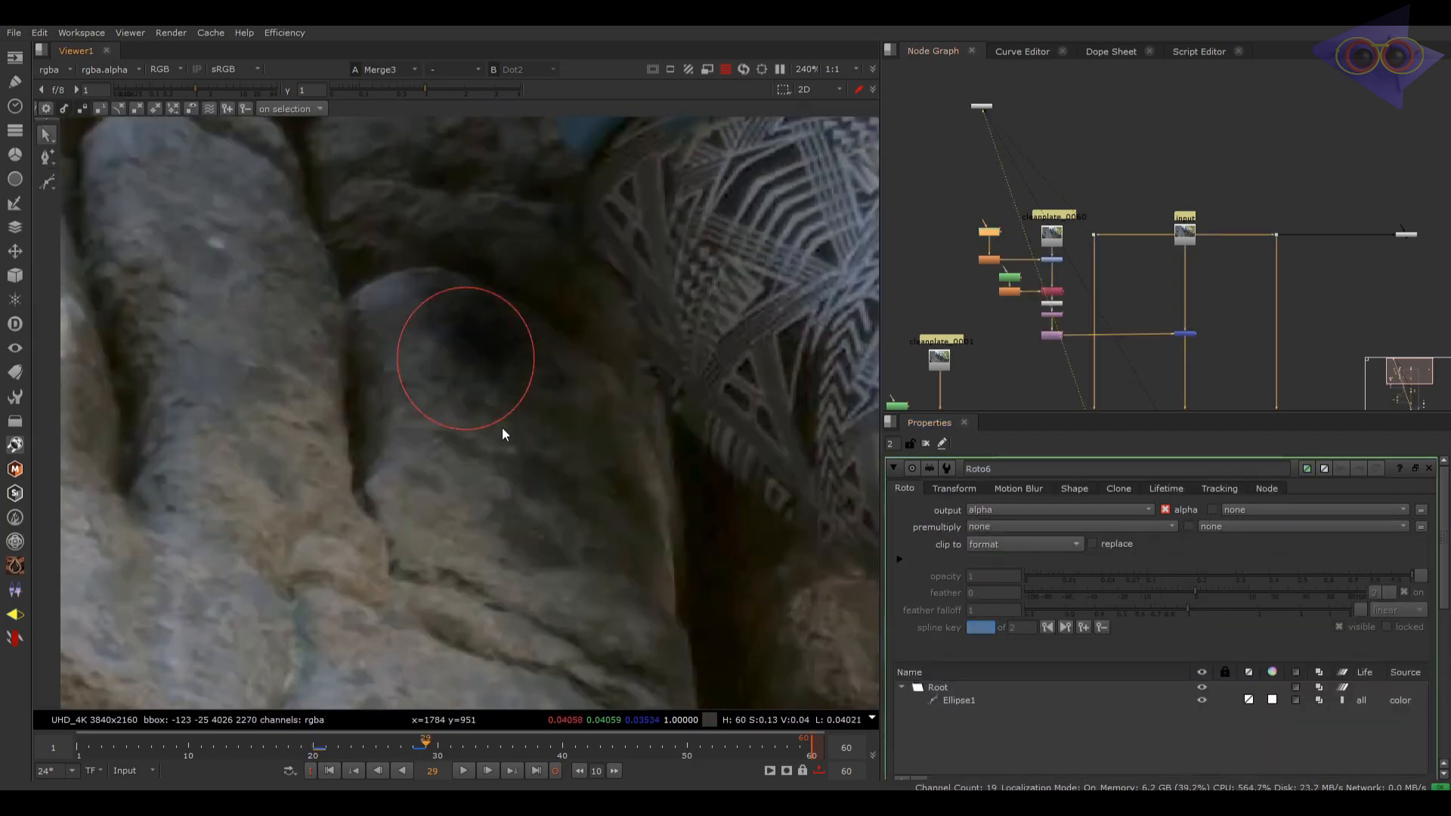
left_click(413, 752)
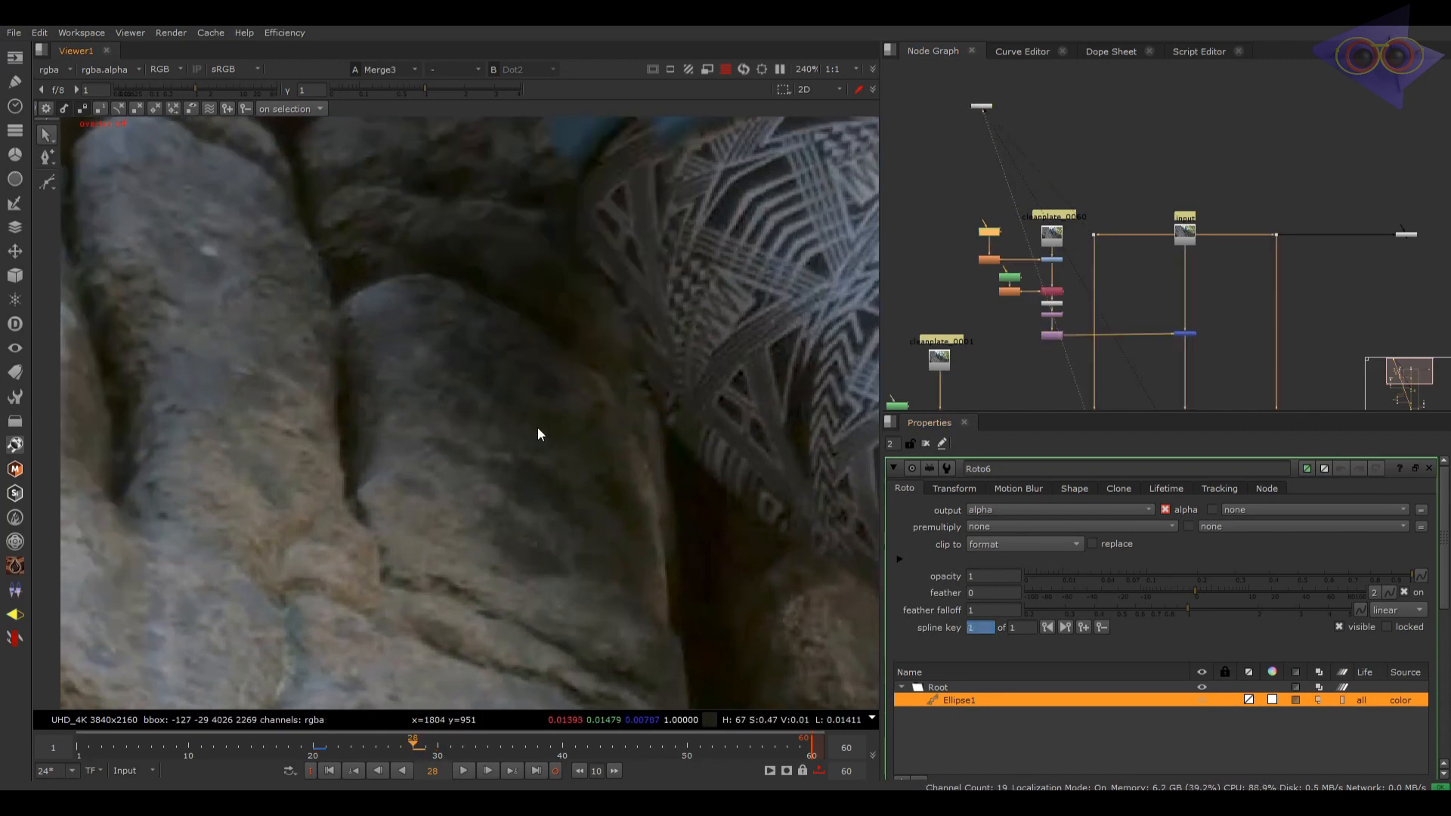
Step: Move Ellipse1 slightly lower on the rock at frame 10, checking the patch against the original plate
left_click_drag(200, 754, 189, 753)
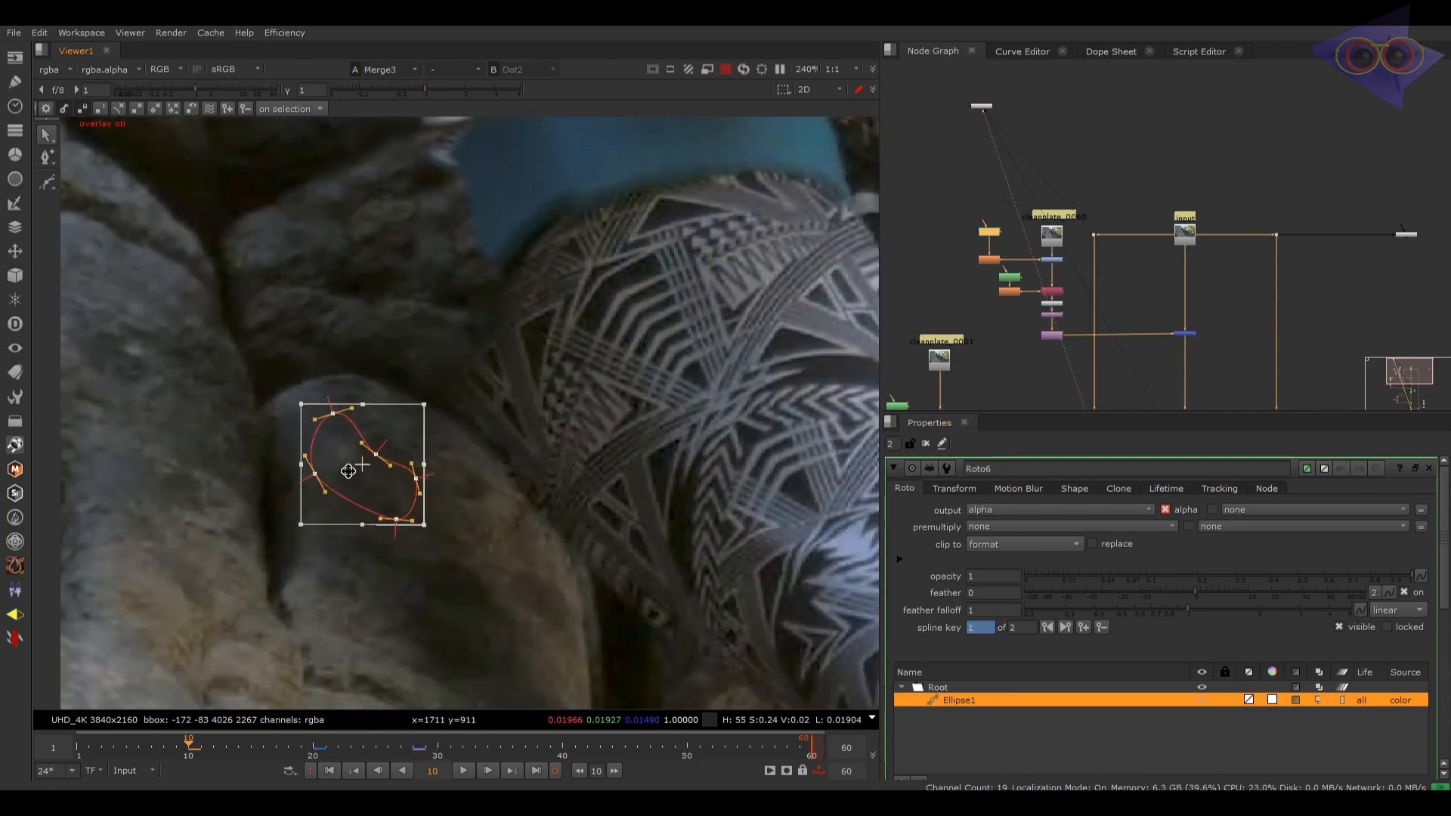
key("q")
key("2")
key("1")
key("2")
key("1")
key("q")
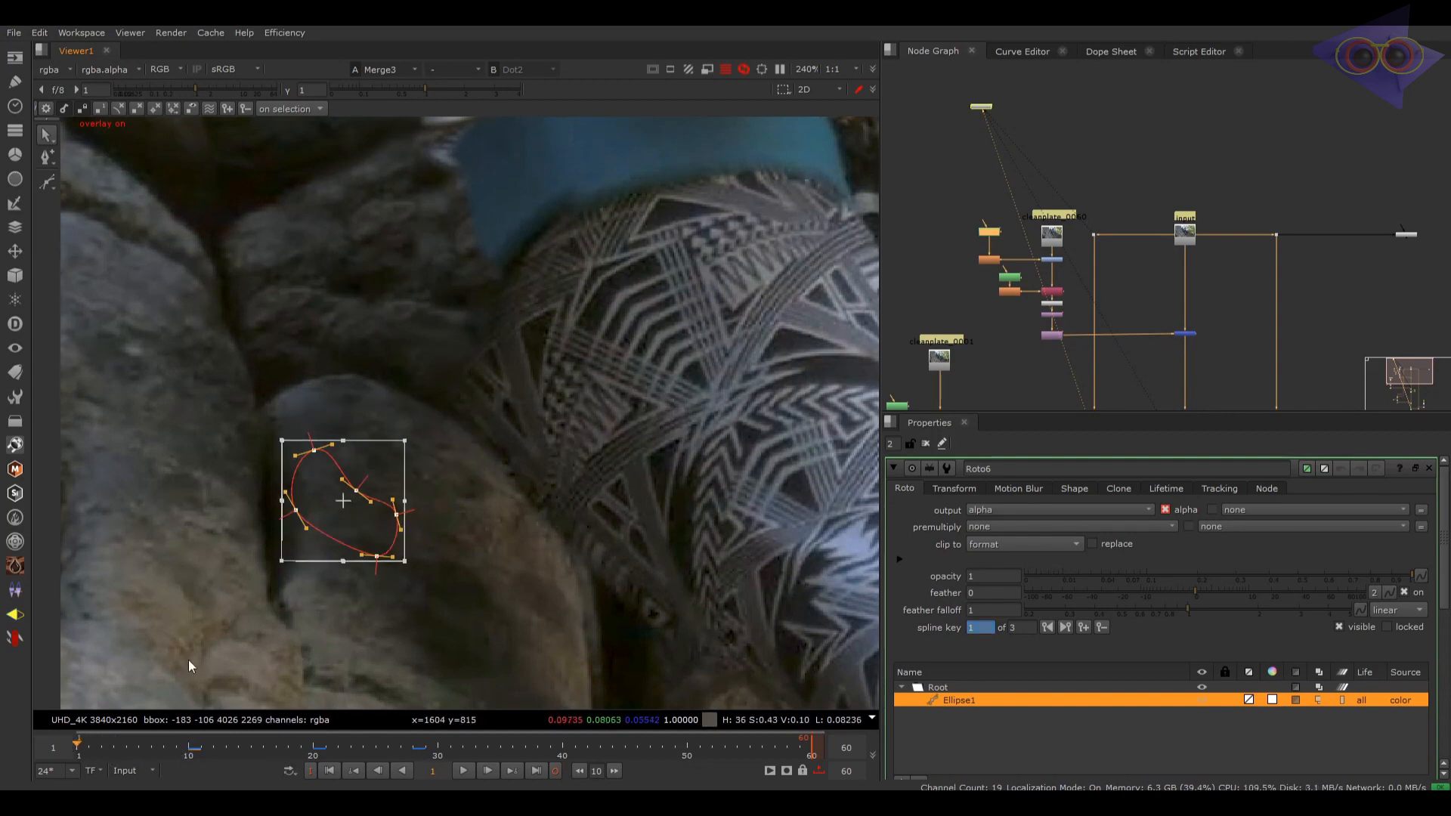
Step: Compare the graded rock patch with the original plate from frame 1 to frame 9, with the overlay hidden
key("2")
key("1")
key("q")
key("2")
key("1")
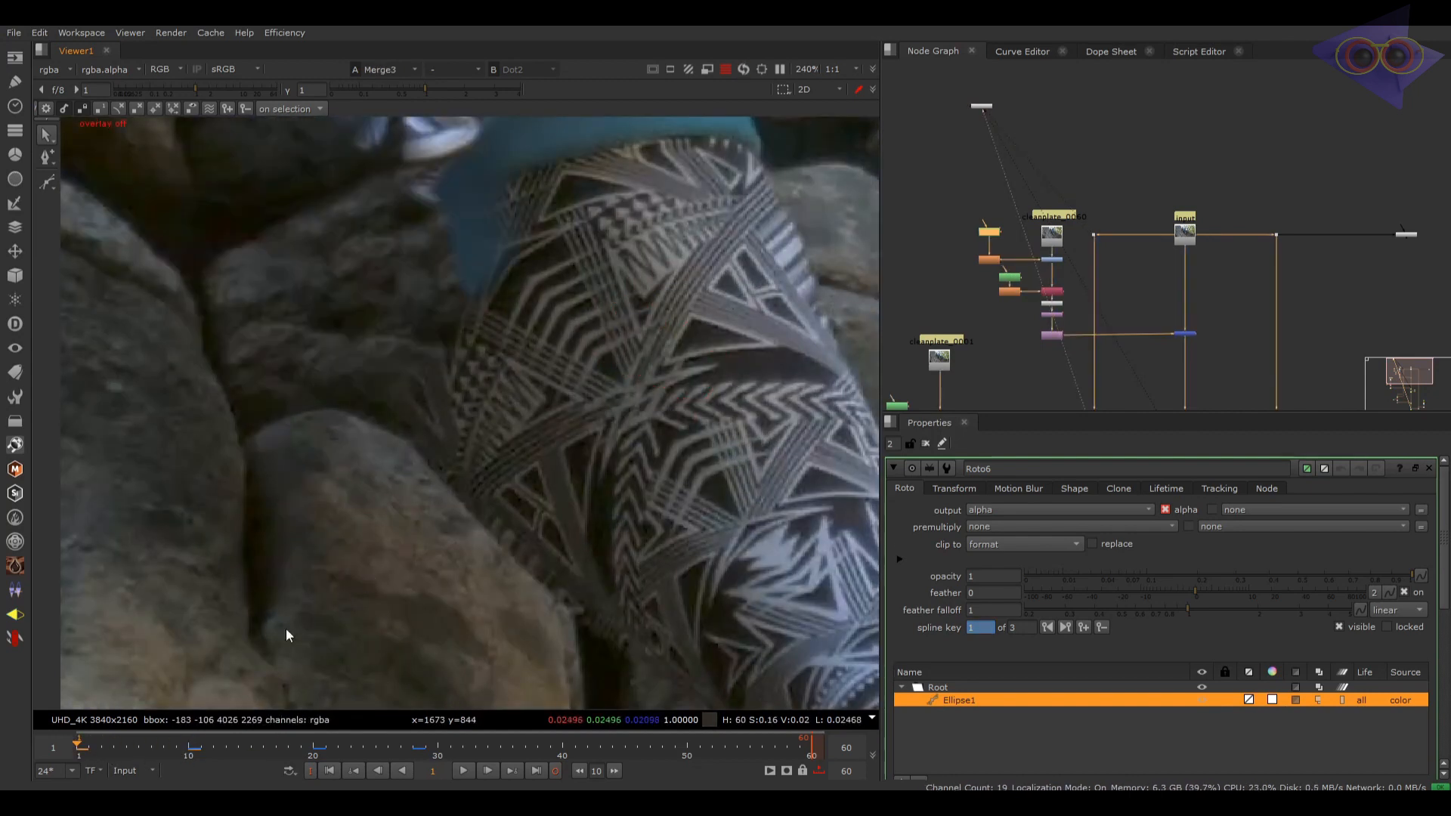
left_click(112, 746)
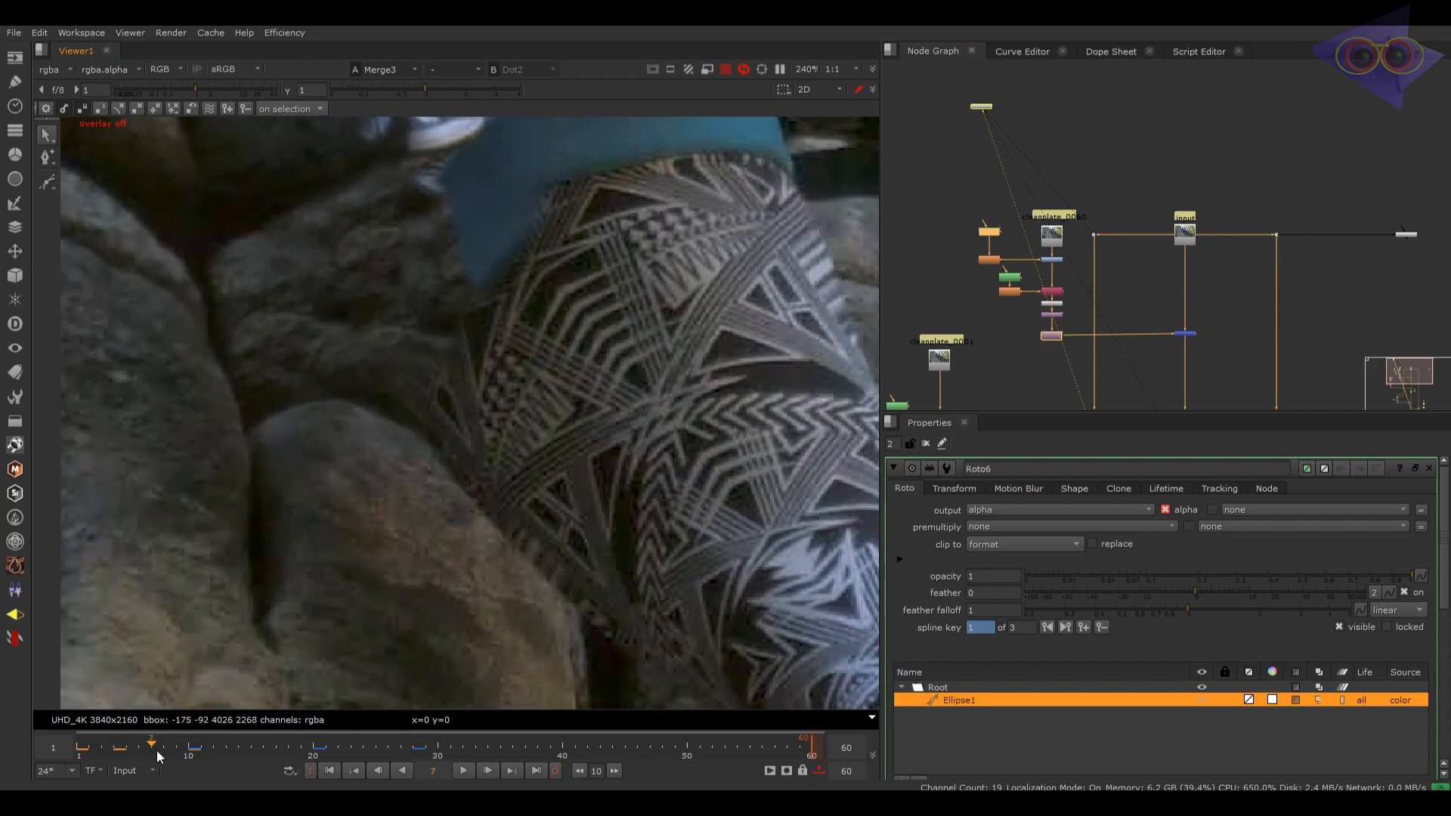
left_click_drag(156, 751, 170, 751)
key("2")
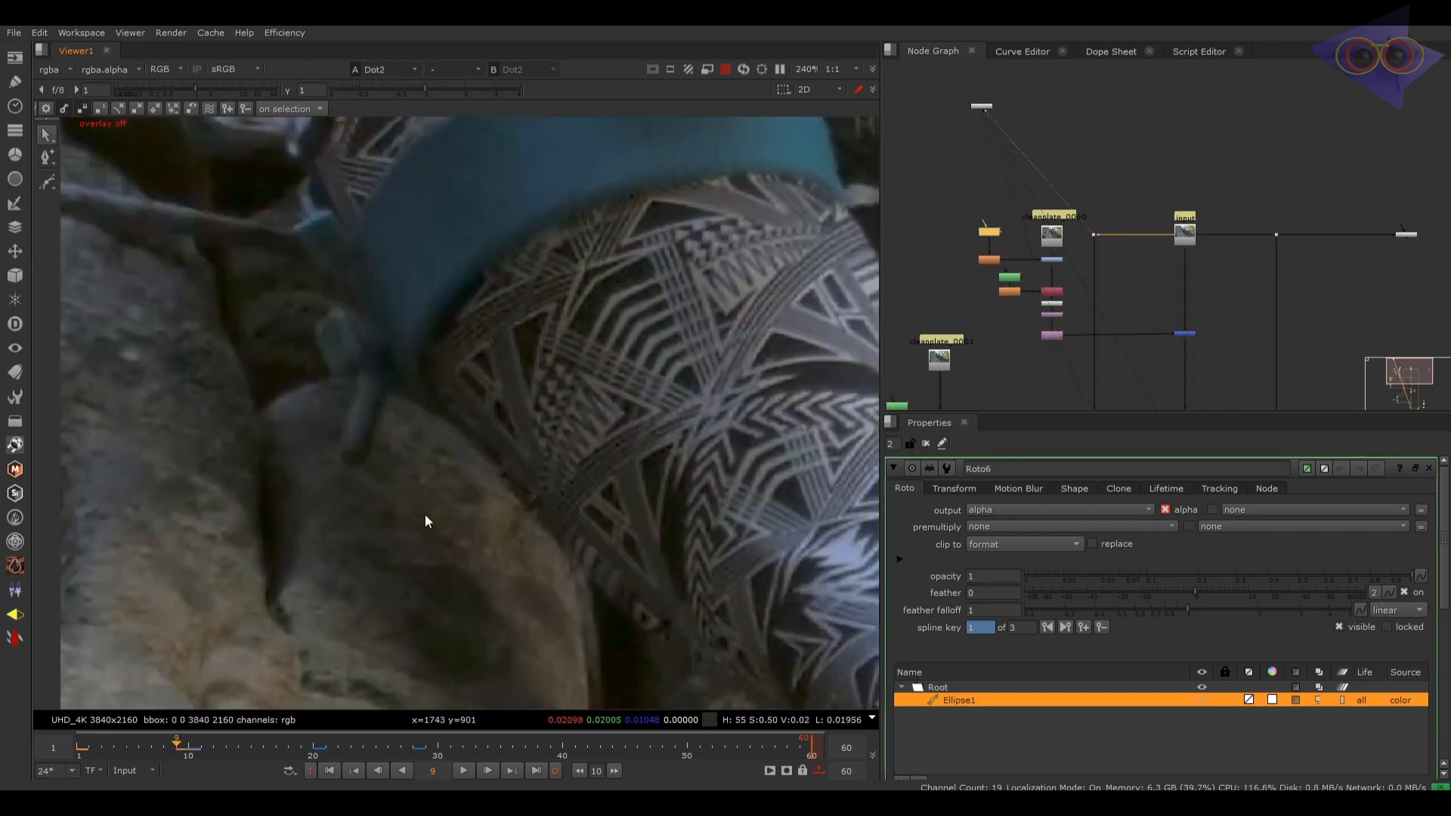
scroll(425, 515, "down", 3)
key("1")
key("2")
key("1")
Step: Review the whole composite at frame 20, including the rock below the climber
left_click(316, 753)
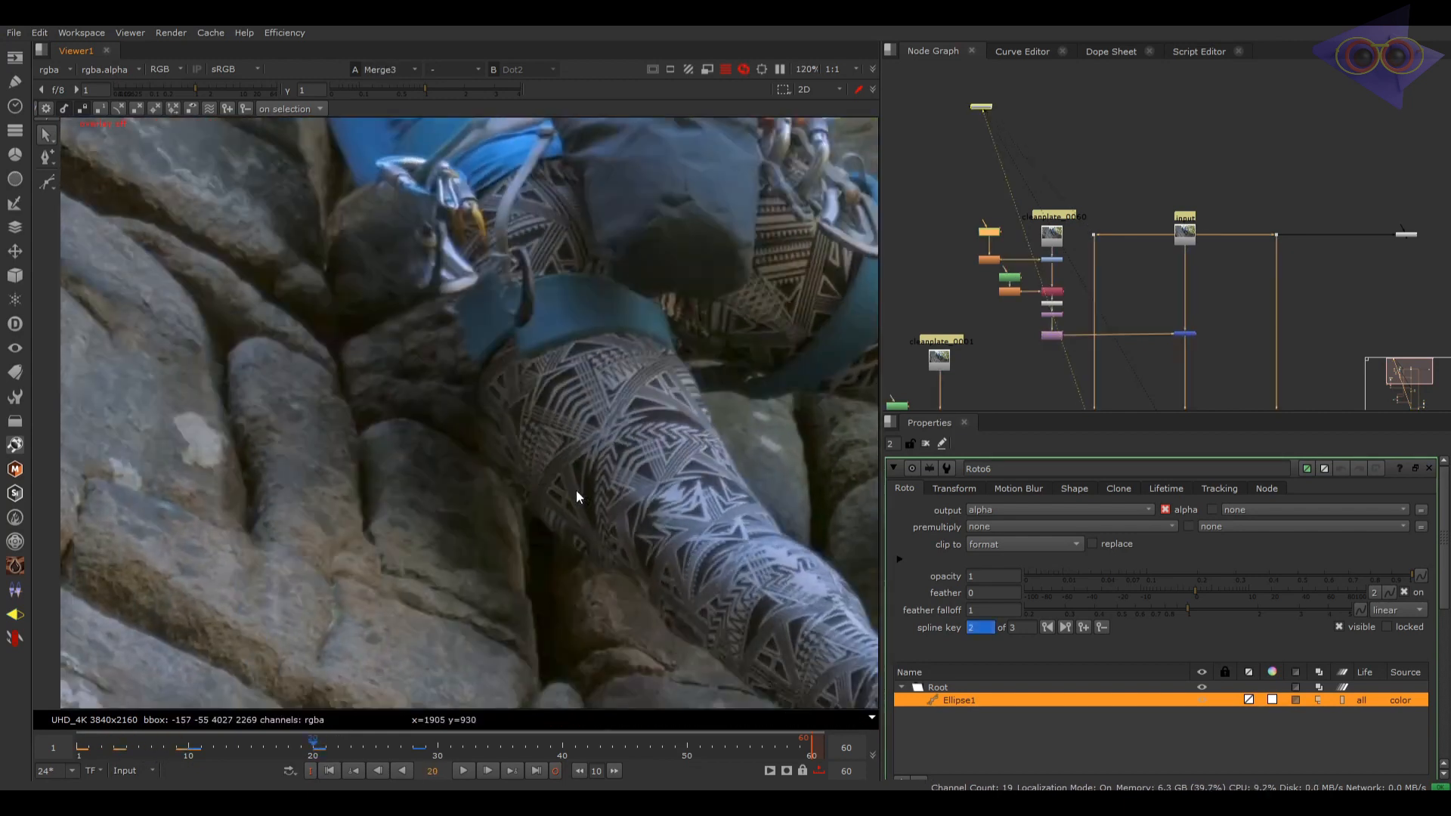
scroll(563, 500, "down", 2)
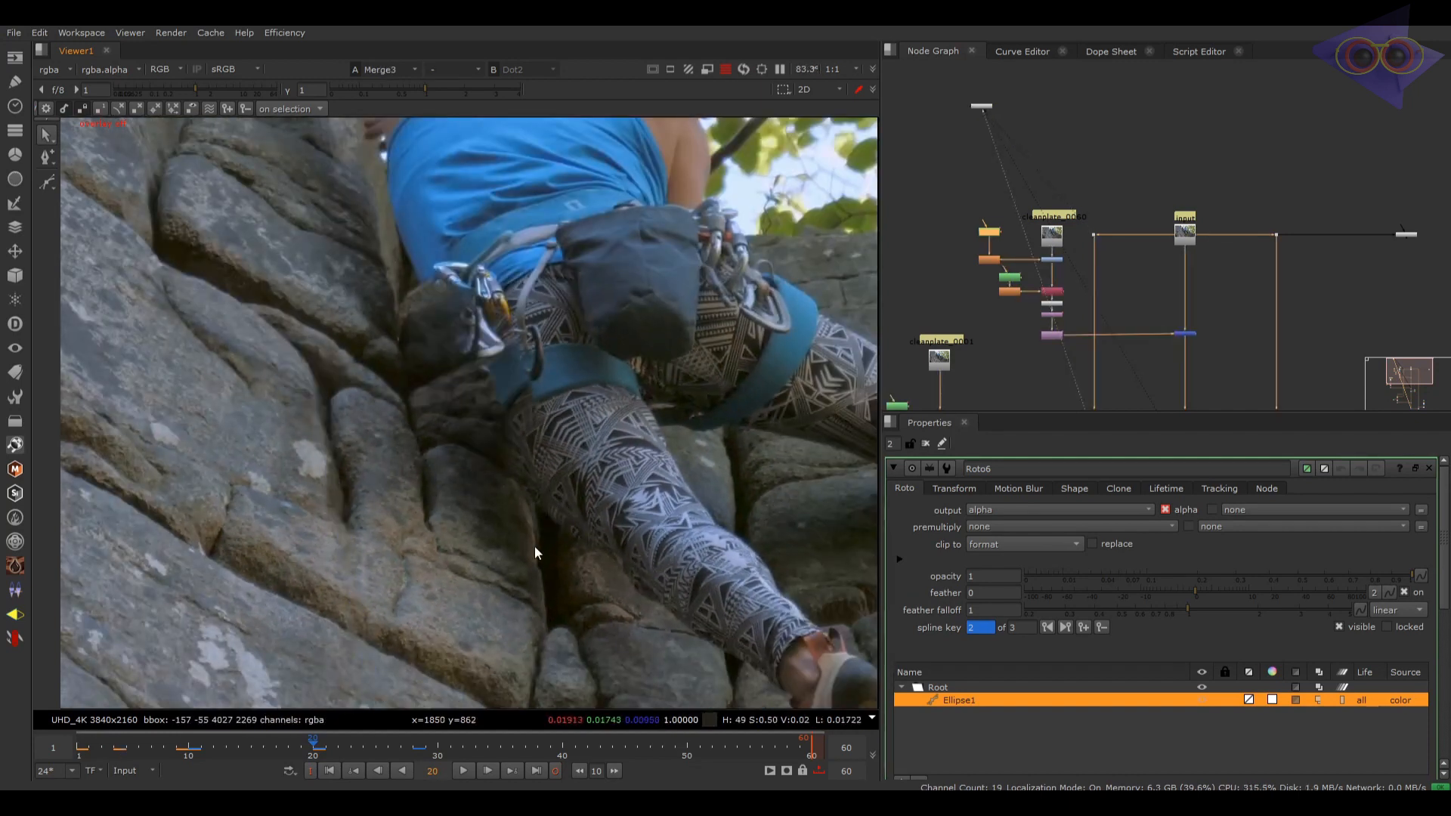
scroll(553, 601, "down", 3)
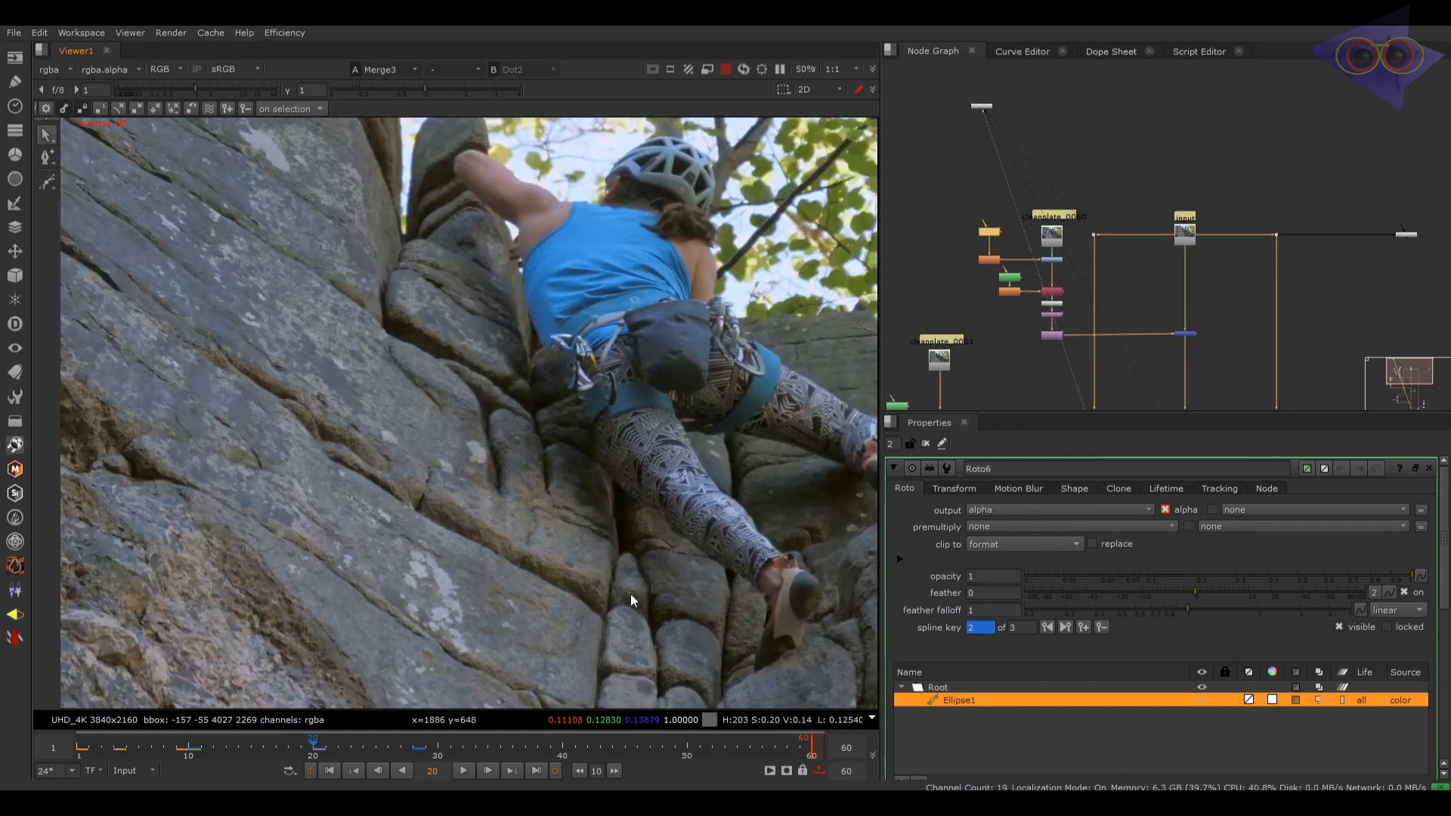
scroll(632, 597, "down", 2)
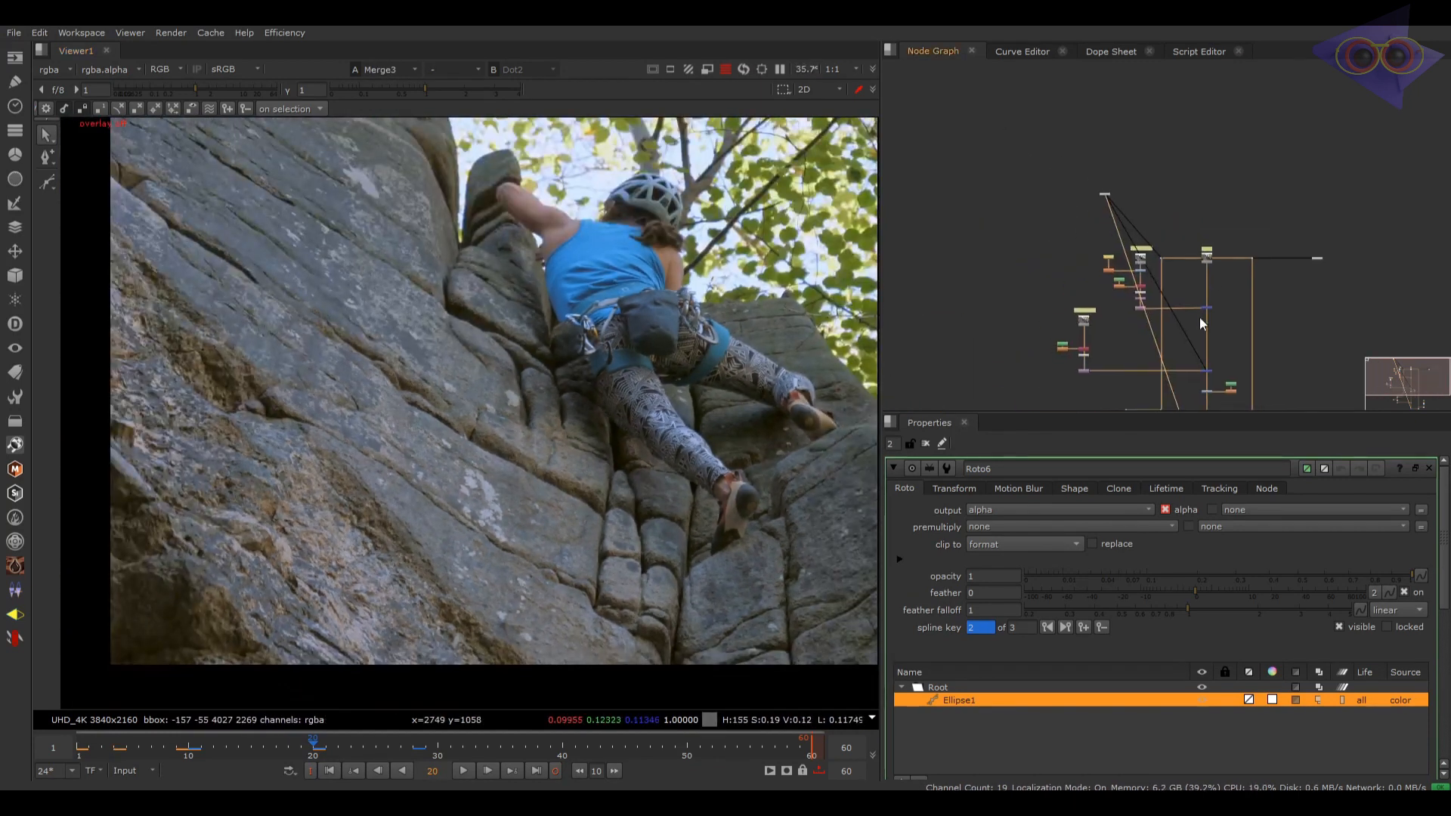
middle_click_drag(628, 504, 594, 446)
middle_click_drag(617, 520, 573, 504)
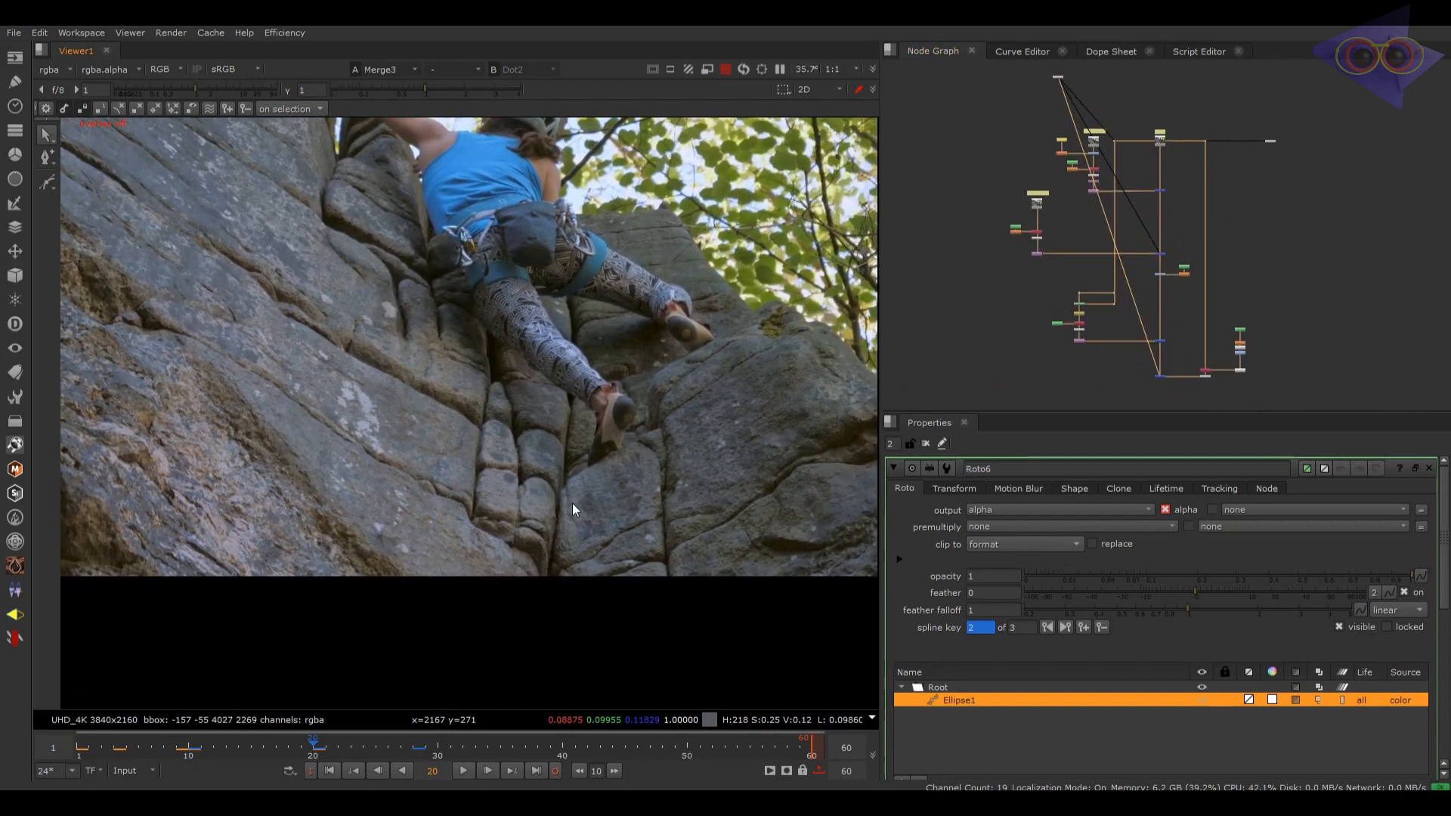
Step: Inspect the harness carabiners and nearby rock from frame 20 back to frame 9 against the original plate
scroll(450, 339, "up", 10)
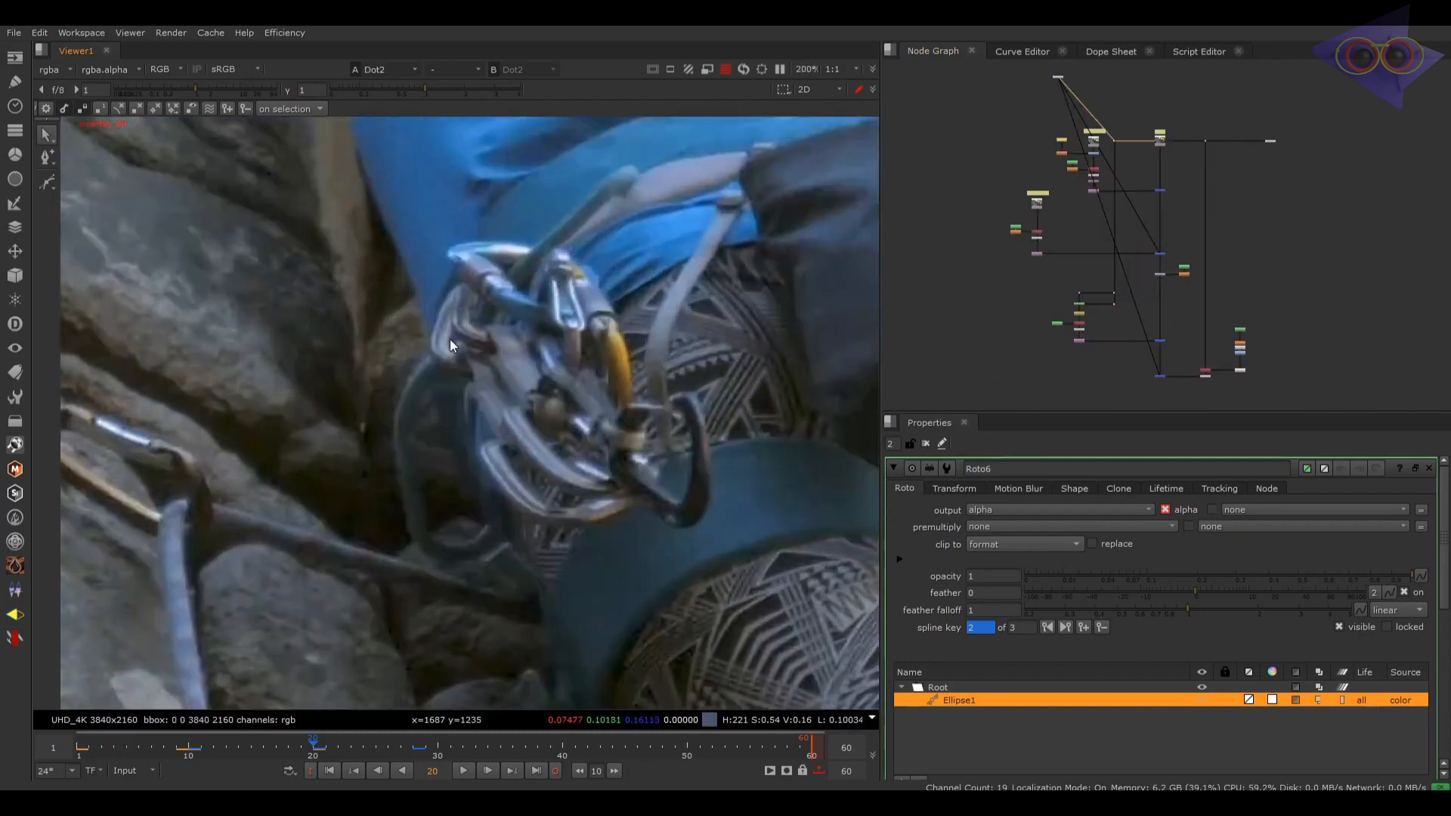
left_click(264, 751)
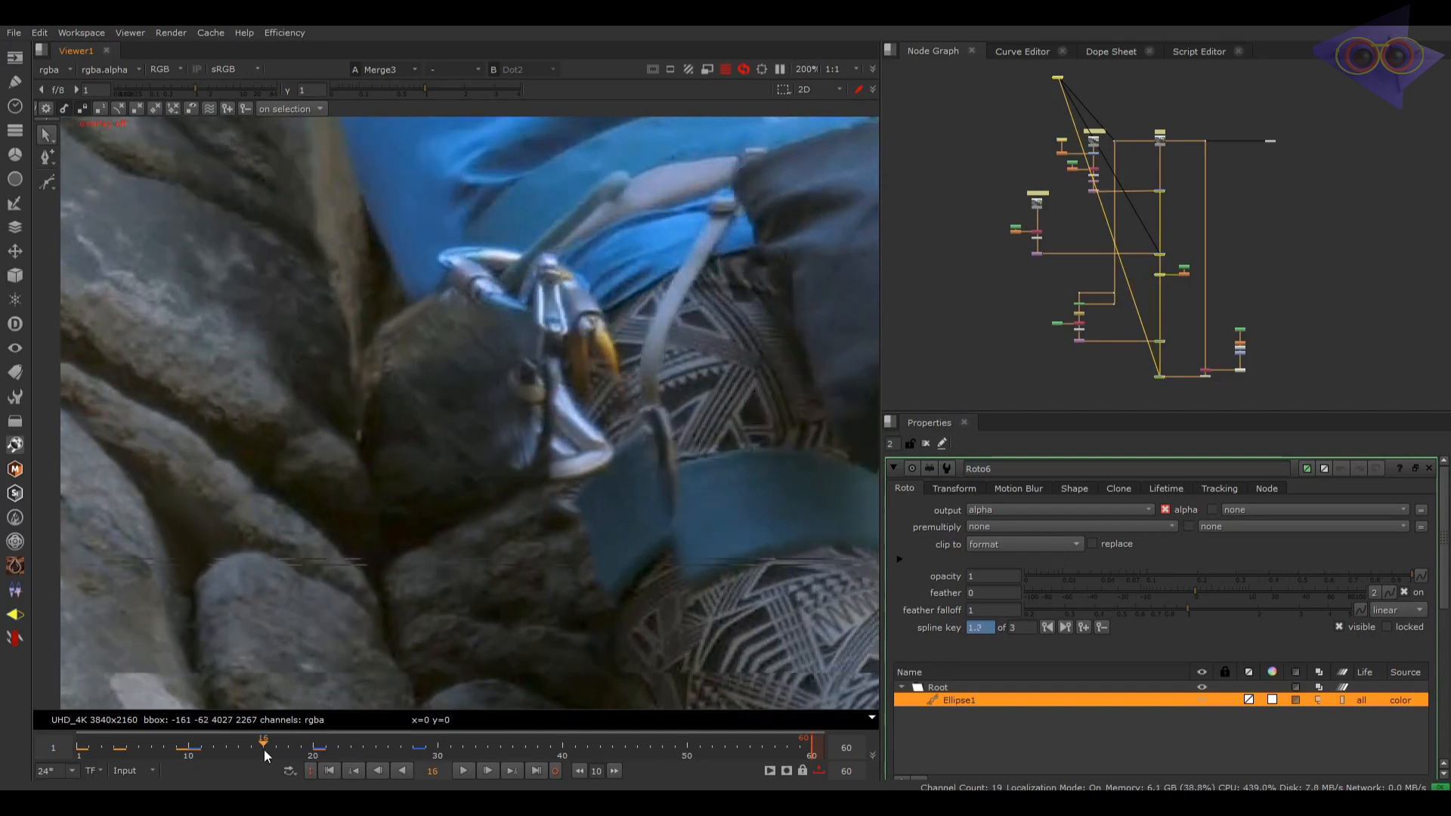
left_click_drag(196, 762, 171, 768)
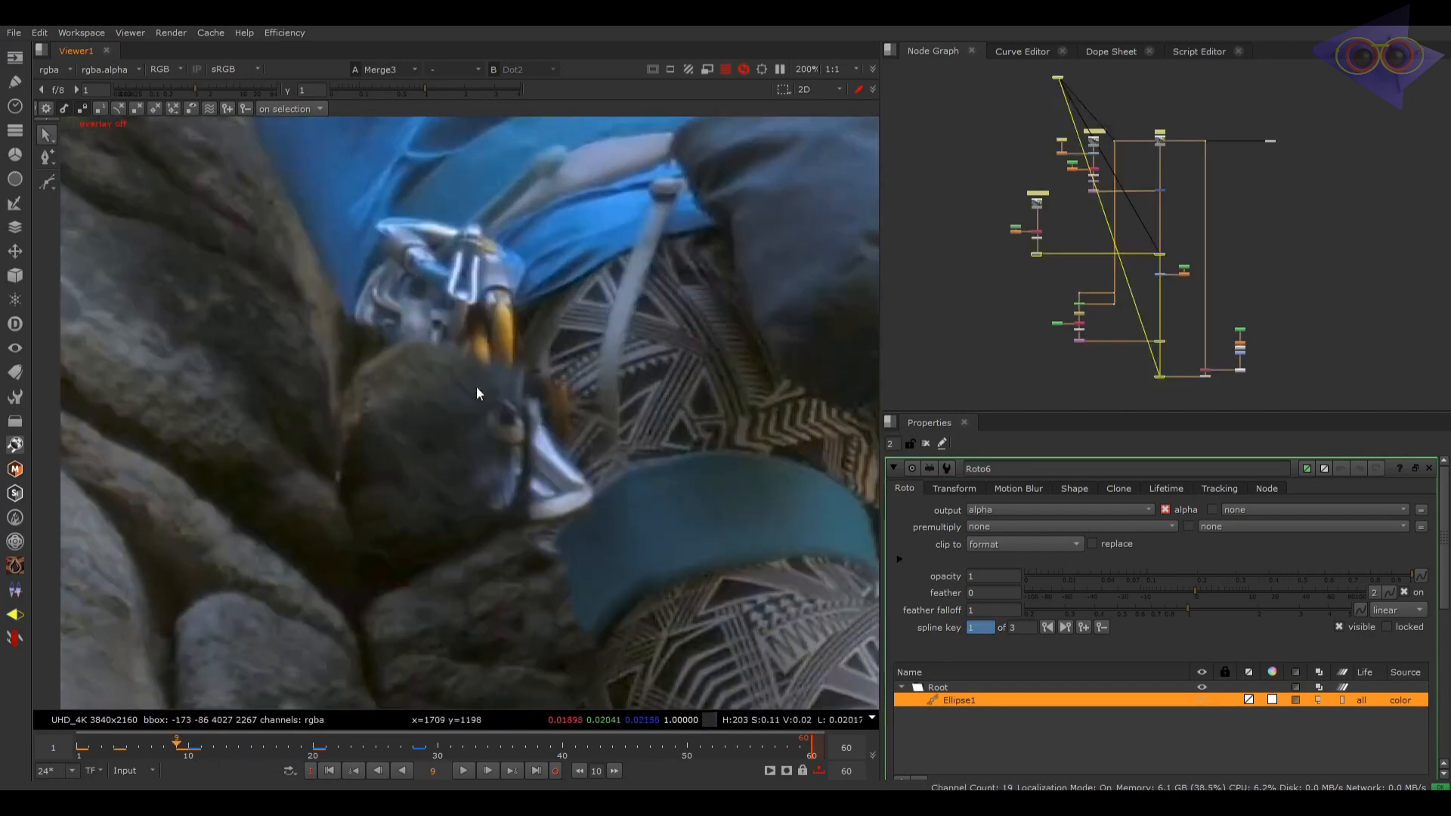
key("1")
key("2")
scroll(440, 392, "down", 3)
key("1")
key("2")
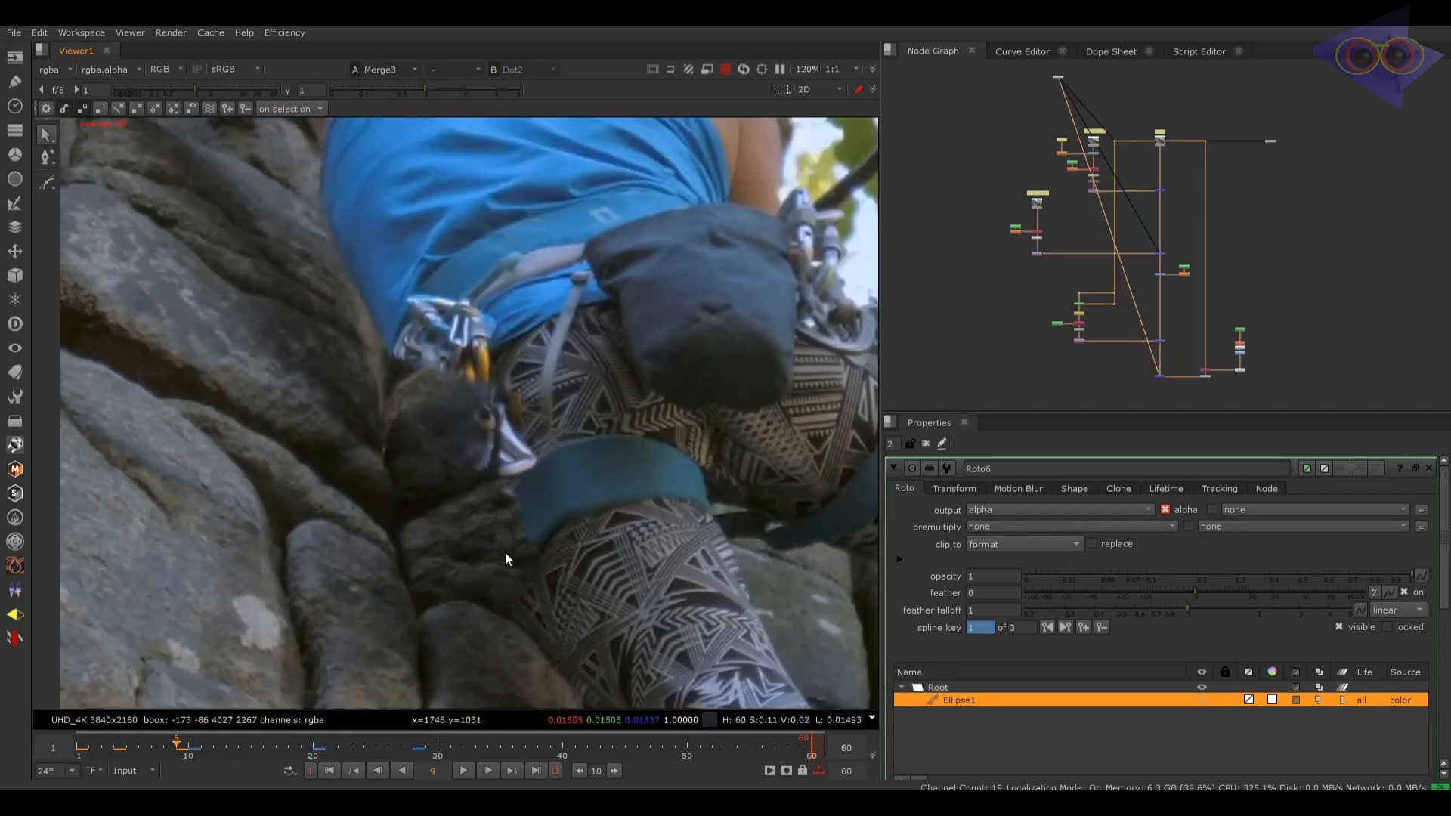
Step: Compare the wider composite at frame 9 with the original plate, including the rock below the climber
key("1")
middle_click_drag(505, 552, 560, 473)
key("2")
scroll(526, 423, "down", 5)
middle_click_drag(594, 559, 584, 383)
key("1")
key("2")
scroll(583, 383, "down", 2)
Step: Maximise the viewer, play the composite forward from frame 9, and restore the layout to examine the end of the node tree
key("space")
middle_click_drag(499, 398, 579, 511)
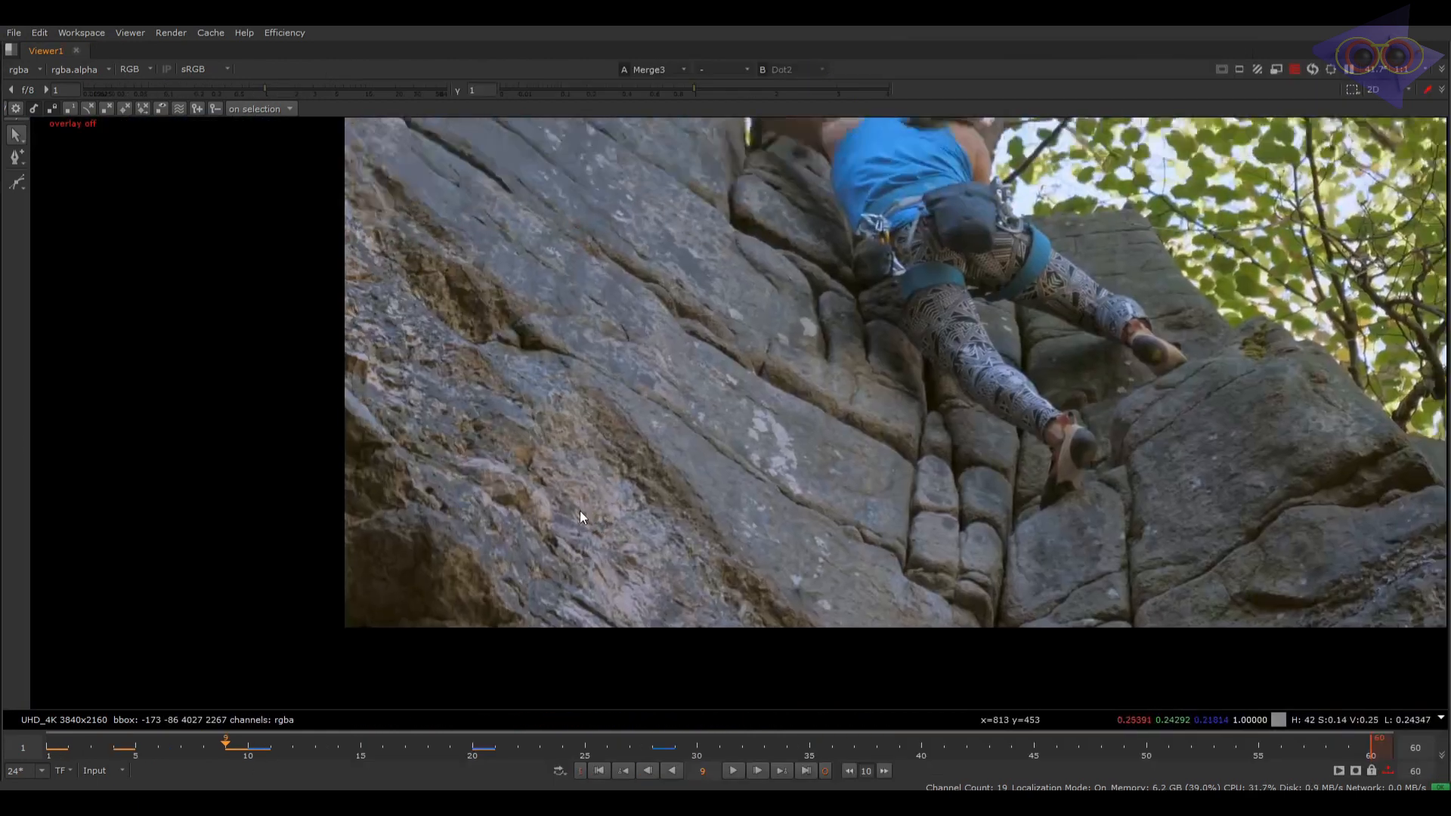
middle_click_drag(803, 399, 590, 517)
middle_click_drag(694, 479, 655, 412)
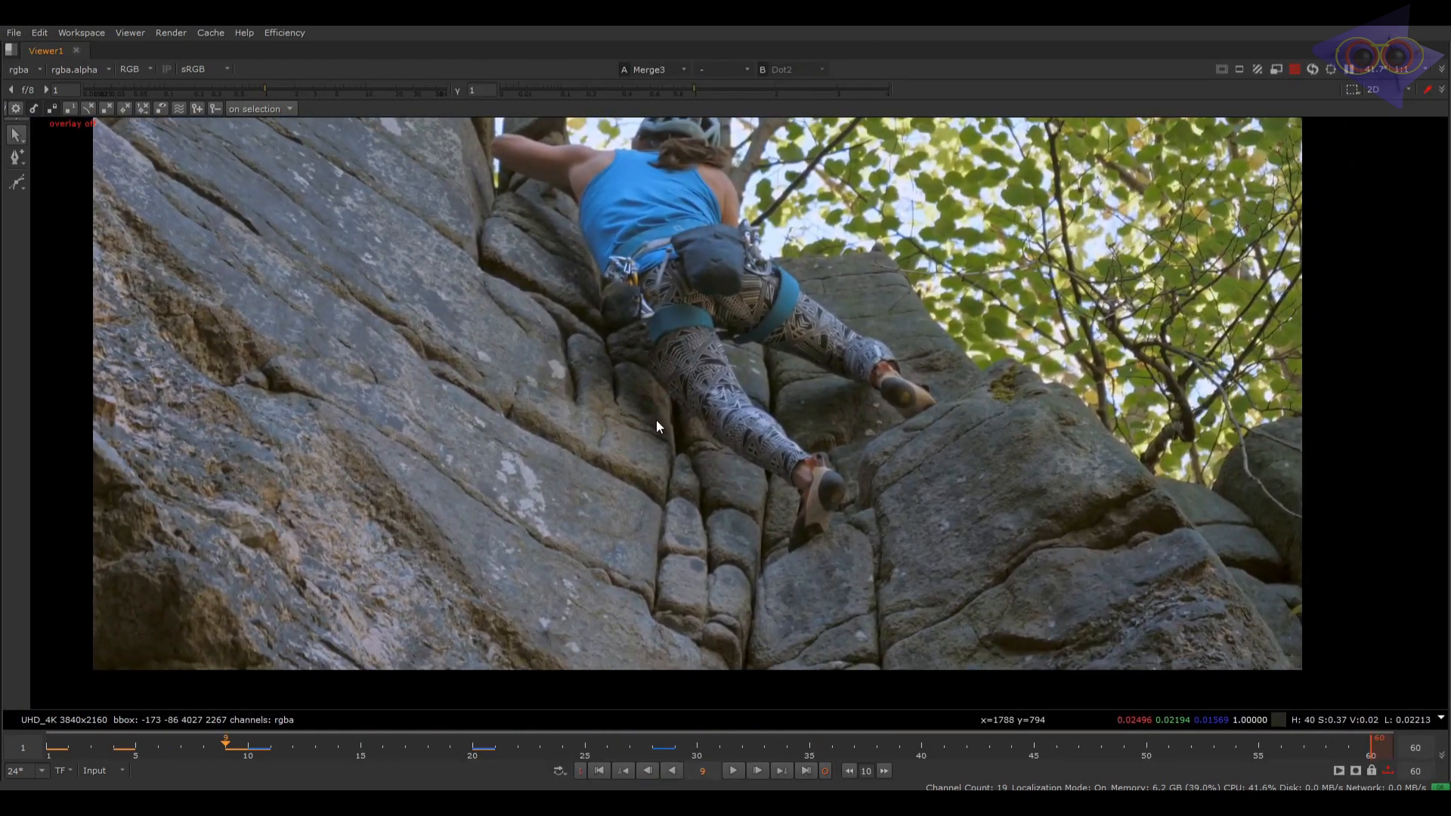
key("l")
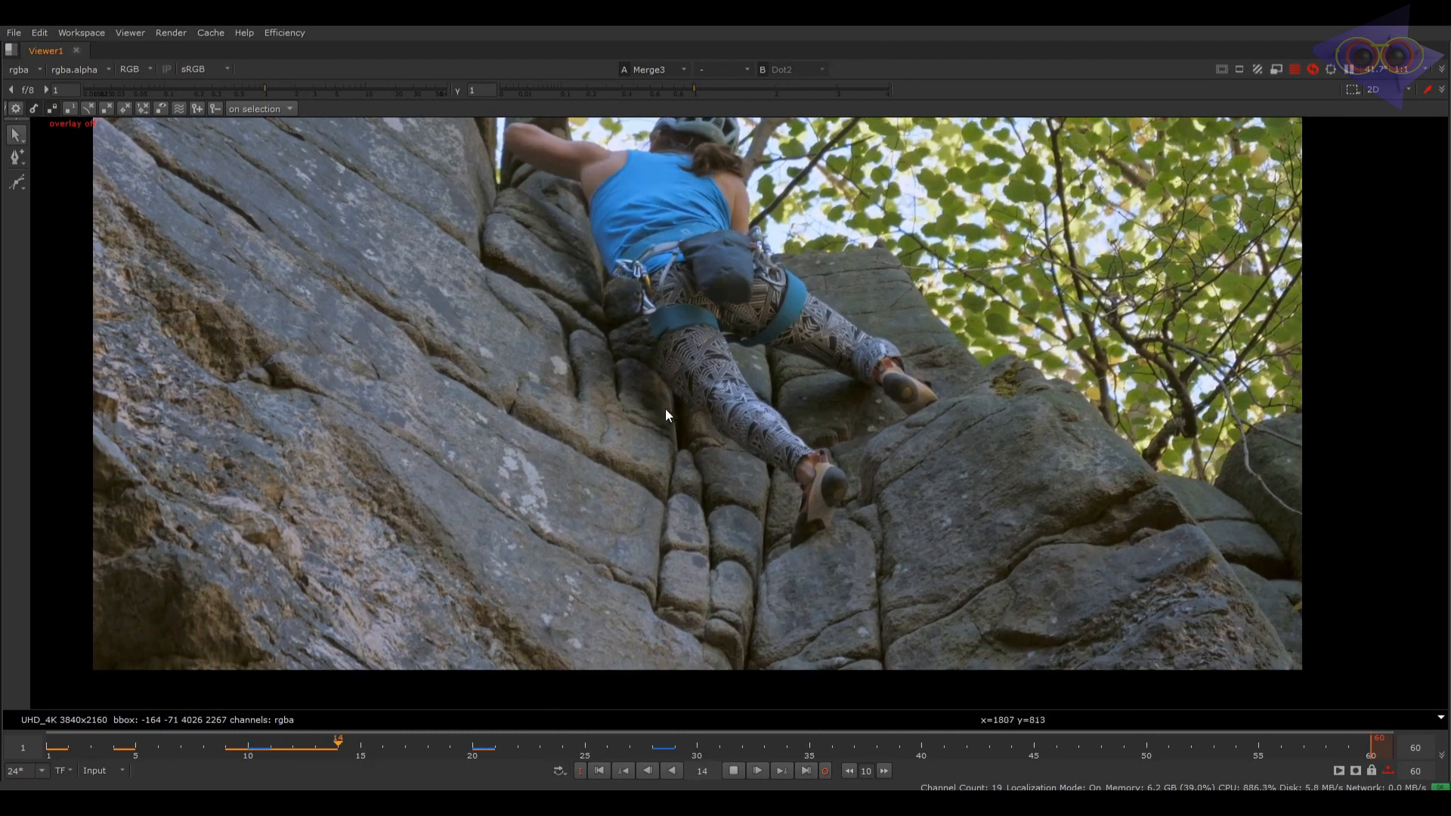
key("space")
scroll(1172, 385, "up", 5)
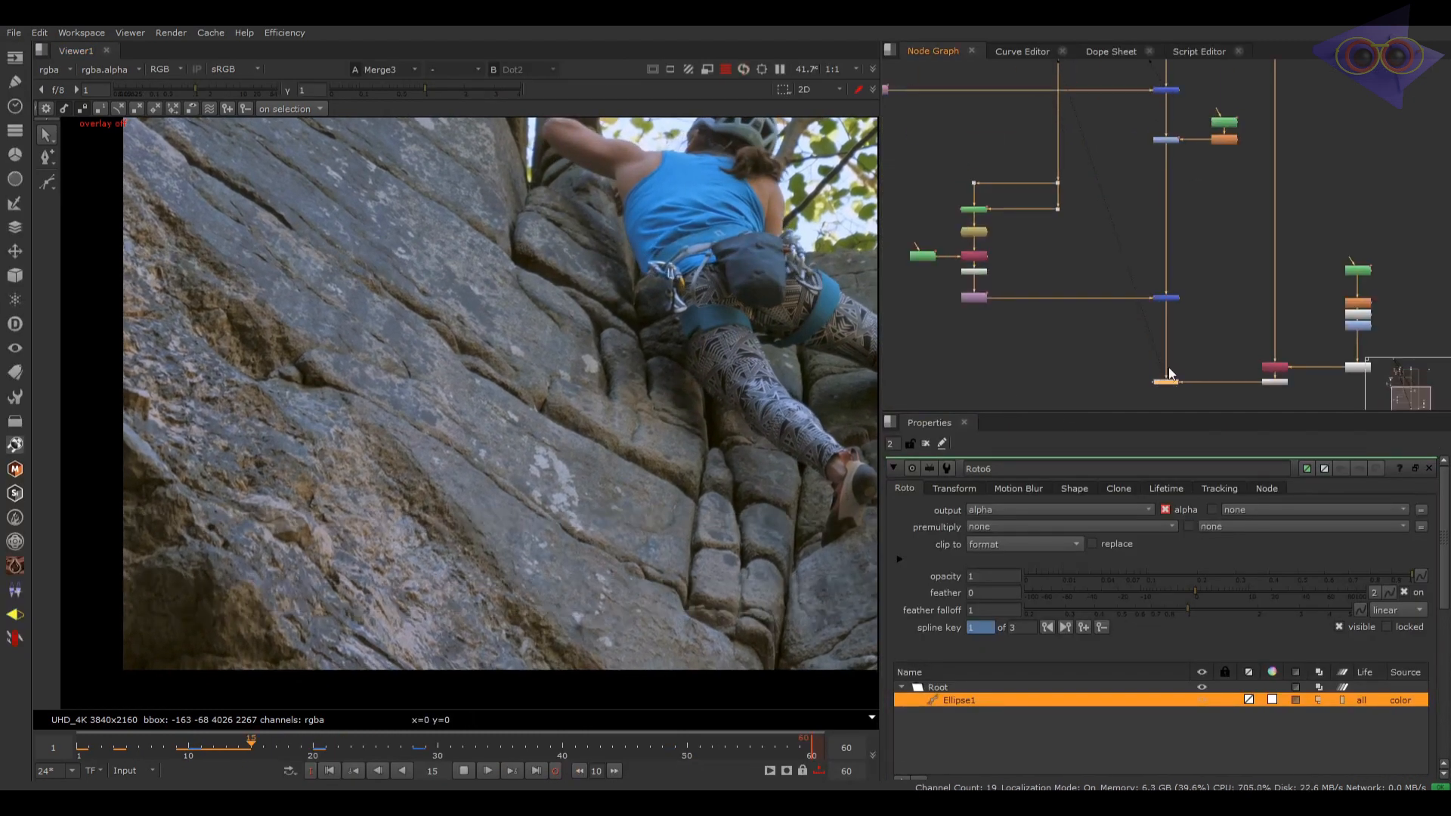
Step: Add a Crop node after the last merge in the tree to limit the composite to the 3840 x 2160 format
key("shift+c")
scroll(1152, 325, "up", 4)
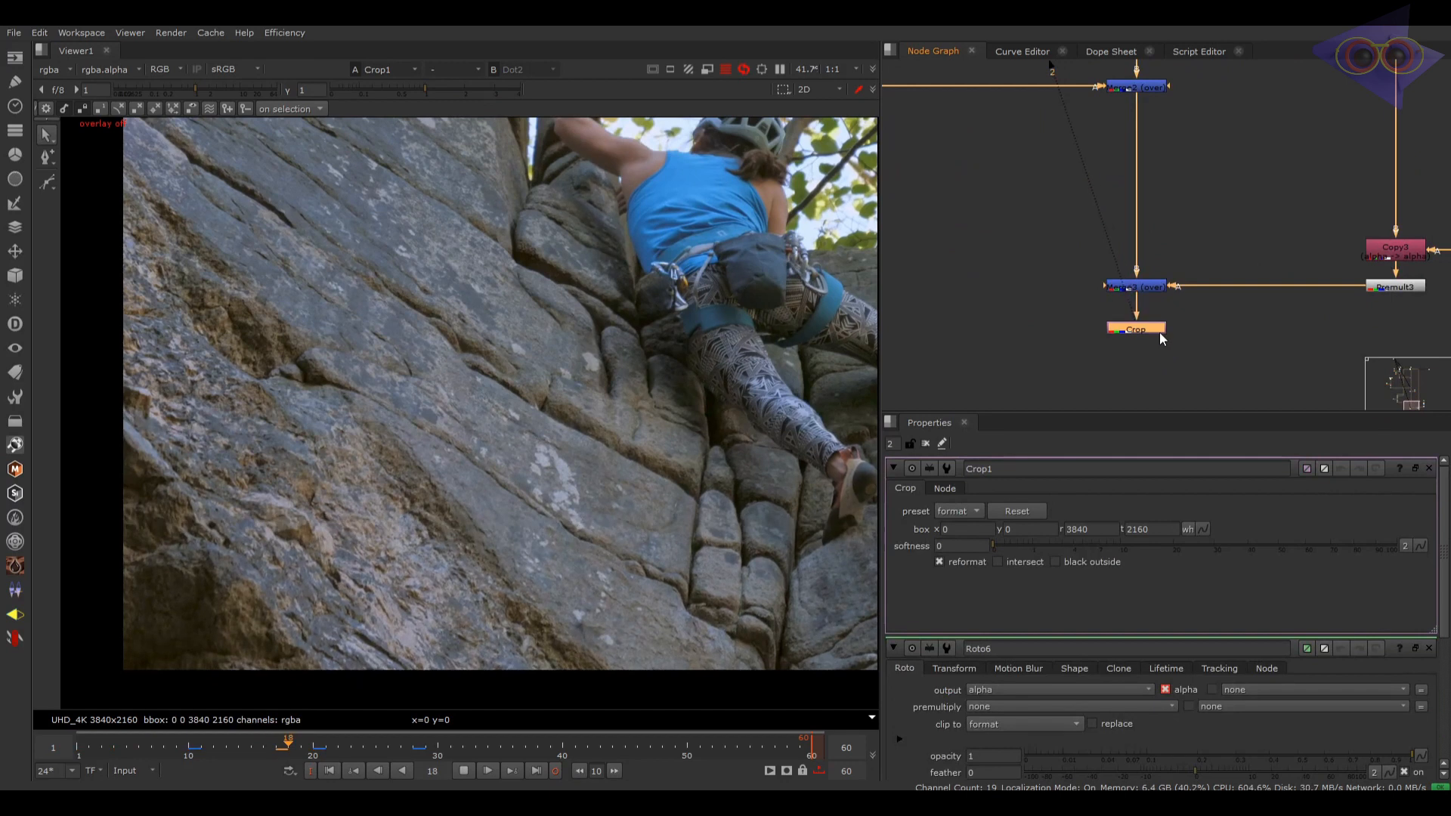
scroll(1162, 329, "down", 2)
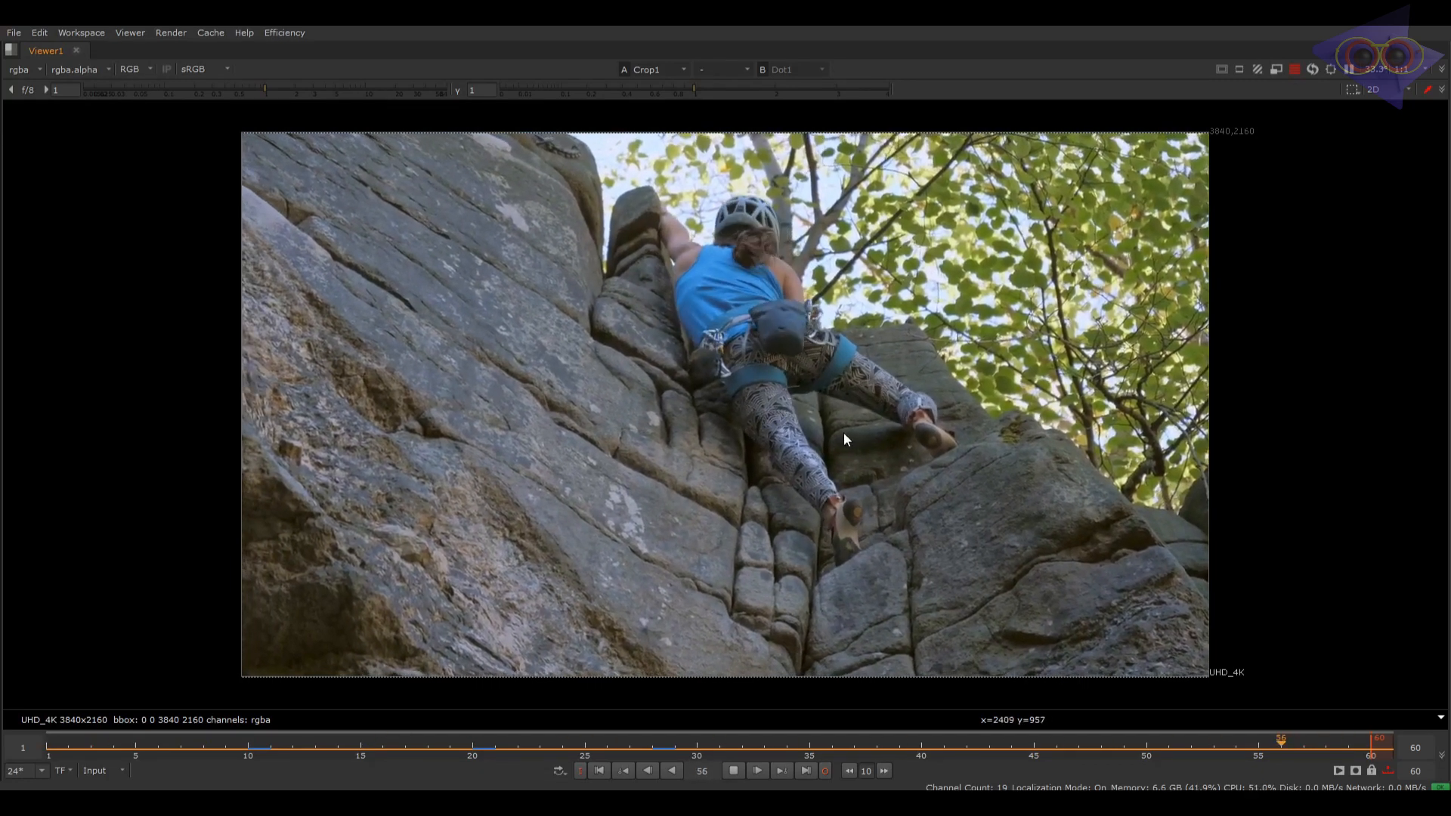
Step: Examine the cropped composite during playback, closely checking the harness, the legs and the rock below the climber
scroll(709, 461, "up", 4)
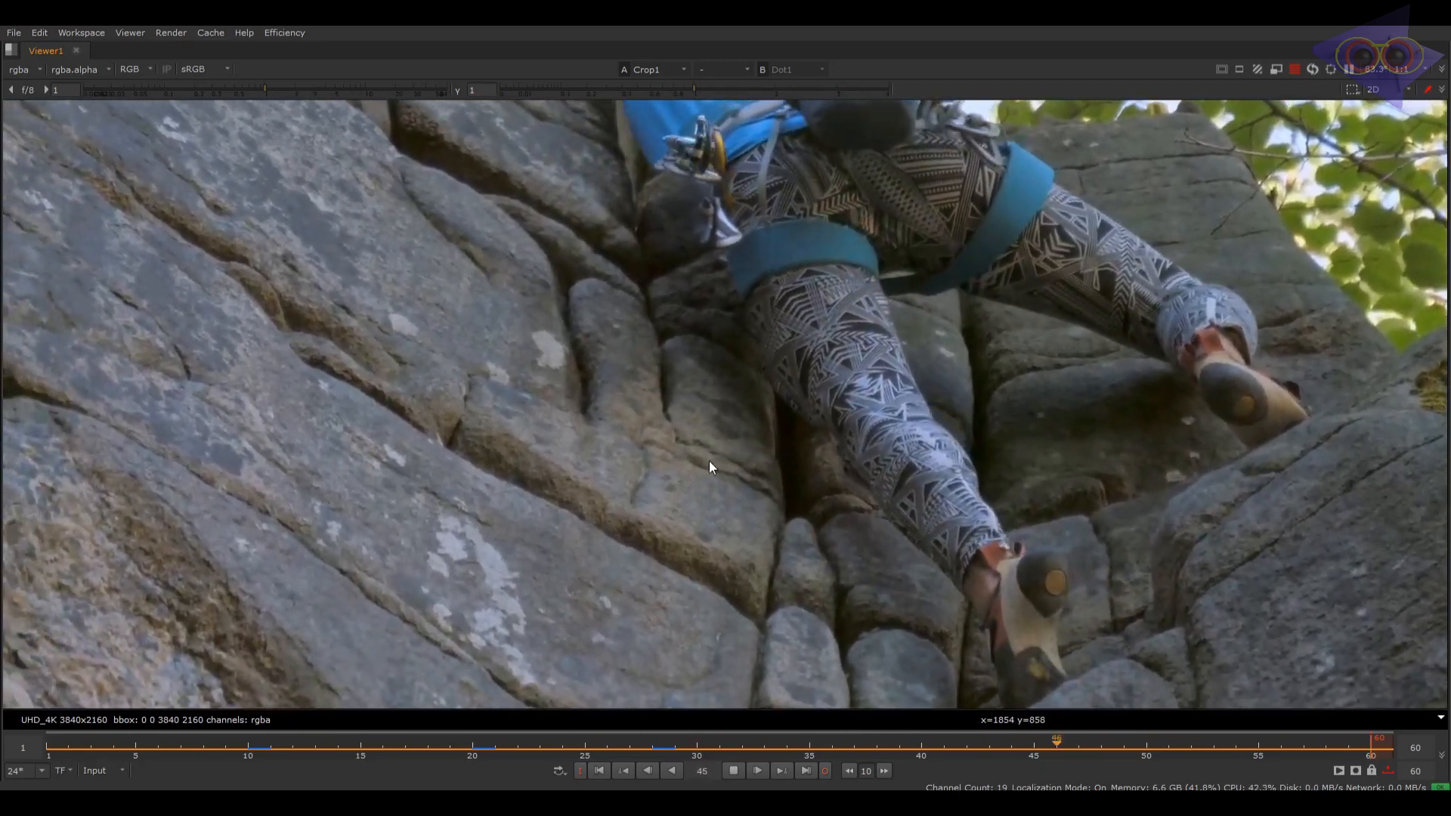
scroll(704, 412, "down", 1)
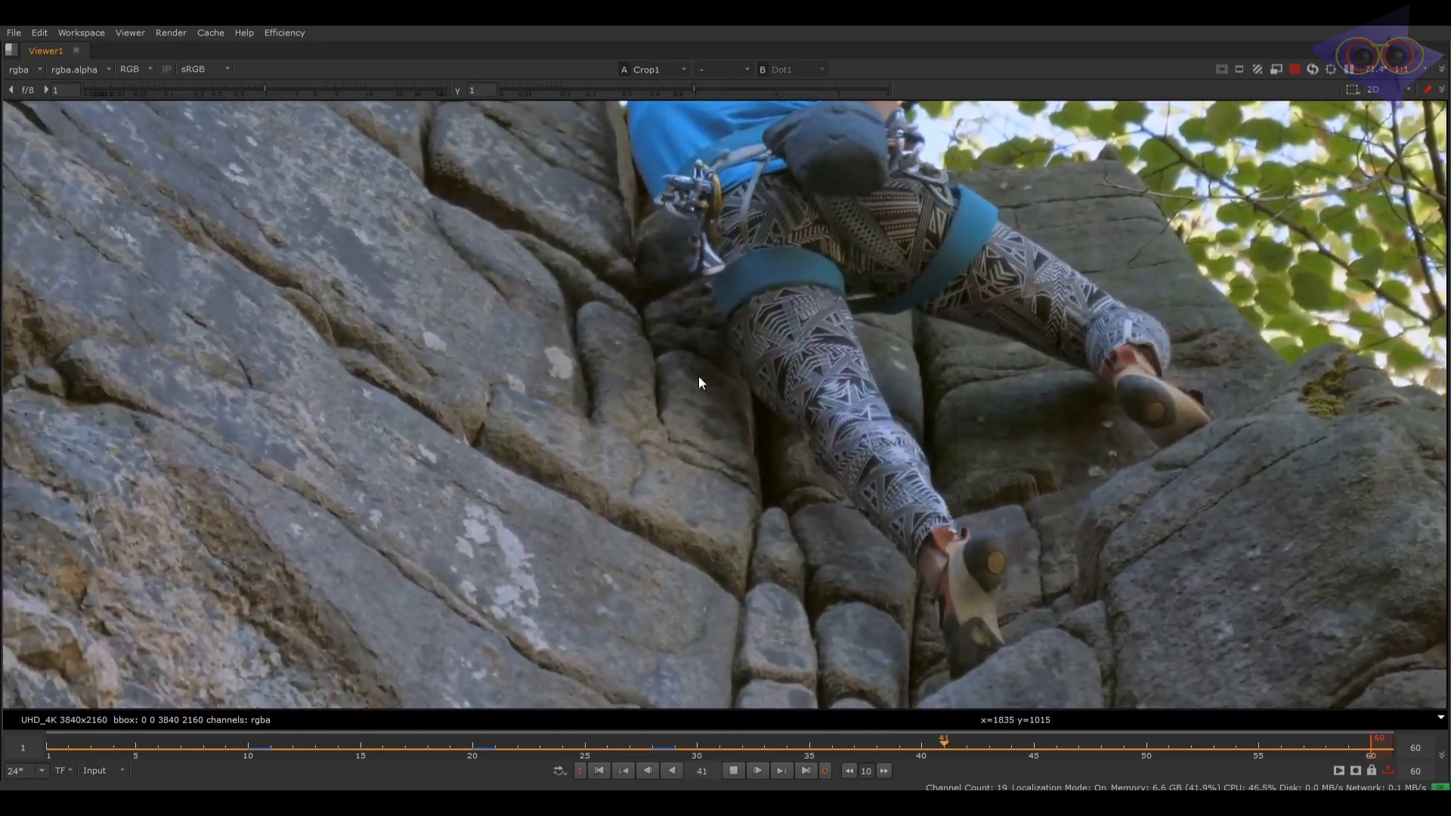
scroll(699, 376, "down", 1)
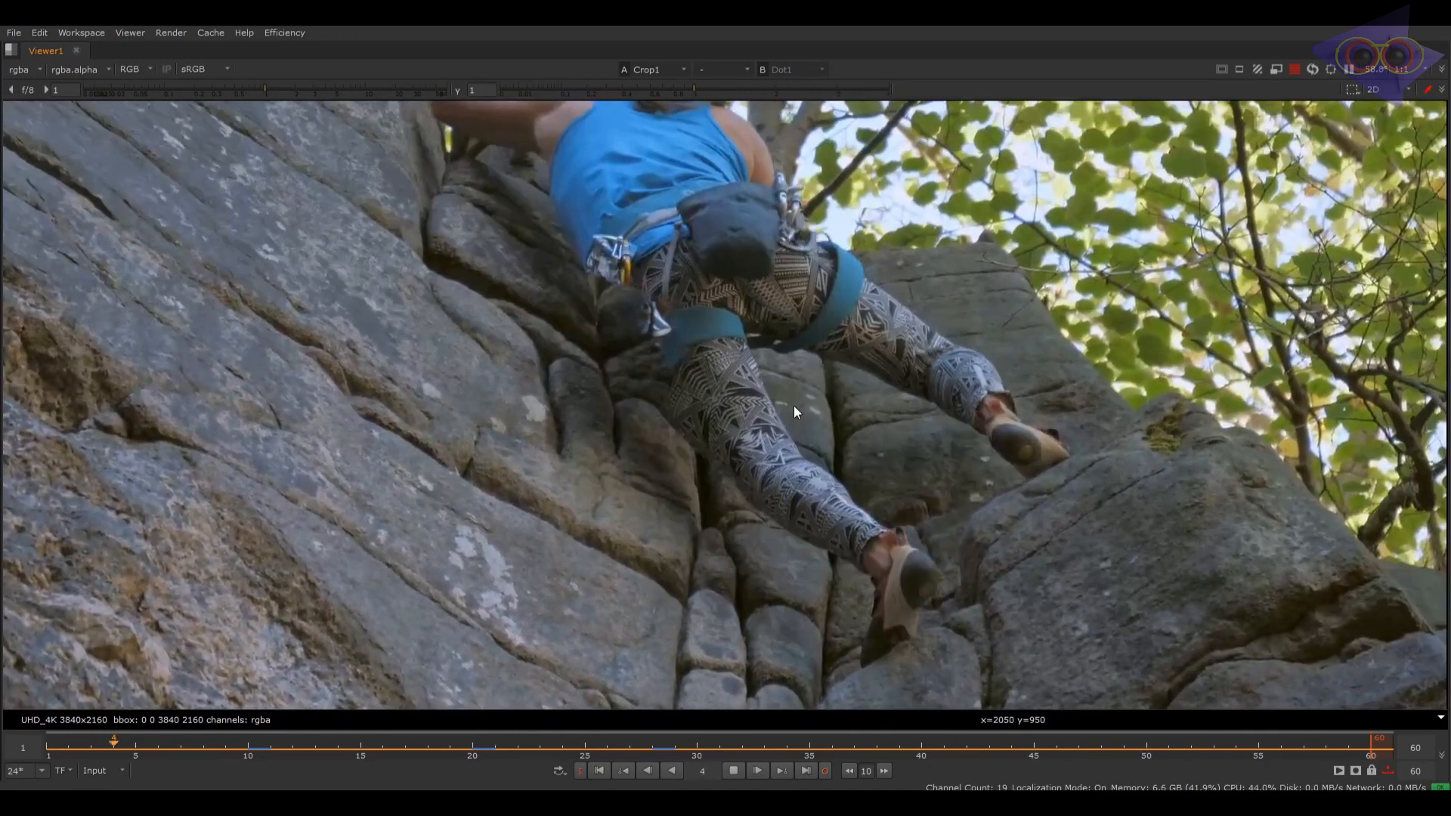
middle_click_drag(724, 499, 721, 312)
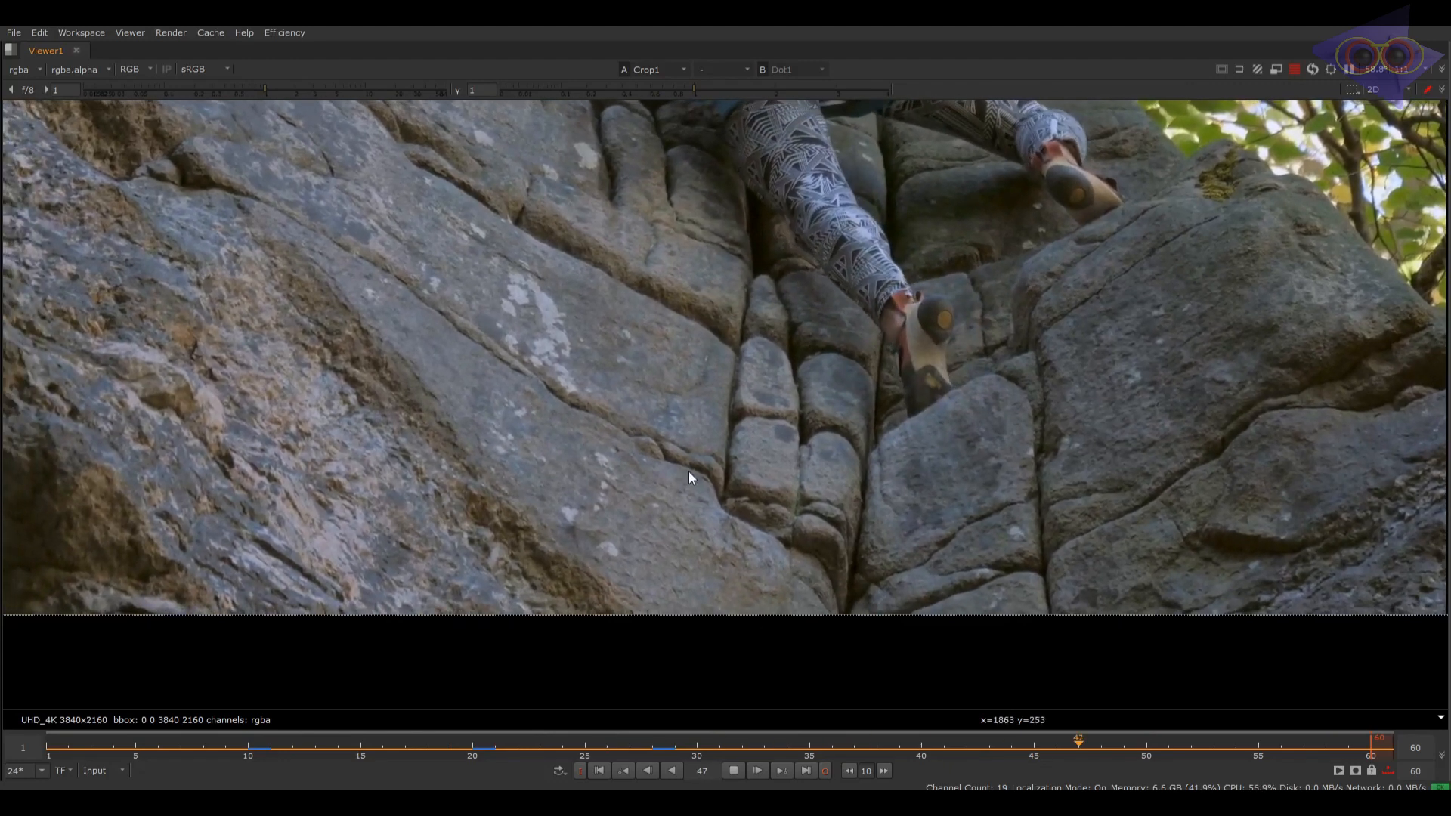
middle_click_drag(678, 398, 674, 491)
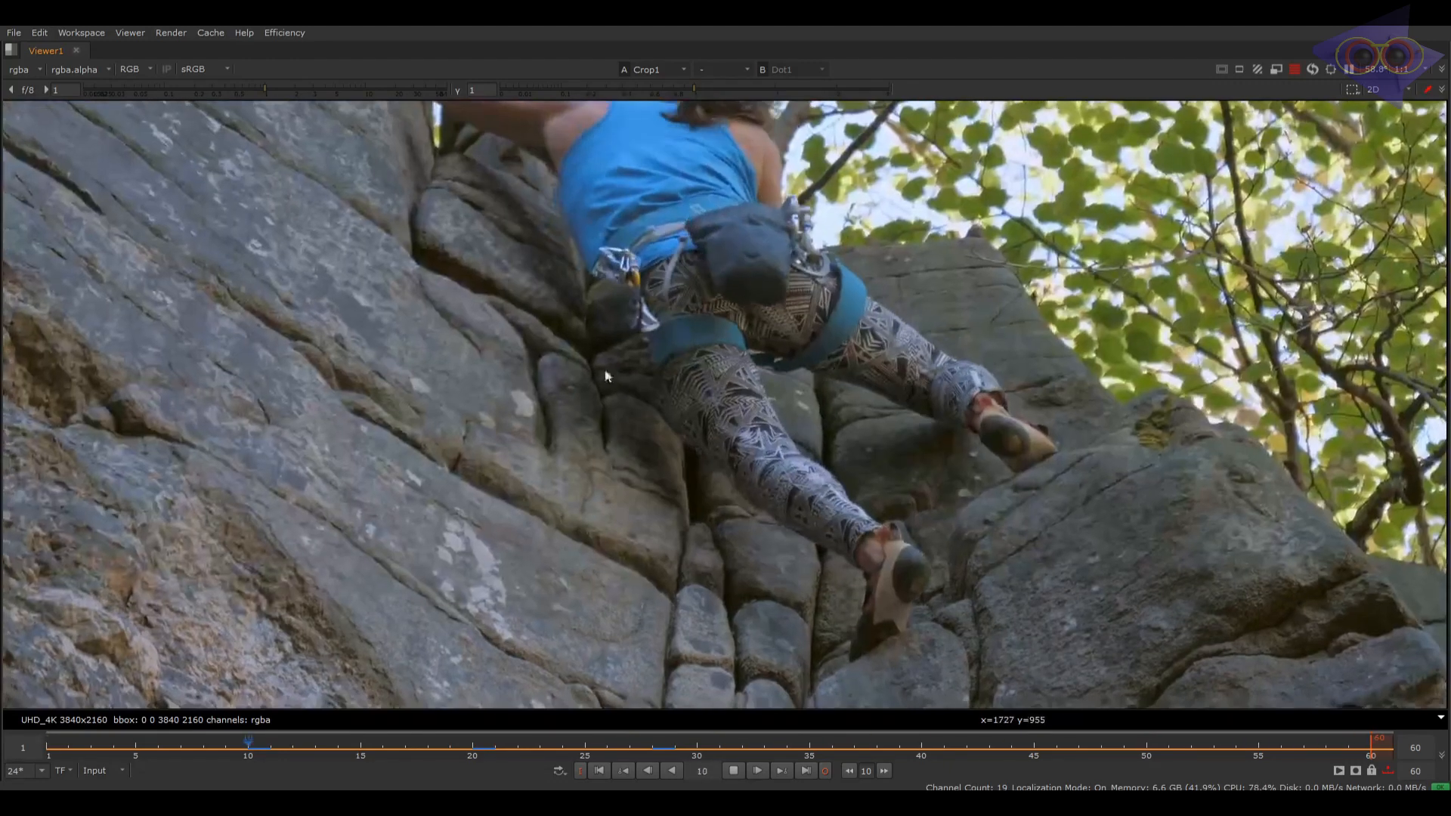